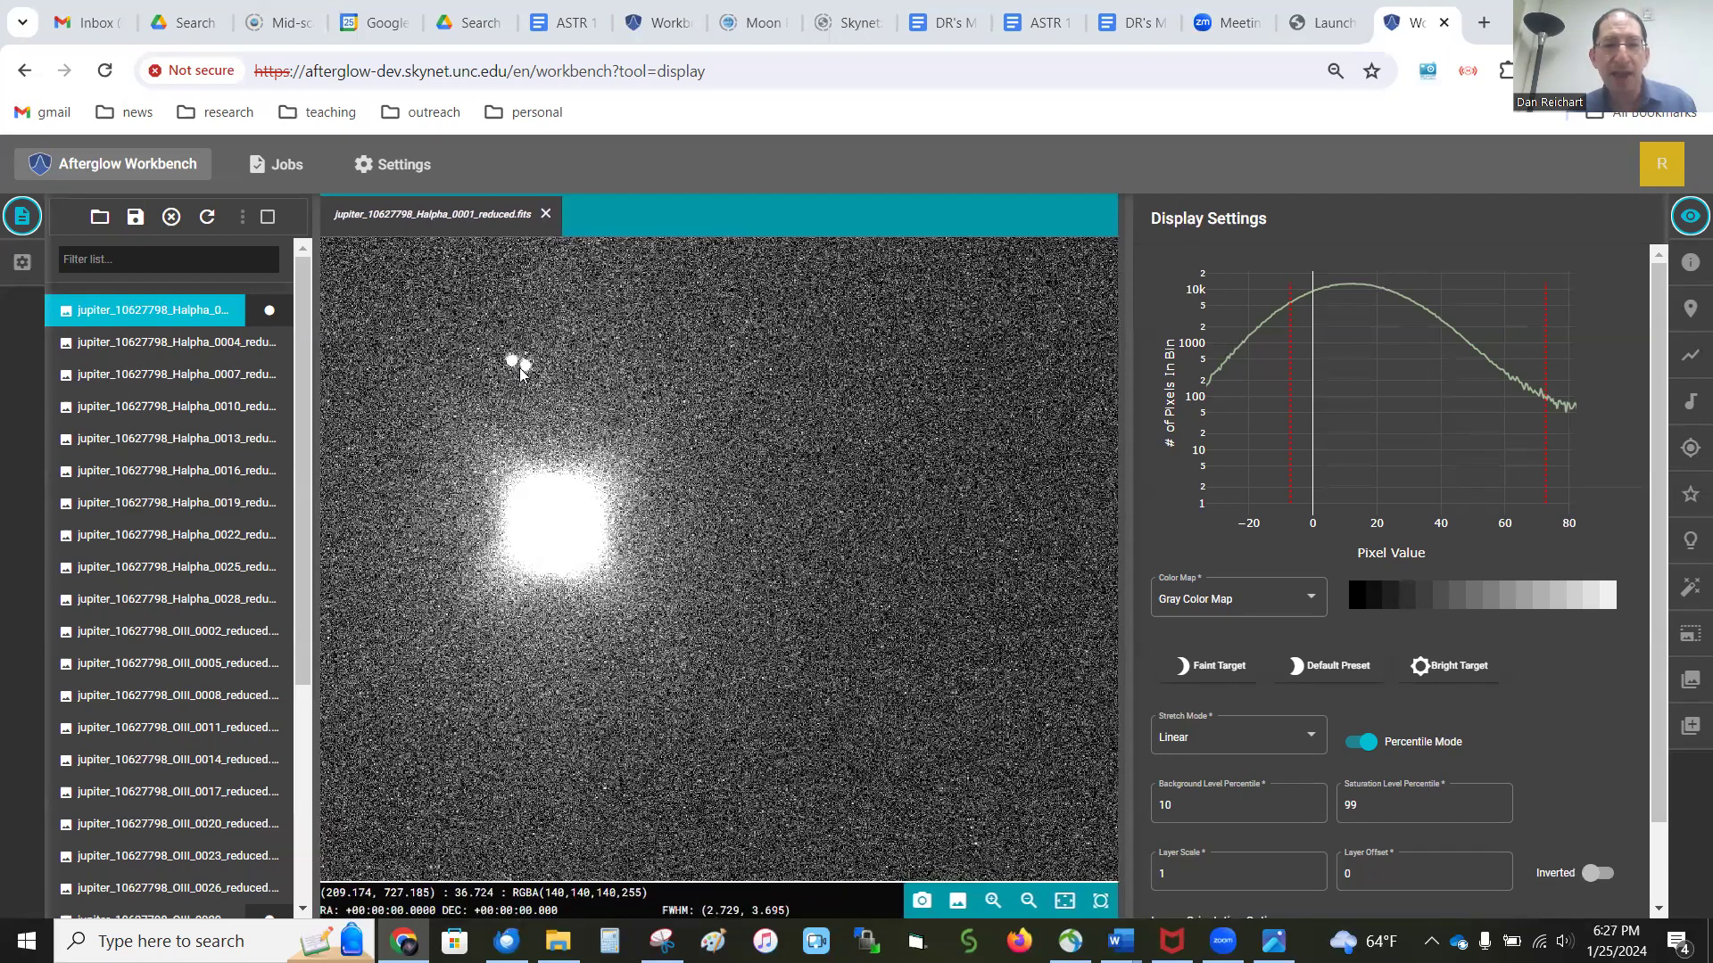
# Step: Apply the Bright Target display preset to the Halpha_0001 image and inspect the cloud bands on Jupiter's disk
pyautogui.scroll(-3, 519, 368)
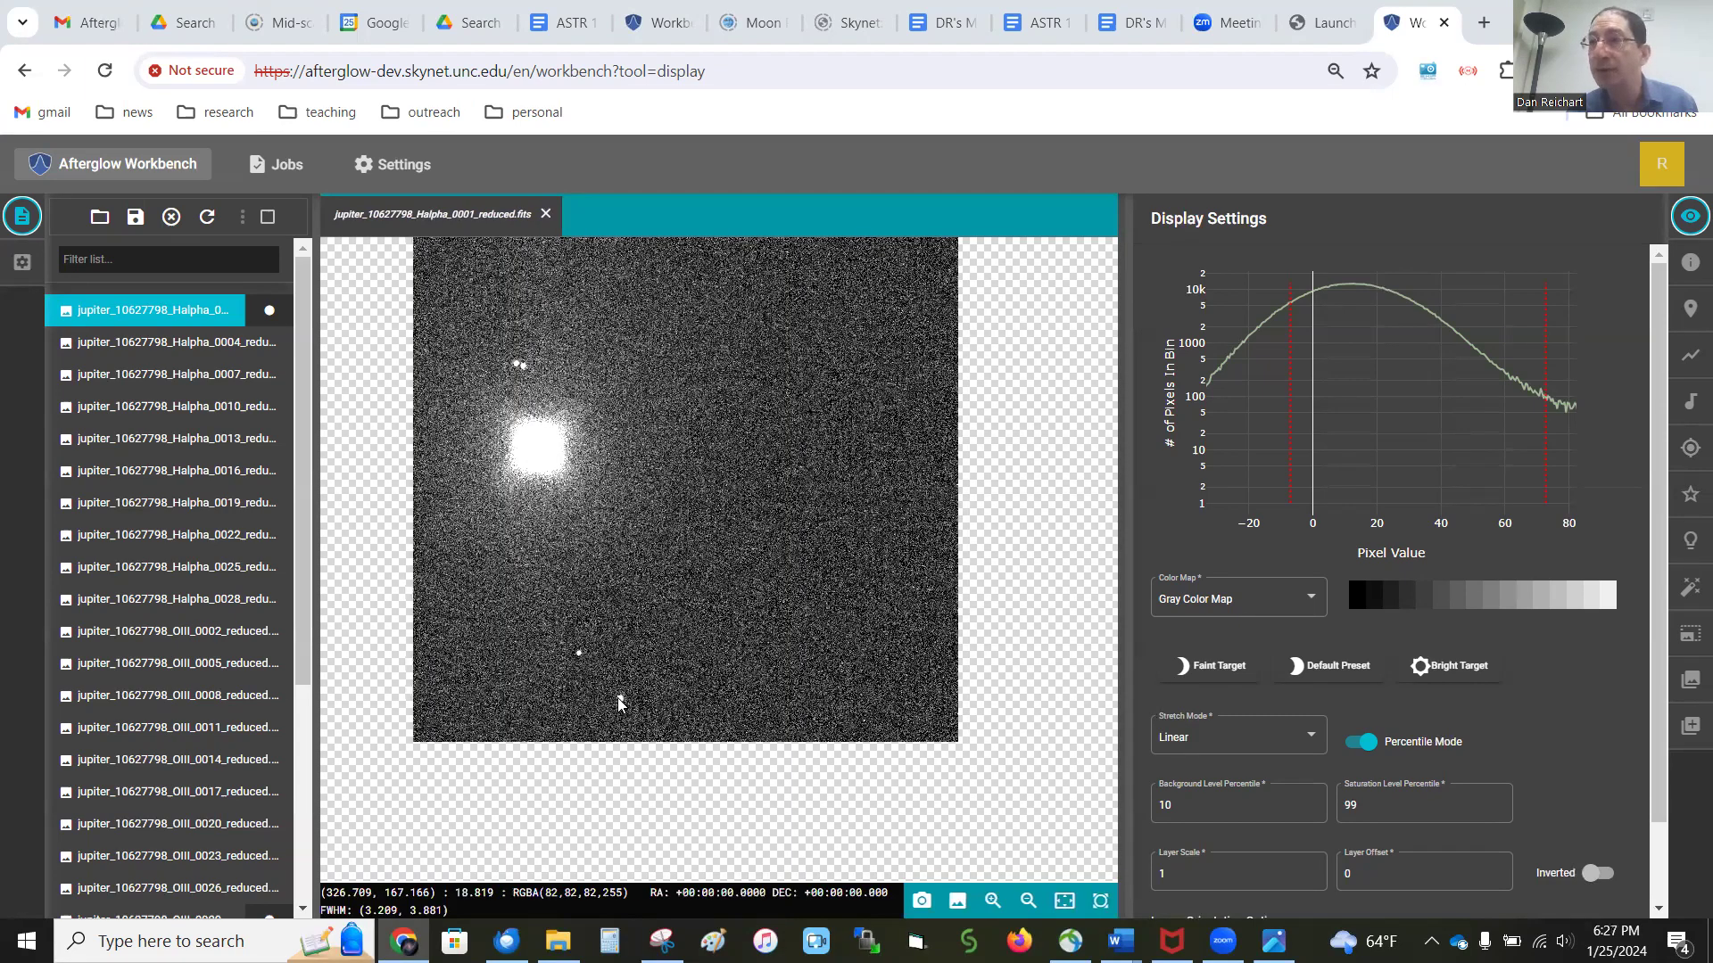
pyautogui.scroll(2, 519, 440)
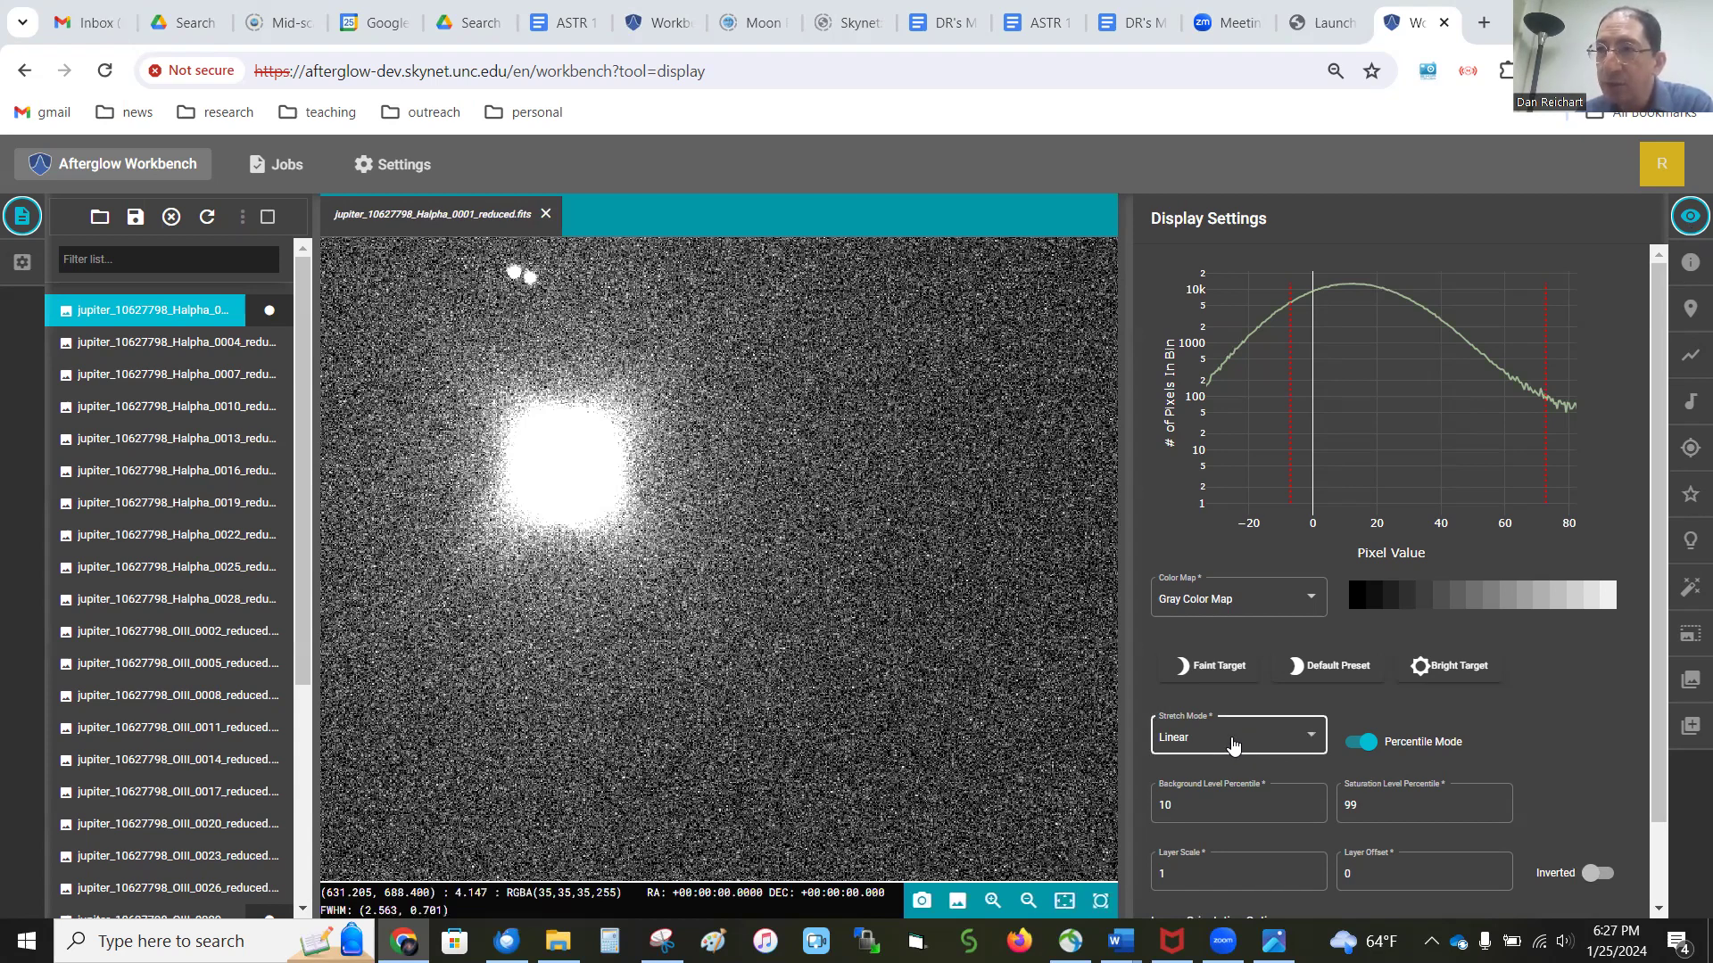
pyautogui.click(1450, 669)
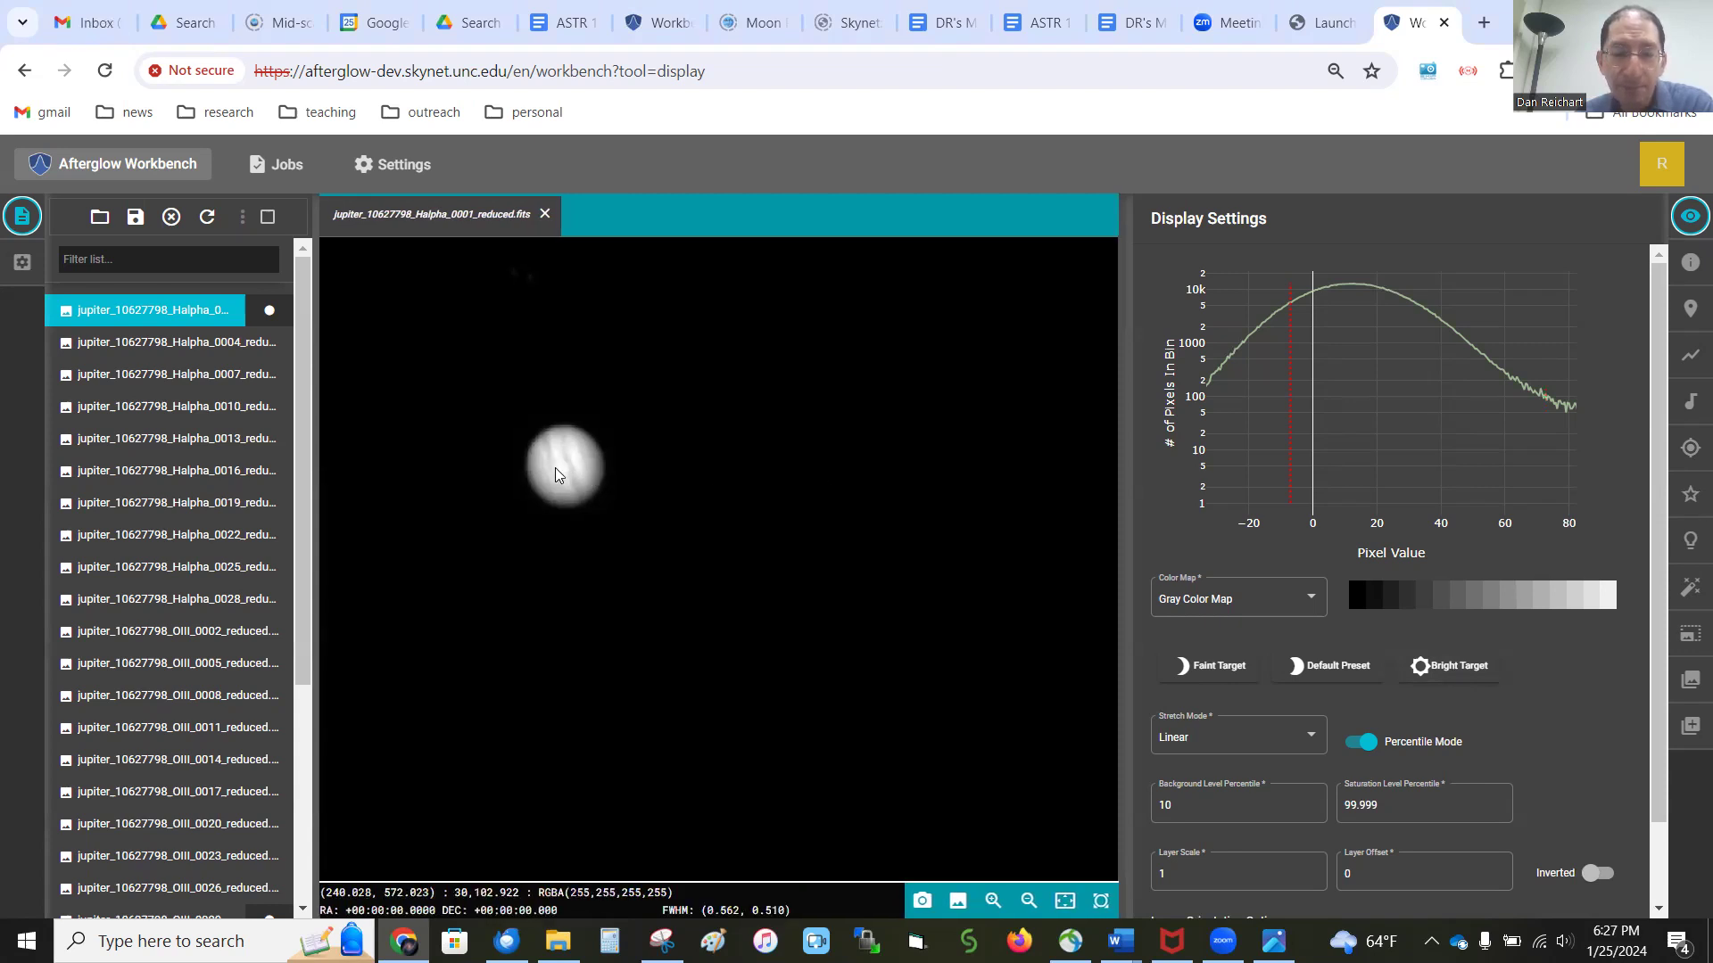
pyautogui.scroll(3, 555, 467)
pyautogui.scroll(-5, 555, 467)
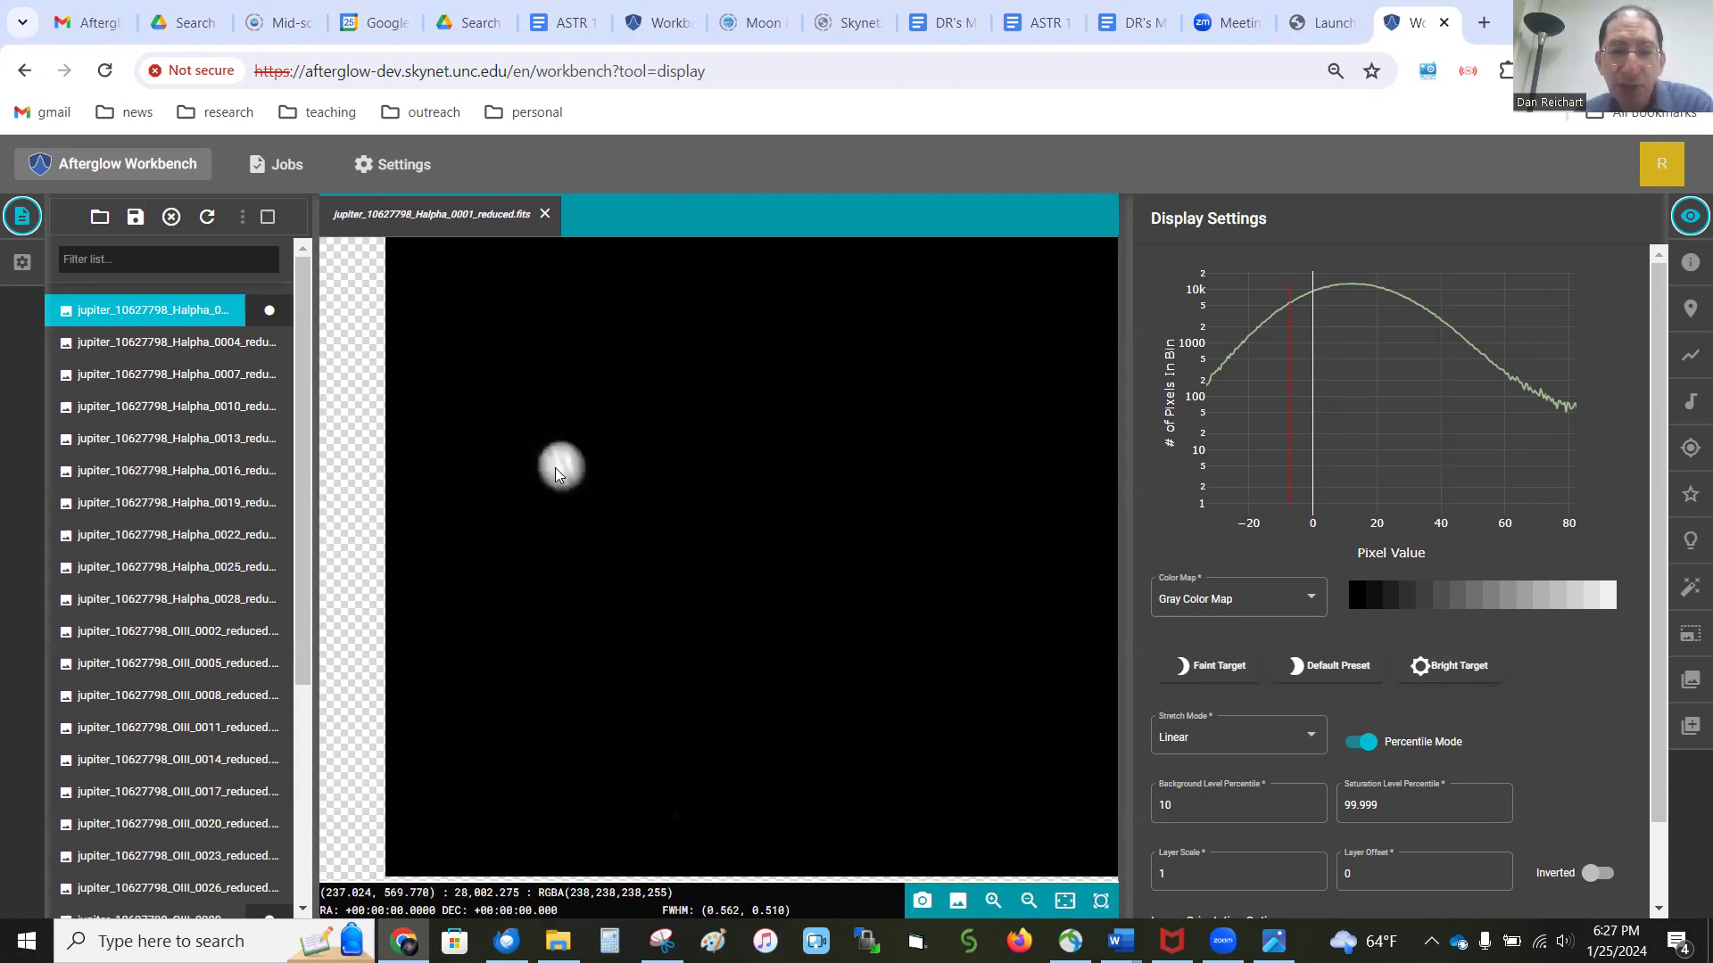
pyautogui.scroll(5, 561, 478)
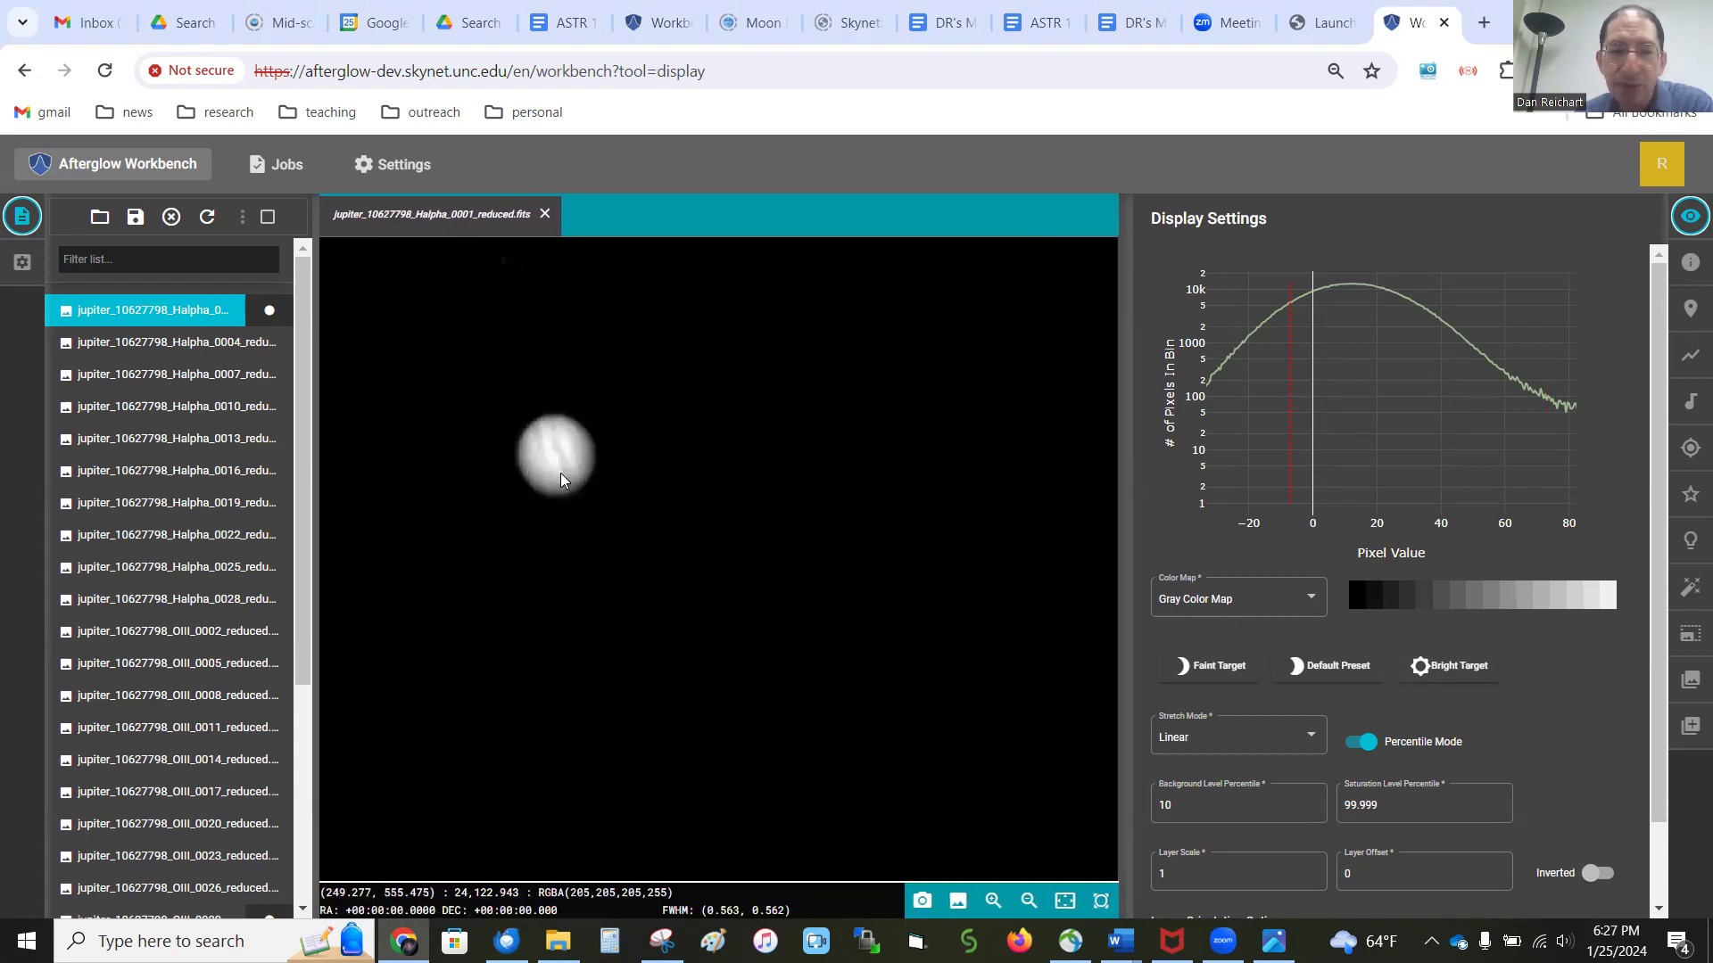
pyautogui.moveTo(578, 473); pyautogui.dragTo(715, 514)
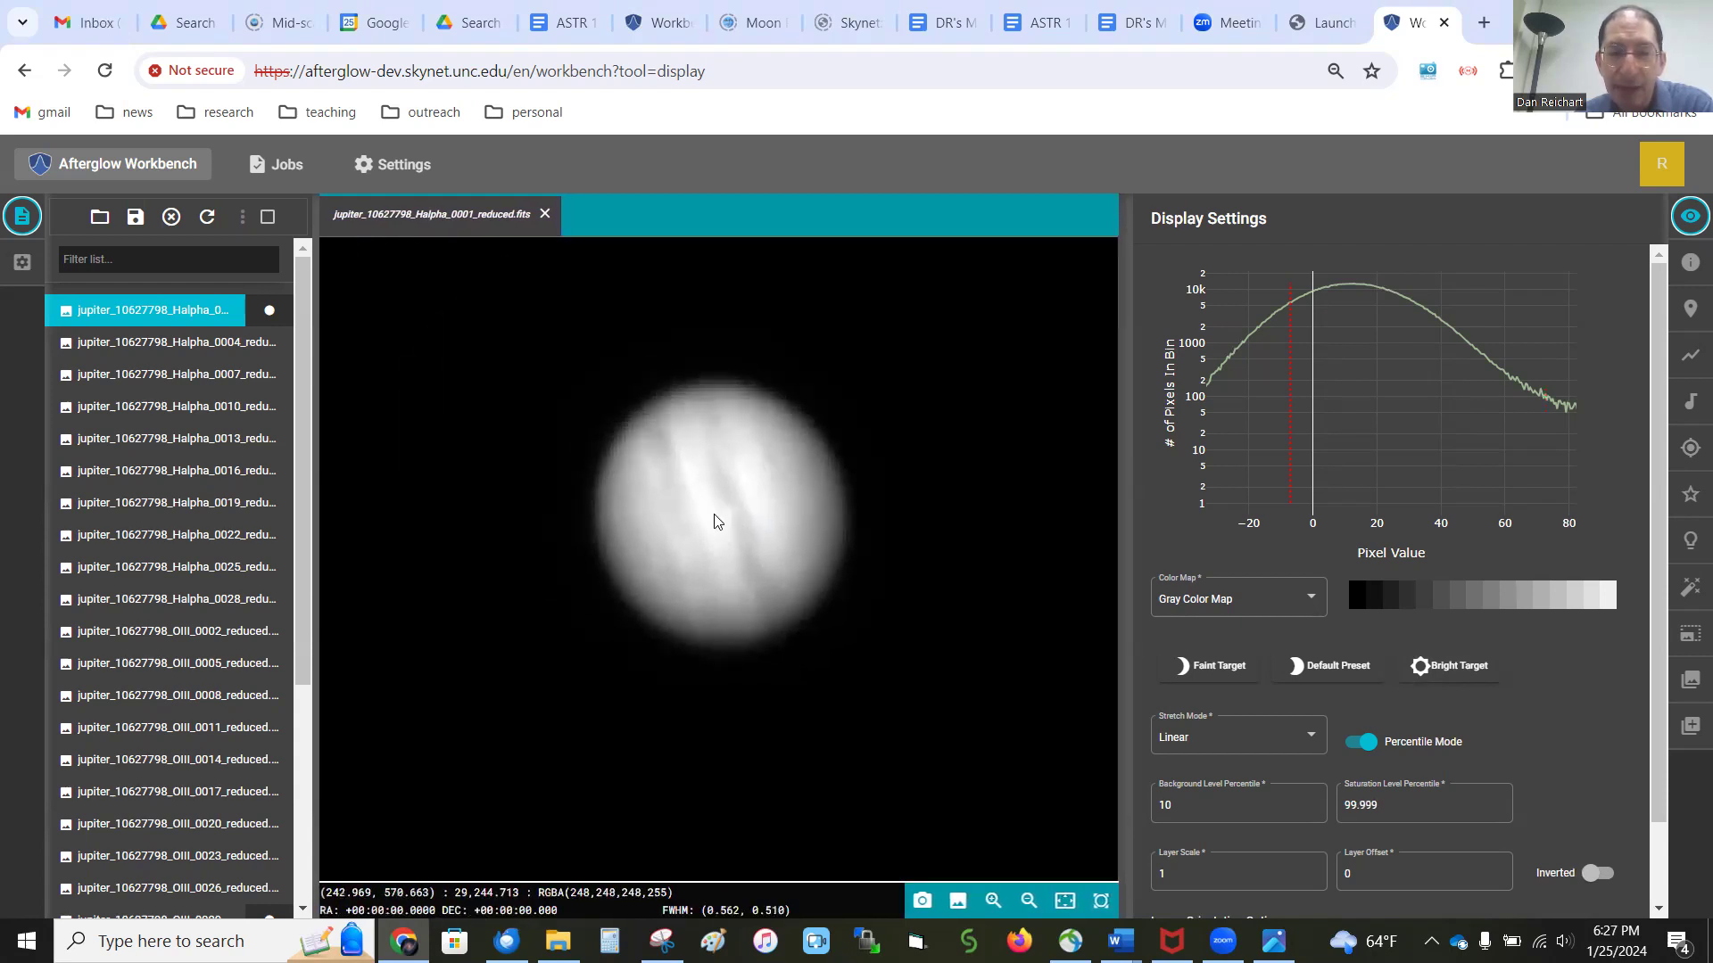
pyautogui.scroll(2, 715, 514)
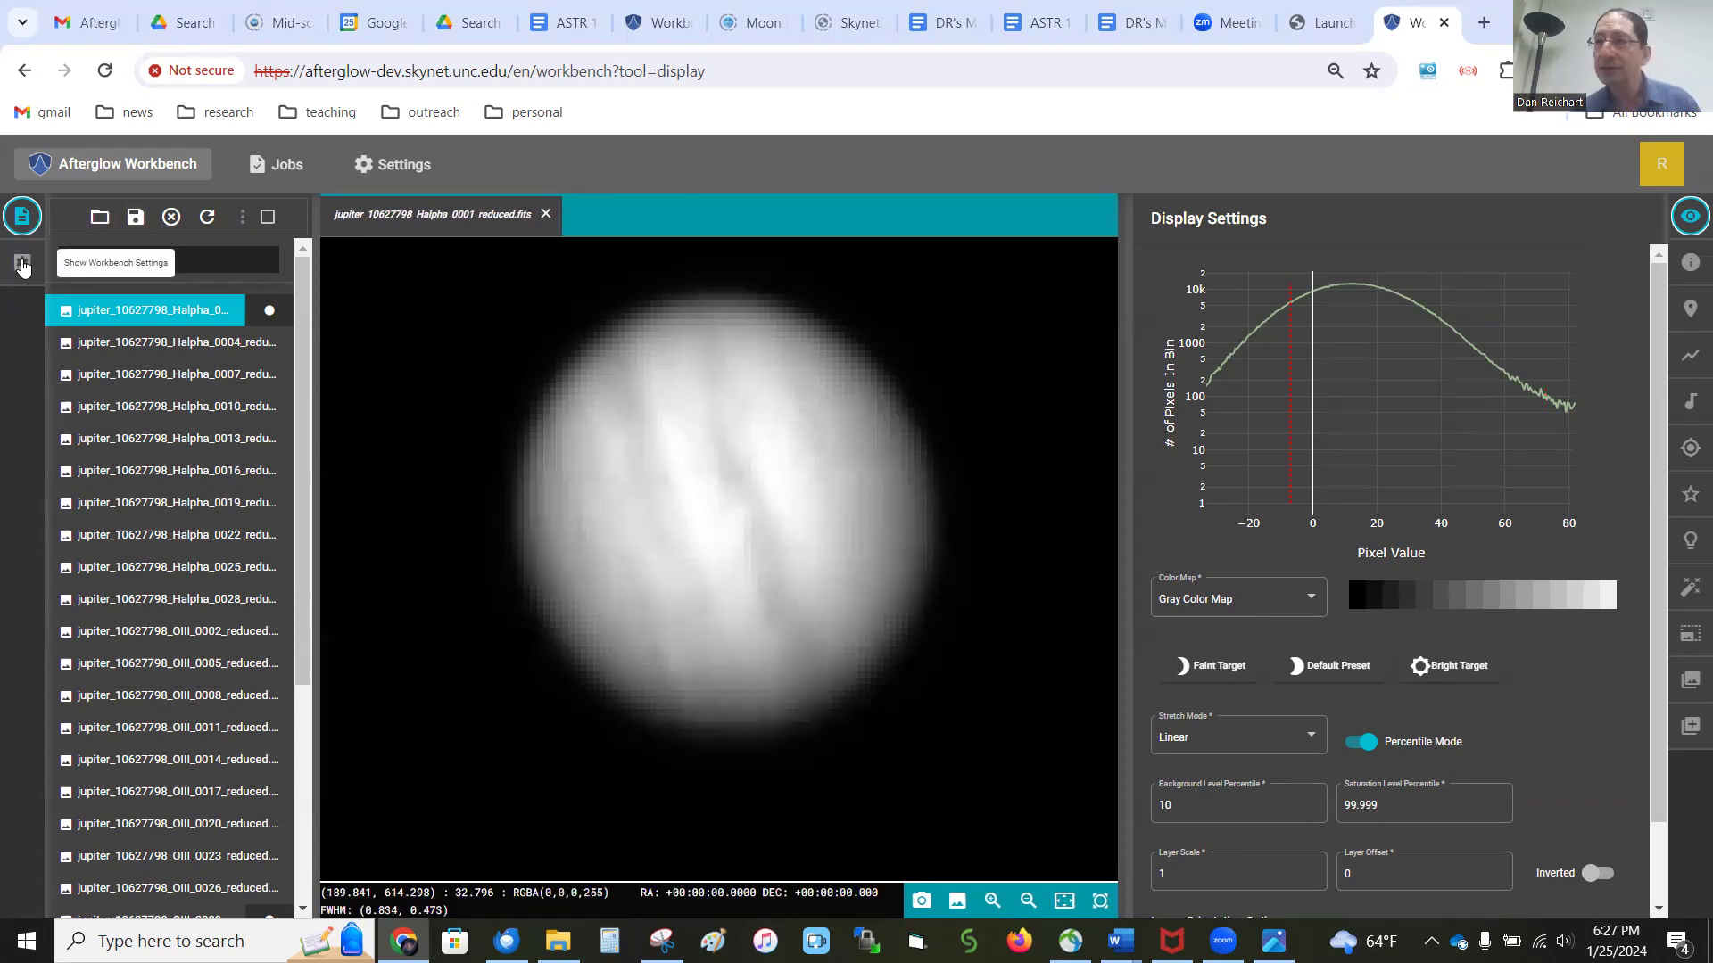
# Step: Turn on orientation syncing by Pixel and display-settings syncing for all images in the global workbench settings
pyautogui.click(23, 265)
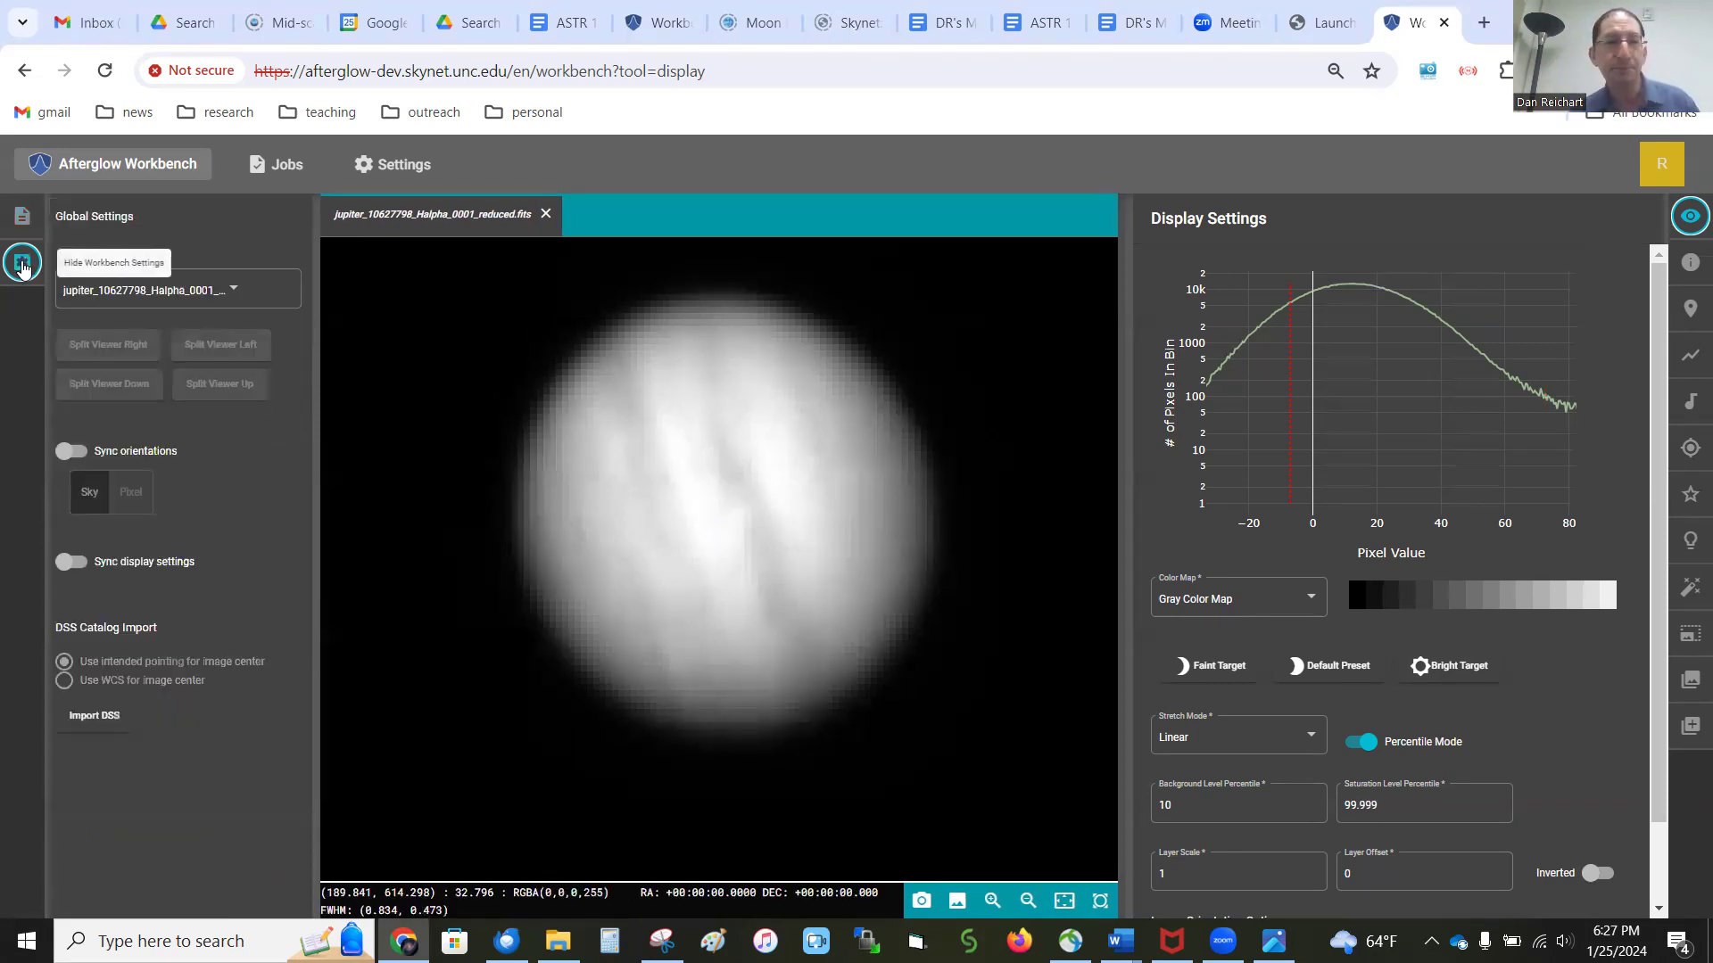
pyautogui.click(72, 453)
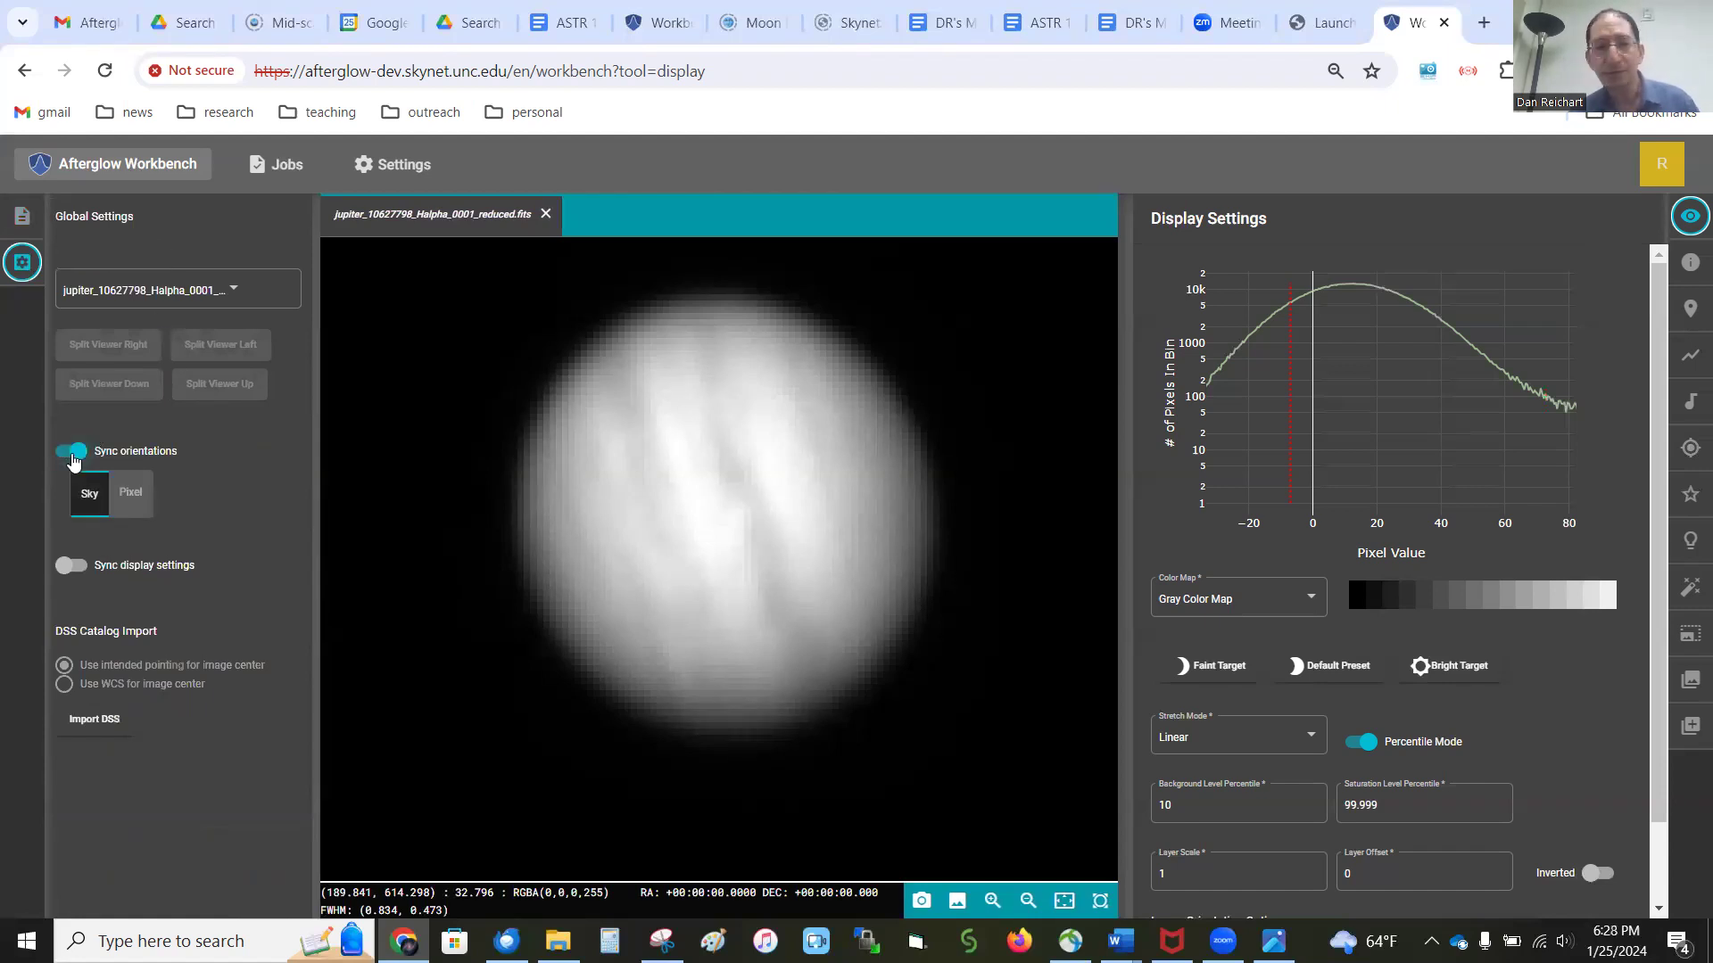
pyautogui.click(133, 498)
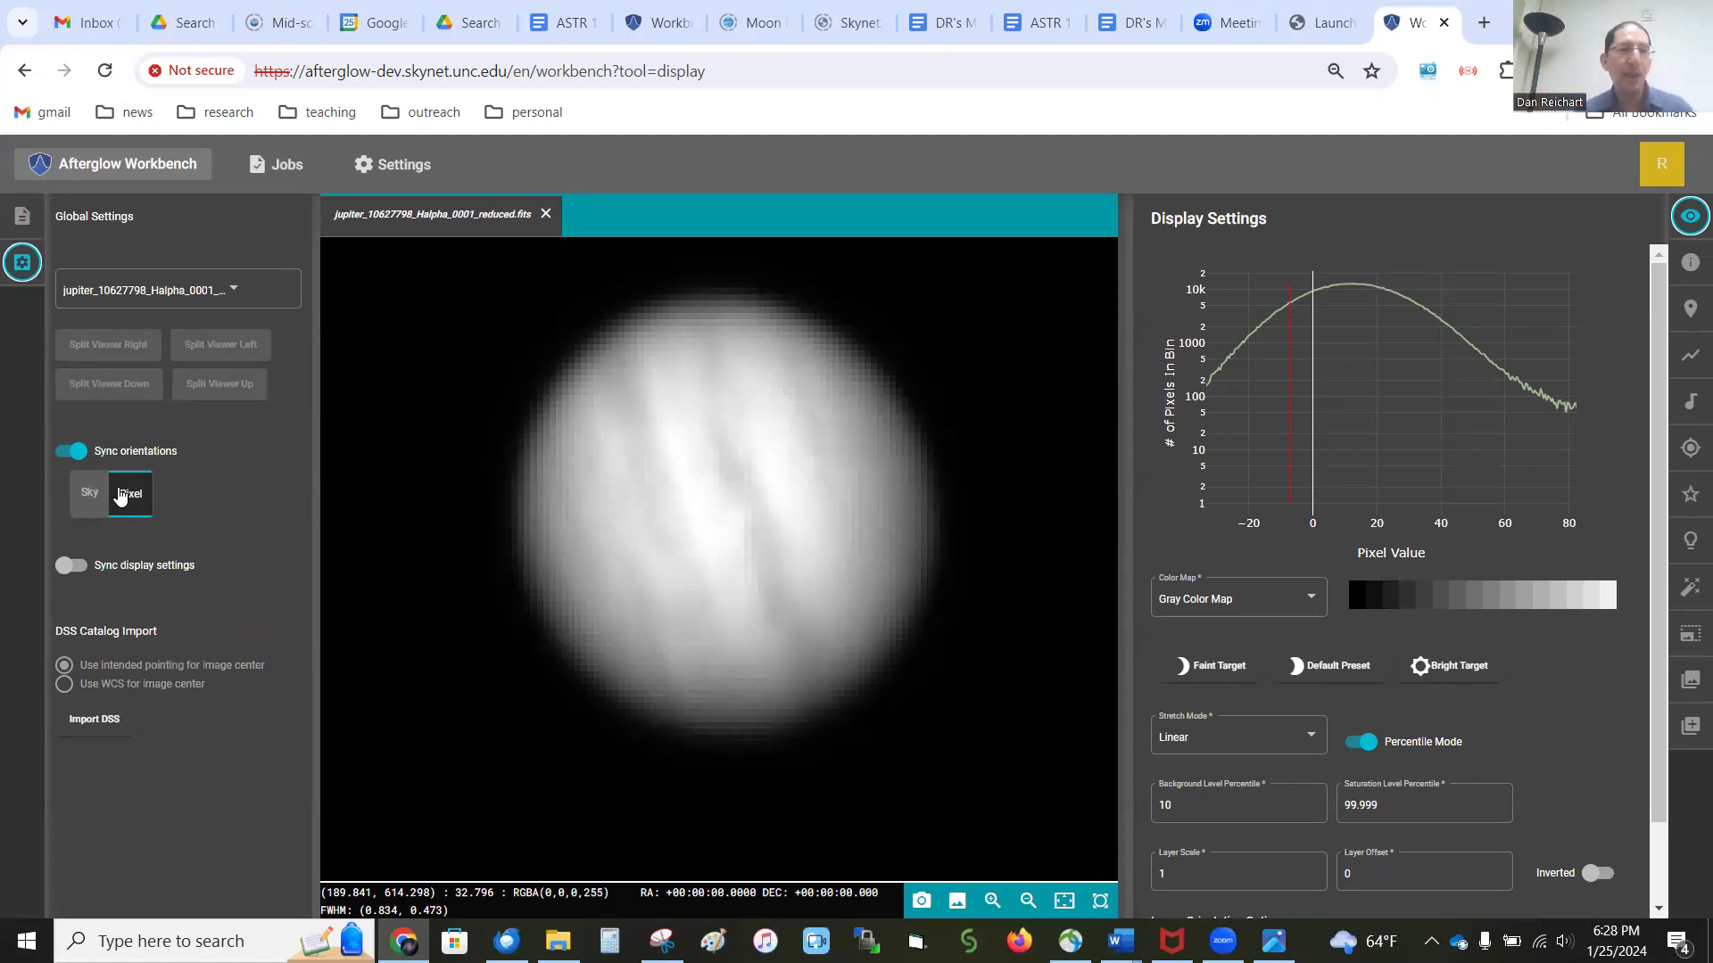
pyautogui.click(74, 567)
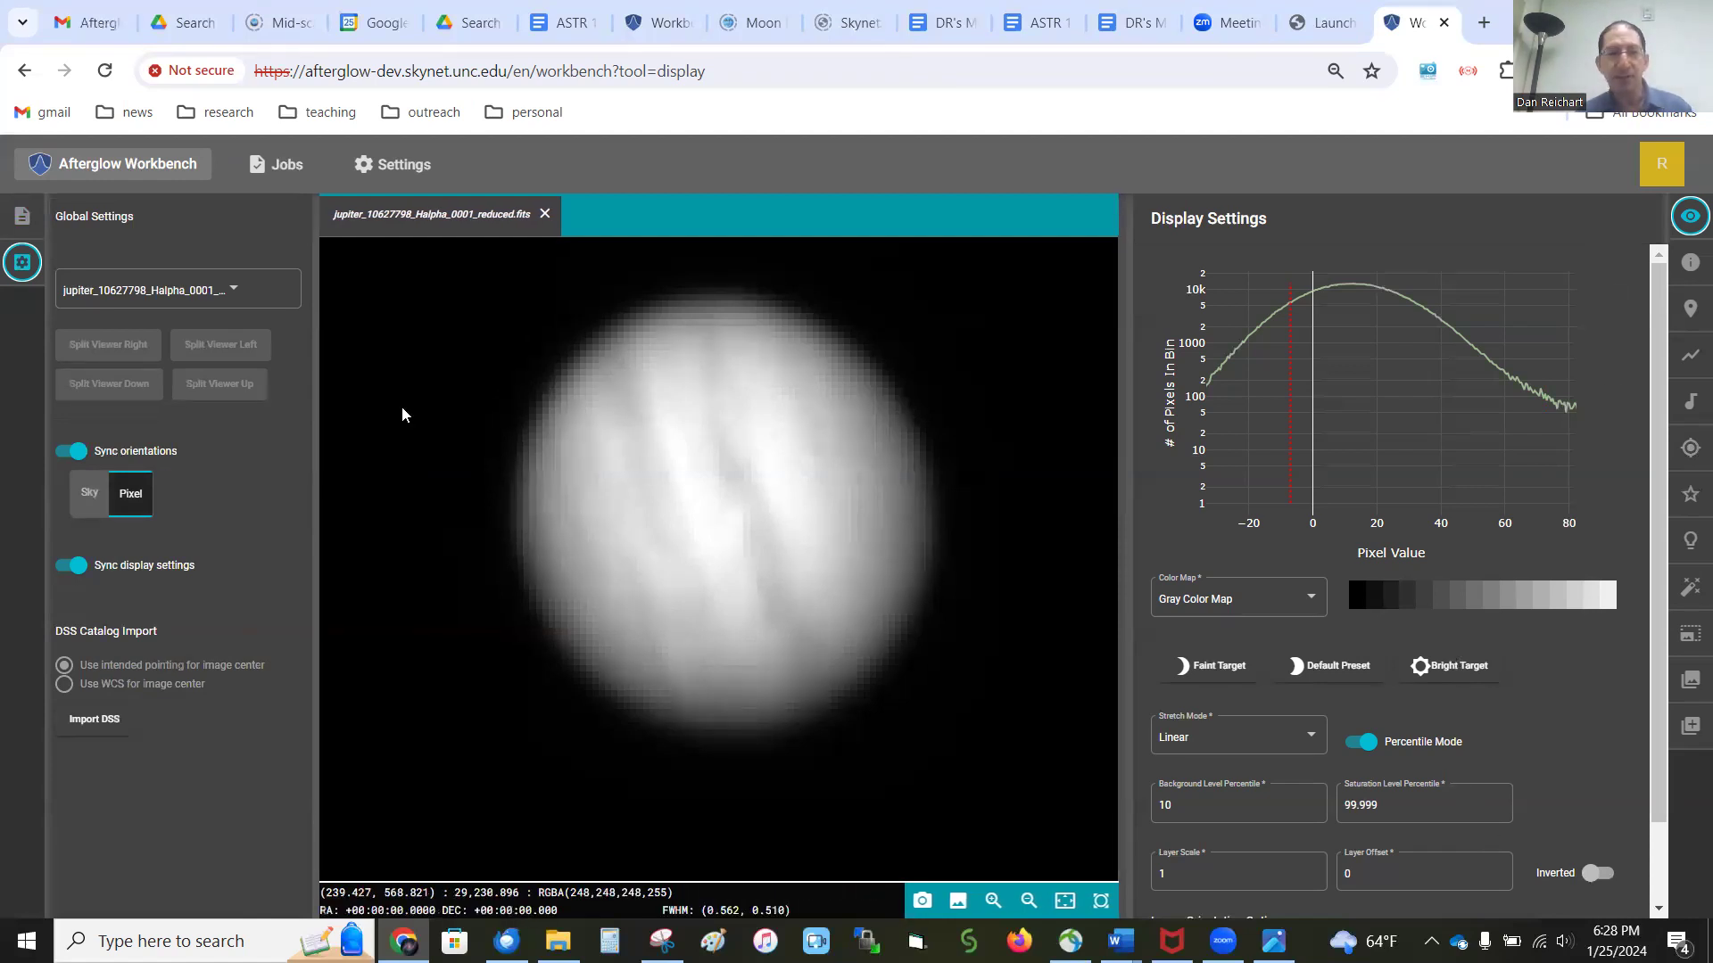
# Step: View the Halpha images one after another from 0004 to 0022, then return to Halpha_0001
pyautogui.click(23, 216)
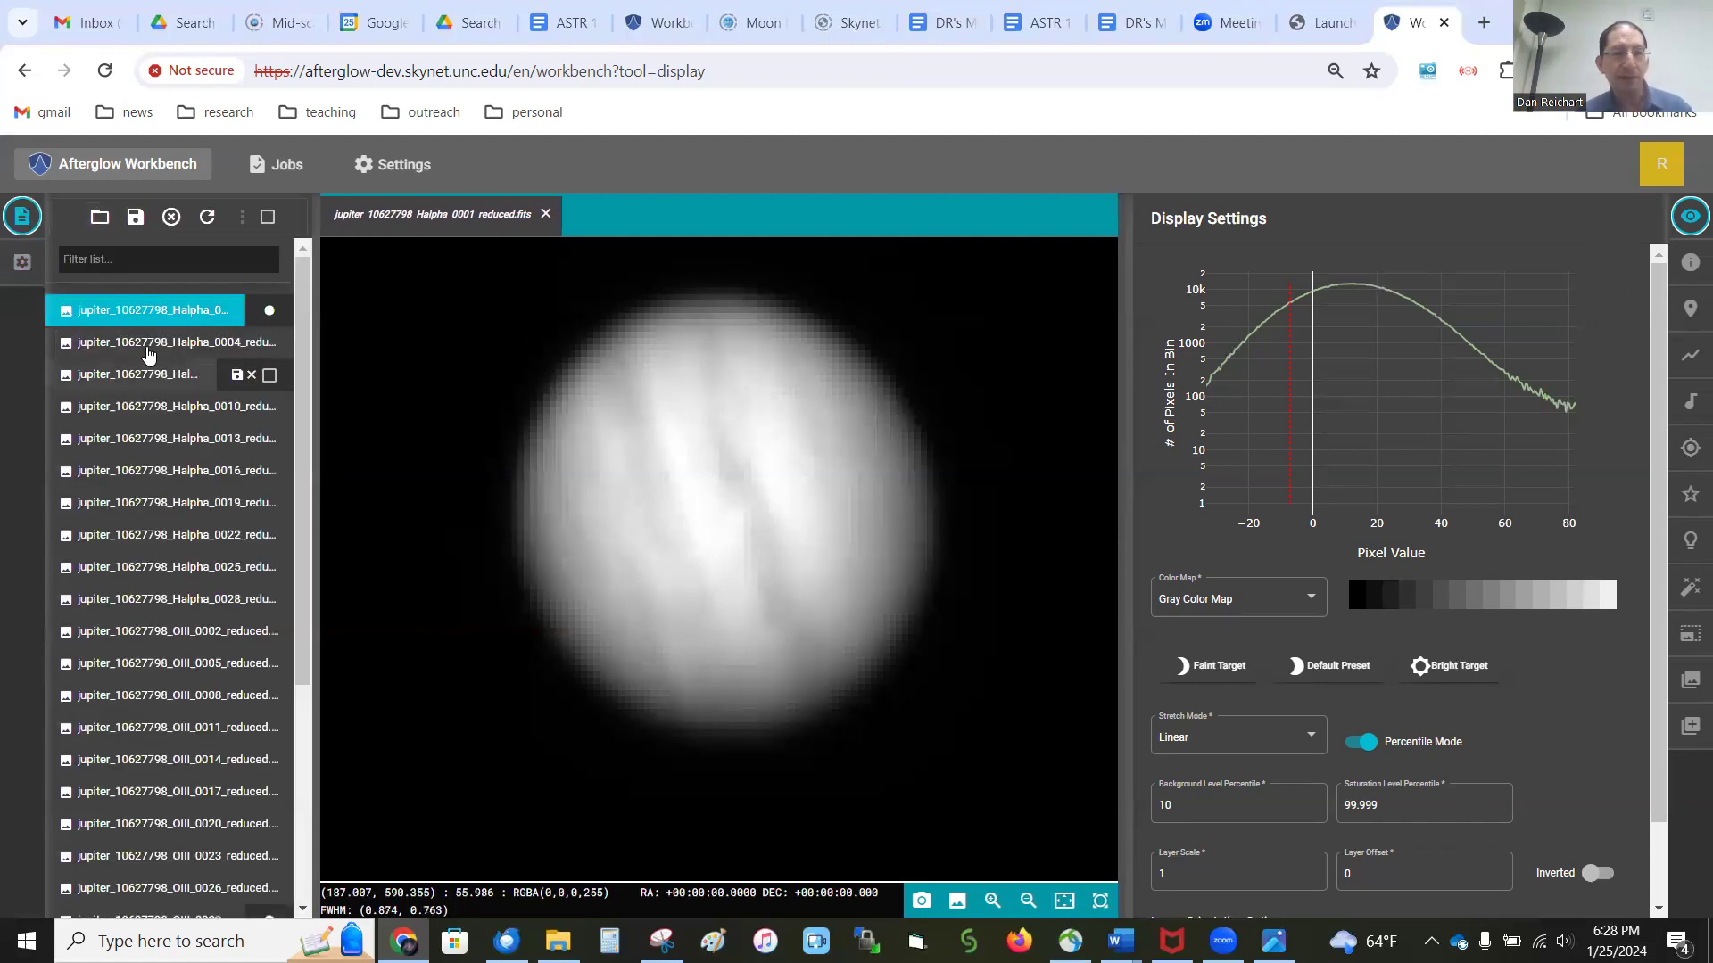
pyautogui.click(136, 347)
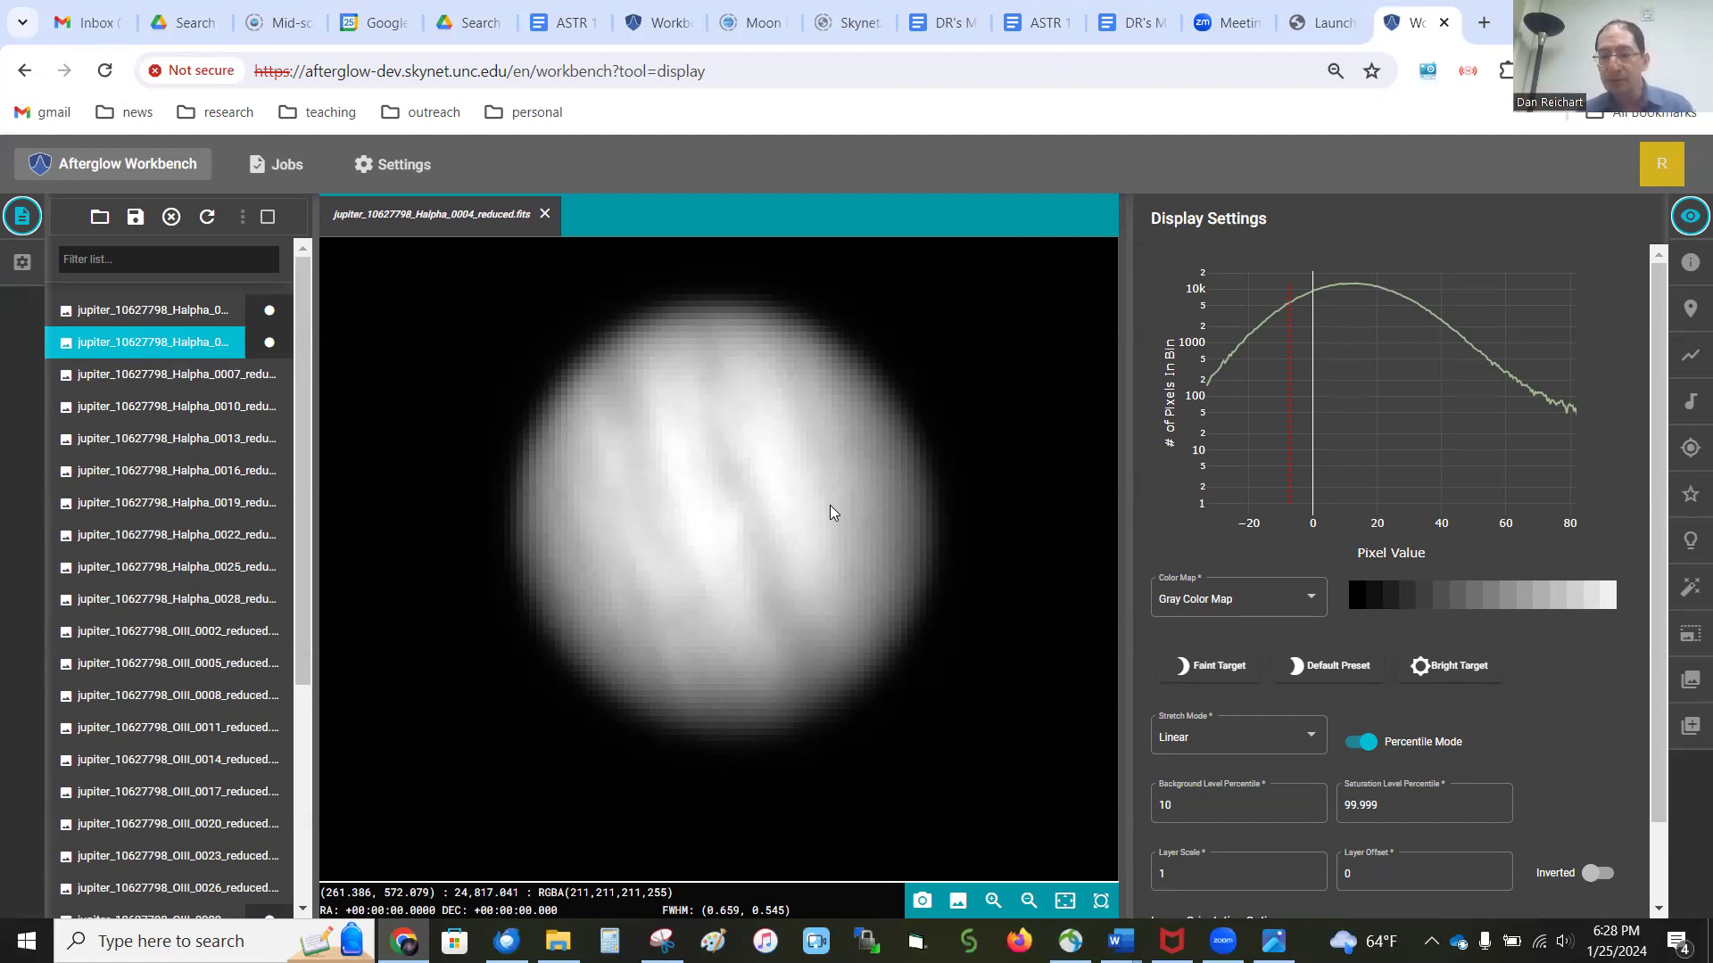
pyautogui.press('Down')
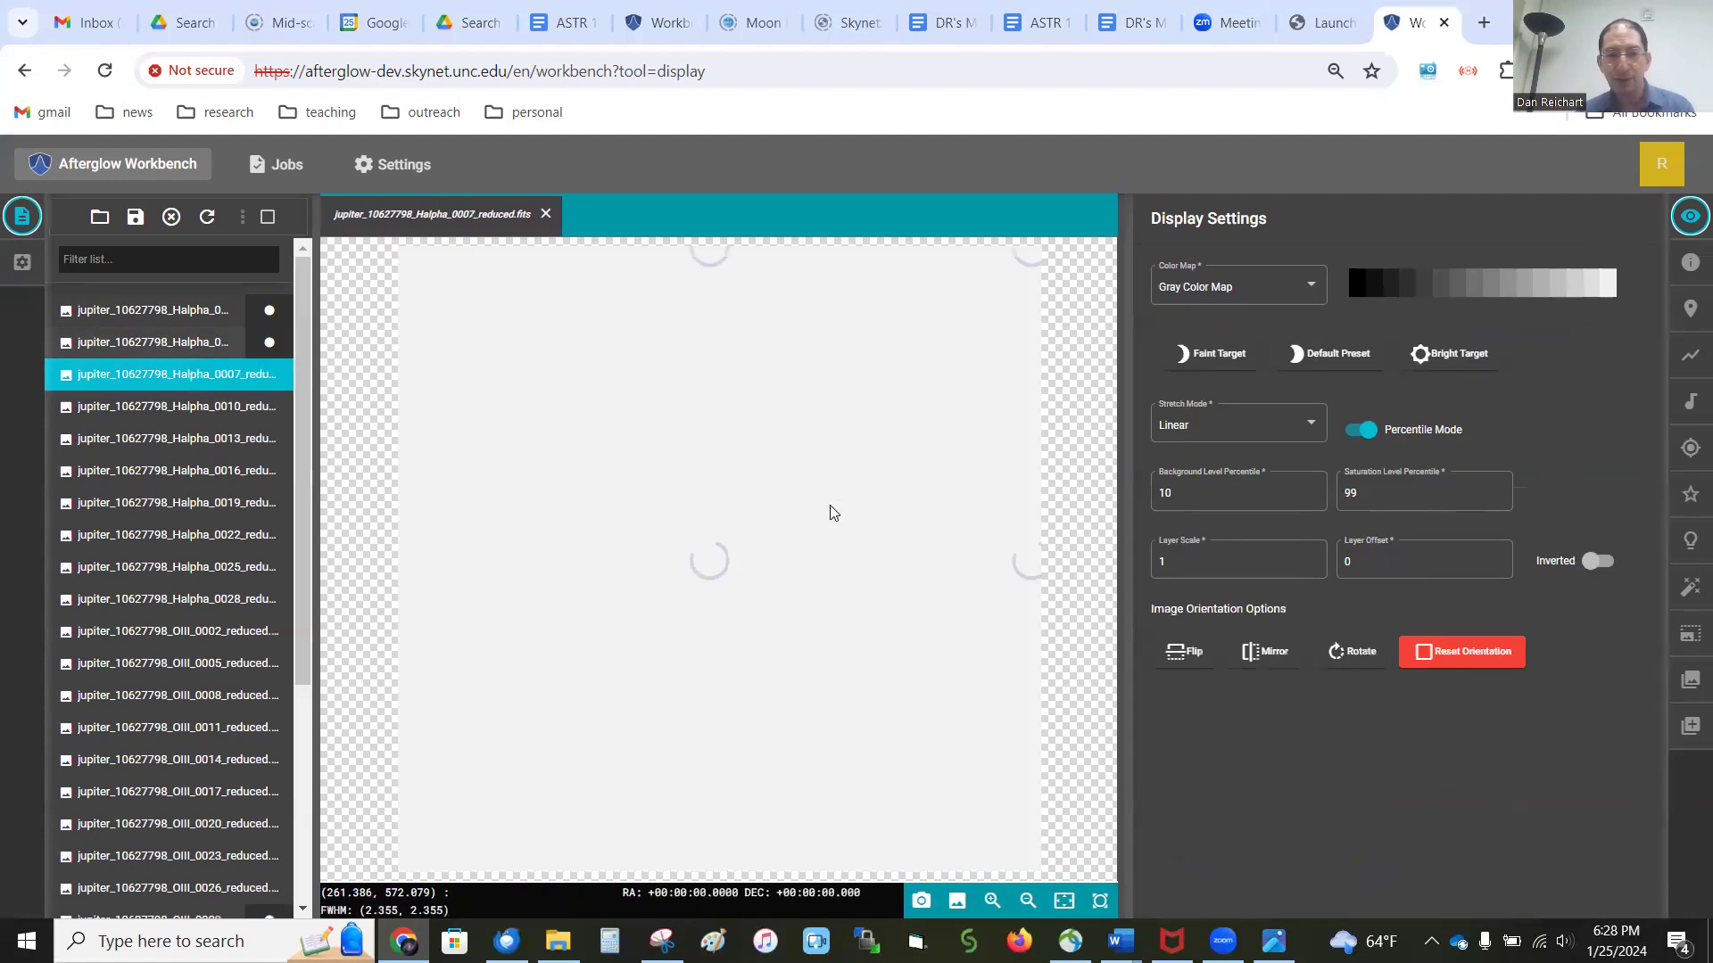
pyautogui.press('Down')
pyautogui.press('Down')
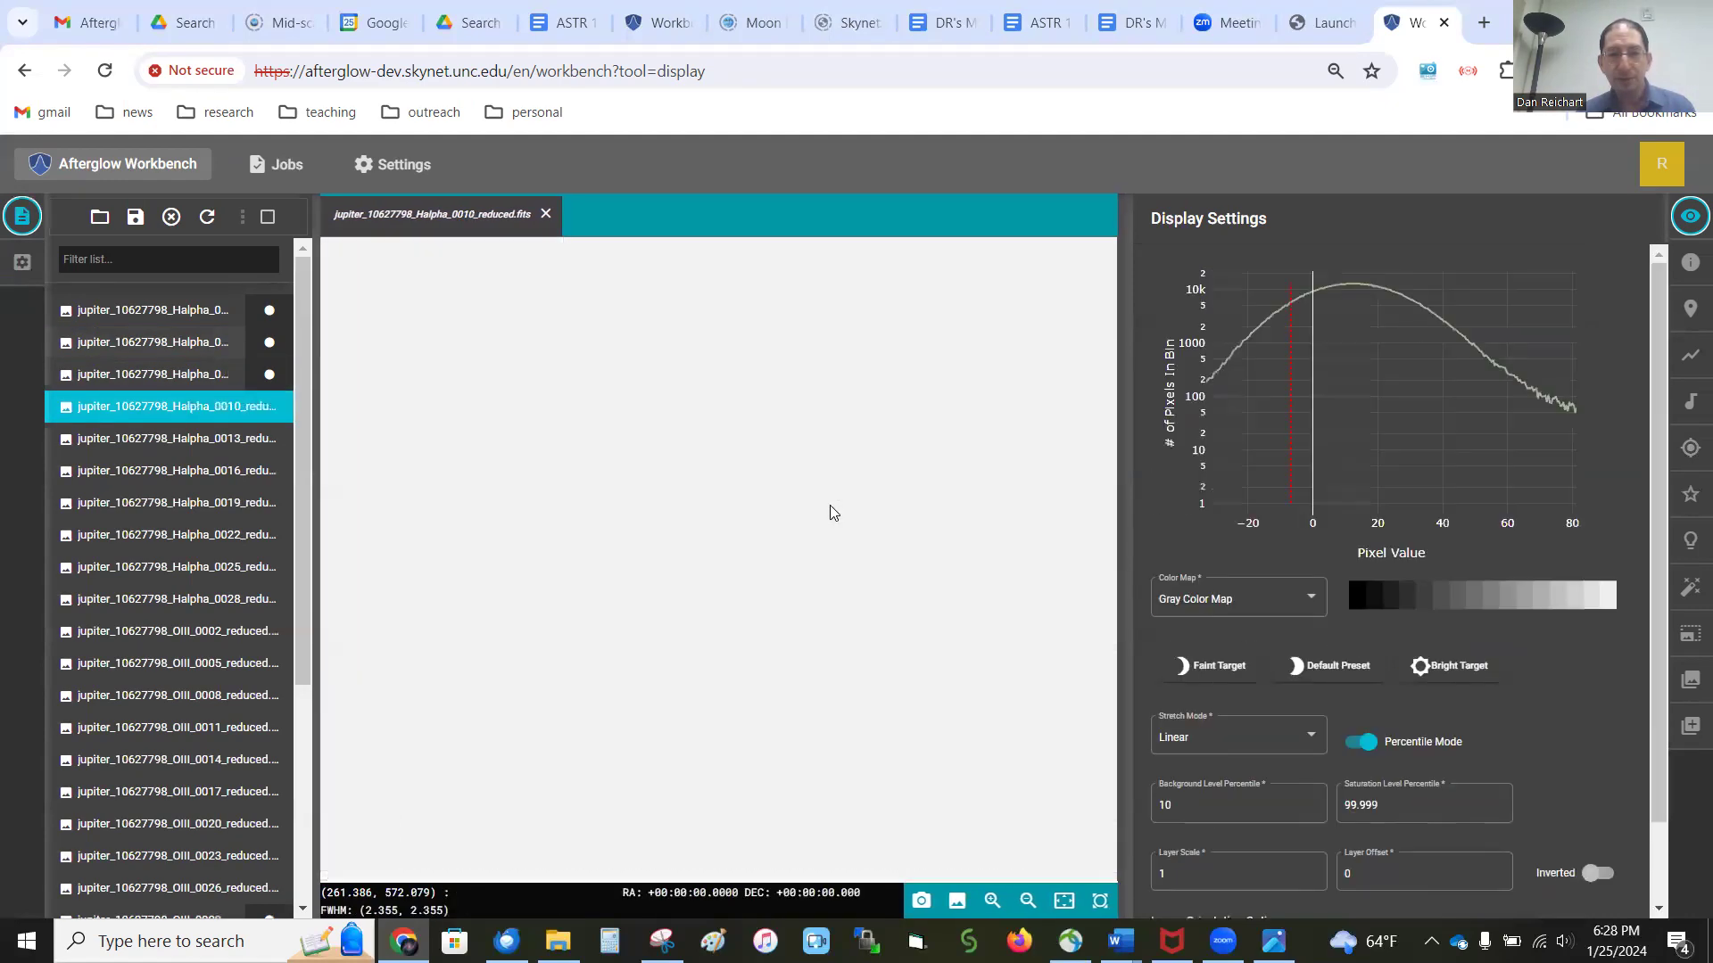
pyautogui.press('Down')
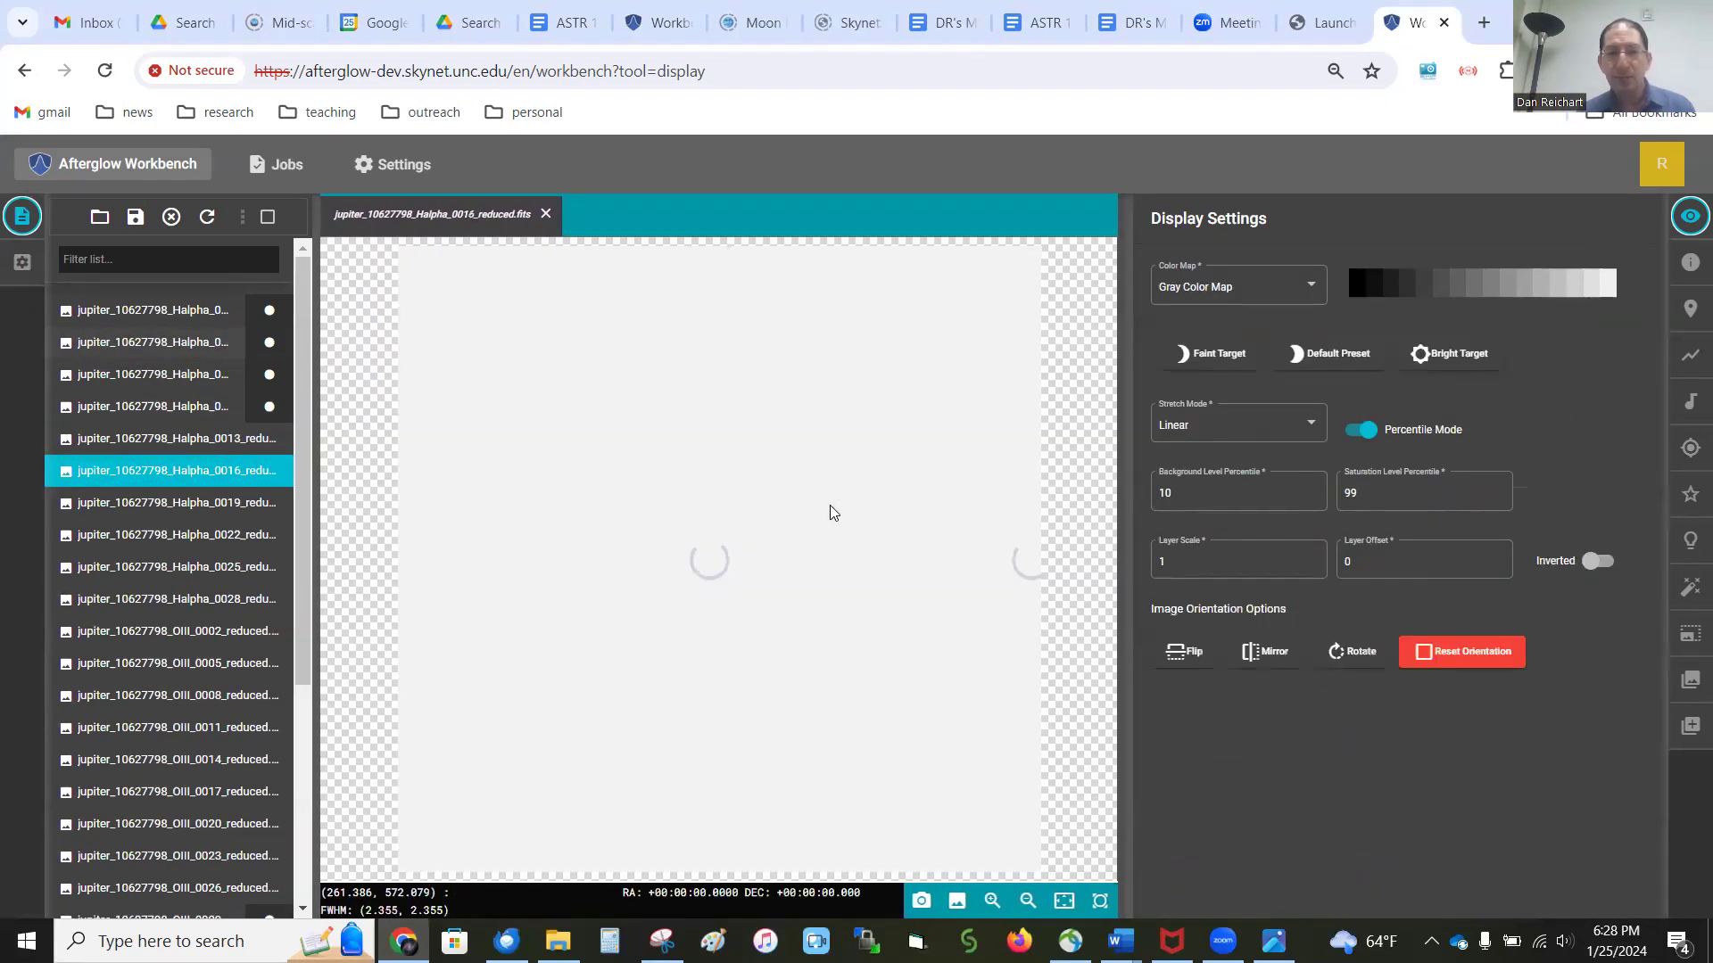
pyautogui.press('Down')
pyautogui.press('Down')
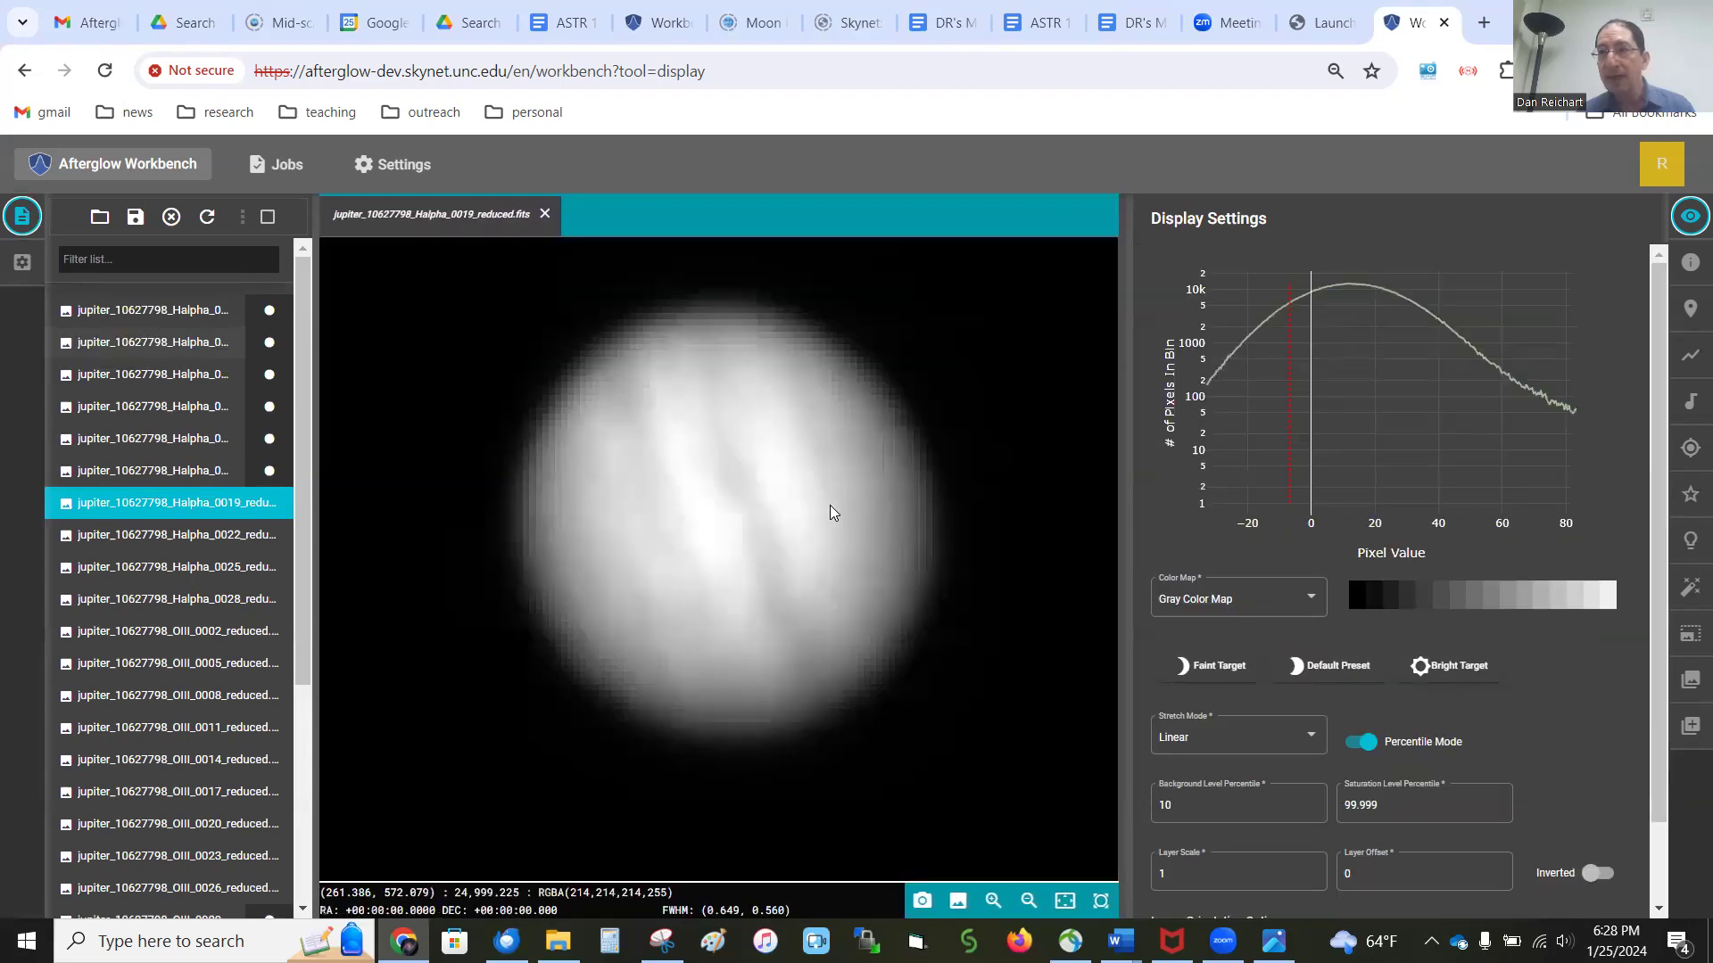
pyautogui.press('Up')
pyautogui.press('Up')
pyautogui.press('Up')
pyautogui.press('Up')
pyautogui.press('Up')
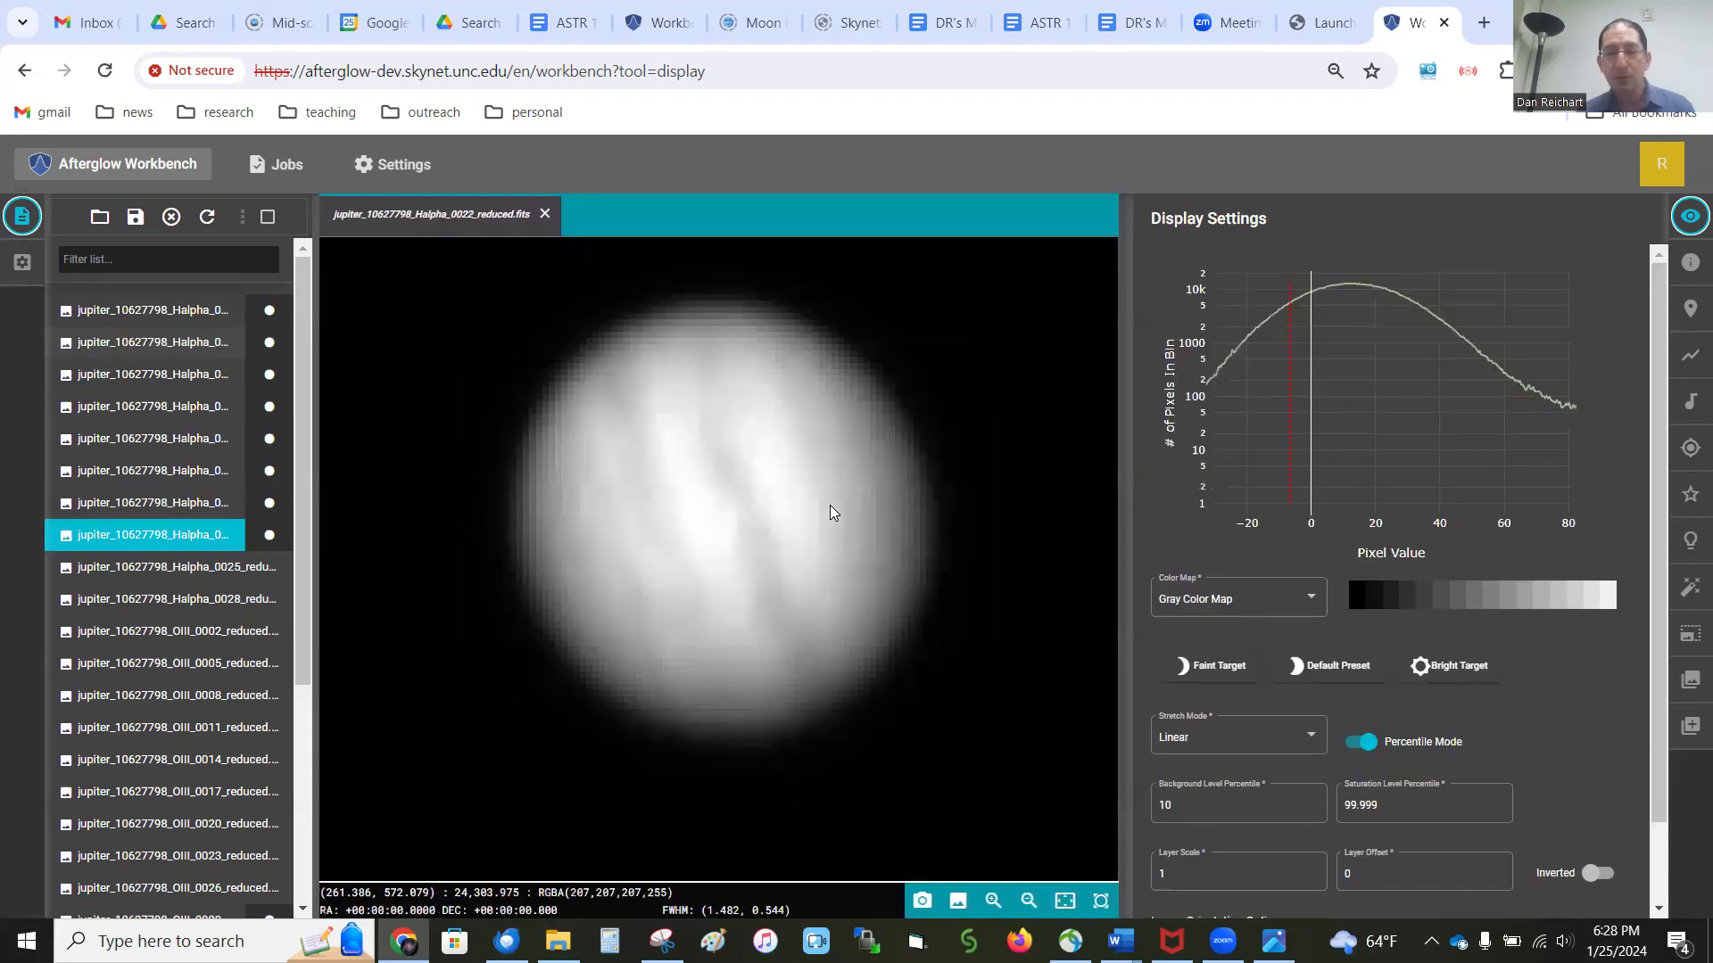
pyautogui.press('Up')
pyautogui.press('Up')
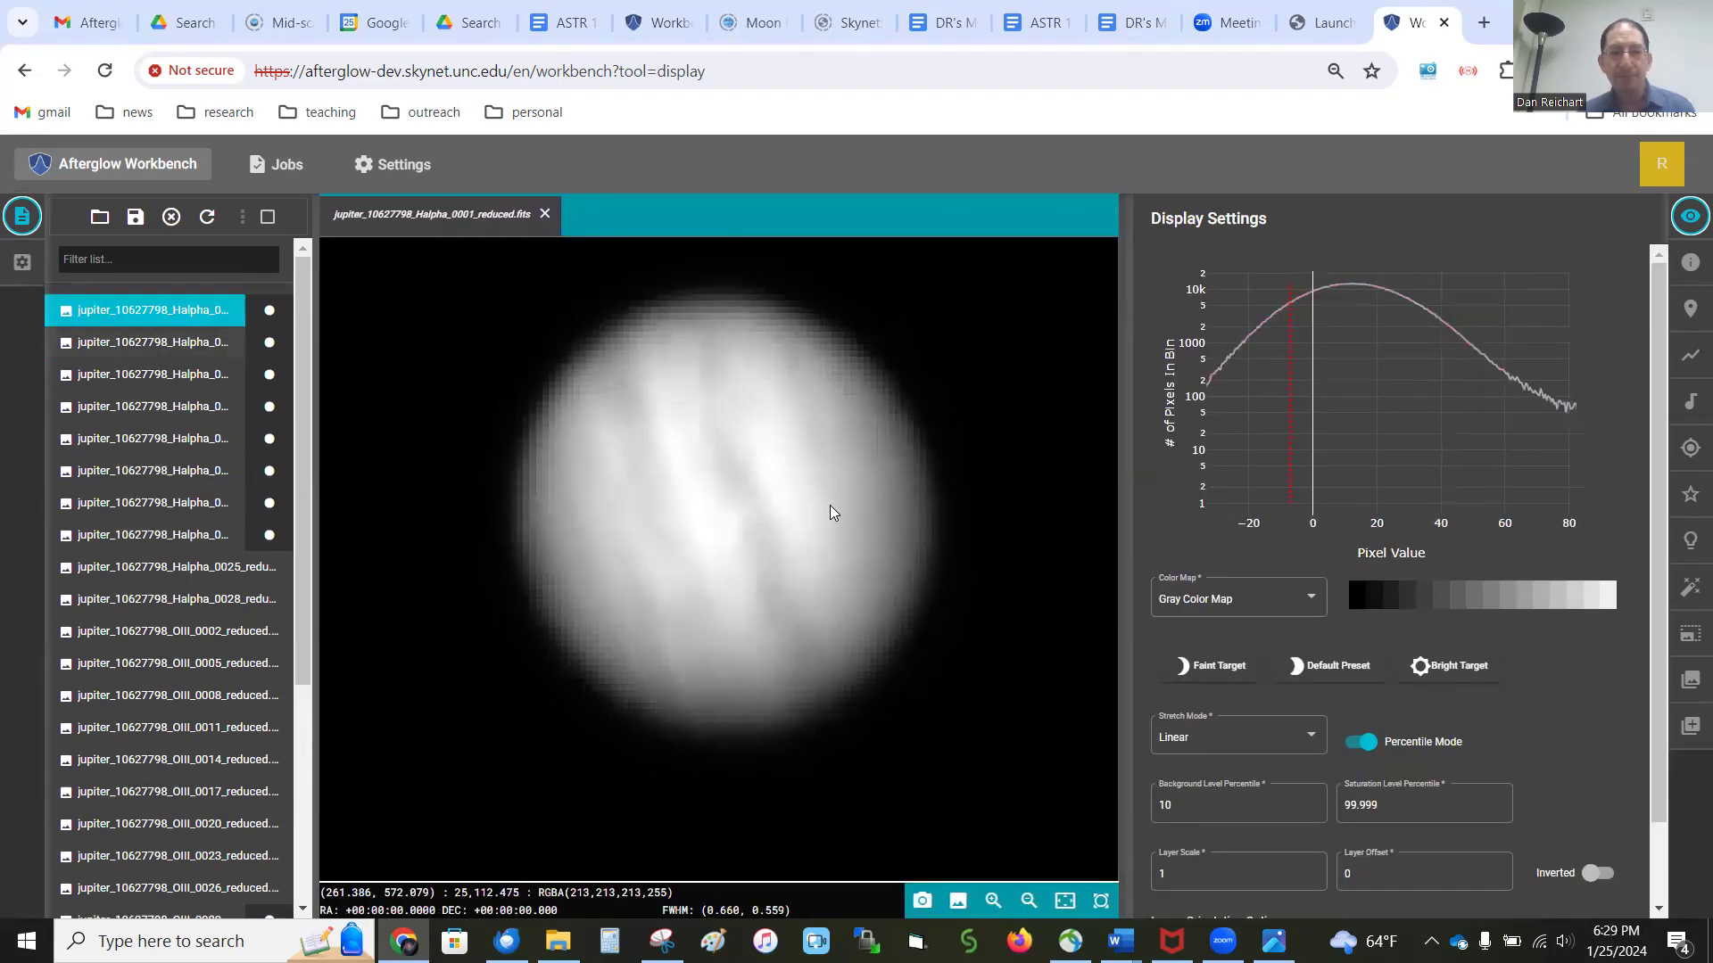
# Step: Flip repeatedly forward and back through the Halpha images, starting and ending at 0001, to compare Jupiter's position between frames
pyautogui.press('Down')
pyautogui.press('Down')
pyautogui.press('Down')
pyautogui.press('Down')
pyautogui.press('Down')
pyautogui.press('Up')
pyautogui.press('Up')
pyautogui.press('Up')
pyautogui.press('Up')
pyautogui.press('Up')
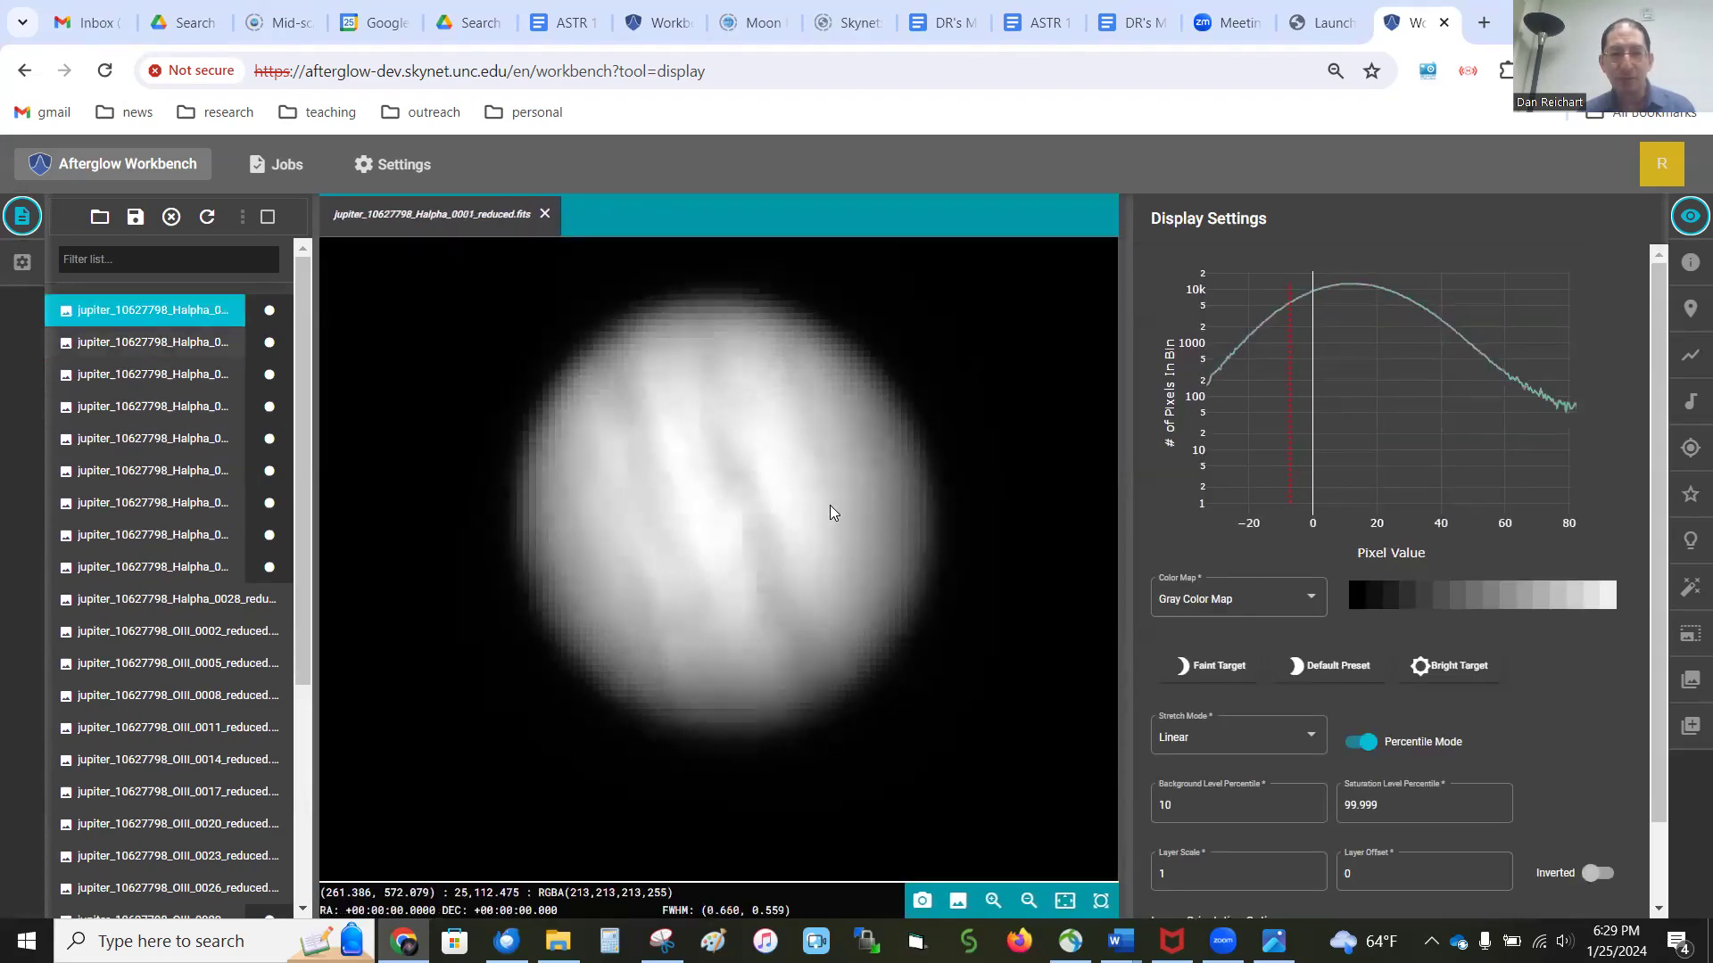
pyautogui.press('Down')
pyautogui.press('Down')
pyautogui.press('Down')
pyautogui.press('Down')
pyautogui.press('Down')
pyautogui.press('Down')
pyautogui.press('Down')
pyautogui.press('Up')
pyautogui.press('Up')
pyautogui.press('Up')
pyautogui.press('Up')
pyautogui.press('Up')
pyautogui.press('Up')
pyautogui.press('Up')
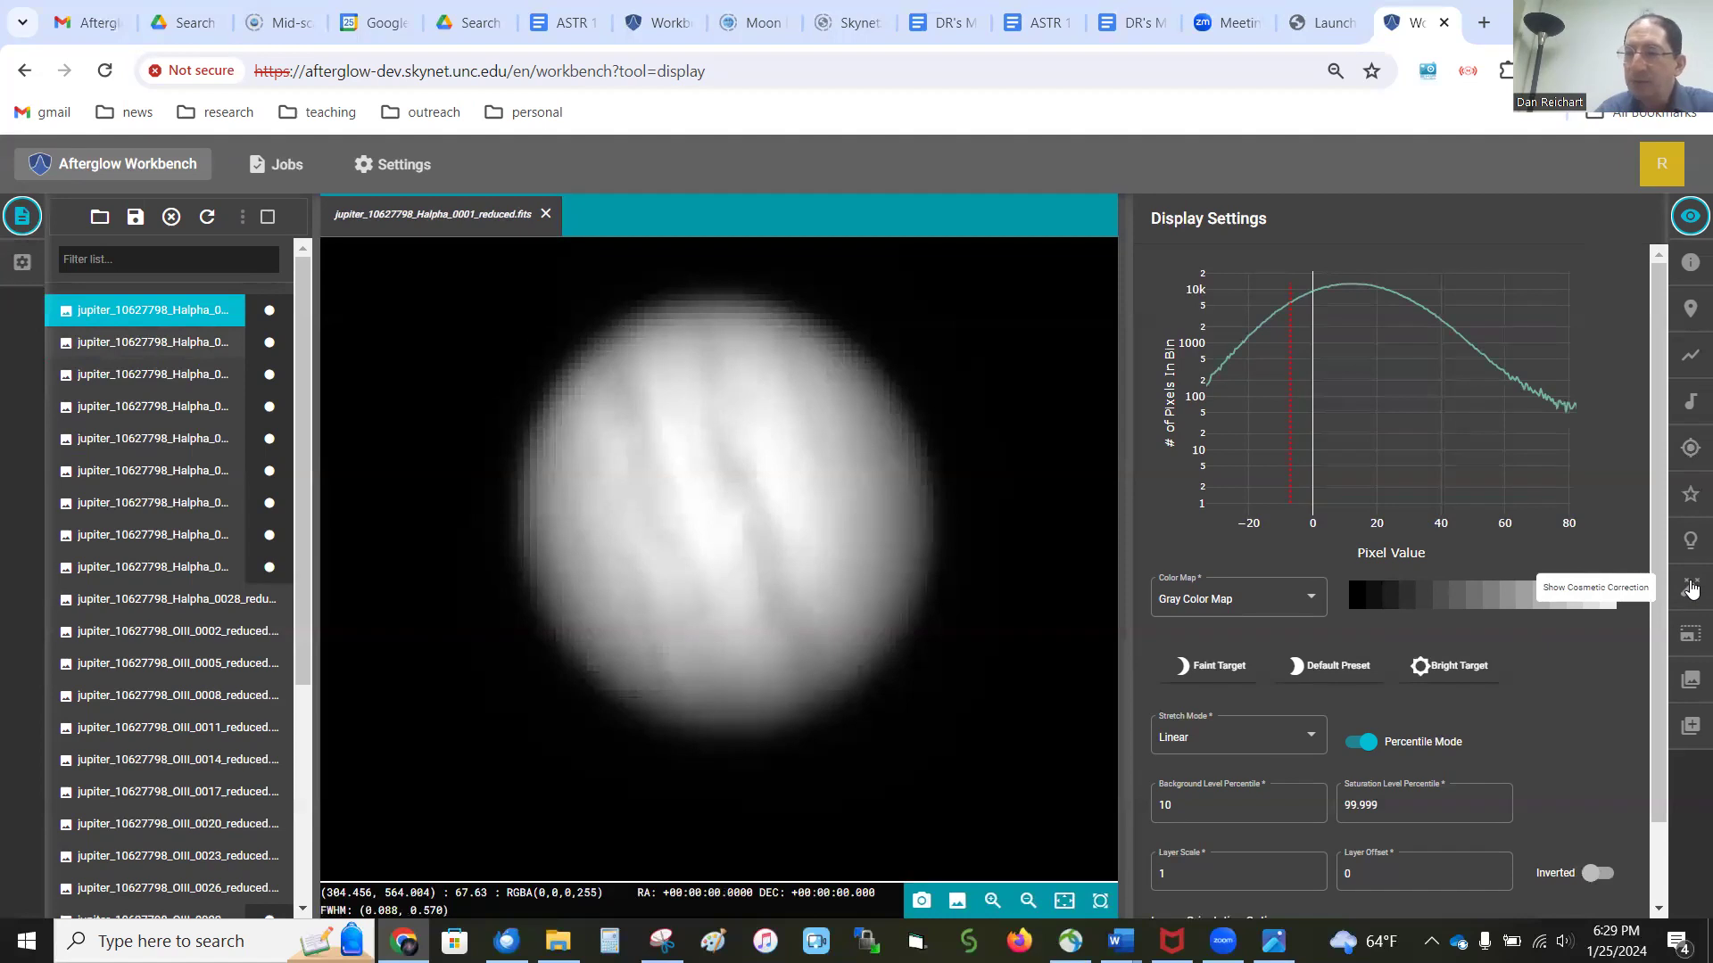
# Step: Set the Aligner's mode to Sources - manual
pyautogui.click(1690, 638)
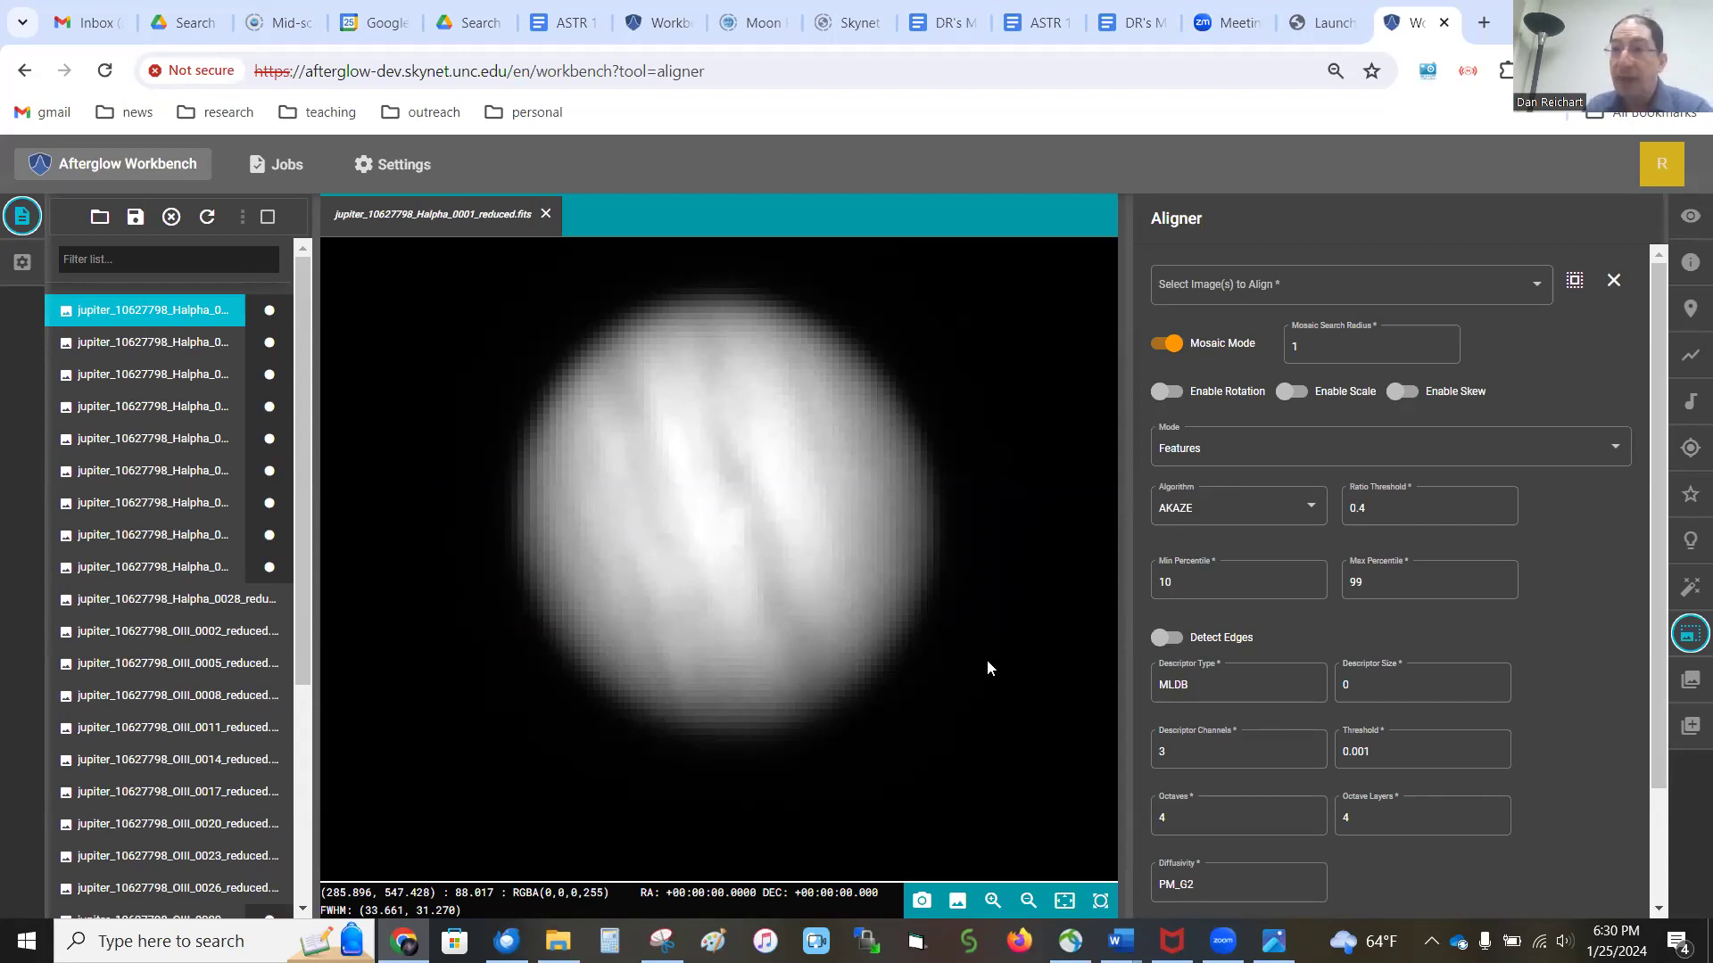
pyautogui.click(1223, 455)
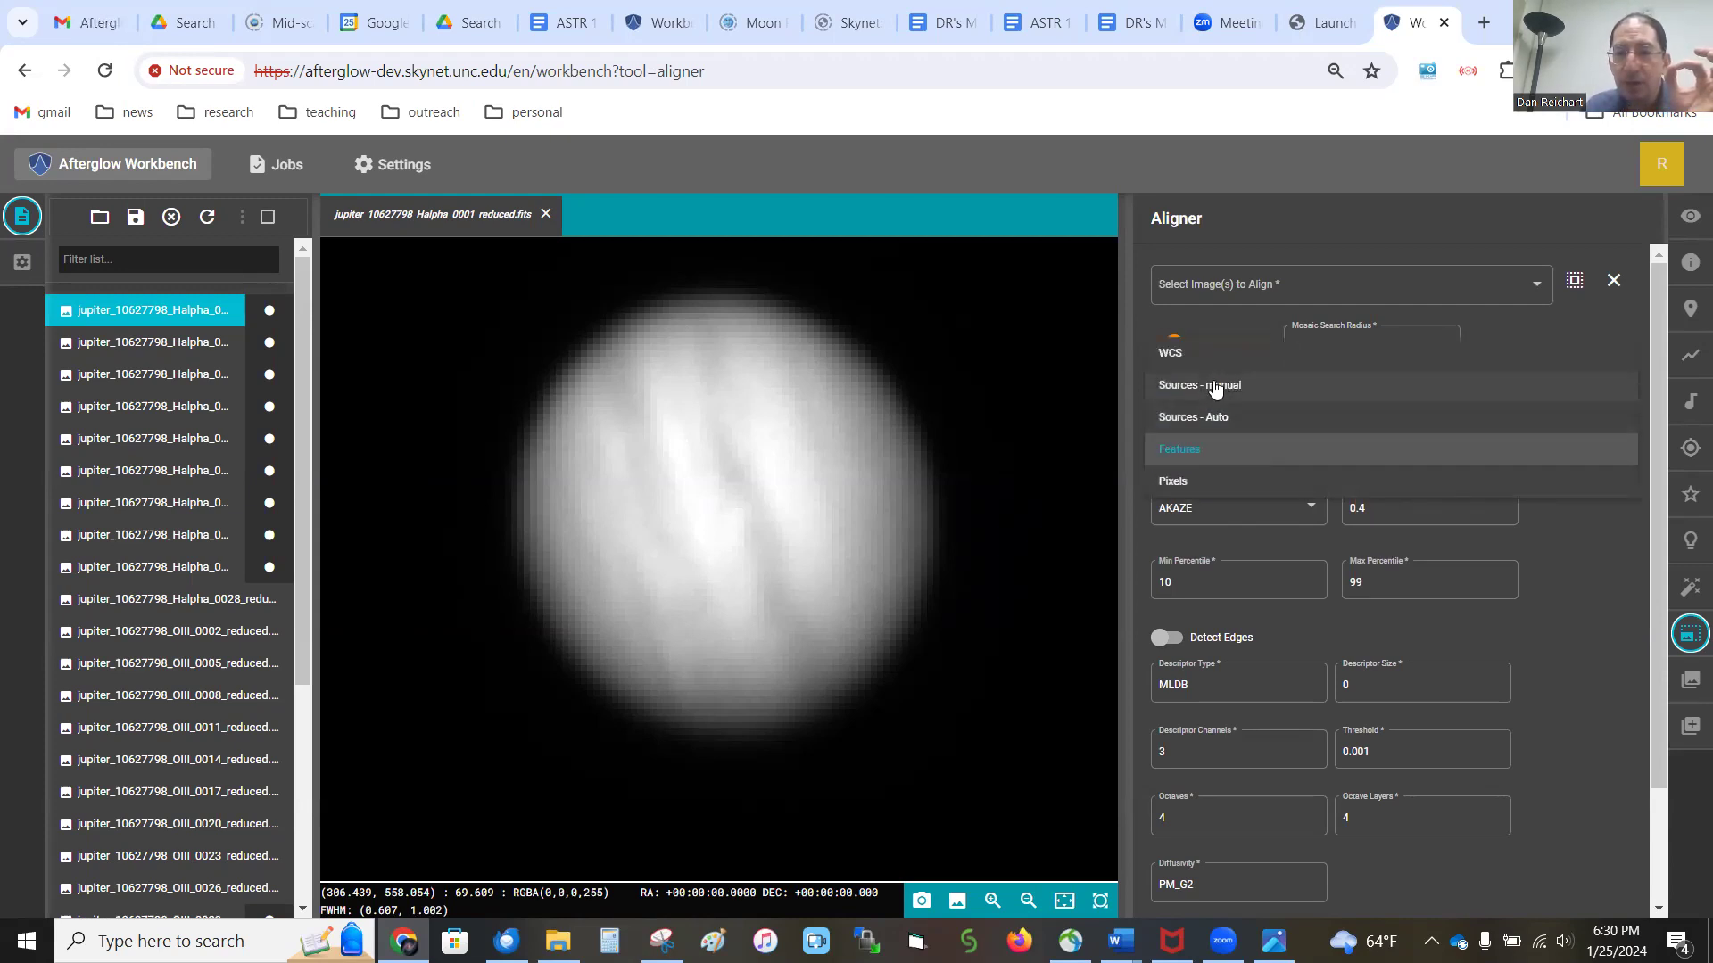
pyautogui.click(1215, 387)
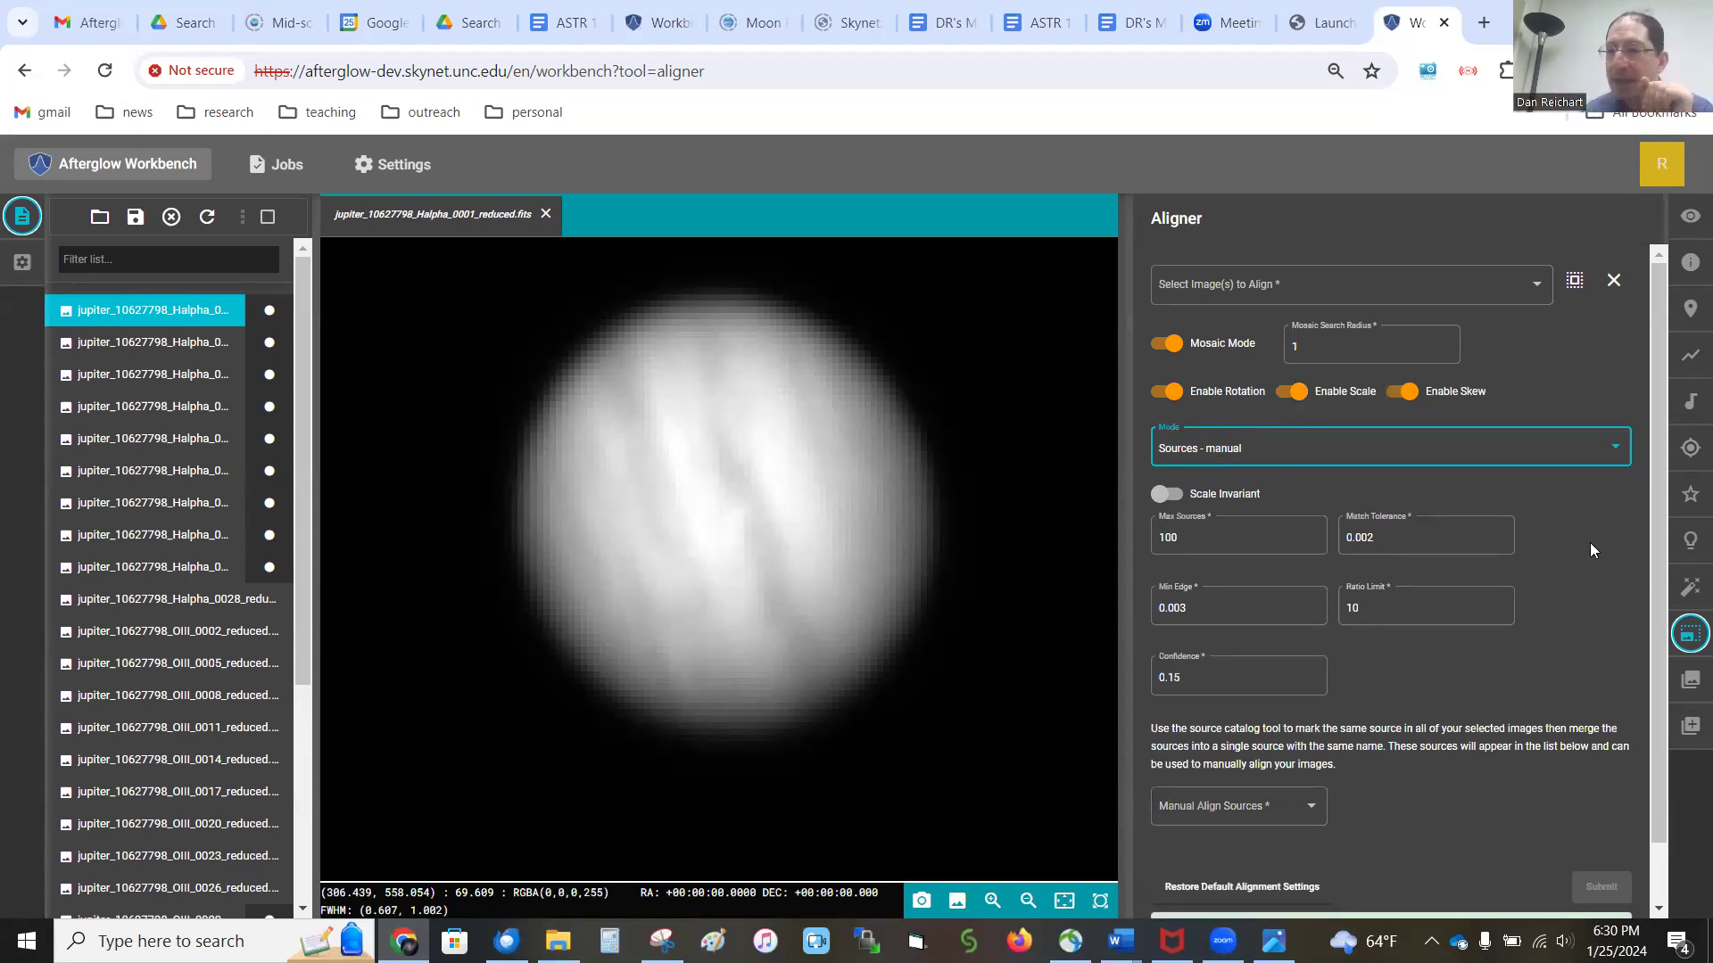
# Step: In the Source Catalog, leave sources from other files excluded and mark Jupiter's centre as a source in Halpha_0001 with planet centroiding
pyautogui.click(1692, 506)
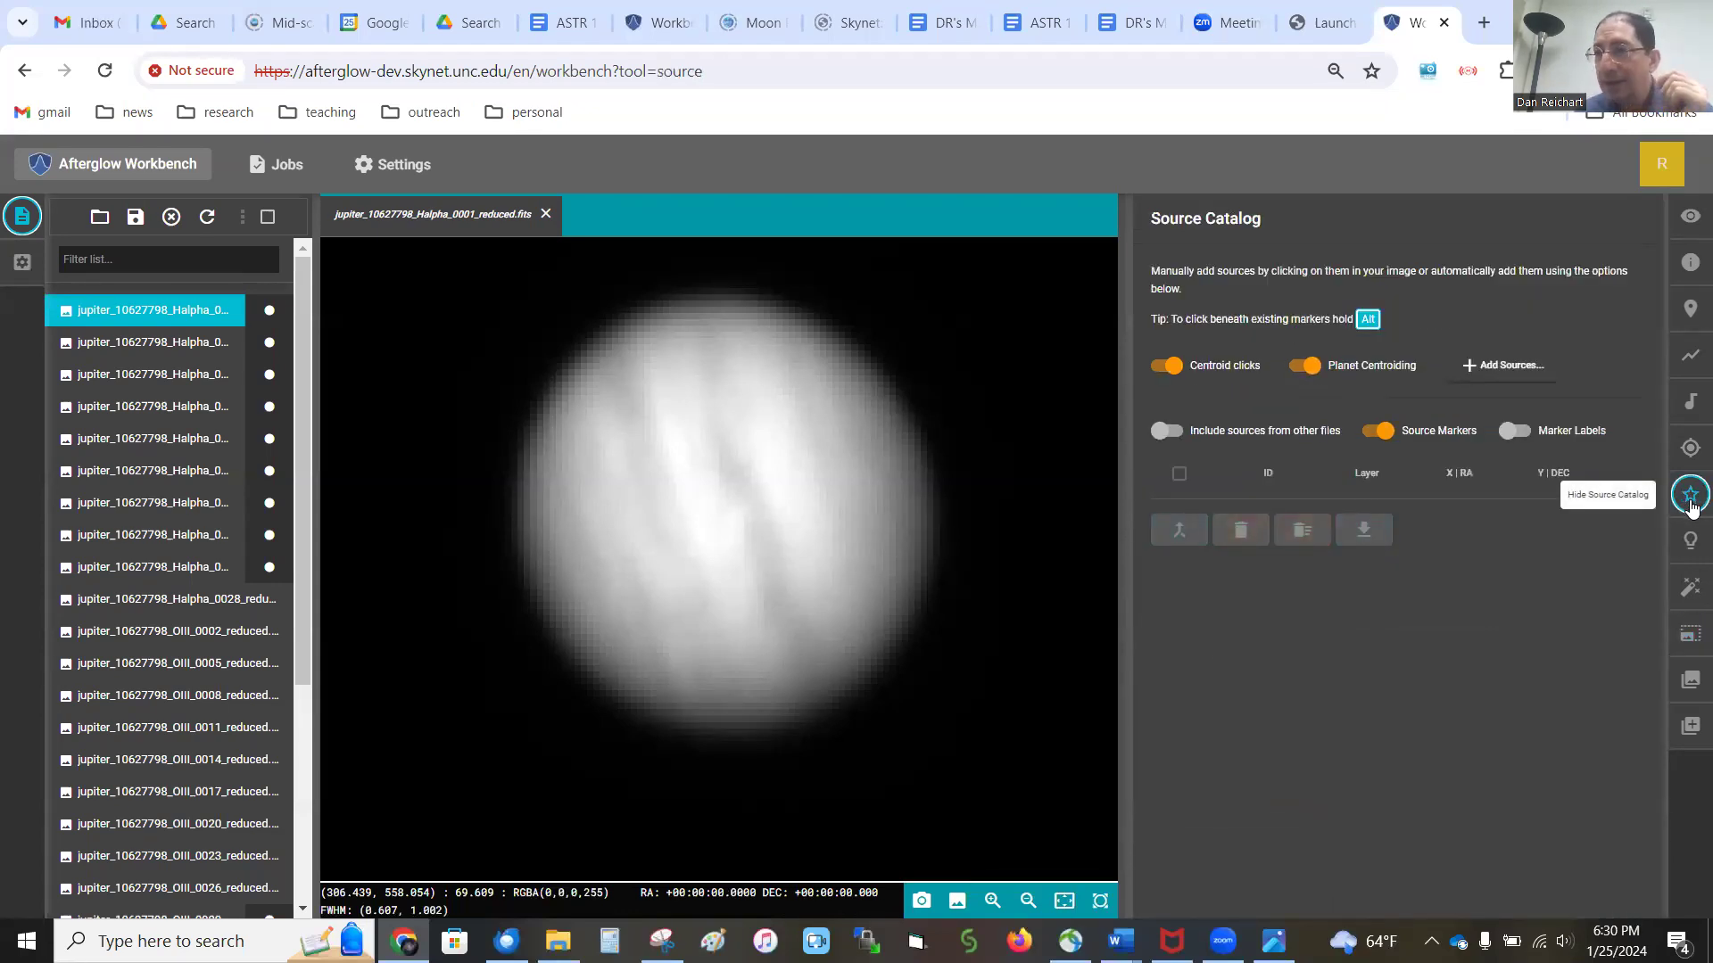
pyautogui.click(1168, 432)
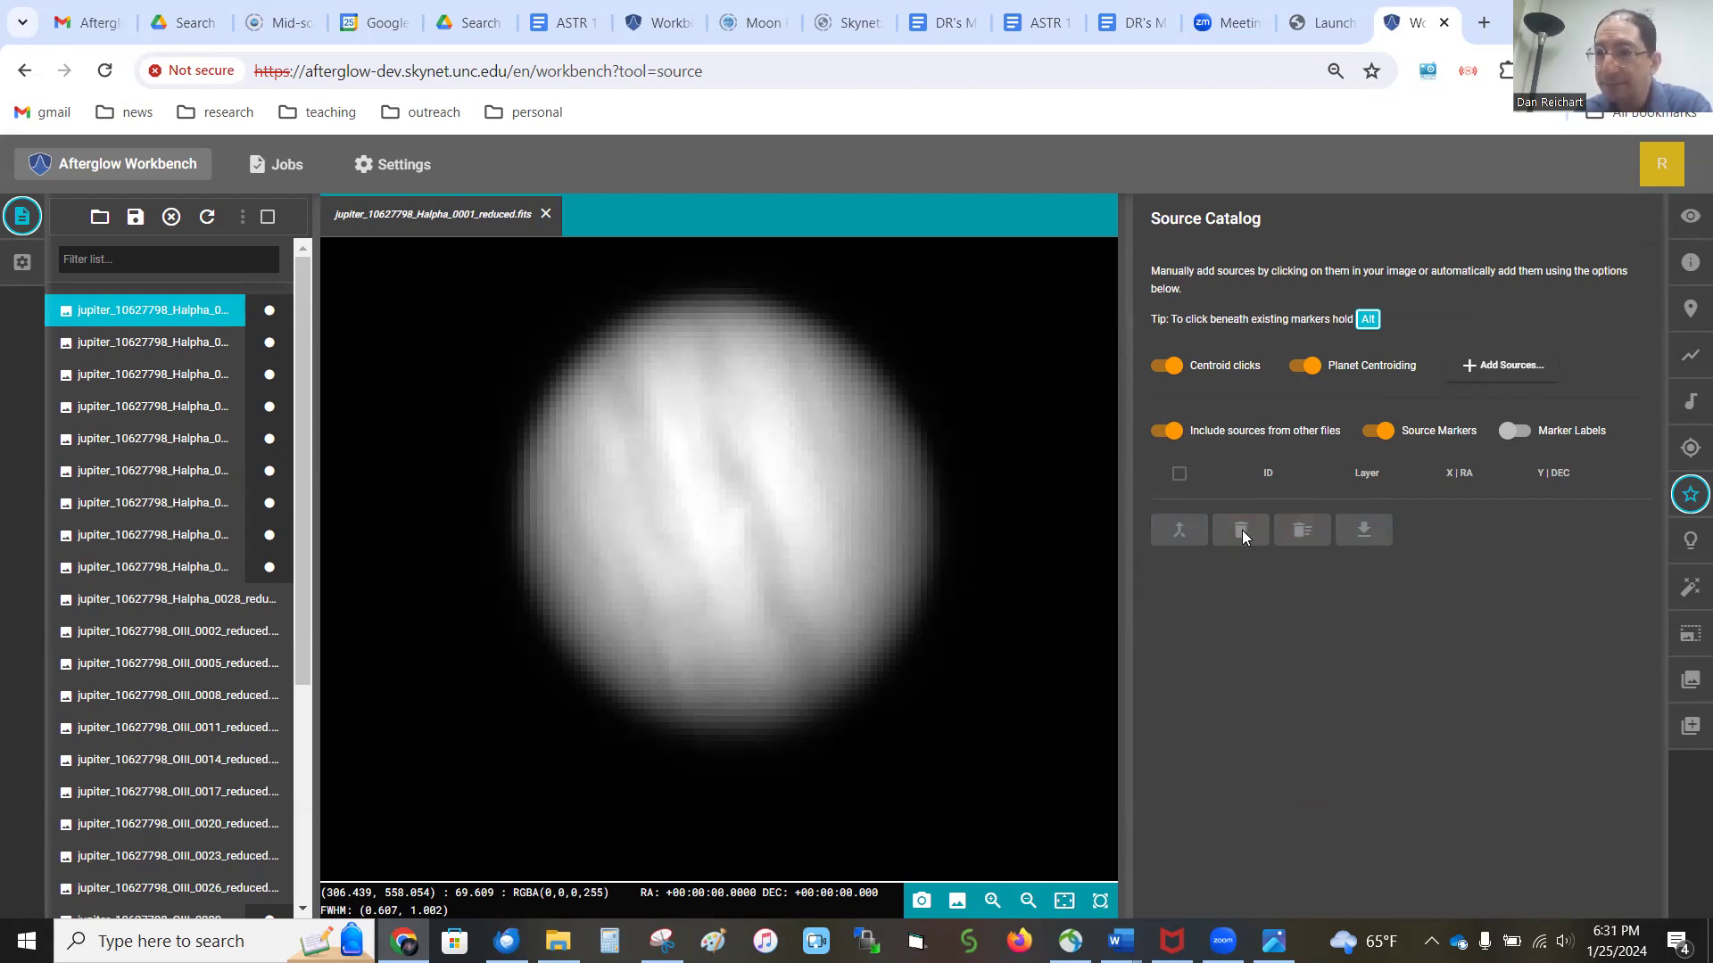
pyautogui.click(1170, 434)
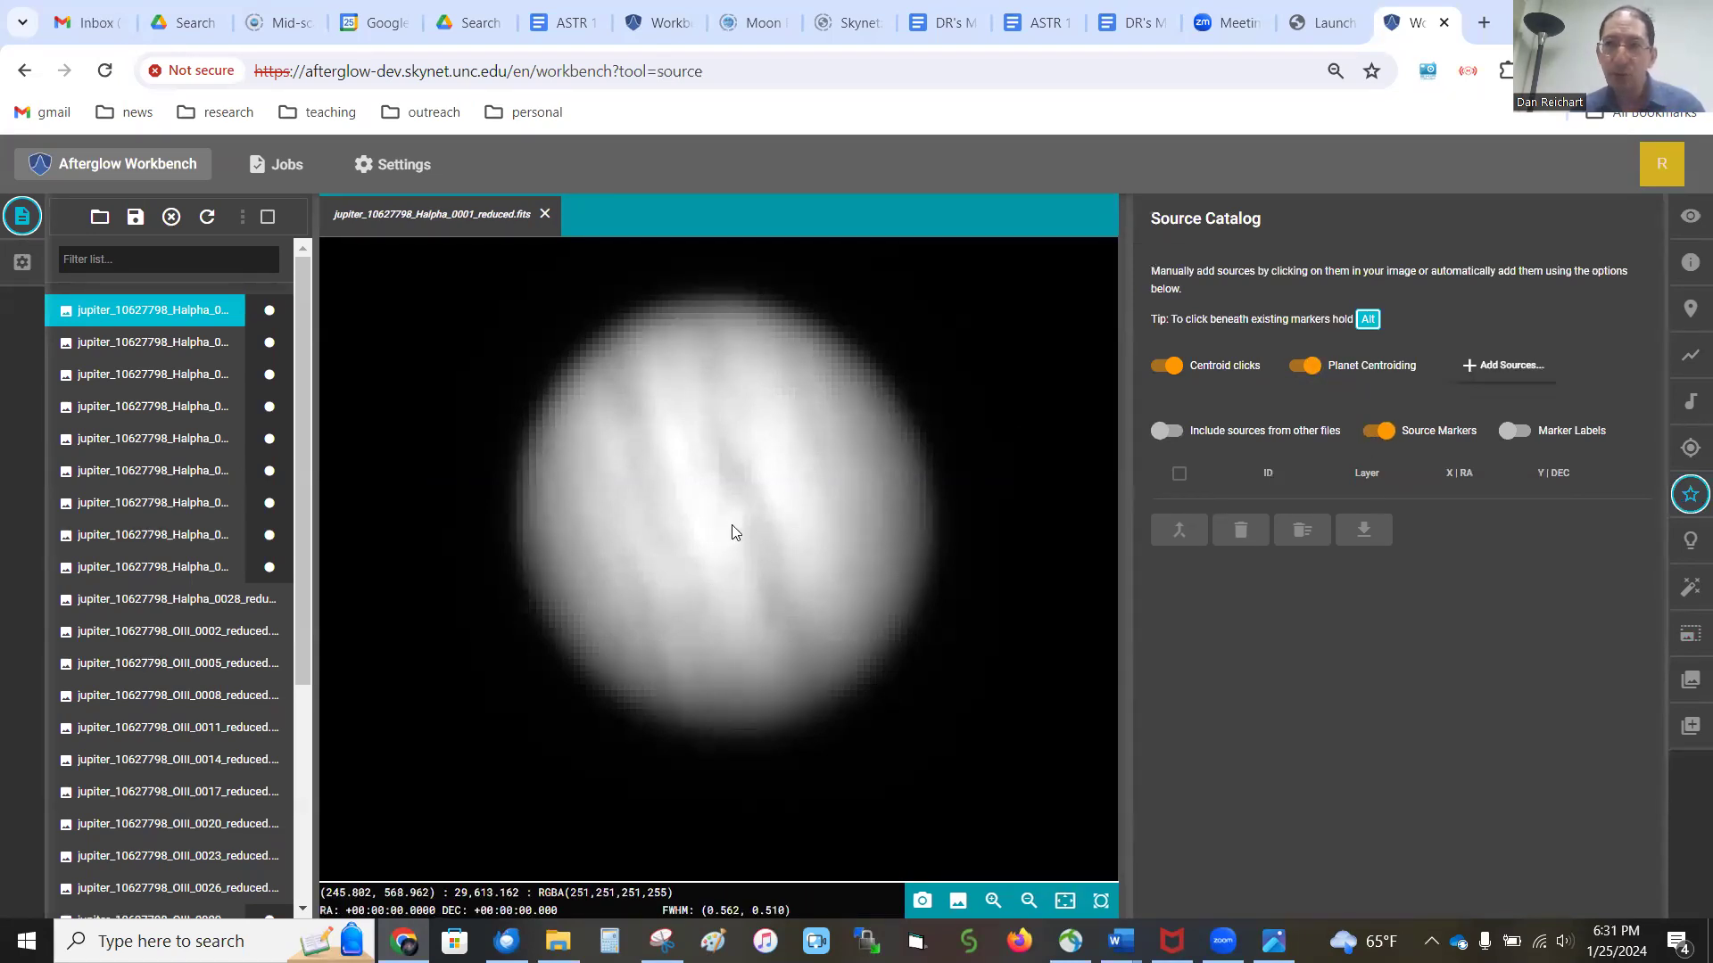
pyautogui.click(755, 480)
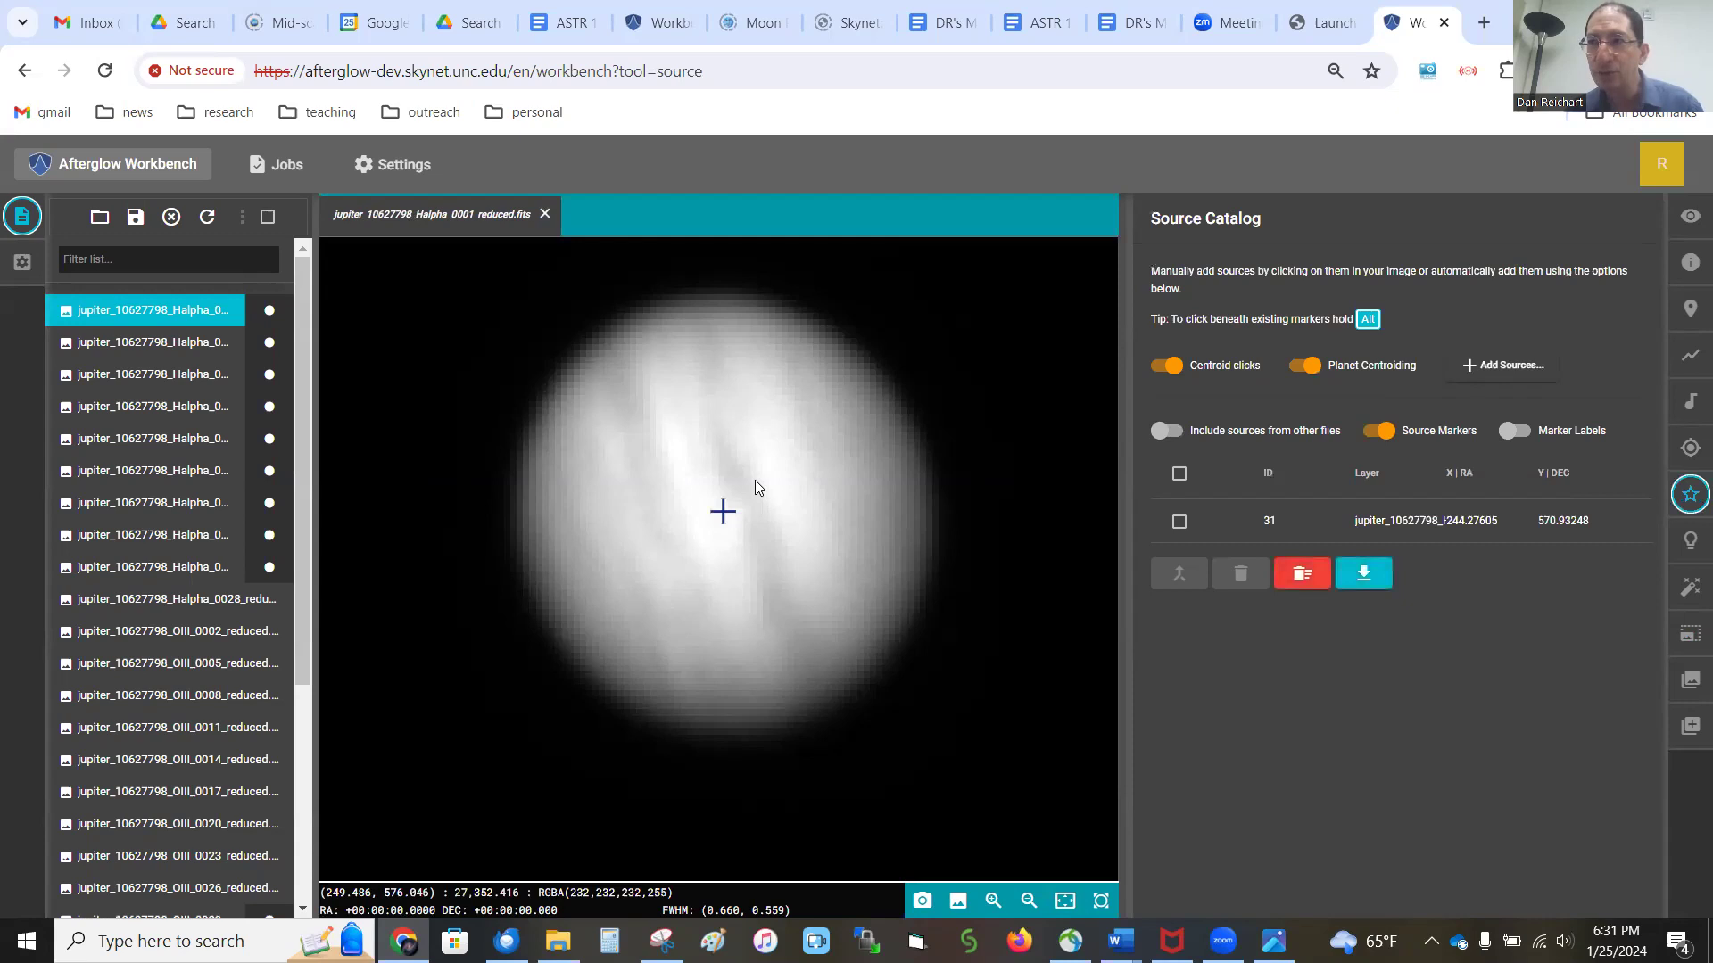
# Step: Mark Jupiter's centre as a source in each of the images Halpha_0004, 0007, 0010 and 0013
pyautogui.press('Down')
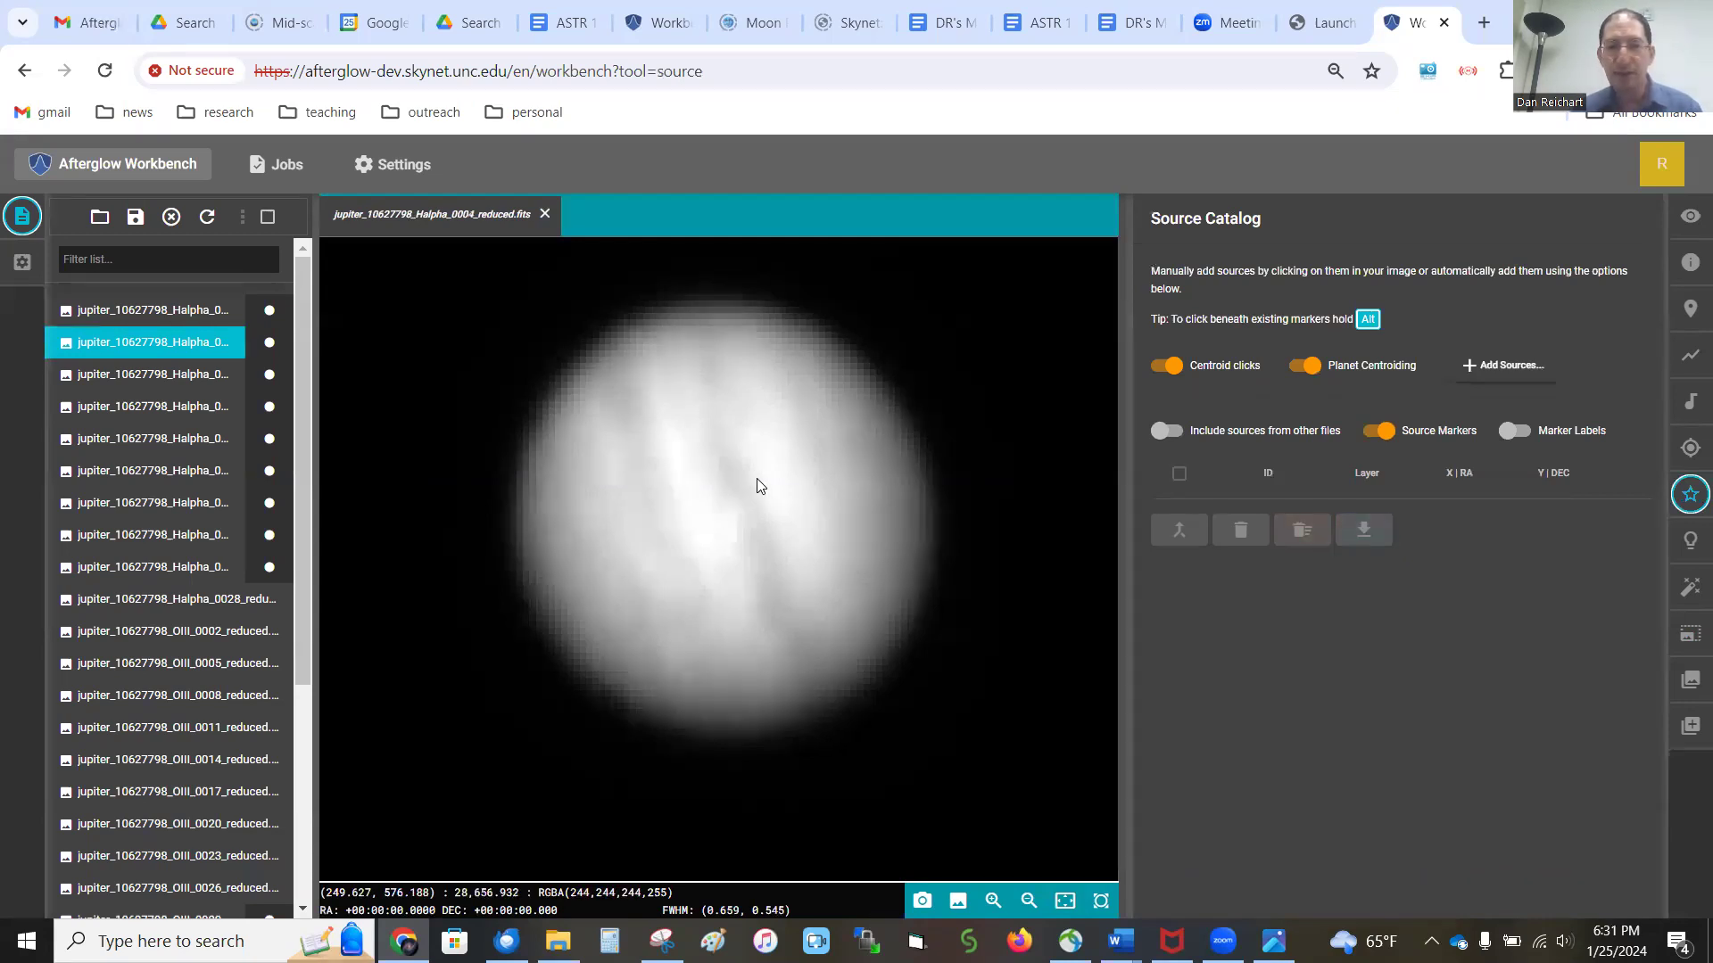
pyautogui.click(725, 532)
pyautogui.press('Down')
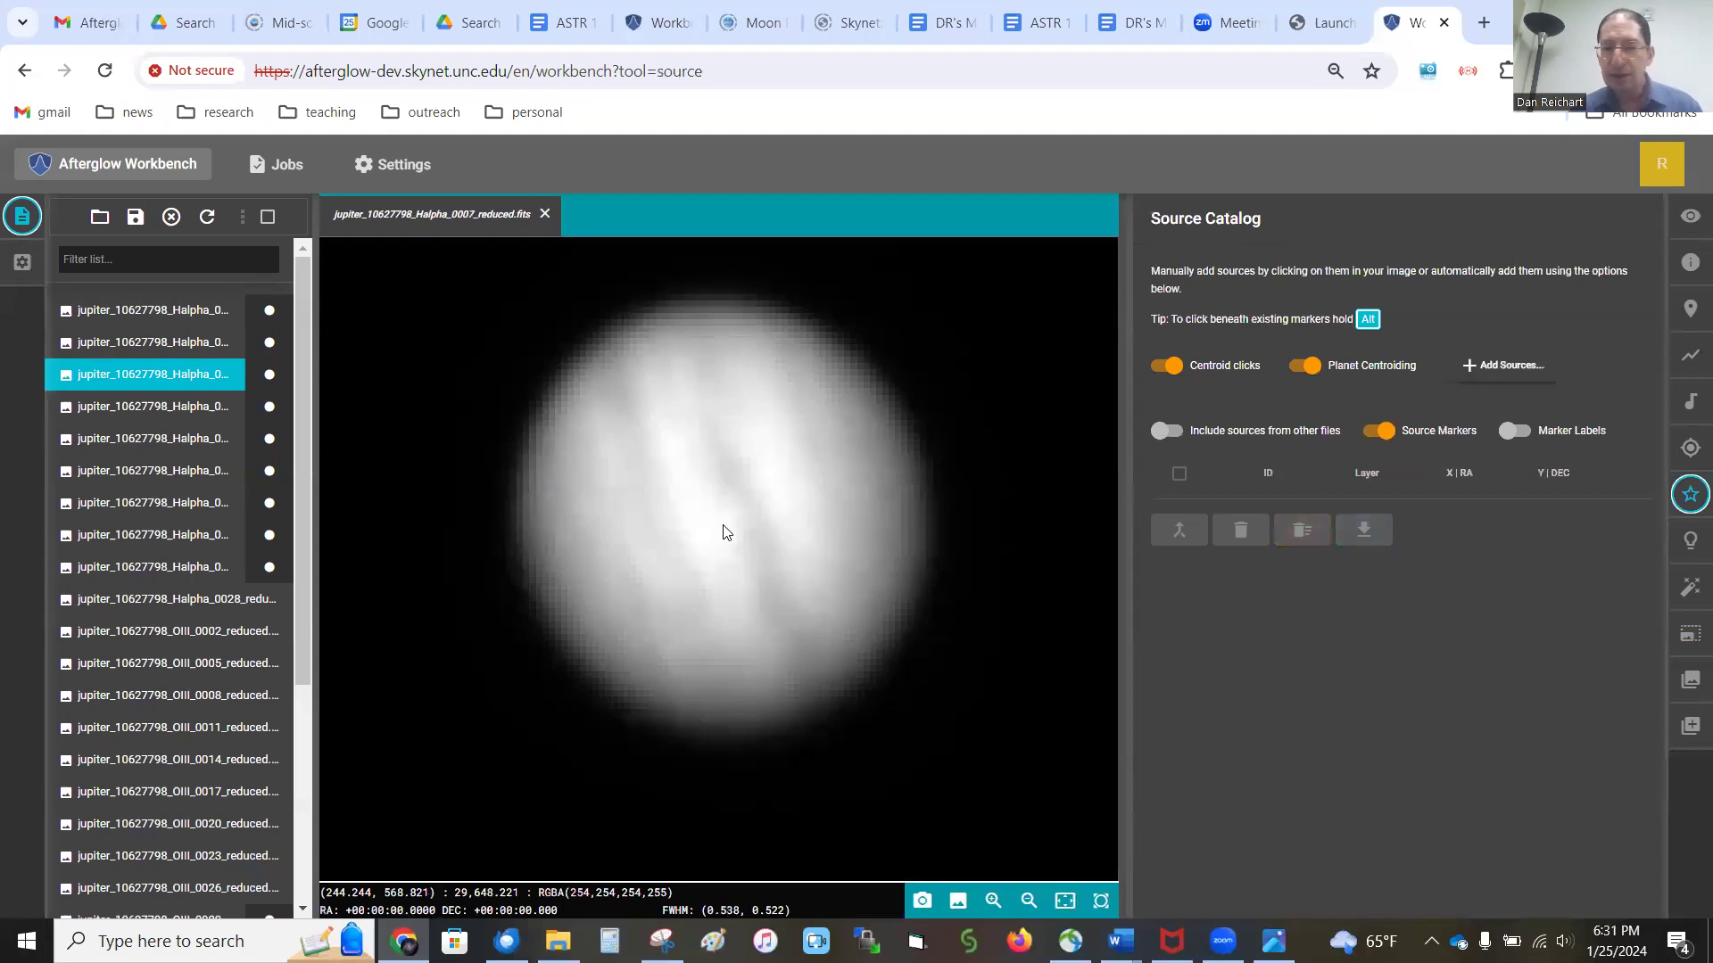
pyautogui.click(724, 527)
pyautogui.press('Down')
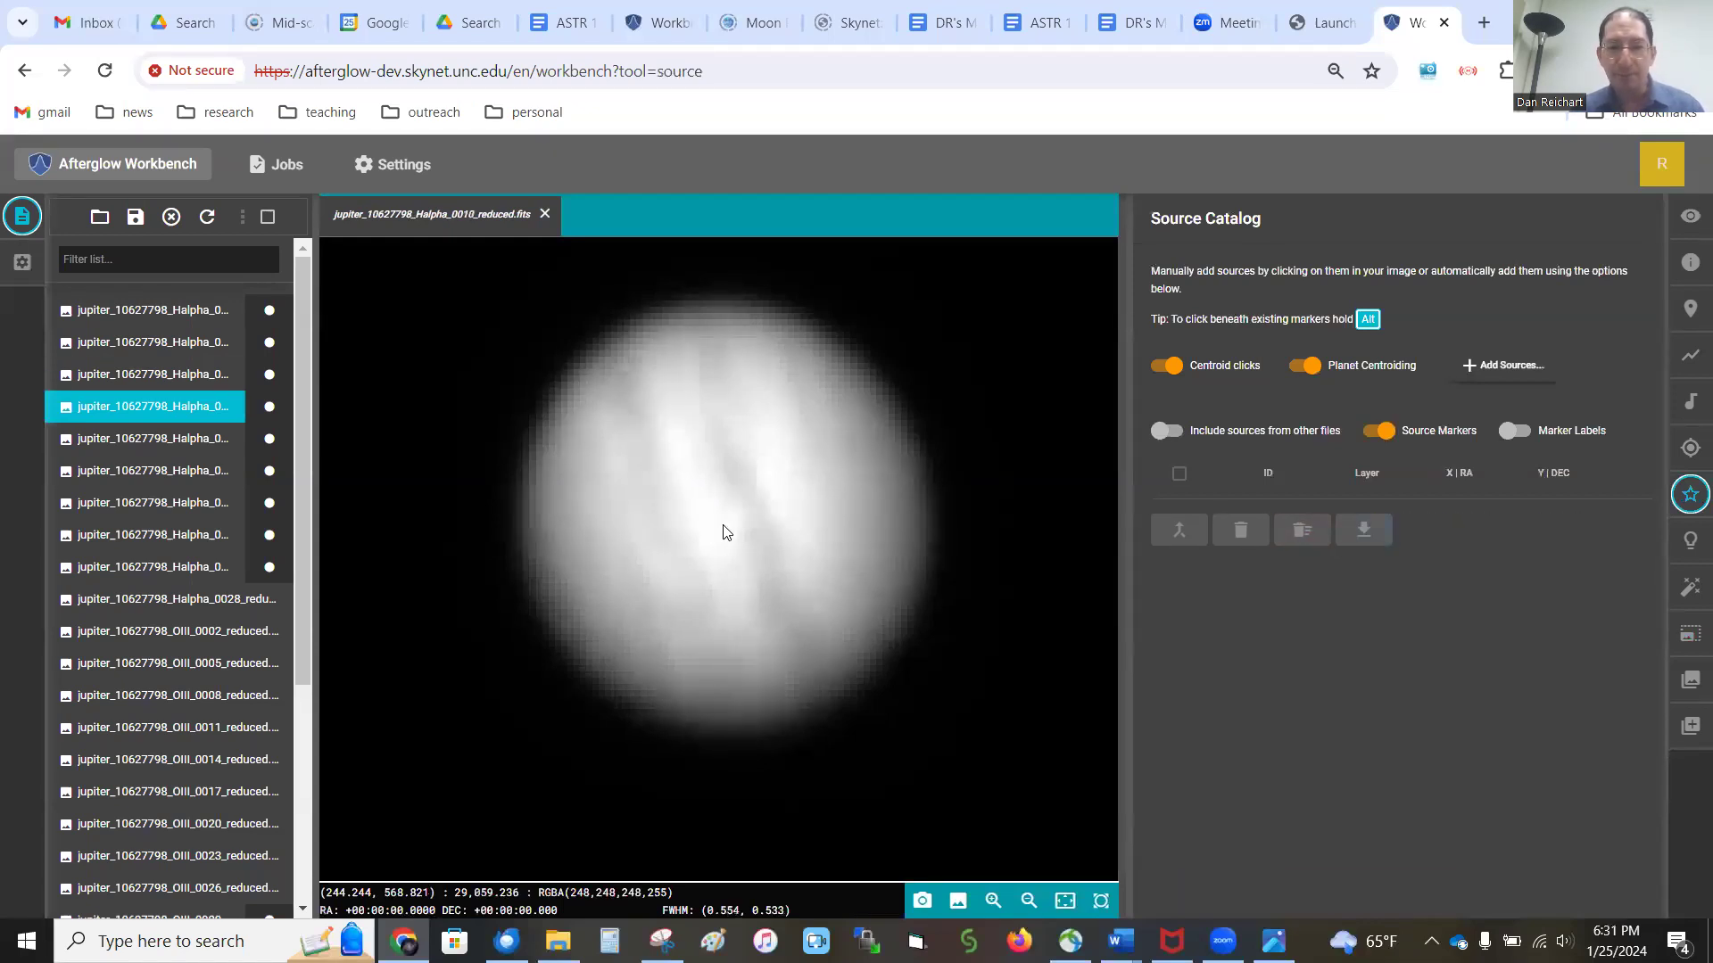
pyautogui.click(724, 533)
pyautogui.press('Down')
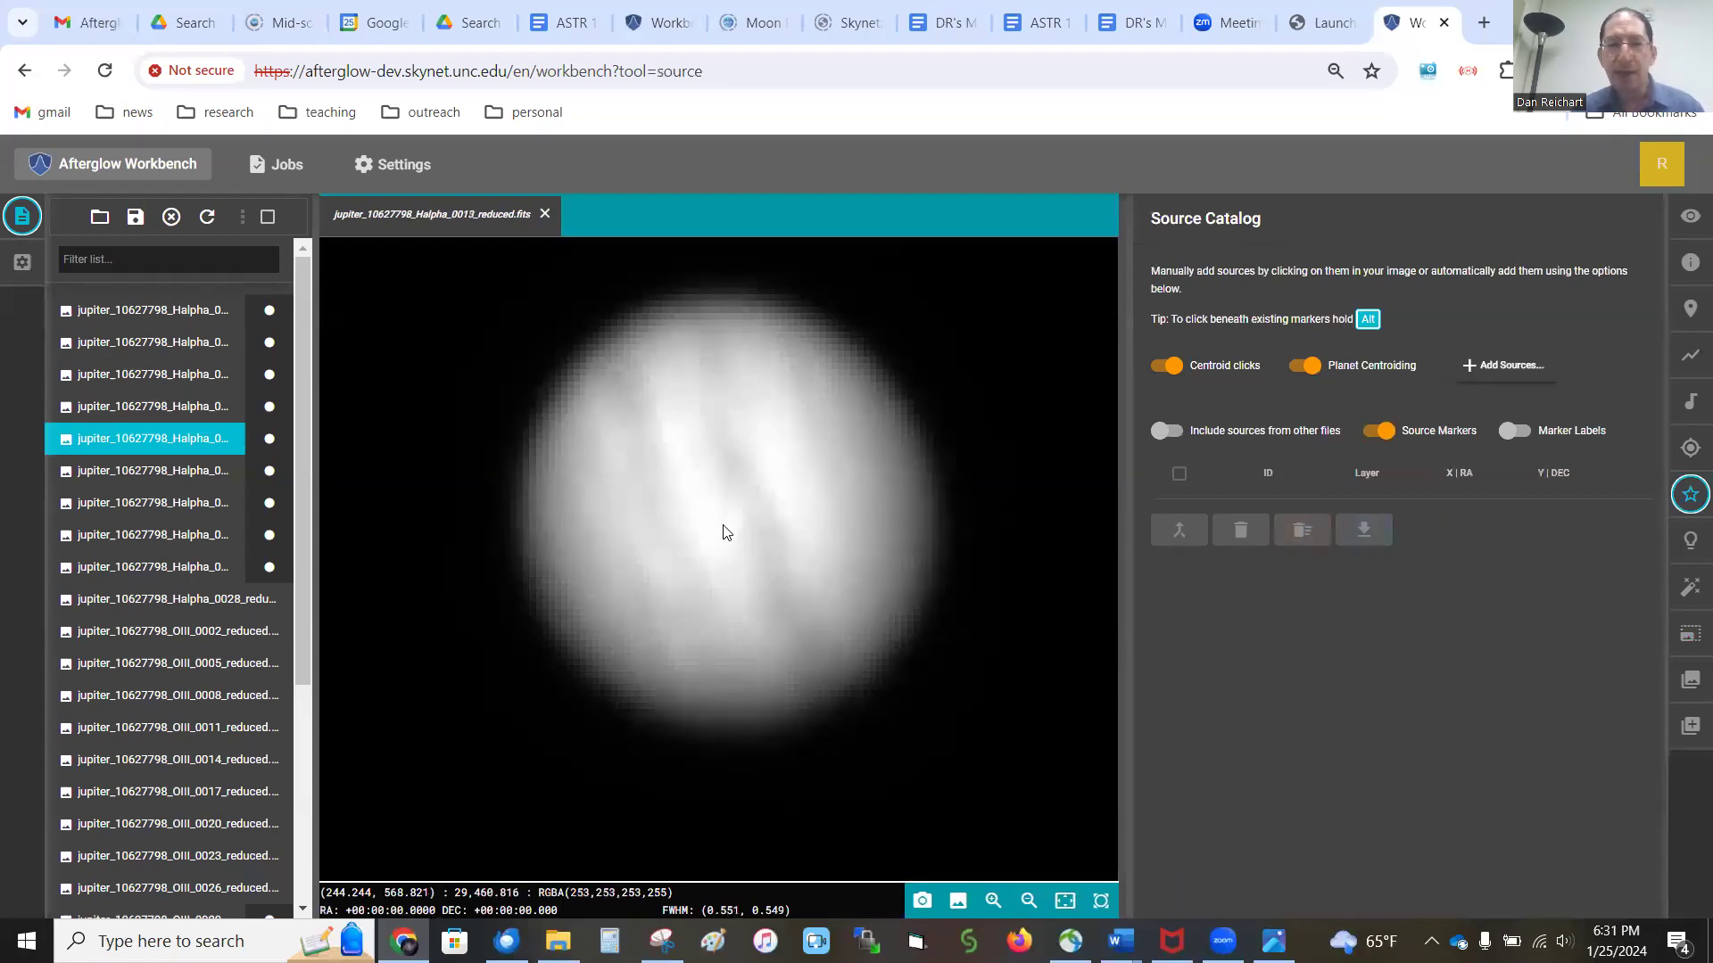
pyautogui.click(724, 533)
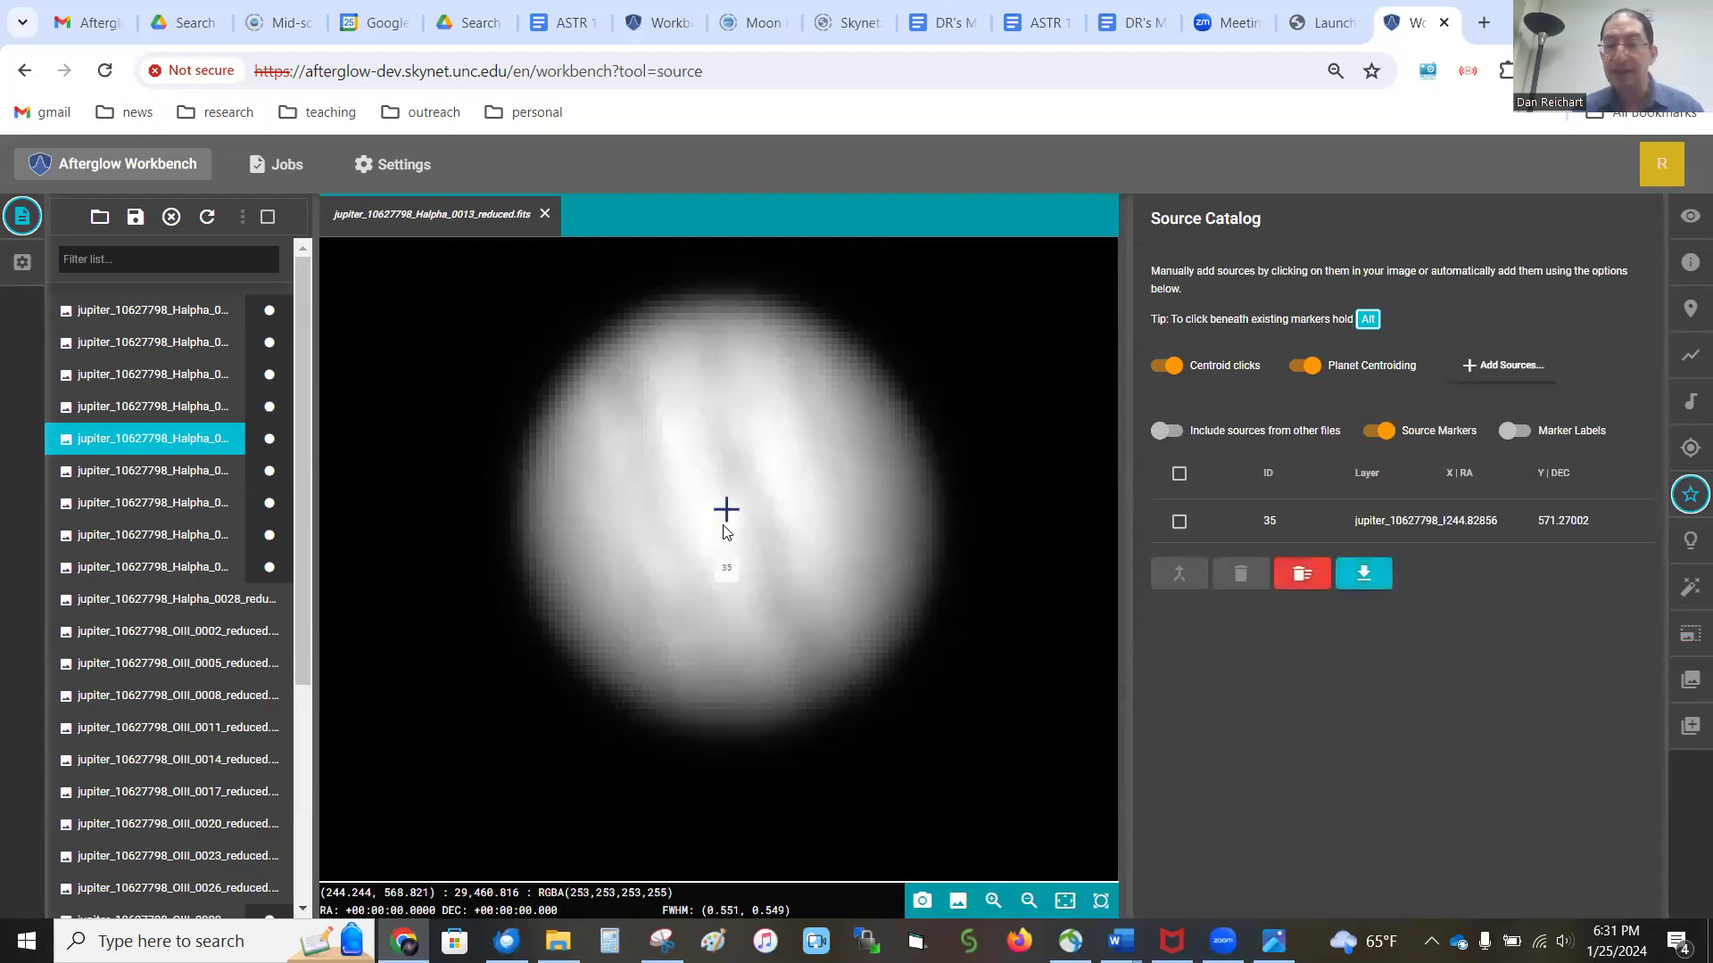
# Step: Mark Jupiter's centre as a source in each of the images Halpha_0016, 0019 and 0022
pyautogui.press('Down')
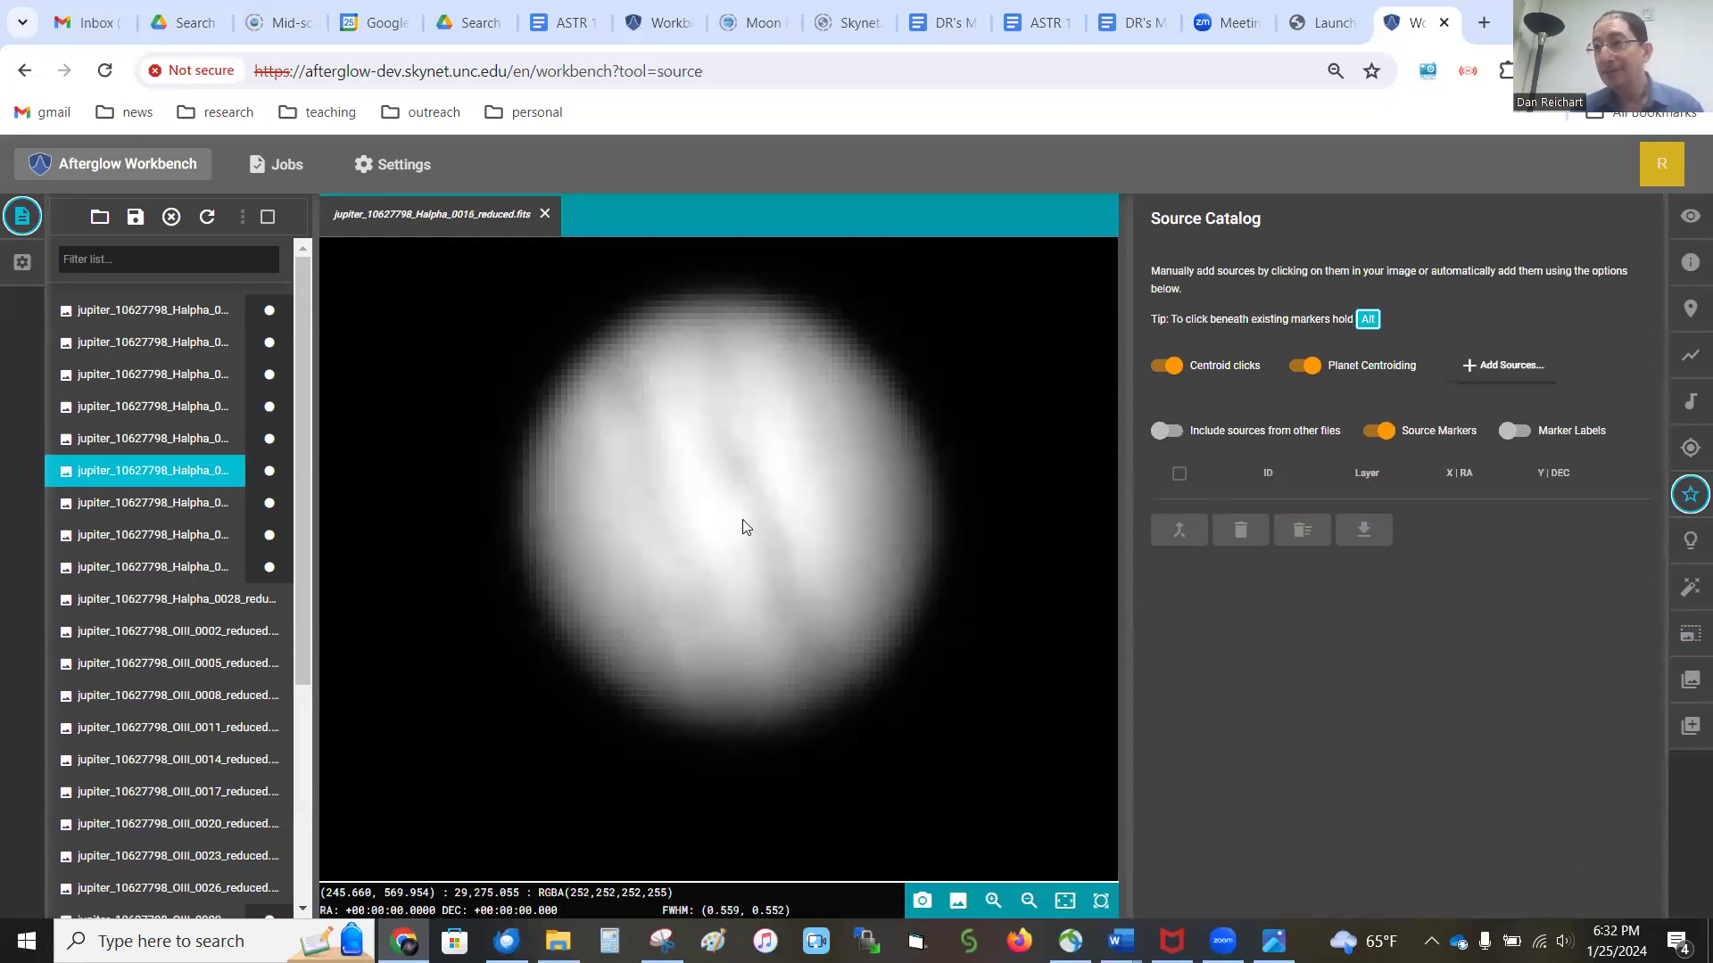
pyautogui.click(743, 526)
pyautogui.press('Down')
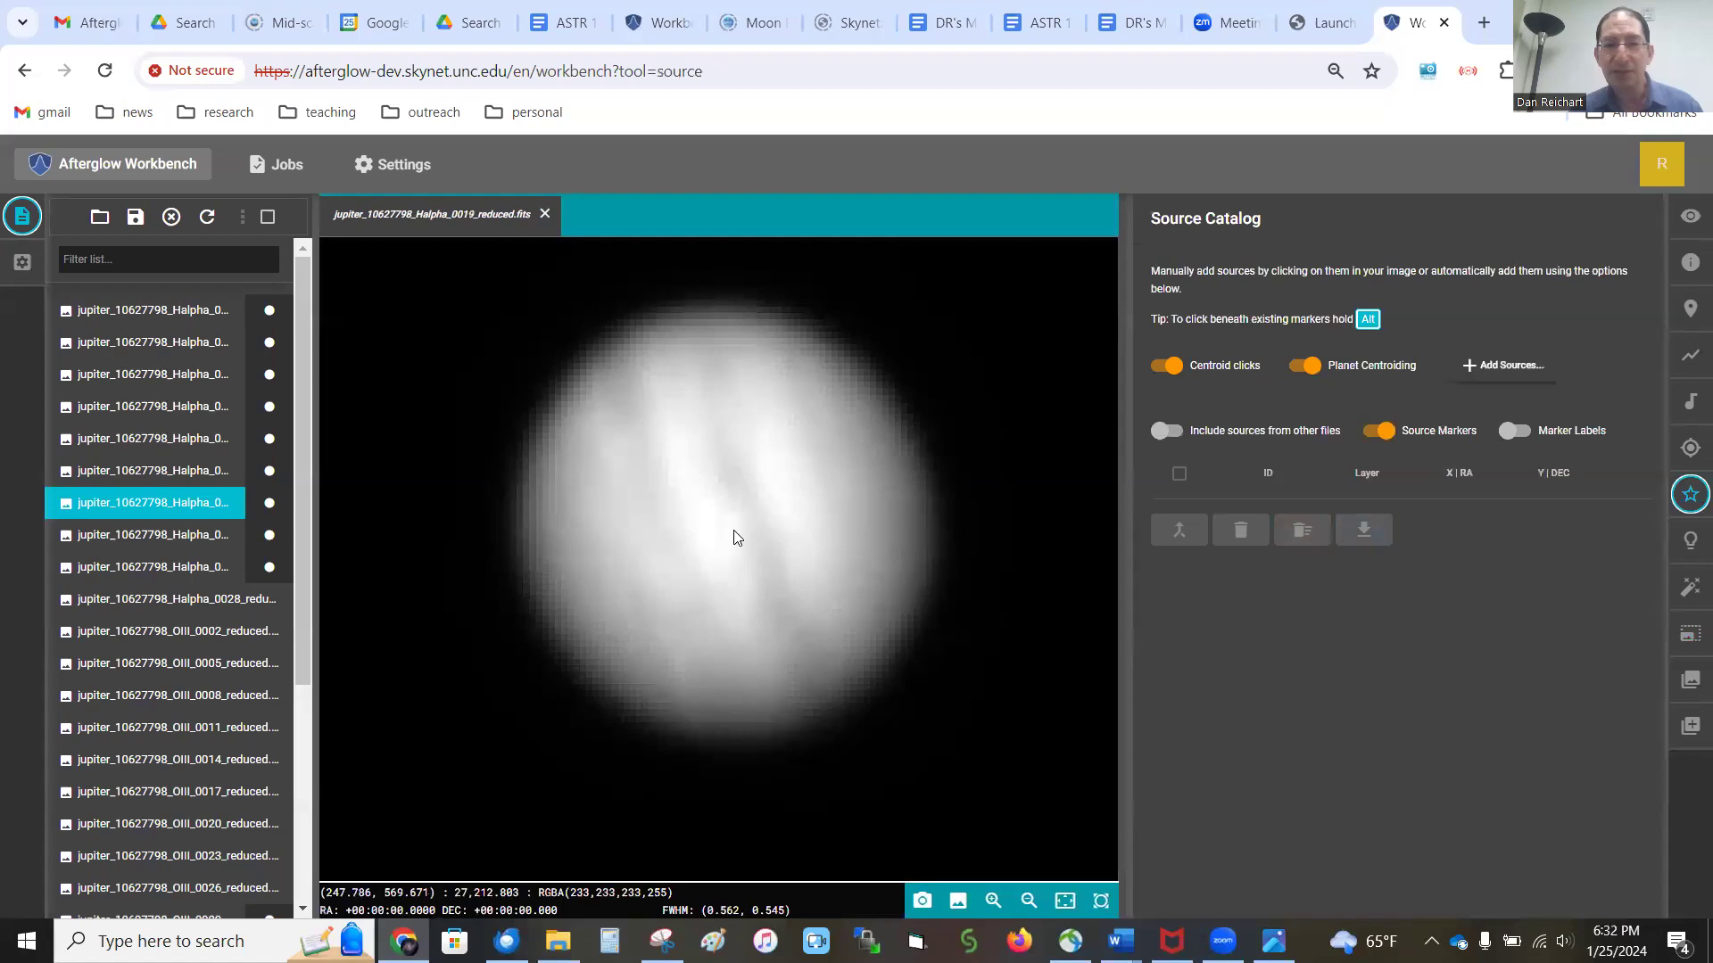
pyautogui.click(728, 533)
pyautogui.press('Down')
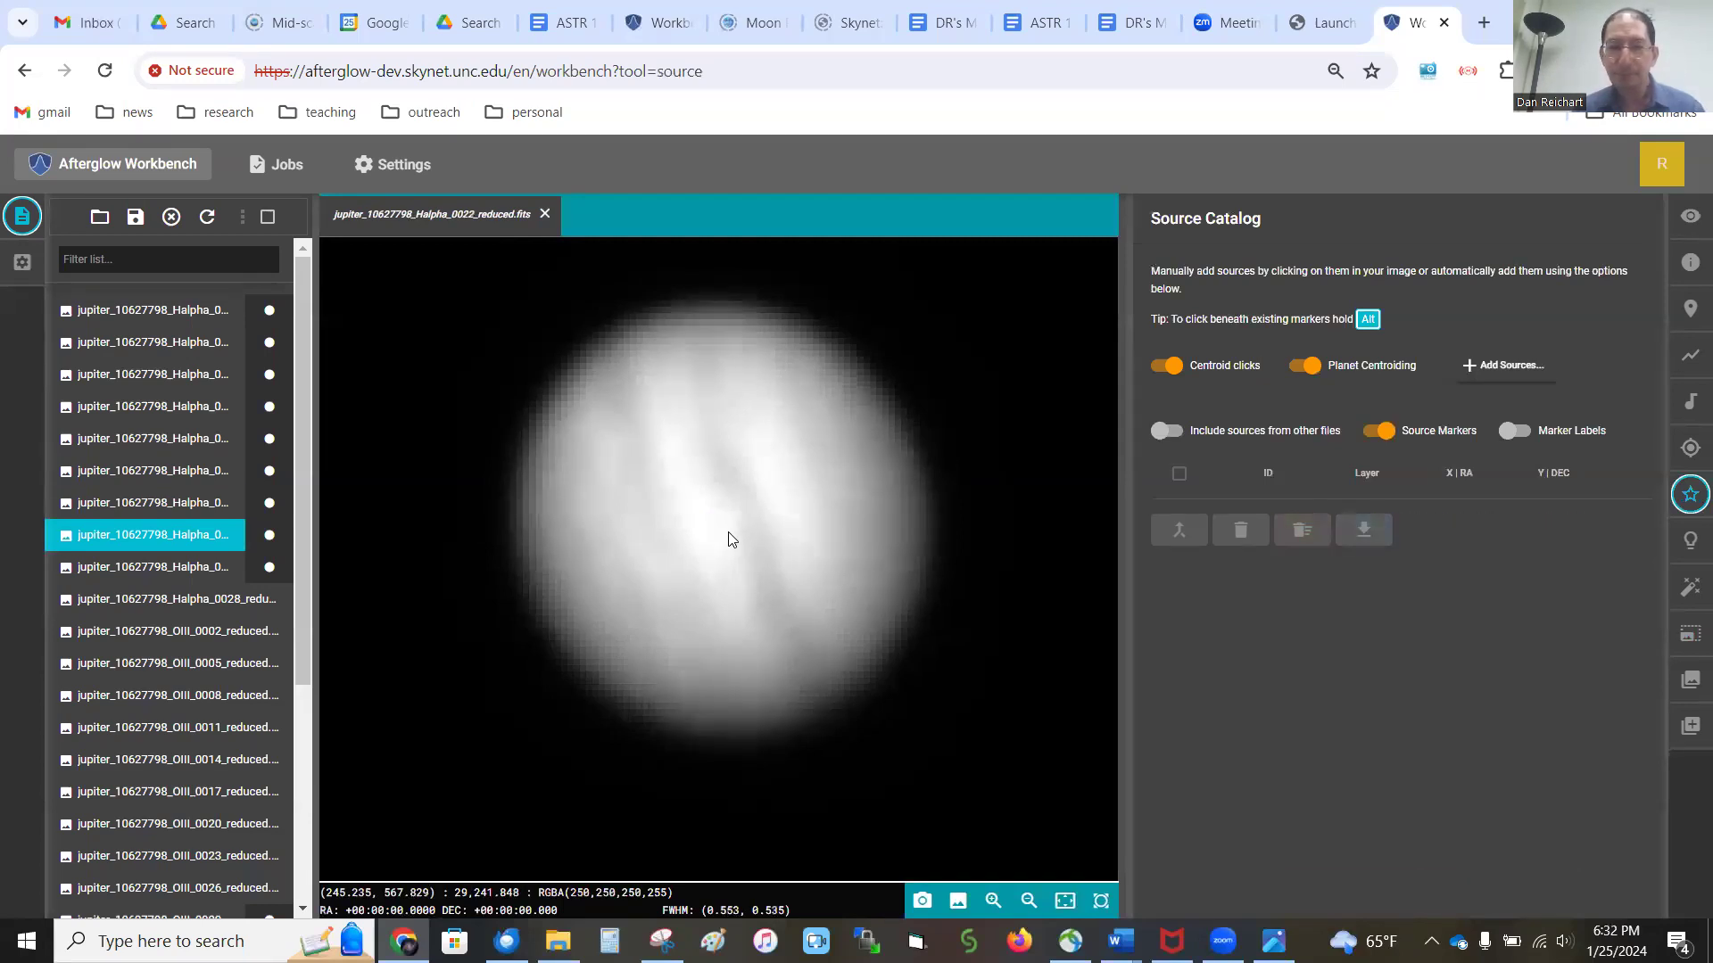
pyautogui.click(730, 538)
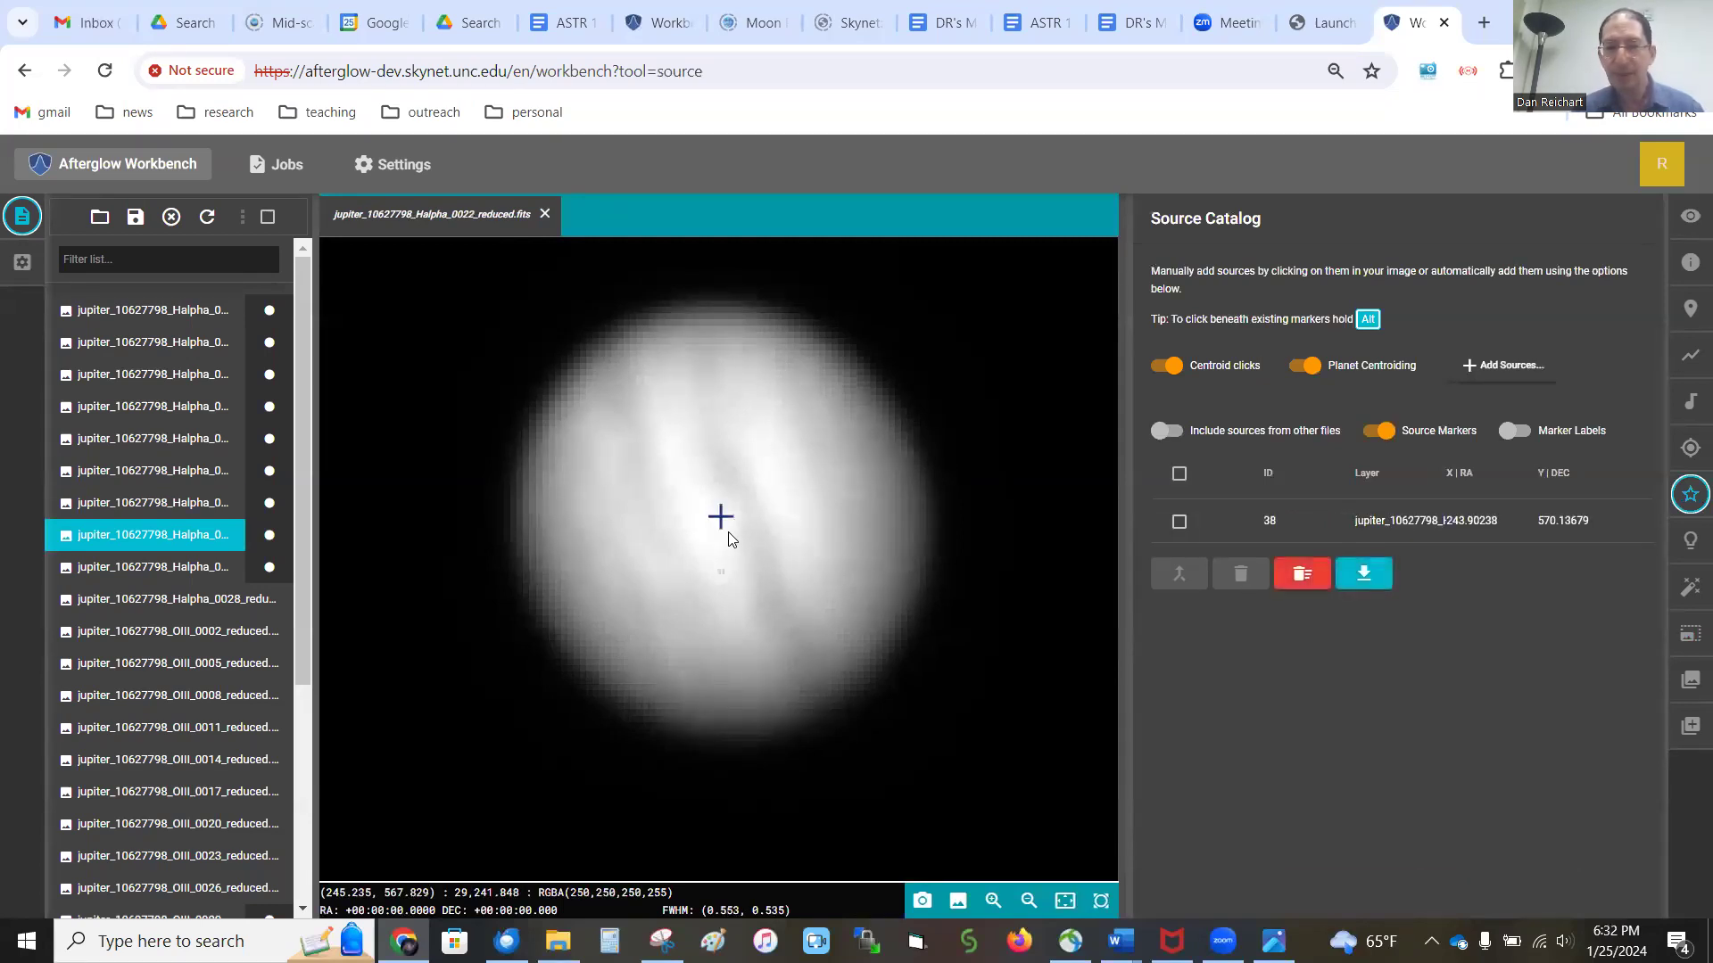
# Step: Mark Jupiter's centre as a source in the last two Halpha images, 0025 and 0028, and in OIII_0002
pyautogui.press('Down')
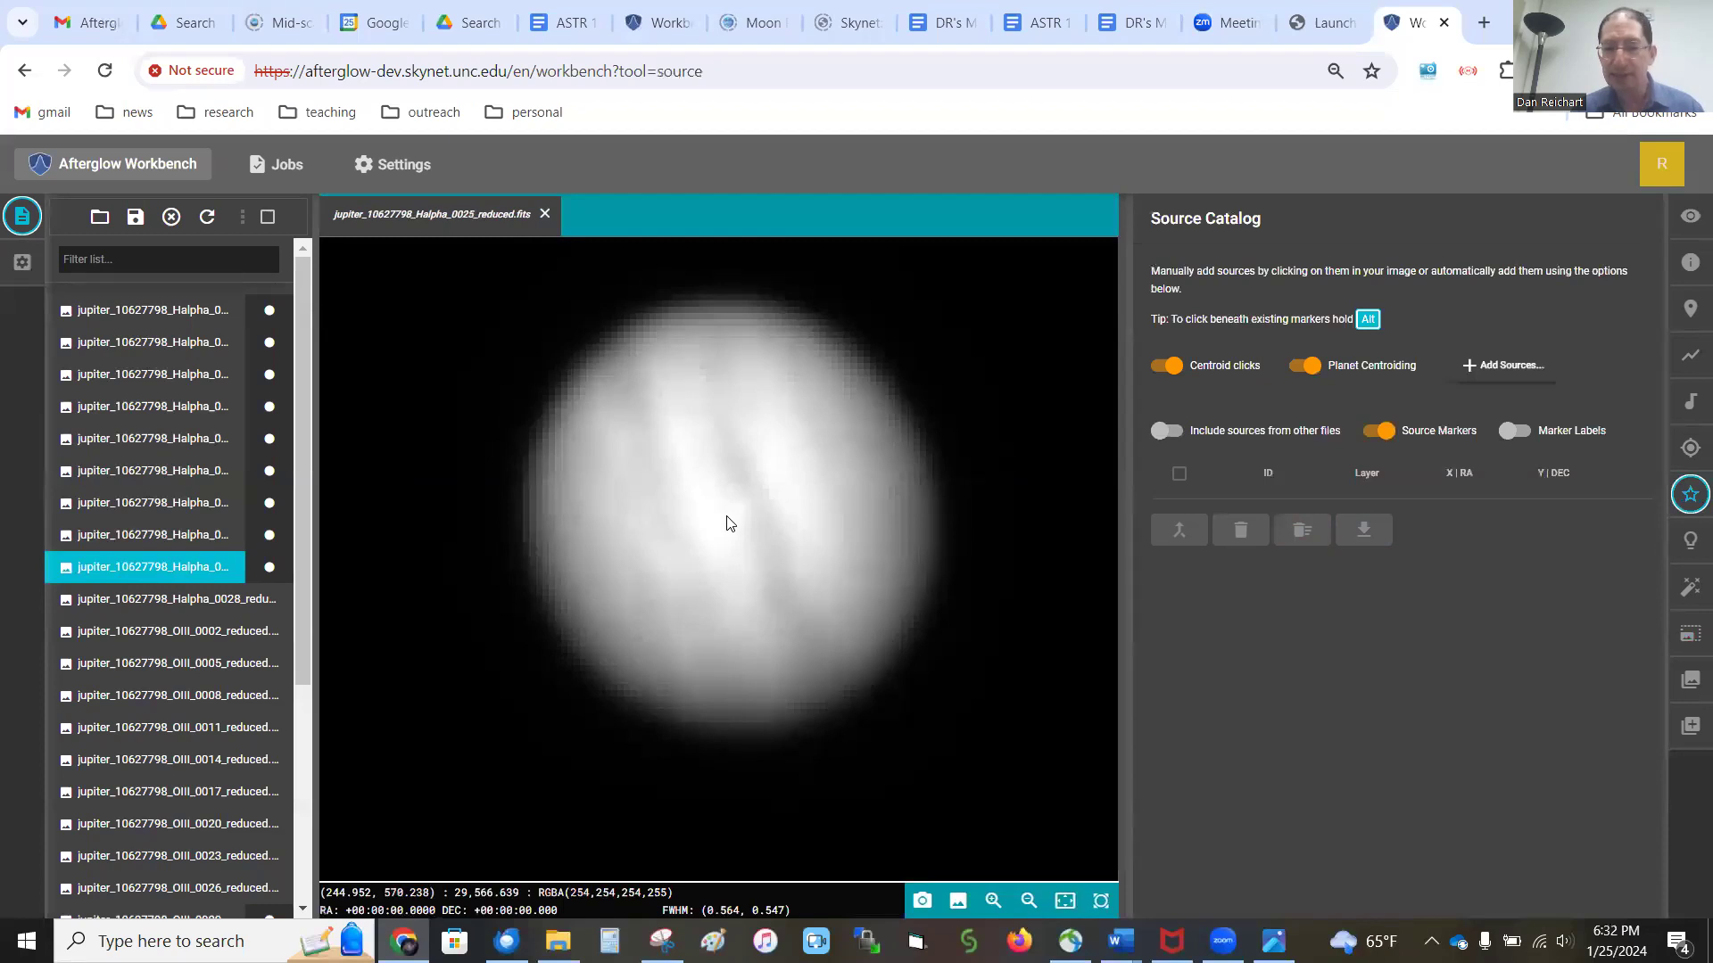
pyautogui.press('Down')
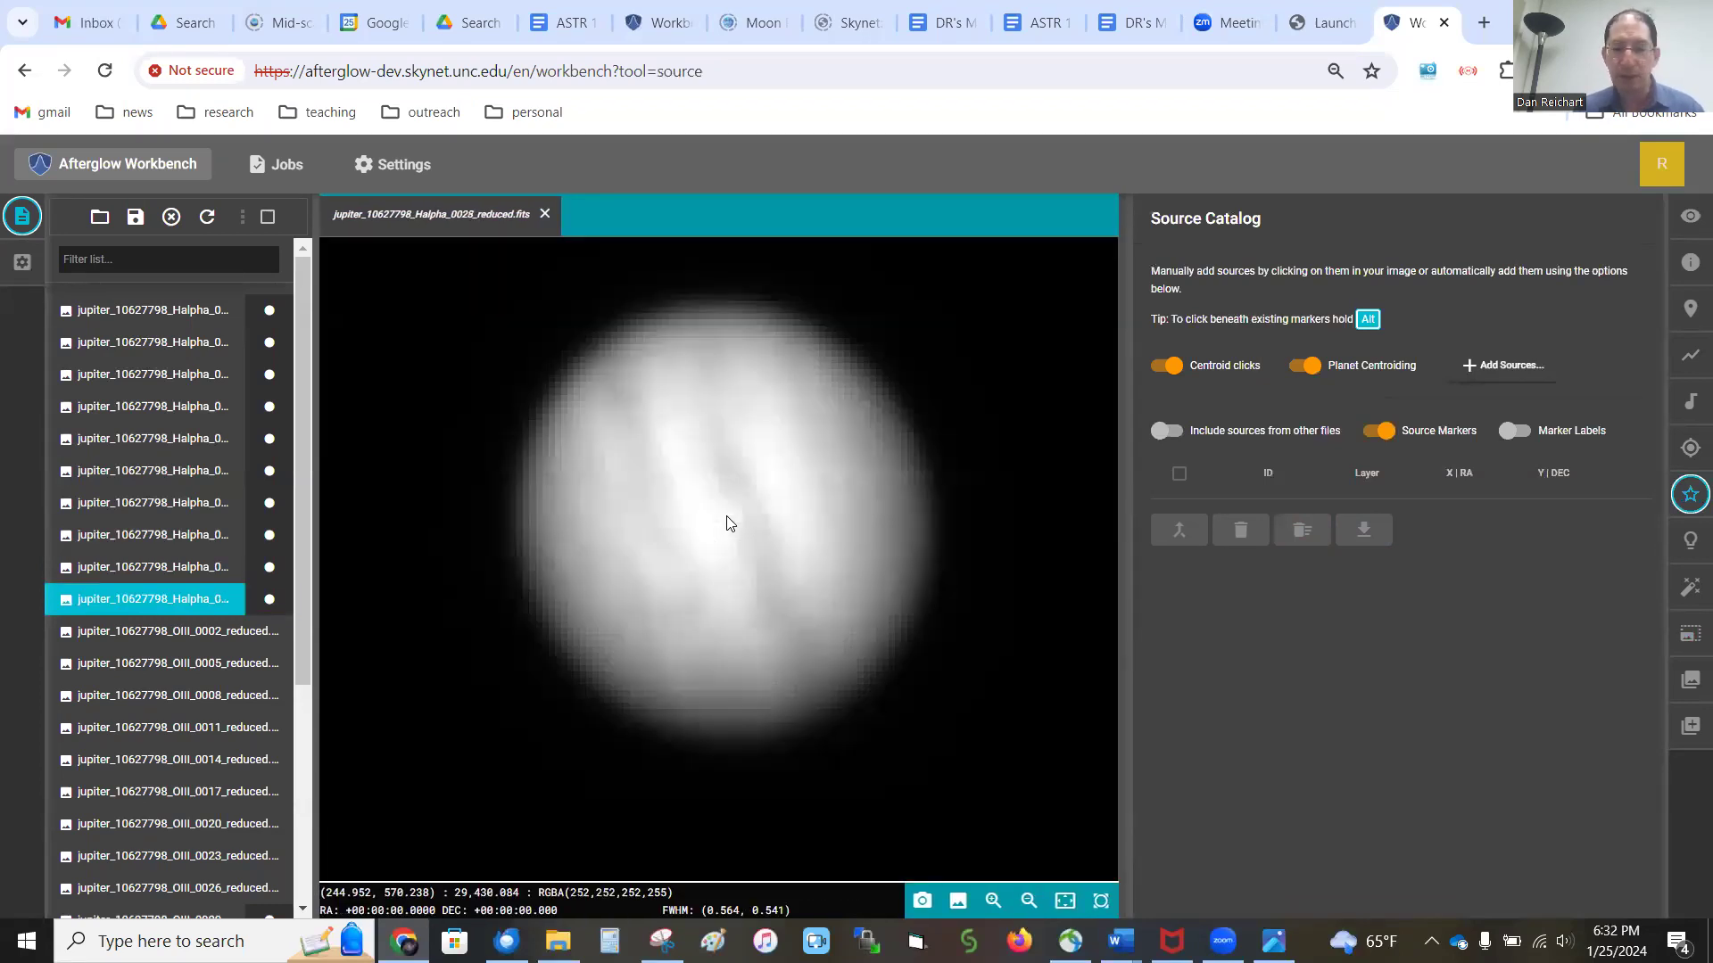
pyautogui.press('Up')
pyautogui.press('Down')
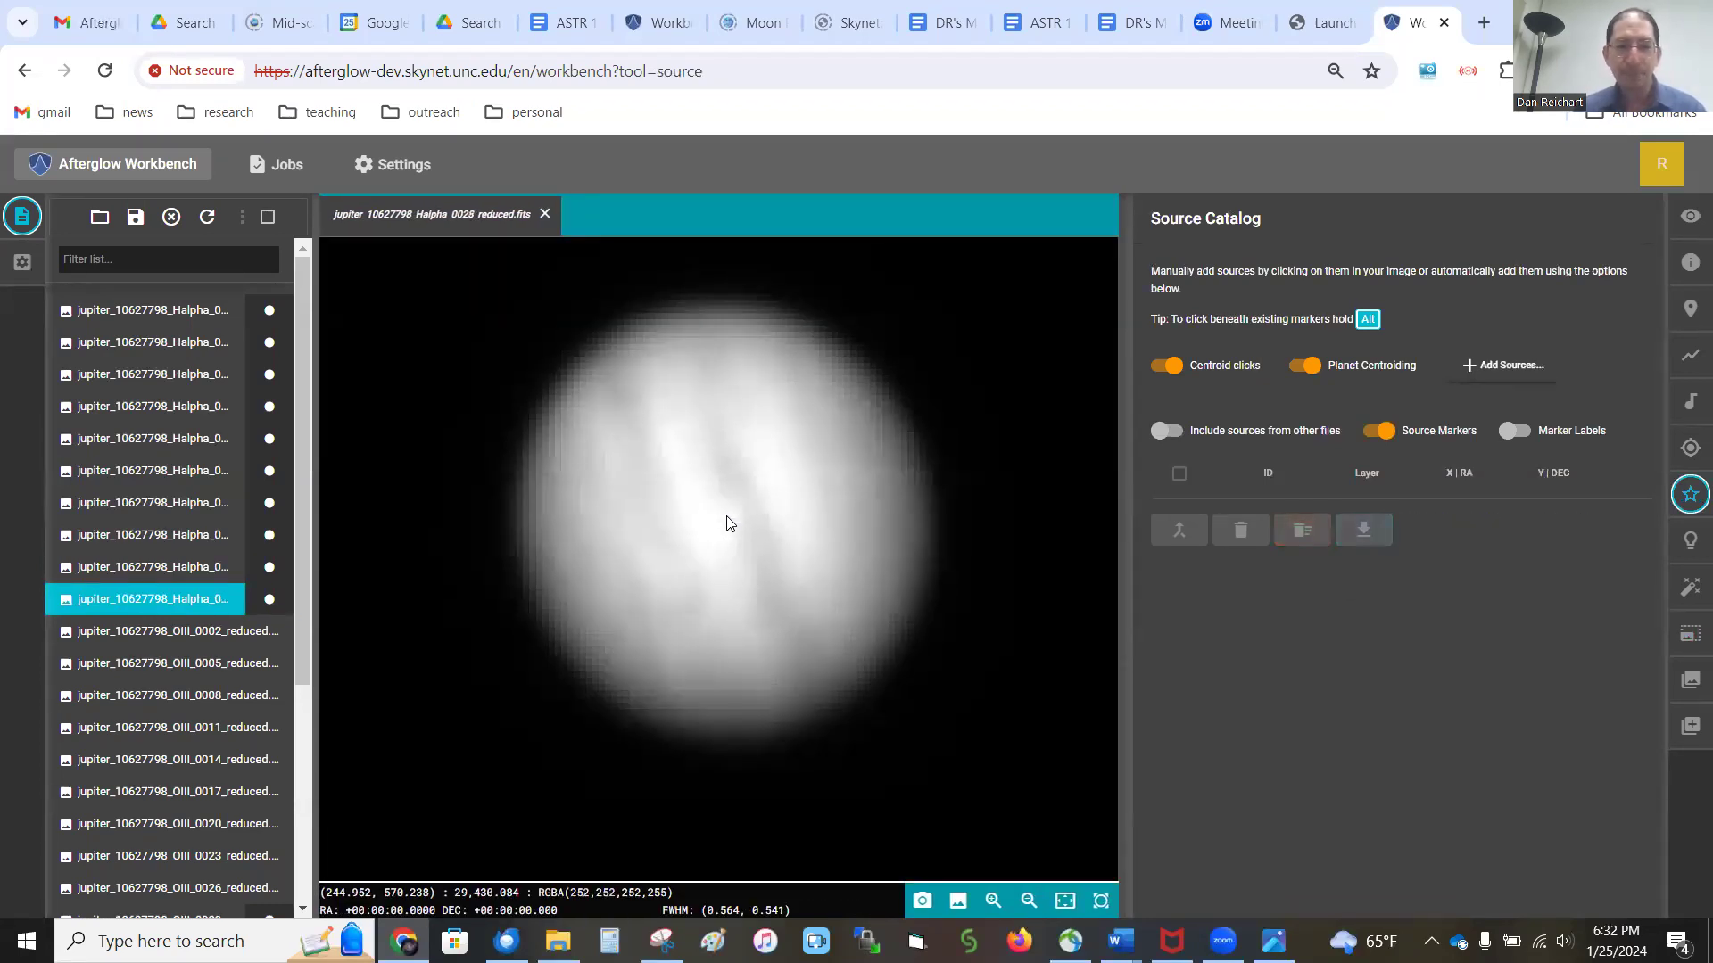
pyautogui.click(730, 524)
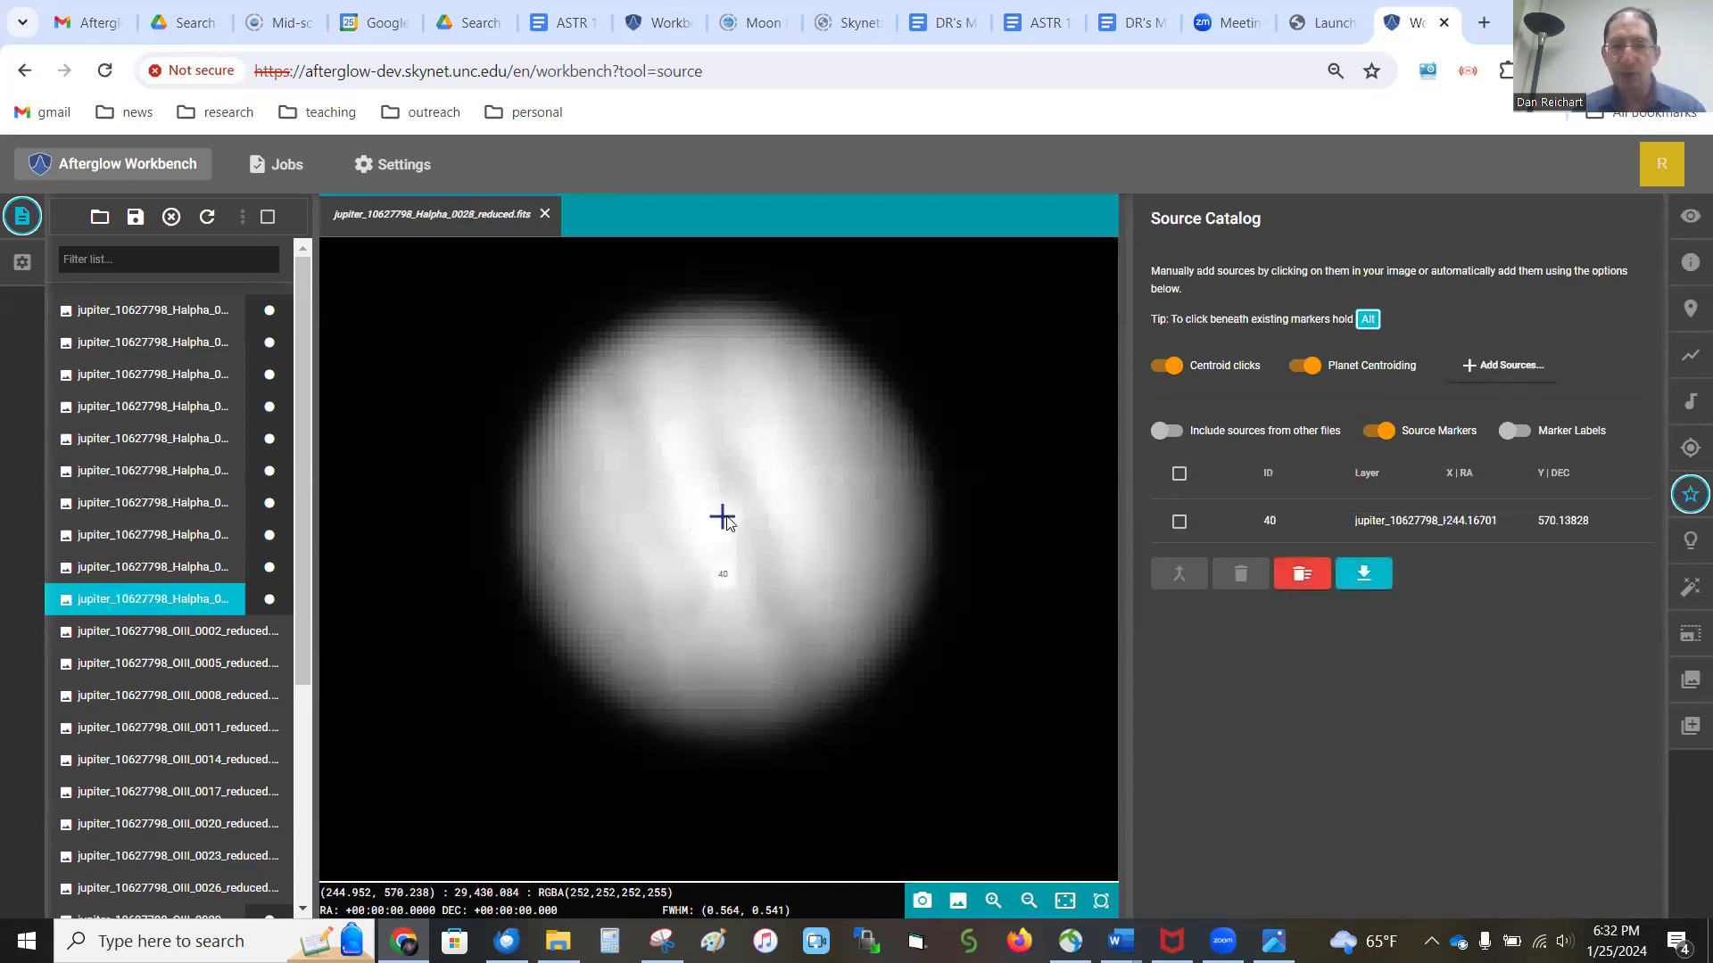
pyautogui.press('Down')
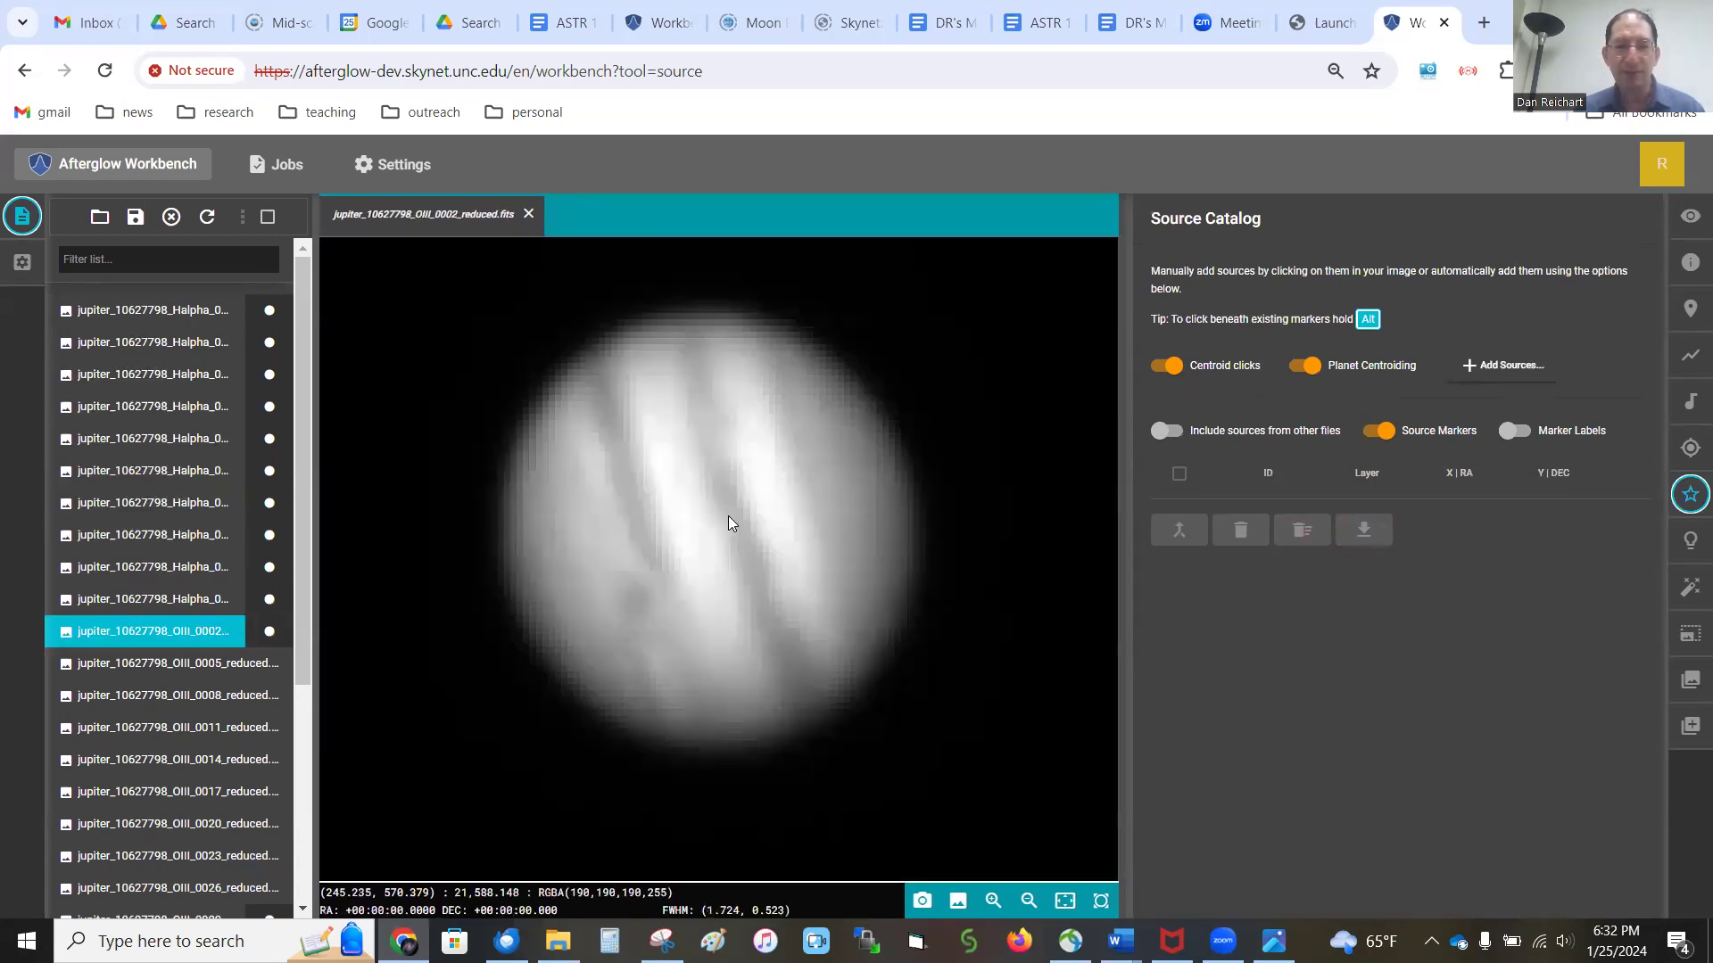
pyautogui.click(728, 516)
# Step: Step back through the marked images from OIII_0002 to Halpha_0010 and forward again to check each centre marker
pyautogui.press('Up')
pyautogui.press('Up')
pyautogui.press('Up')
pyautogui.press('Up')
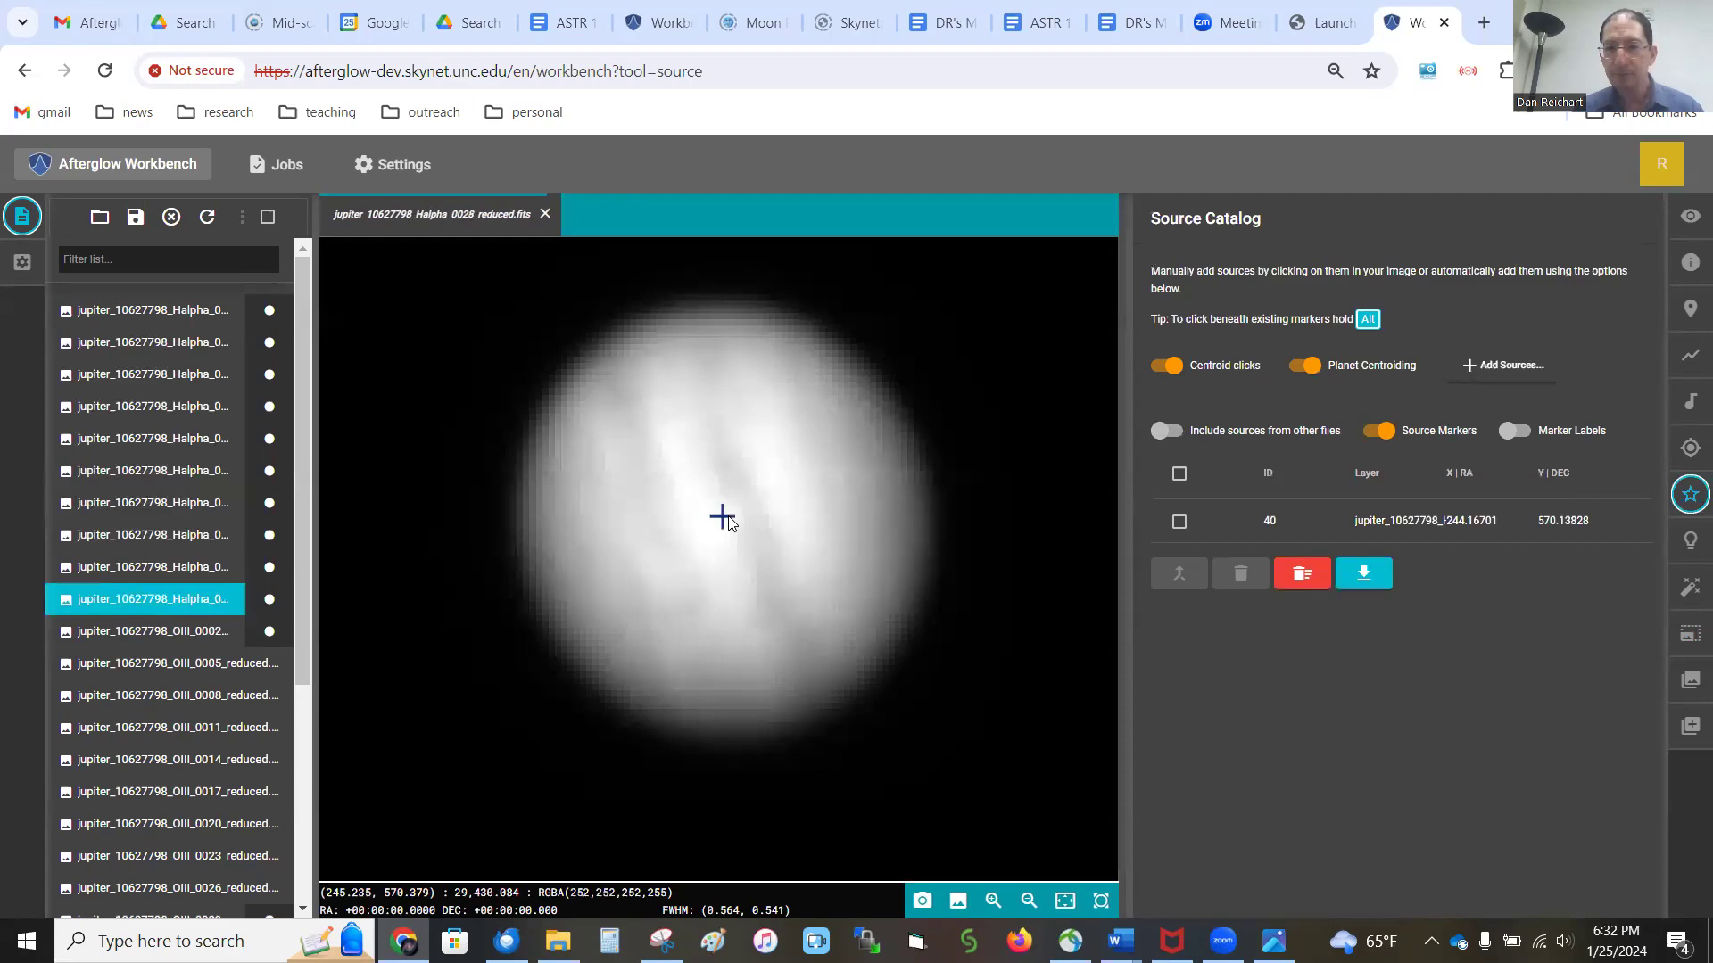
pyautogui.press('Up')
pyautogui.press('Up')
pyautogui.press('Up')
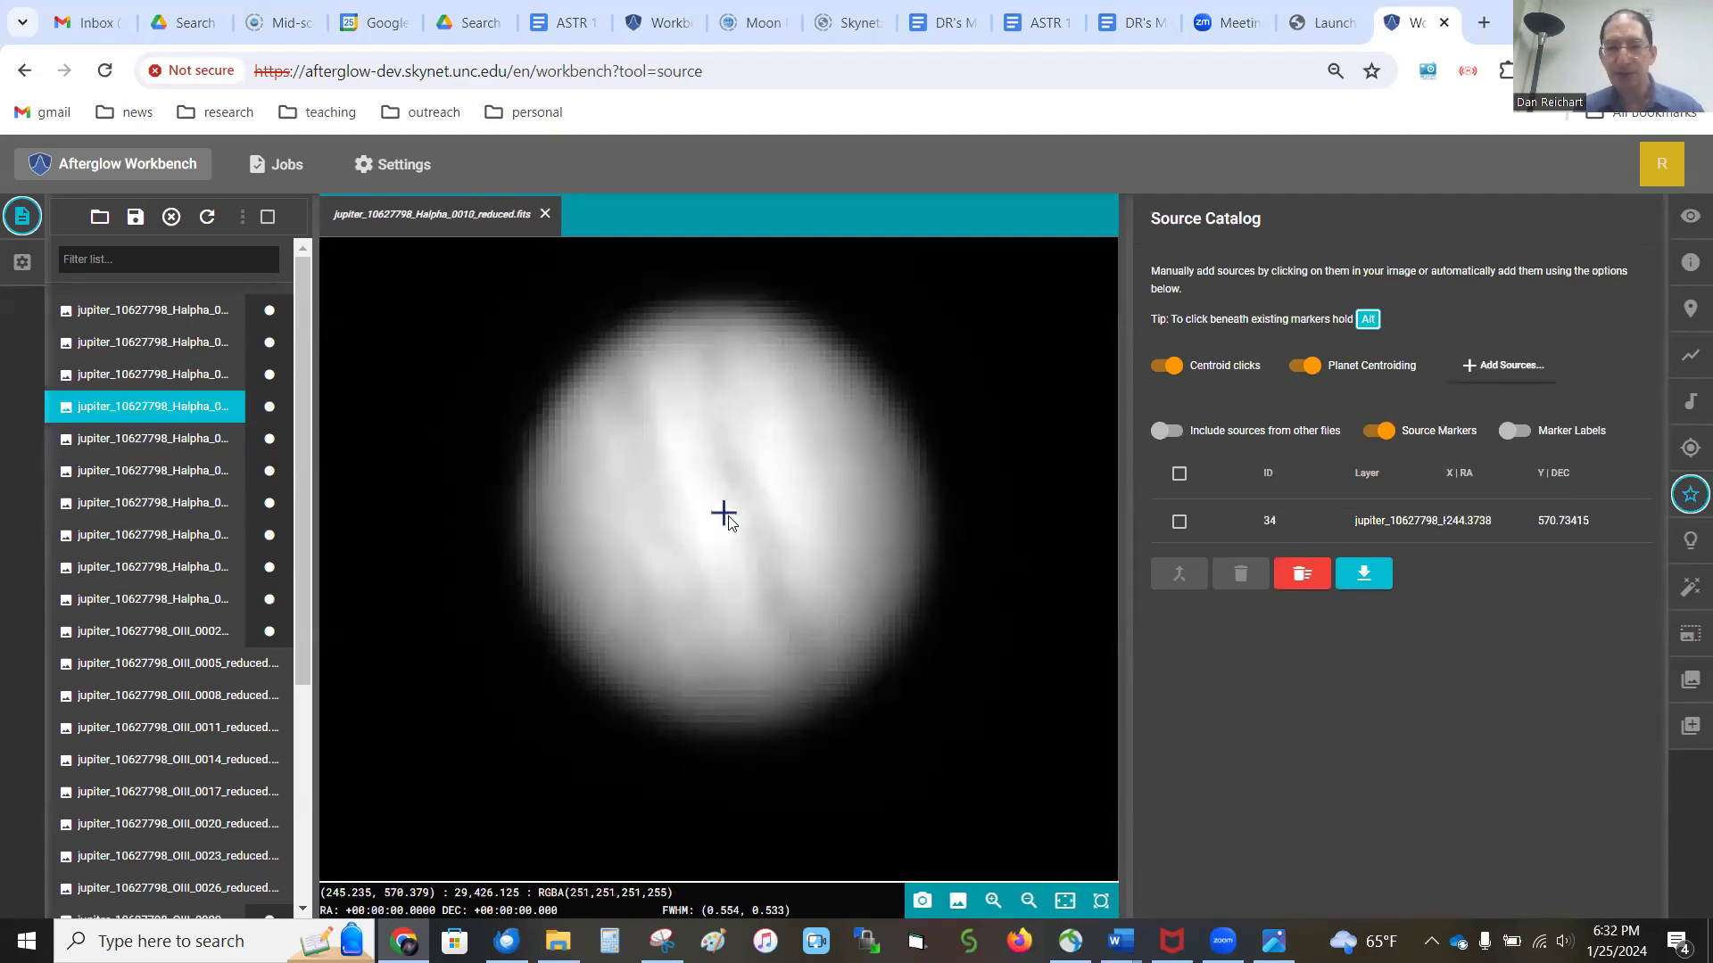
pyautogui.press('Down')
pyautogui.press('Down')
pyautogui.press('Down')
pyautogui.press('Down')
pyautogui.press('Down')
pyautogui.press('Down')
pyautogui.press('Down')
# Step: Mark Jupiter's centre as a source in each of the images OIII_0005, 0008, 0011 and 0014
pyautogui.press('Down')
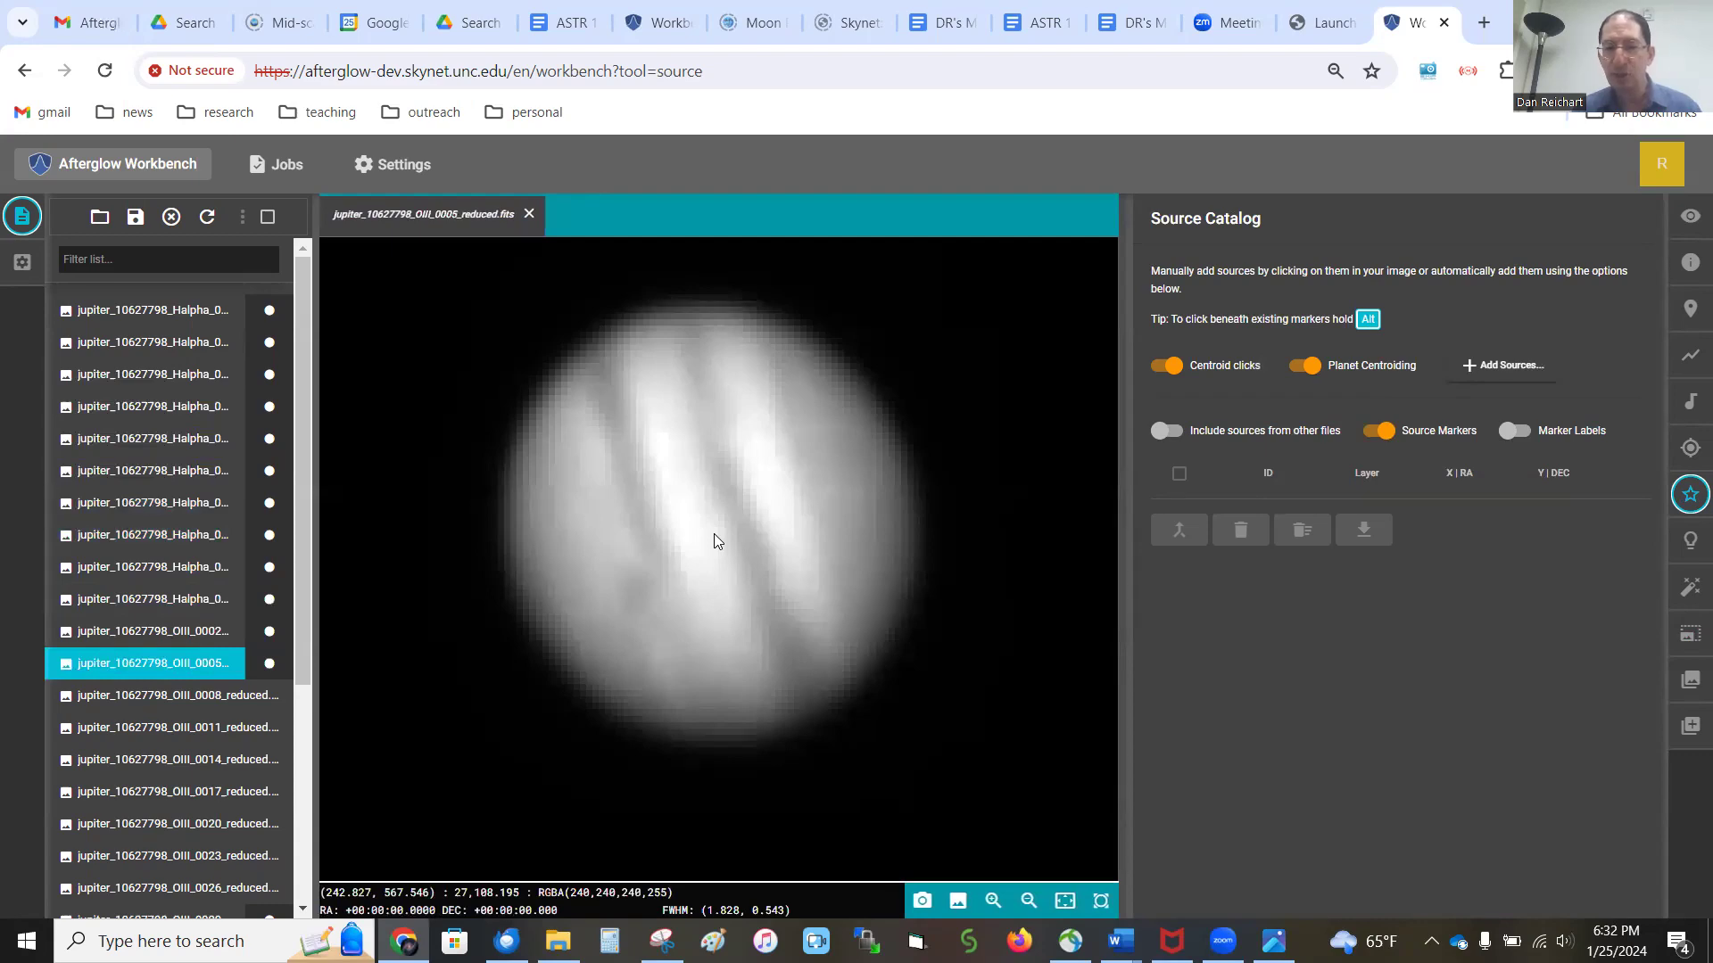
pyautogui.click(713, 533)
pyautogui.press('Down')
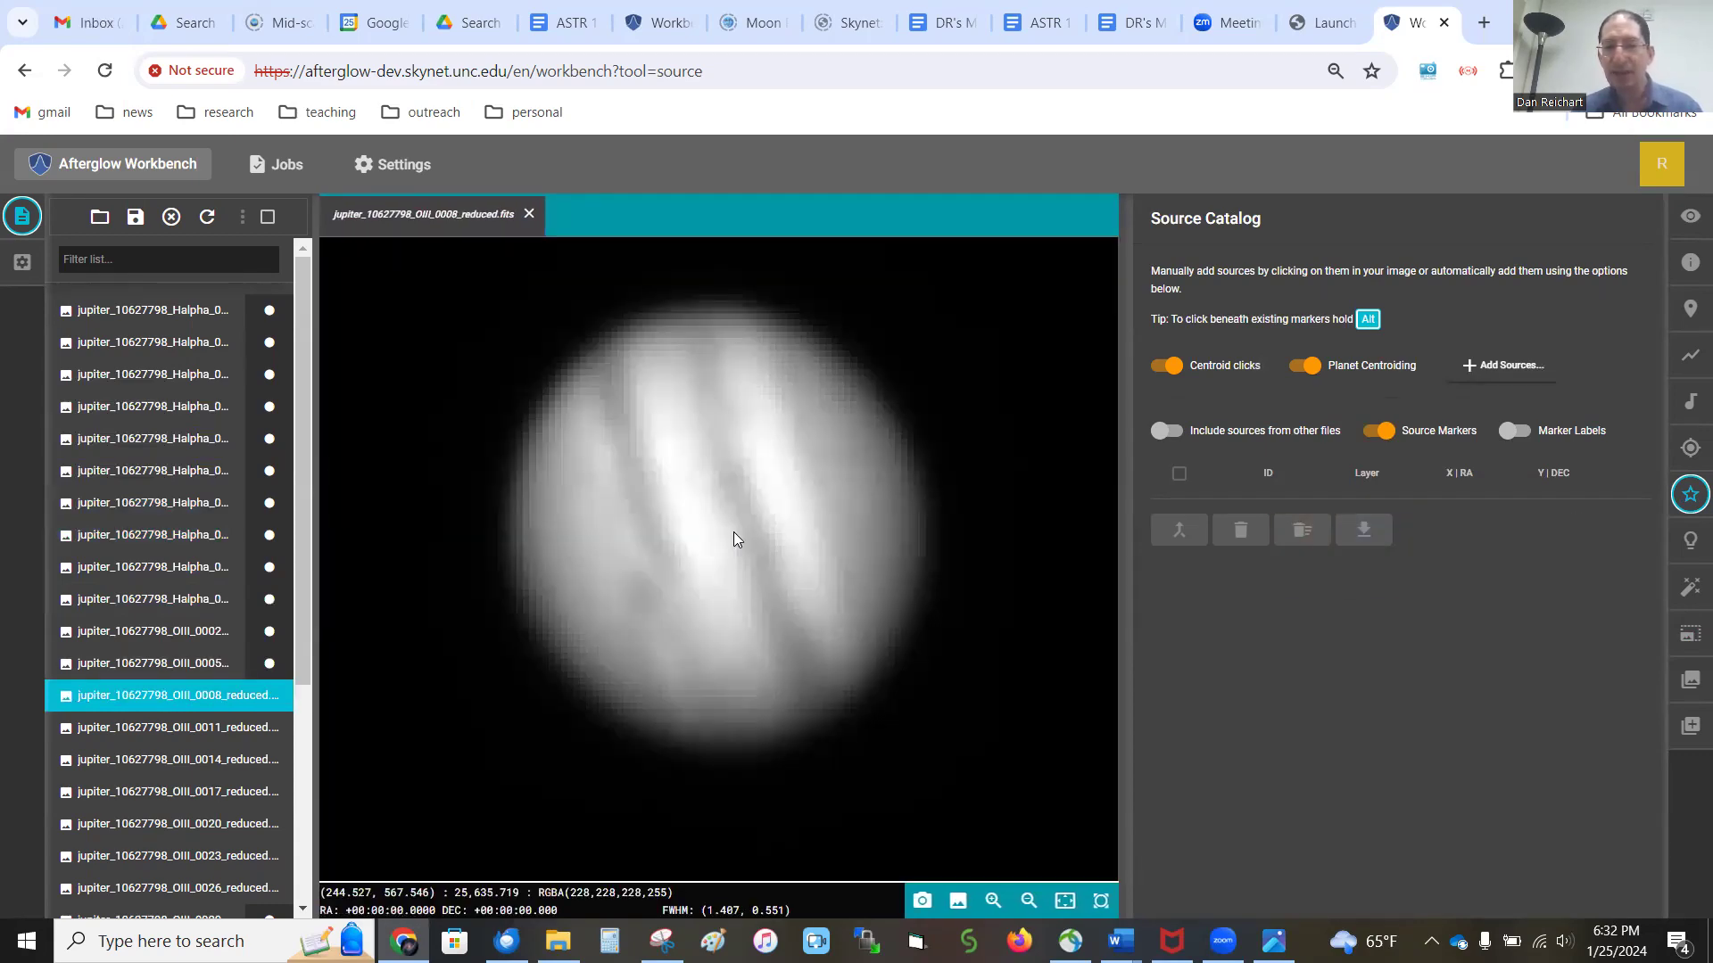
pyautogui.click(734, 533)
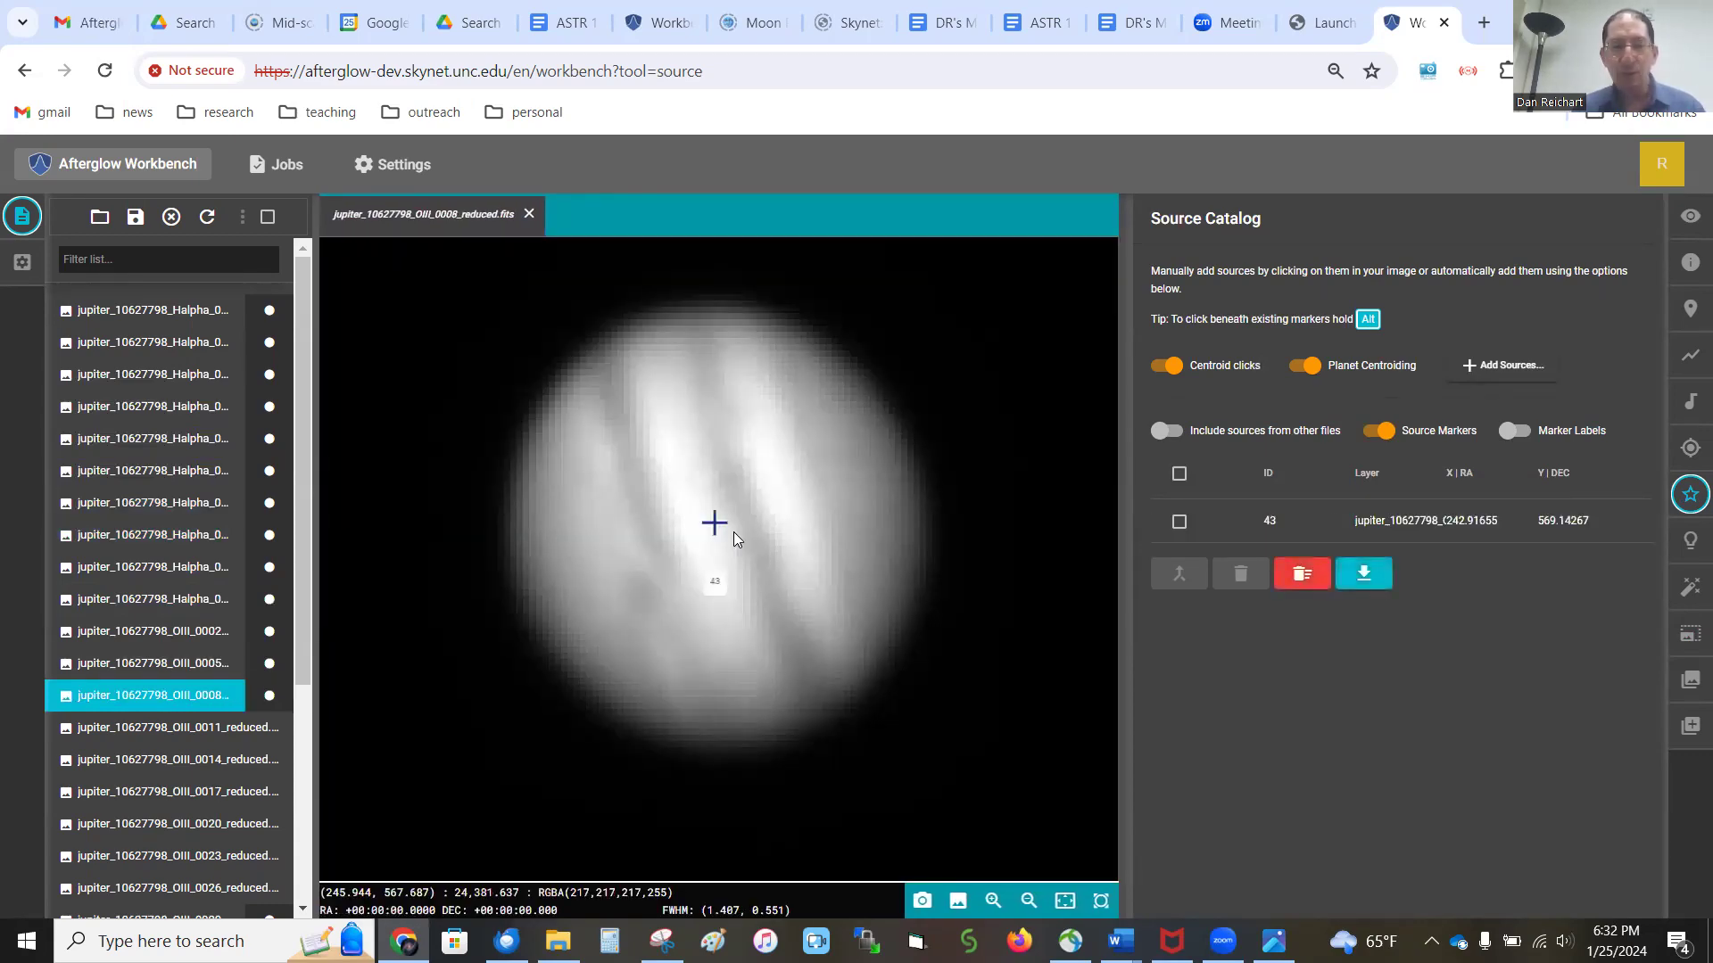
pyautogui.press('Down')
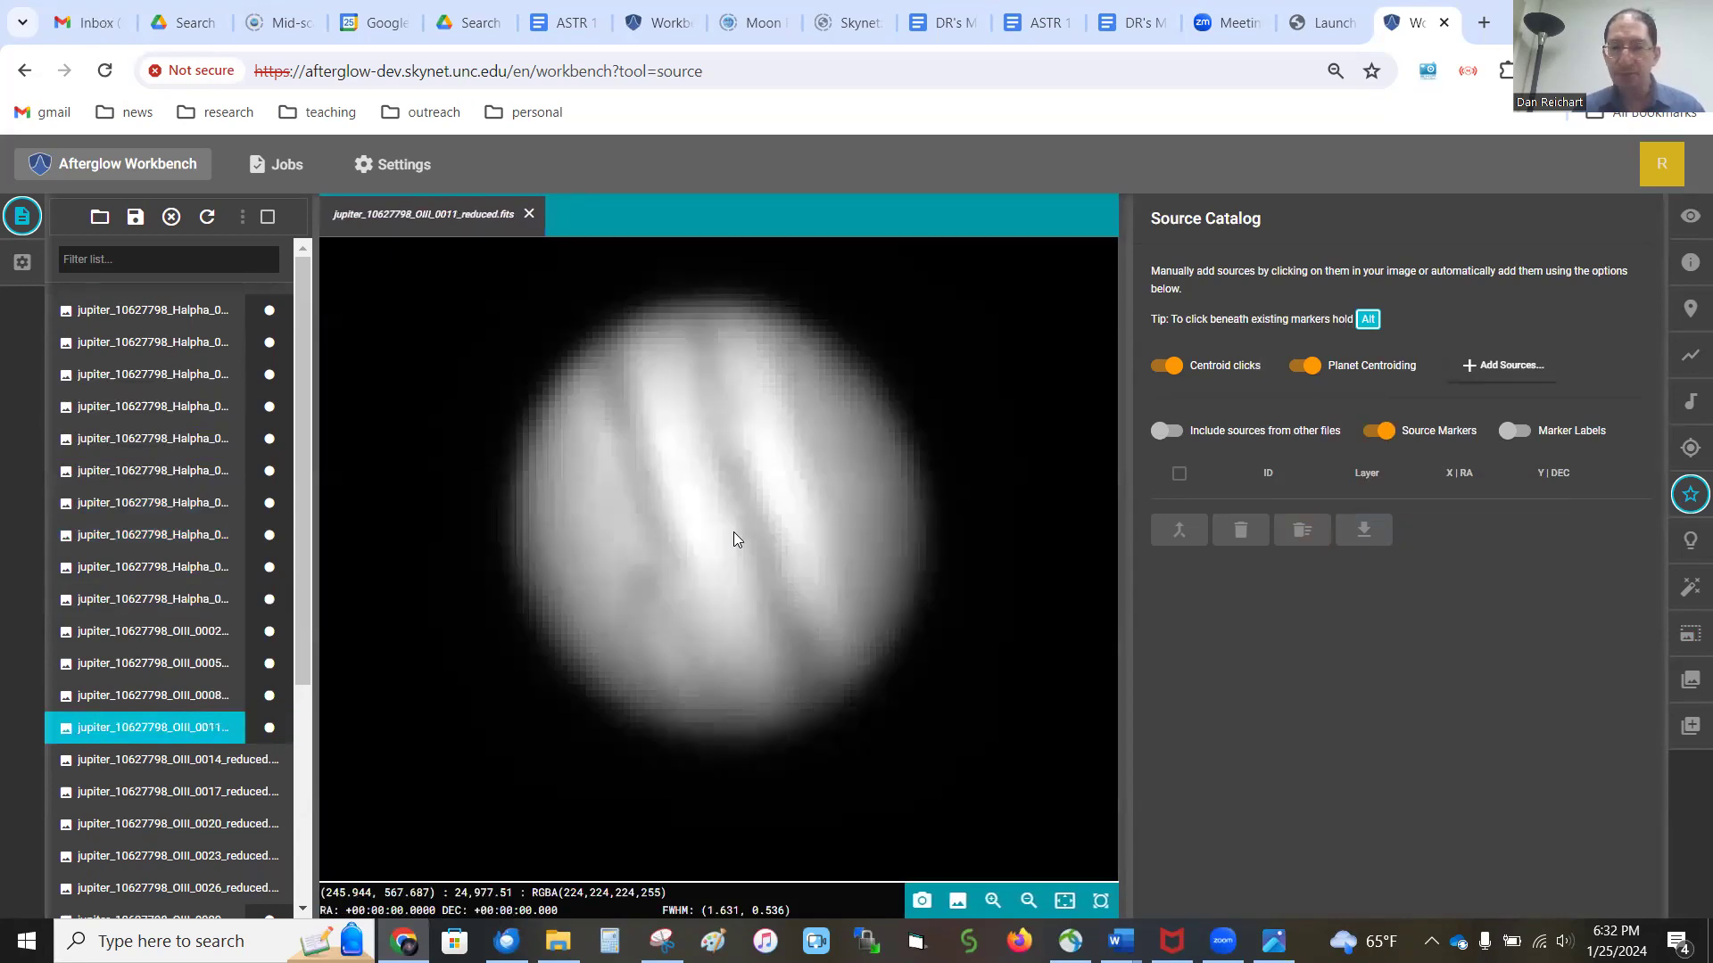
pyautogui.click(733, 539)
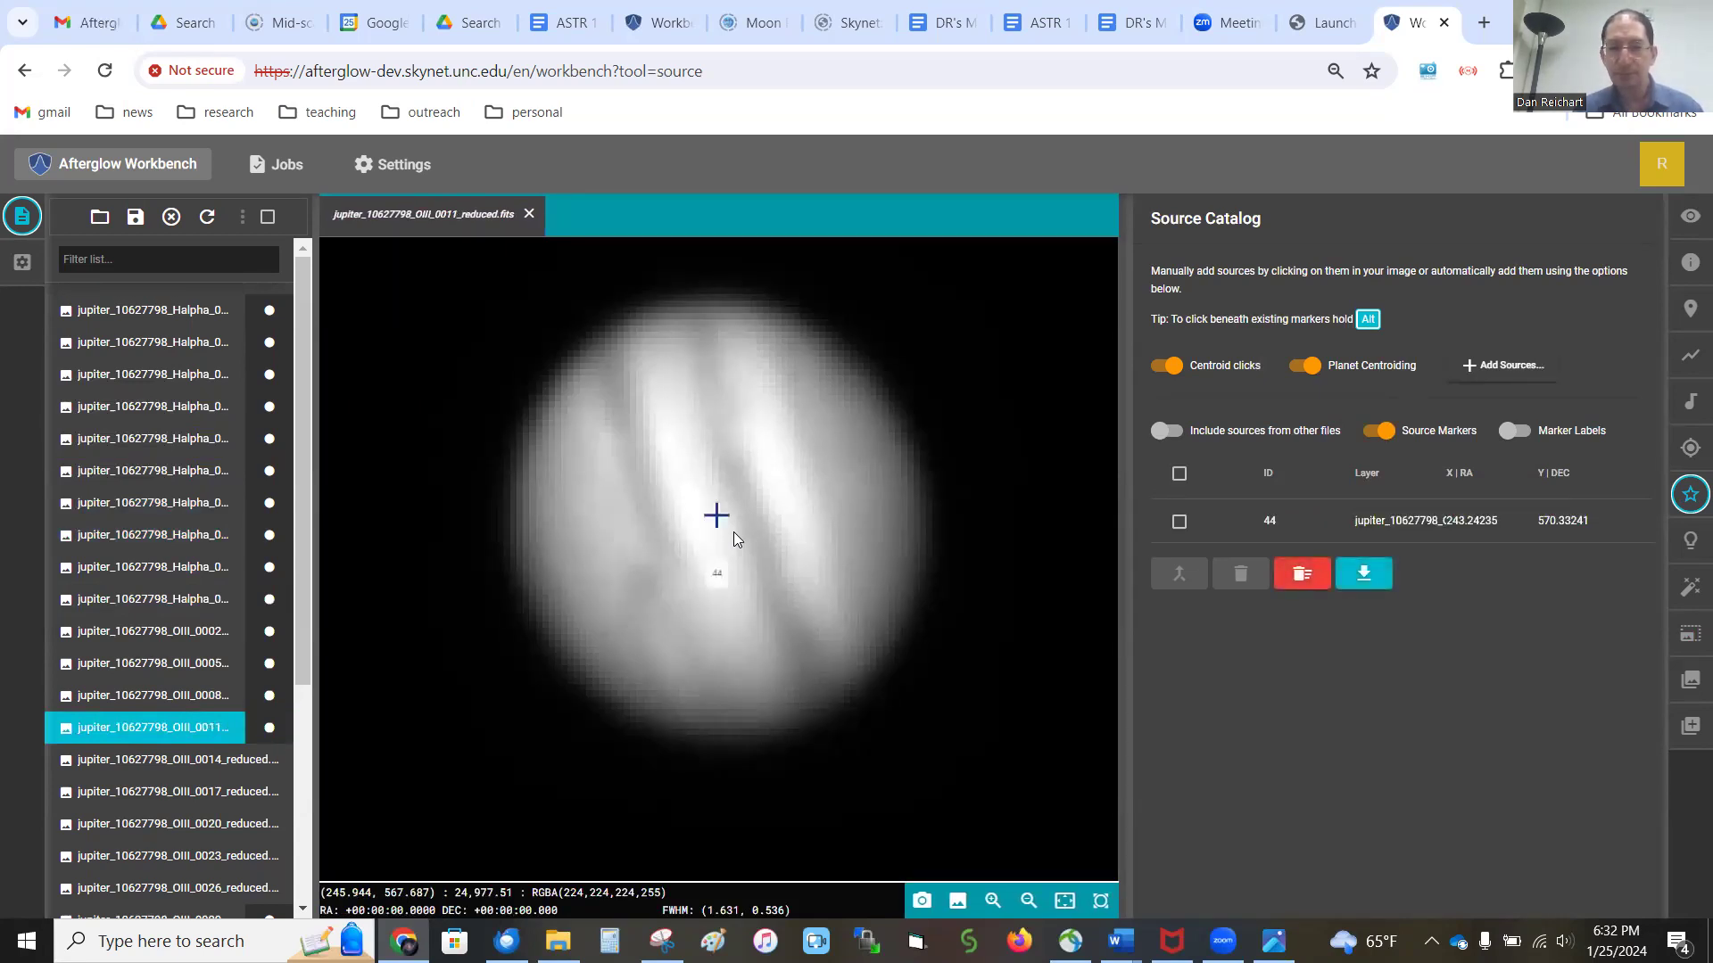
pyautogui.press('Down')
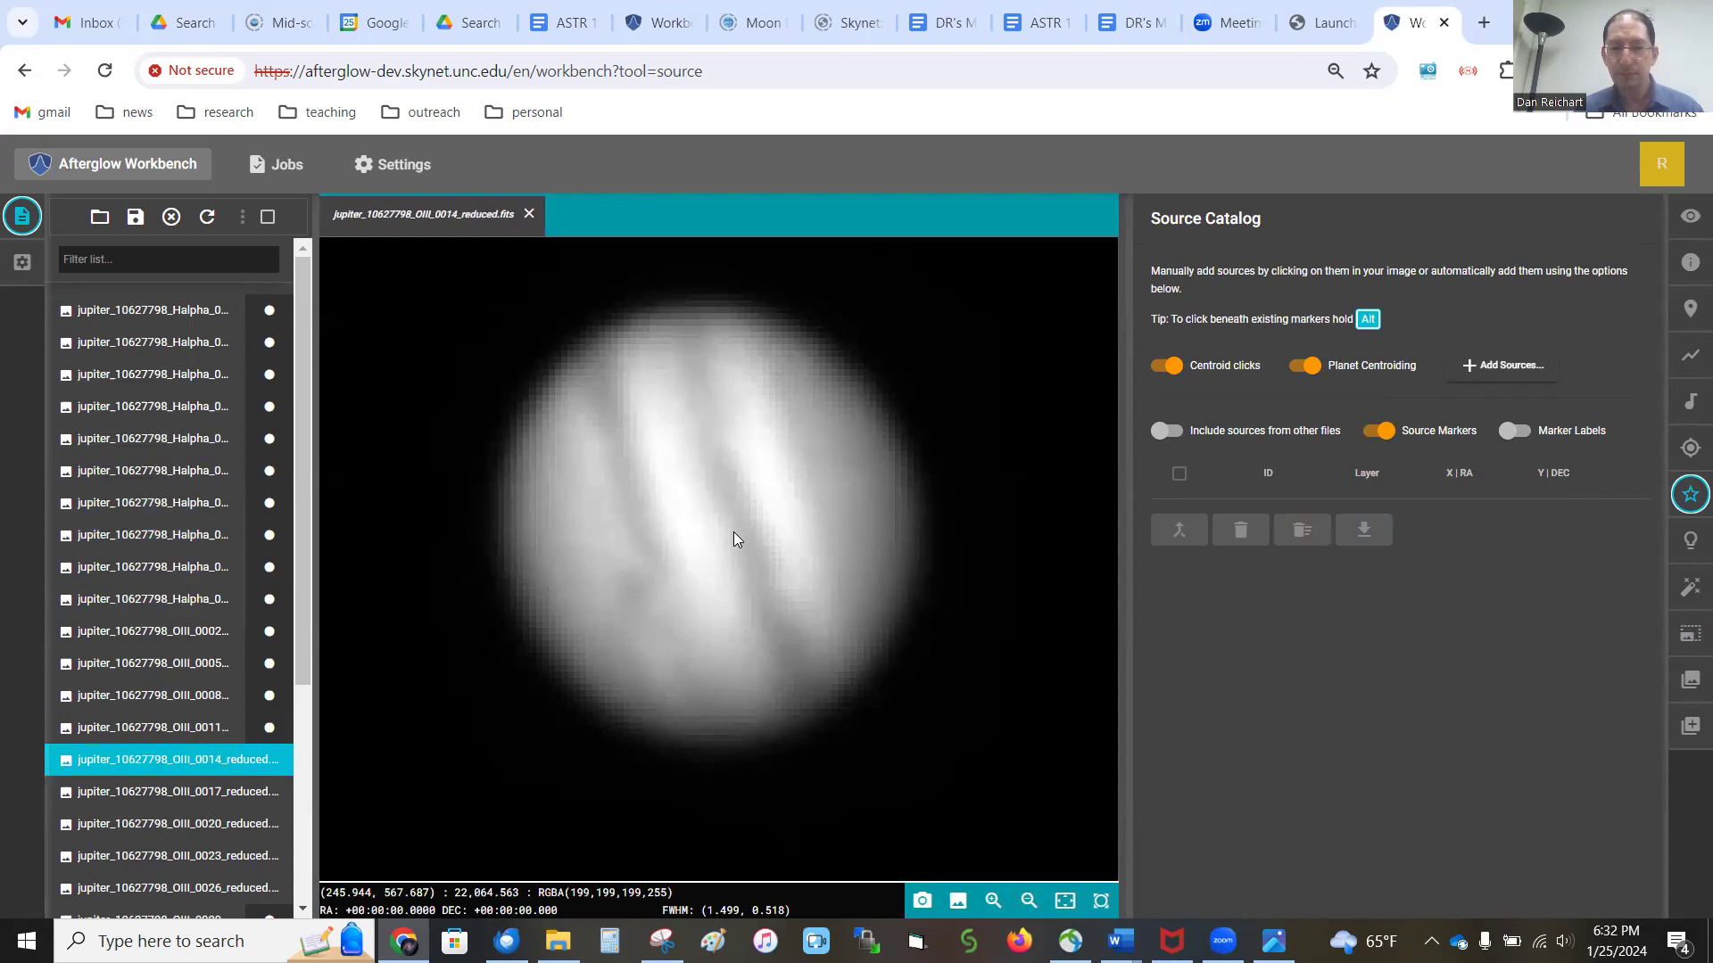
pyautogui.click(733, 539)
# Step: Mark Jupiter's centre as a source in each of the remaining OIII images: 0017, 0020, 0023, 0026 and 0029
pyautogui.press('Down')
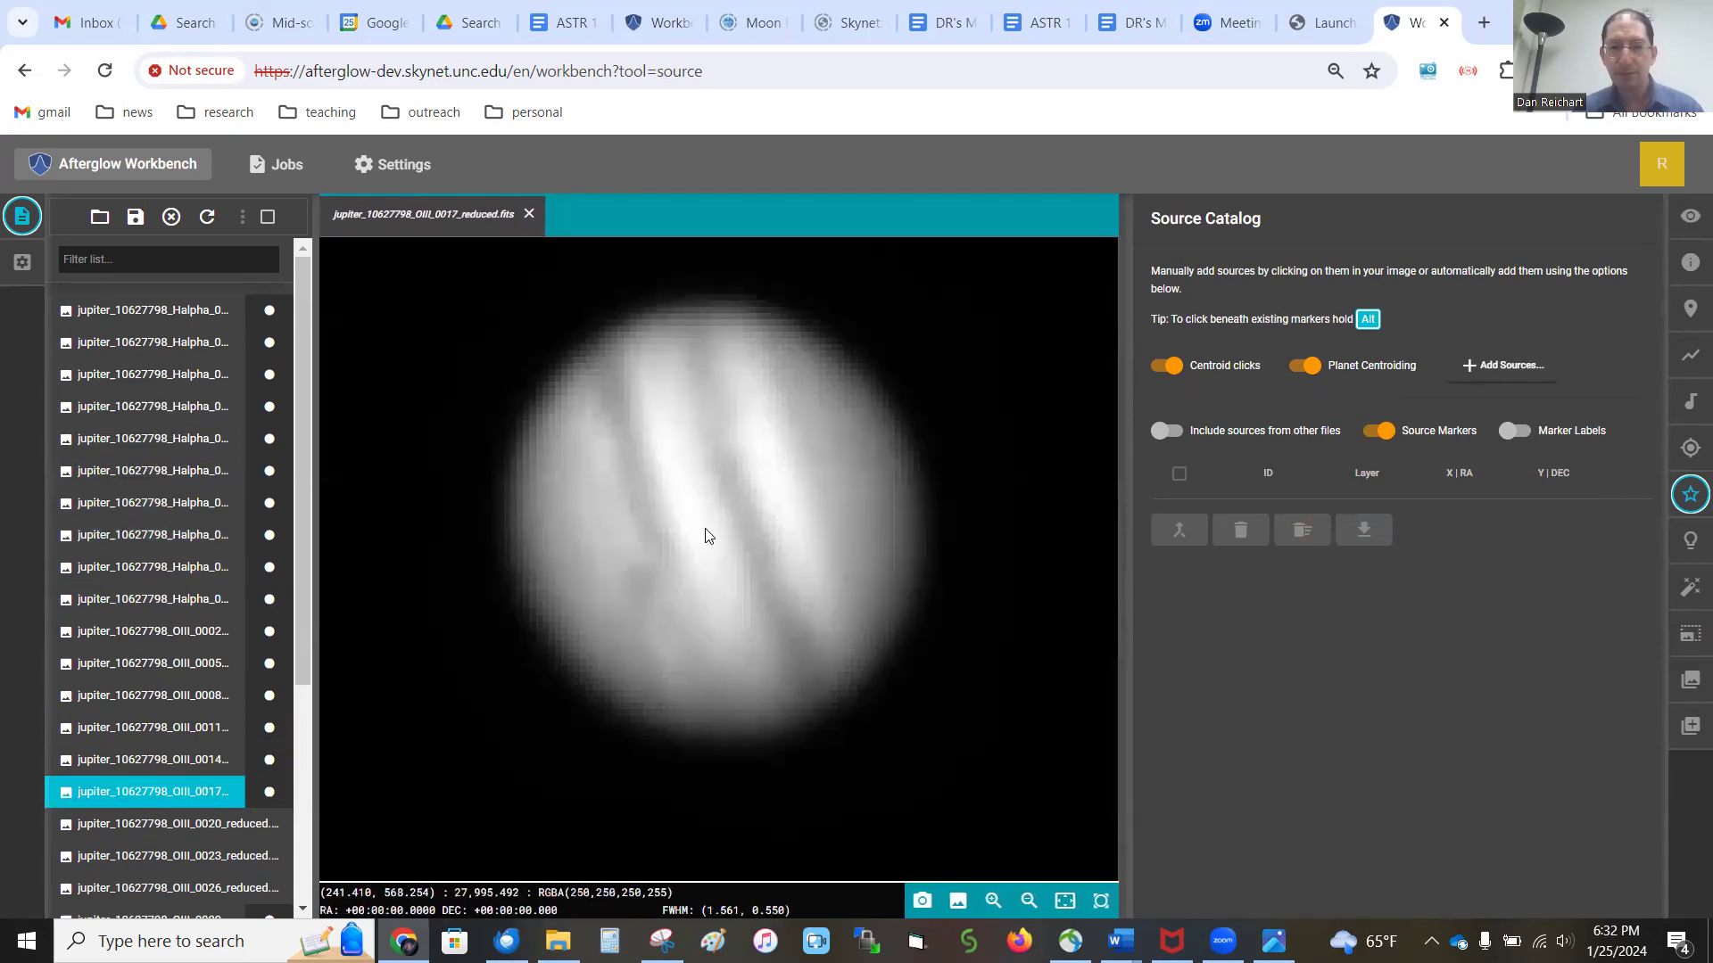
pyautogui.click(705, 535)
pyautogui.press('Down')
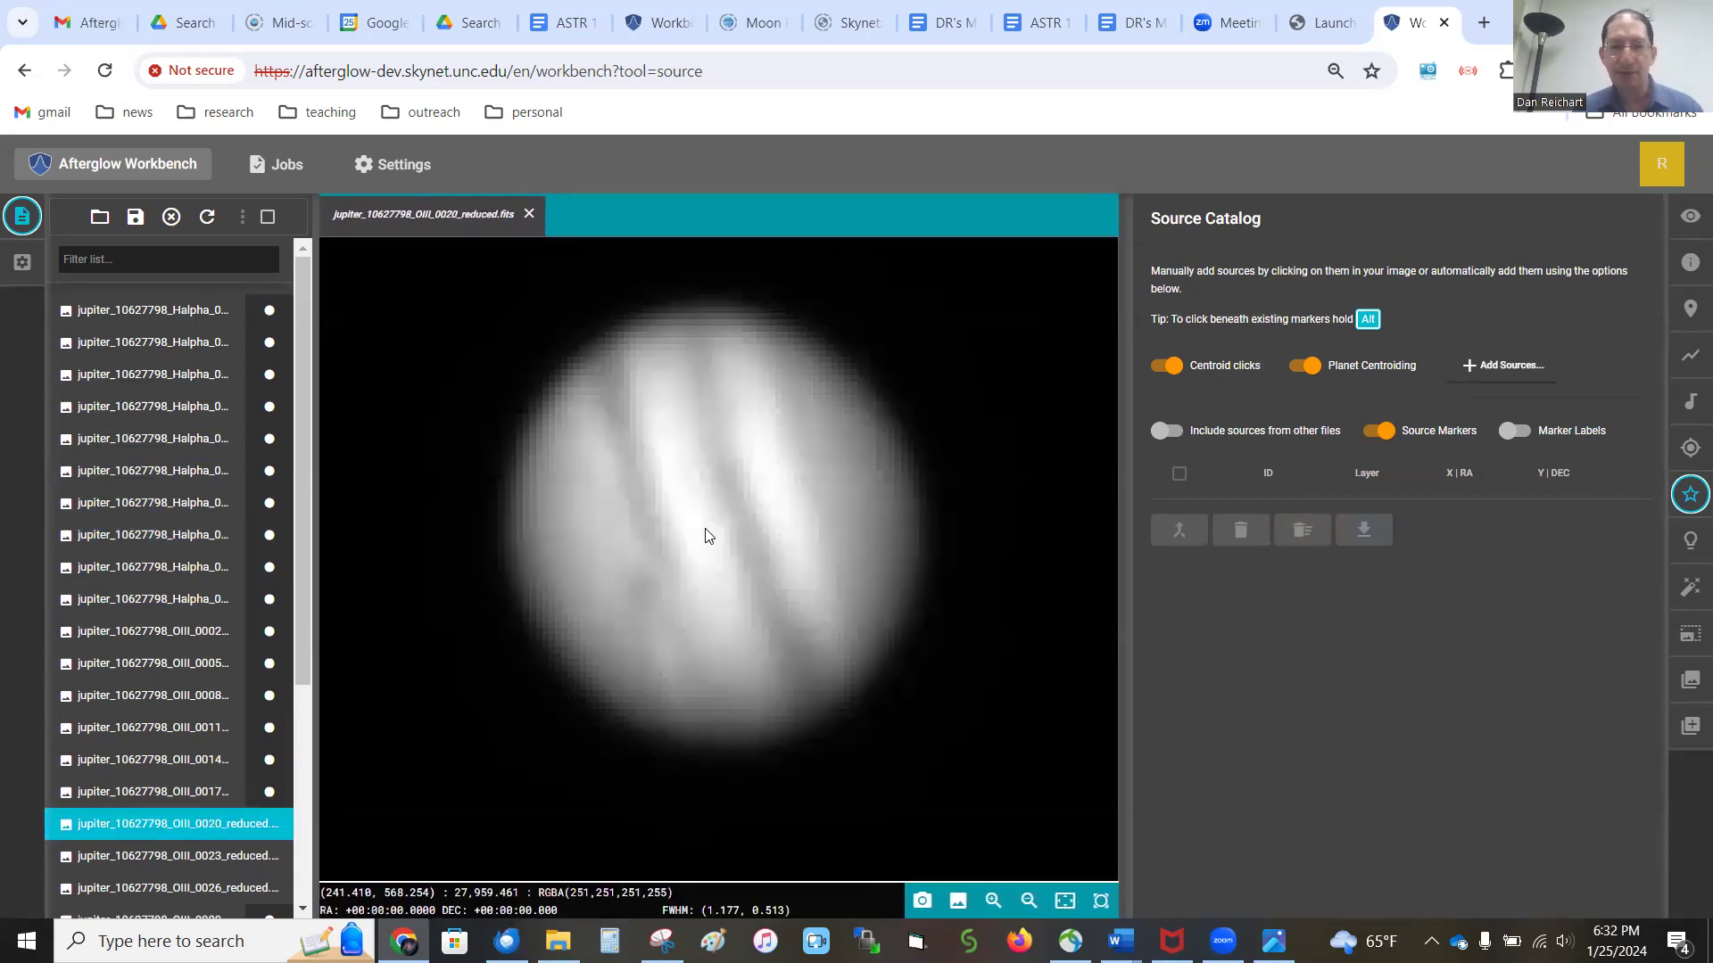
pyautogui.click(704, 535)
pyautogui.press('Down')
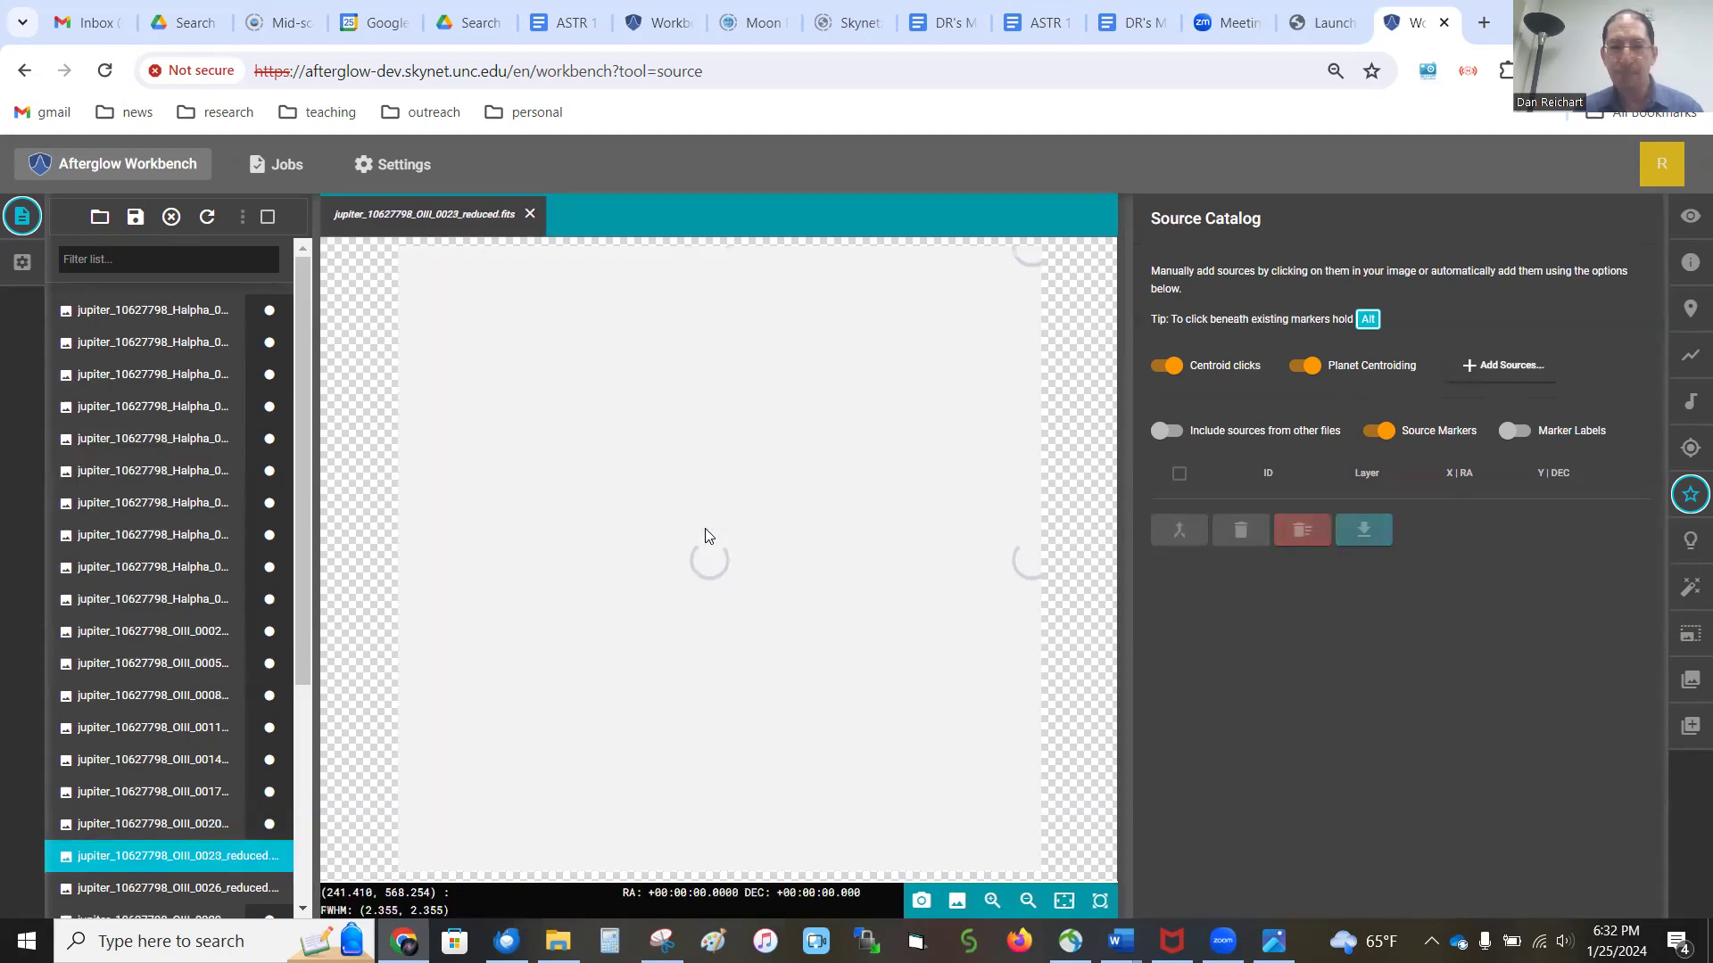
pyautogui.click(705, 535)
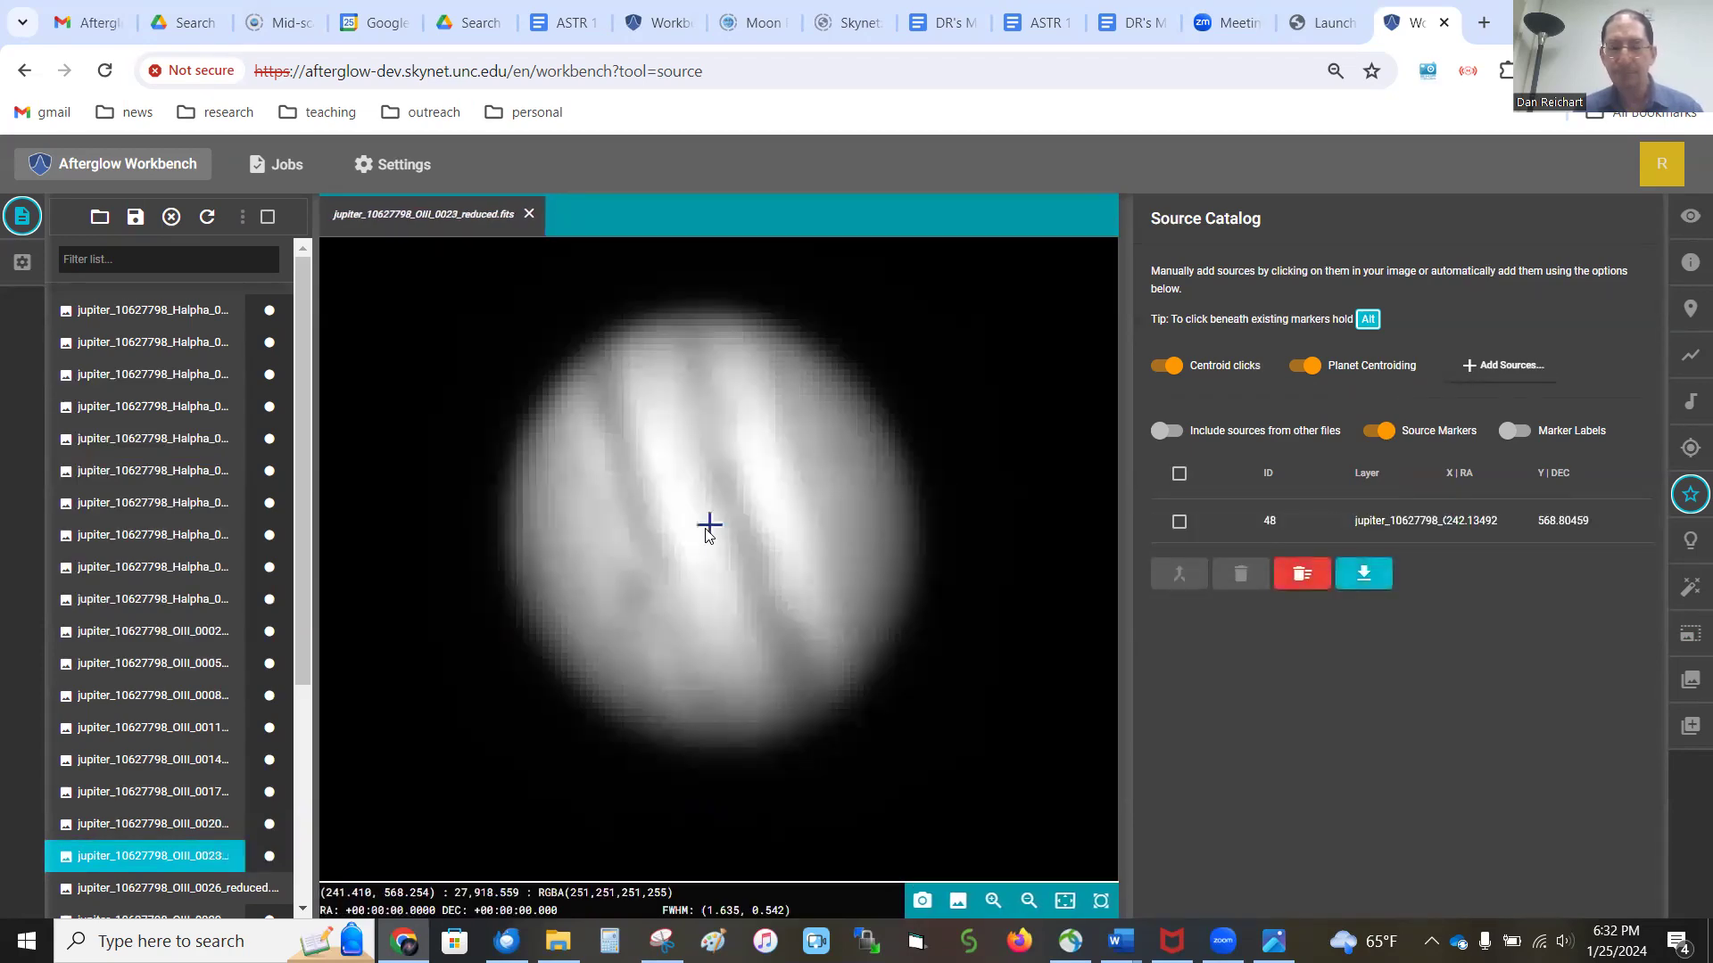
pyautogui.press('Down')
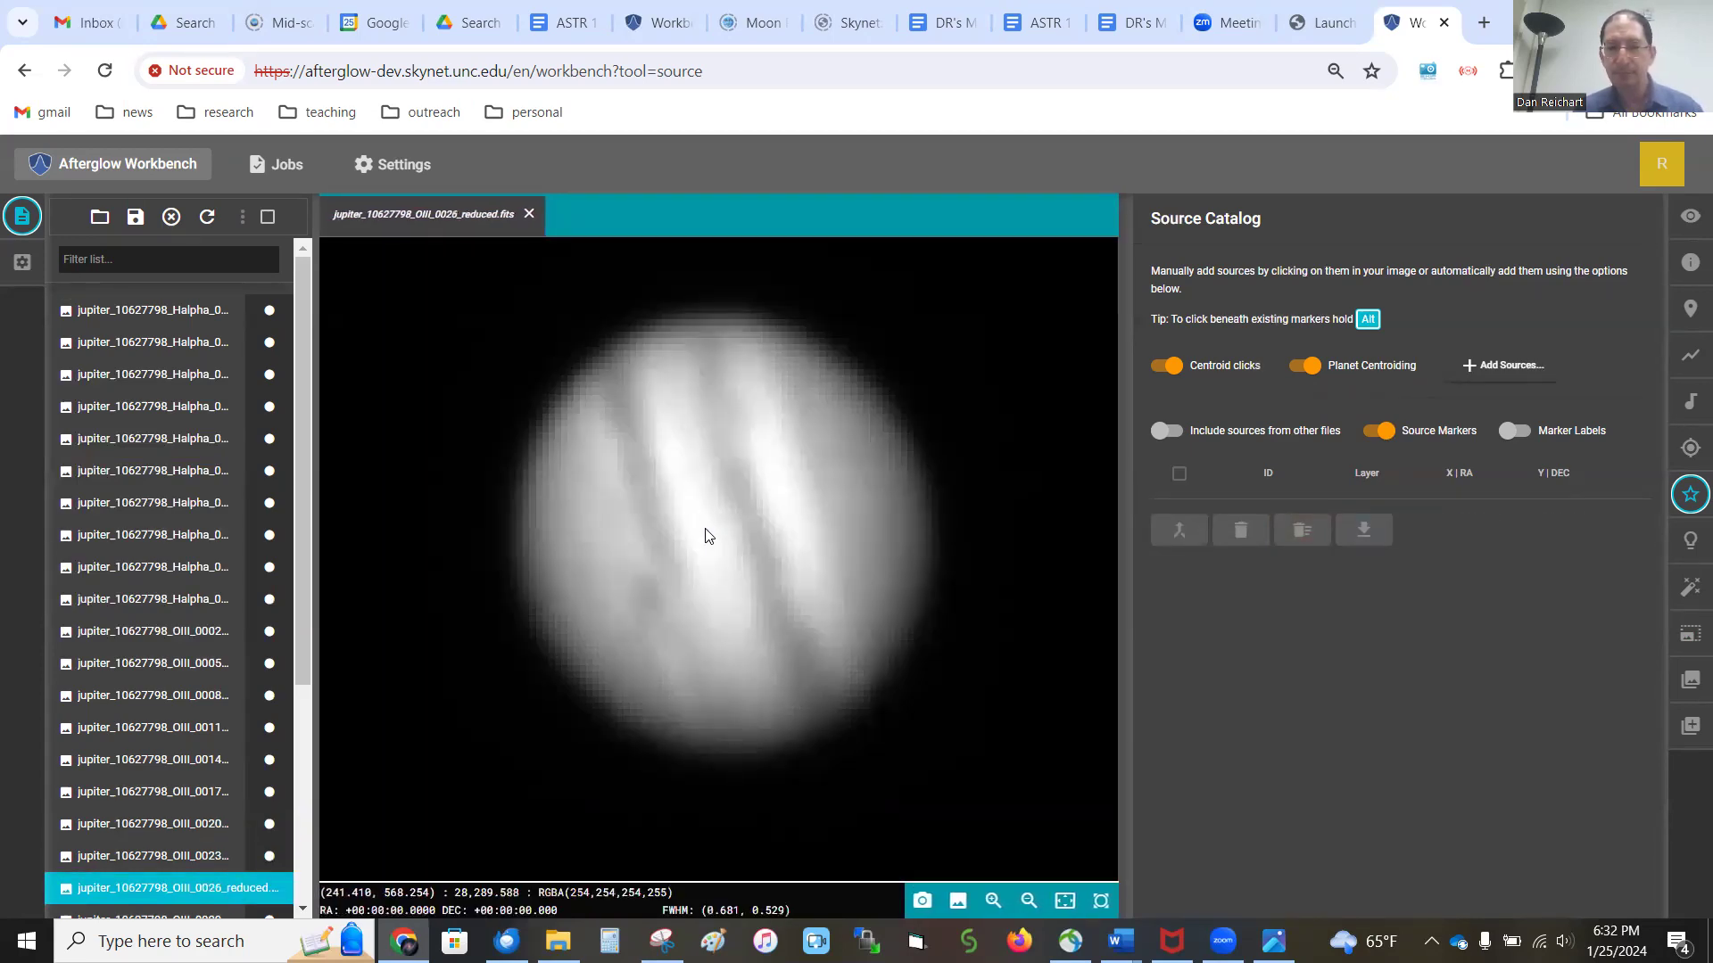
pyautogui.click(705, 535)
pyautogui.press('Down')
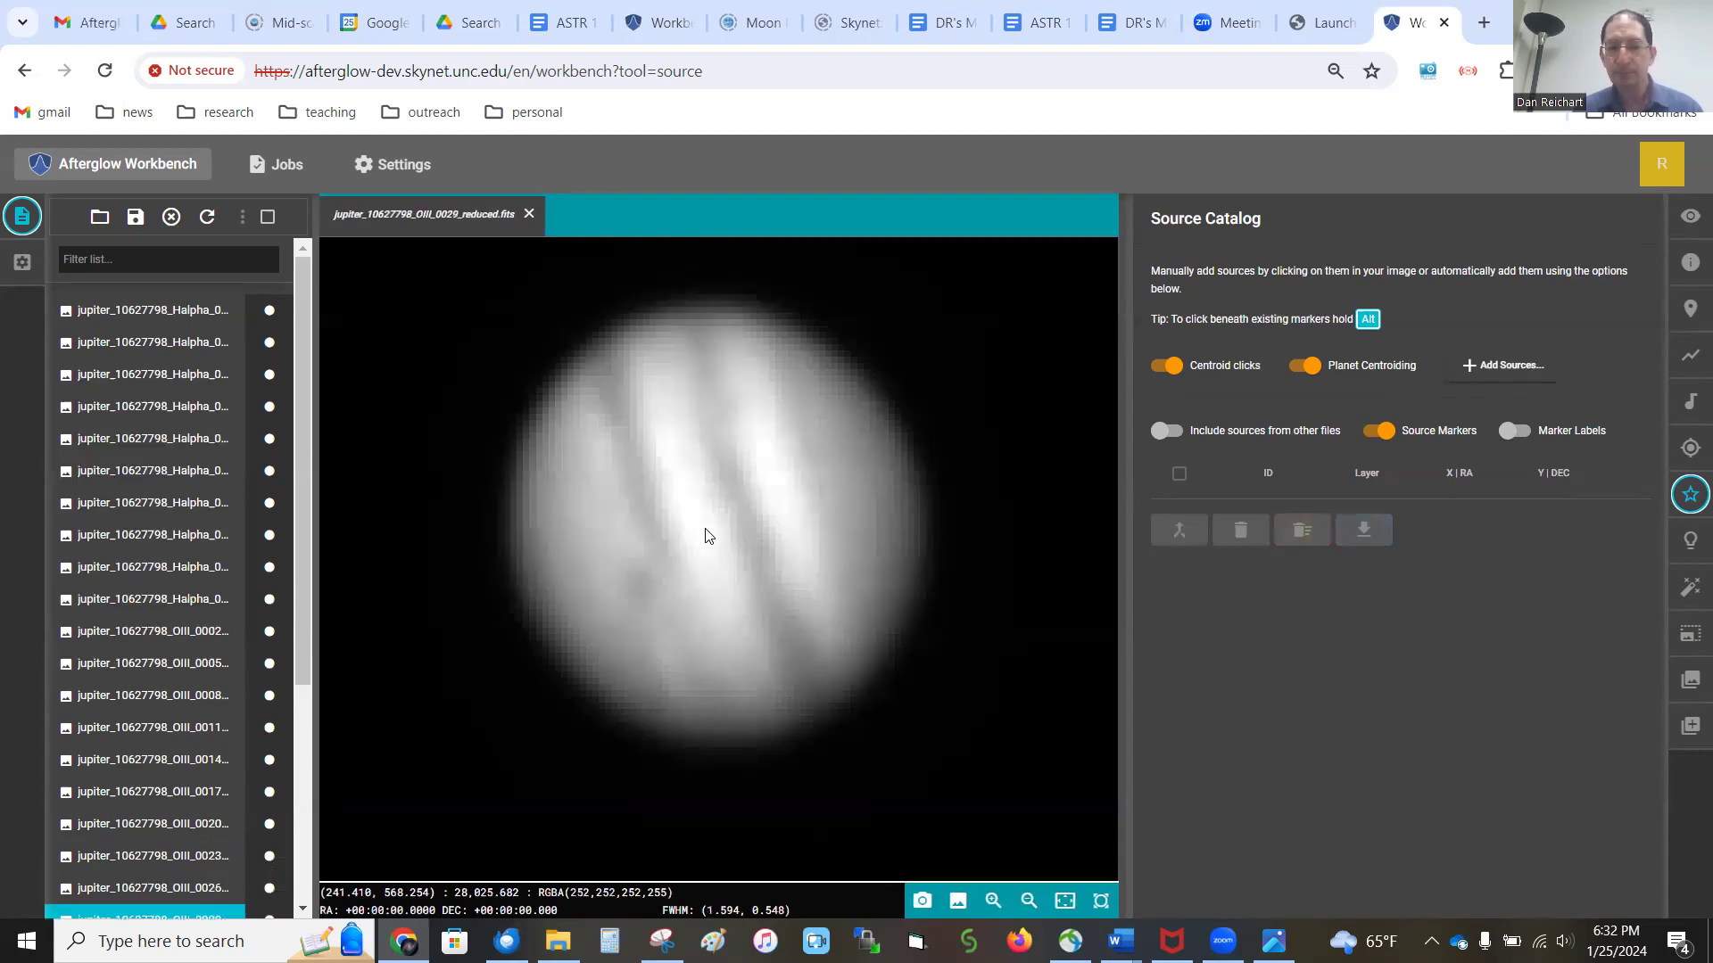
pyautogui.click(704, 535)
# Step: Mark Jupiter's centre as a source in each of the images U_0000, 0003, 0006, 0009, 0012 and 0015
pyautogui.press('Down')
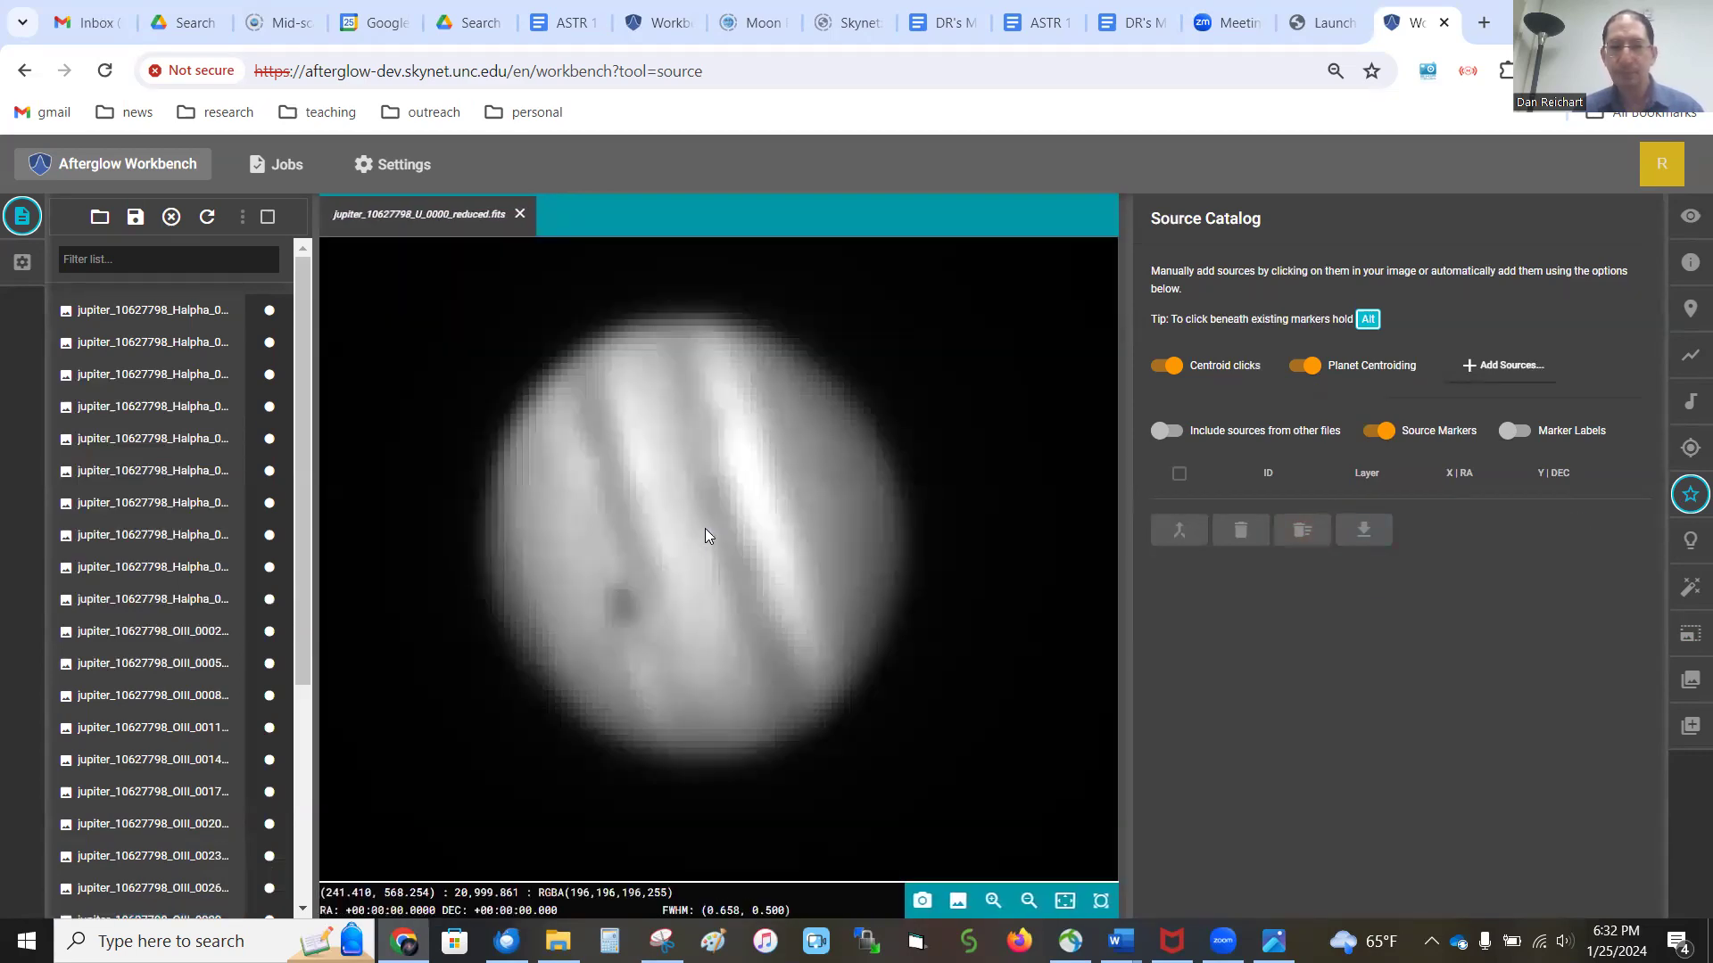
pyautogui.press('Down')
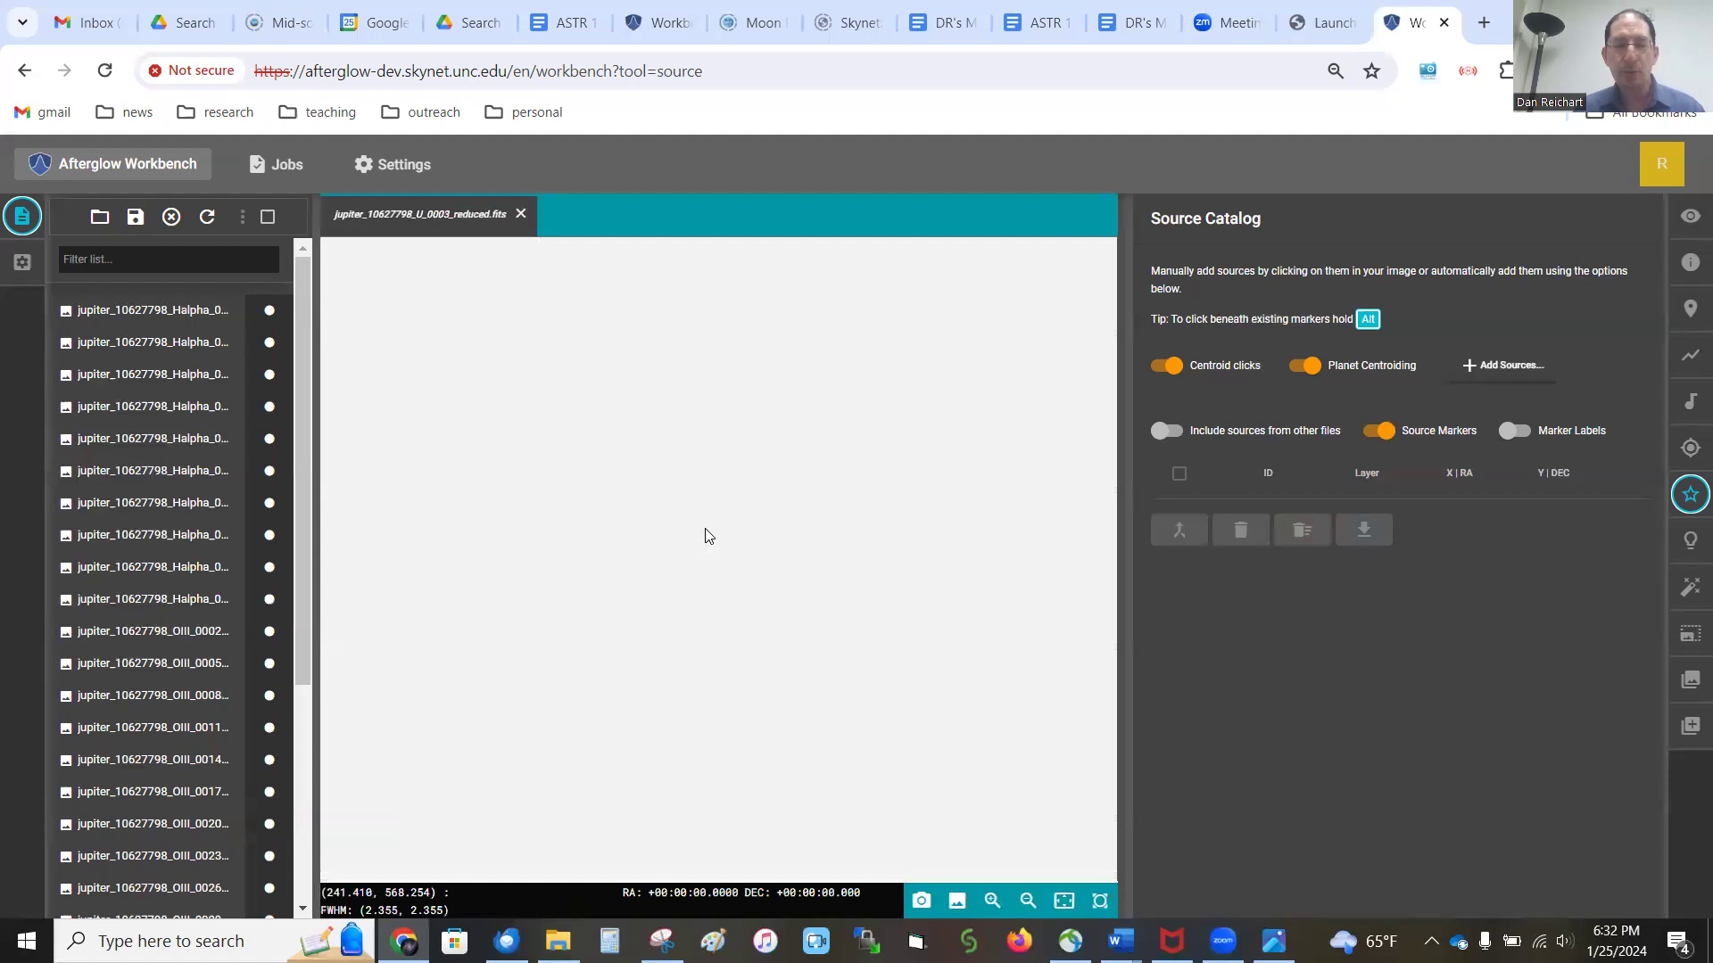
pyautogui.press('Down')
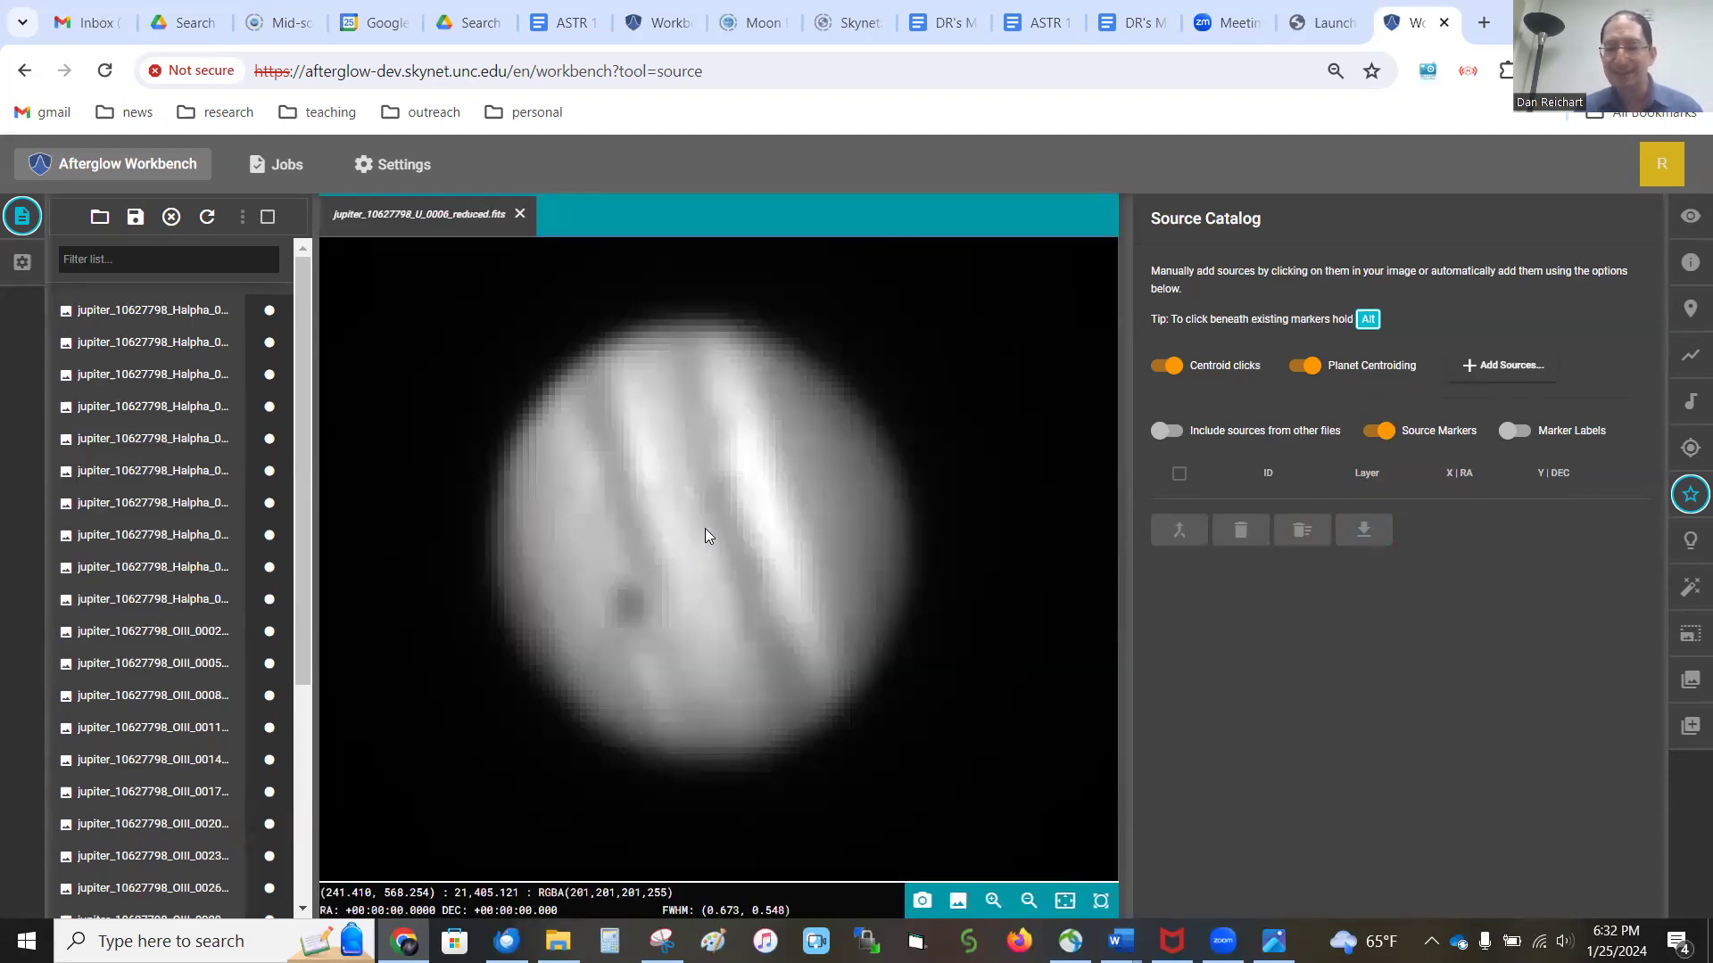
pyautogui.click(704, 535)
pyautogui.press('Down')
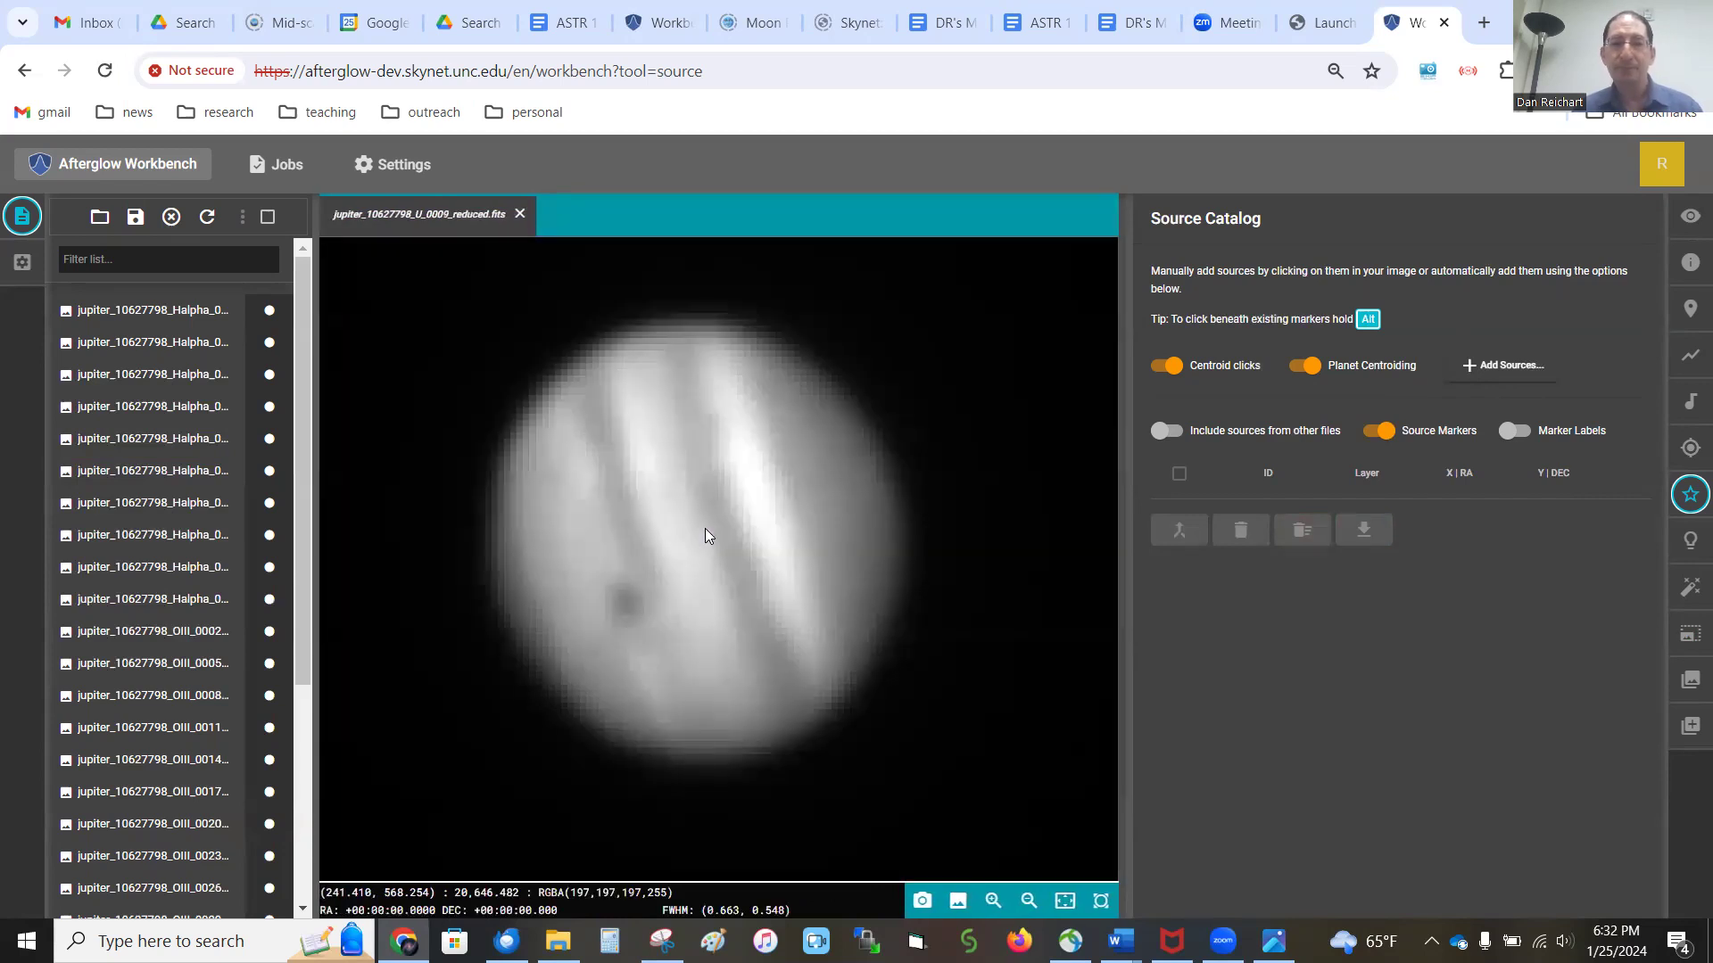
pyautogui.click(704, 529)
pyautogui.press('Down')
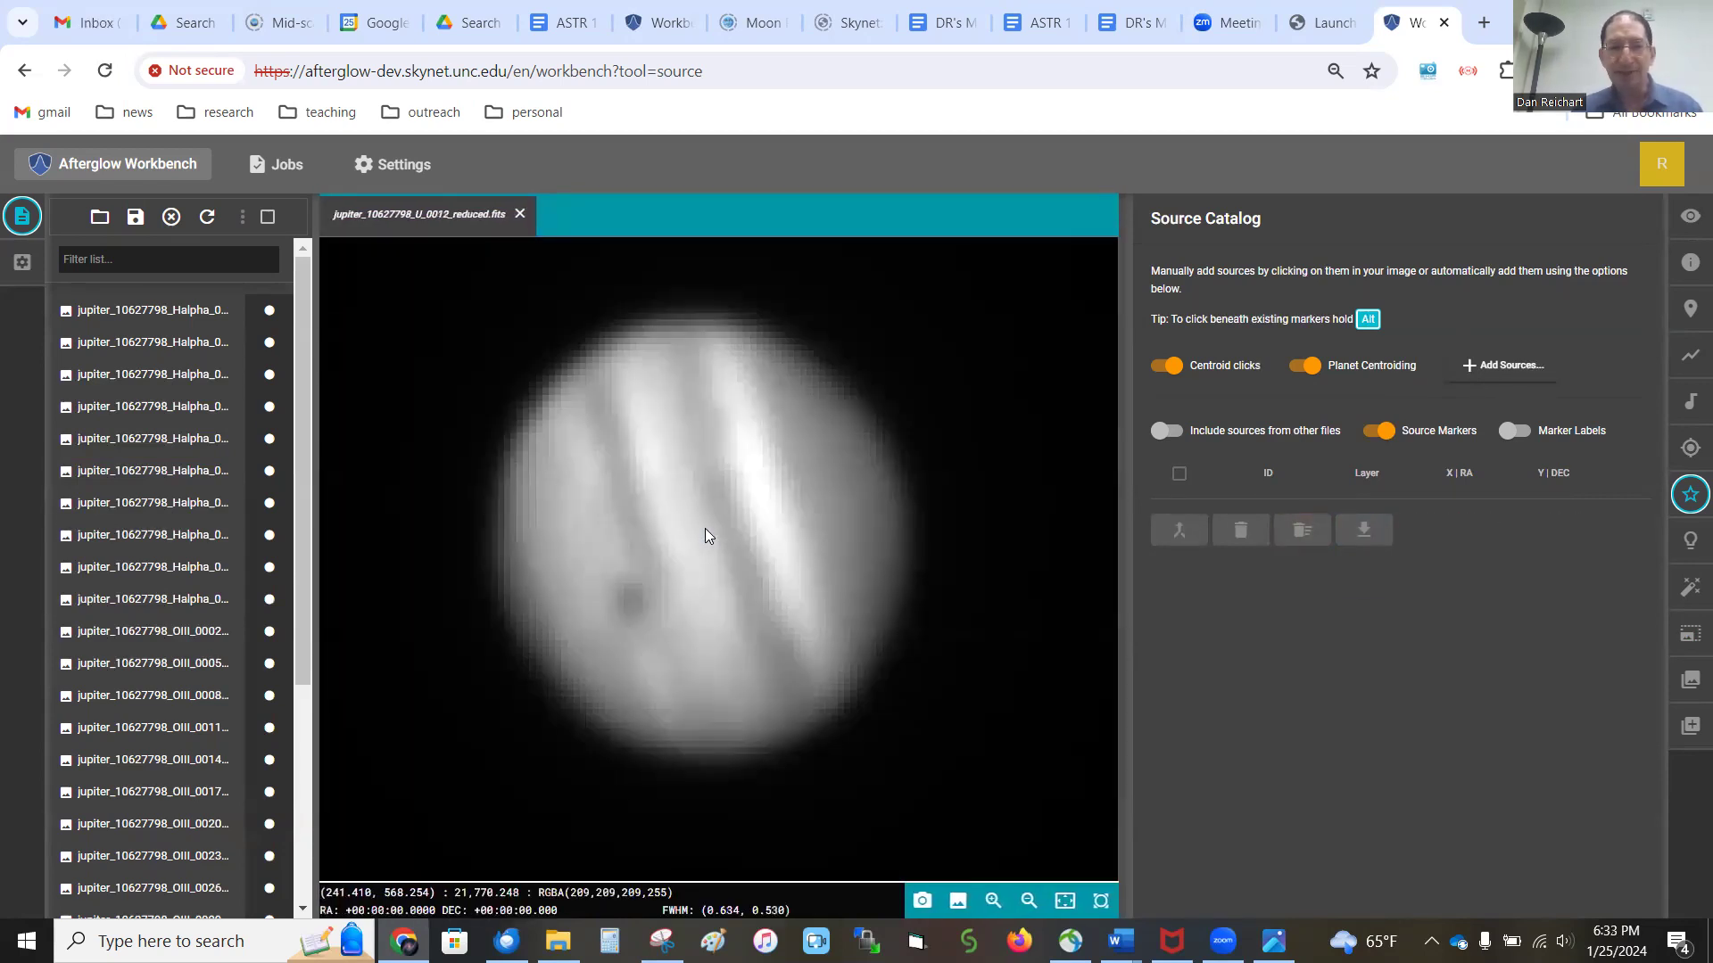
pyautogui.click(705, 529)
pyautogui.press('Down')
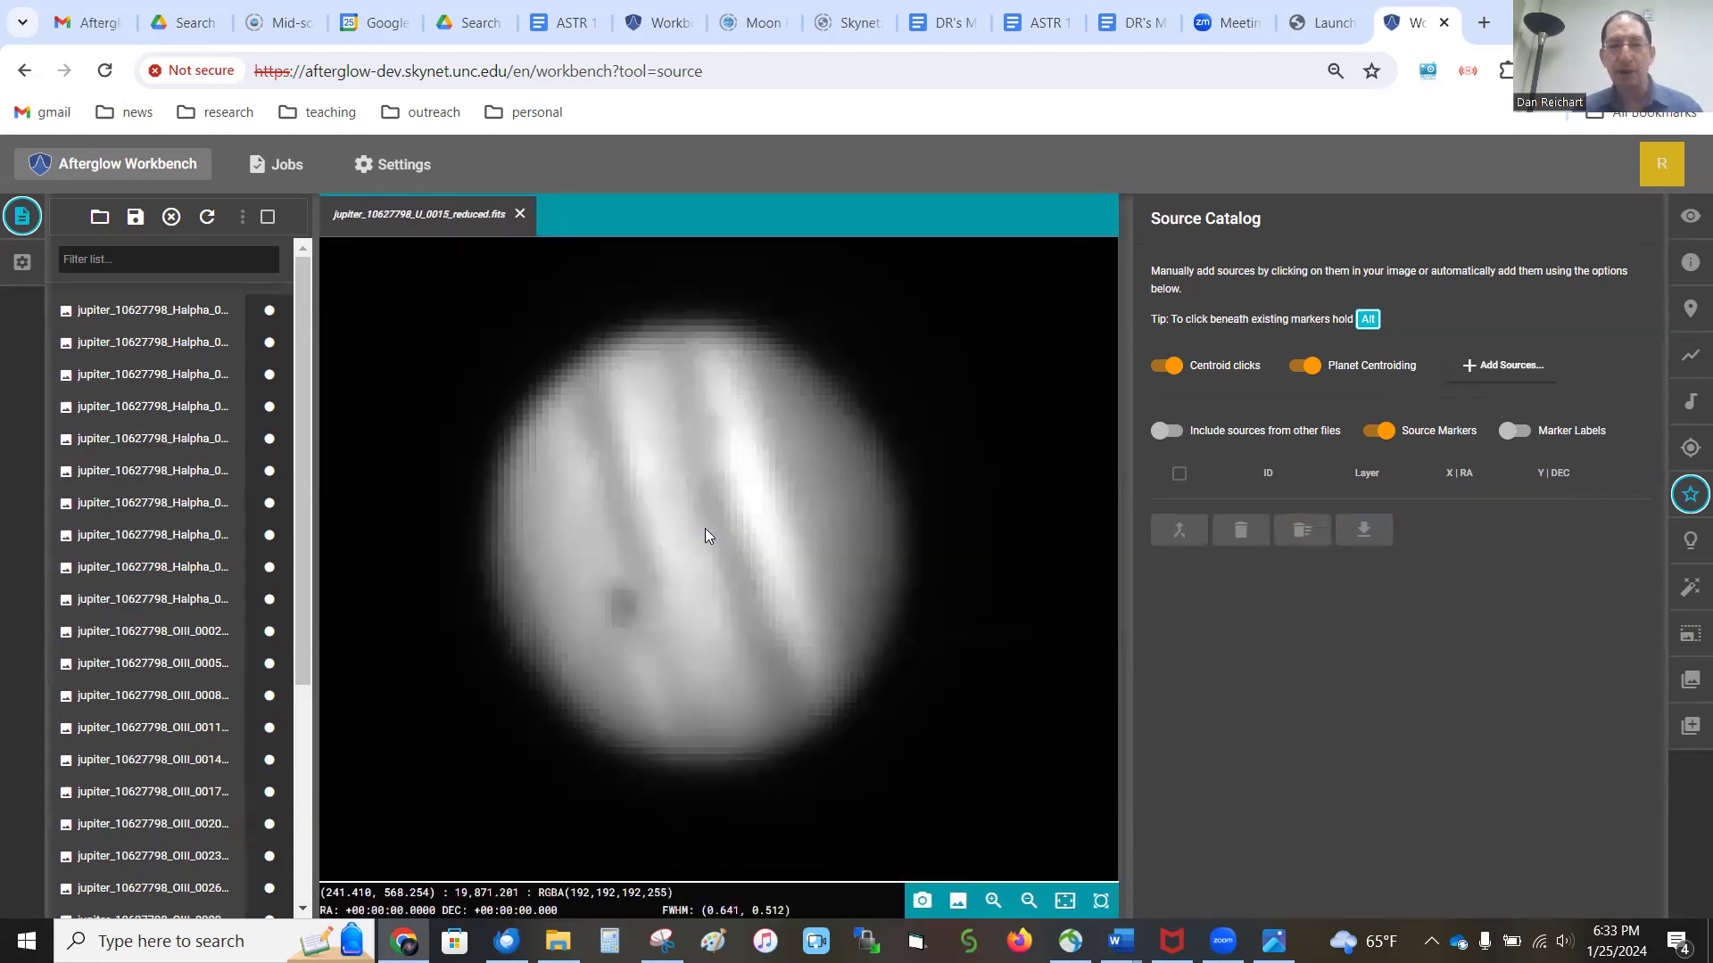
pyautogui.click(705, 535)
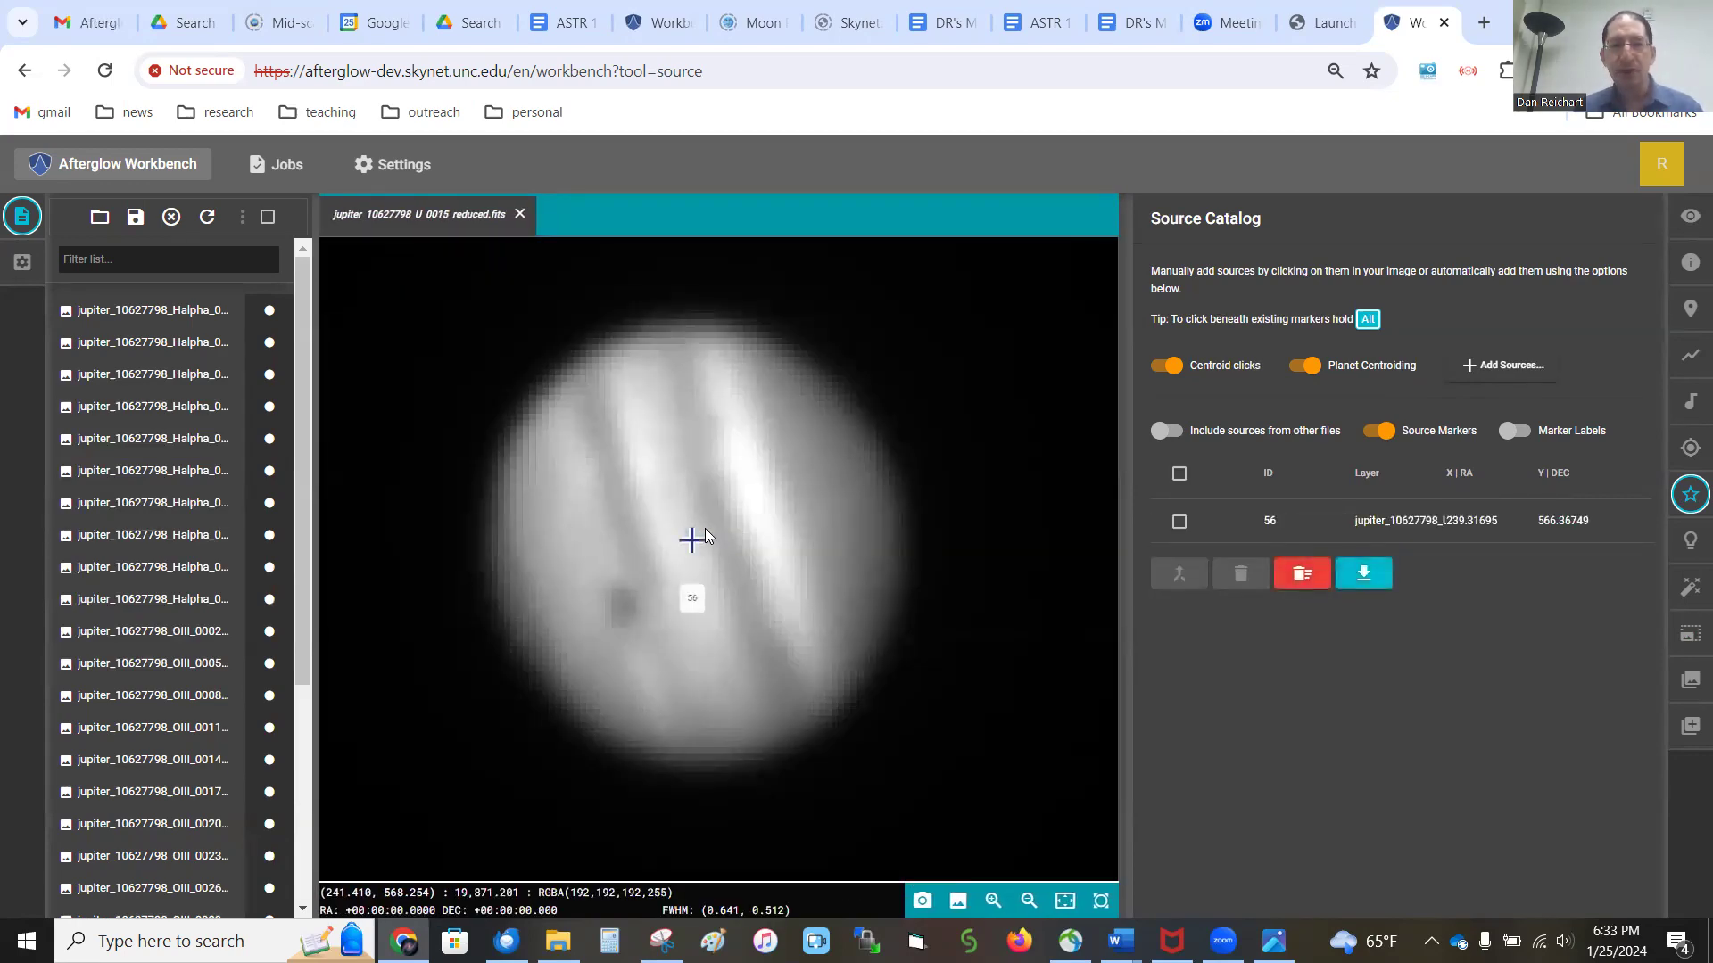
# Step: Mark Jupiter's centre as a source in each of the remaining U images: 0018, 0021, 0024 and 0027
pyautogui.press('Down')
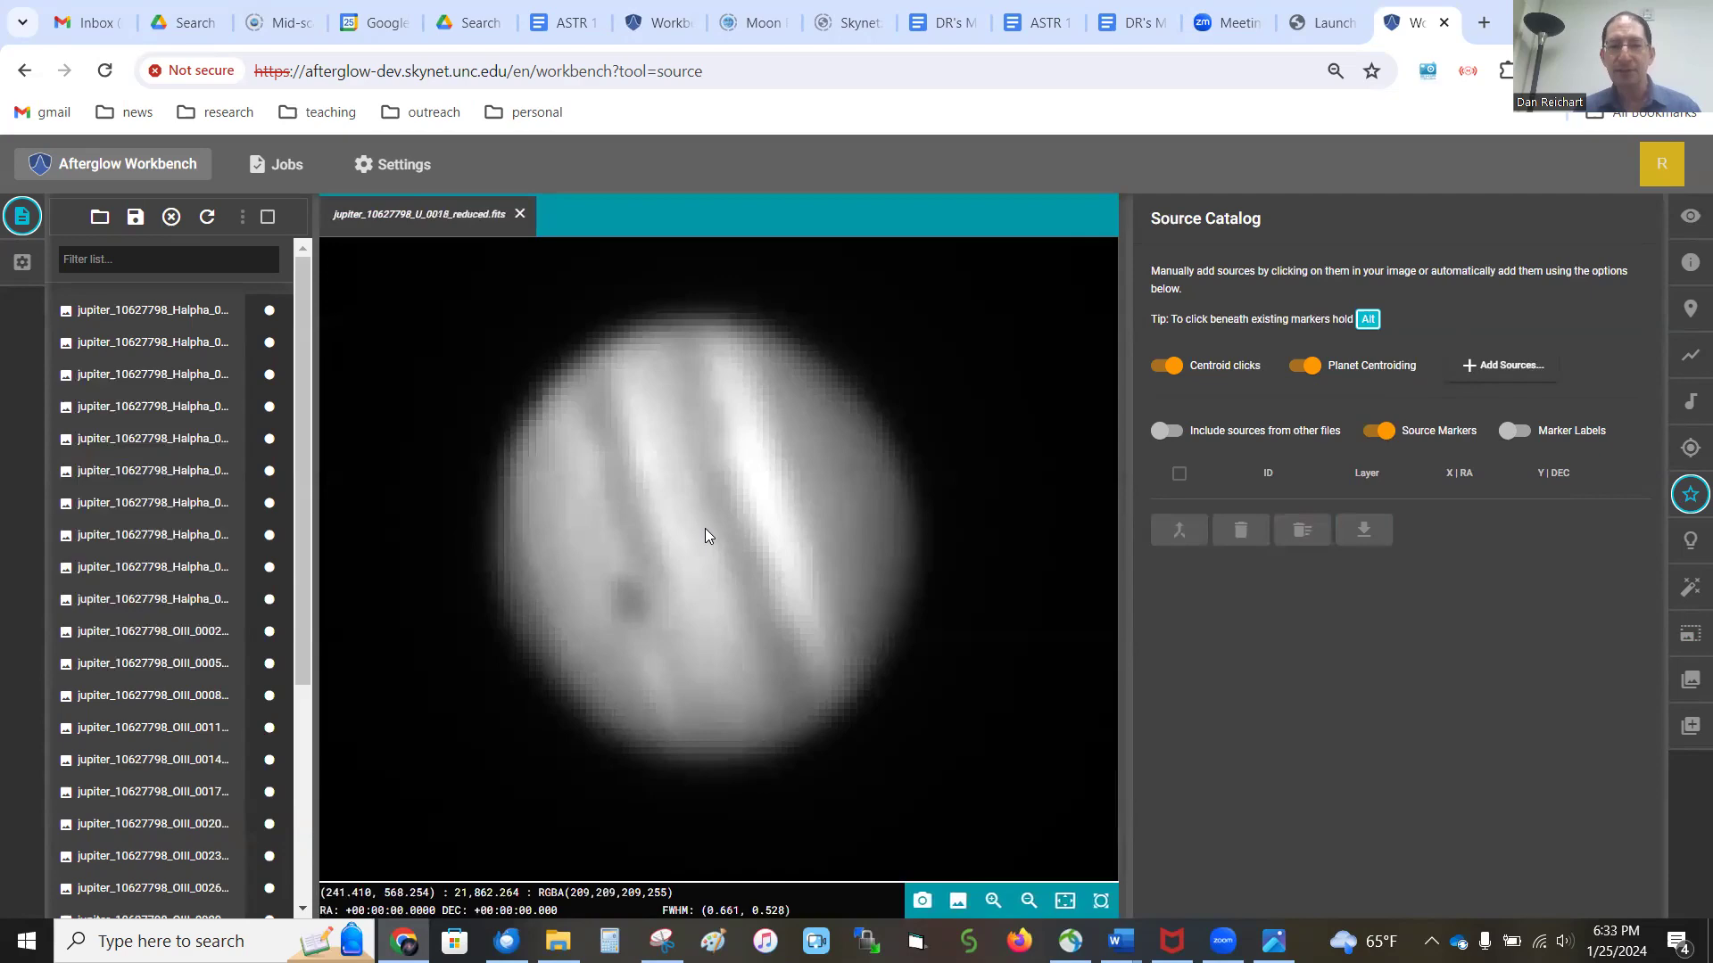
pyautogui.click(704, 531)
pyautogui.press('Down')
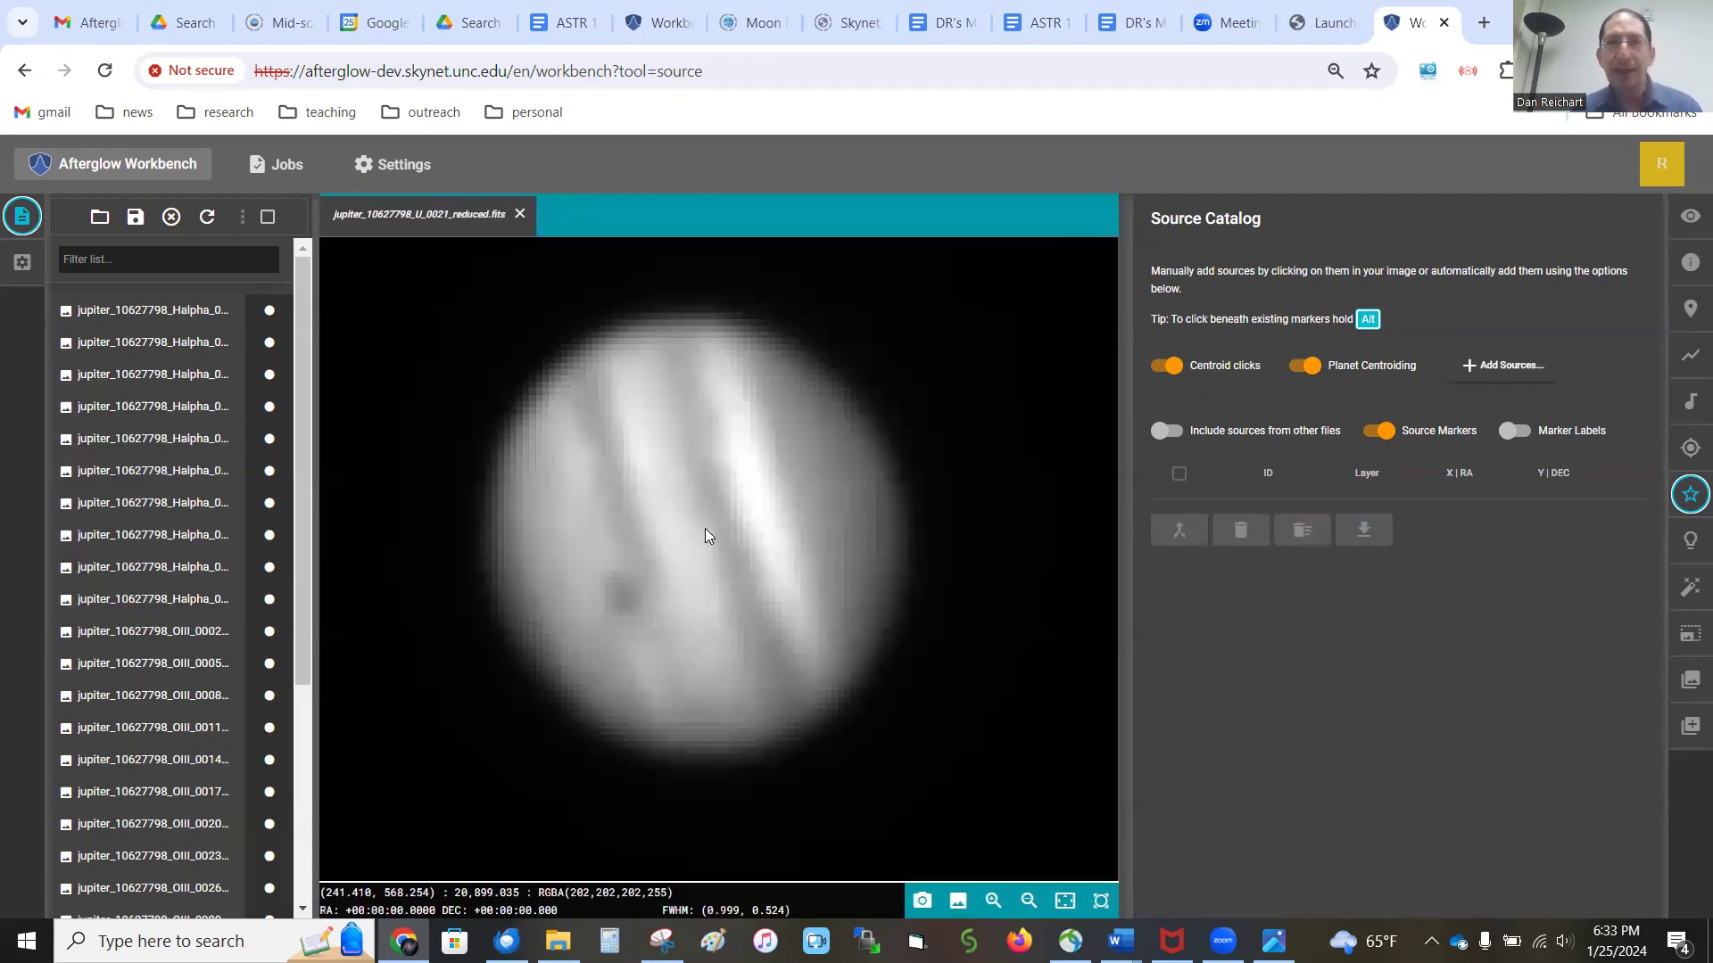
pyautogui.click(705, 535)
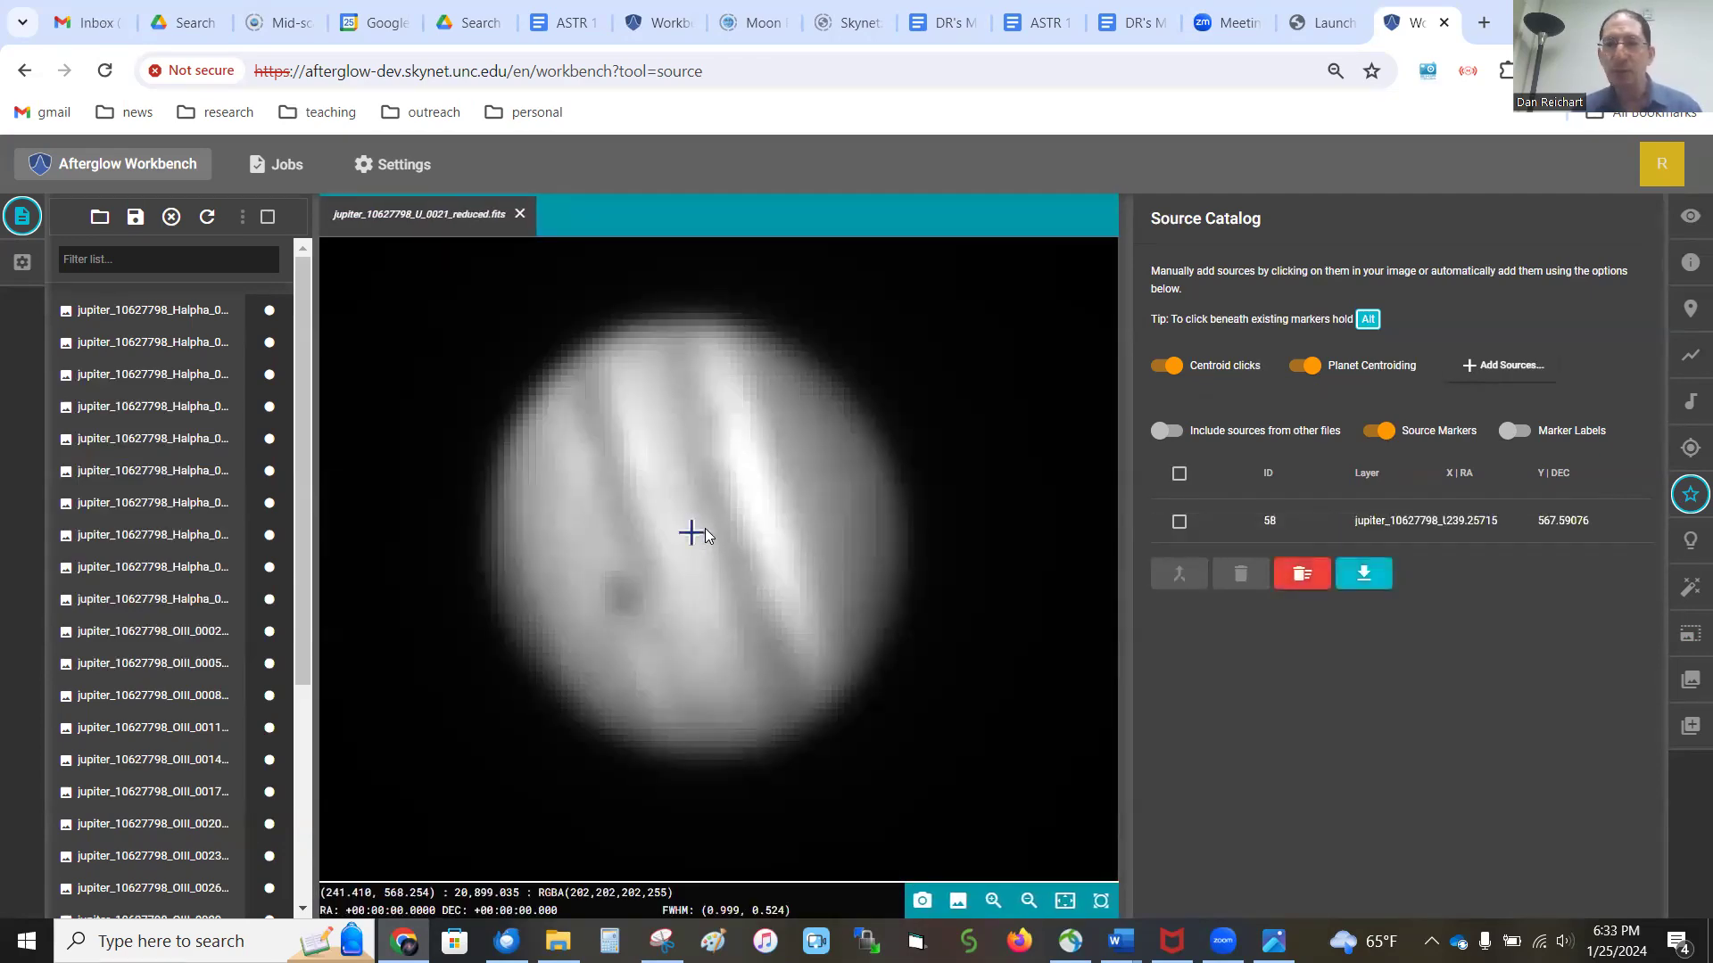
pyautogui.press('Down')
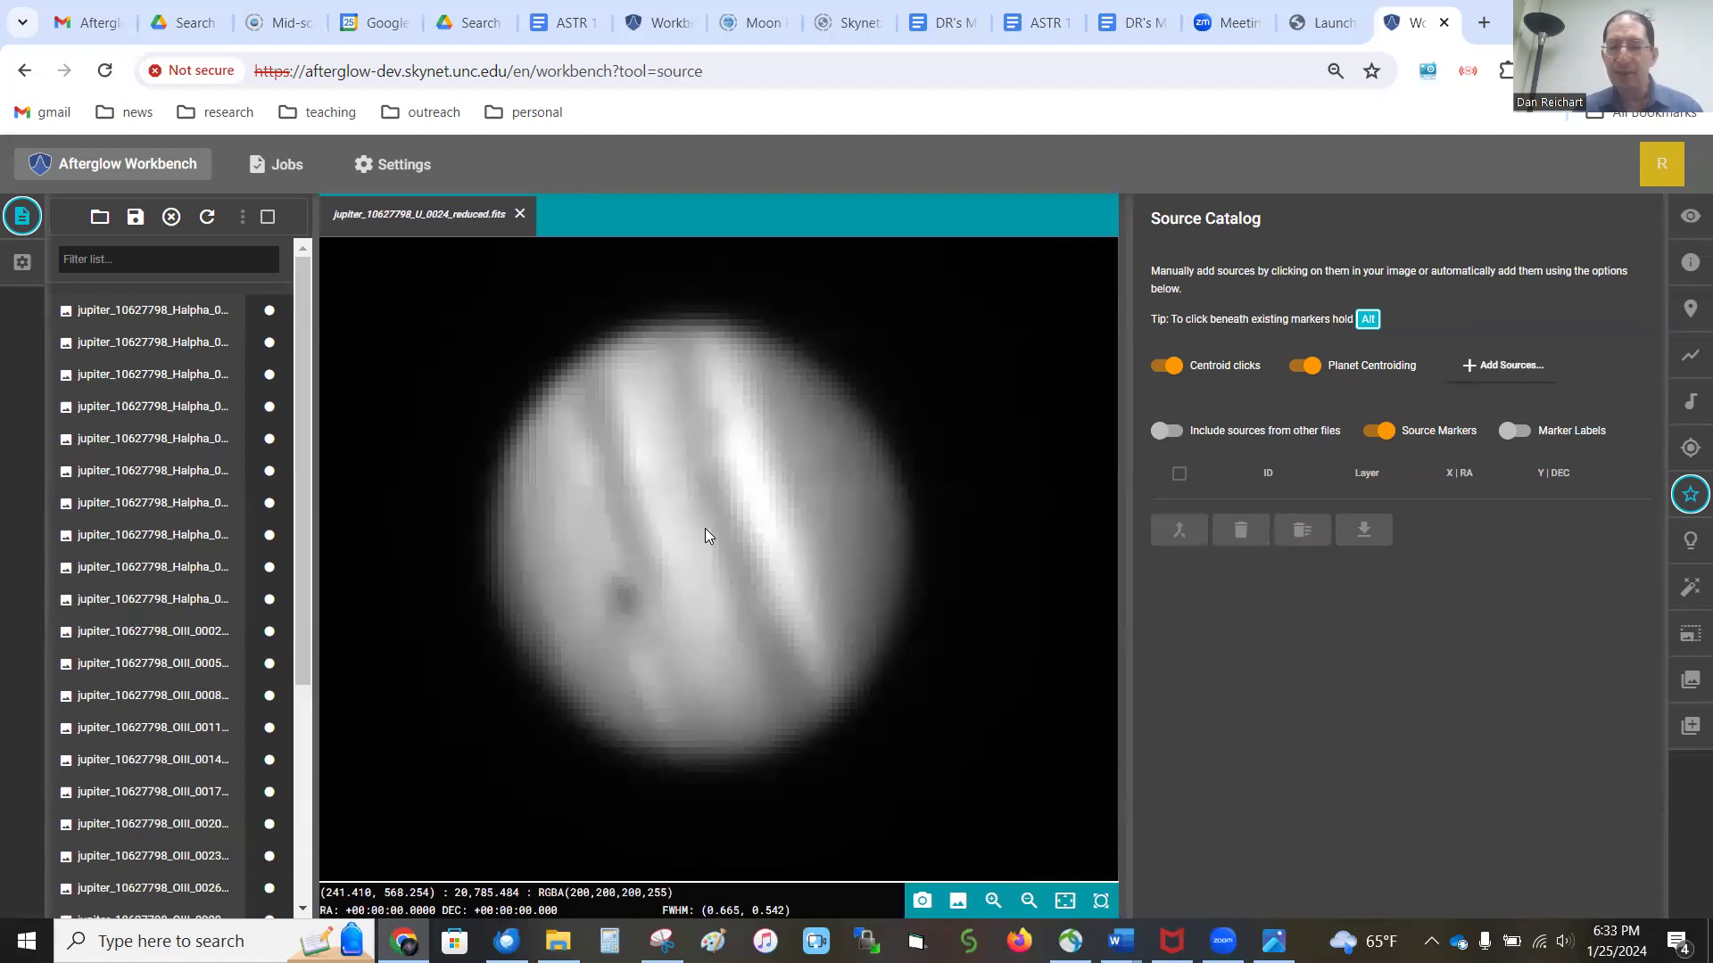
pyautogui.click(705, 533)
pyautogui.press('Down')
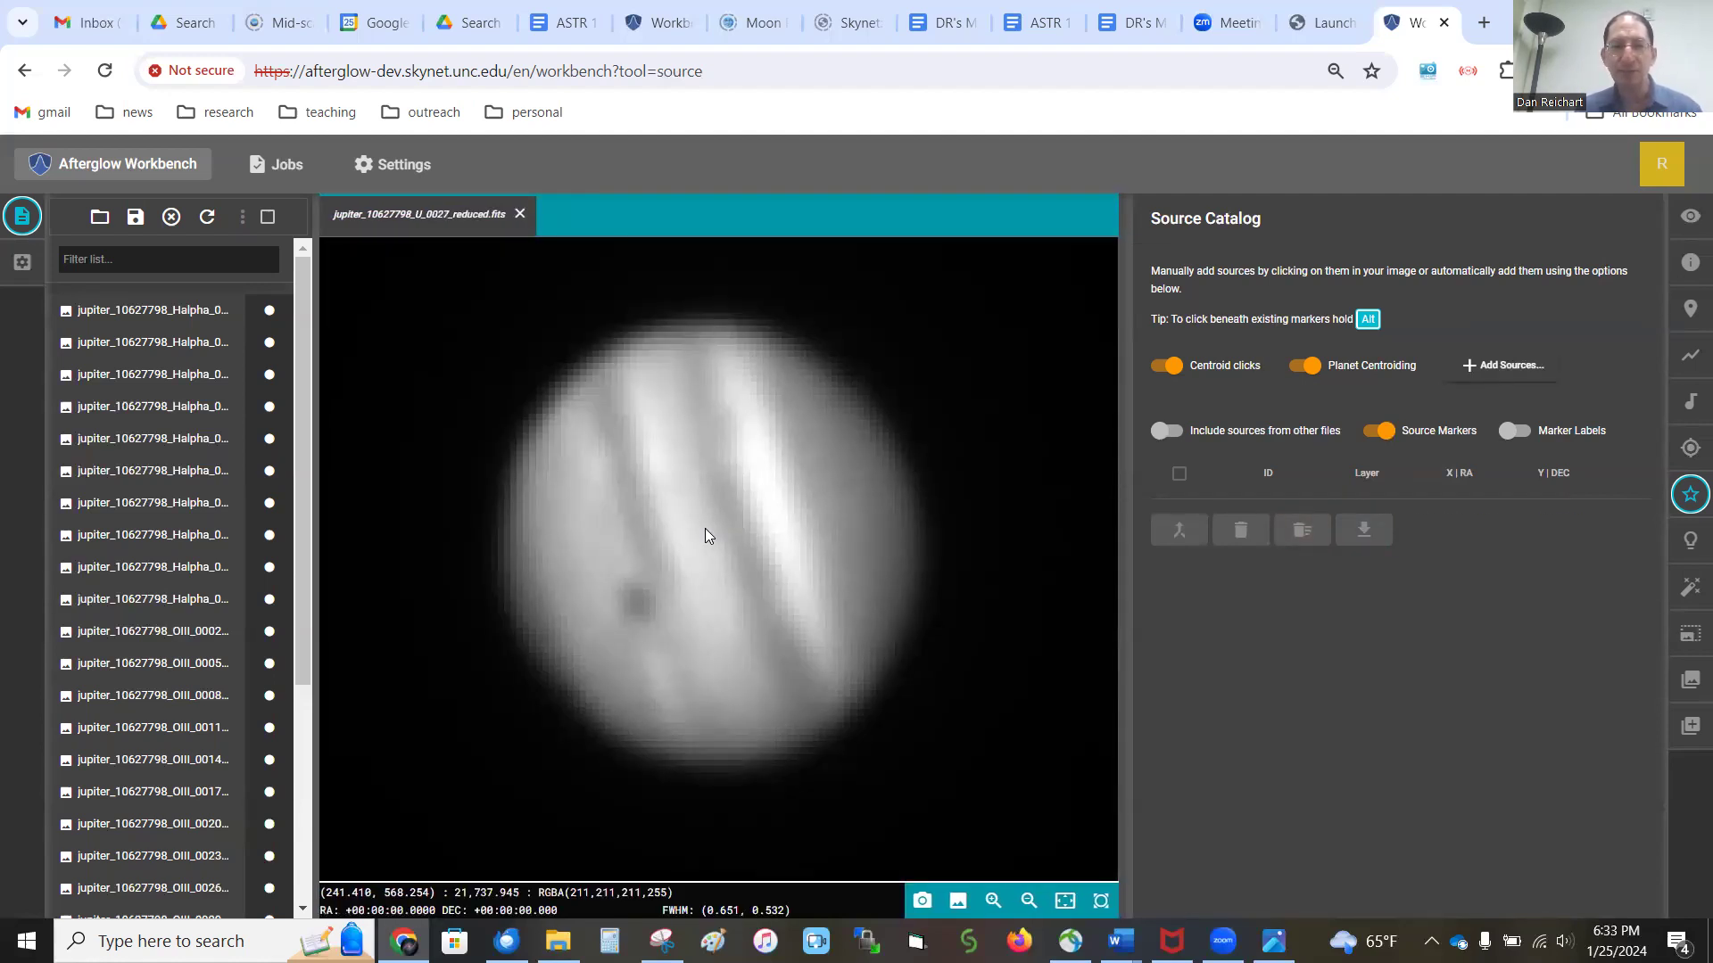
pyautogui.click(705, 536)
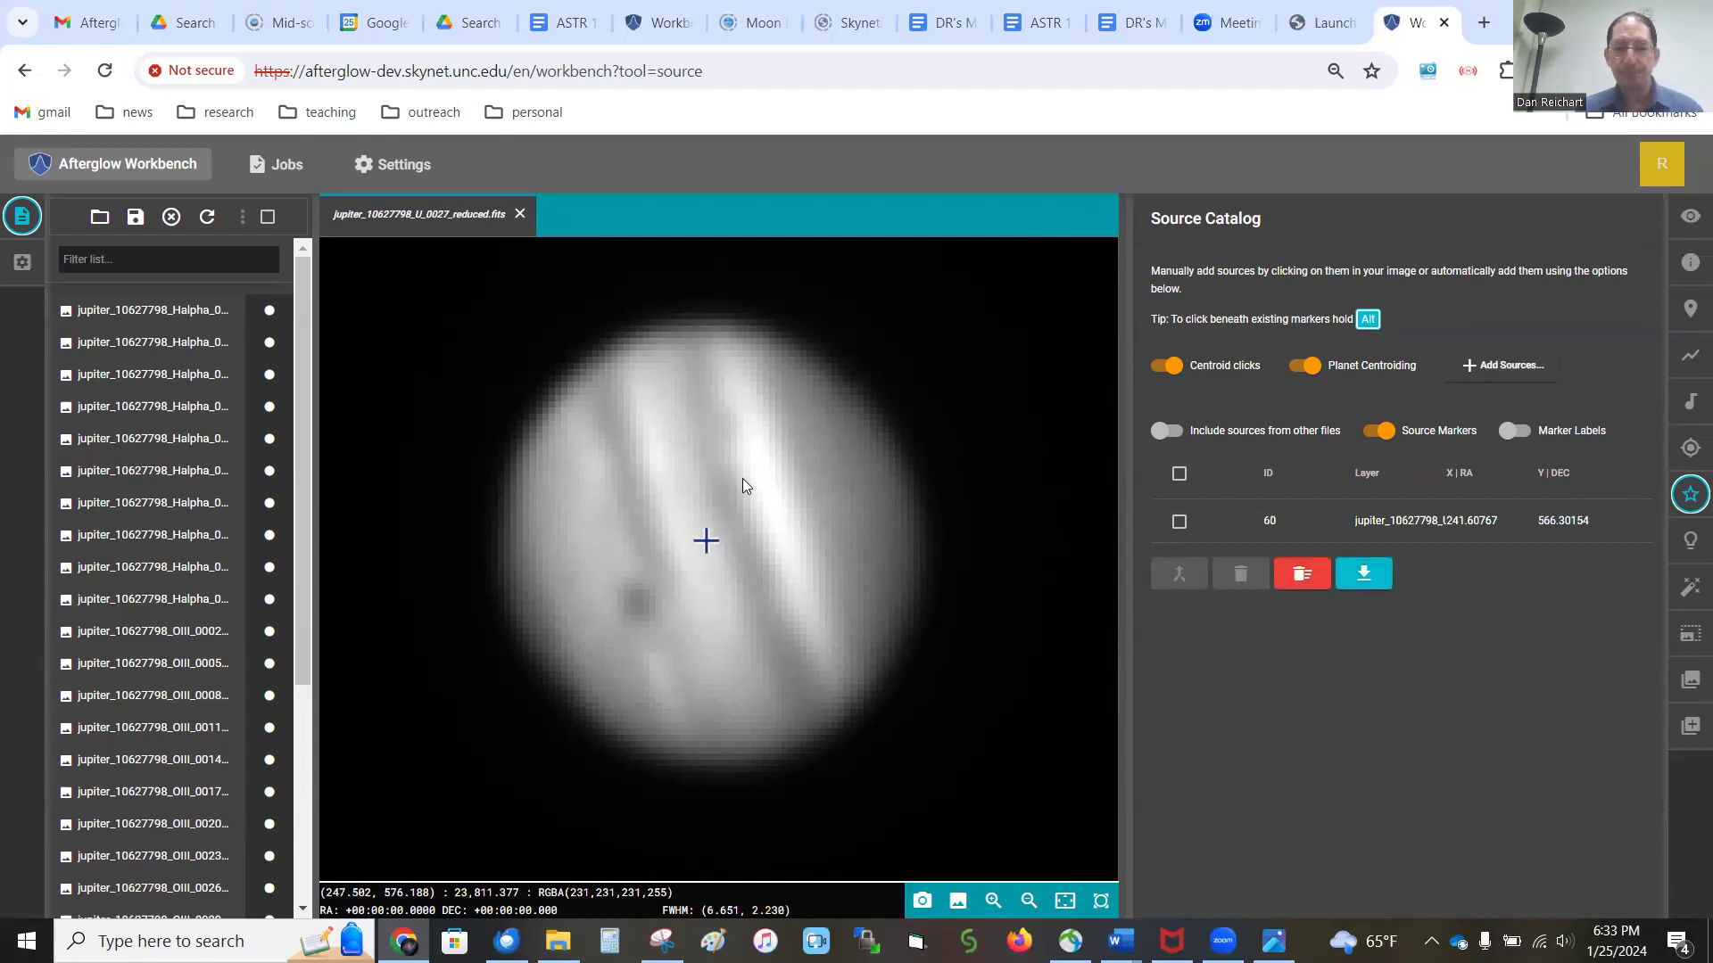
# Step: Step back through all marked images from U_0027 to Halpha_0001 and forward again to check each centre marker
pyautogui.press('Up')
pyautogui.press('Up')
pyautogui.press('Up')
pyautogui.press('Up')
pyautogui.press('Up')
pyautogui.press('Up')
pyautogui.press('Up')
pyautogui.press('Up')
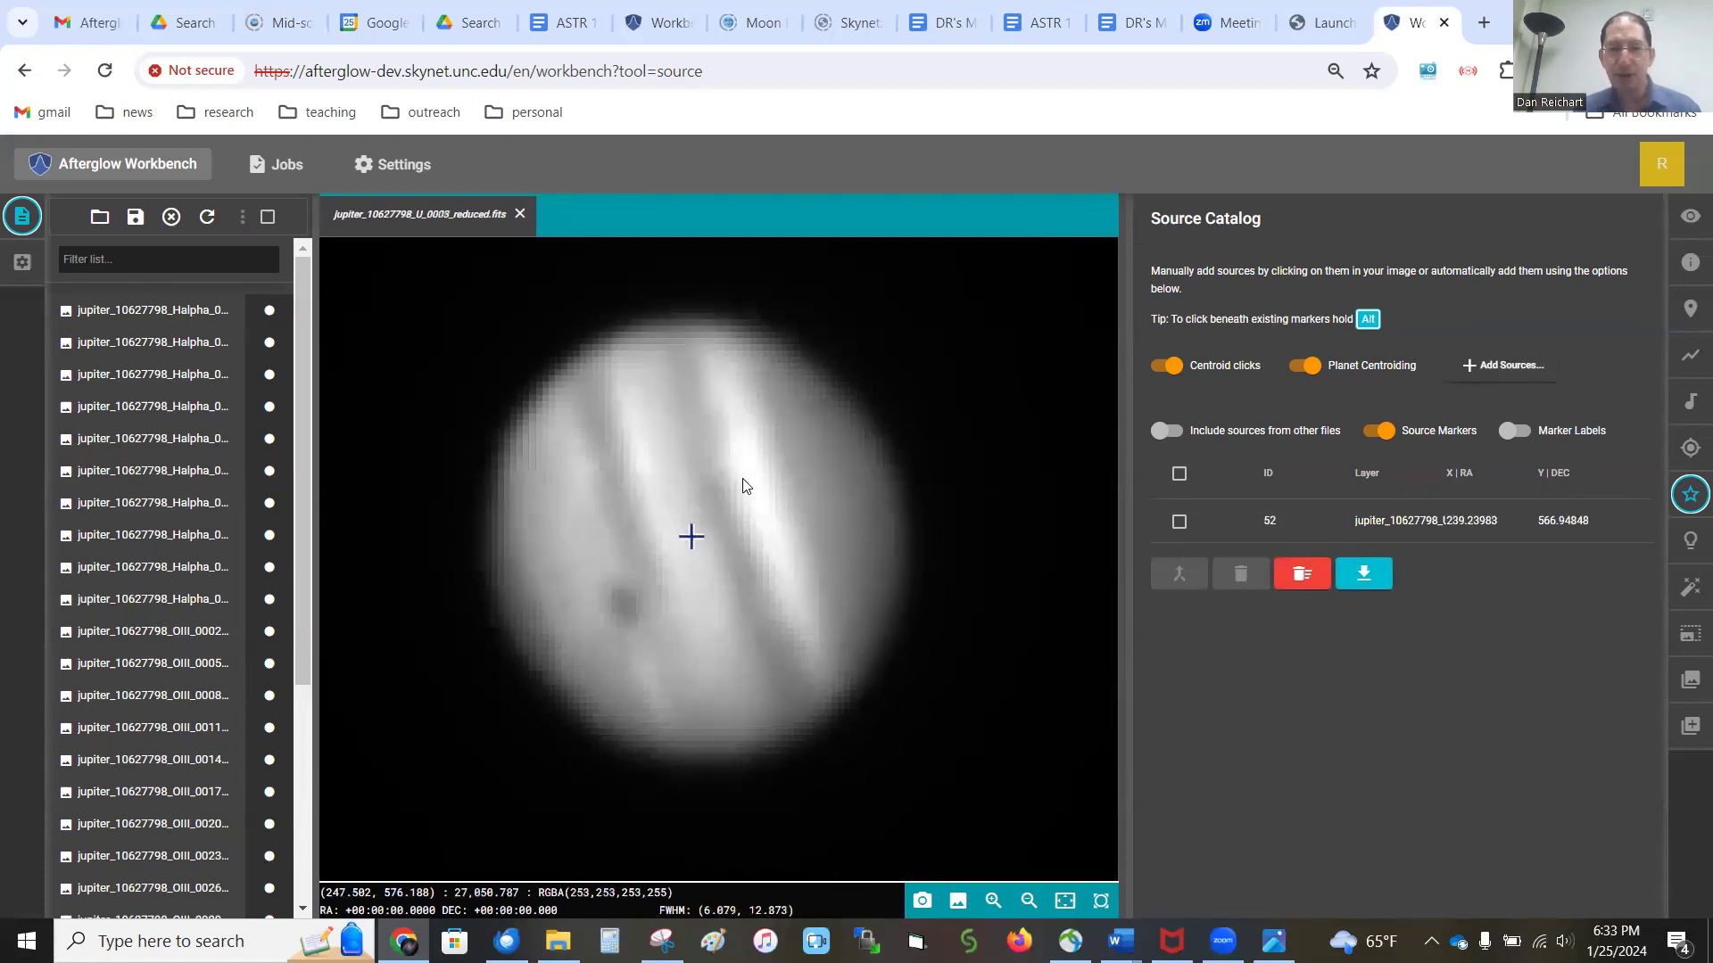
pyautogui.press('Up')
pyautogui.press('Up')
pyautogui.press('Up')
pyautogui.press('Up')
pyautogui.press('Up')
pyautogui.press('Up')
pyautogui.press('Up')
pyautogui.press('Up')
pyautogui.press('Up')
pyautogui.press('Up')
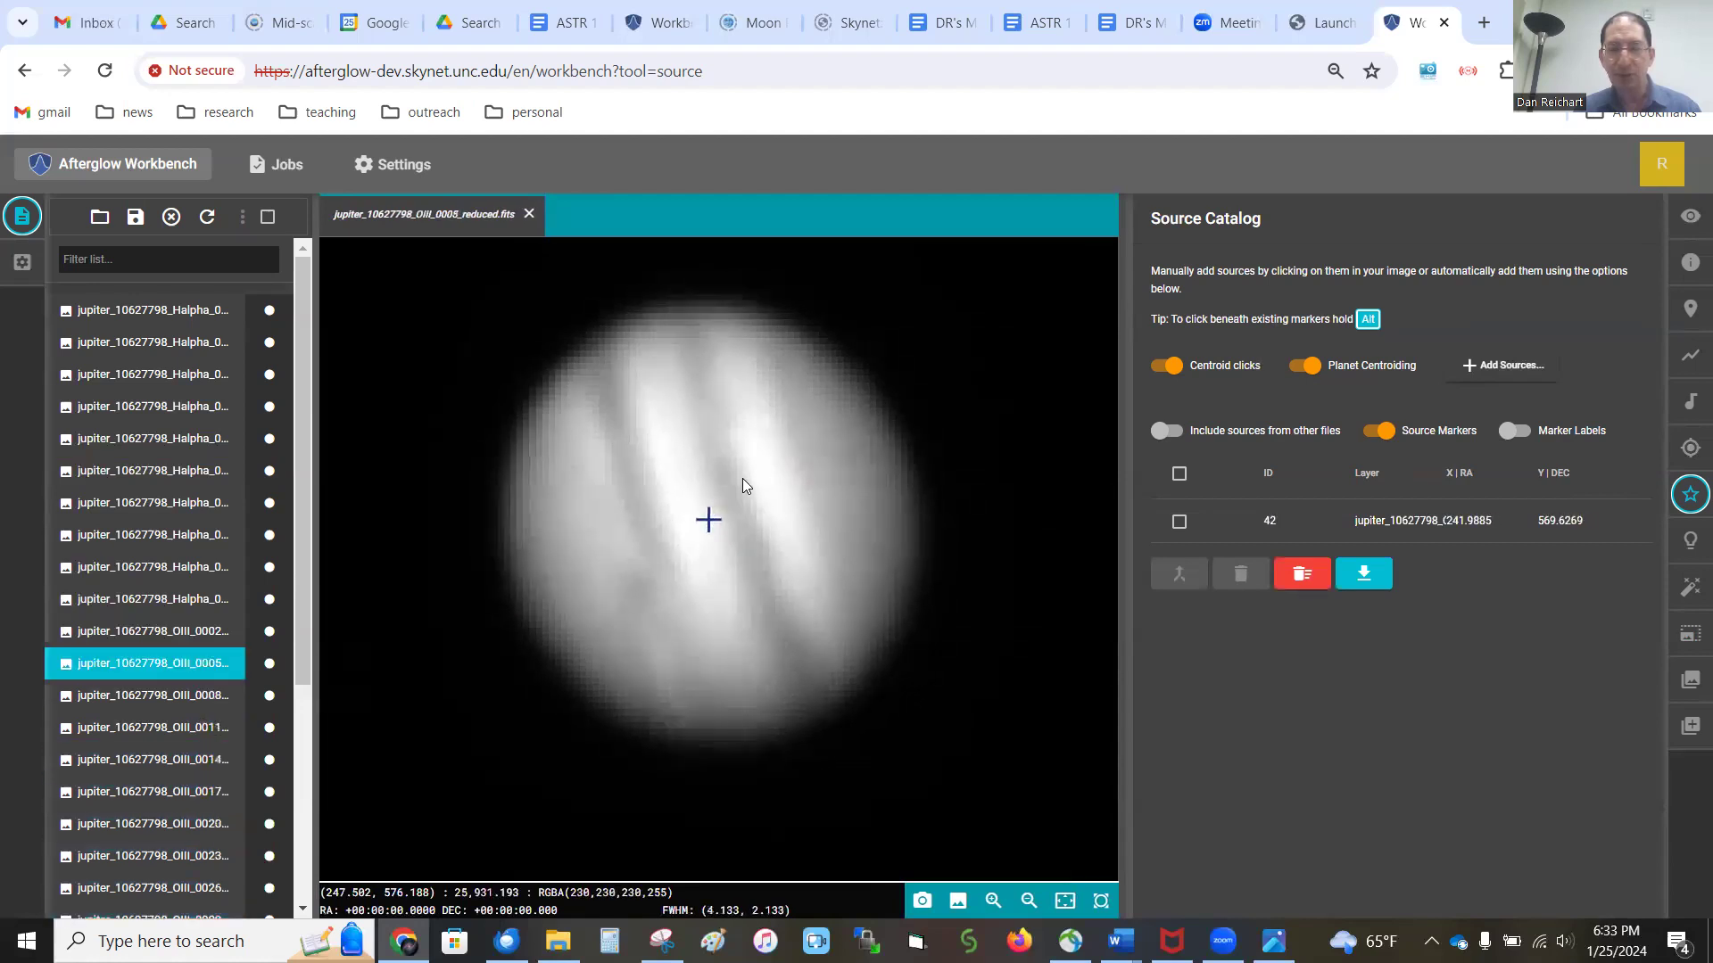
pyautogui.press('Up')
pyautogui.press('Up')
pyautogui.press('Up')
pyautogui.press('Up')
pyautogui.press('Up')
pyautogui.press('Up')
pyautogui.press('Up')
pyautogui.press('Up')
pyautogui.press('Up')
pyautogui.press('Up')
pyautogui.press('Up')
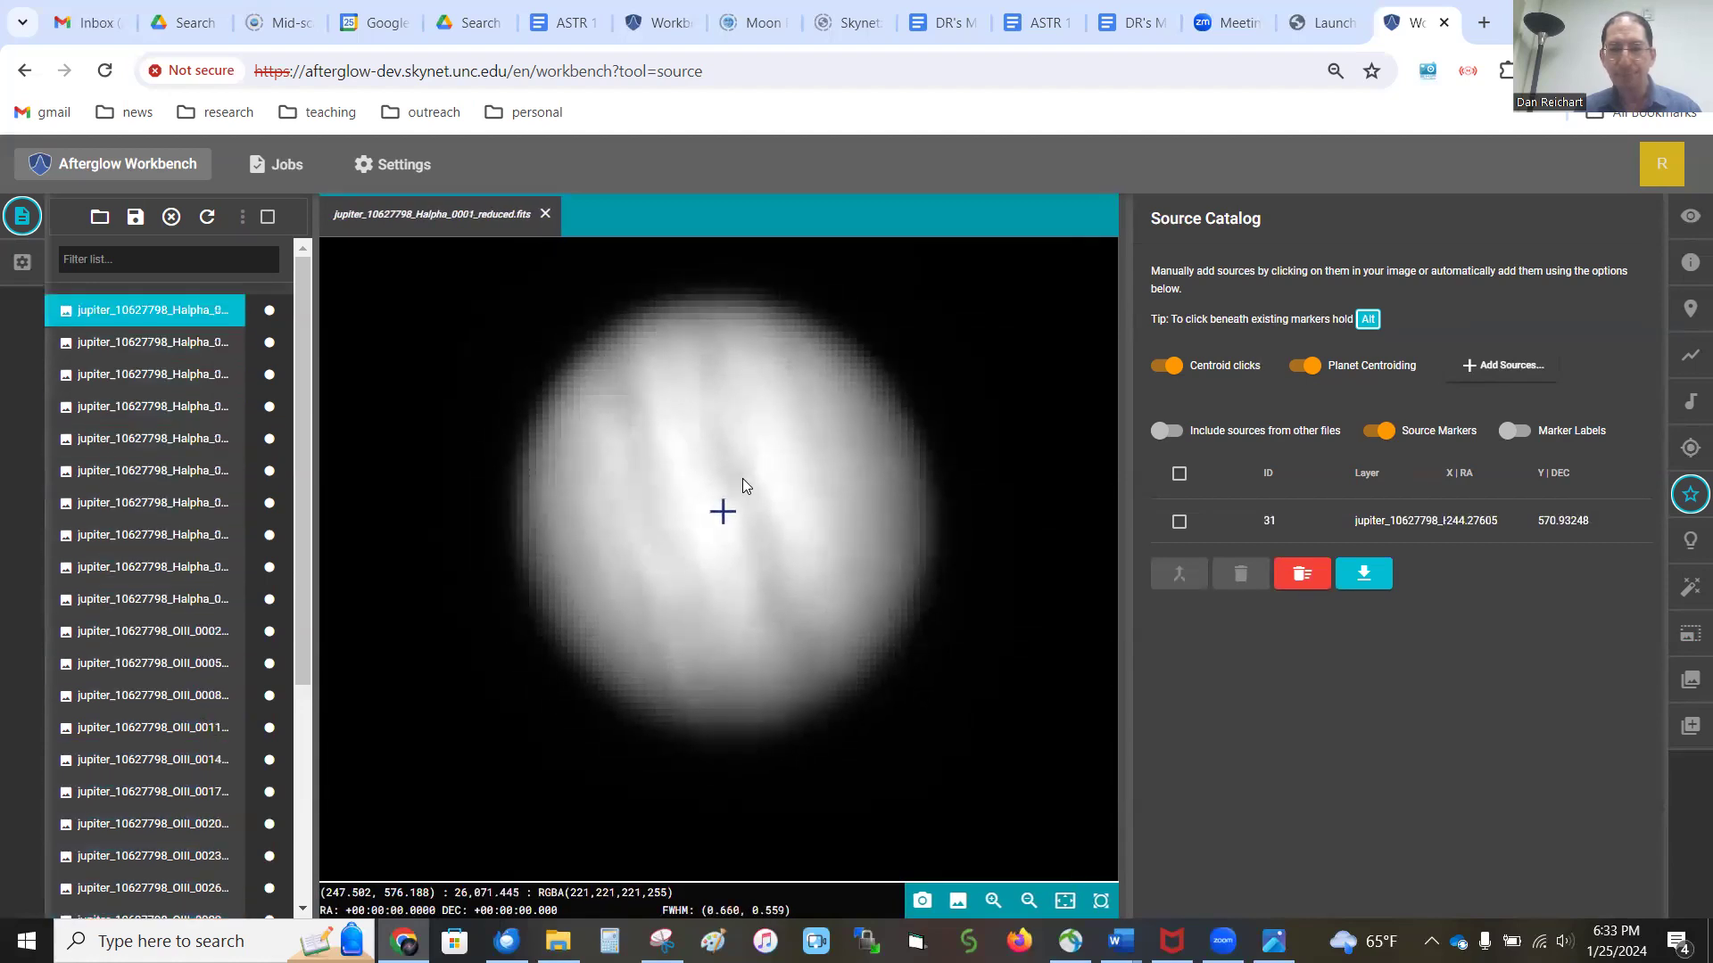
pyautogui.press('Down')
pyautogui.press('Down')
pyautogui.press('Down')
pyautogui.press('Down')
pyautogui.press('Down')
pyautogui.press('Down')
pyautogui.press('Down')
pyautogui.press('Down')
pyautogui.press('Down')
pyautogui.press('Down')
pyautogui.press('Down')
pyautogui.press('Down')
pyautogui.press('Down')
pyautogui.press('Down')
pyautogui.press('Down')
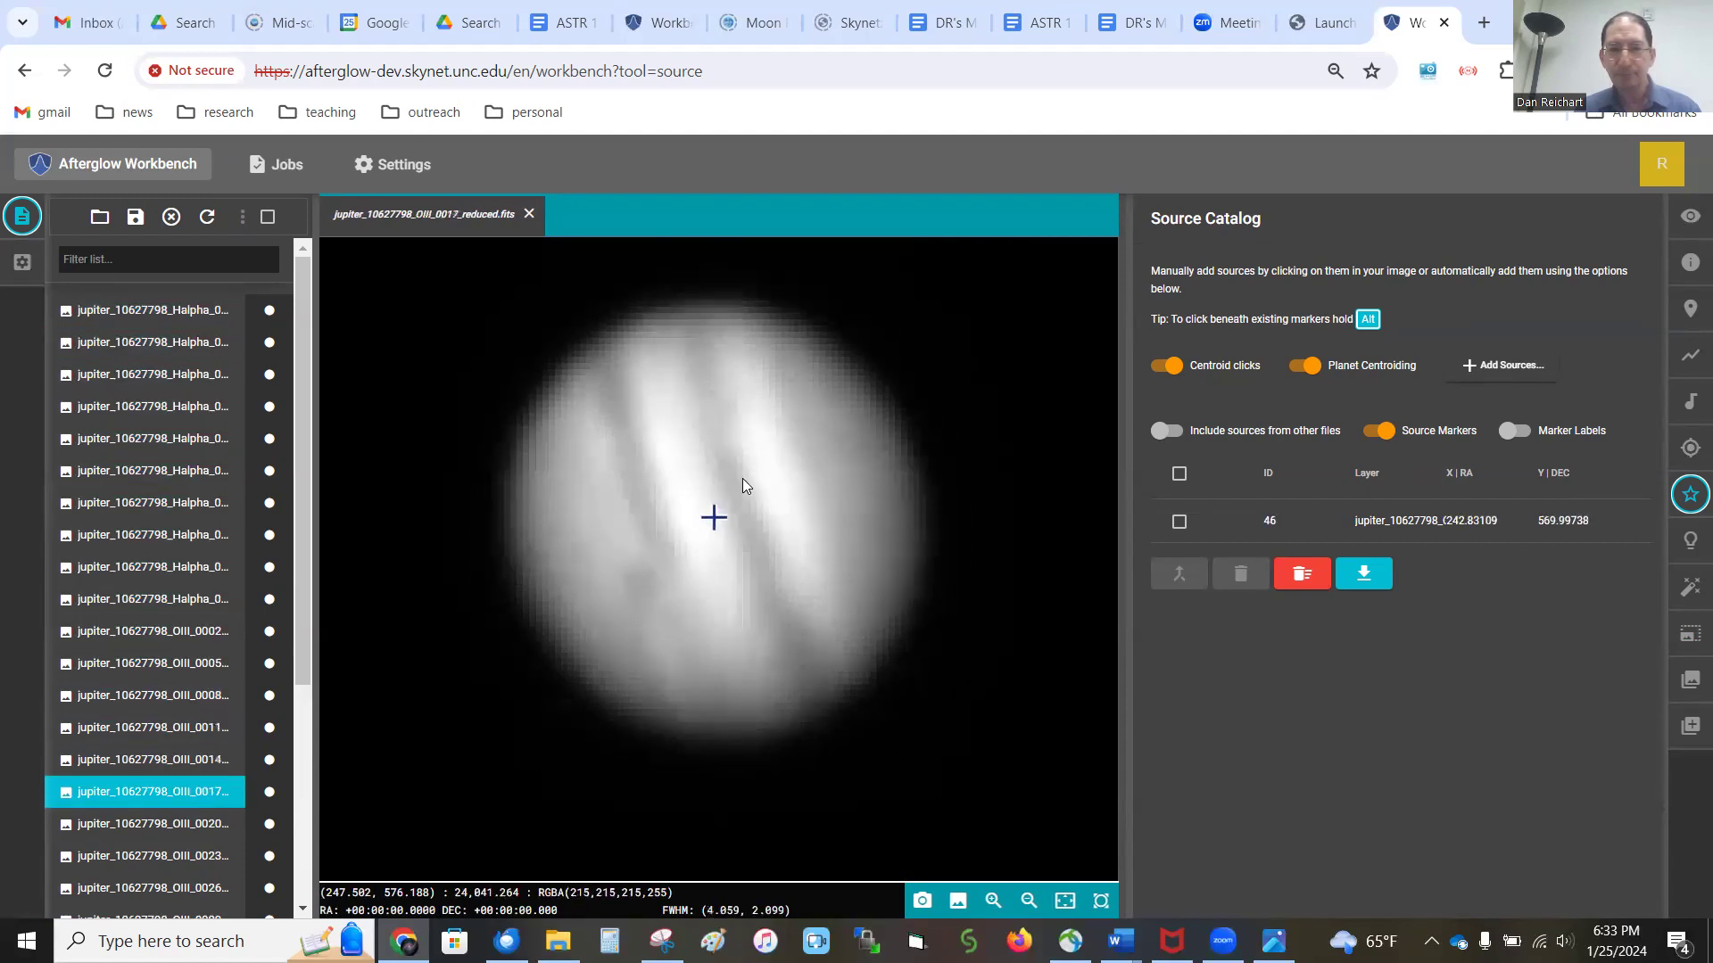
pyautogui.press('Down')
pyautogui.press('Down')
pyautogui.press('Down')
pyautogui.press('Down')
pyautogui.press('Down')
pyautogui.press('Down')
pyautogui.press('Down')
pyautogui.press('Down')
pyautogui.press('Down')
pyautogui.press('Down')
pyautogui.press('Down')
pyautogui.press('Down')
pyautogui.press('Down')
pyautogui.press('Down')
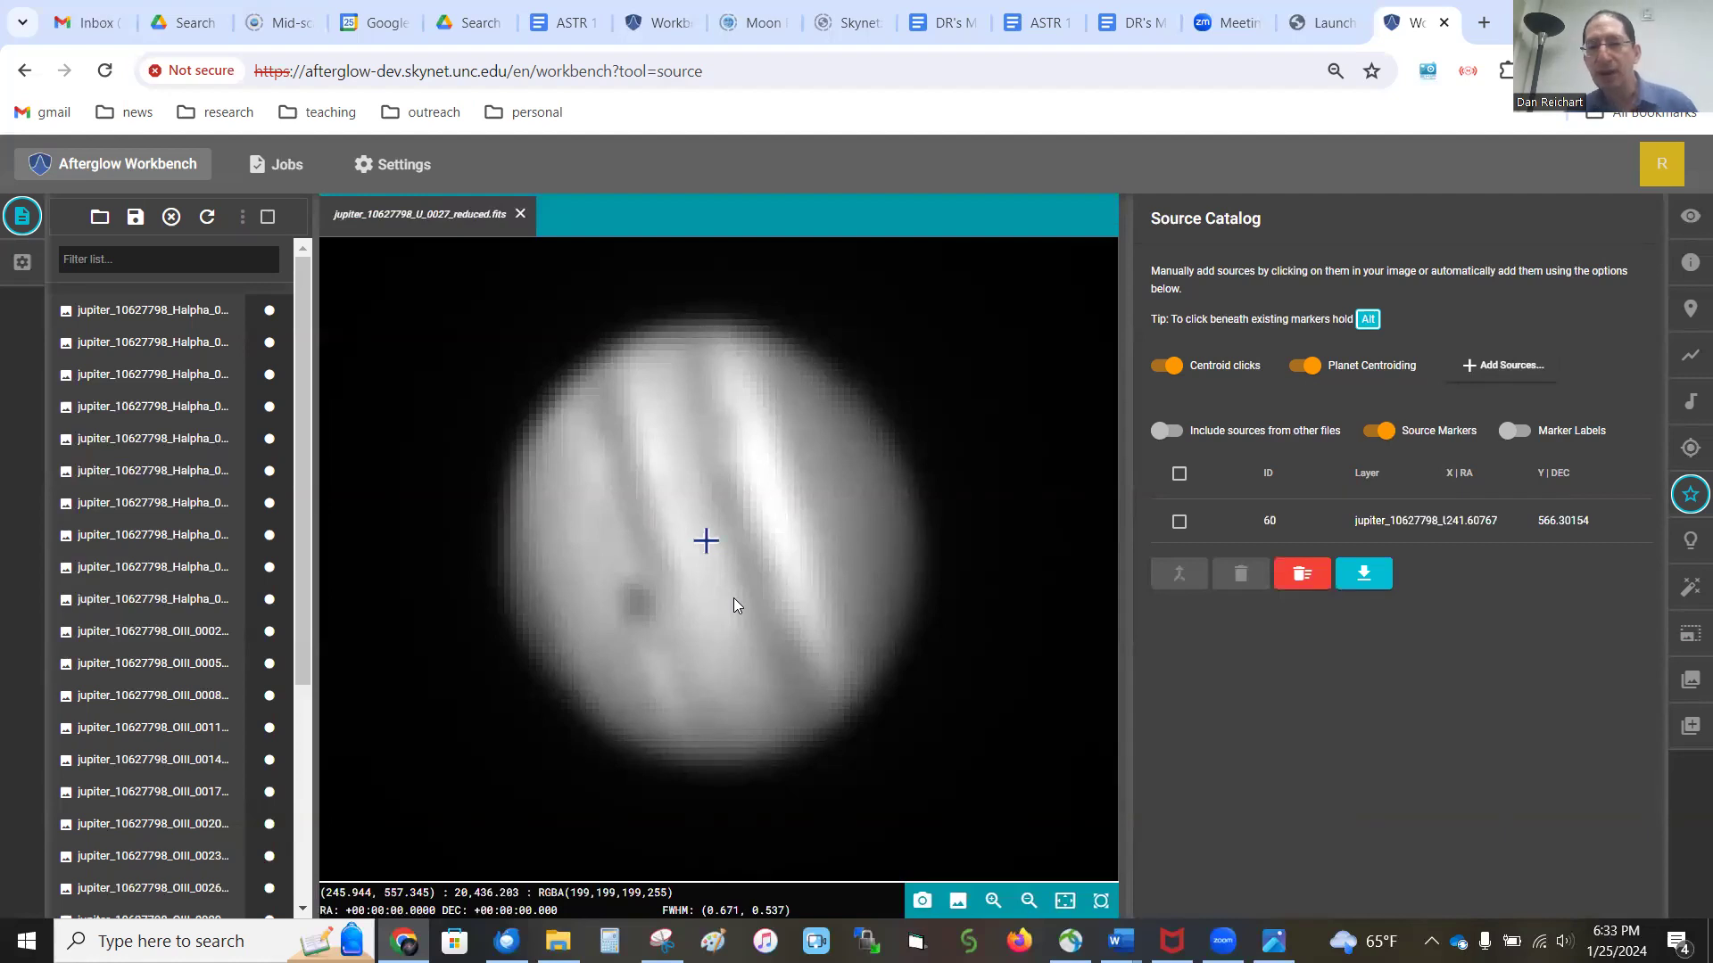
# Step: Mark Jupiter's centre a second time in U_0027 and select all sources, including those from other files
pyautogui.click(779, 612)
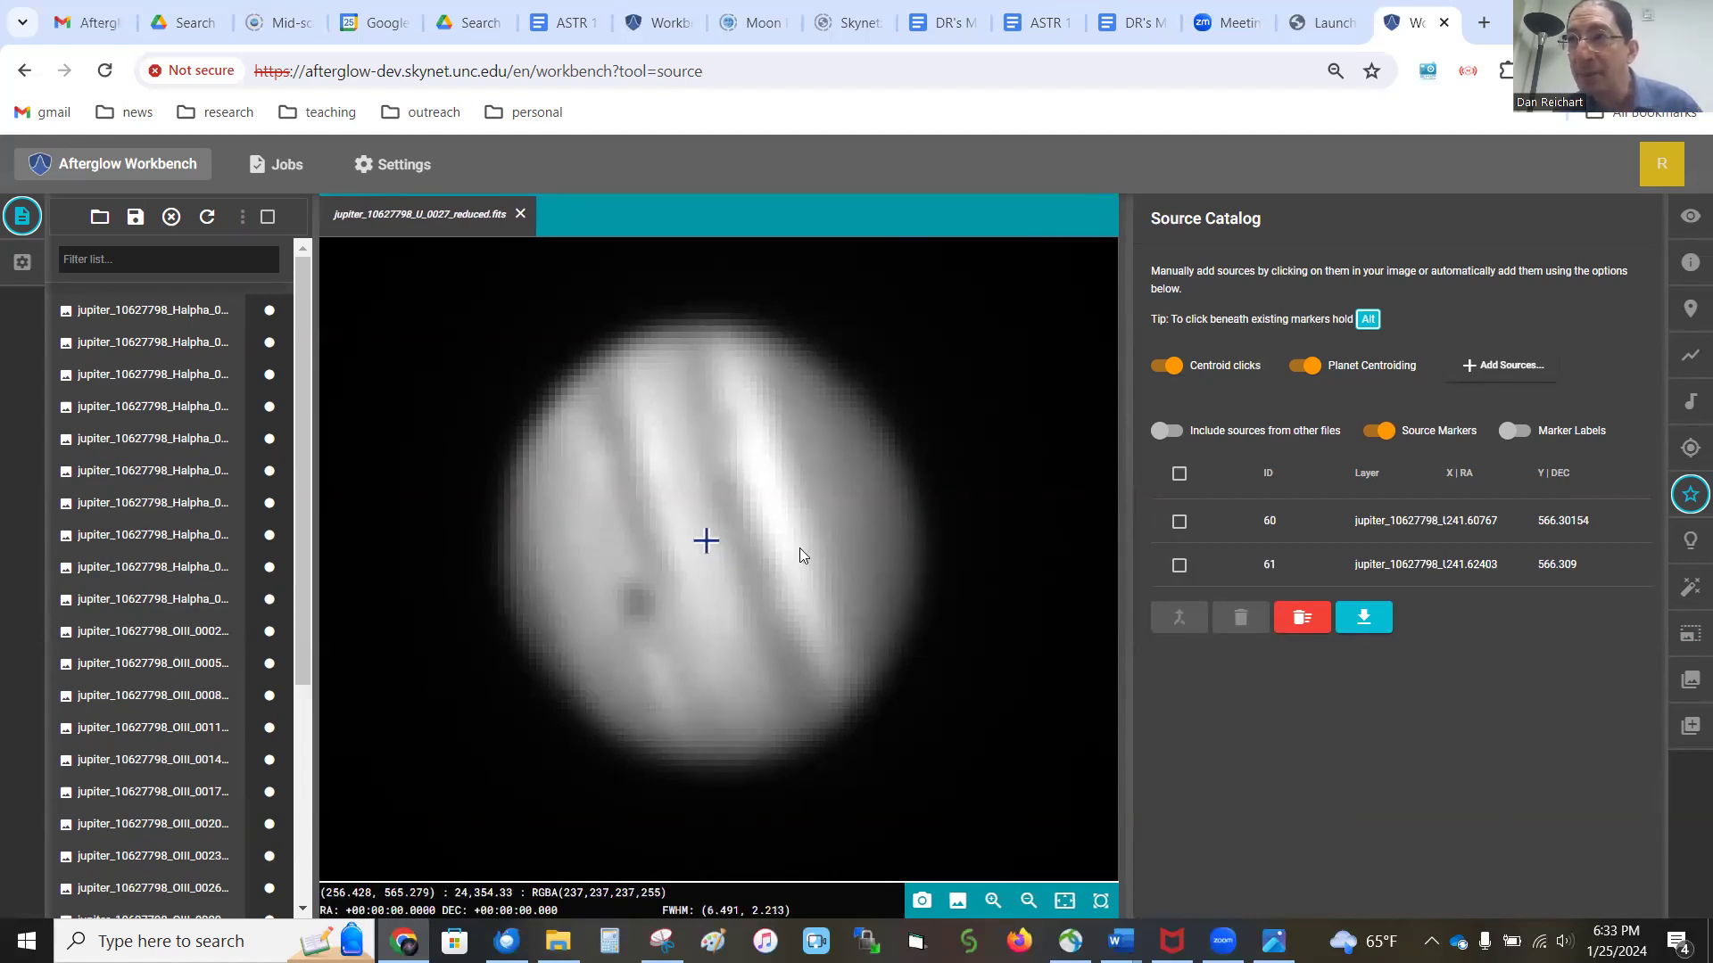
pyautogui.click(1167, 431)
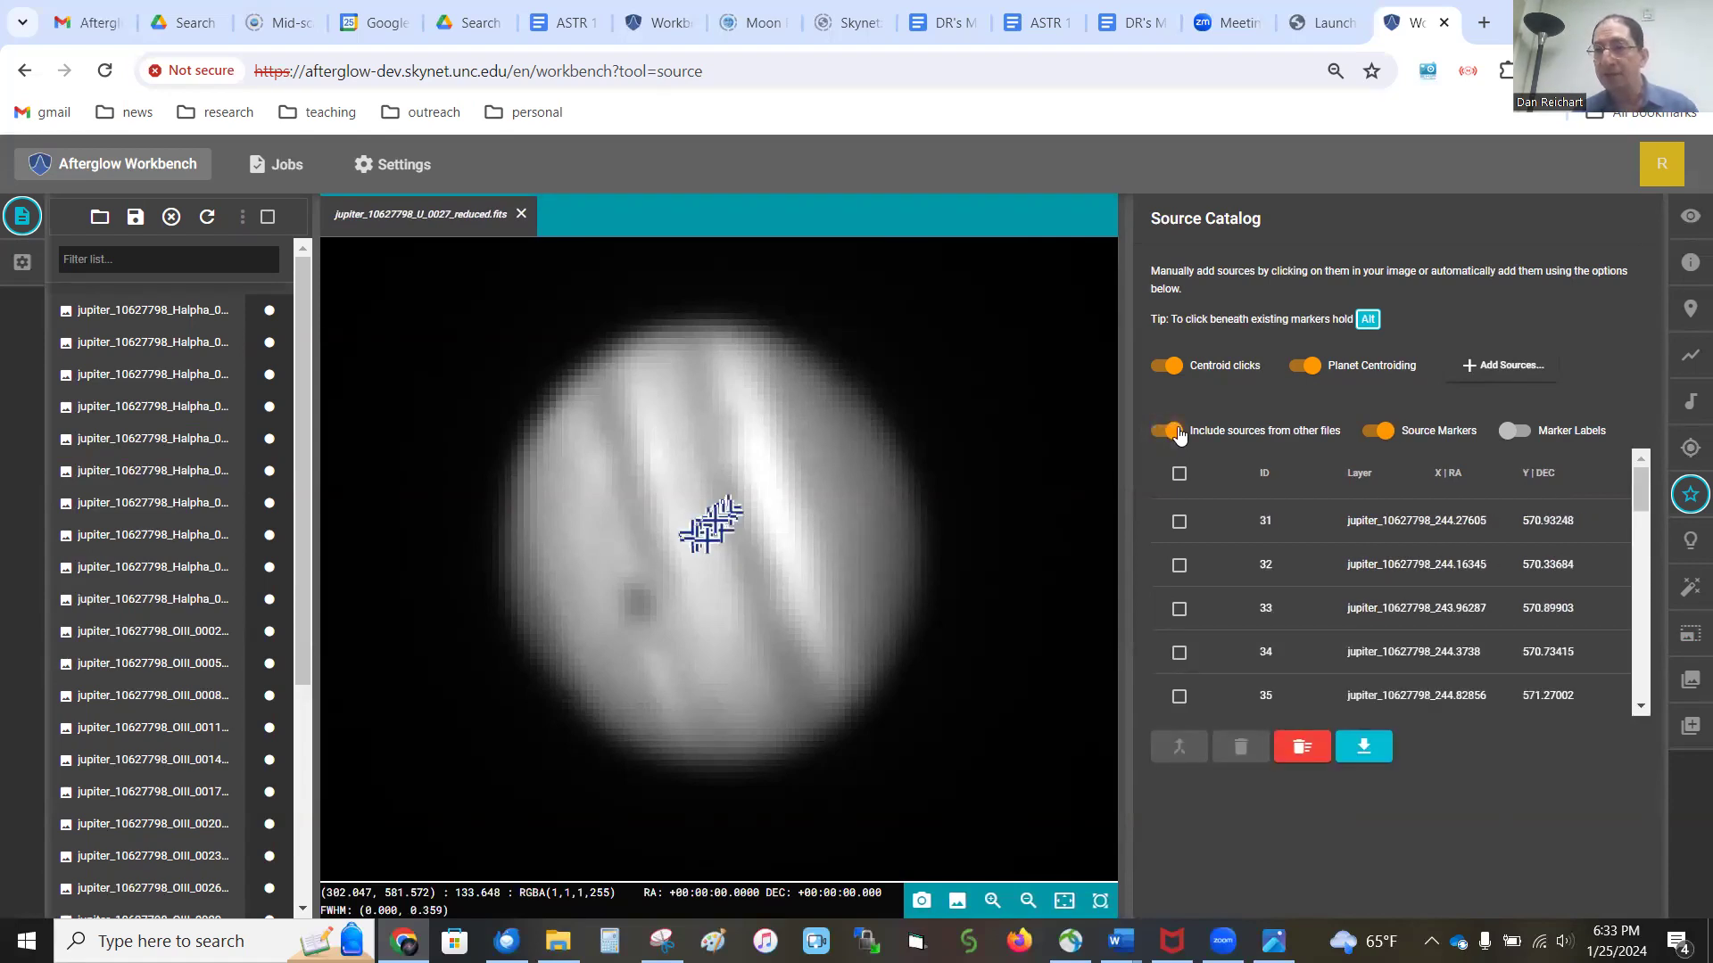
pyautogui.click(1179, 473)
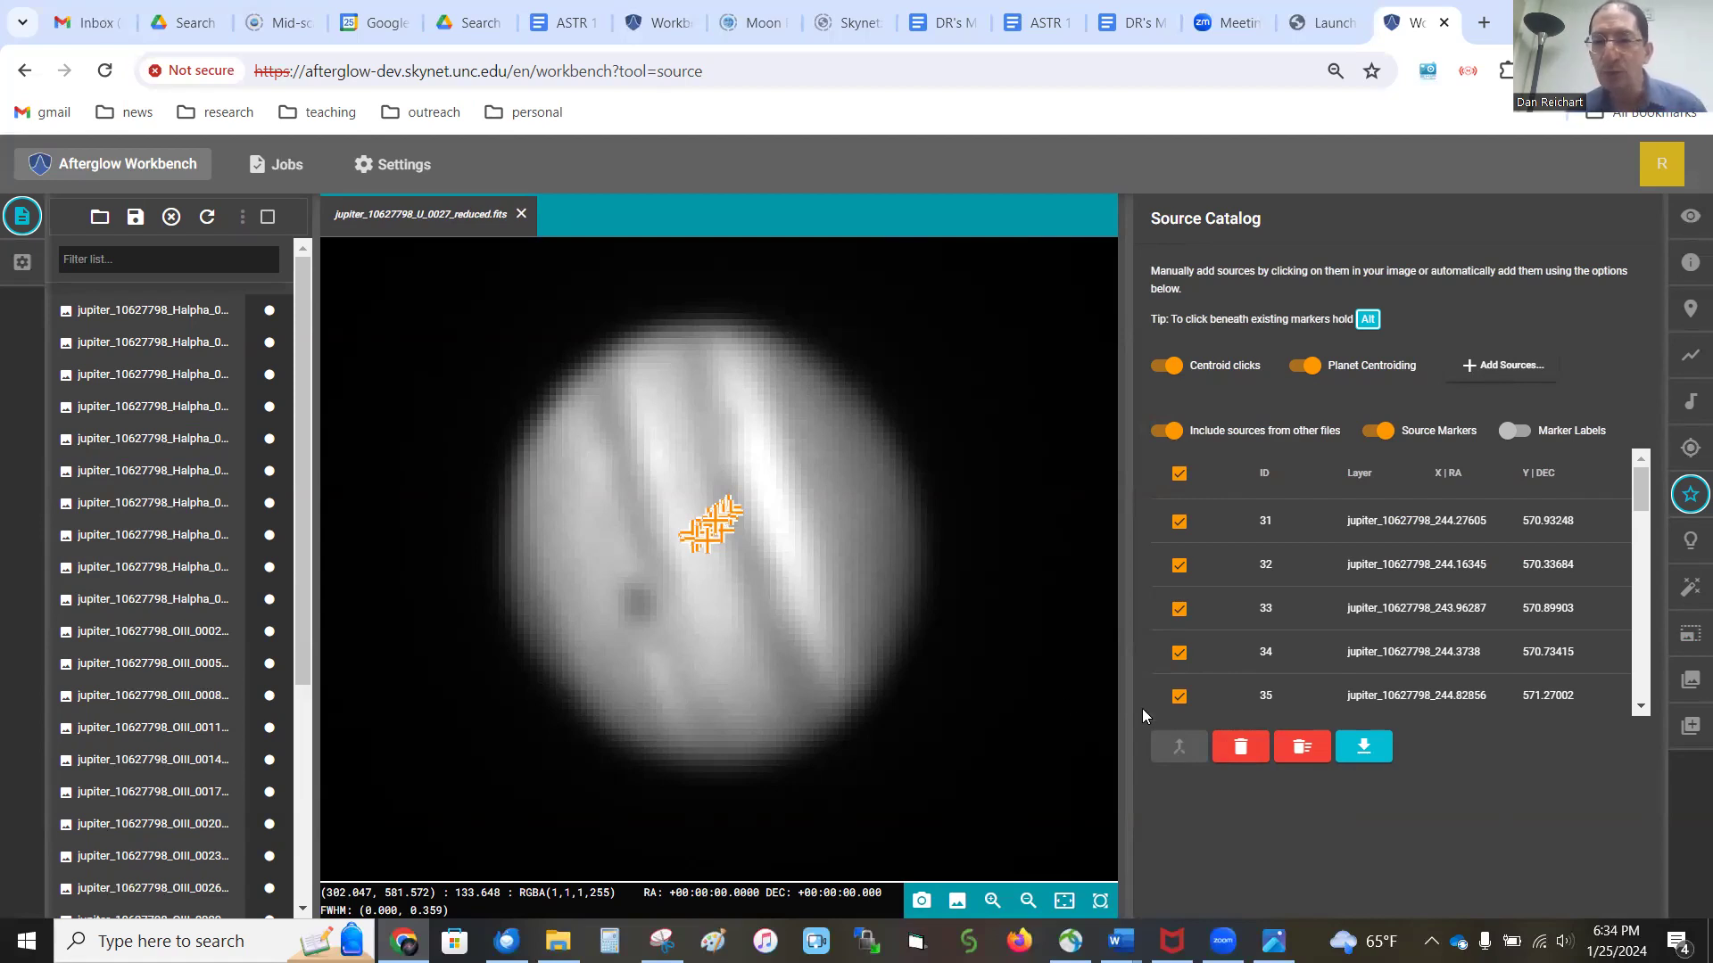
pyautogui.scroll(-10, 1455, 628)
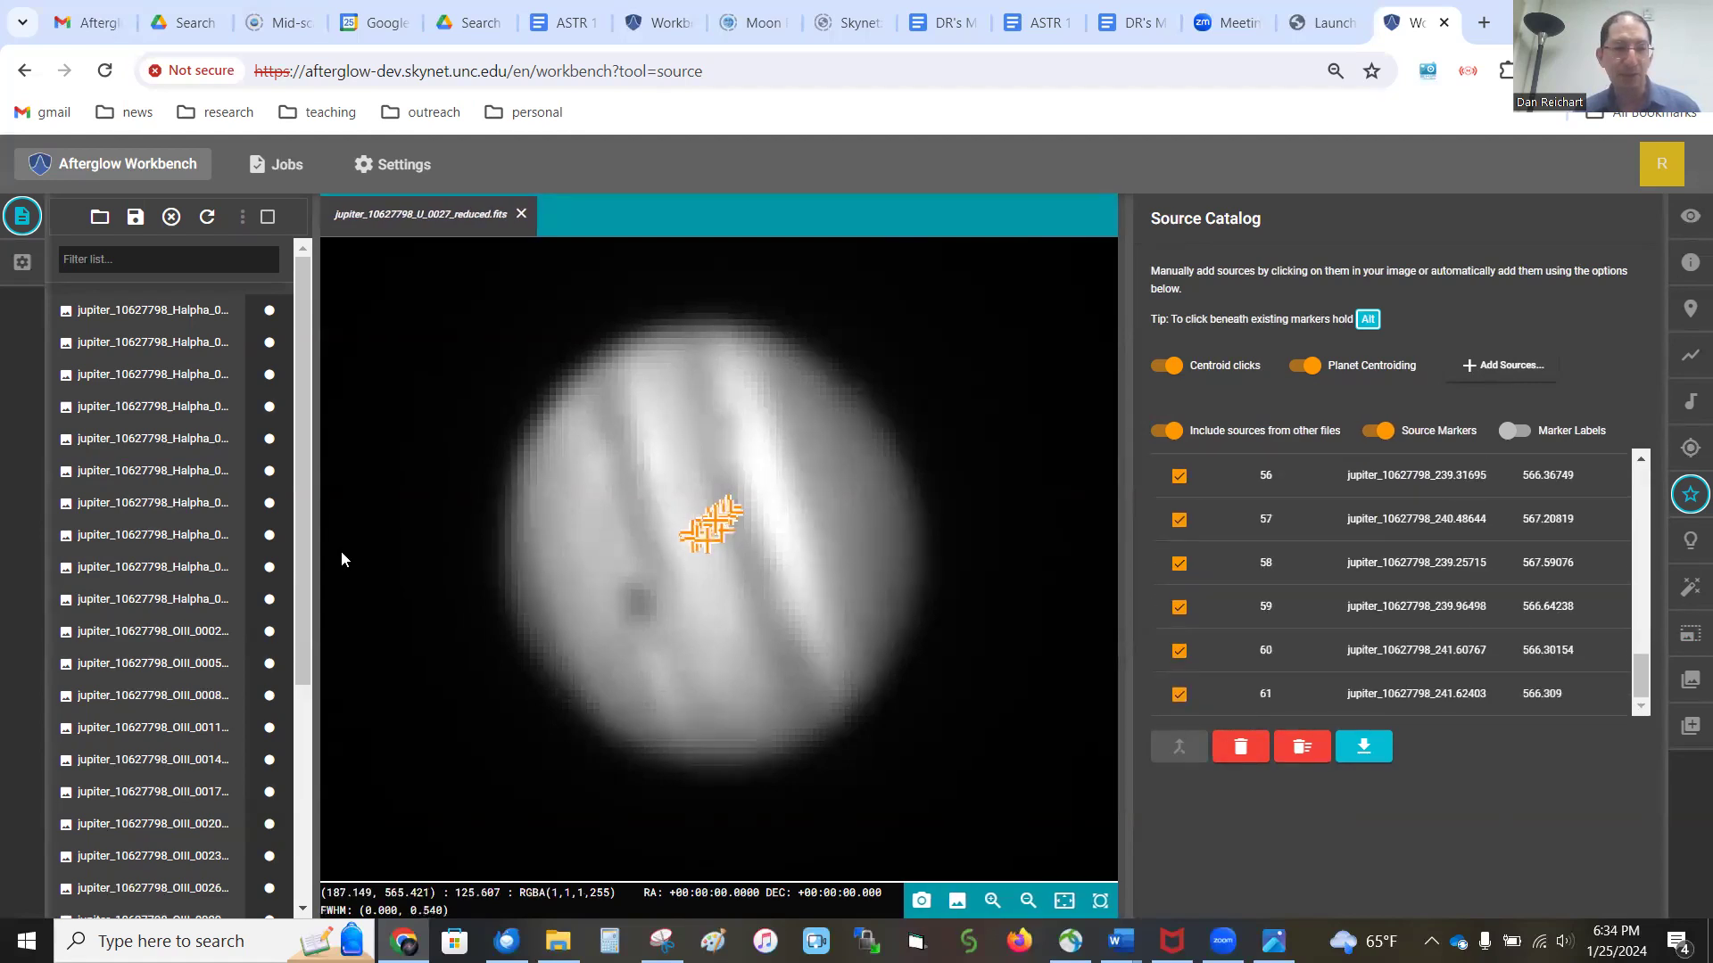
pyautogui.scroll(-4, 206, 589)
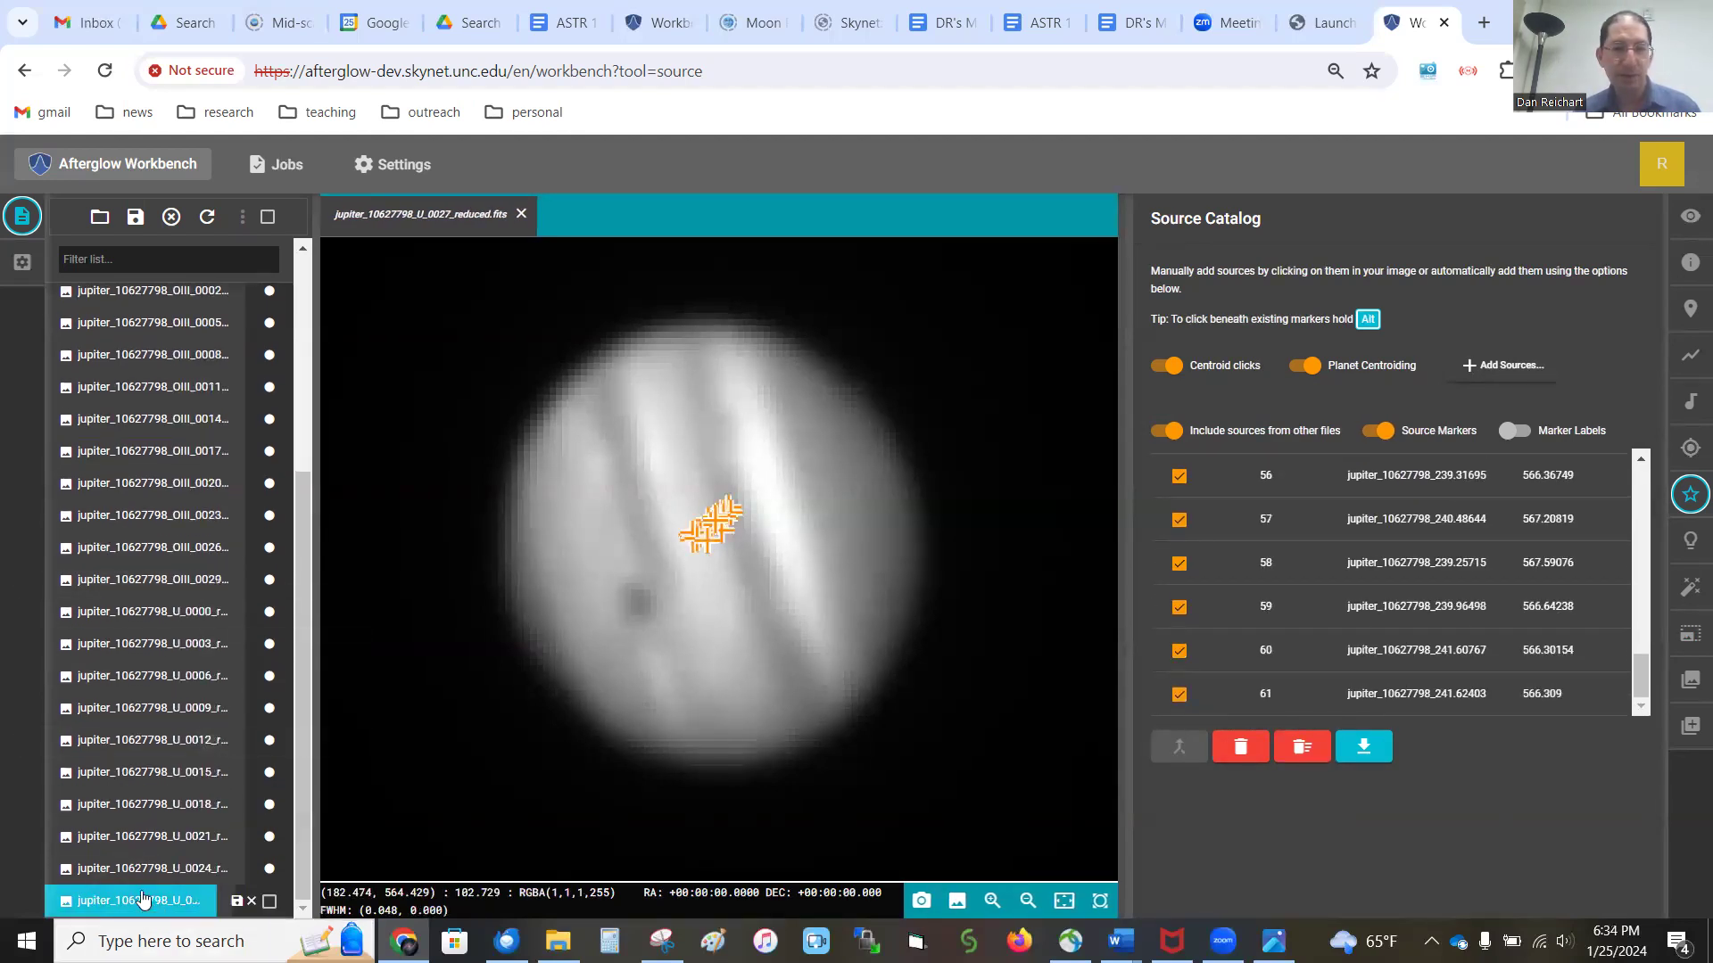
# Step: Exclude sources from other files, delete both U_0027 sources and mark Jupiter's centre there once more
pyautogui.click(1171, 431)
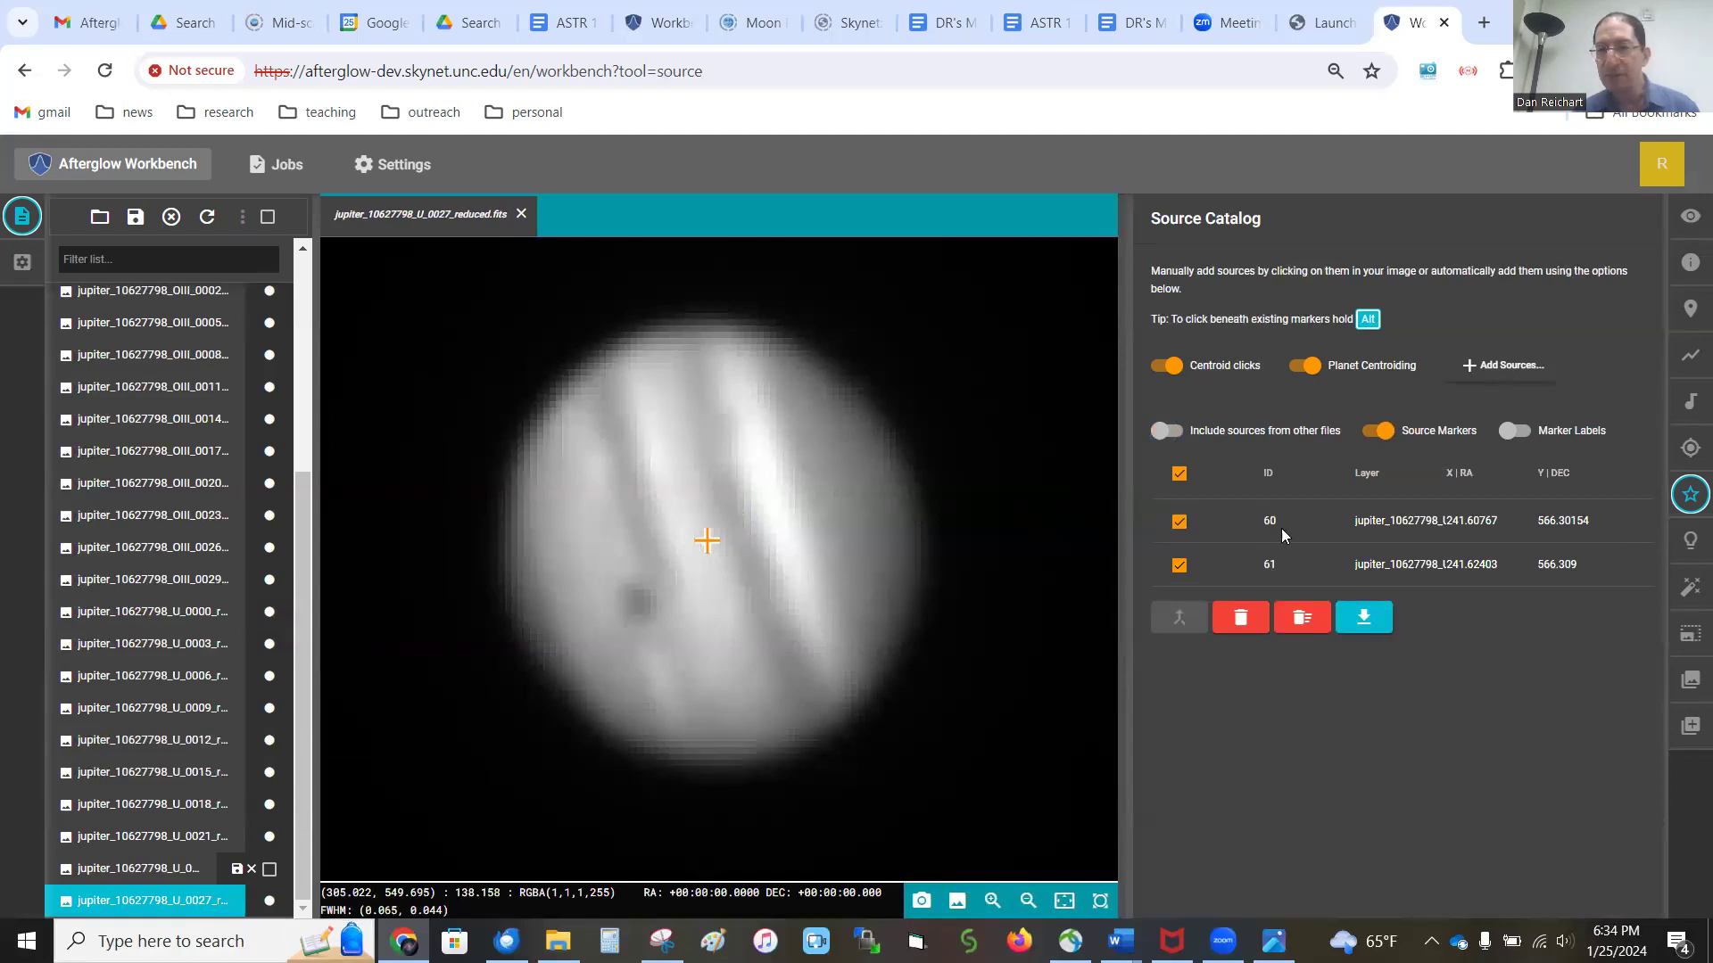
pyautogui.click(1238, 617)
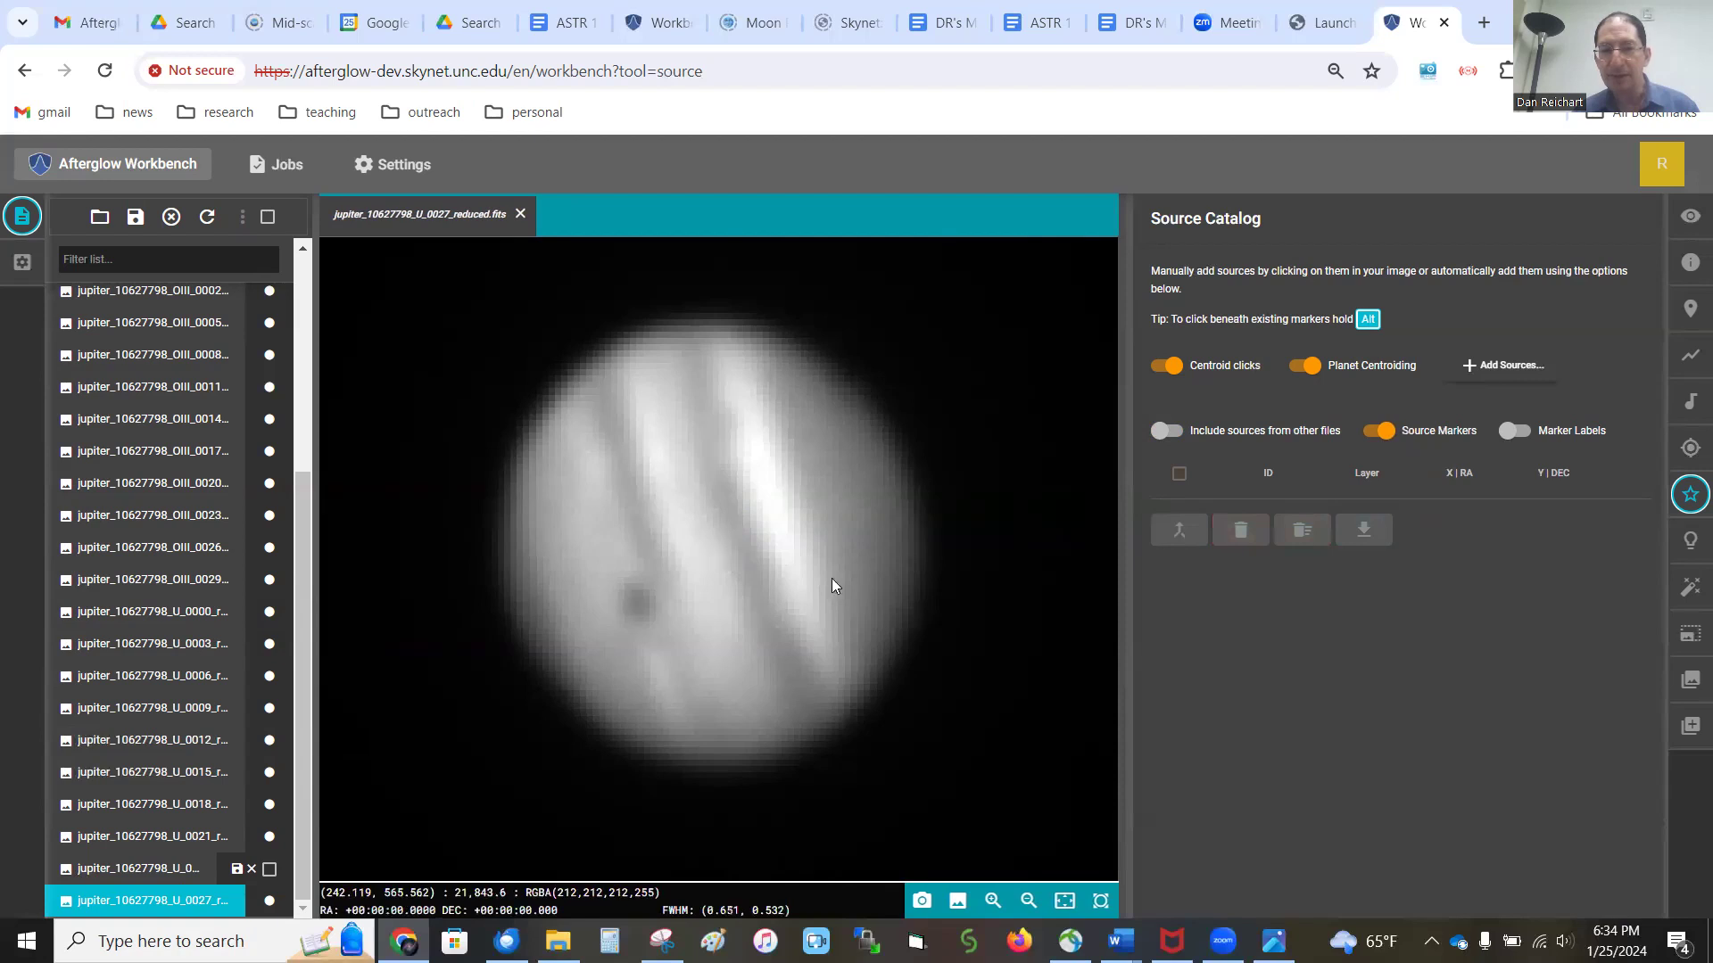
pyautogui.click(877, 595)
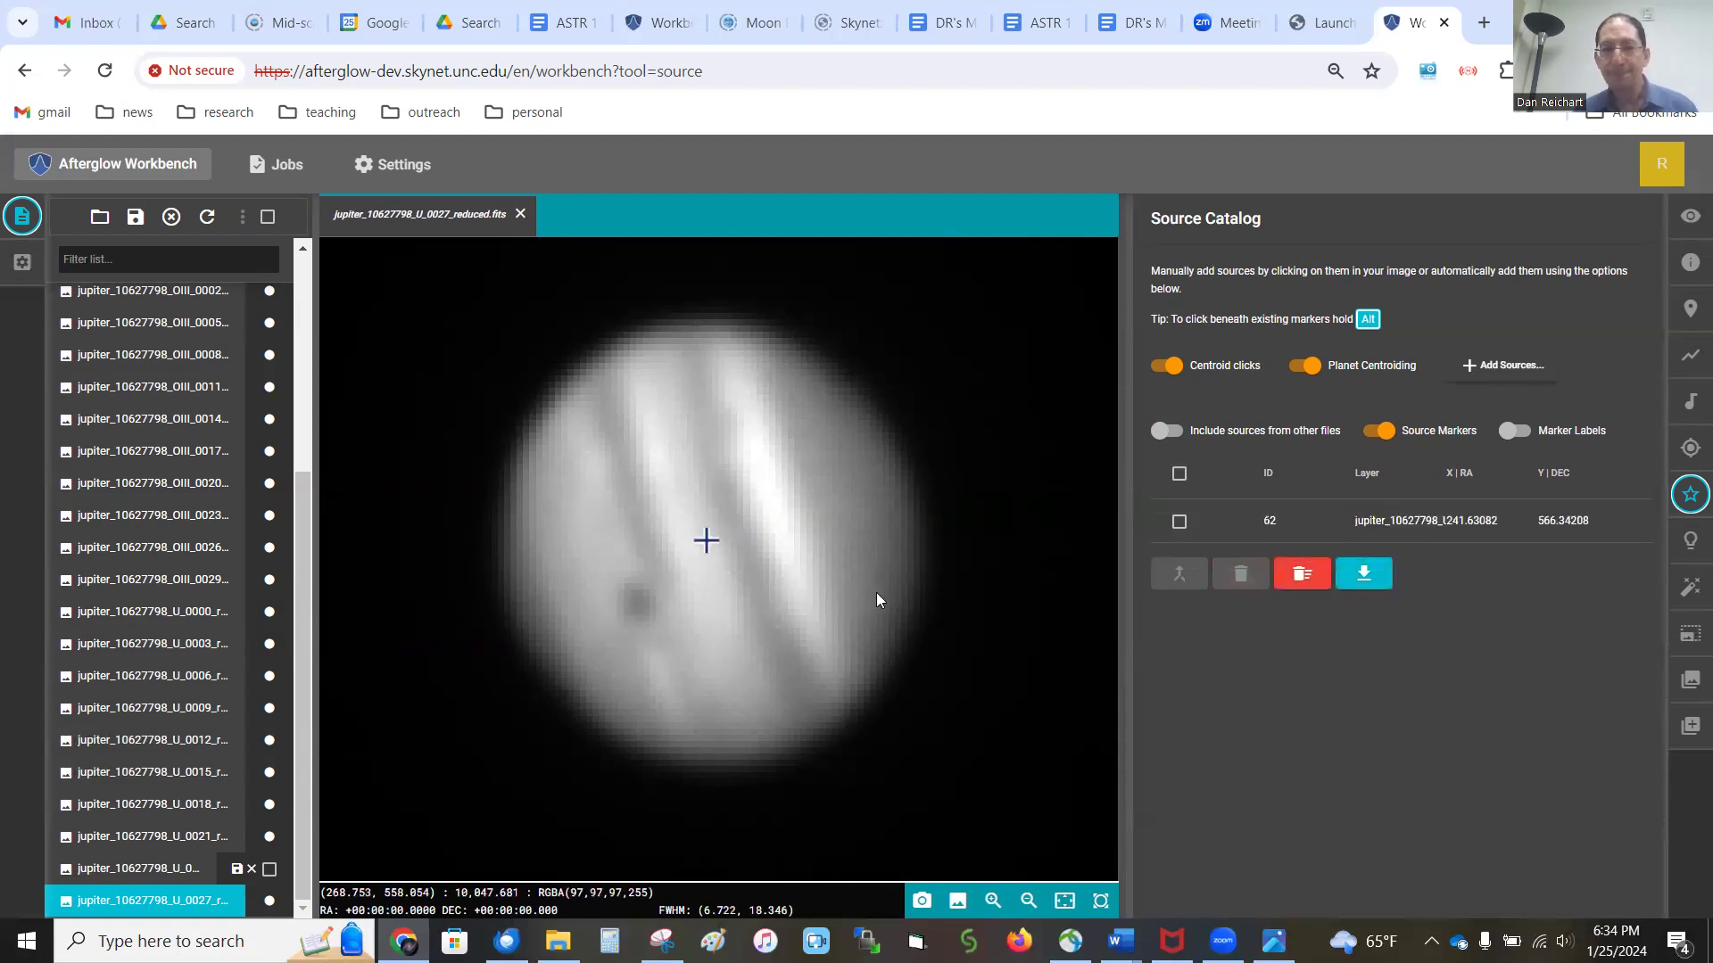
# Step: Include sources from other files, select them all and merge them under the label jupiter, with images not aligned/registered as the reason
pyautogui.click(1167, 431)
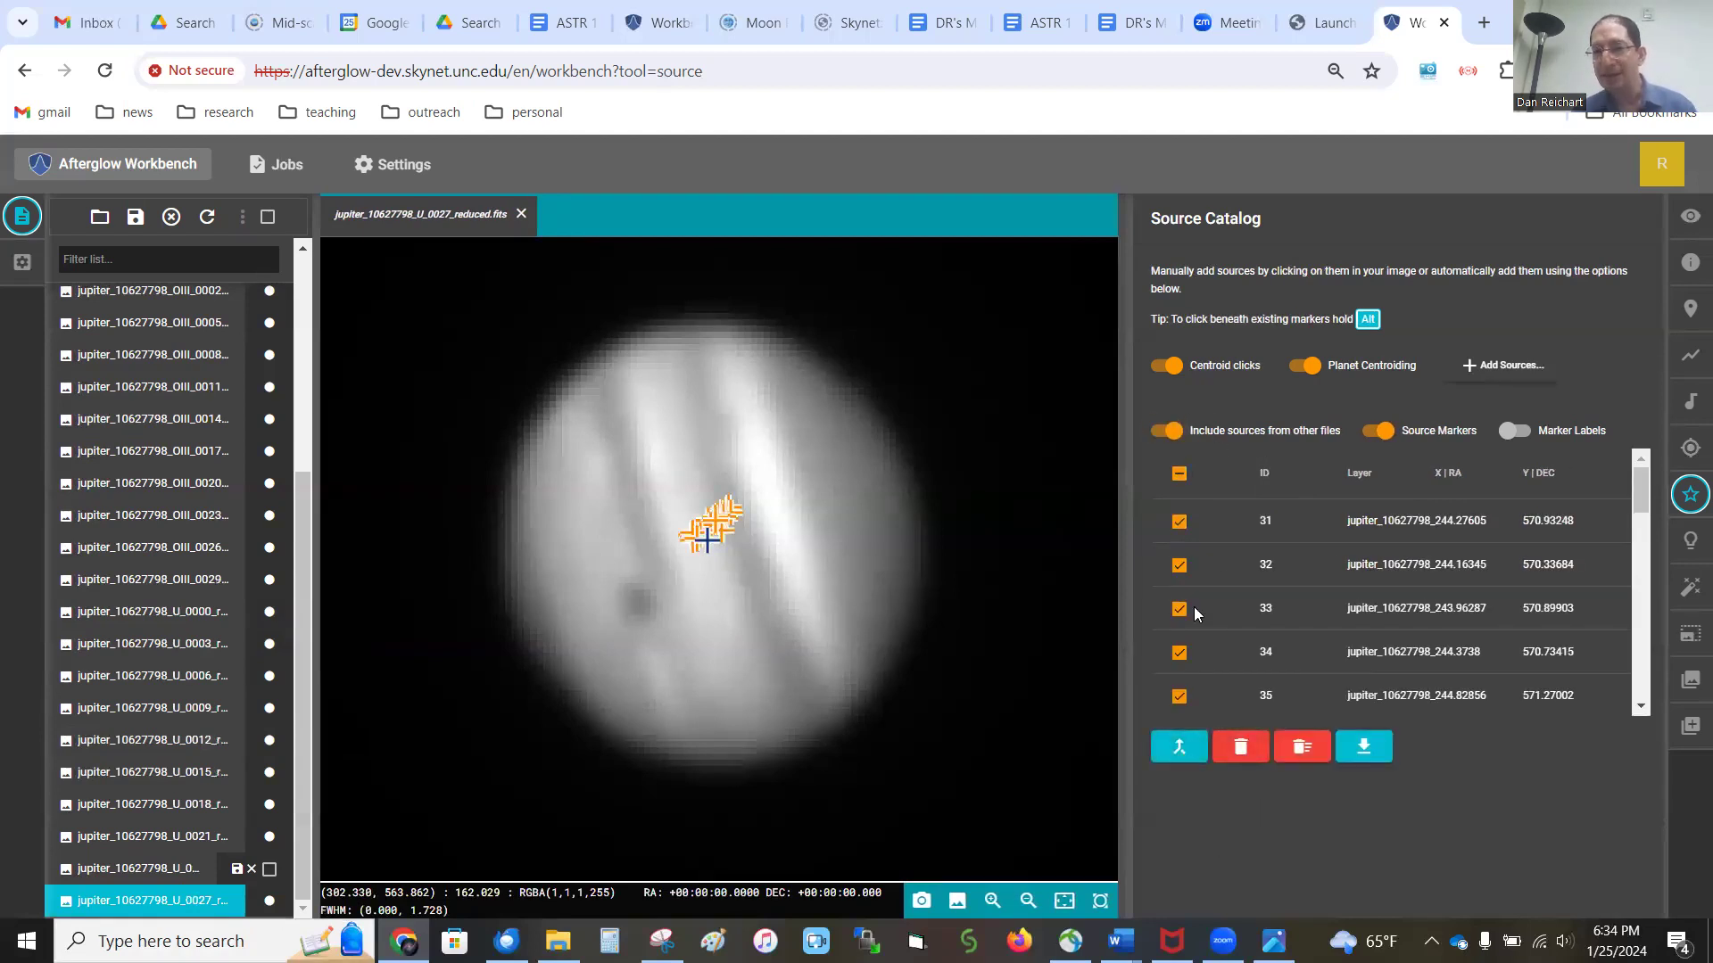
pyautogui.click(1180, 475)
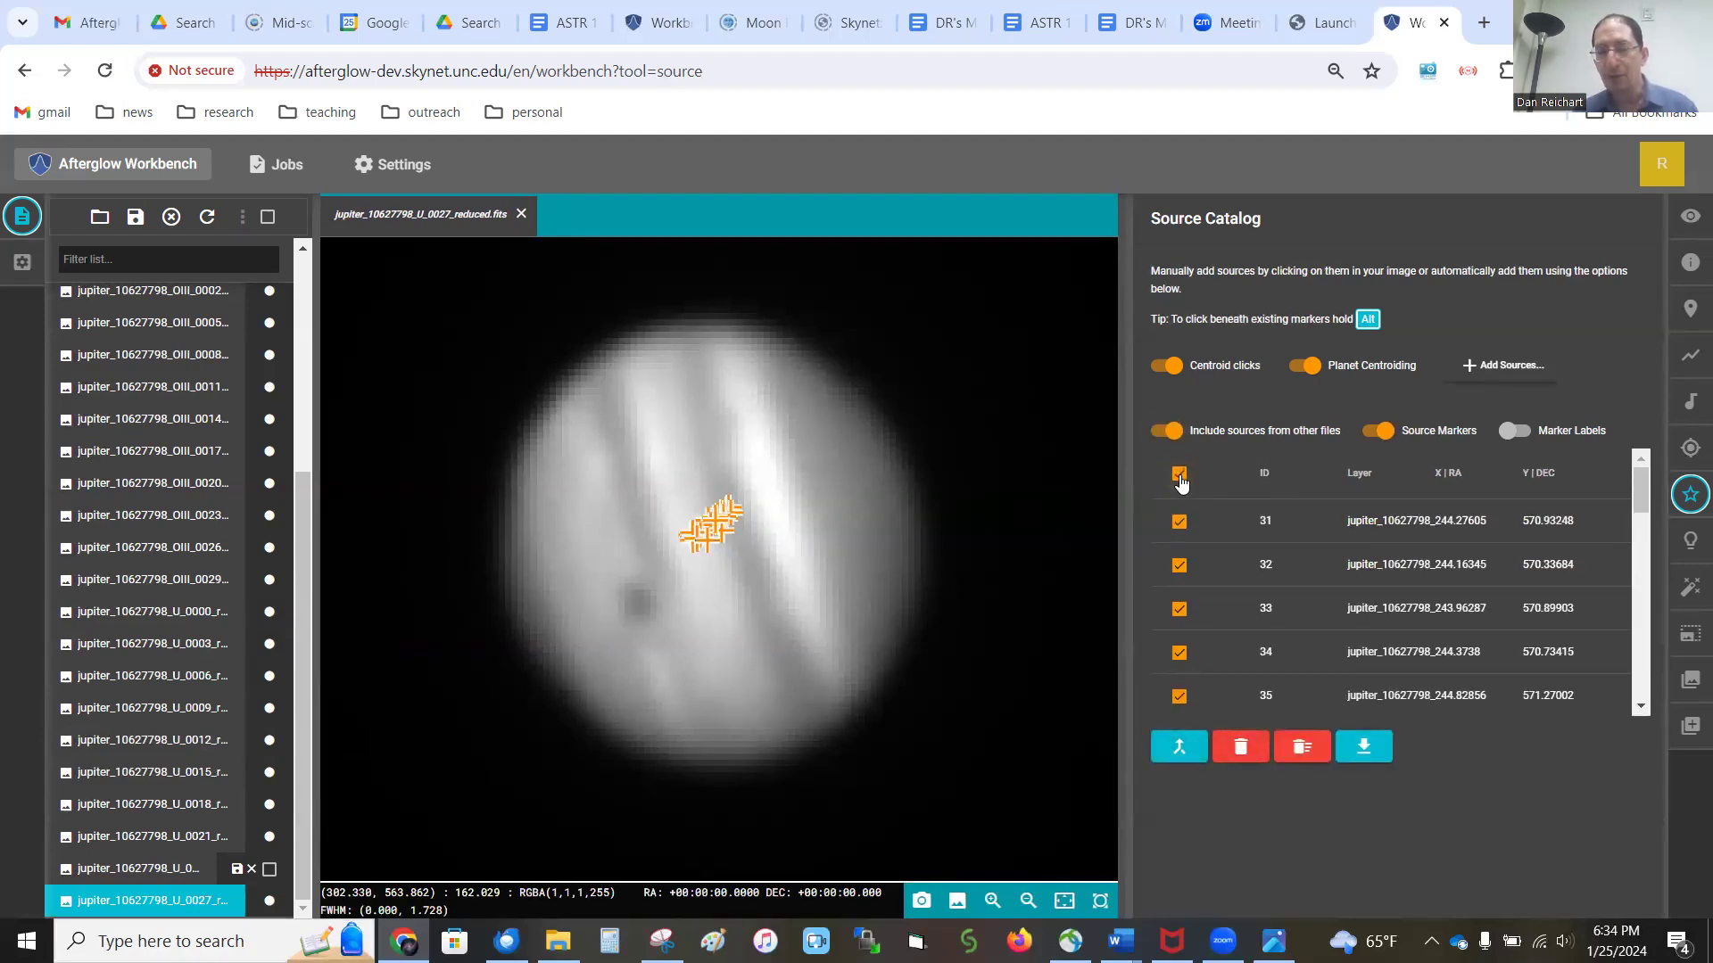
pyautogui.scroll(-10, 1293, 634)
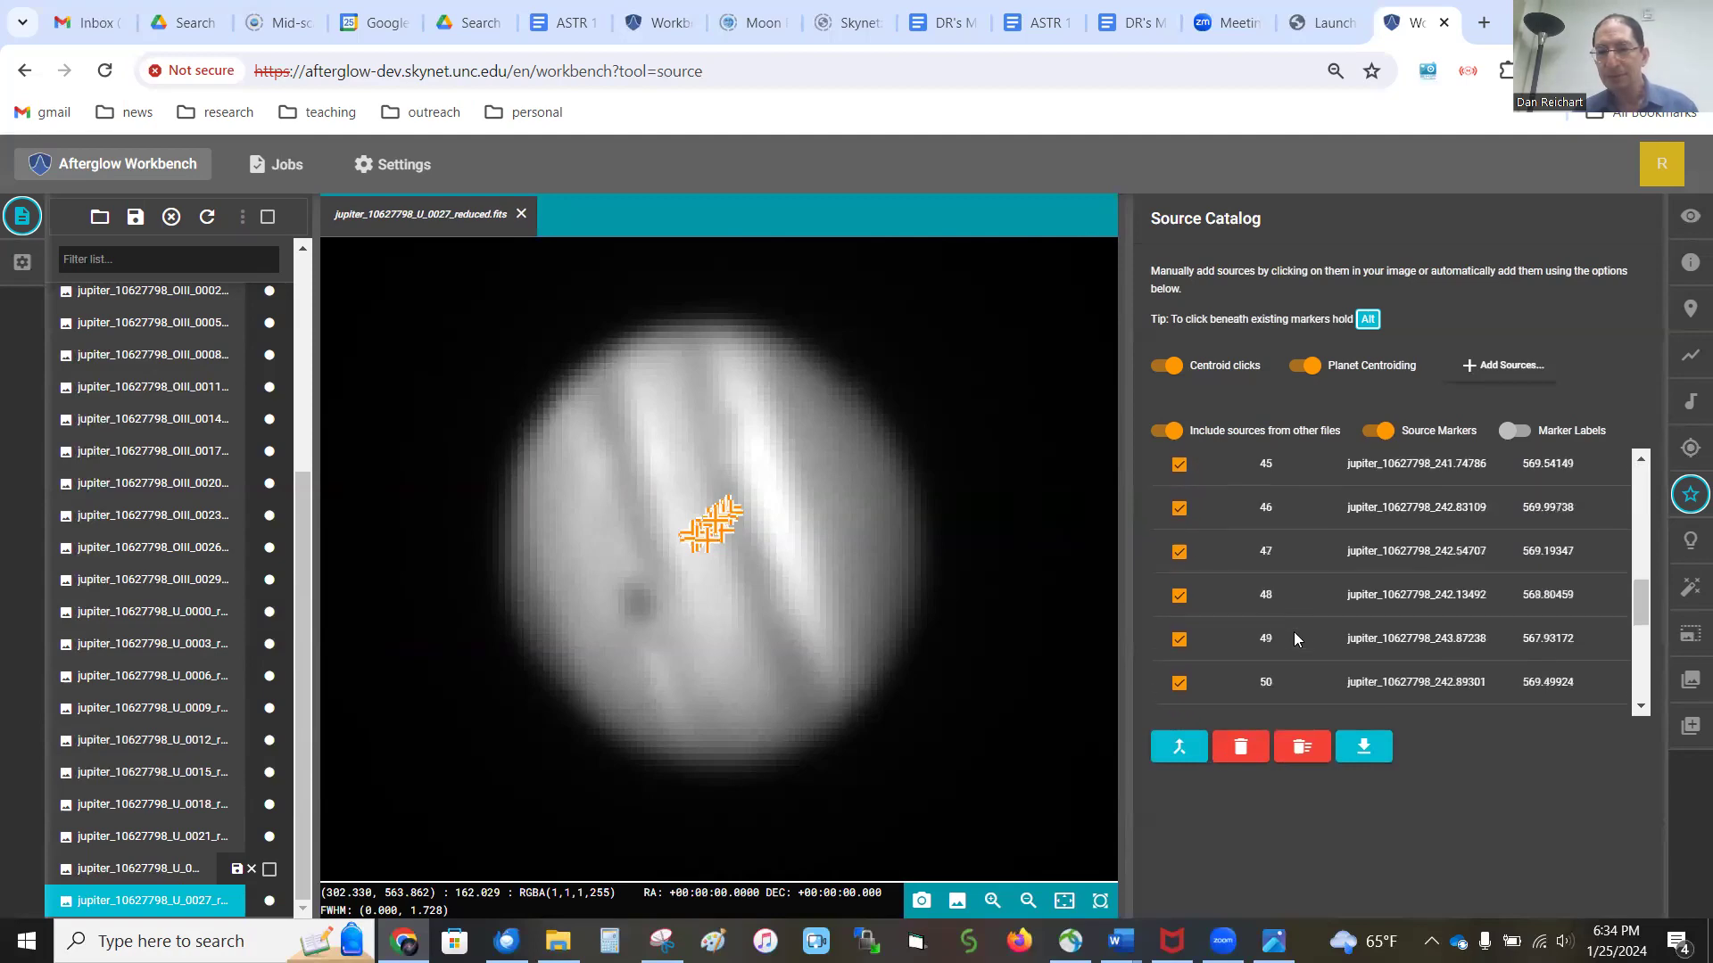
pyautogui.click(1178, 746)
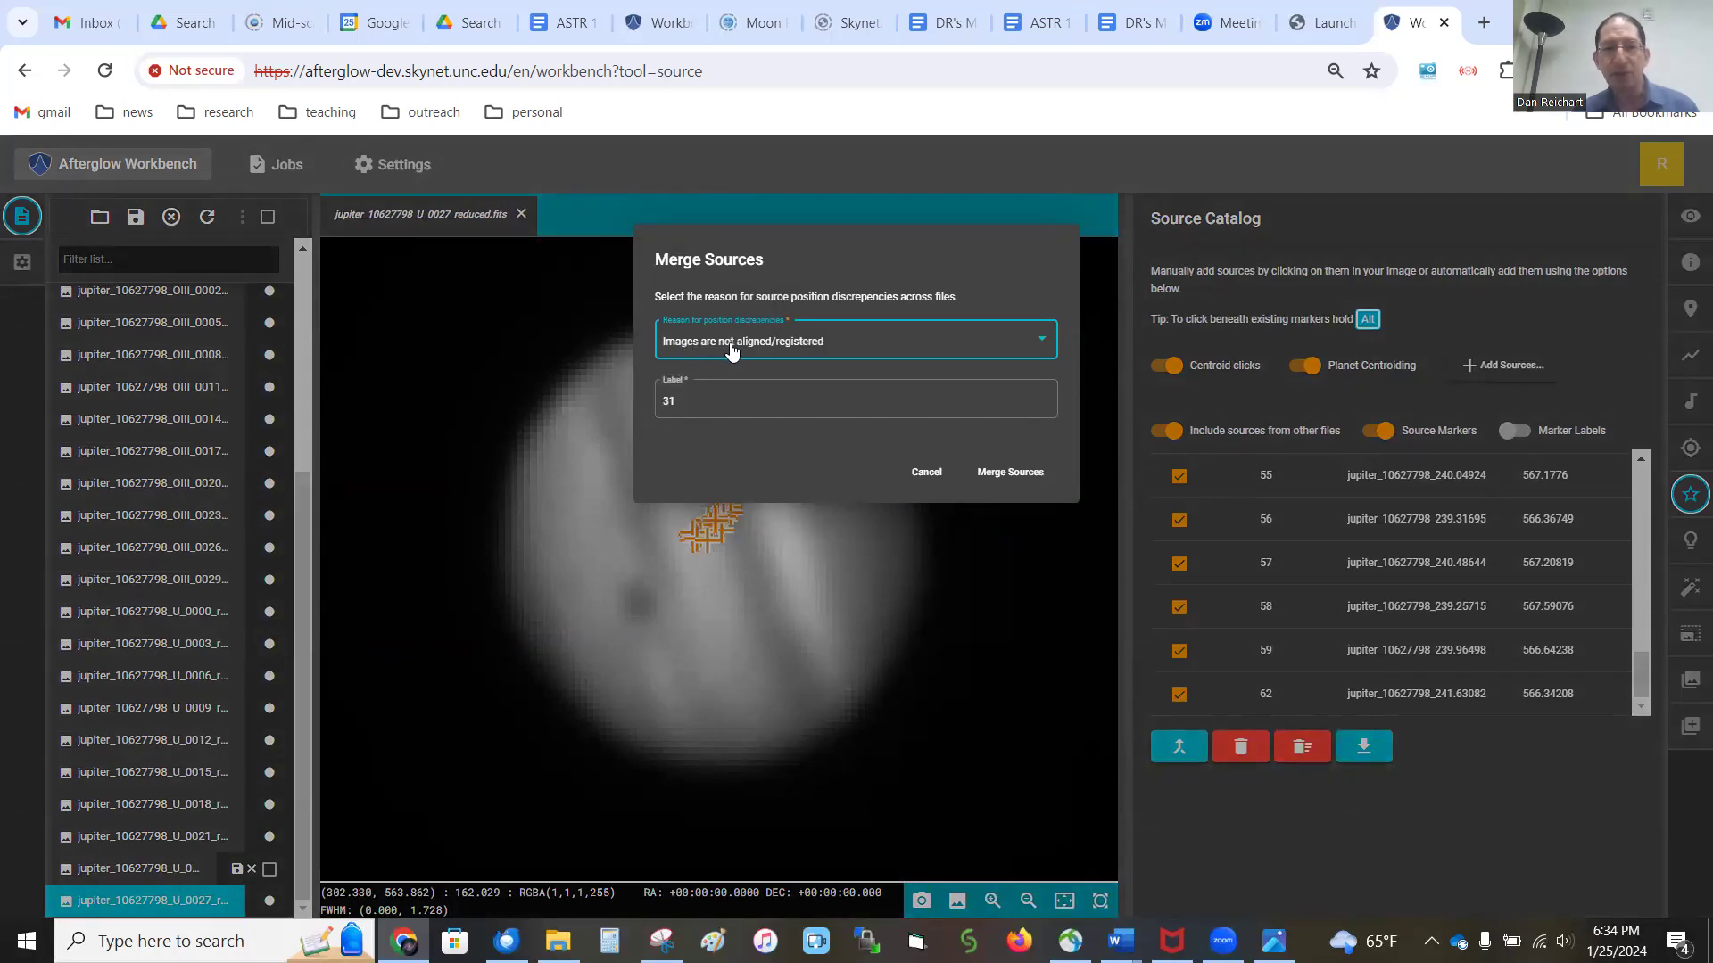
pyautogui.click(746, 402)
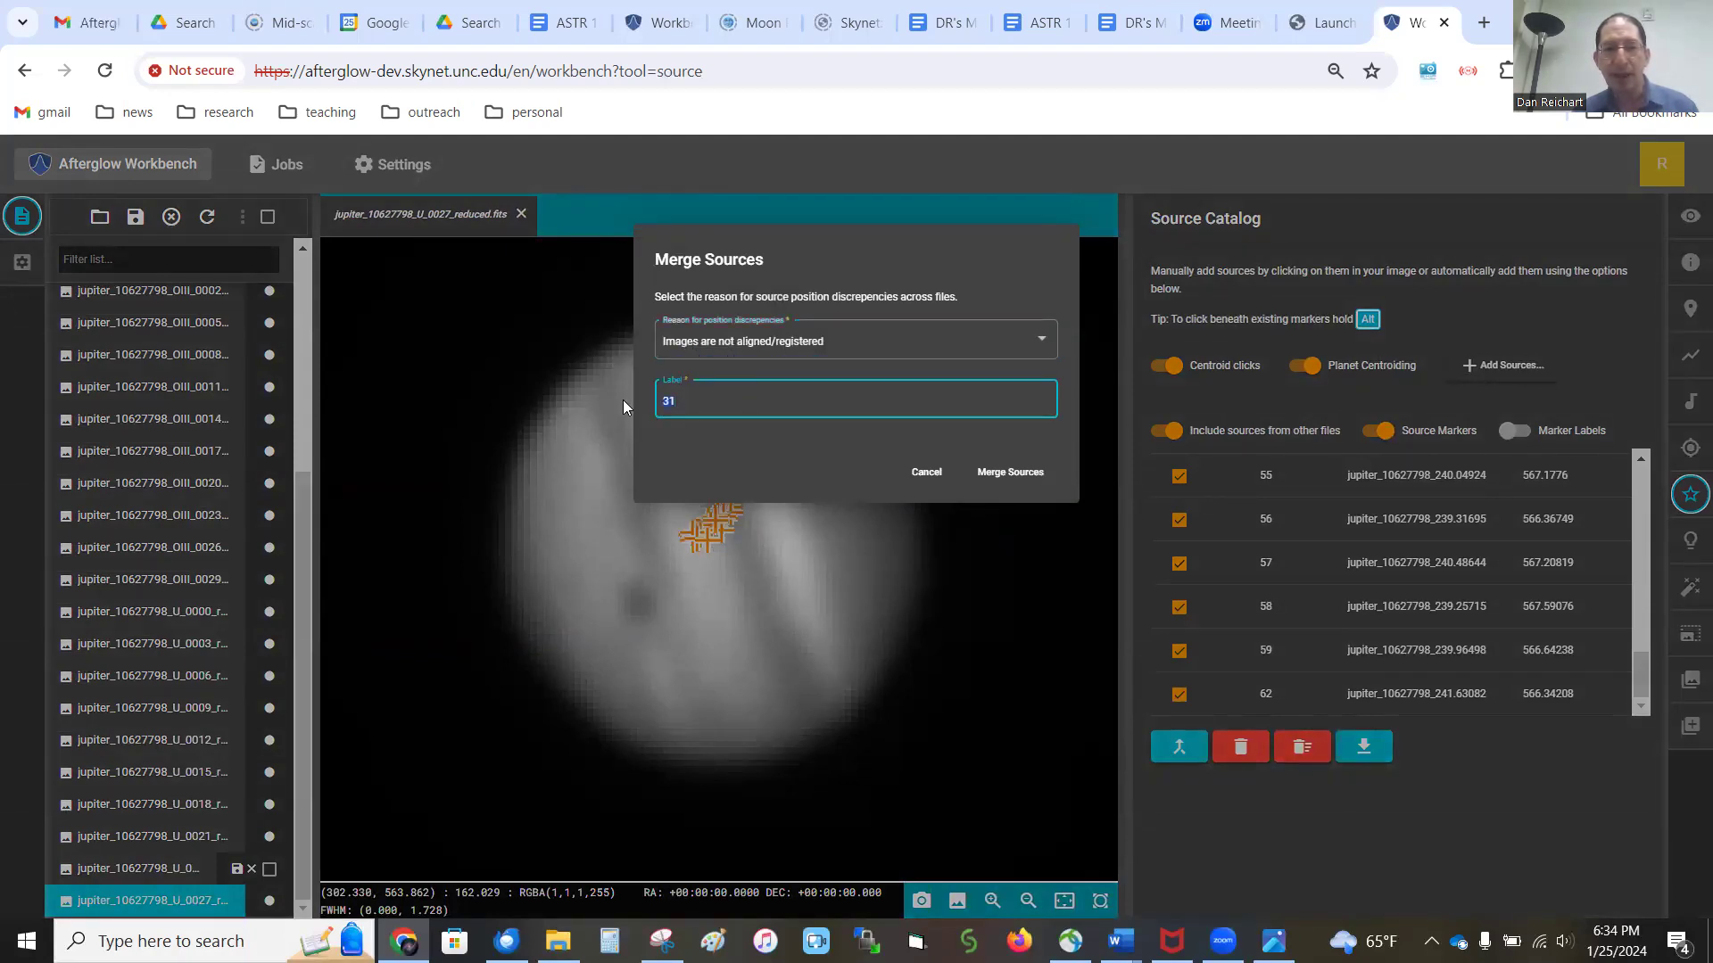
pyautogui.doubleClick(667, 400)
pyautogui.write('Jupite')
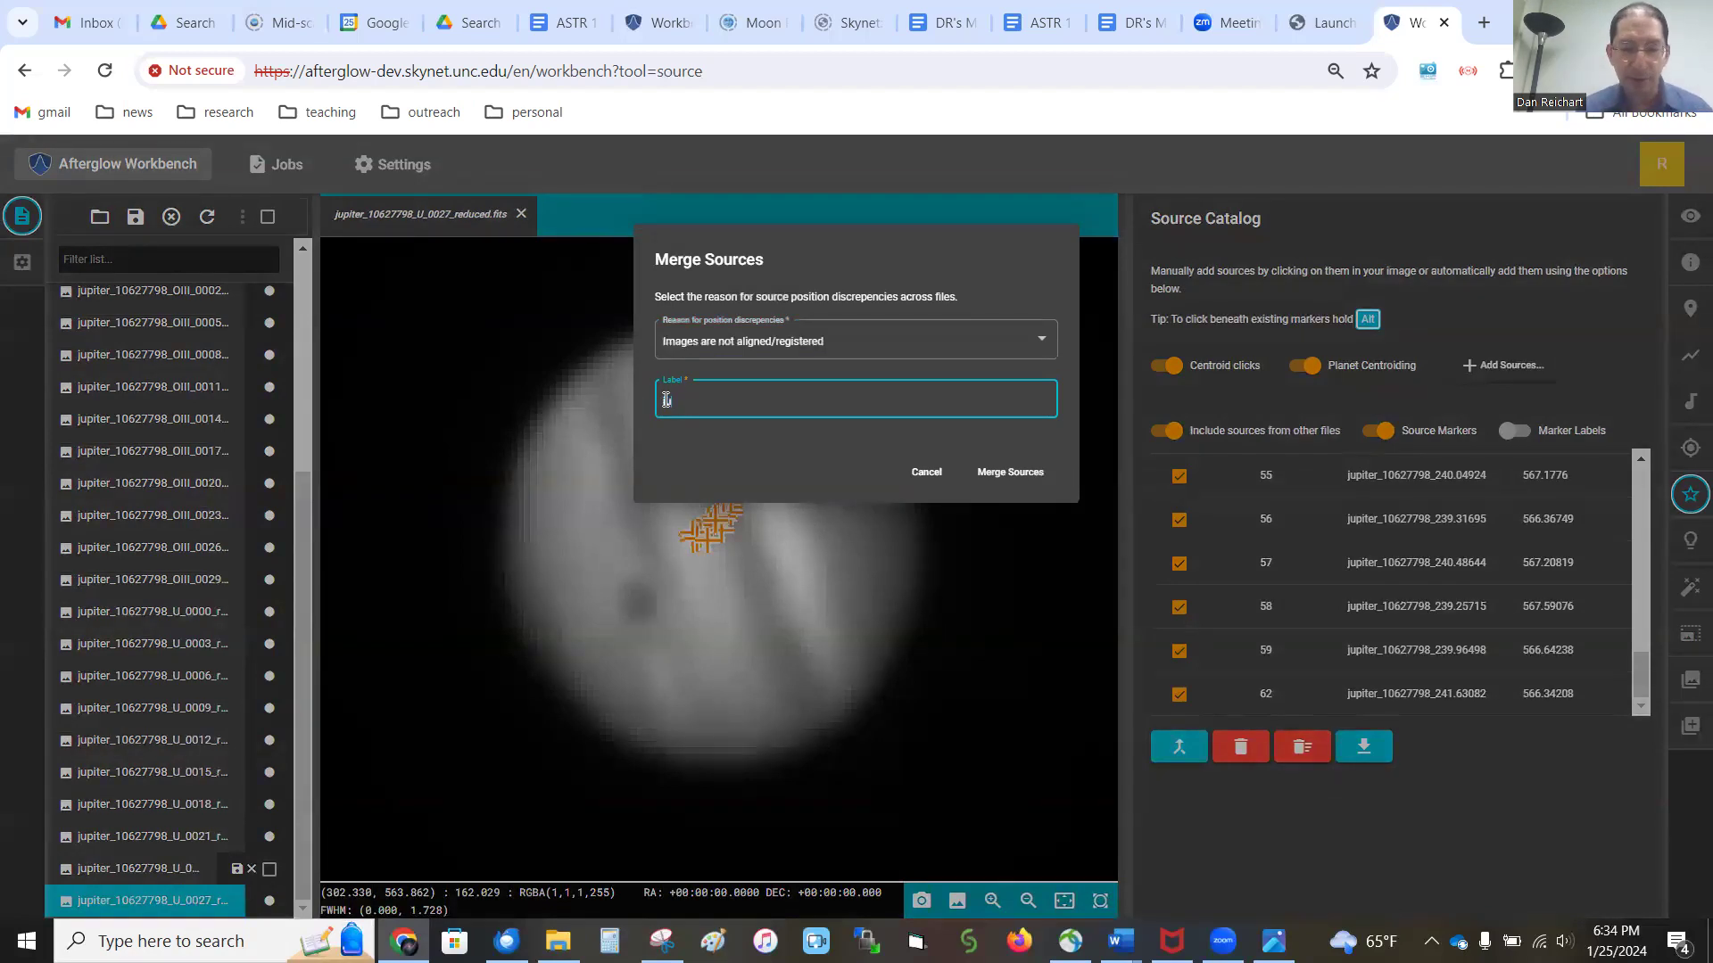
pyautogui.write('r')
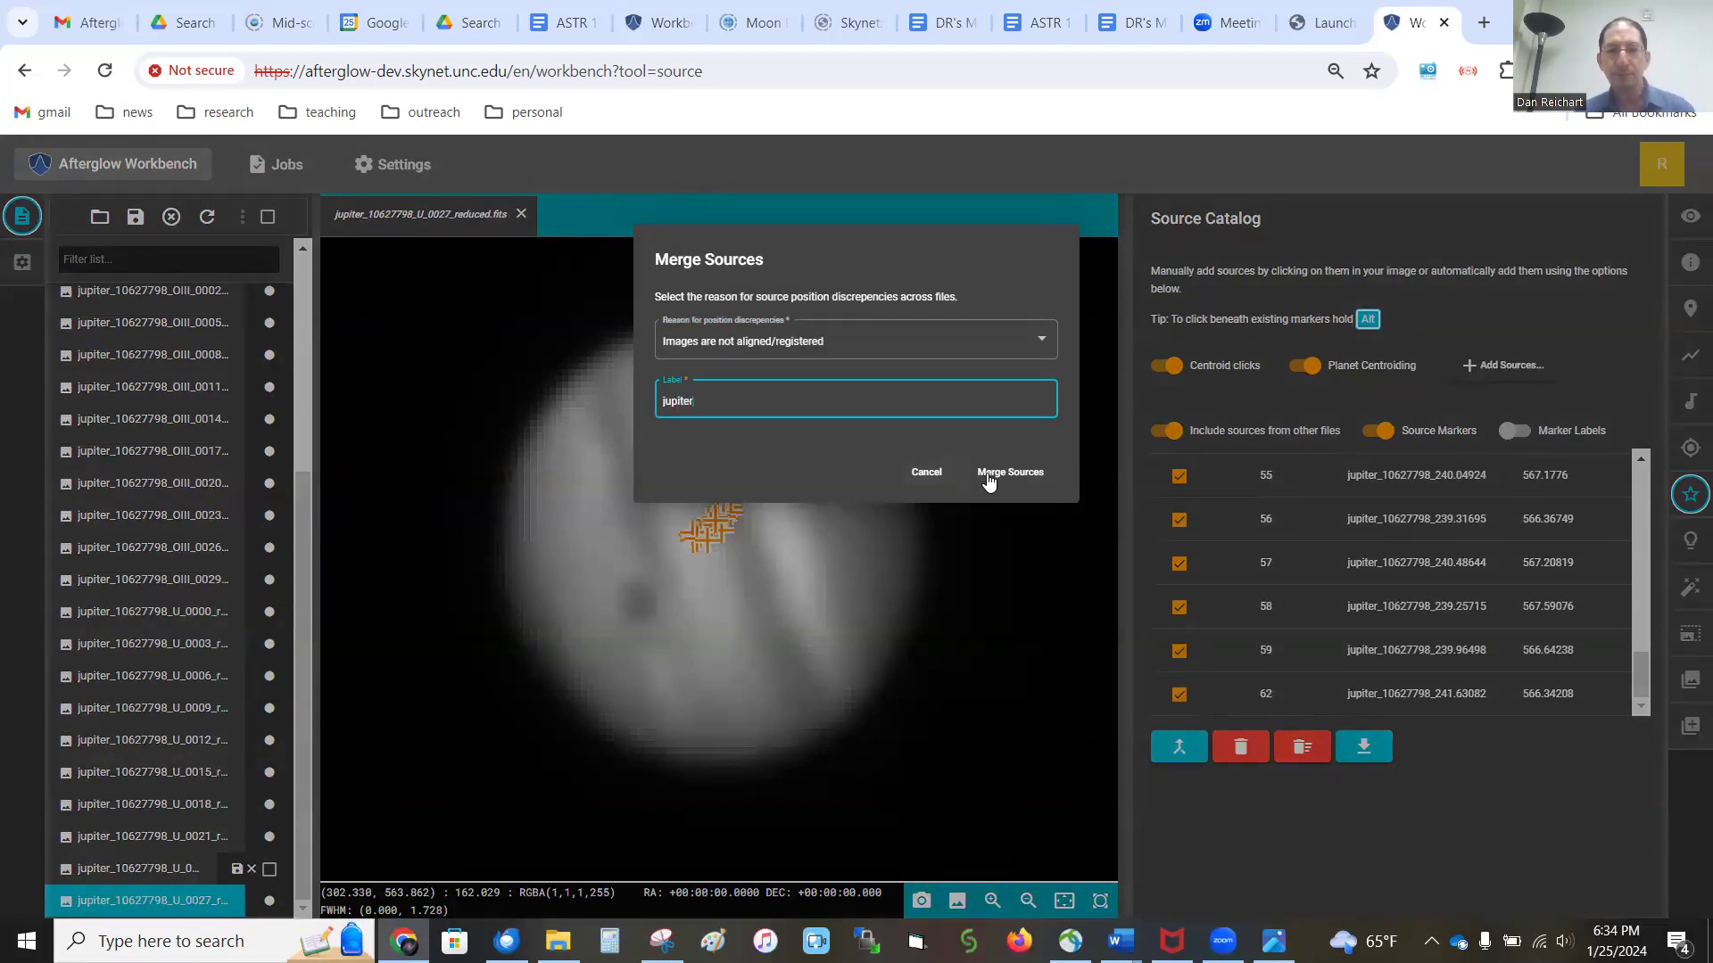
pyautogui.click(990, 480)
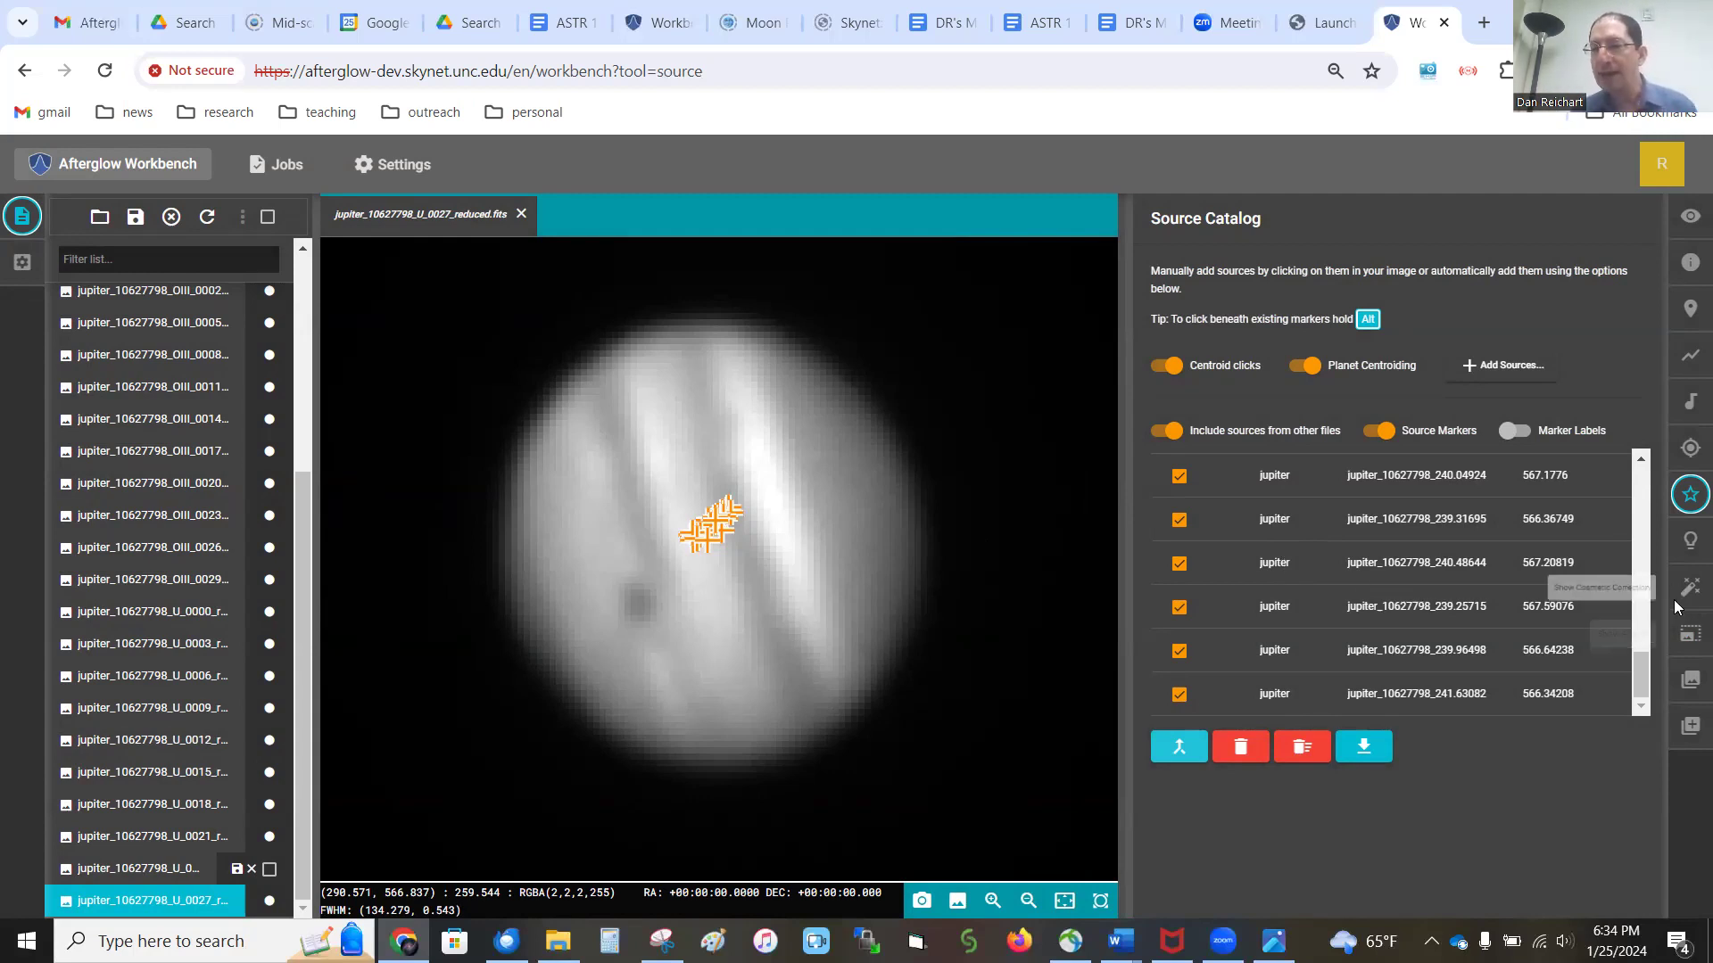
# Step: Set up the Aligner with all images selected, Mosaic Mode off and jupiter_10627798_Halpha_0001_reduced.fits as the reference image
pyautogui.click(1690, 633)
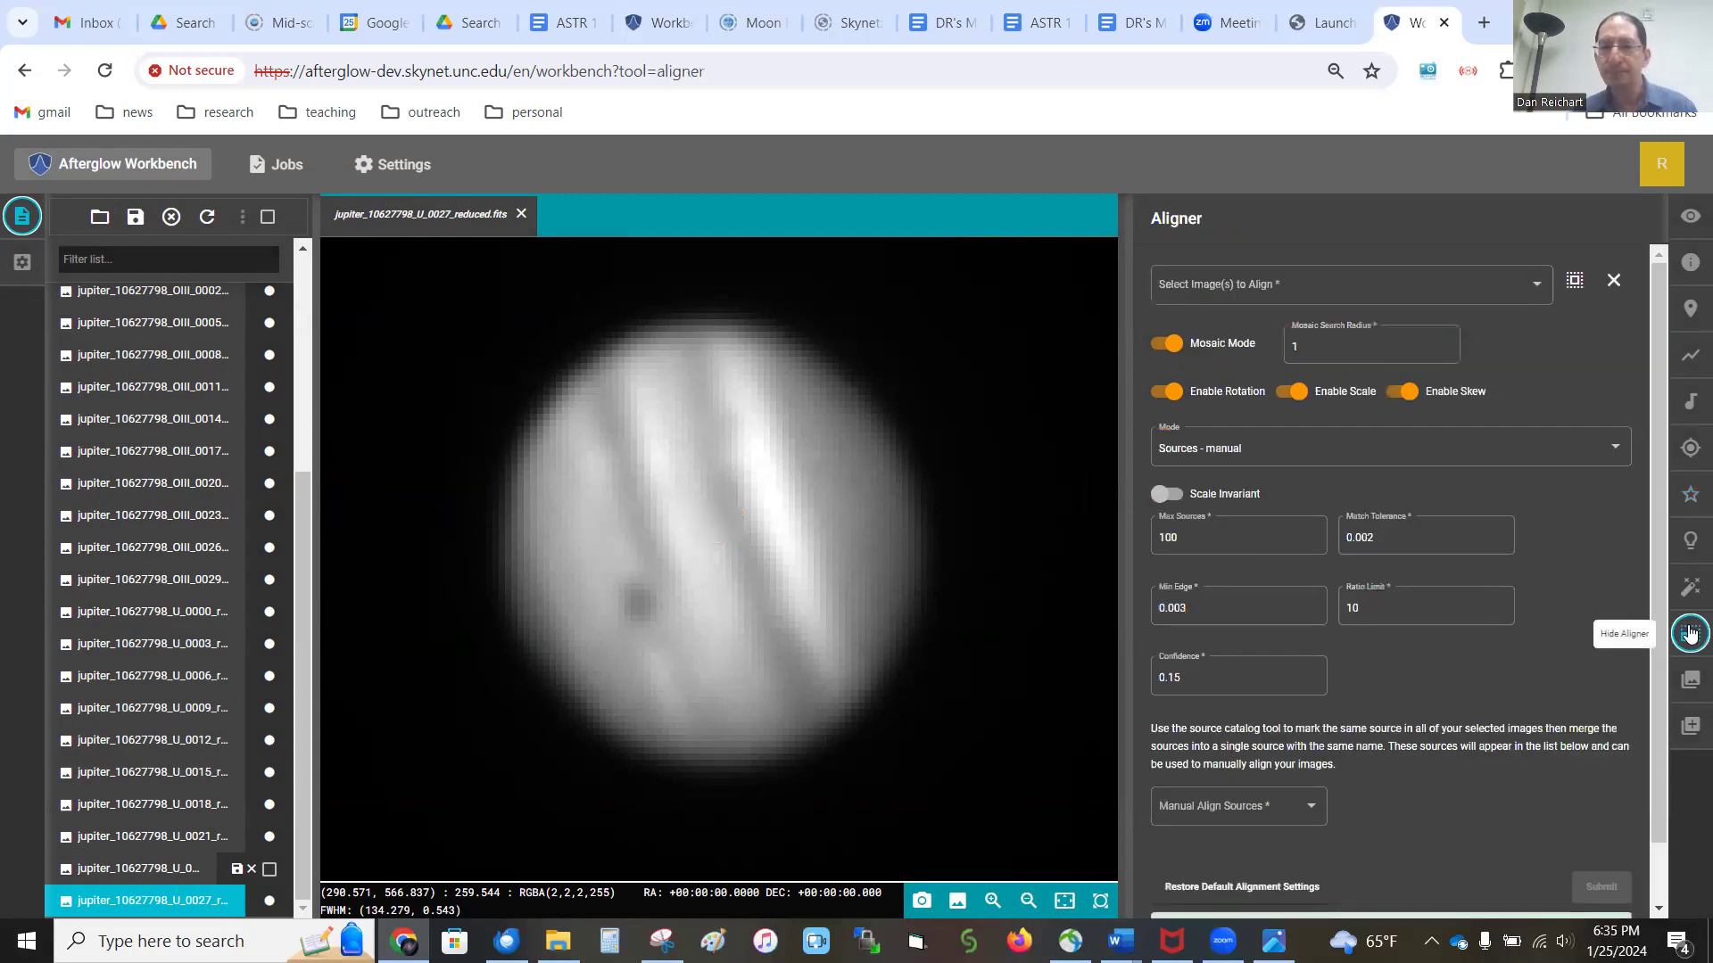
pyautogui.click(1575, 281)
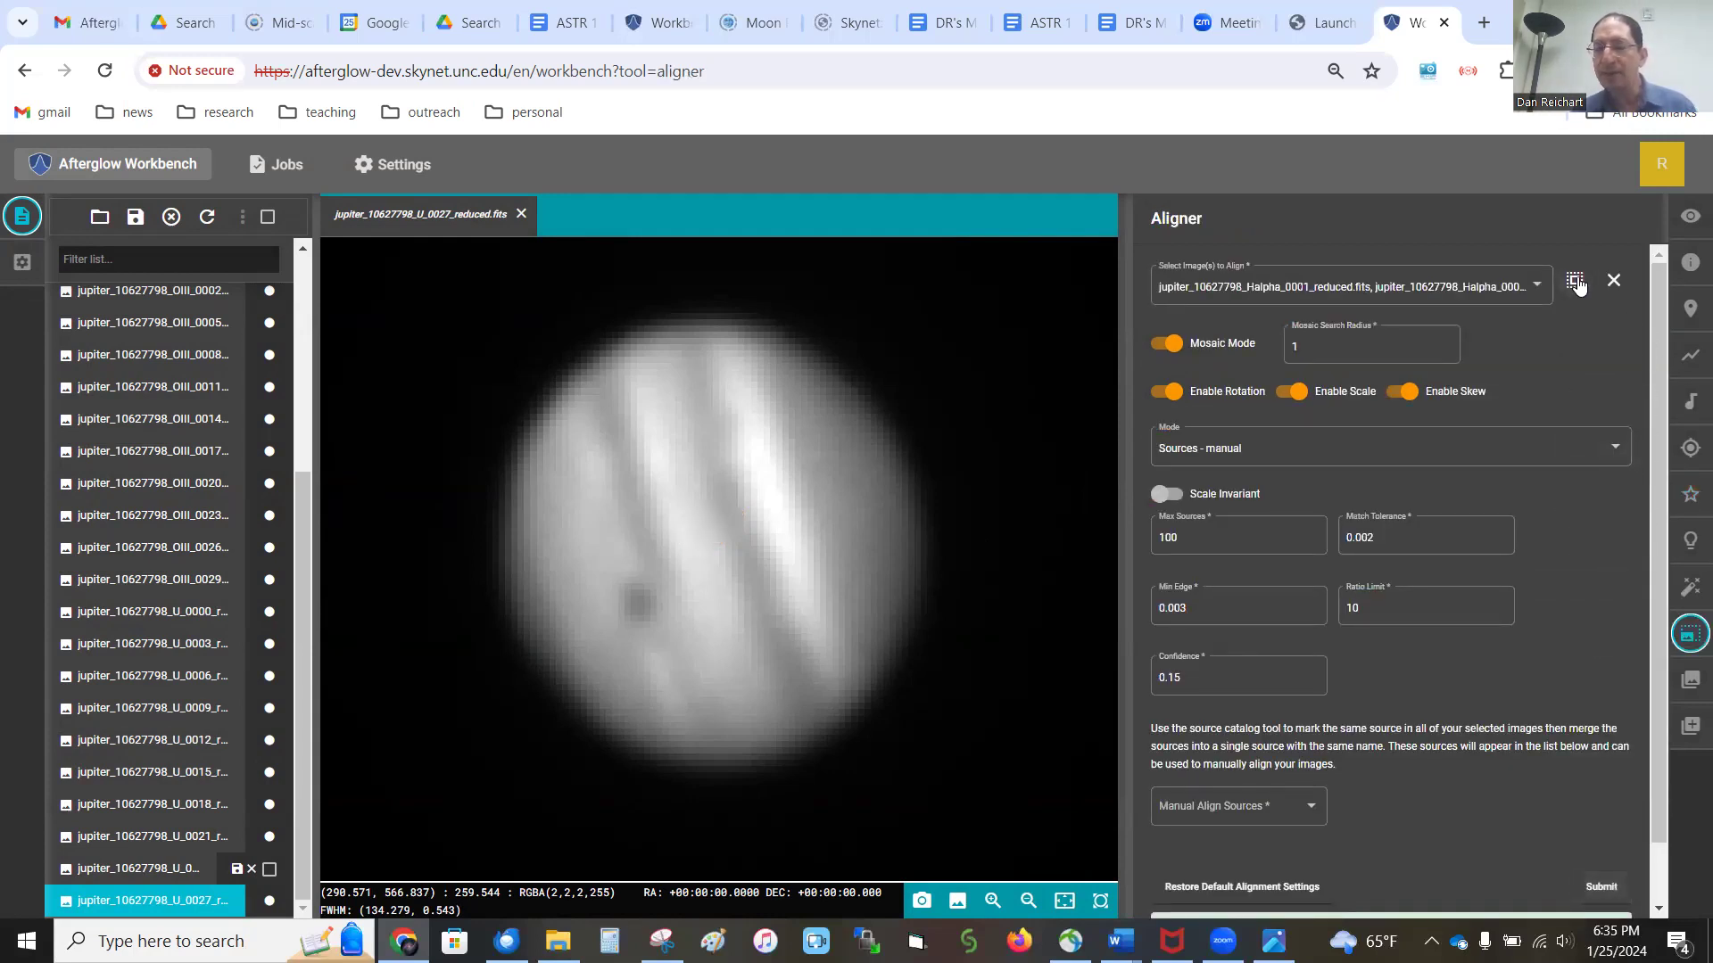
pyautogui.click(1171, 344)
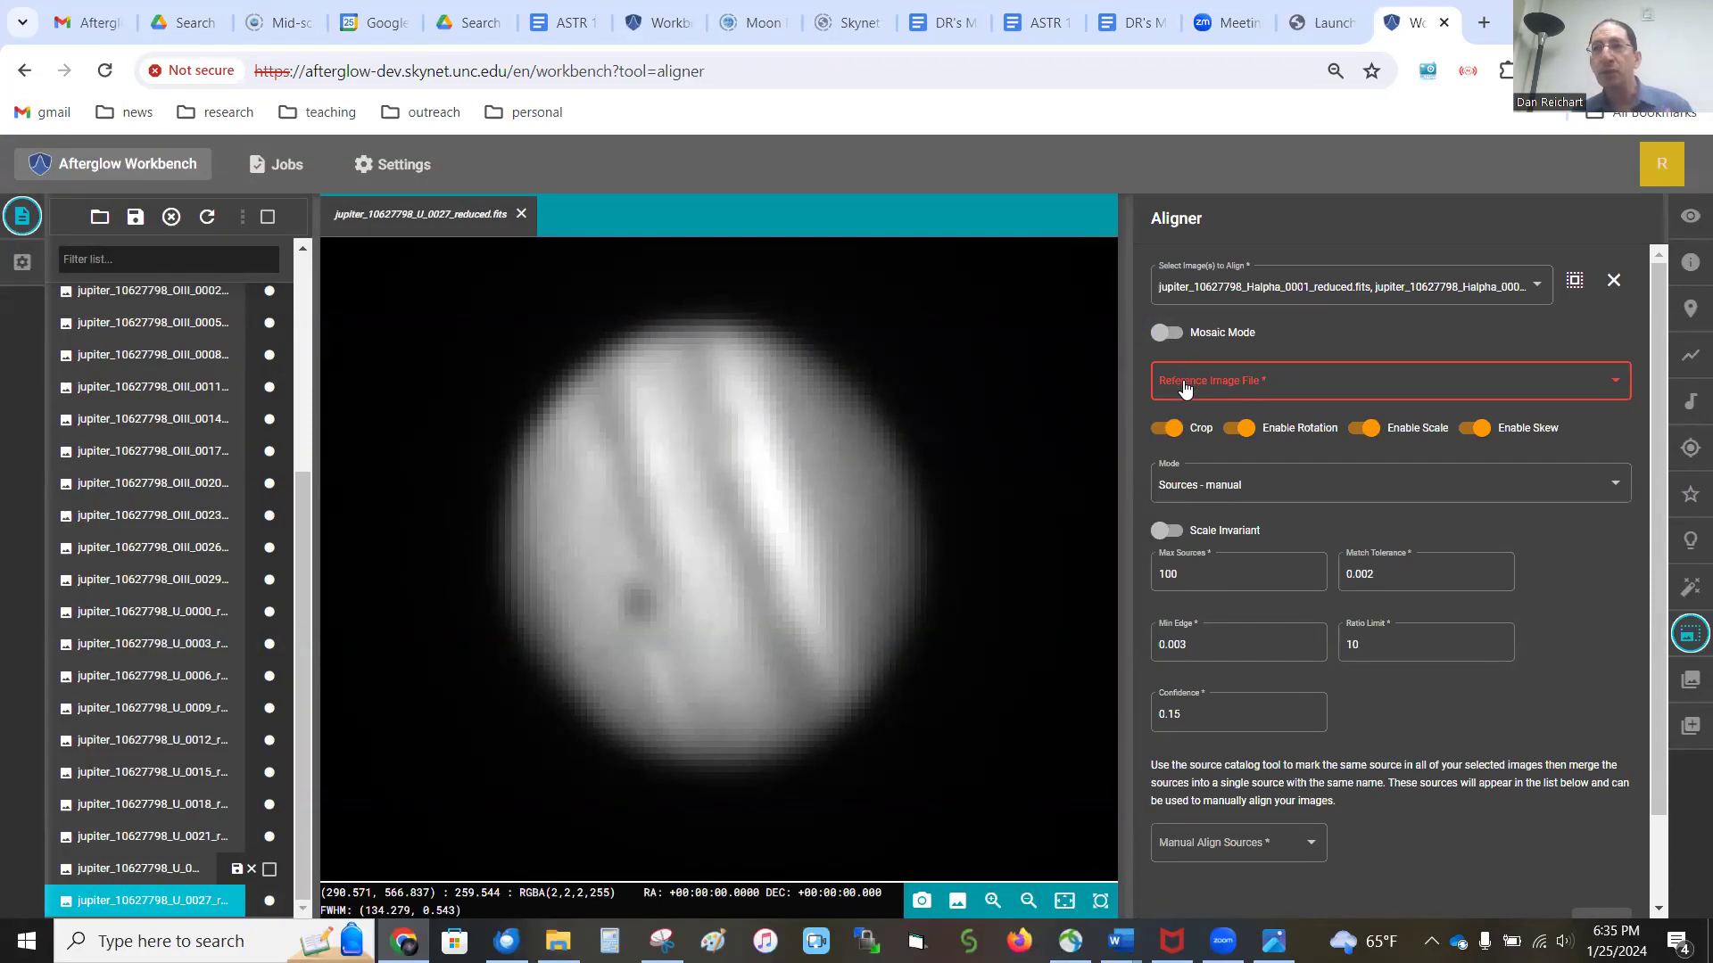
pyautogui.click(1185, 388)
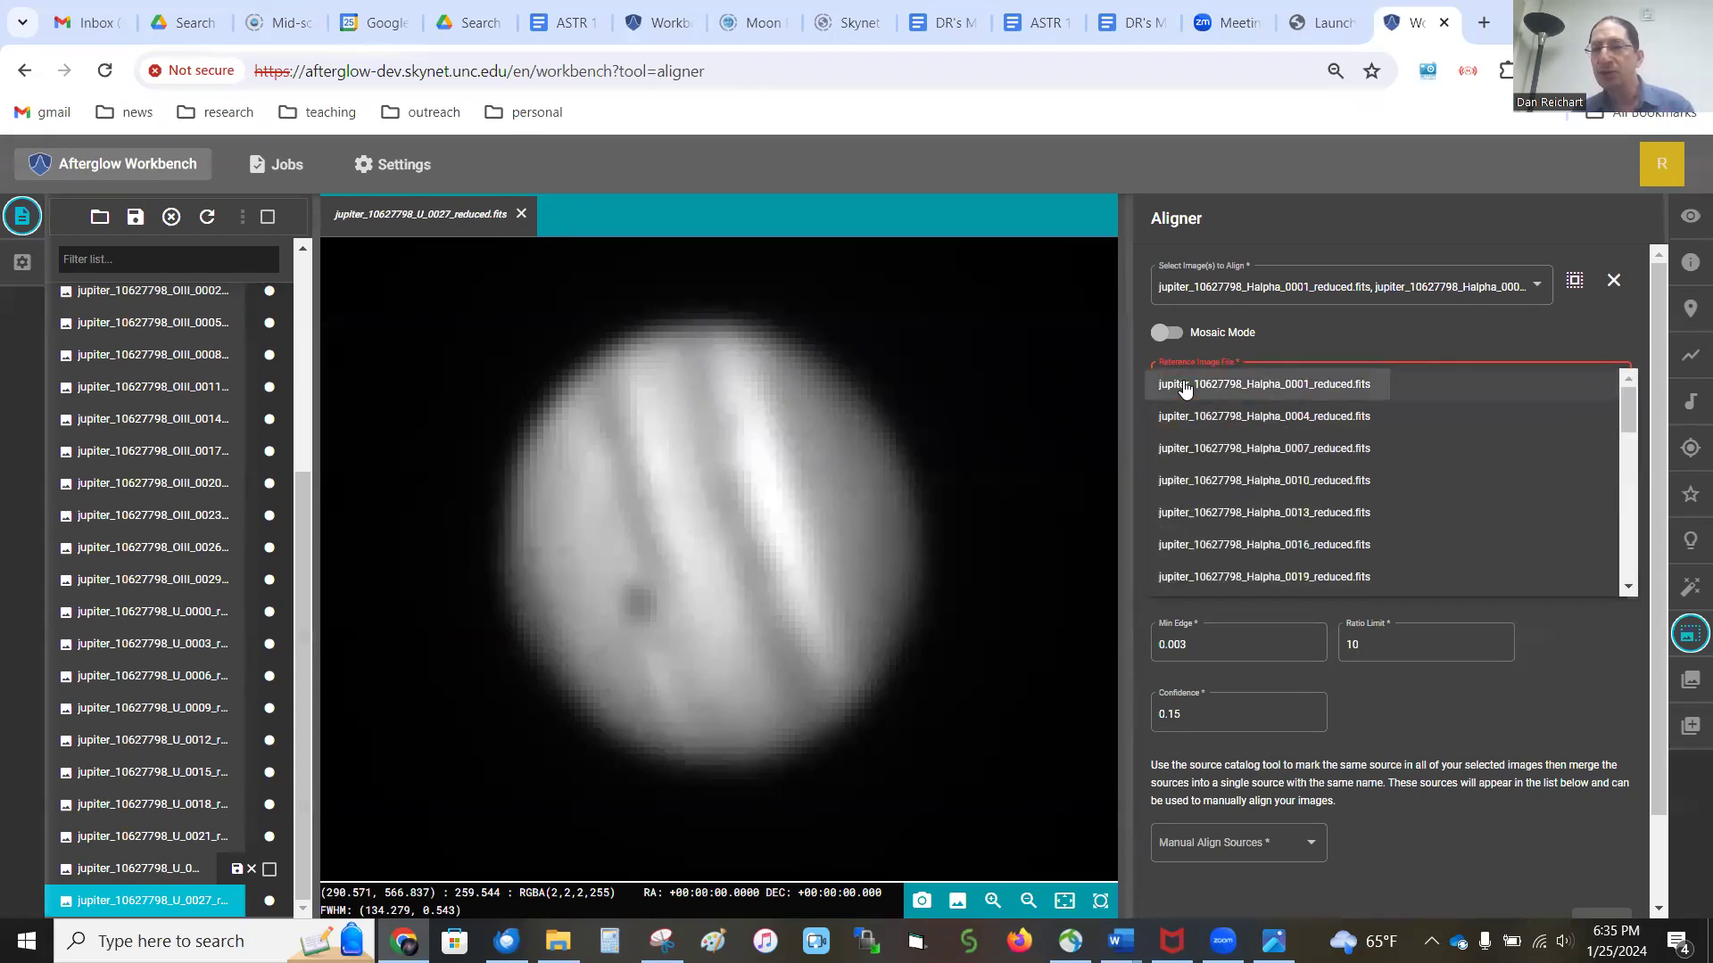
pyautogui.click(1185, 385)
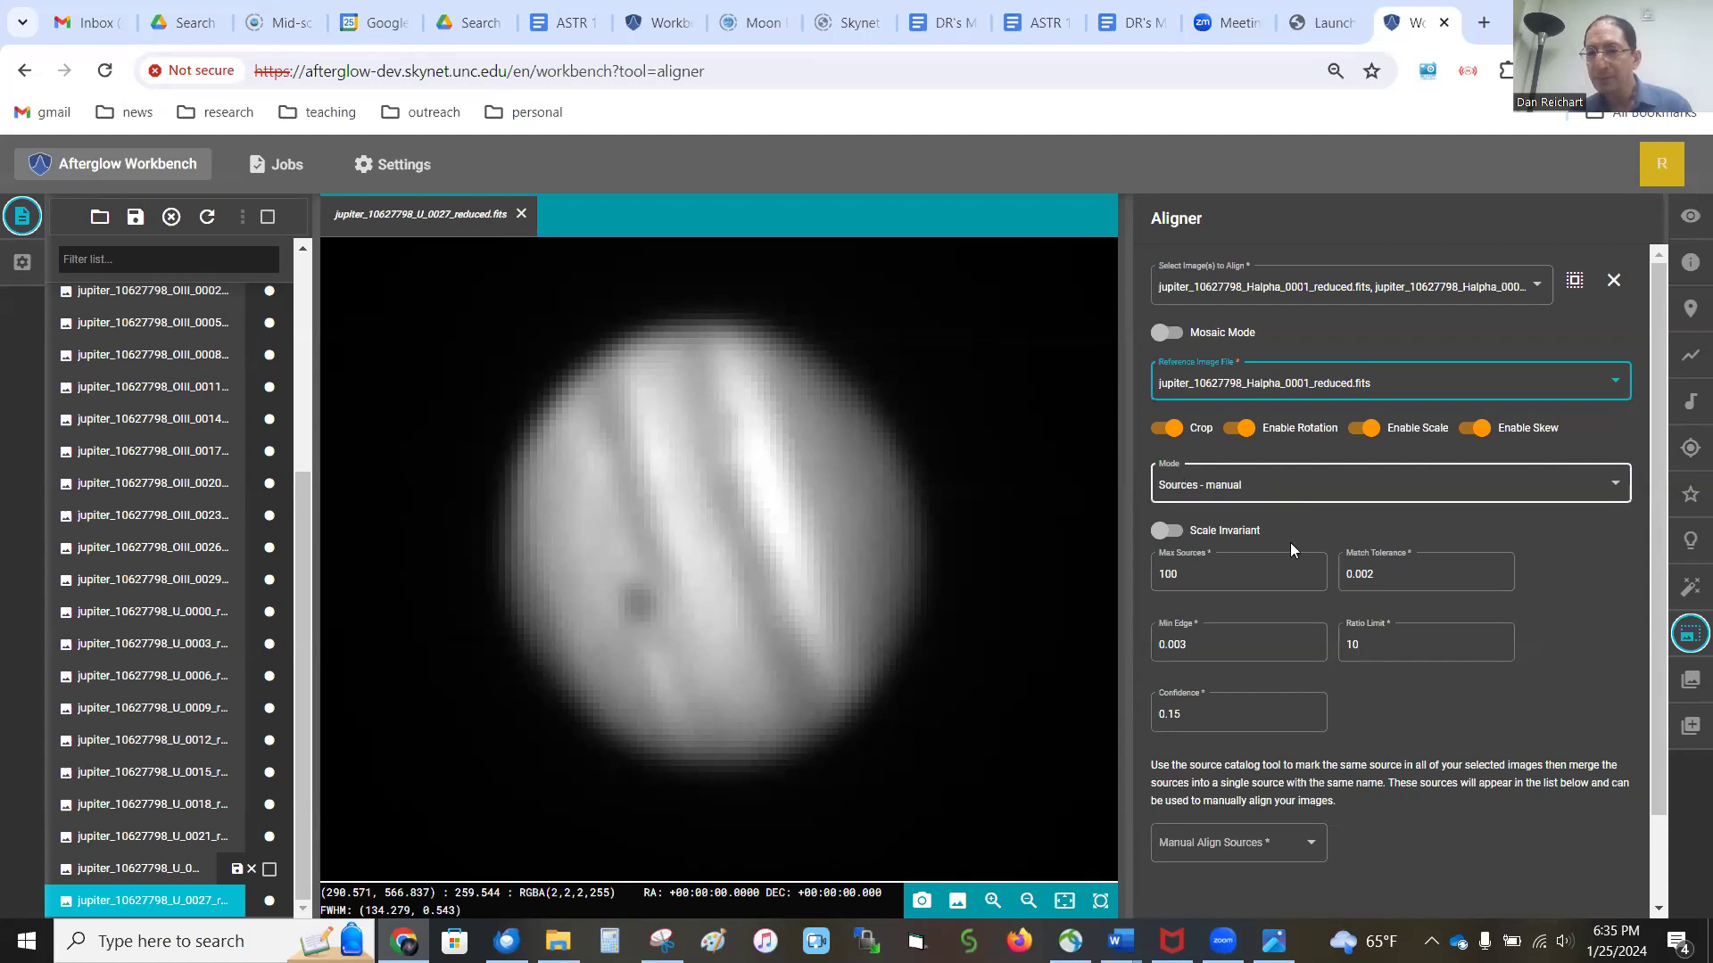
# Step: Choose jupiter as the manual align source for the alignment
pyautogui.click(1176, 843)
pyautogui.click(1145, 847)
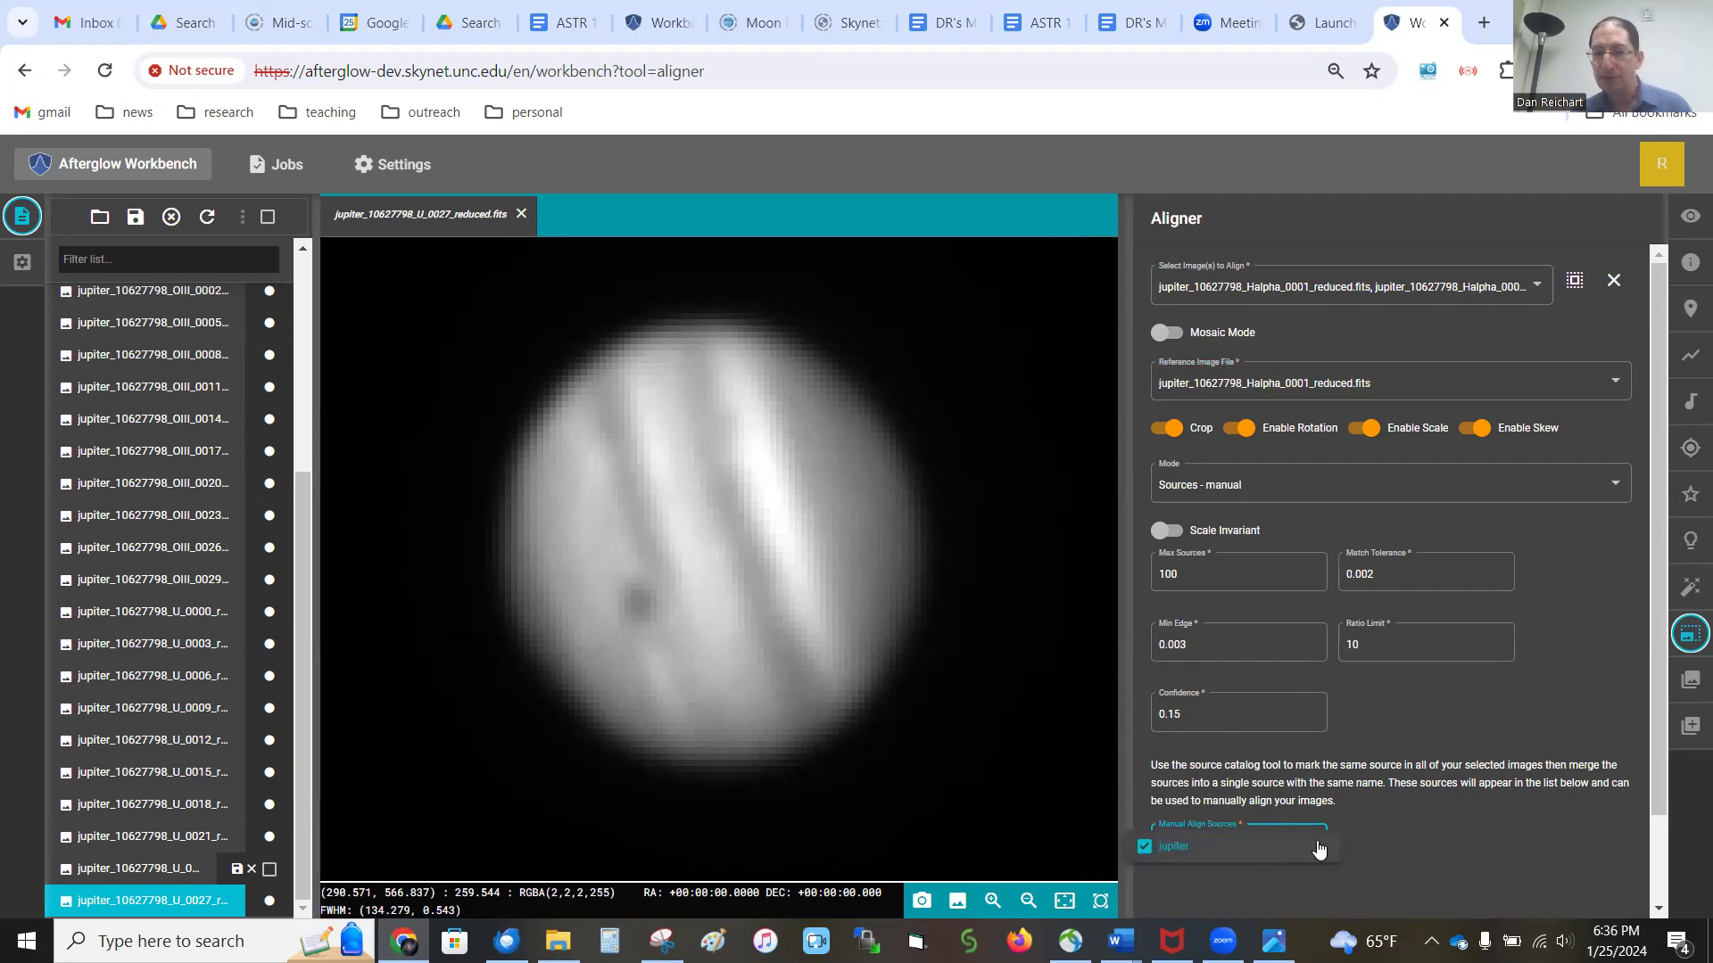
pyautogui.click(1408, 829)
pyautogui.scroll(-1, 1408, 829)
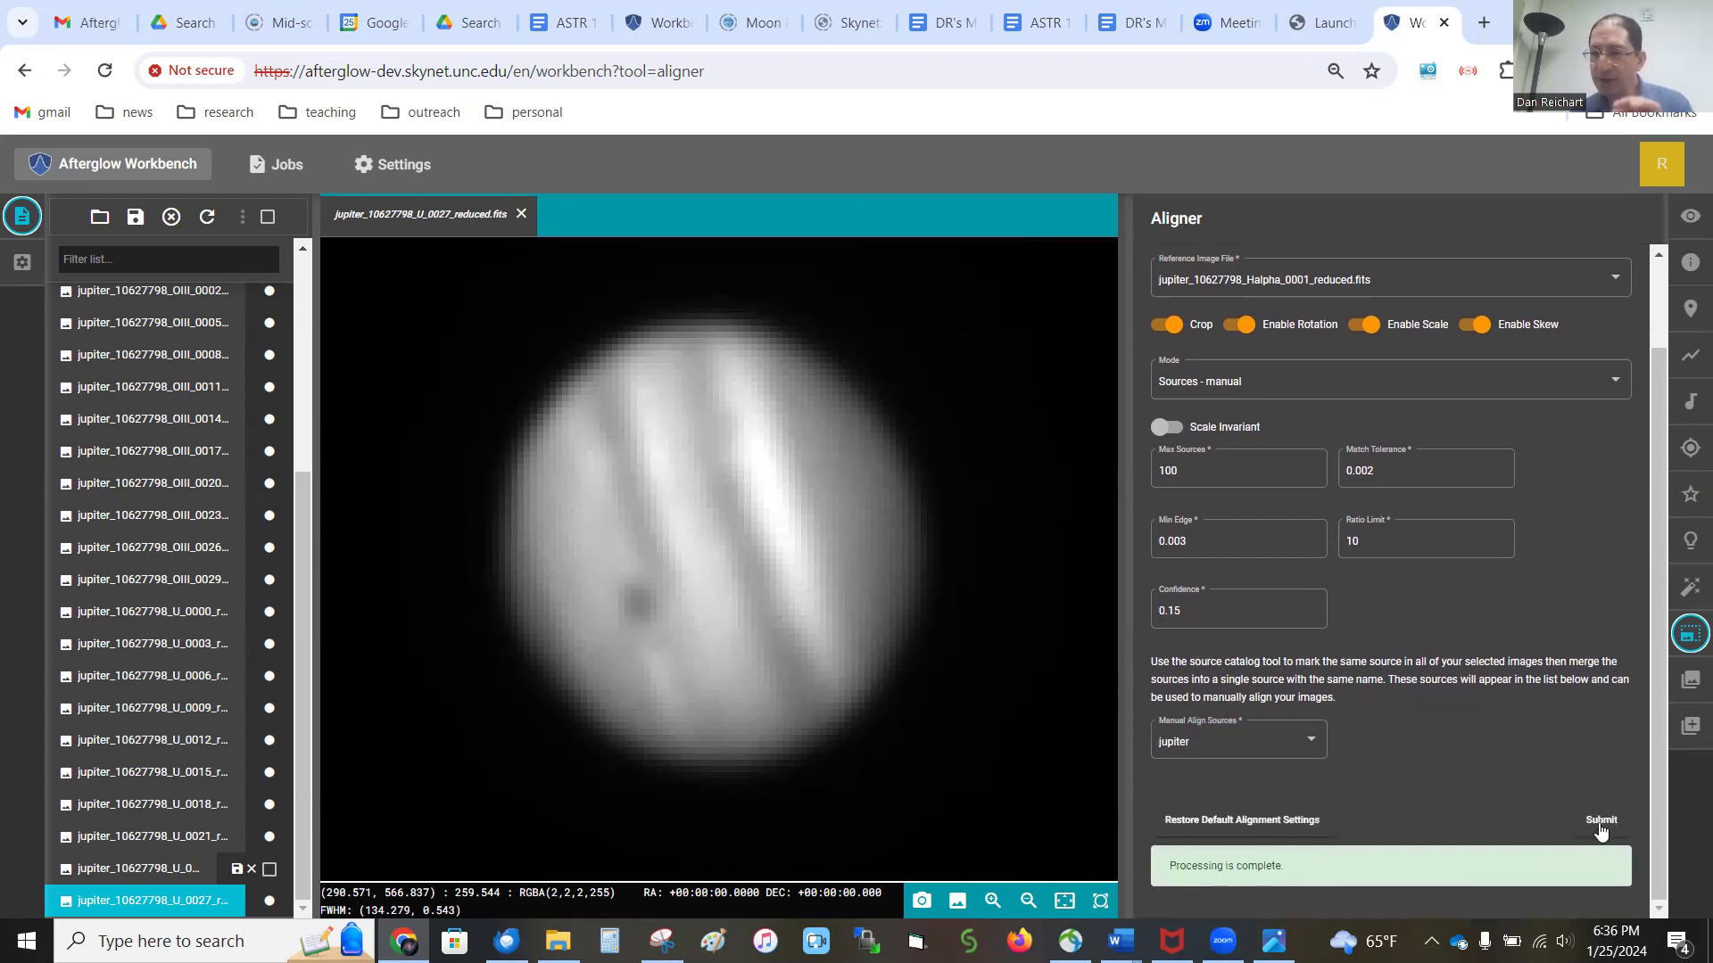
pyautogui.click(1246, 740)
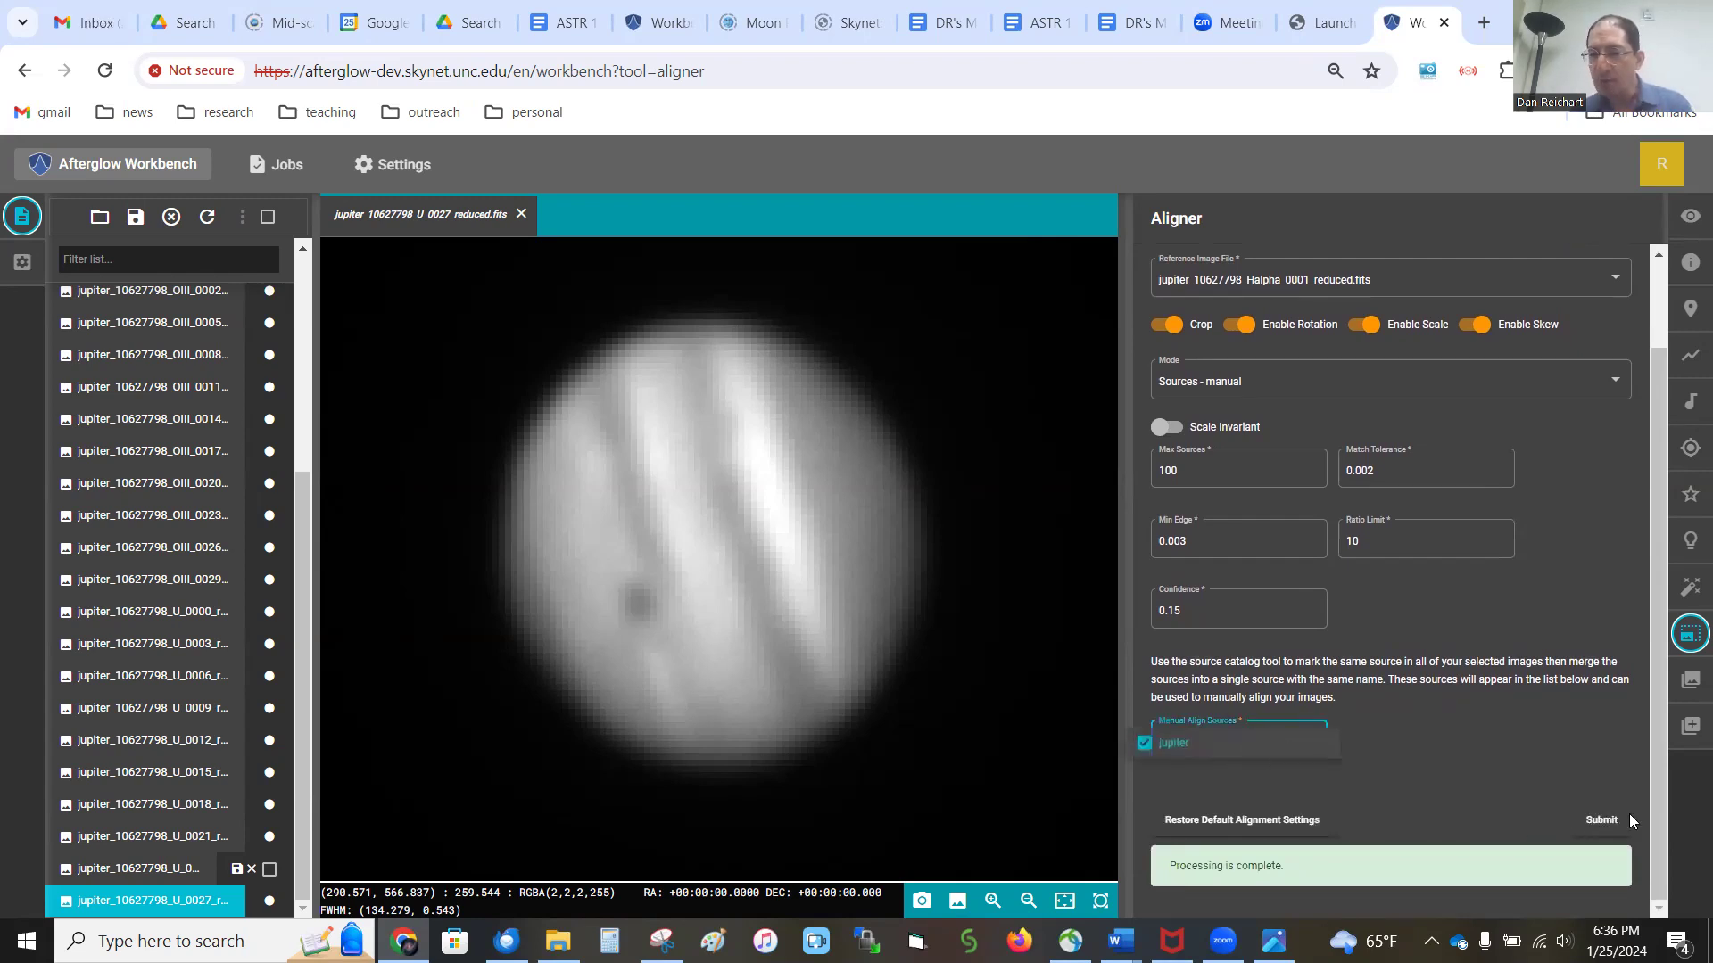
# Step: Submit the alignment of all images on the jupiter source
pyautogui.click(1592, 815)
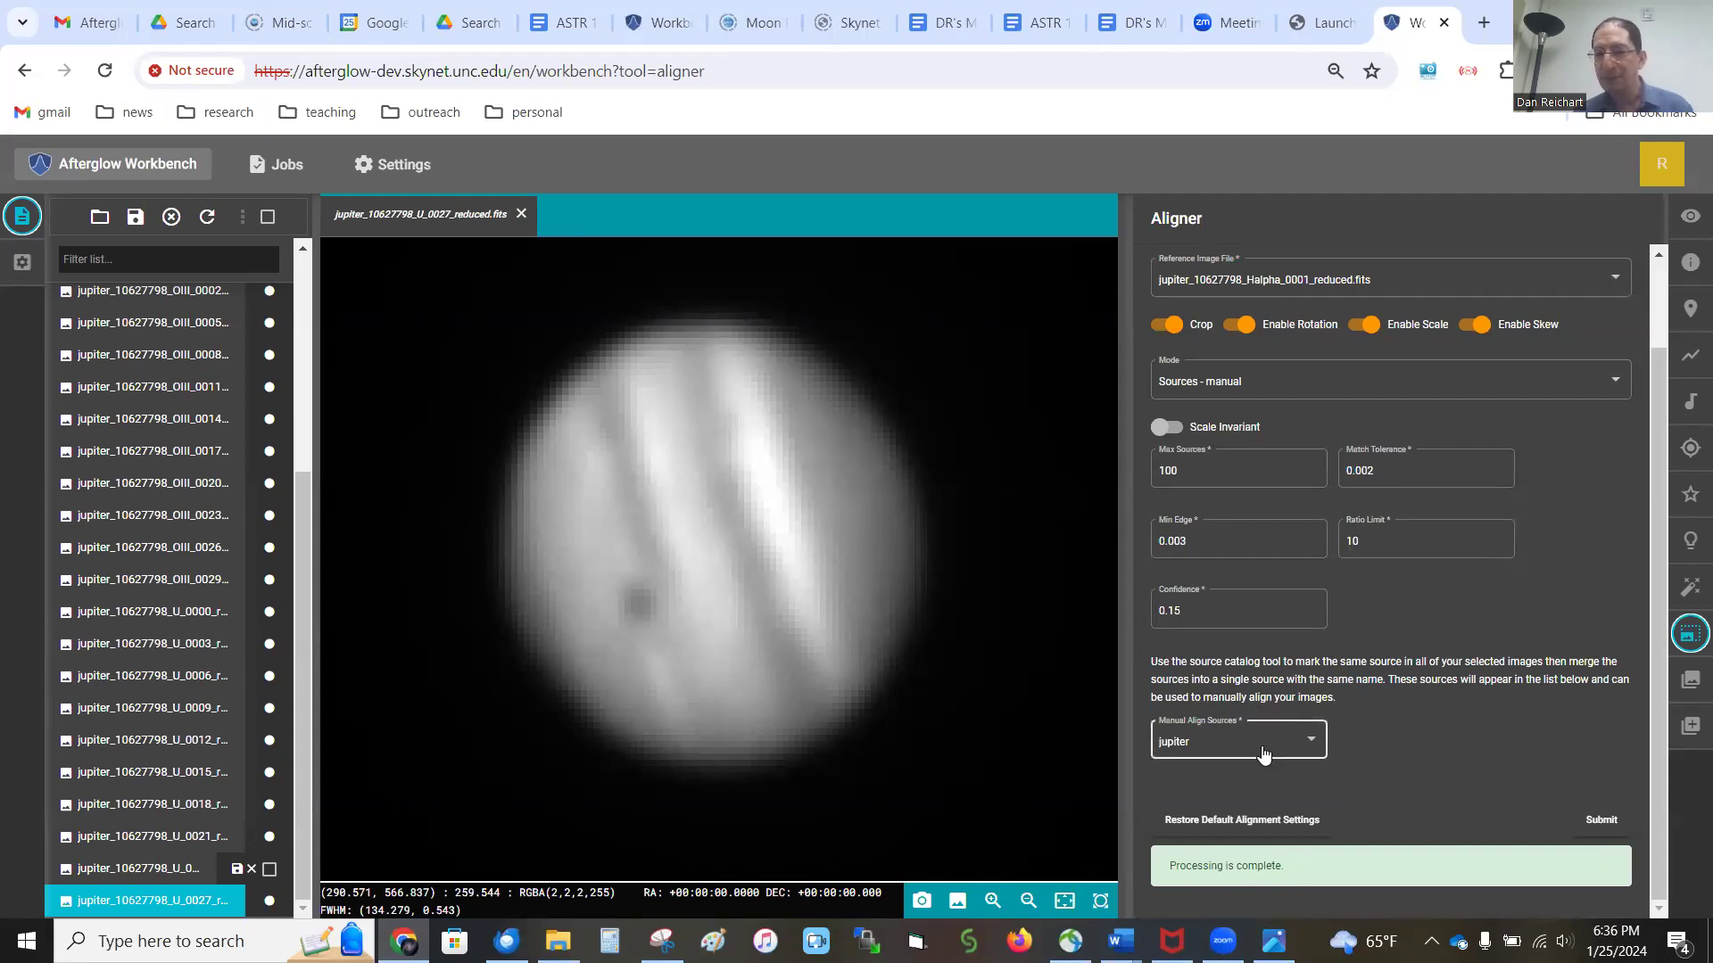
pyautogui.click(1602, 822)
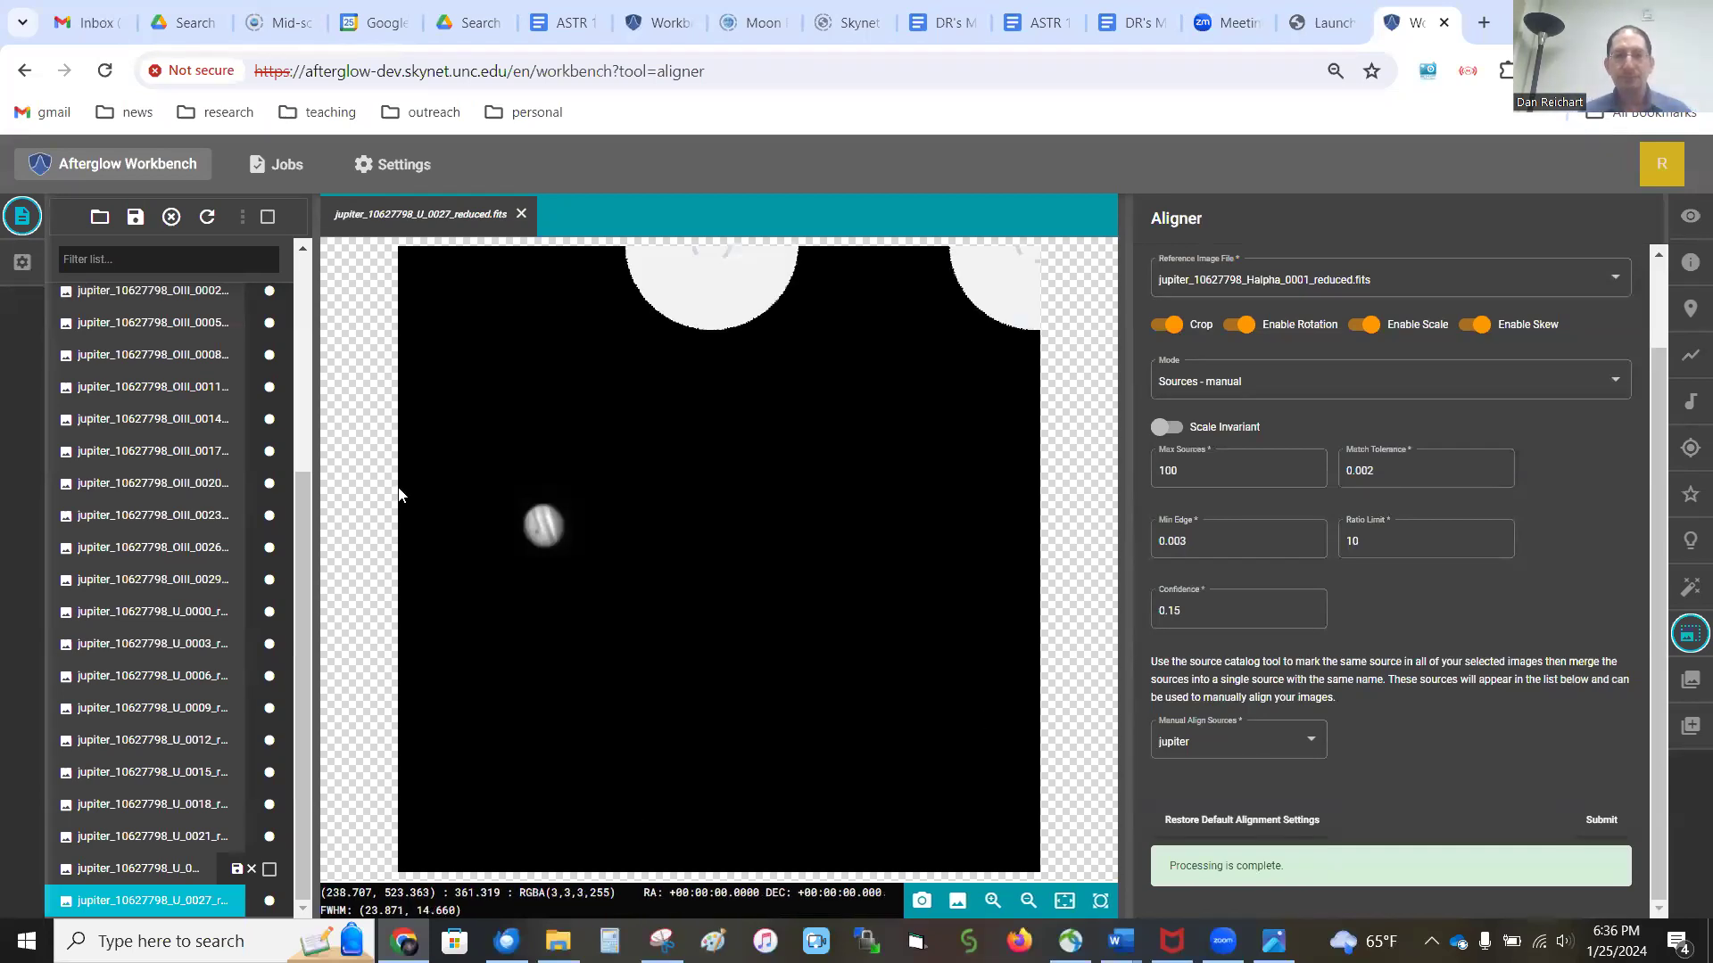
# Step: Examine Jupiter's position up close in each aligned image, going backwards from U_0027 through the OIII set to Halpha_0001
pyautogui.scroll(3, 530, 525)
pyautogui.scroll(2, 530, 533)
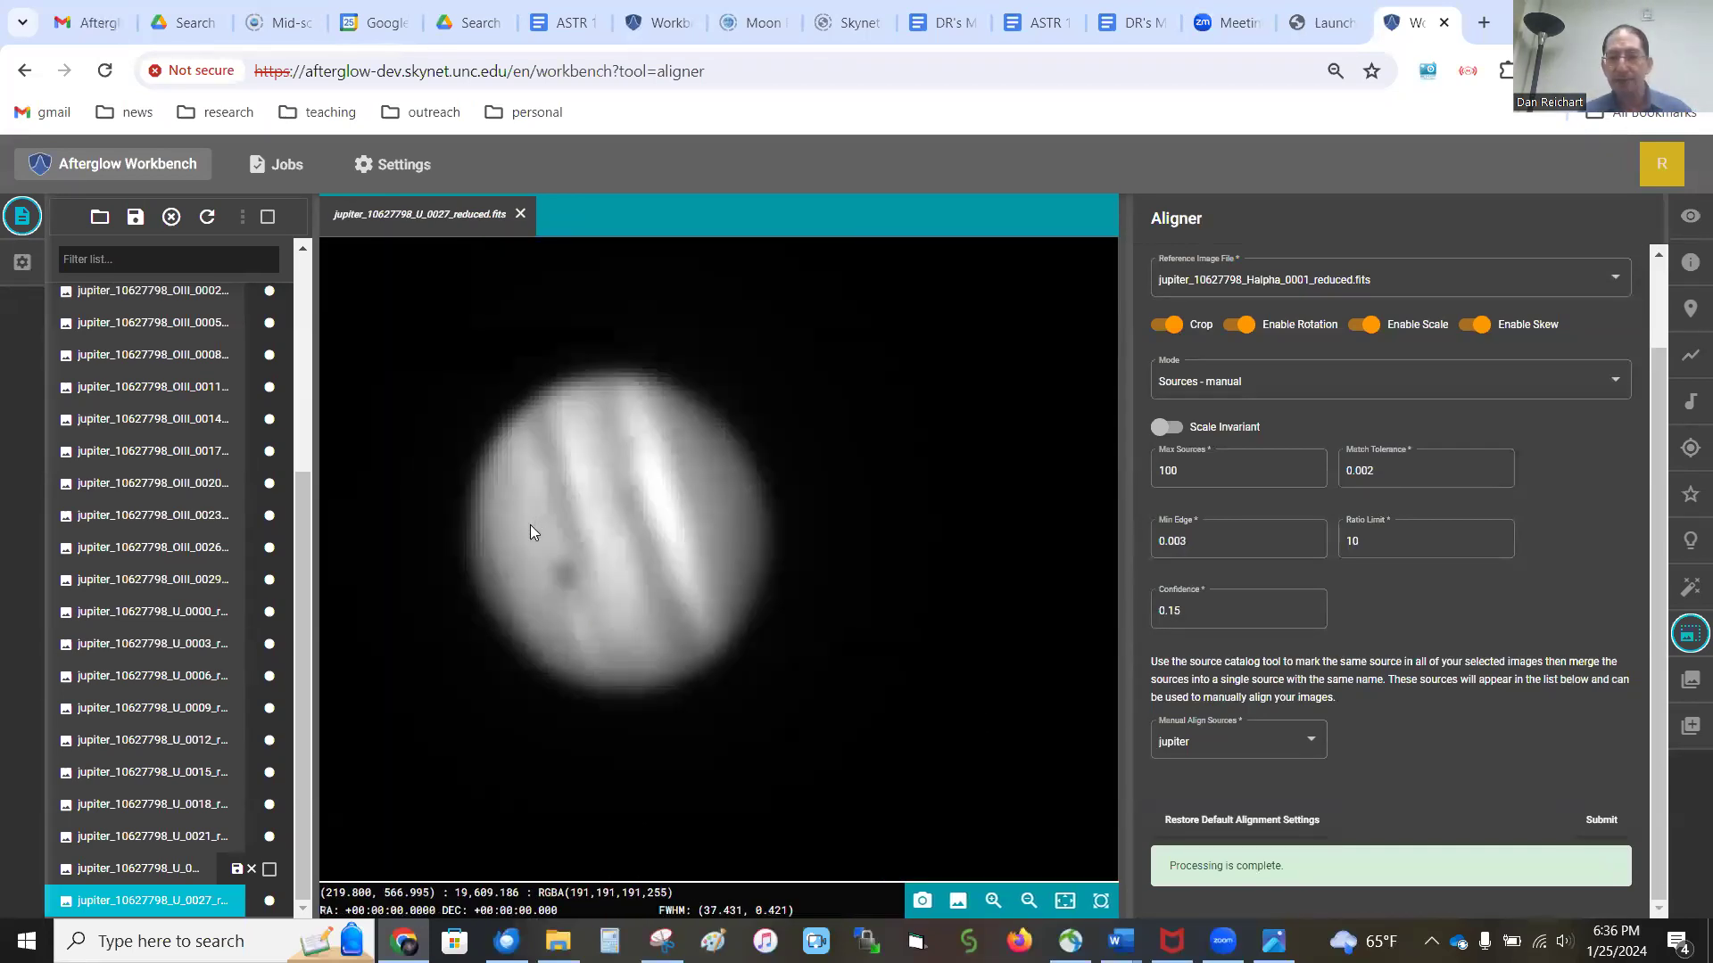
pyautogui.moveTo(577, 554); pyautogui.dragTo(705, 554)
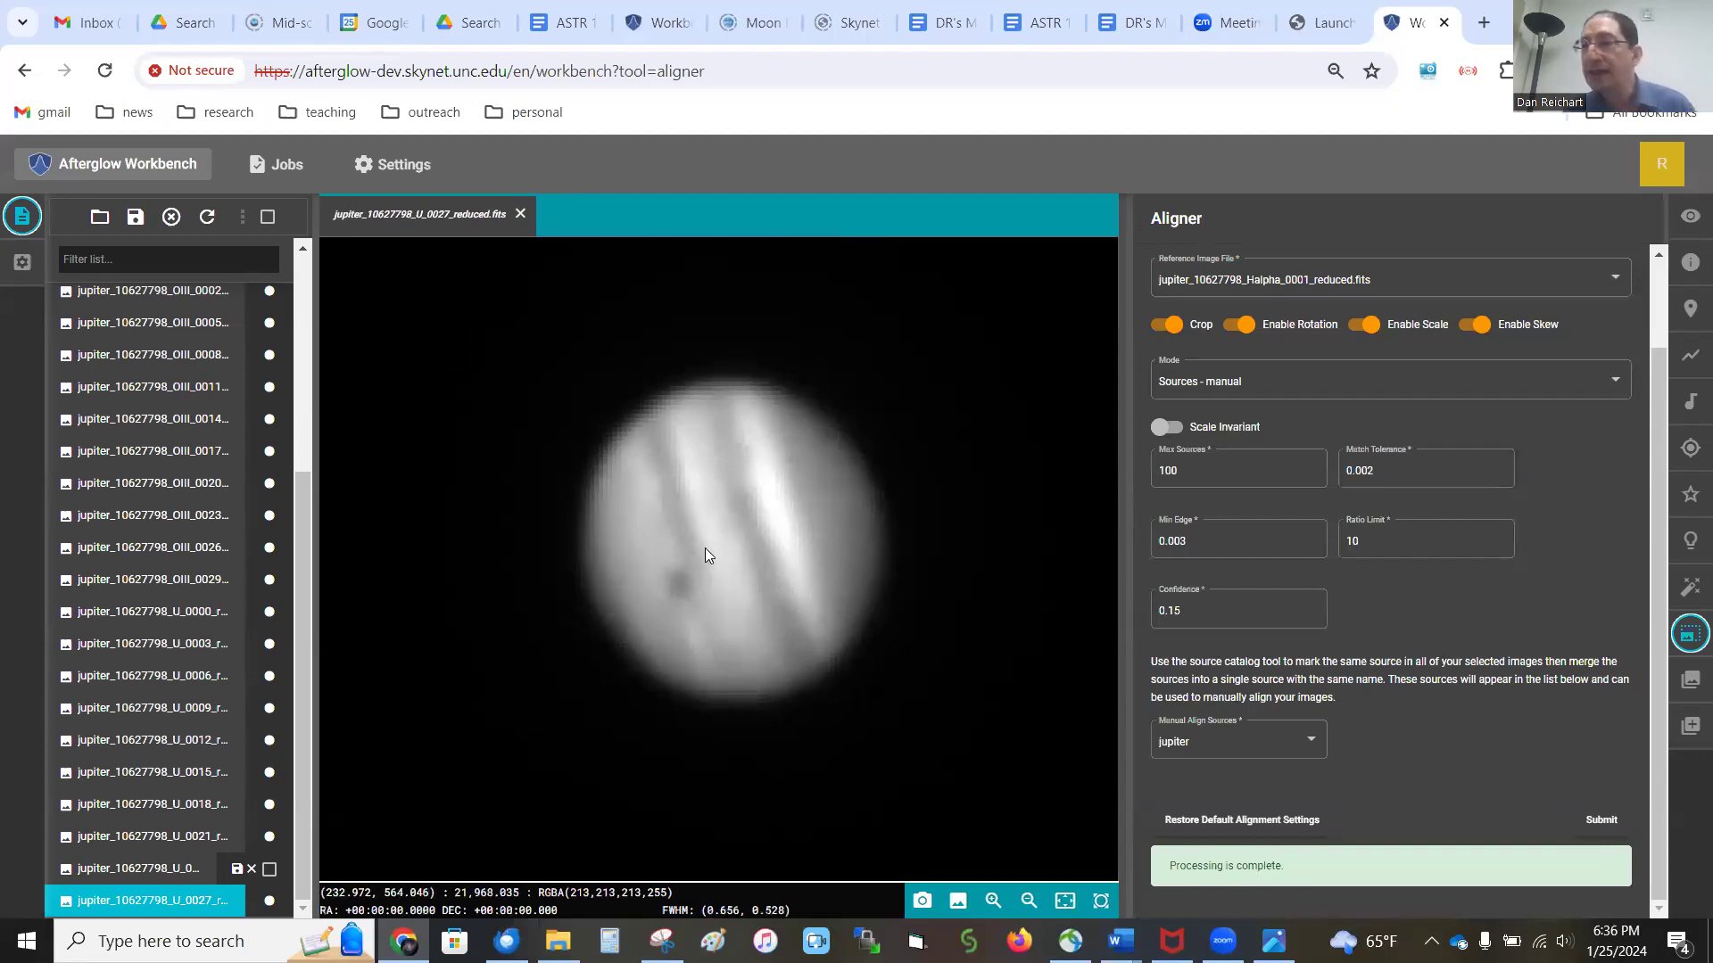
pyautogui.scroll(1, 719, 547)
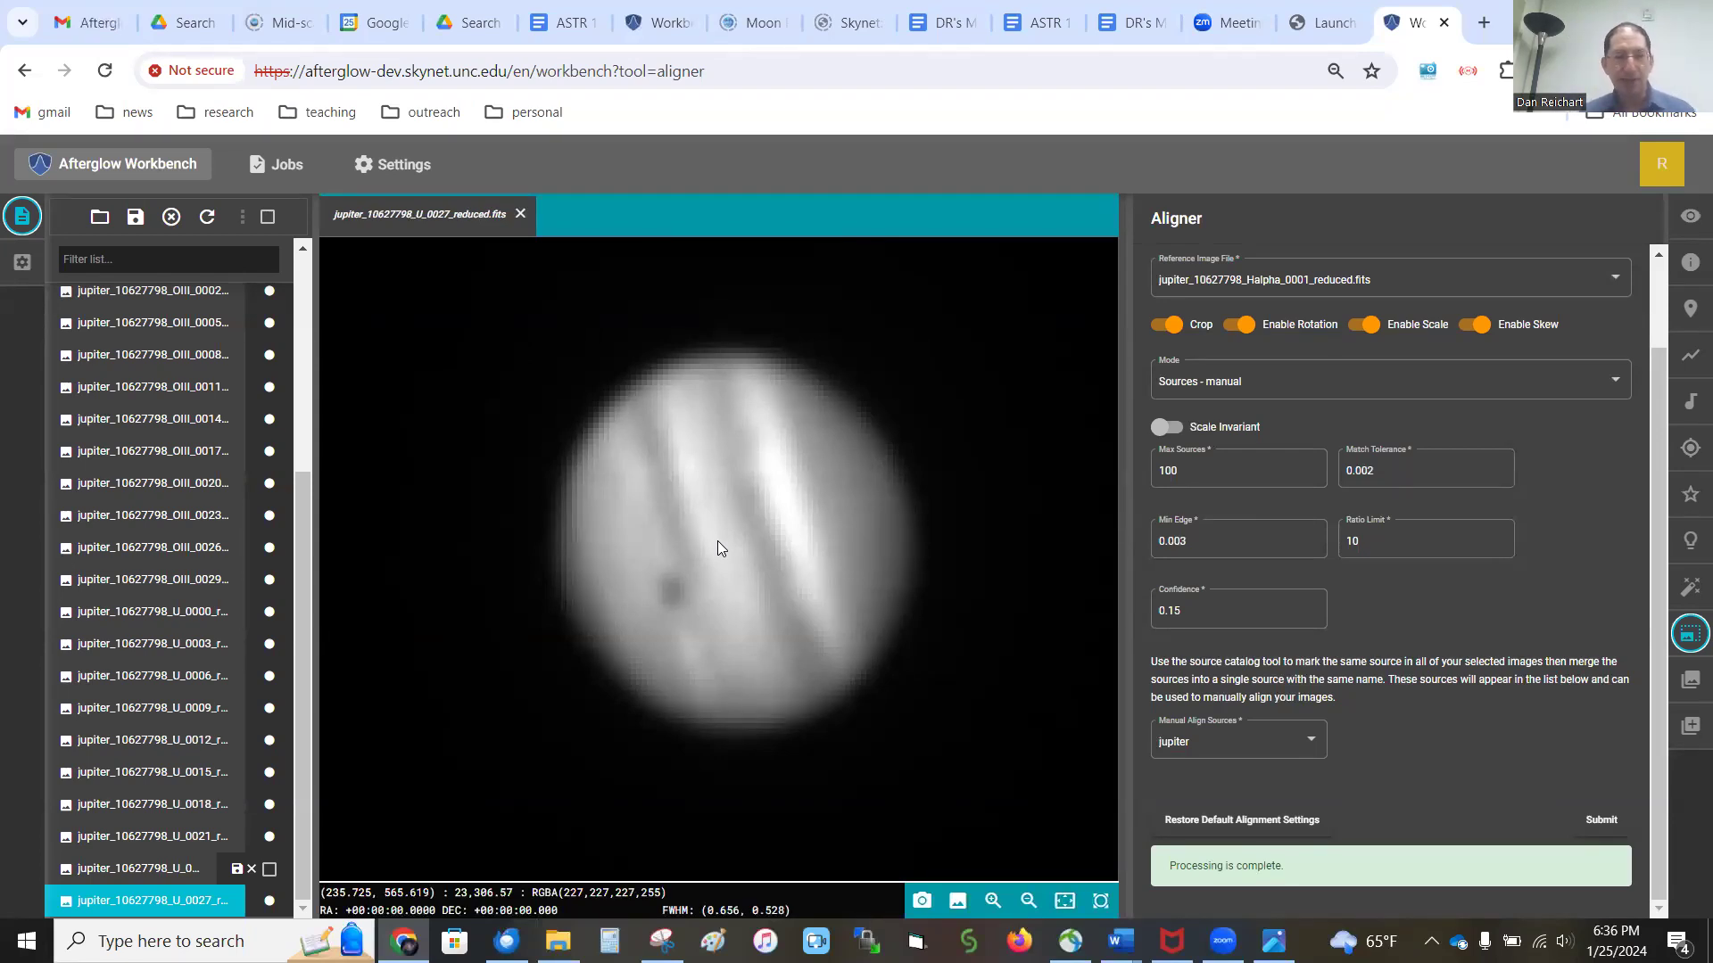
pyautogui.press('Up')
pyautogui.press('Up')
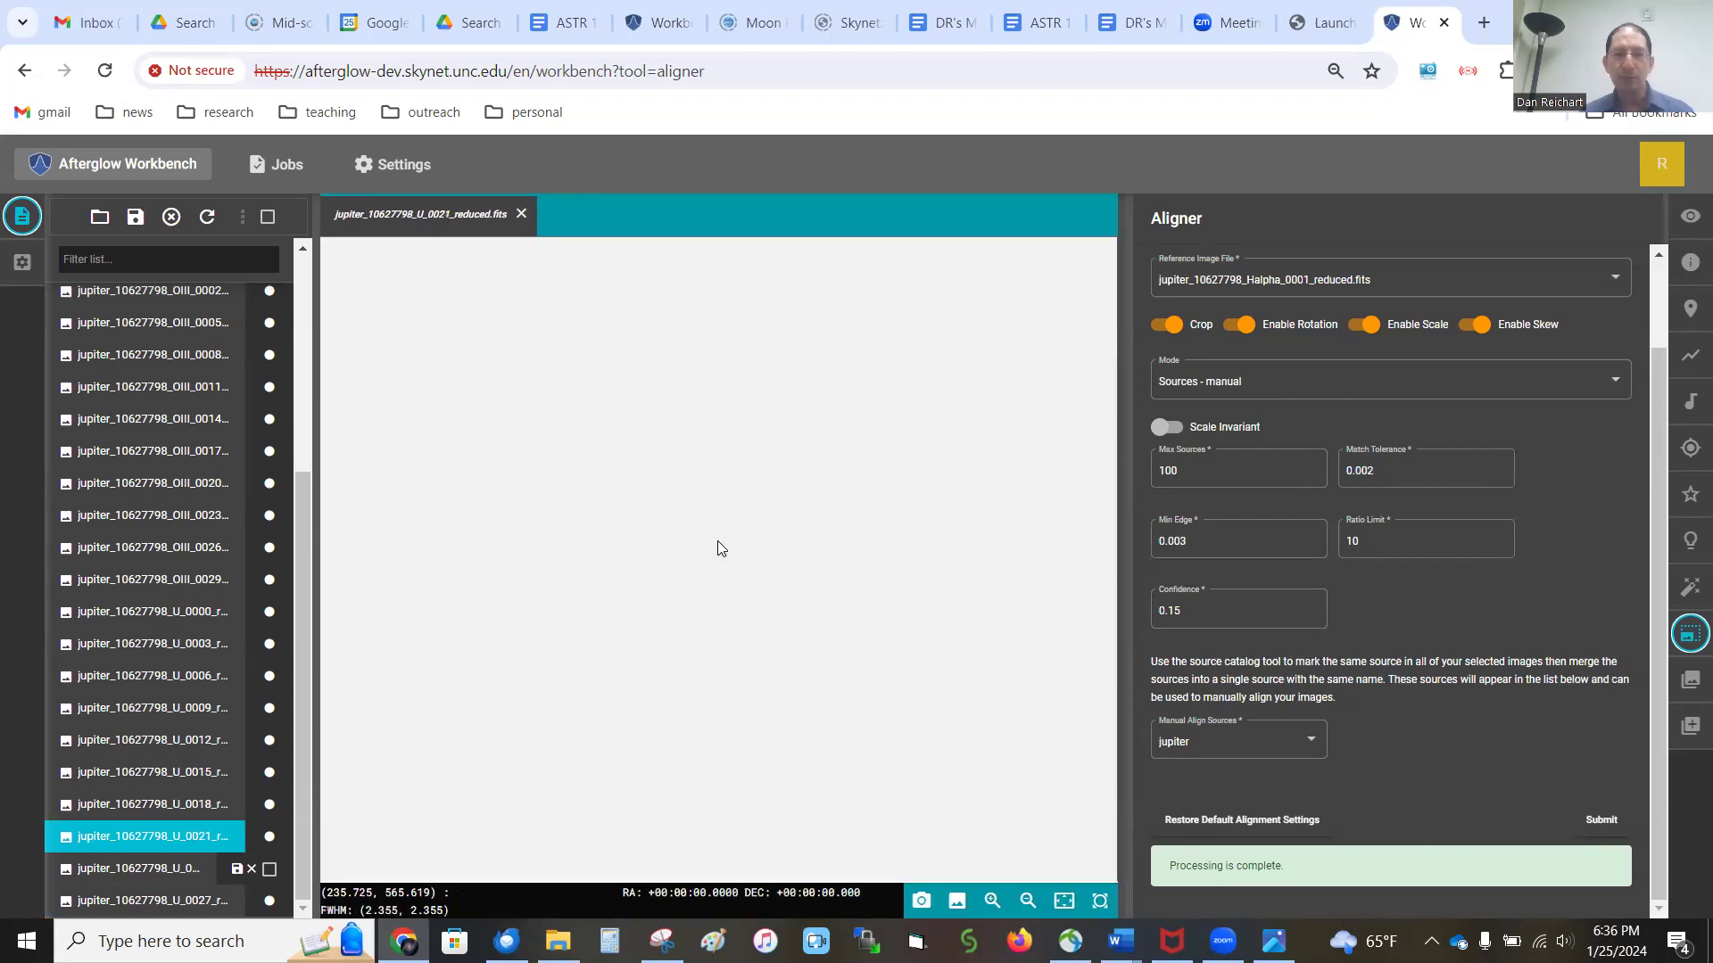
pyautogui.press('Up')
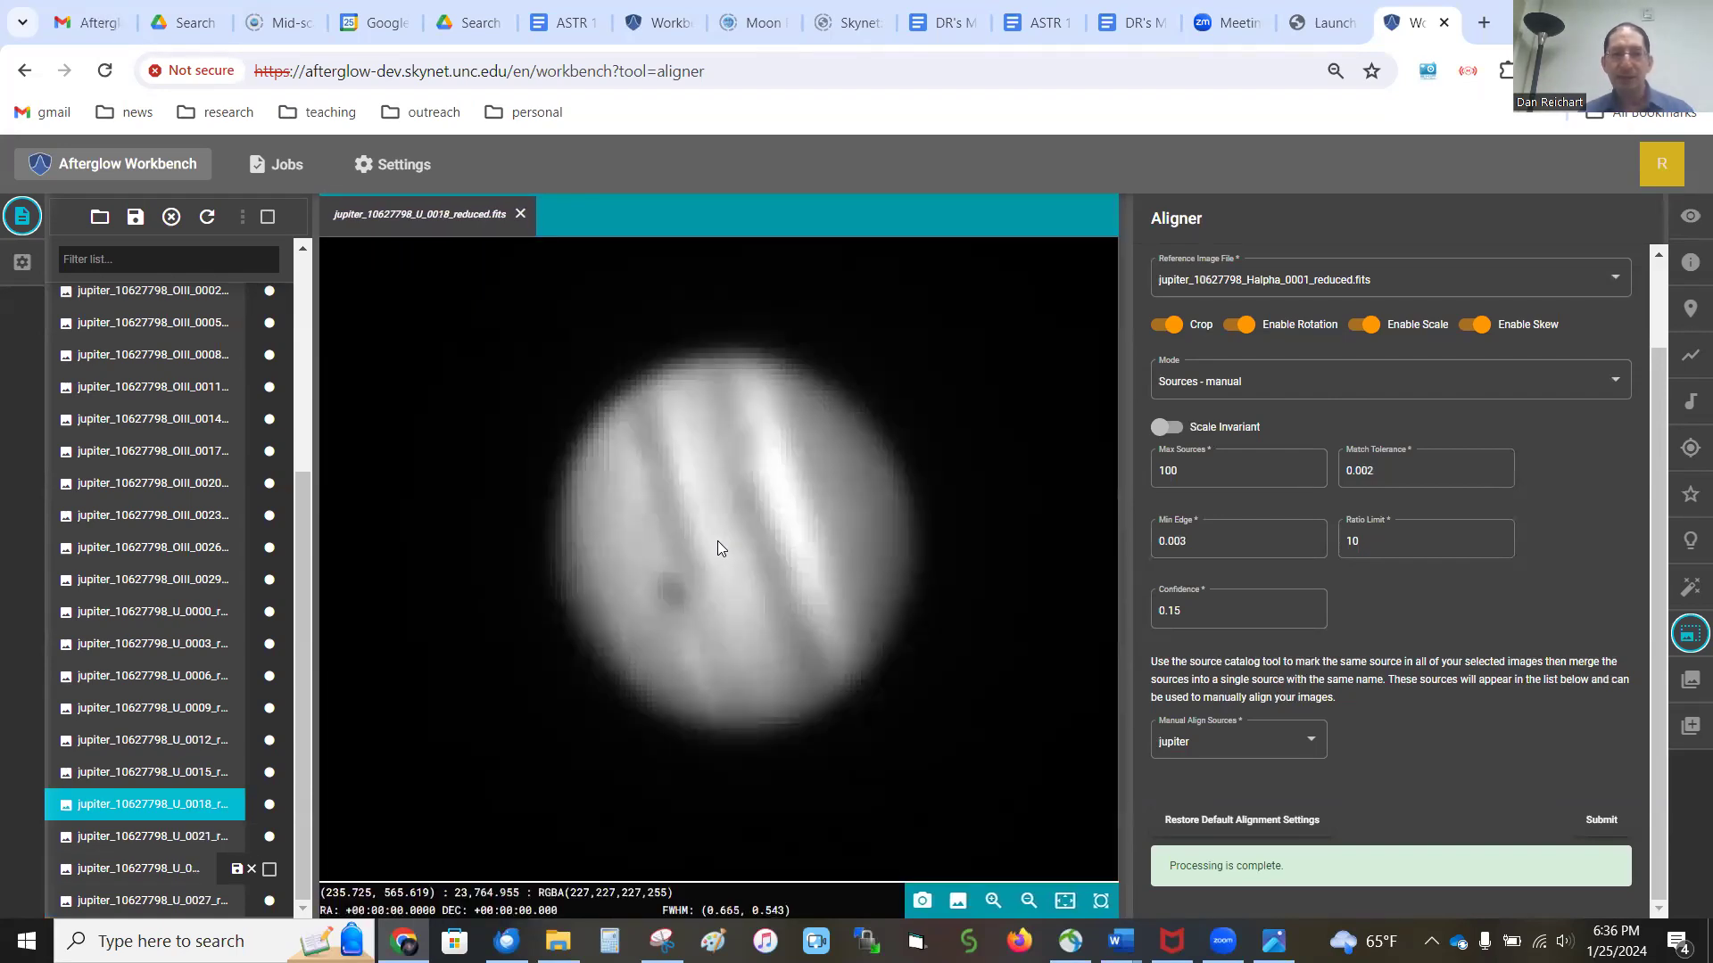
pyautogui.press('Up')
pyautogui.press('Up')
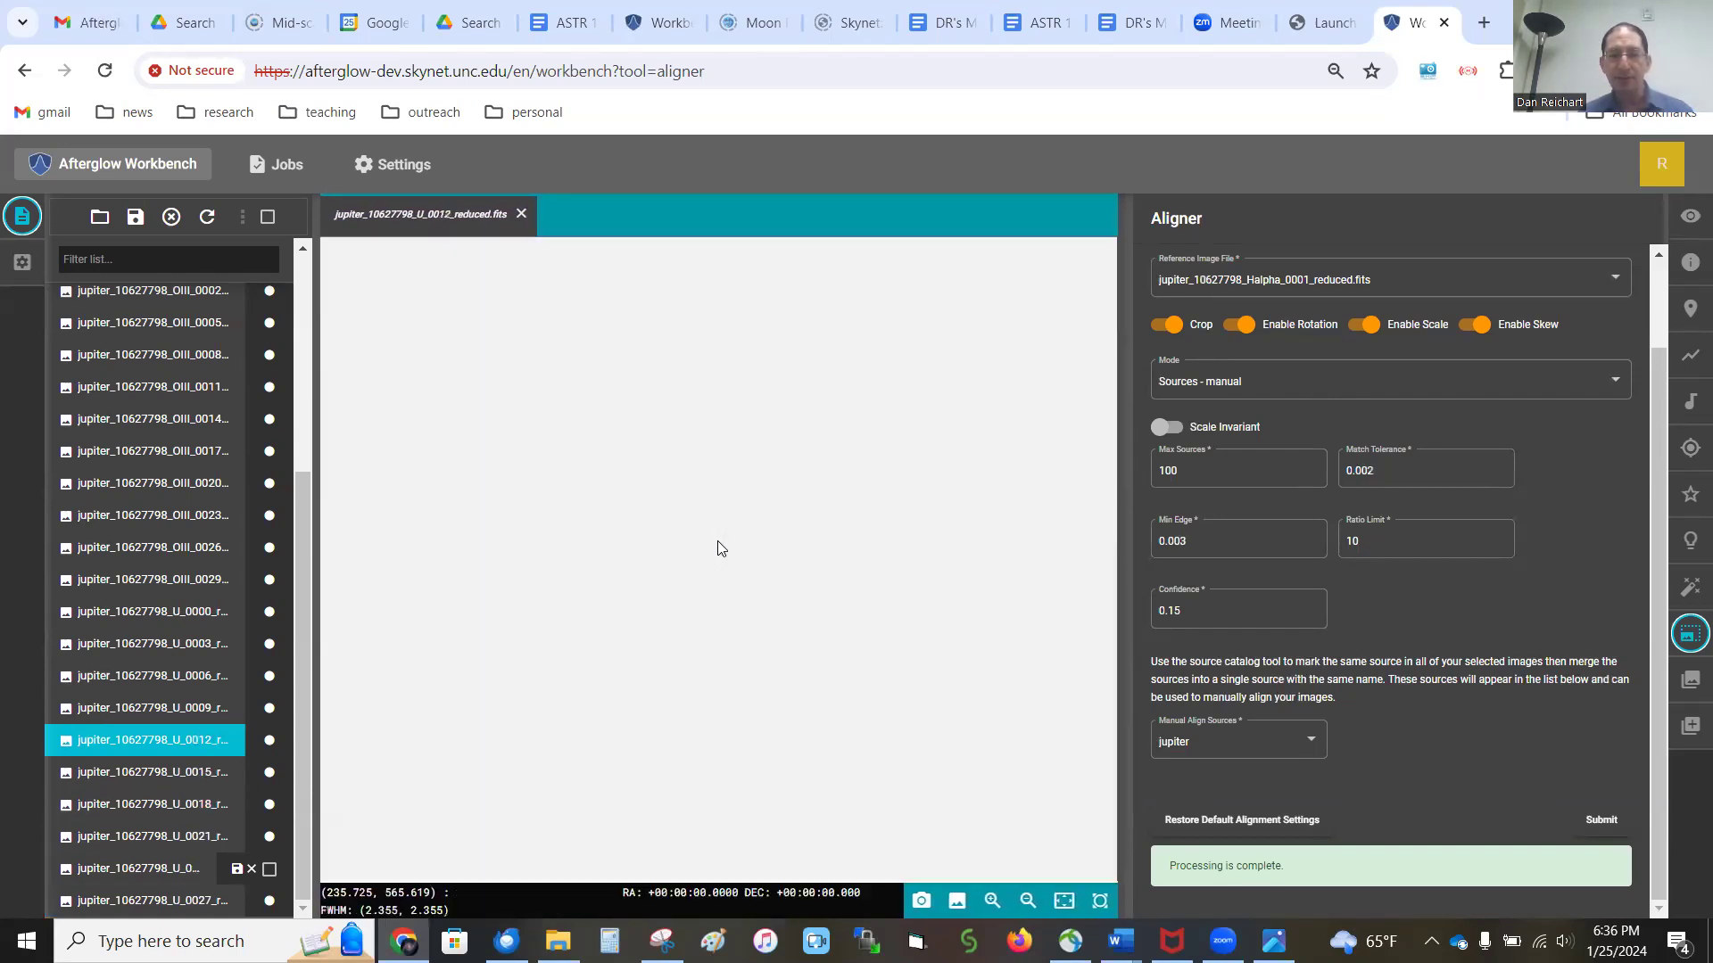
pyautogui.press('Up')
pyautogui.press('Up')
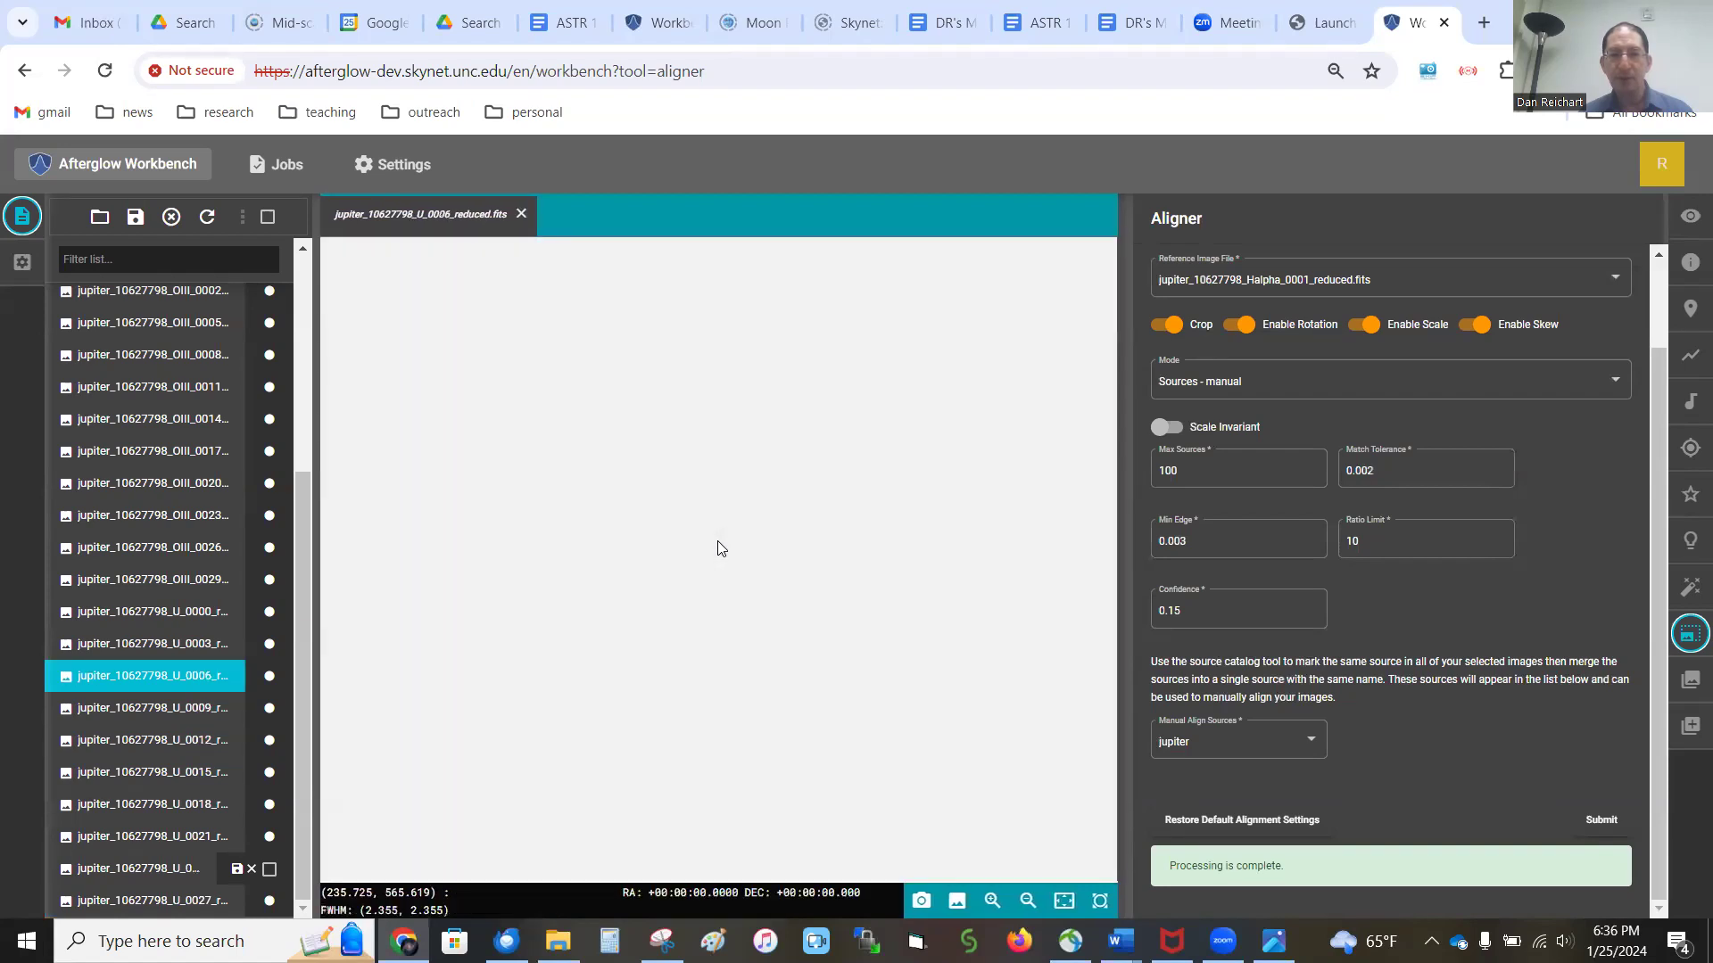
pyautogui.press('Up')
pyautogui.press('Up')
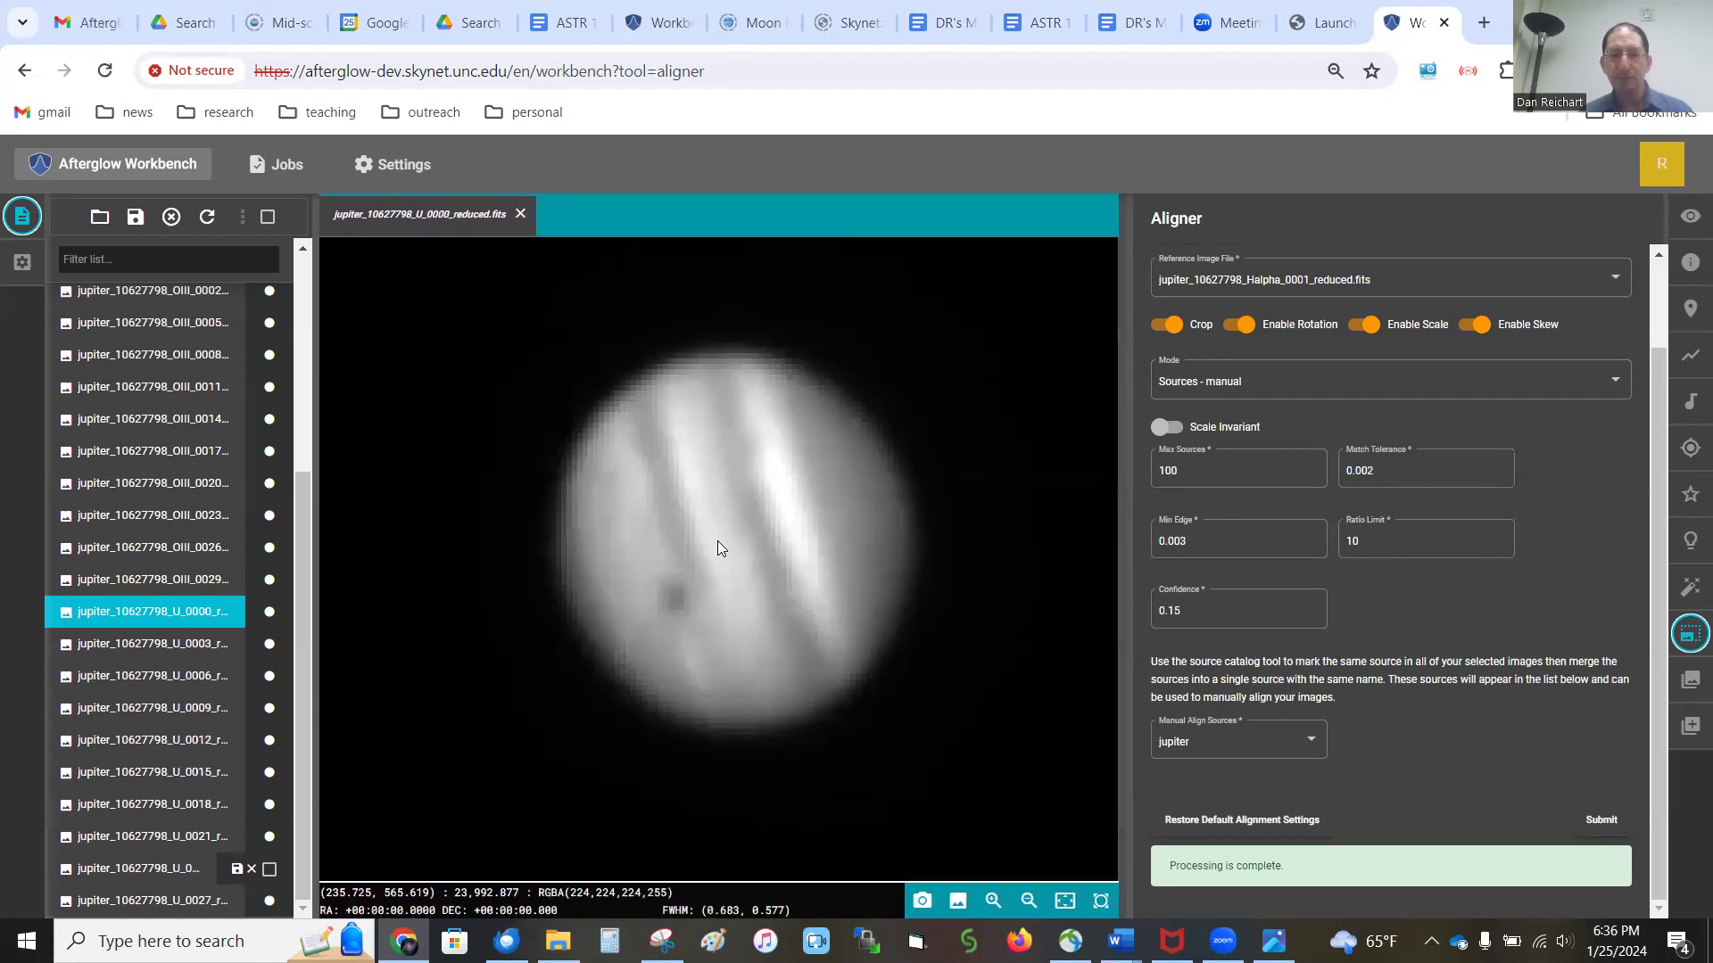
pyautogui.press('Up')
pyautogui.press('Up')
pyautogui.press('Up')
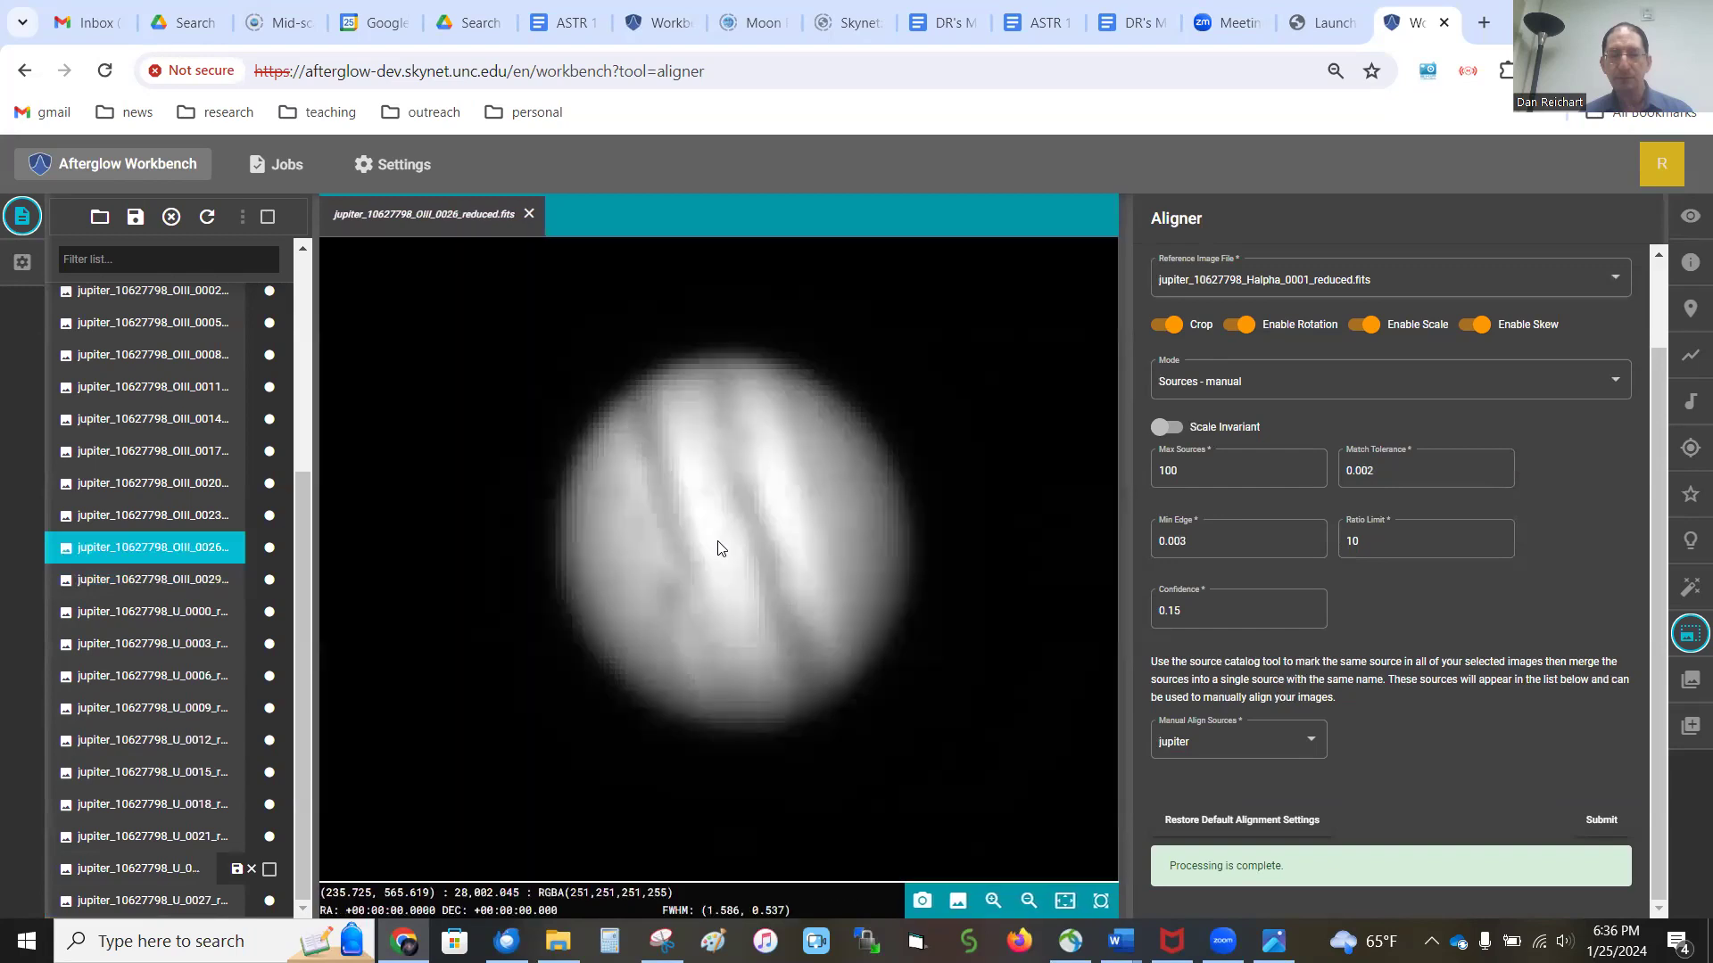
pyautogui.press('Up')
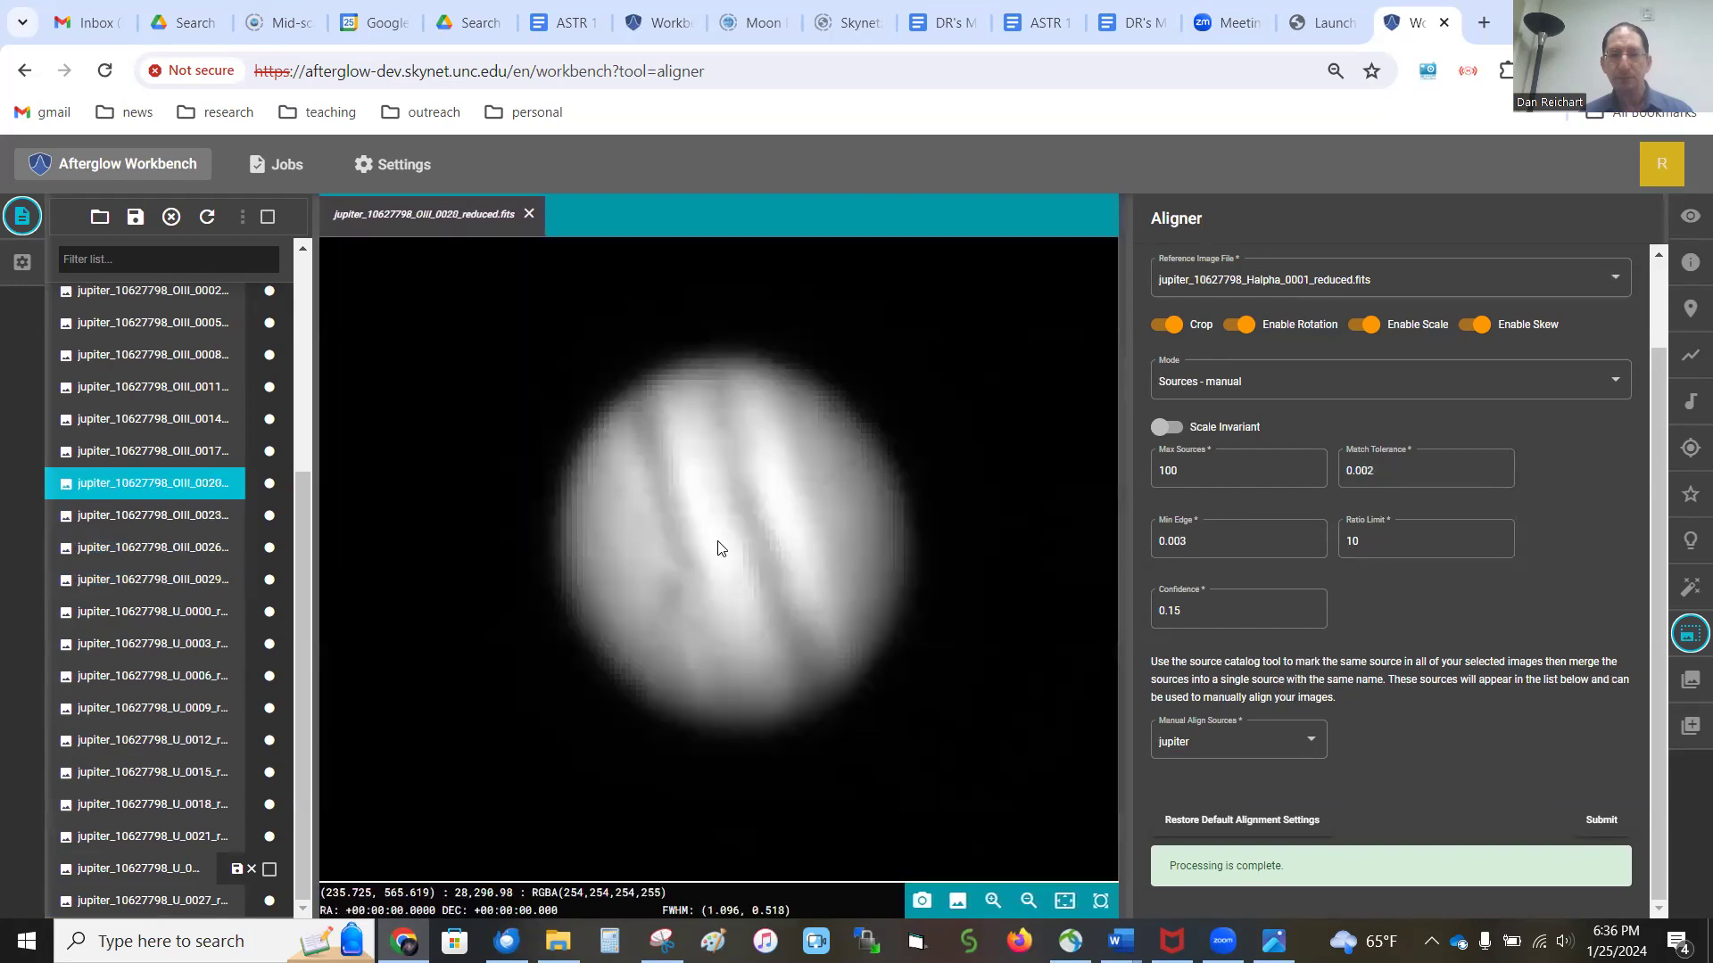
pyautogui.press('Up')
pyautogui.press('Up')
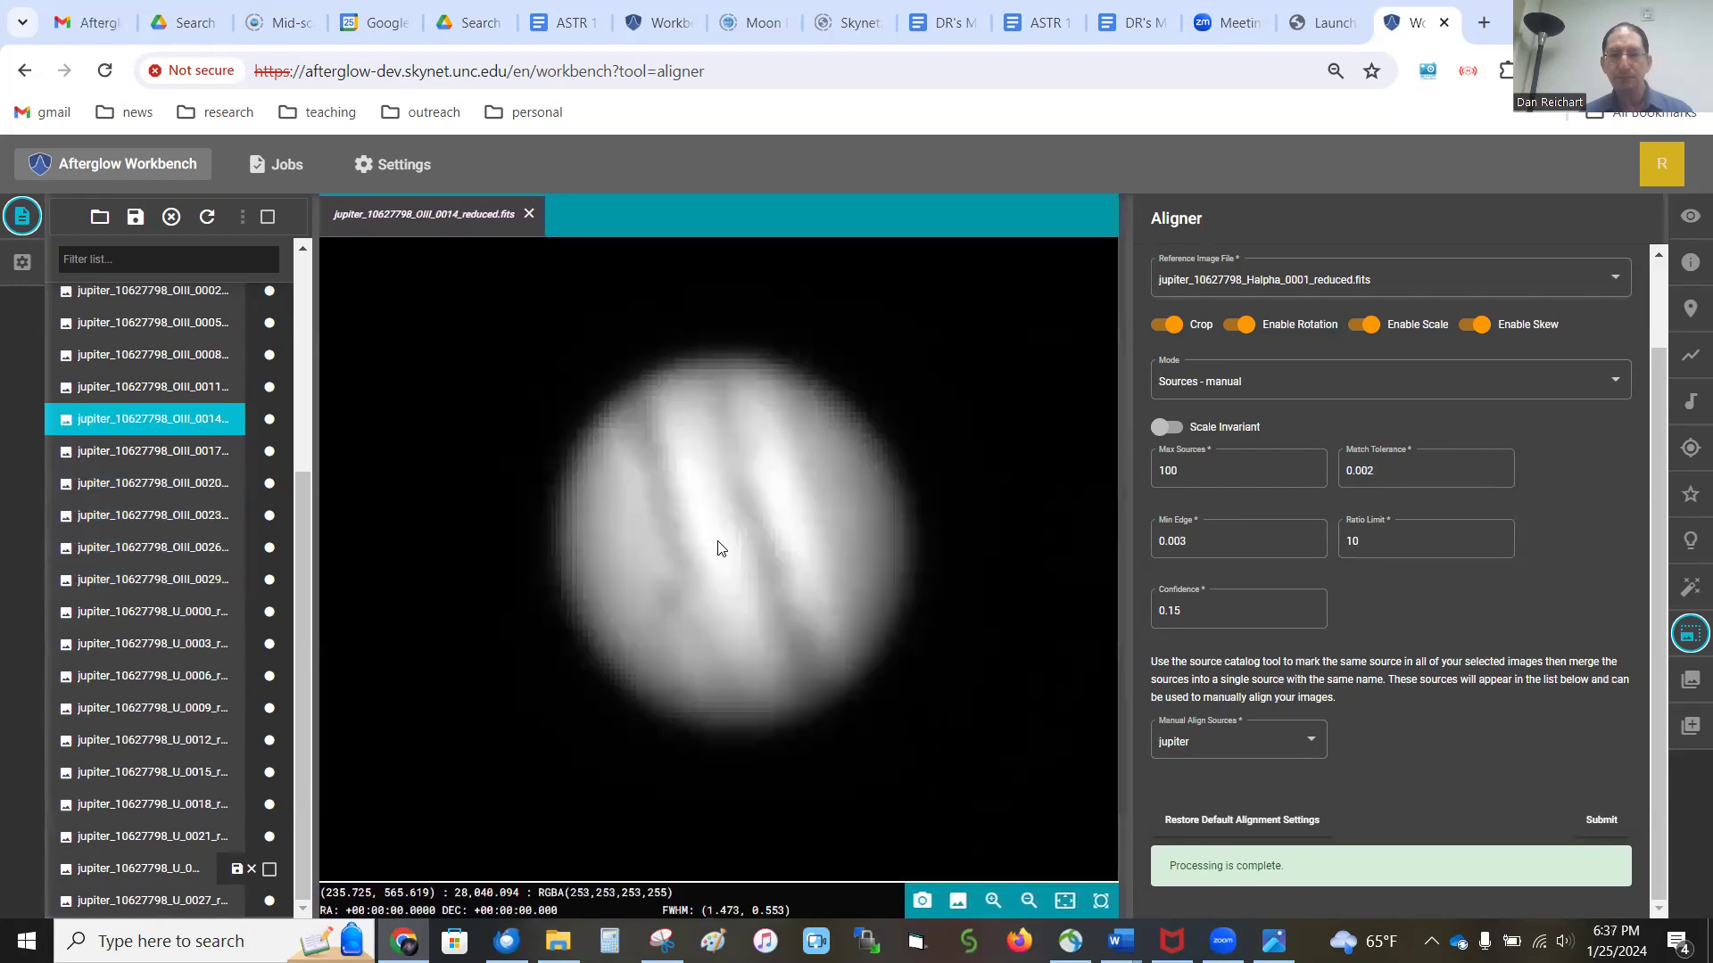
pyautogui.press('Up')
pyautogui.press('Up')
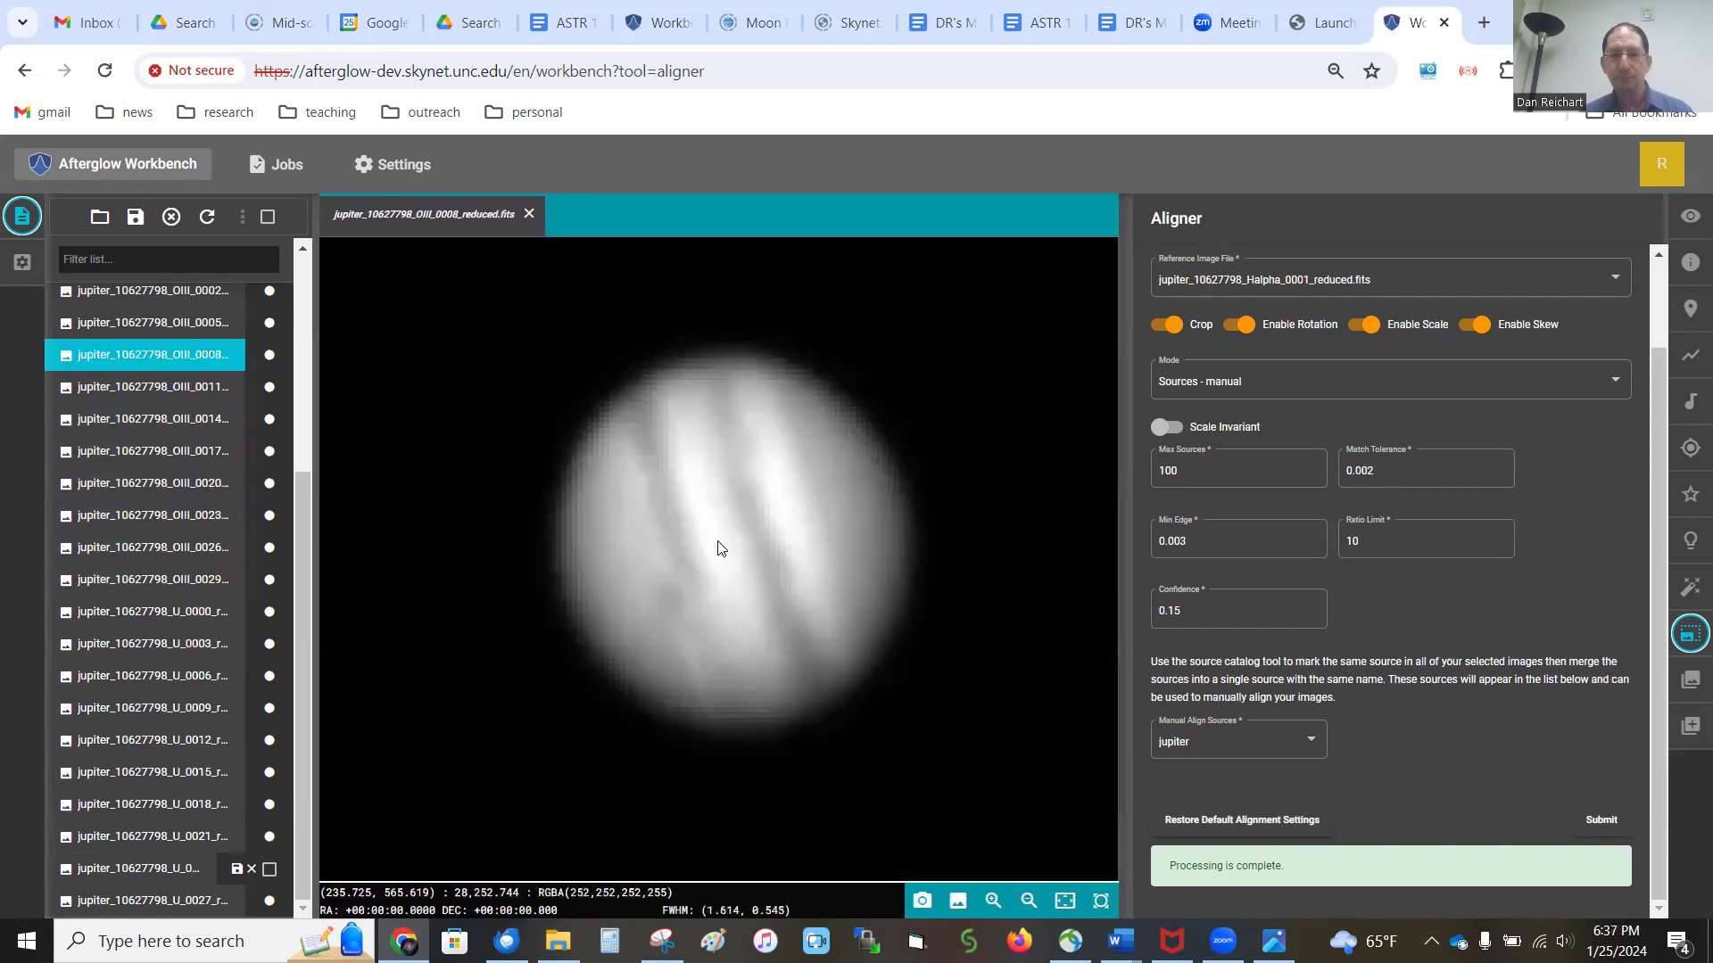
pyautogui.press('Up')
pyautogui.press('Up')
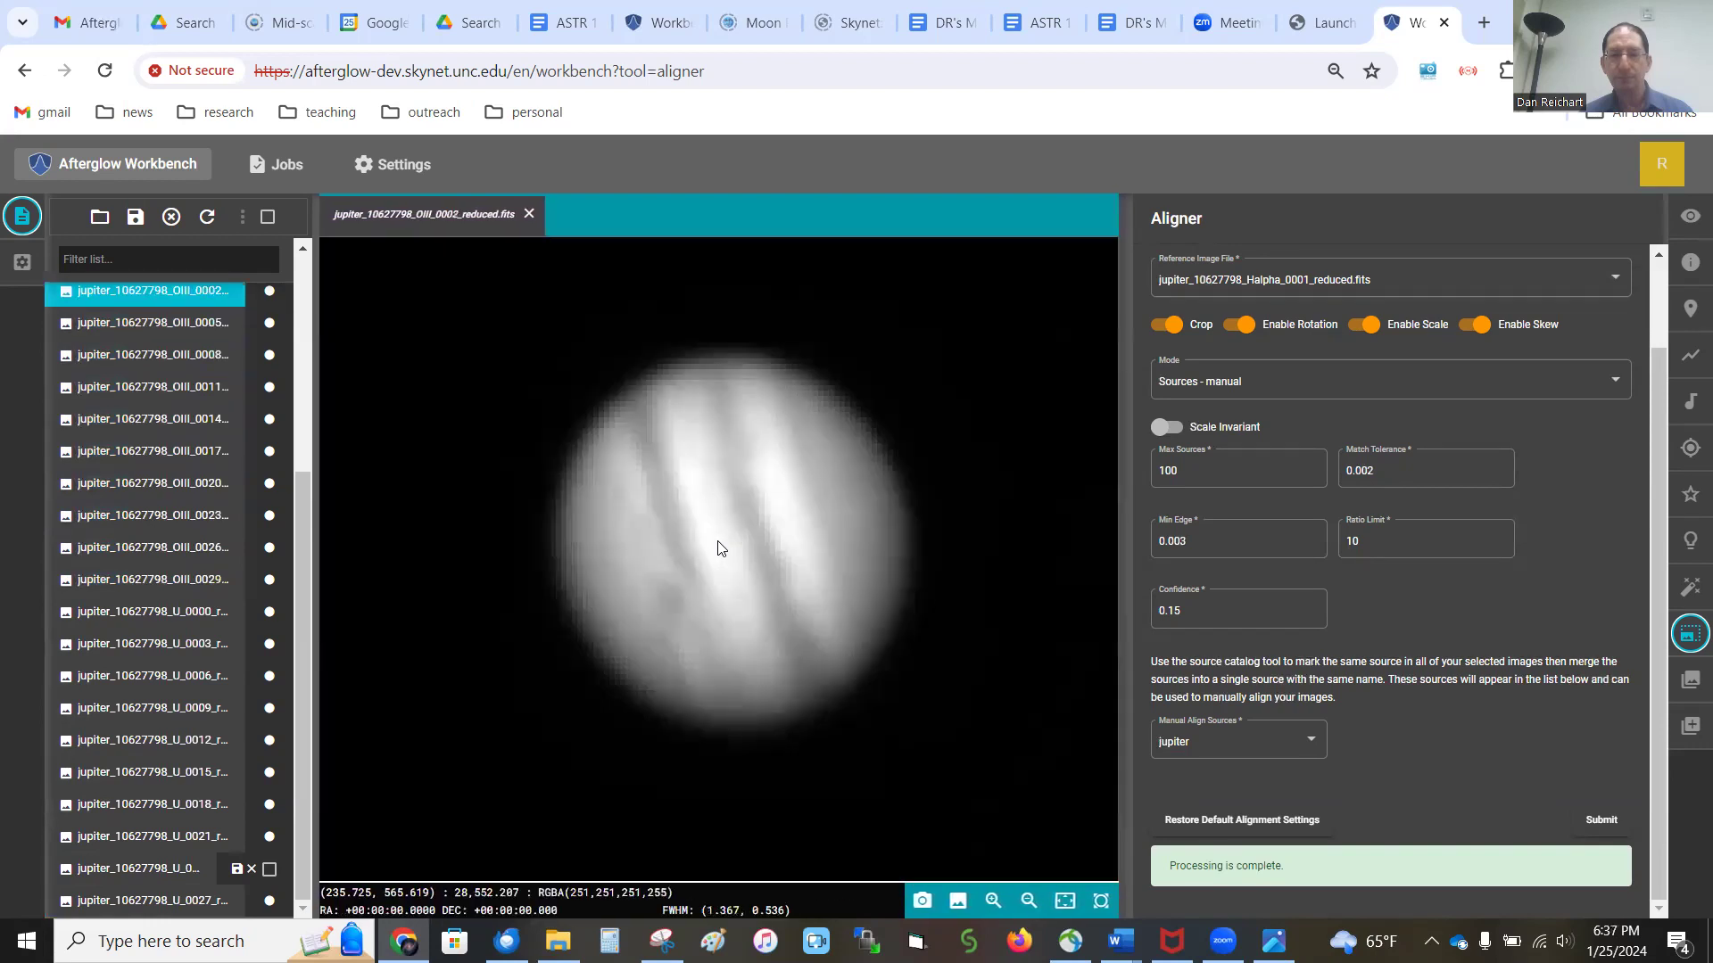
pyautogui.press('Up')
pyautogui.press('Up')
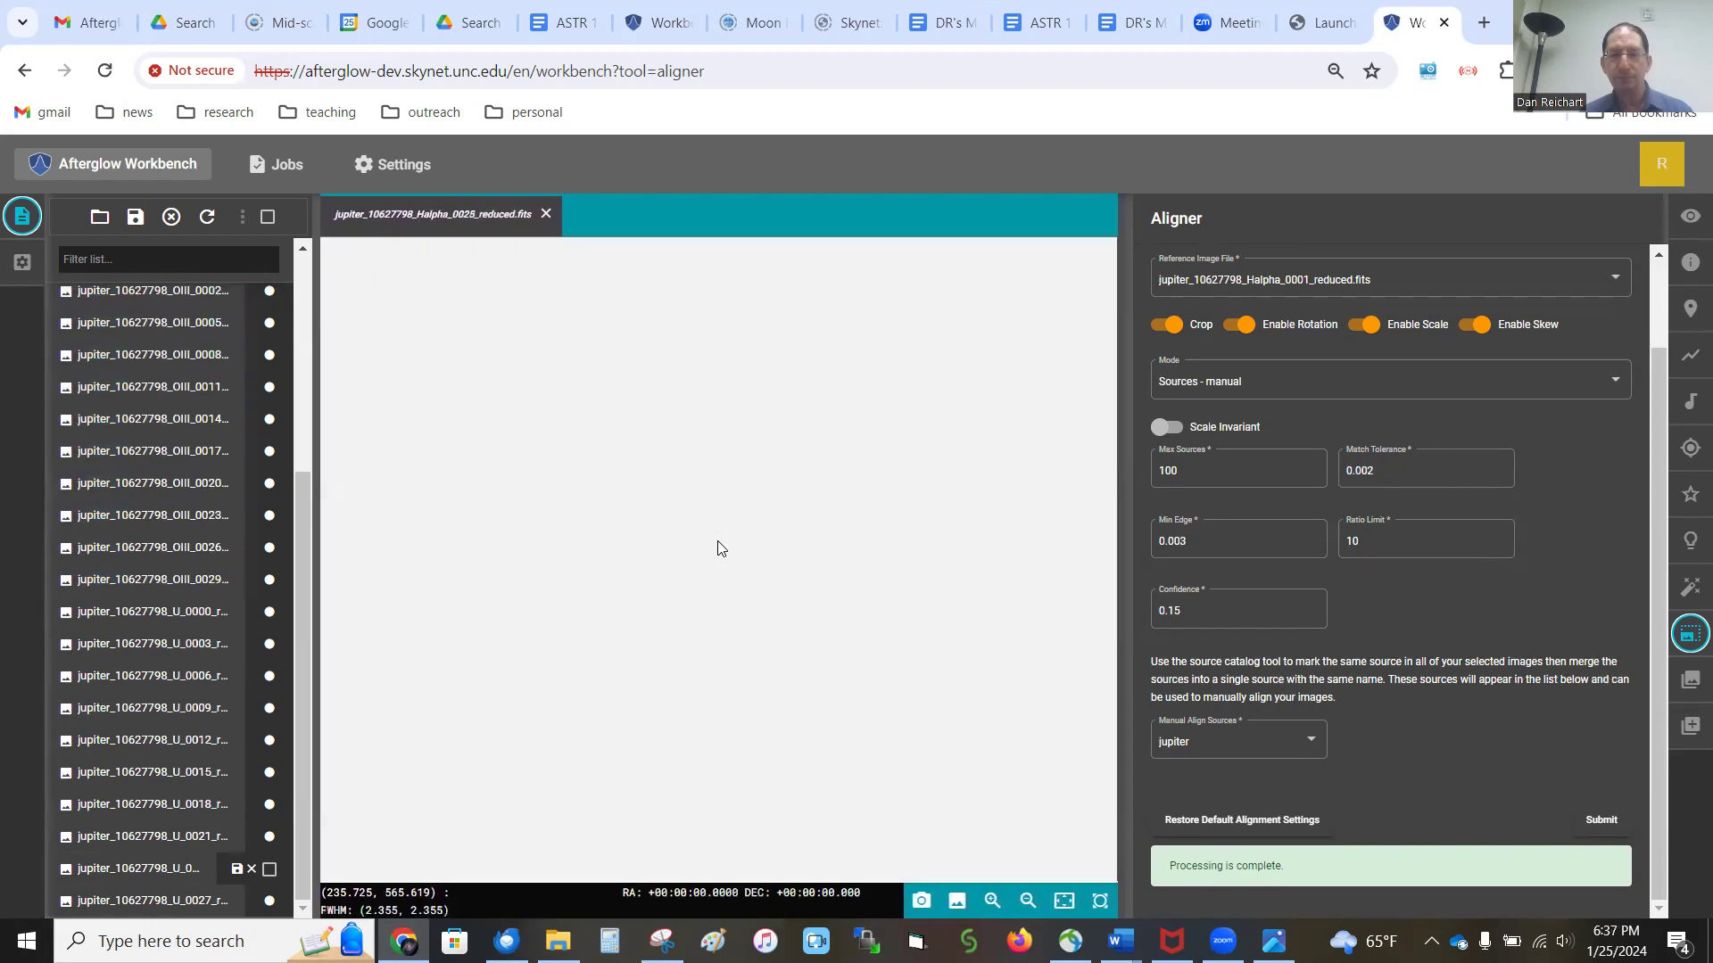
pyautogui.press('Up')
pyautogui.press('Up')
pyautogui.press('Up')
pyautogui.press('Up')
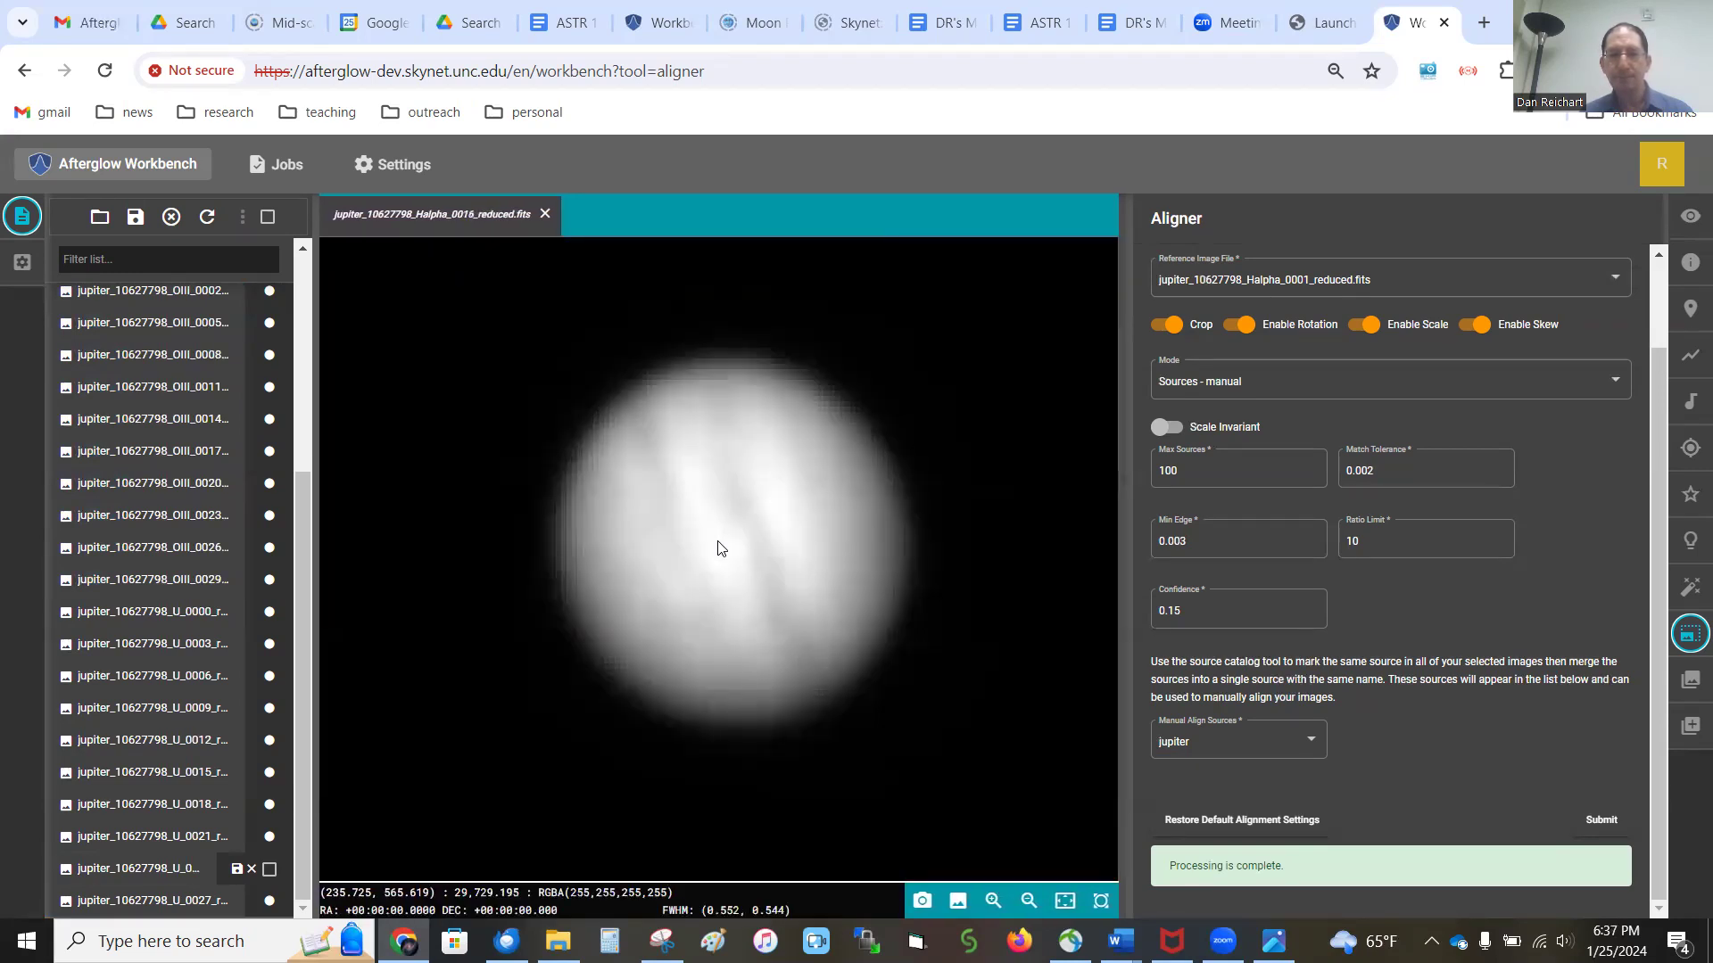
pyautogui.press('Up')
pyautogui.press('Up')
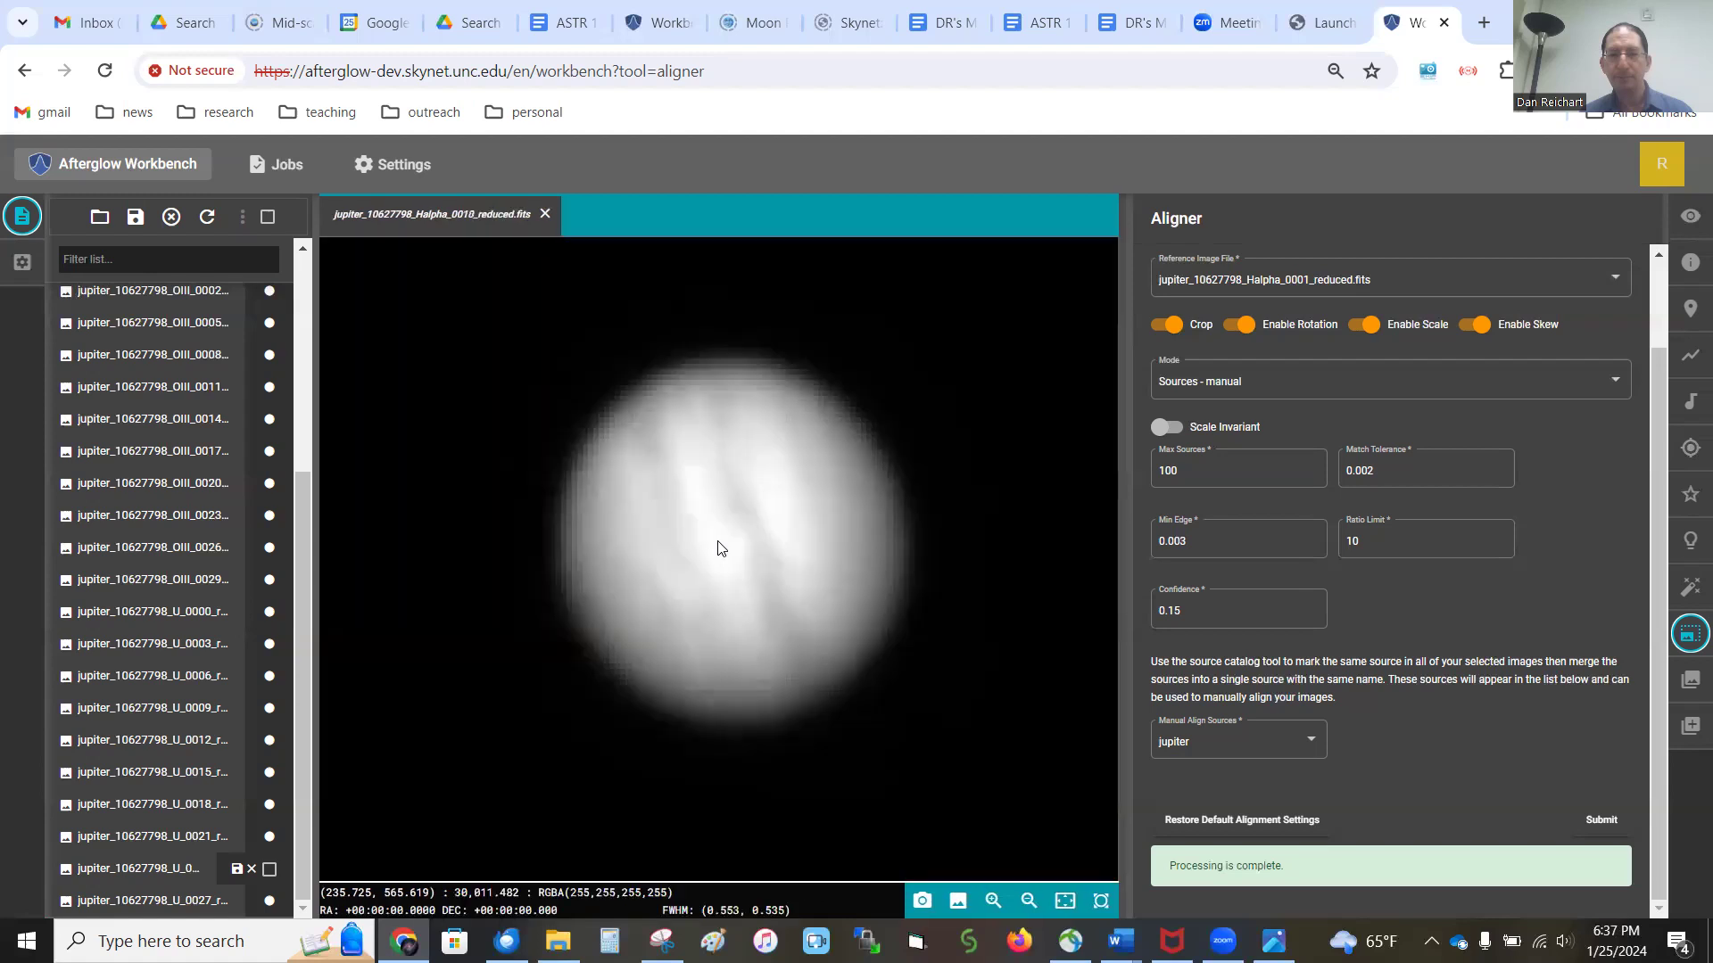
pyautogui.press('Up')
pyautogui.press('Up')
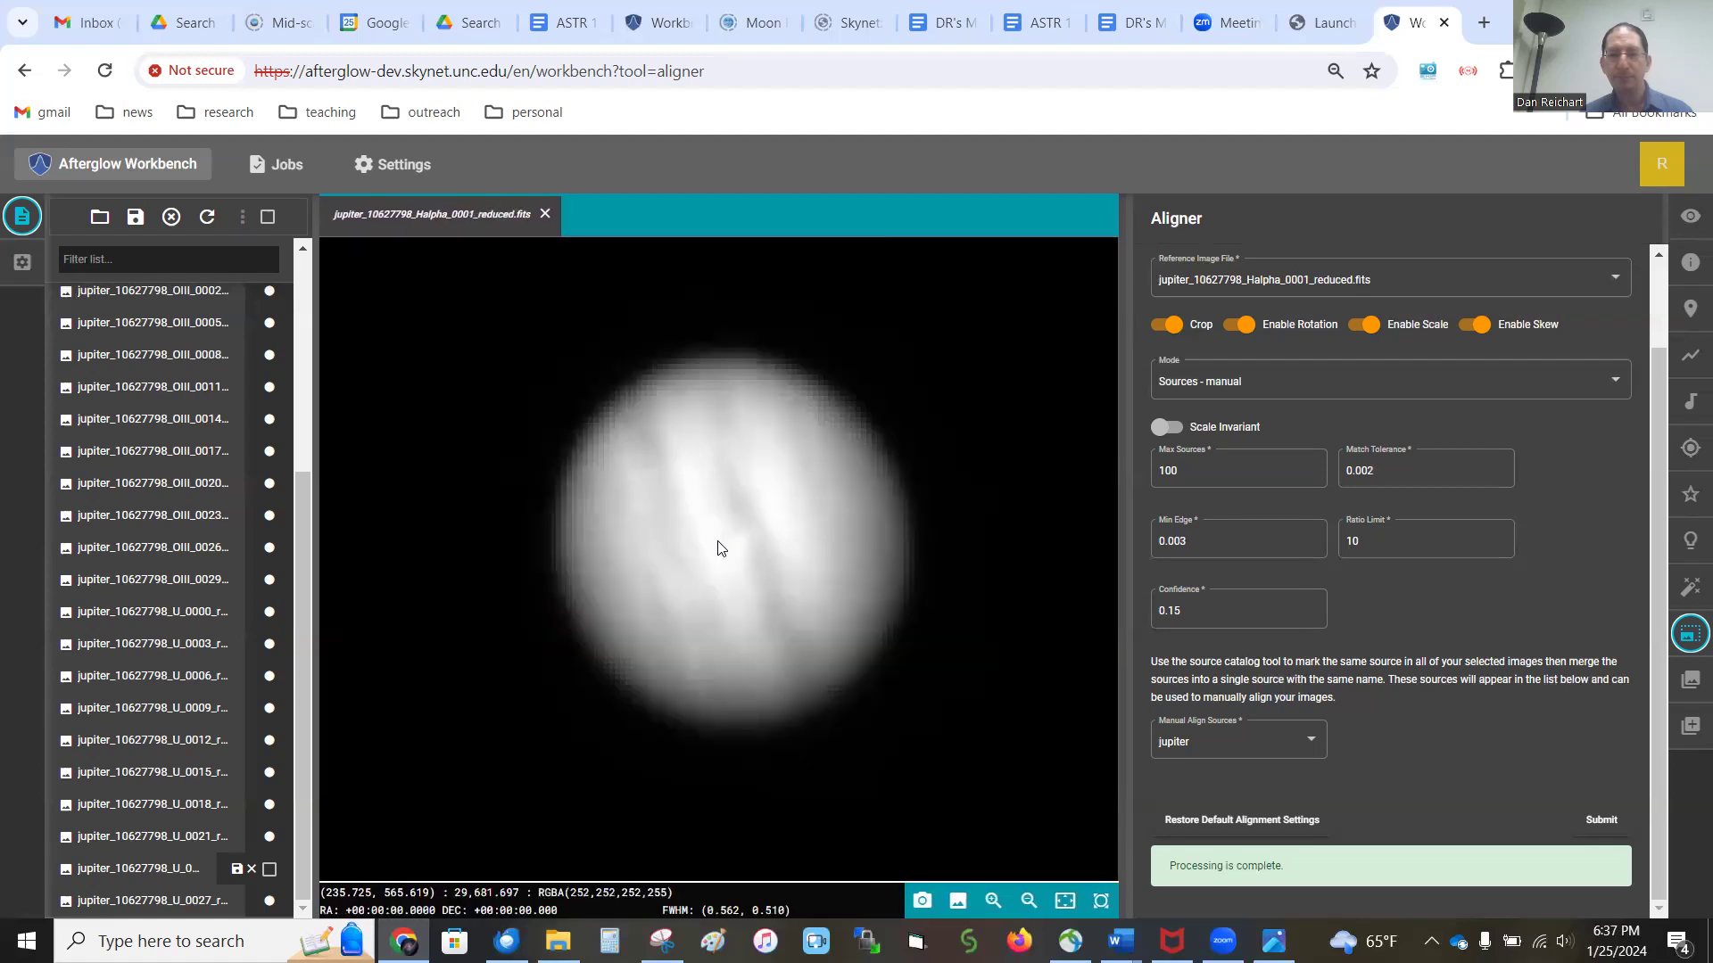
pyautogui.press('Up')
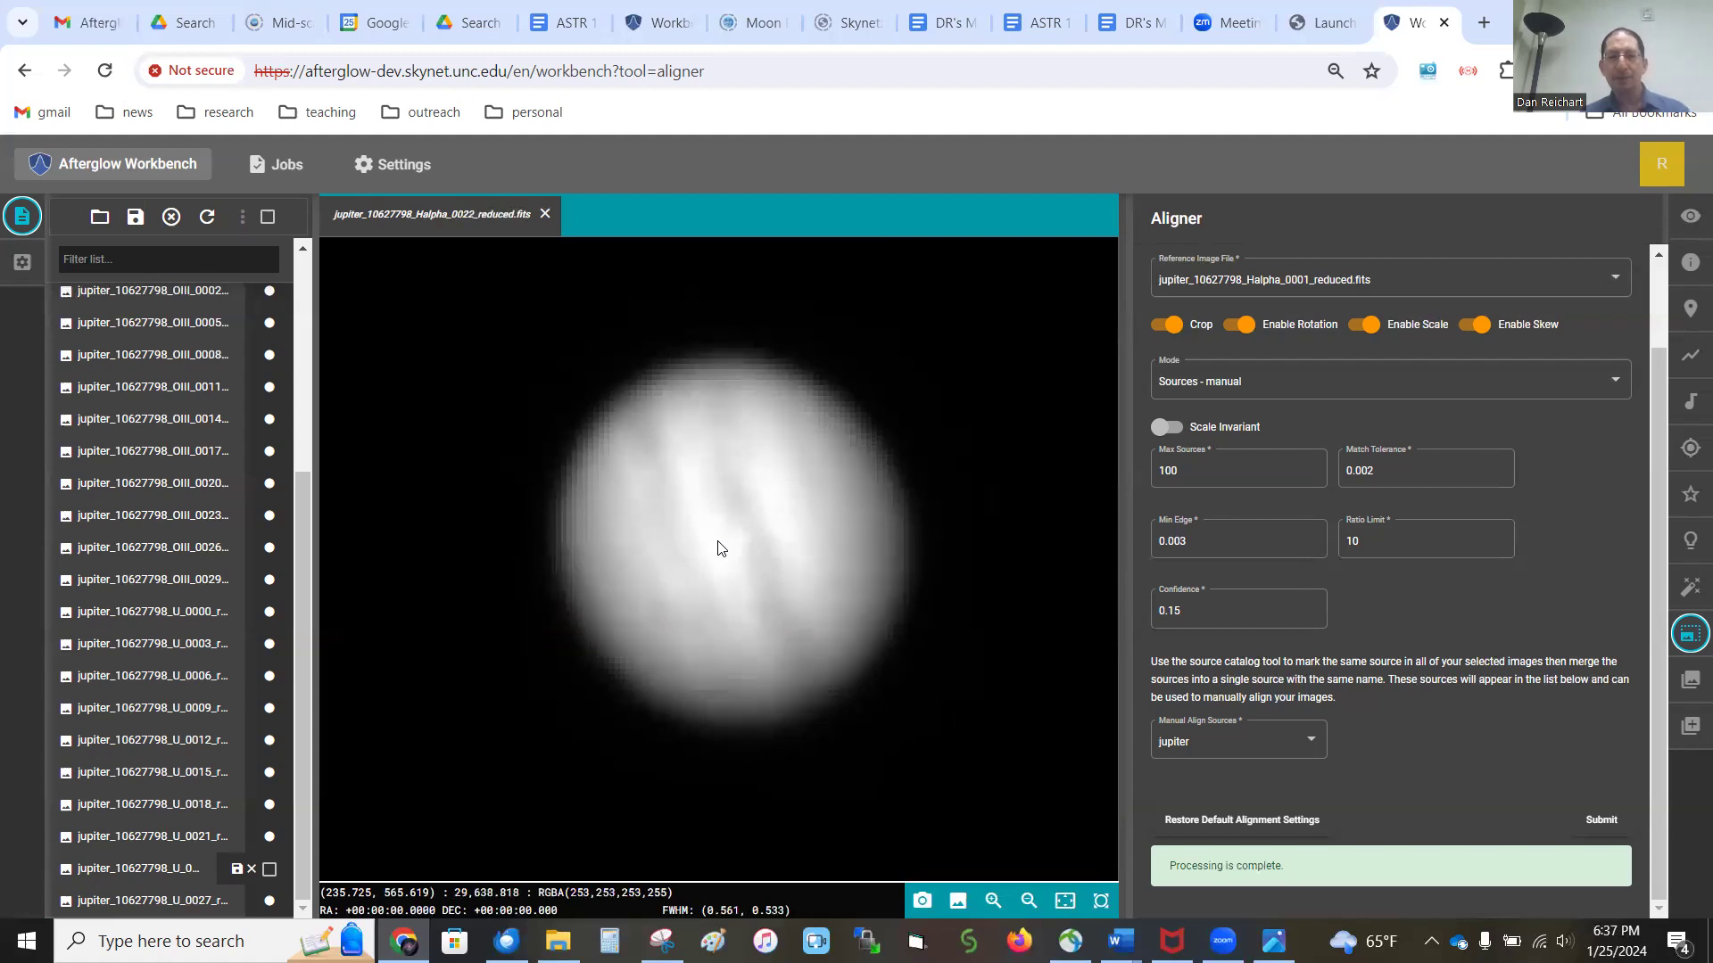
# Step: Flip rapidly through the aligned images up to the last U image and back to Halpha_0001, comparing Jupiter's position and surface features
pyautogui.press('Down')
pyautogui.press('Down')
pyautogui.press('Down')
pyautogui.press('Down')
pyautogui.press('Down')
pyautogui.press('Down')
pyautogui.press('Down')
pyautogui.press('Down')
pyautogui.press('Down')
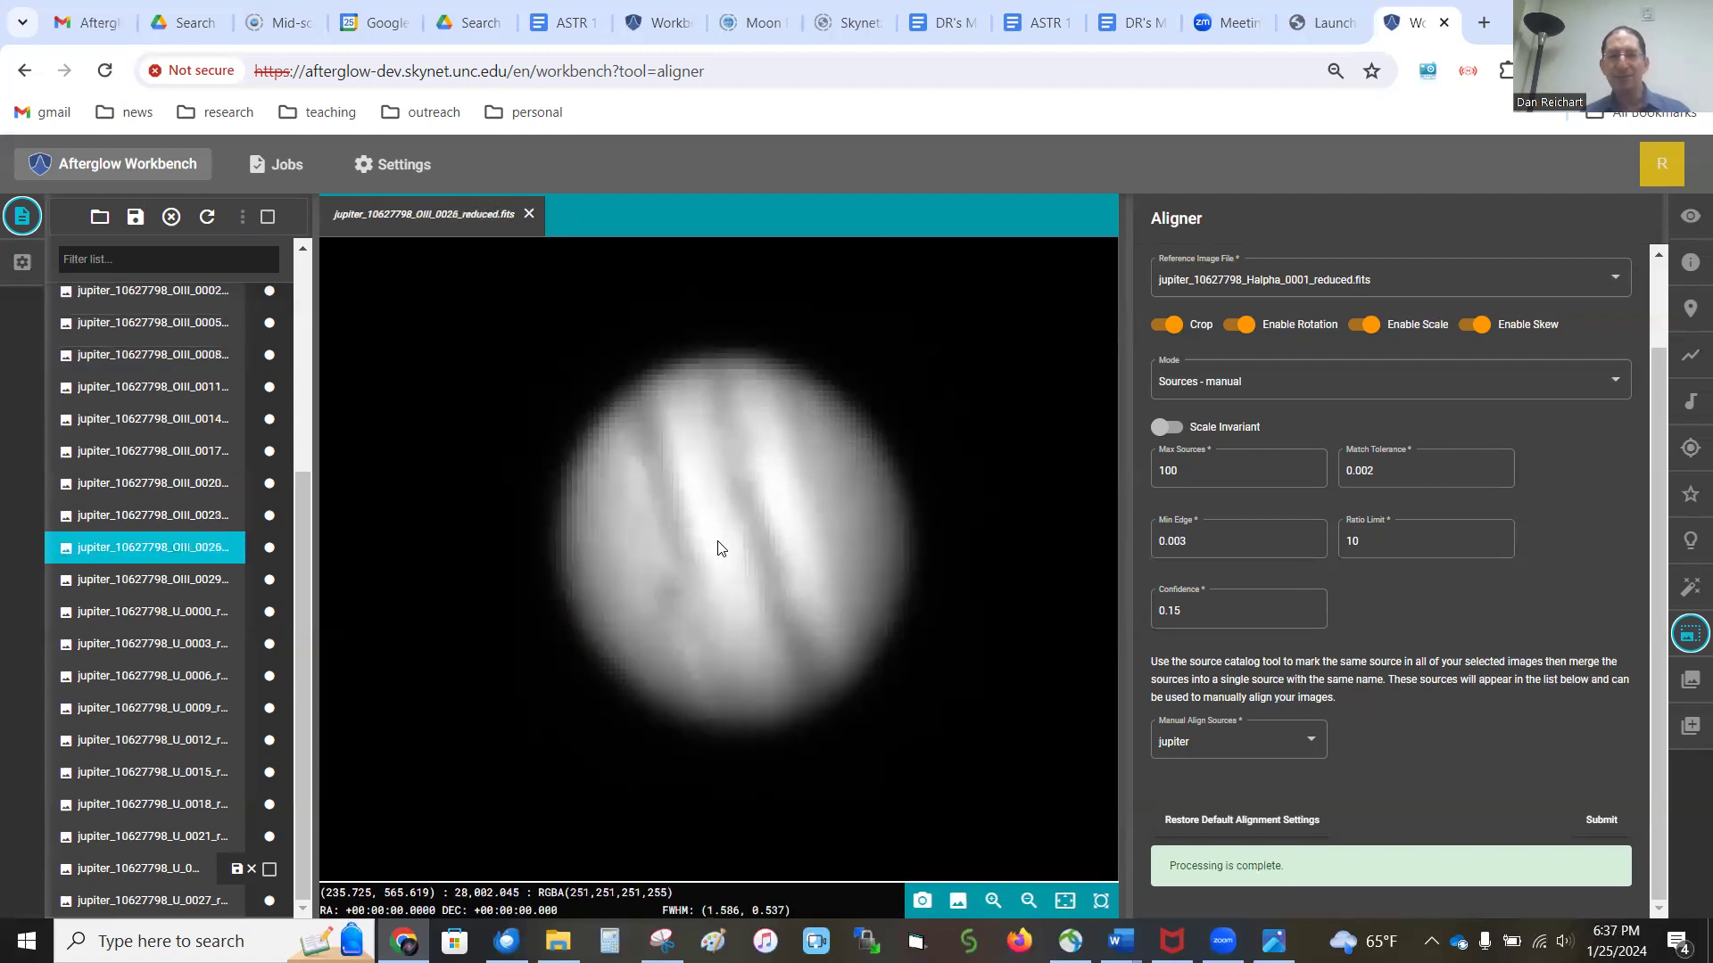
pyautogui.press('Down')
pyautogui.press('Down')
pyautogui.press('Down')
pyautogui.press('Down')
pyautogui.press('Down')
pyautogui.press('Down')
pyautogui.press('Down')
pyautogui.press('Down')
pyautogui.press('Down')
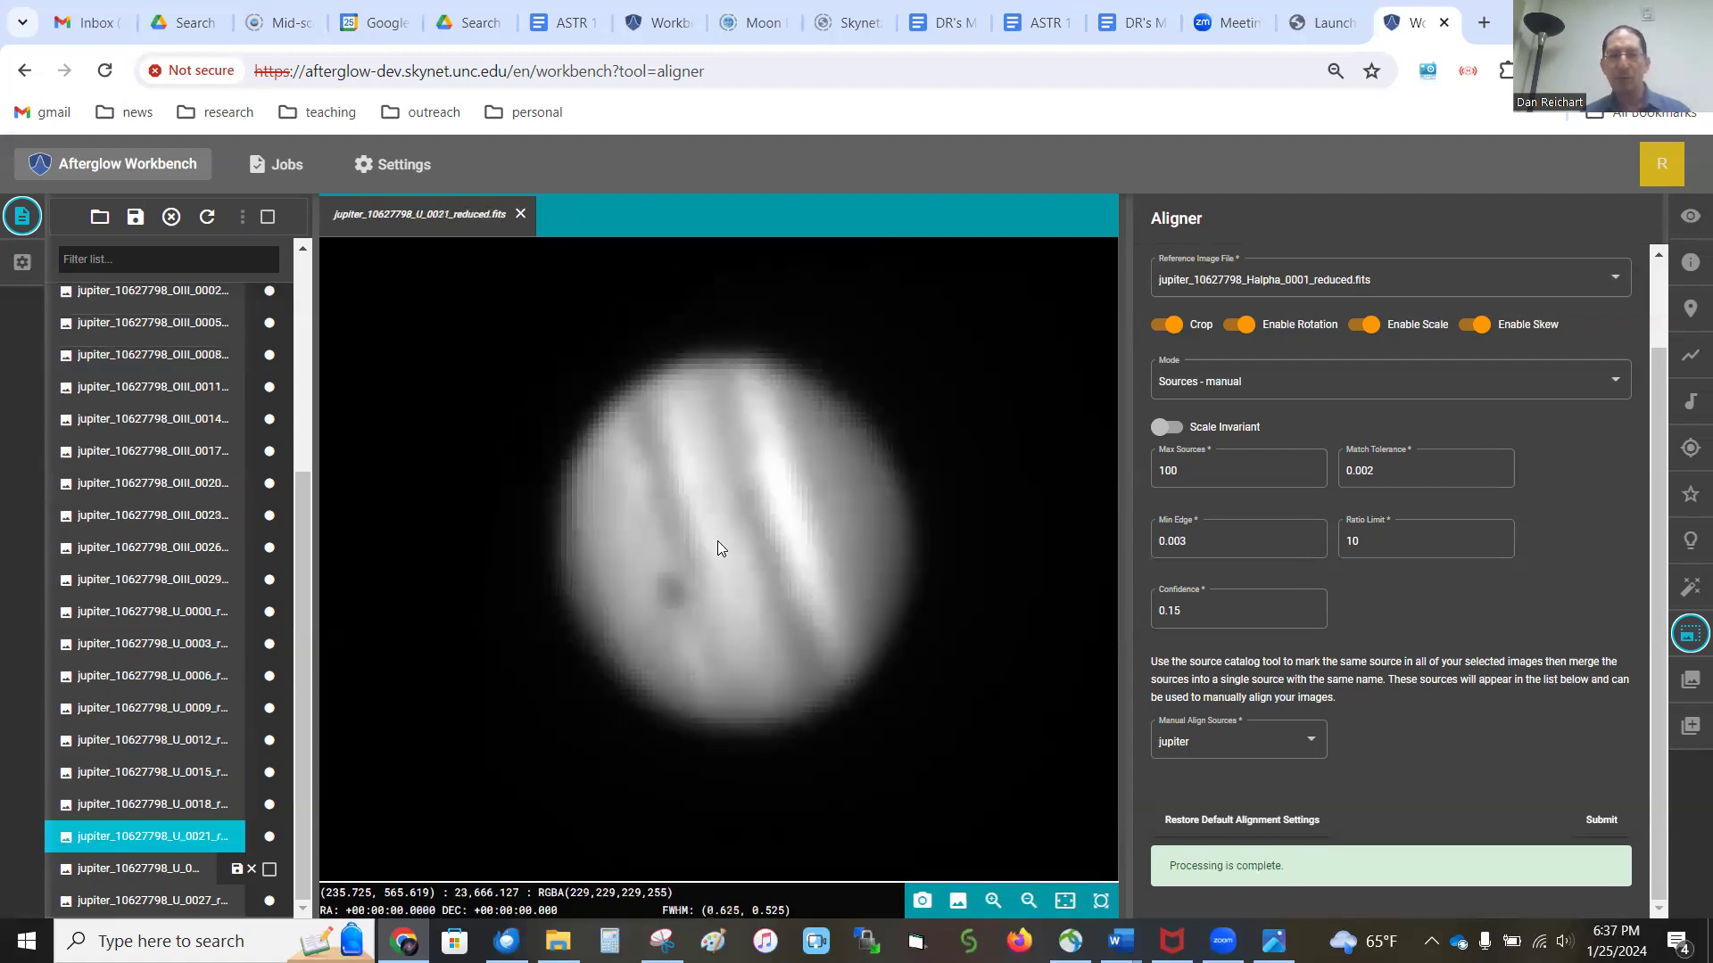
pyautogui.press('Down')
pyautogui.press('Down')
pyautogui.press('Up')
pyautogui.press('Up')
pyautogui.press('Up')
pyautogui.press('Up')
pyautogui.press('Up')
pyautogui.press('Up')
pyautogui.press('Up')
pyautogui.press('Up')
pyautogui.press('Up')
pyautogui.press('Up')
pyautogui.press('Up')
pyautogui.press('Up')
pyautogui.press('Up')
pyautogui.press('Up')
pyautogui.press('Up')
pyautogui.press('Up')
pyautogui.press('Up')
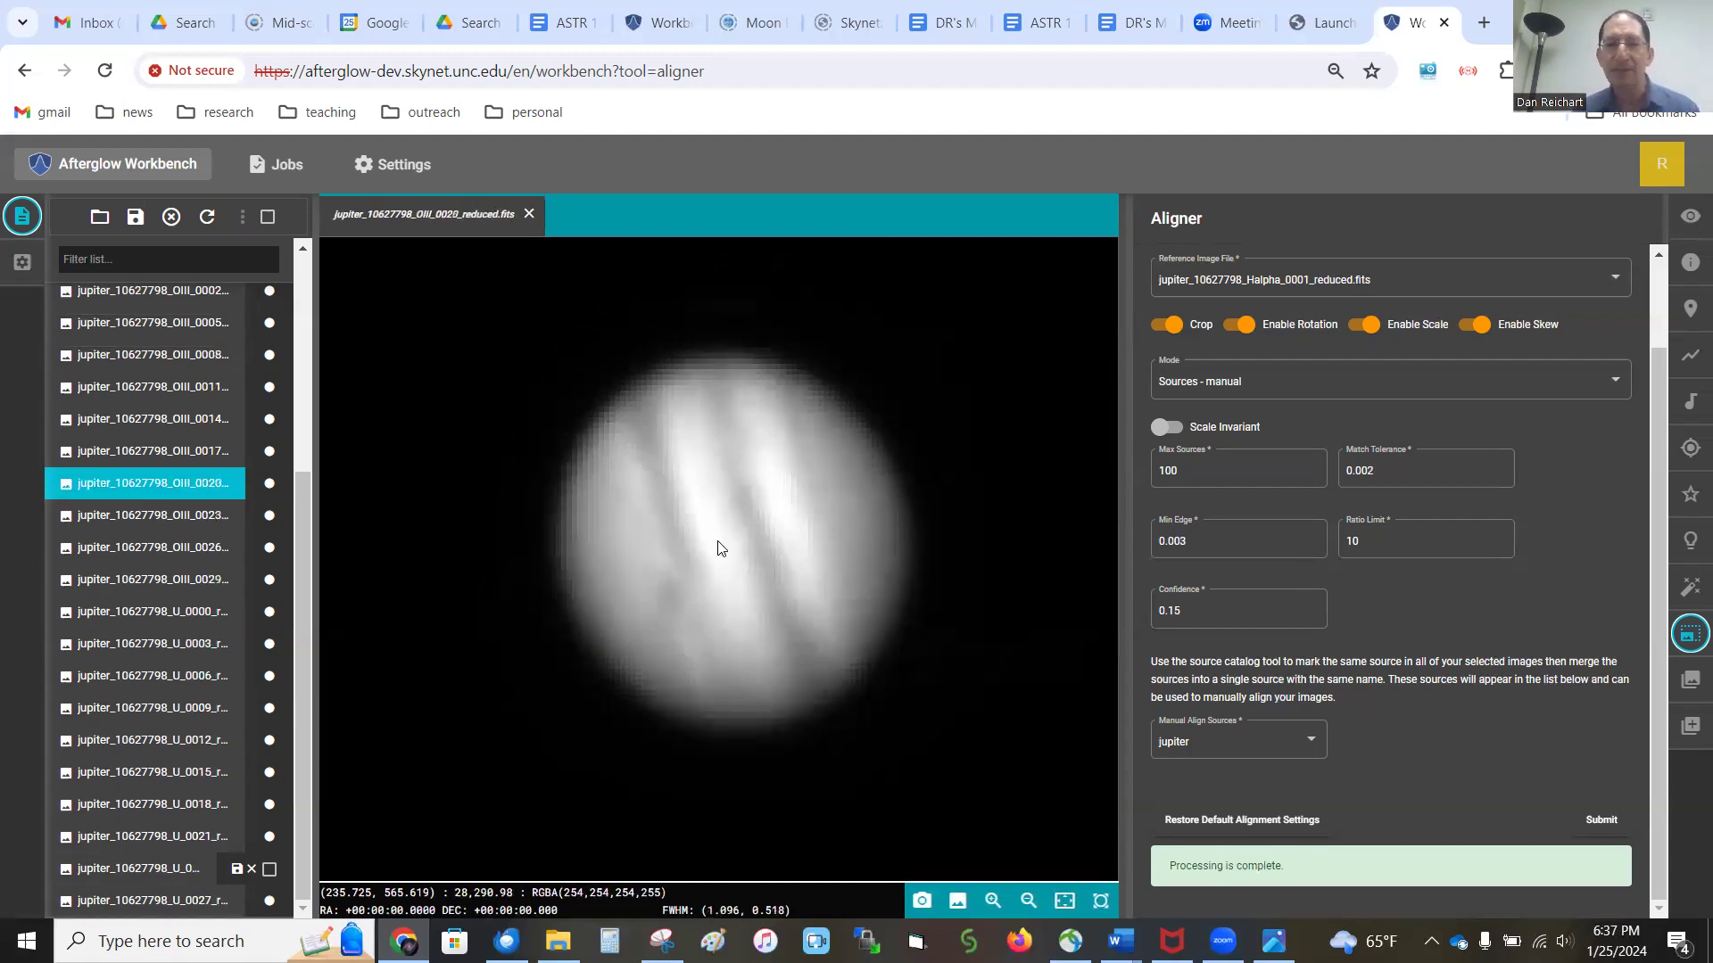
pyautogui.press('Up')
pyautogui.press('Up')
pyautogui.press('Up')
pyautogui.press('Up')
pyautogui.press('Up')
pyautogui.press('Up')
pyautogui.press('Up')
pyautogui.press('Up')
pyautogui.press('Up')
pyautogui.press('Up')
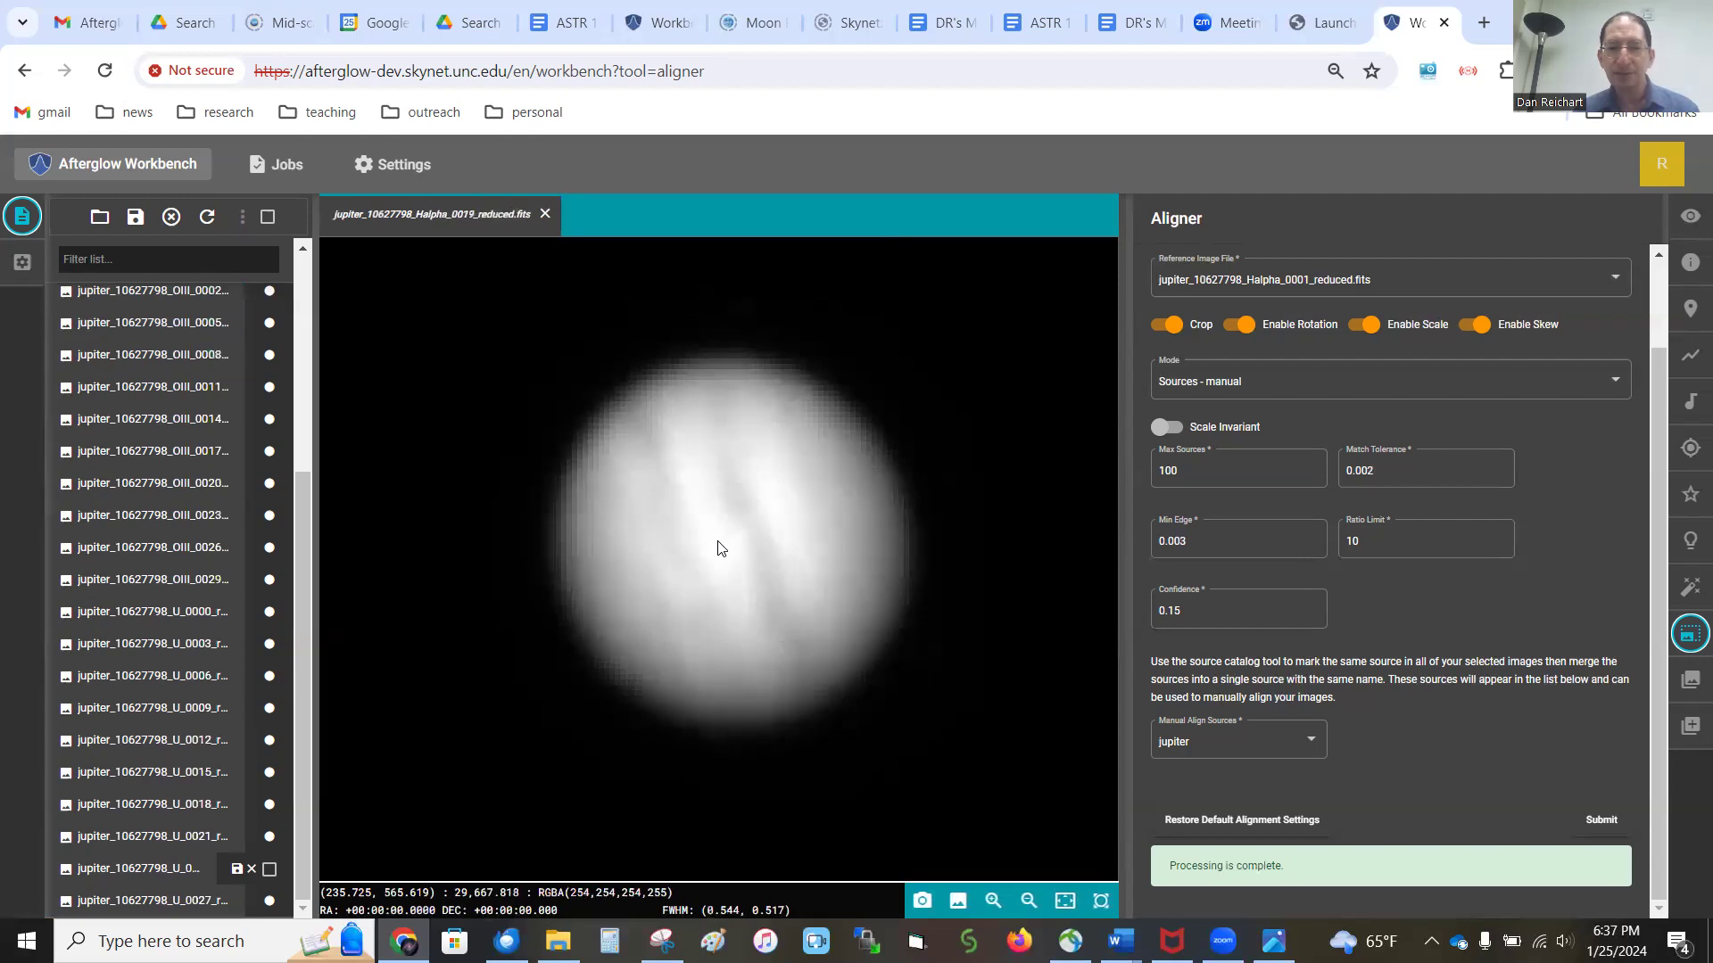
pyautogui.press('Up')
pyautogui.press('Up')
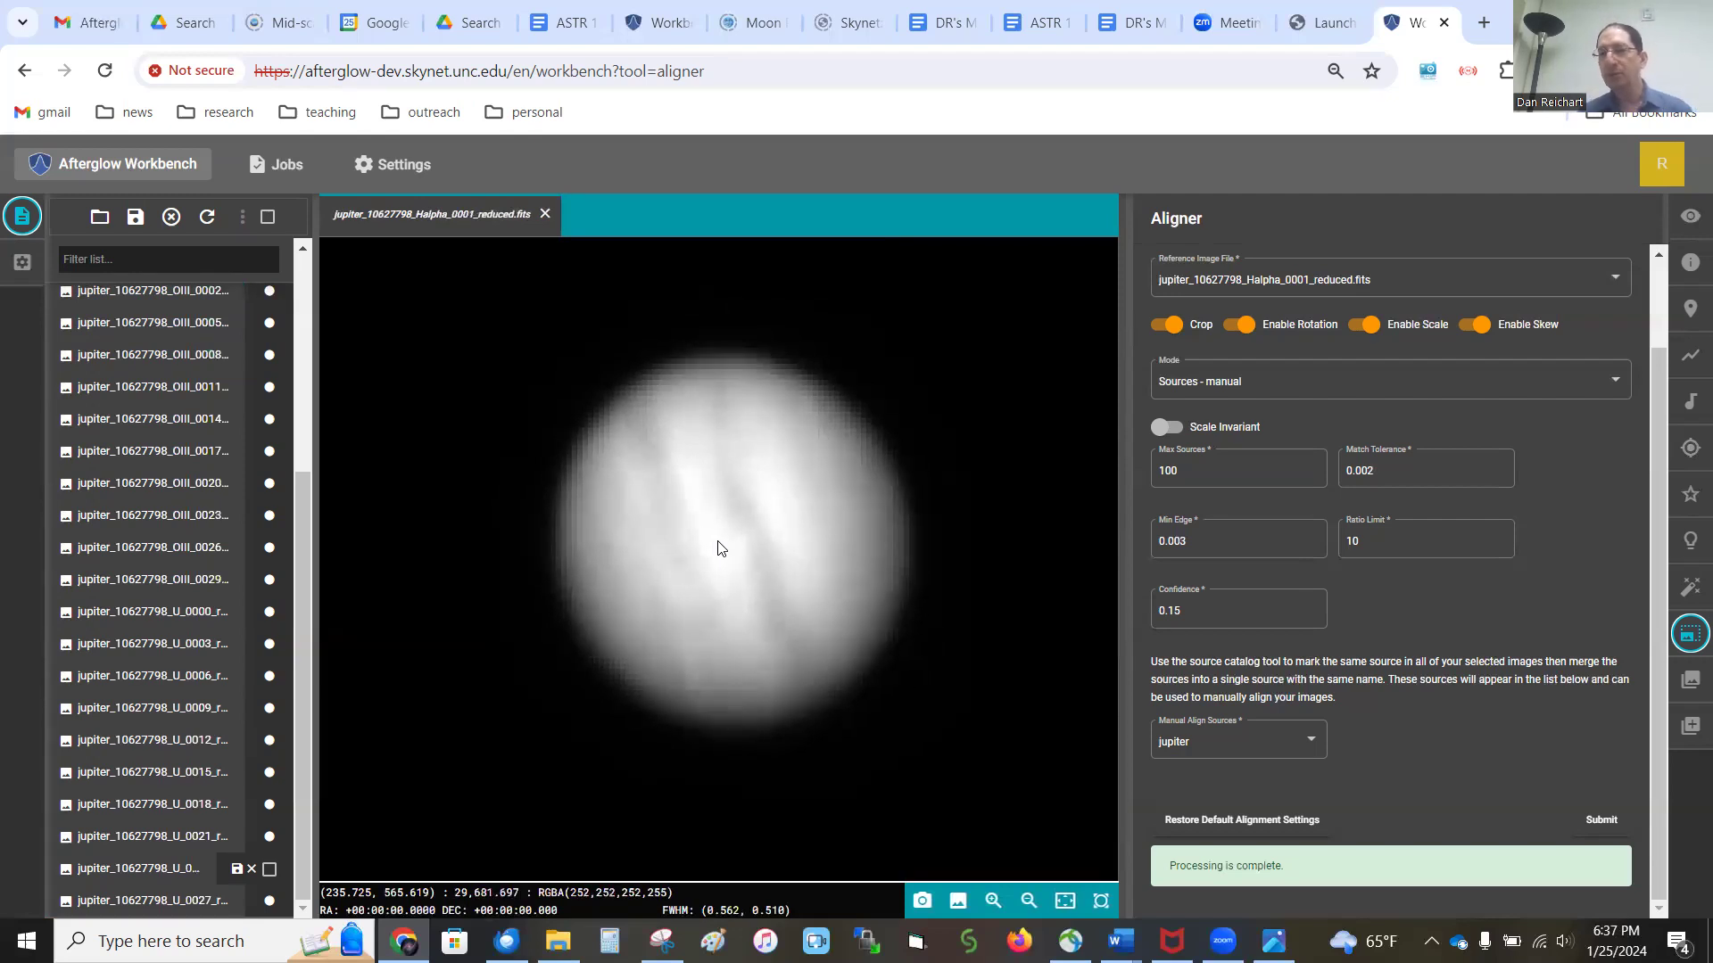
# Step: Filter the files by _halpha_ and stack all of them in average mode with chauvenet rejection, Low 1 and High 1
pyautogui.click(1691, 682)
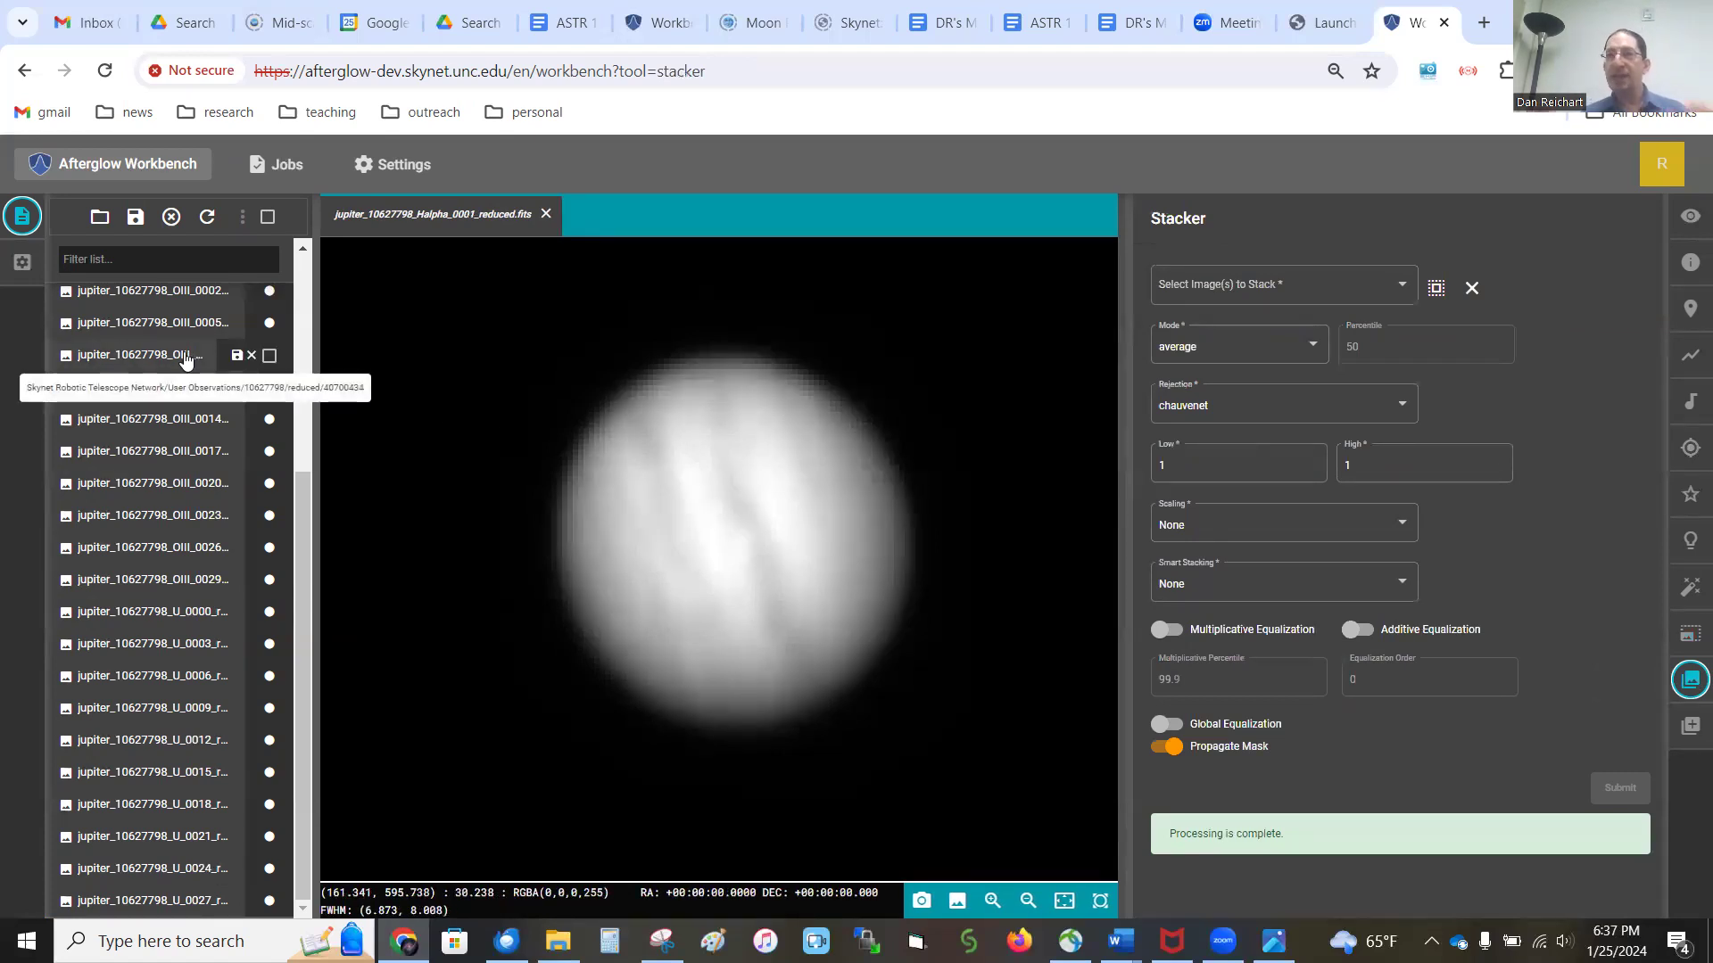
pyautogui.click(168, 261)
pyautogui.write('_halpha_')
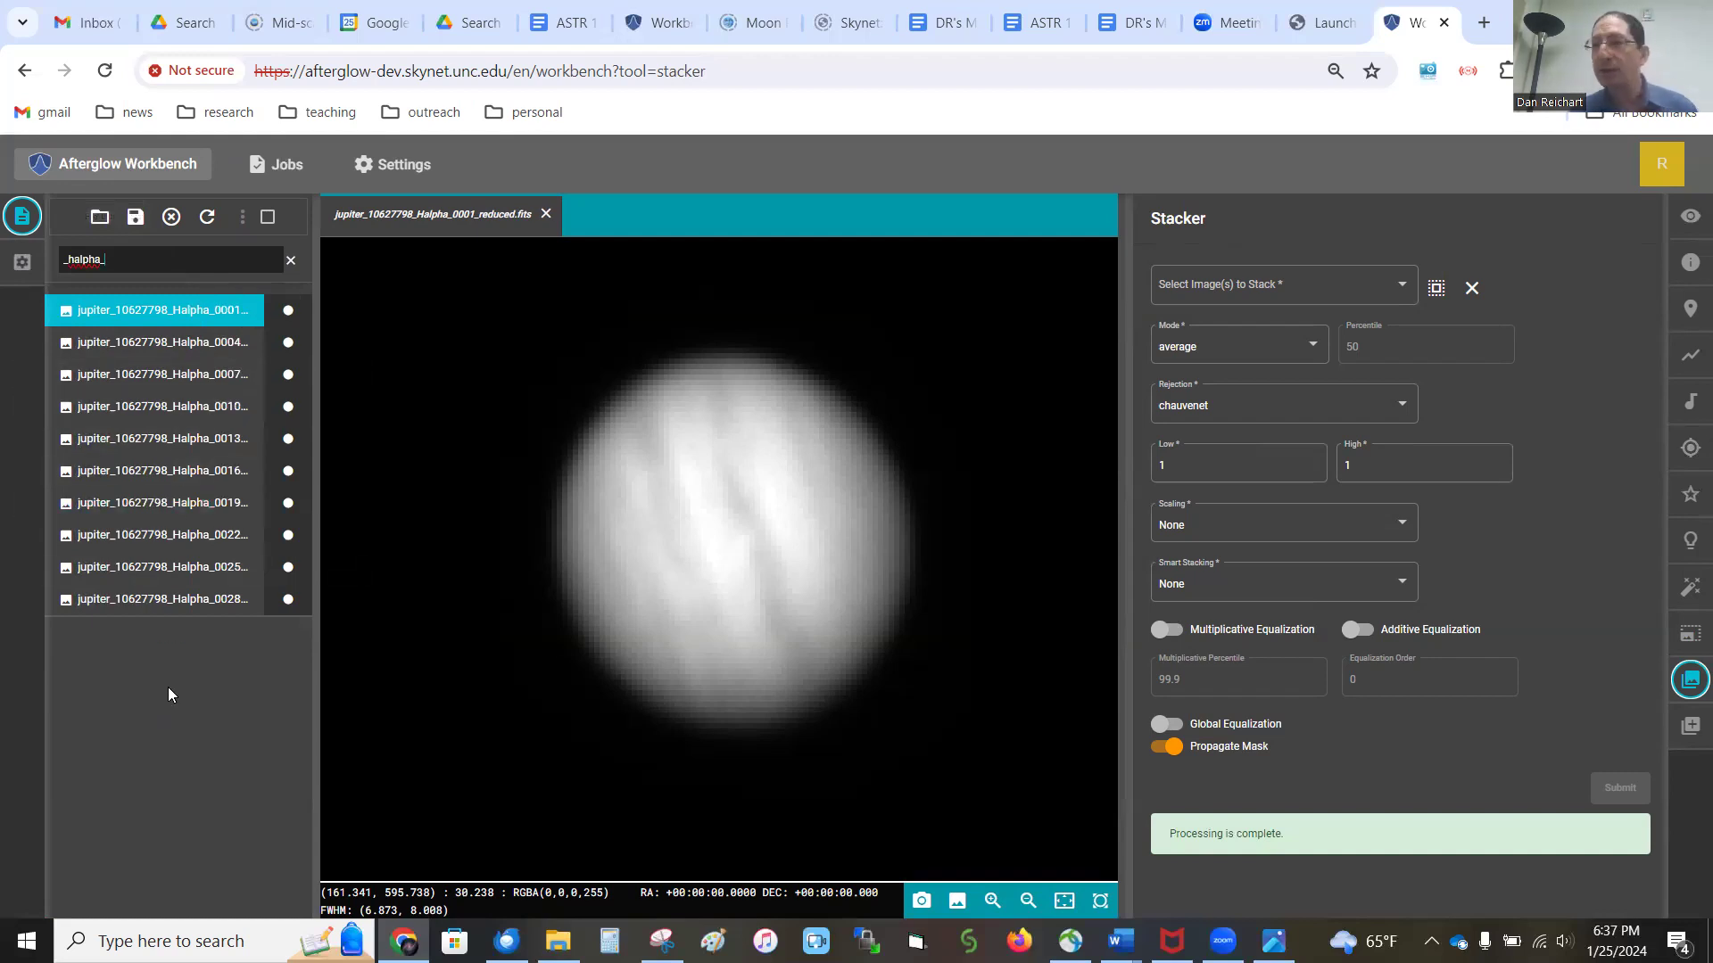
pyautogui.click(1437, 290)
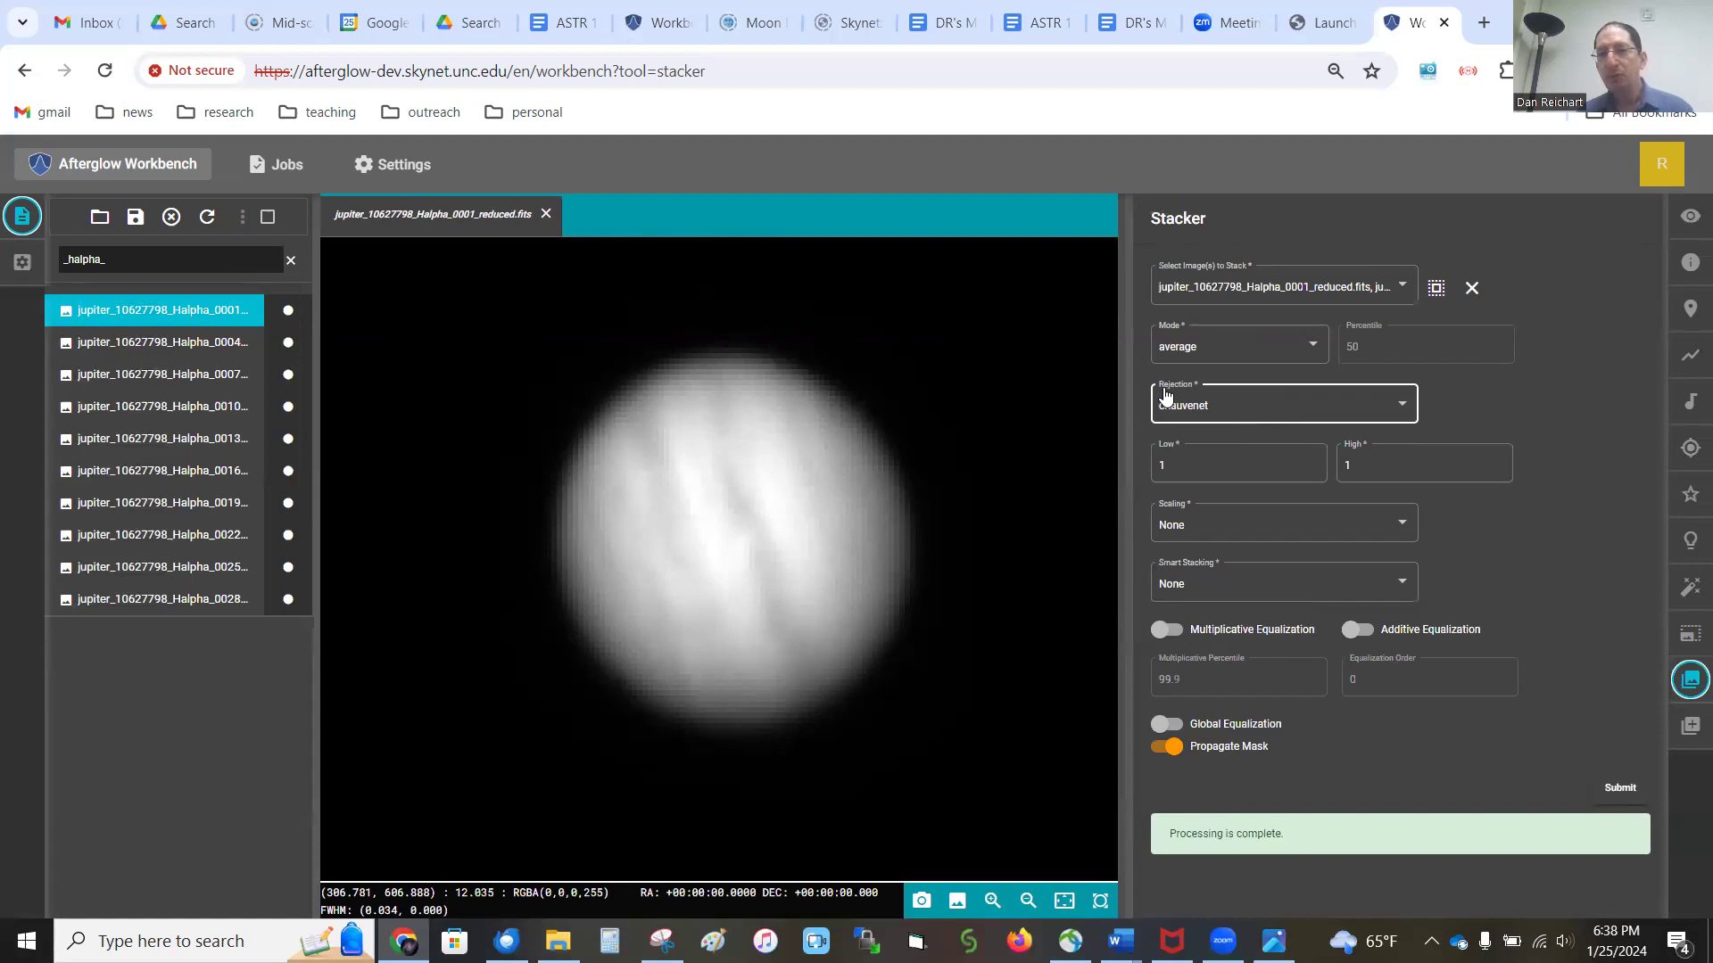
pyautogui.click(1169, 465)
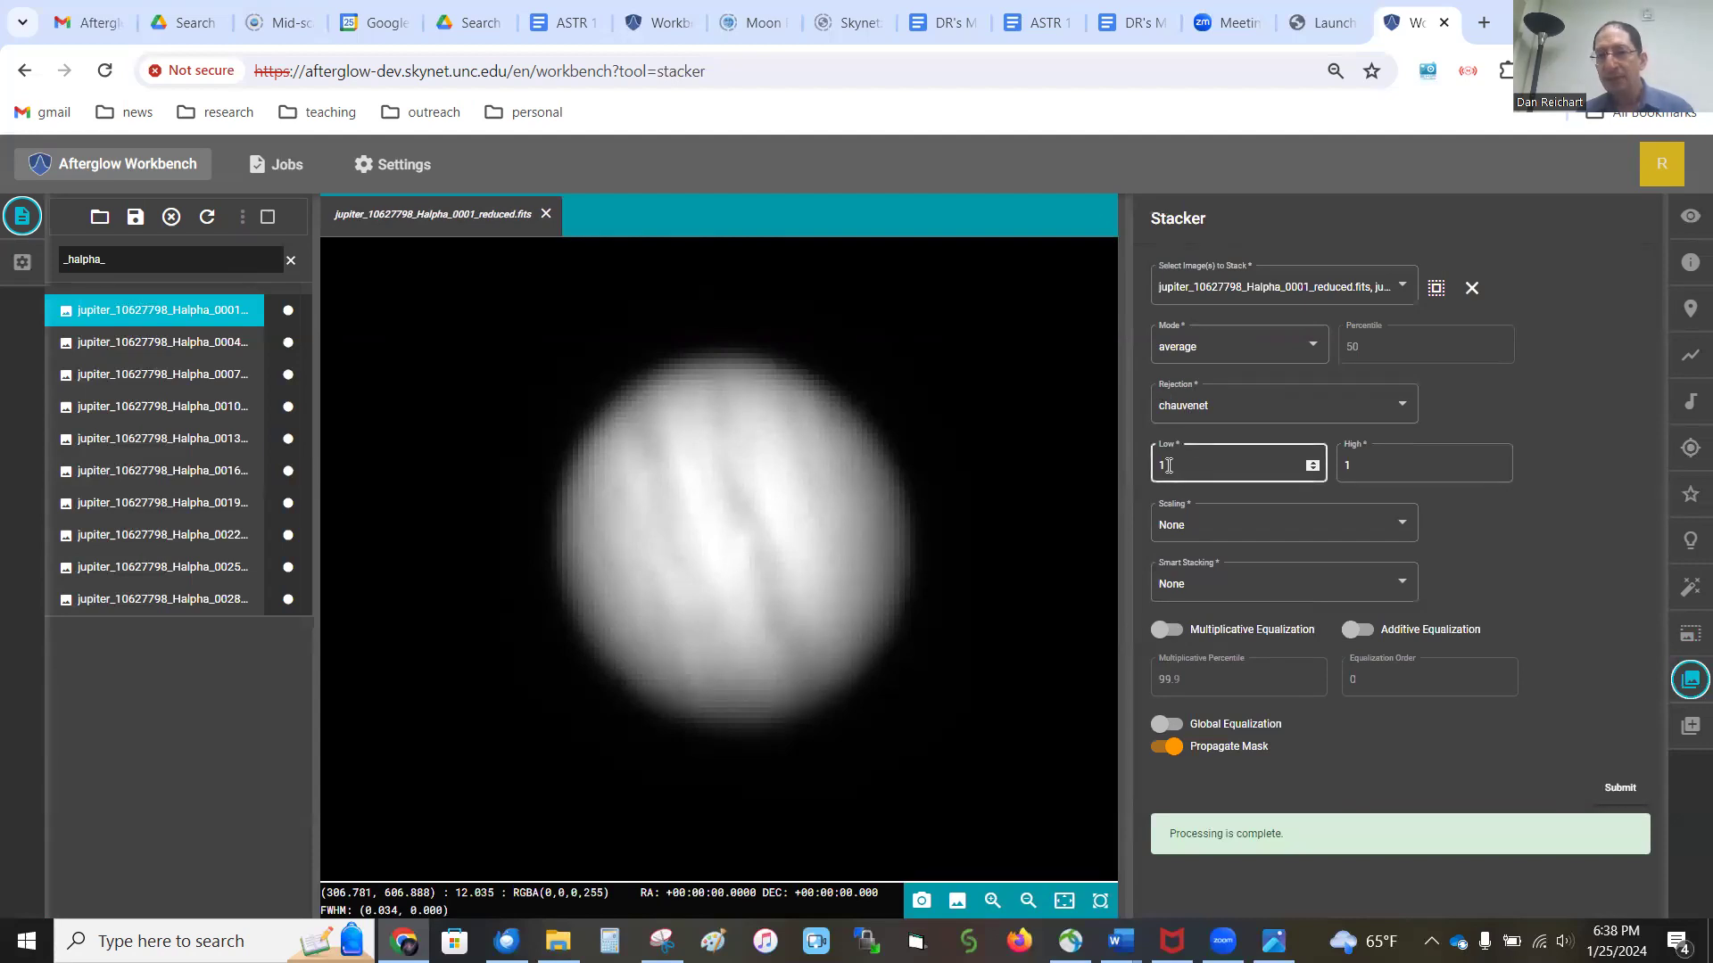
pyautogui.click(1361, 455)
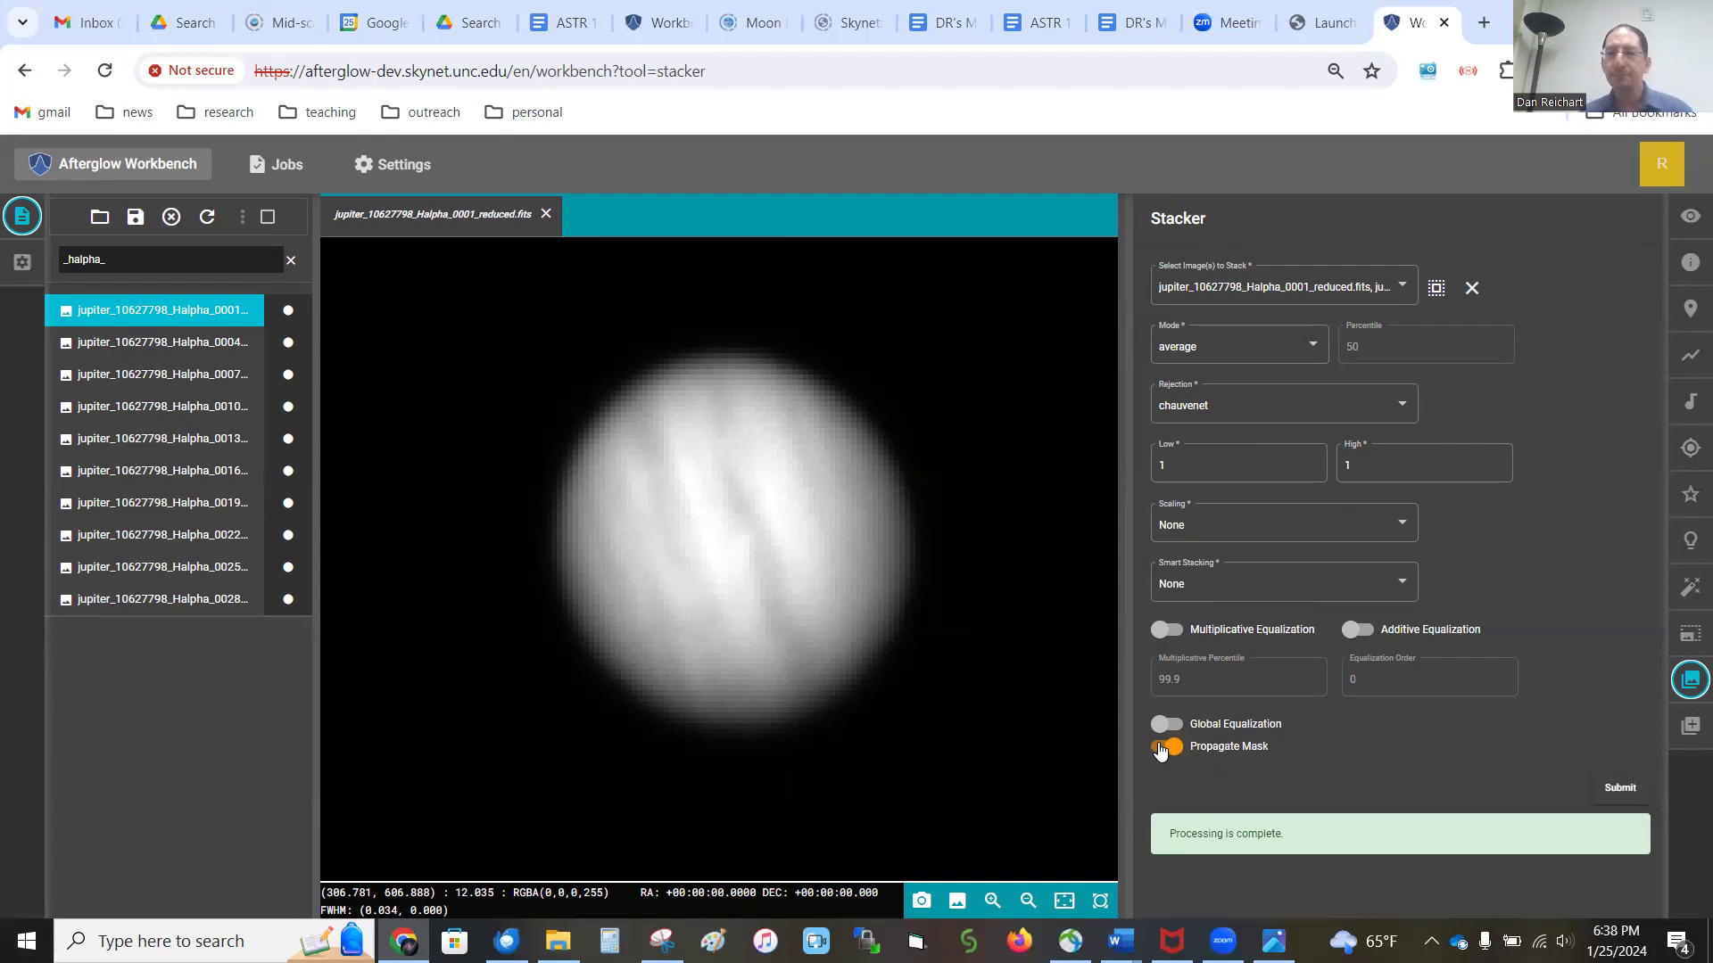
pyautogui.click(1624, 789)
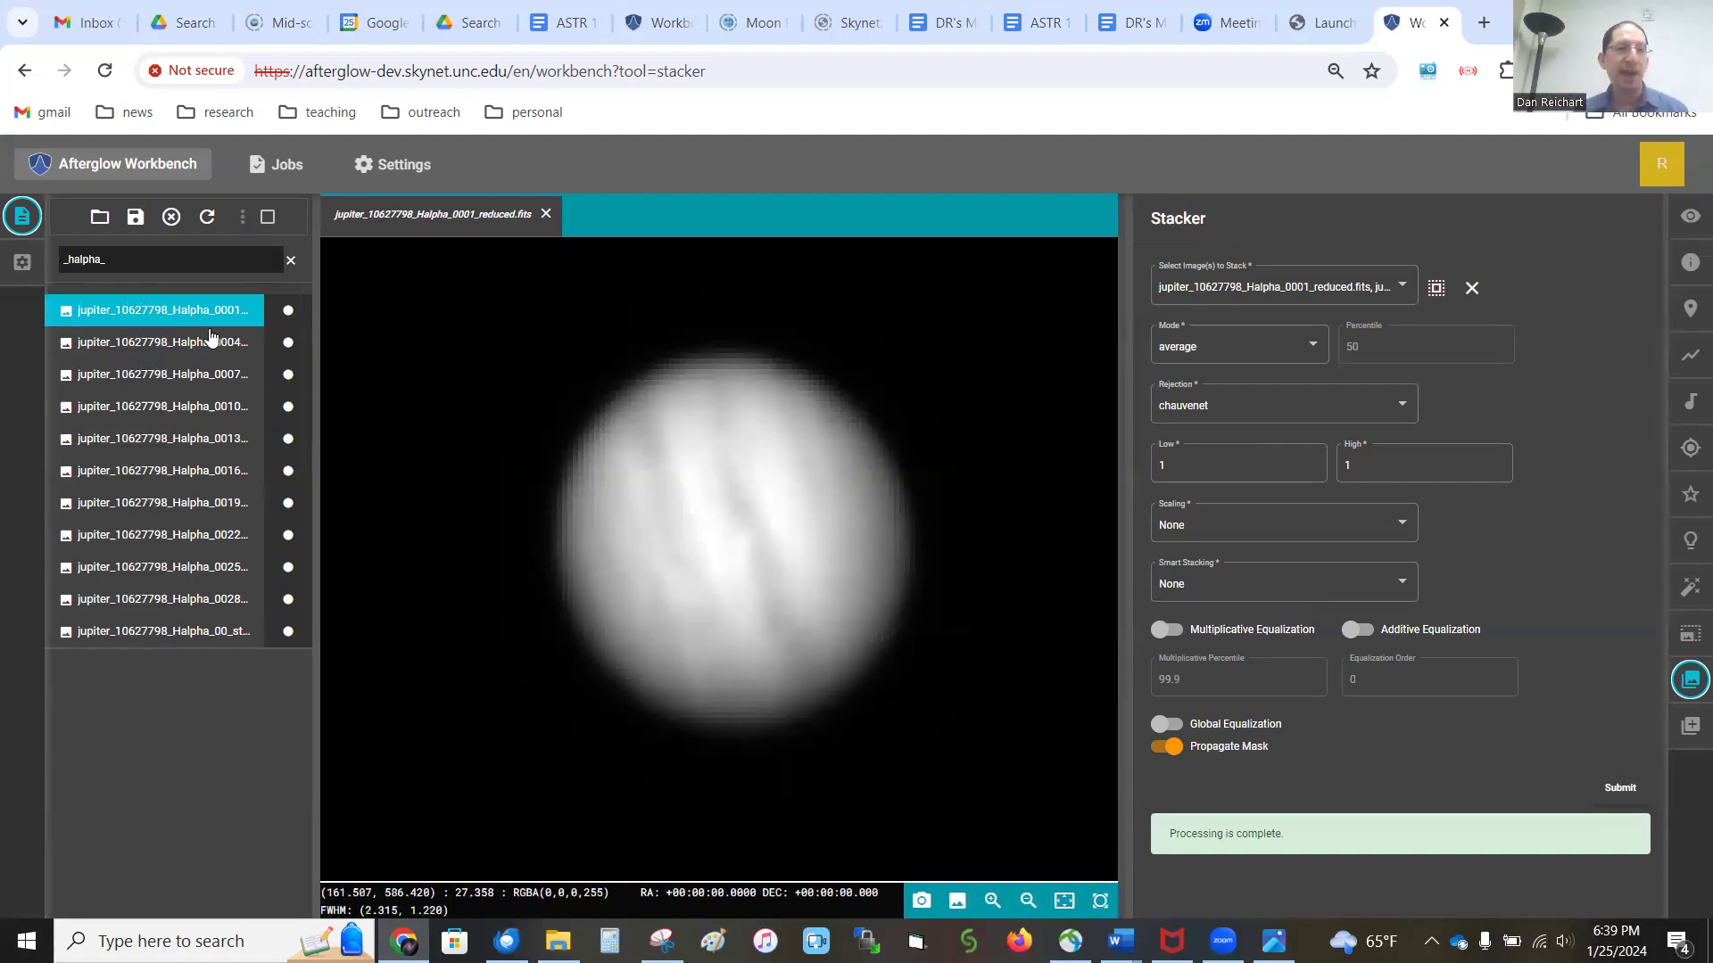
# Step: Filter the files by _oiii_ and stack all of them with the same Stacker settings
pyautogui.click(145, 257)
pyautogui.press('BackSpace')
pyautogui.press('BackSpace')
pyautogui.press('BackSpace')
pyautogui.press('BackSpace')
pyautogui.press('BackSpace')
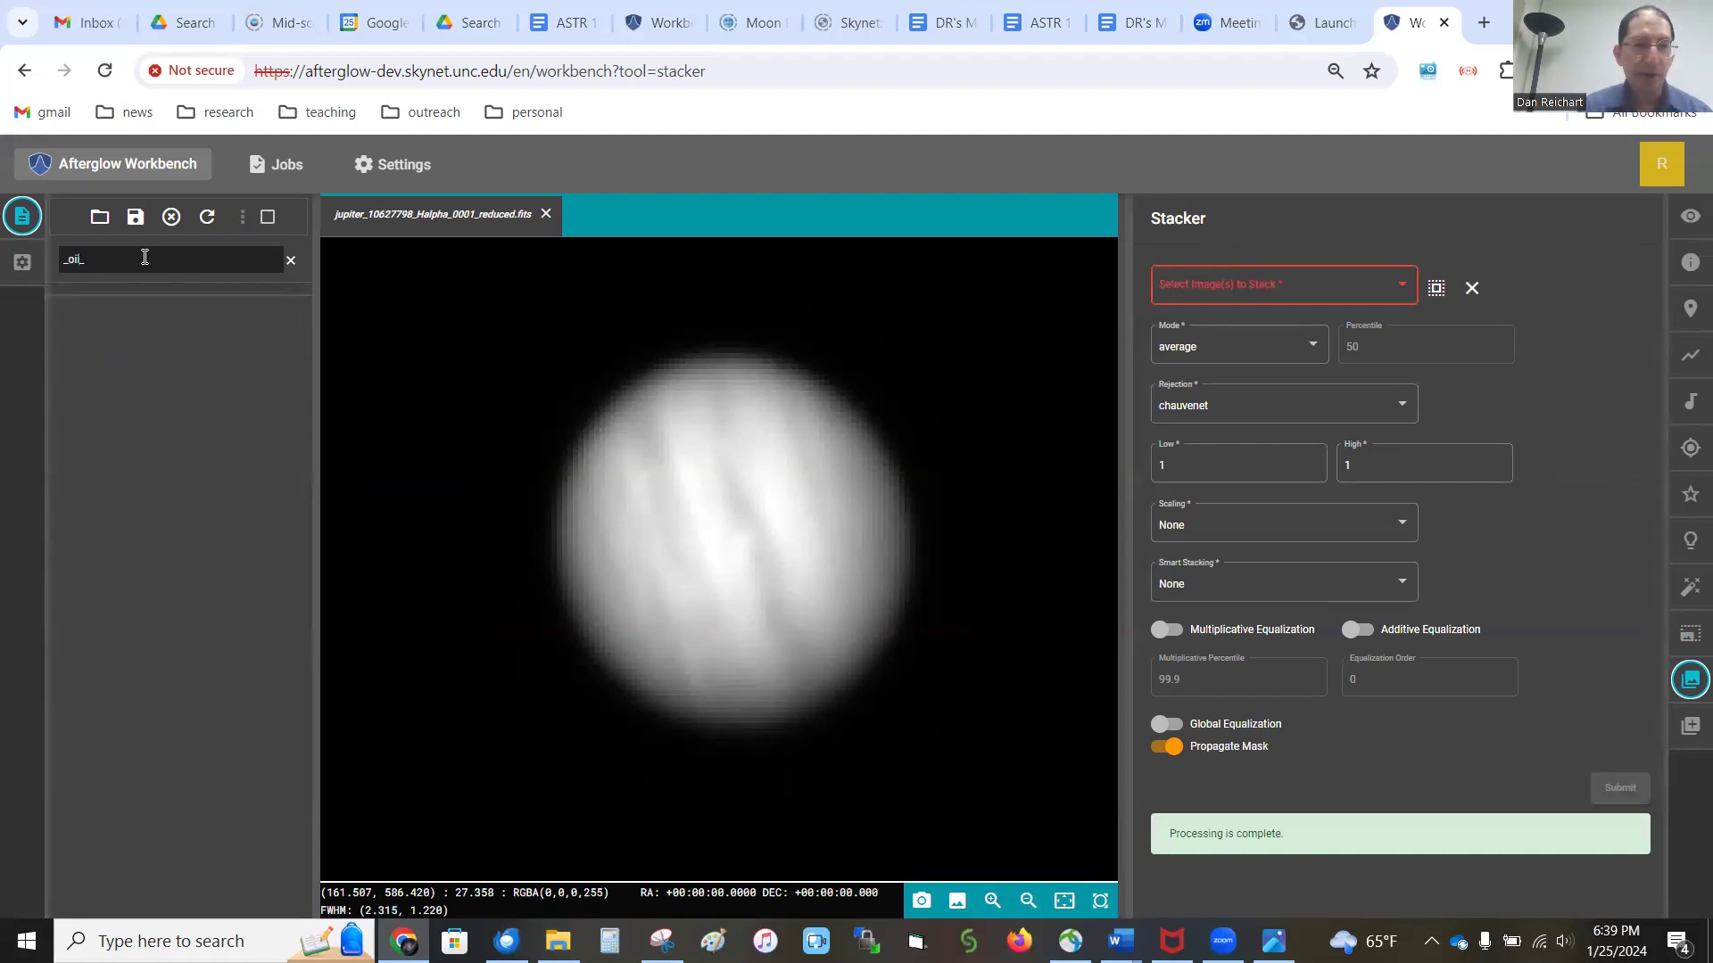
pyautogui.write('oiii')
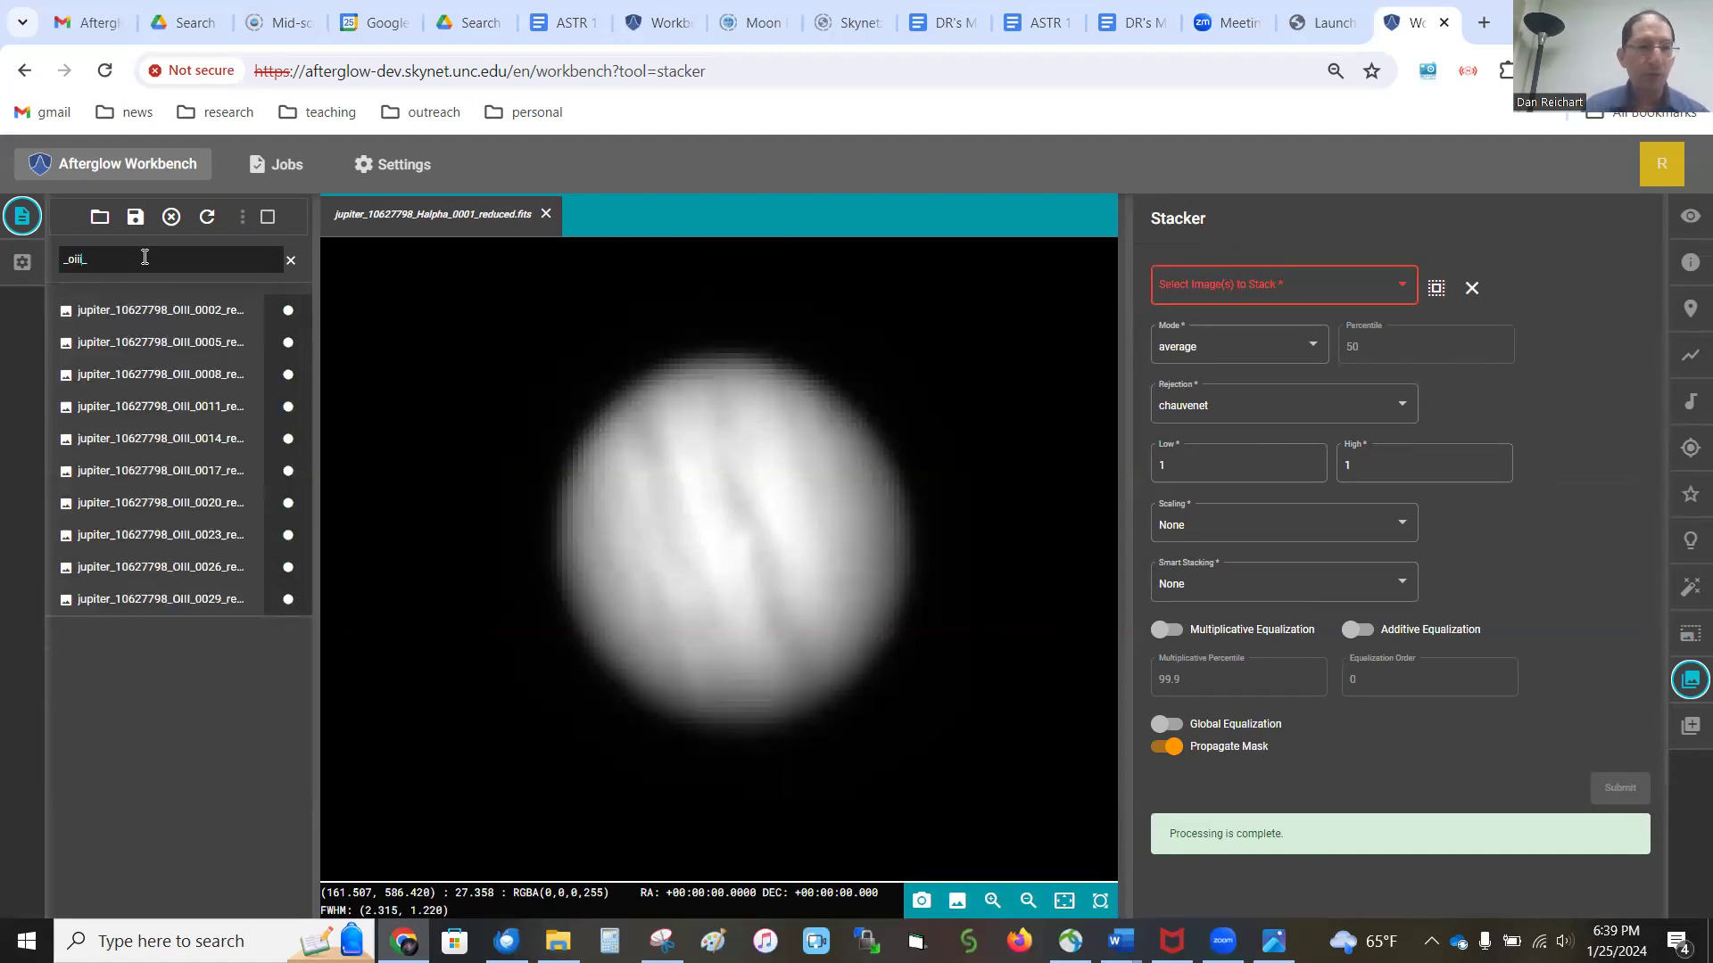
pyautogui.click(1435, 290)
pyautogui.click(1621, 789)
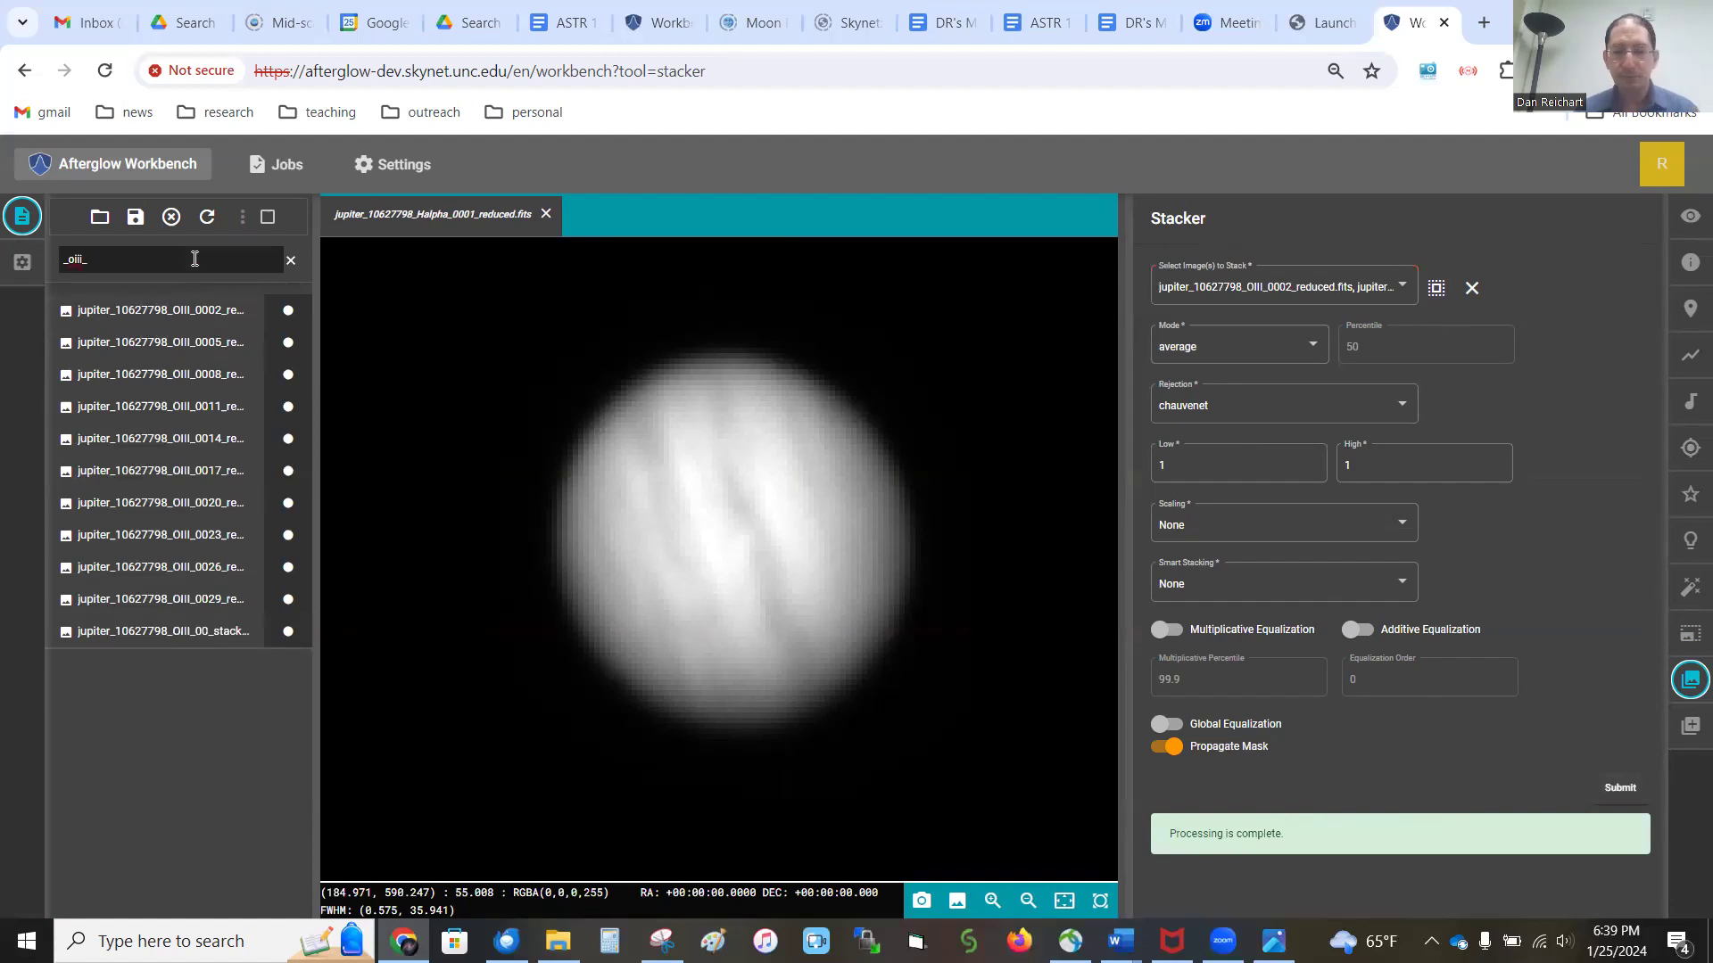
# Step: Filter the files by _U and stack all of them with the same average and chauvenet Stacker settings
pyautogui.press('BackSpace')
pyautogui.press('BackSpace')
pyautogui.press('BackSpace')
pyautogui.write('u_')
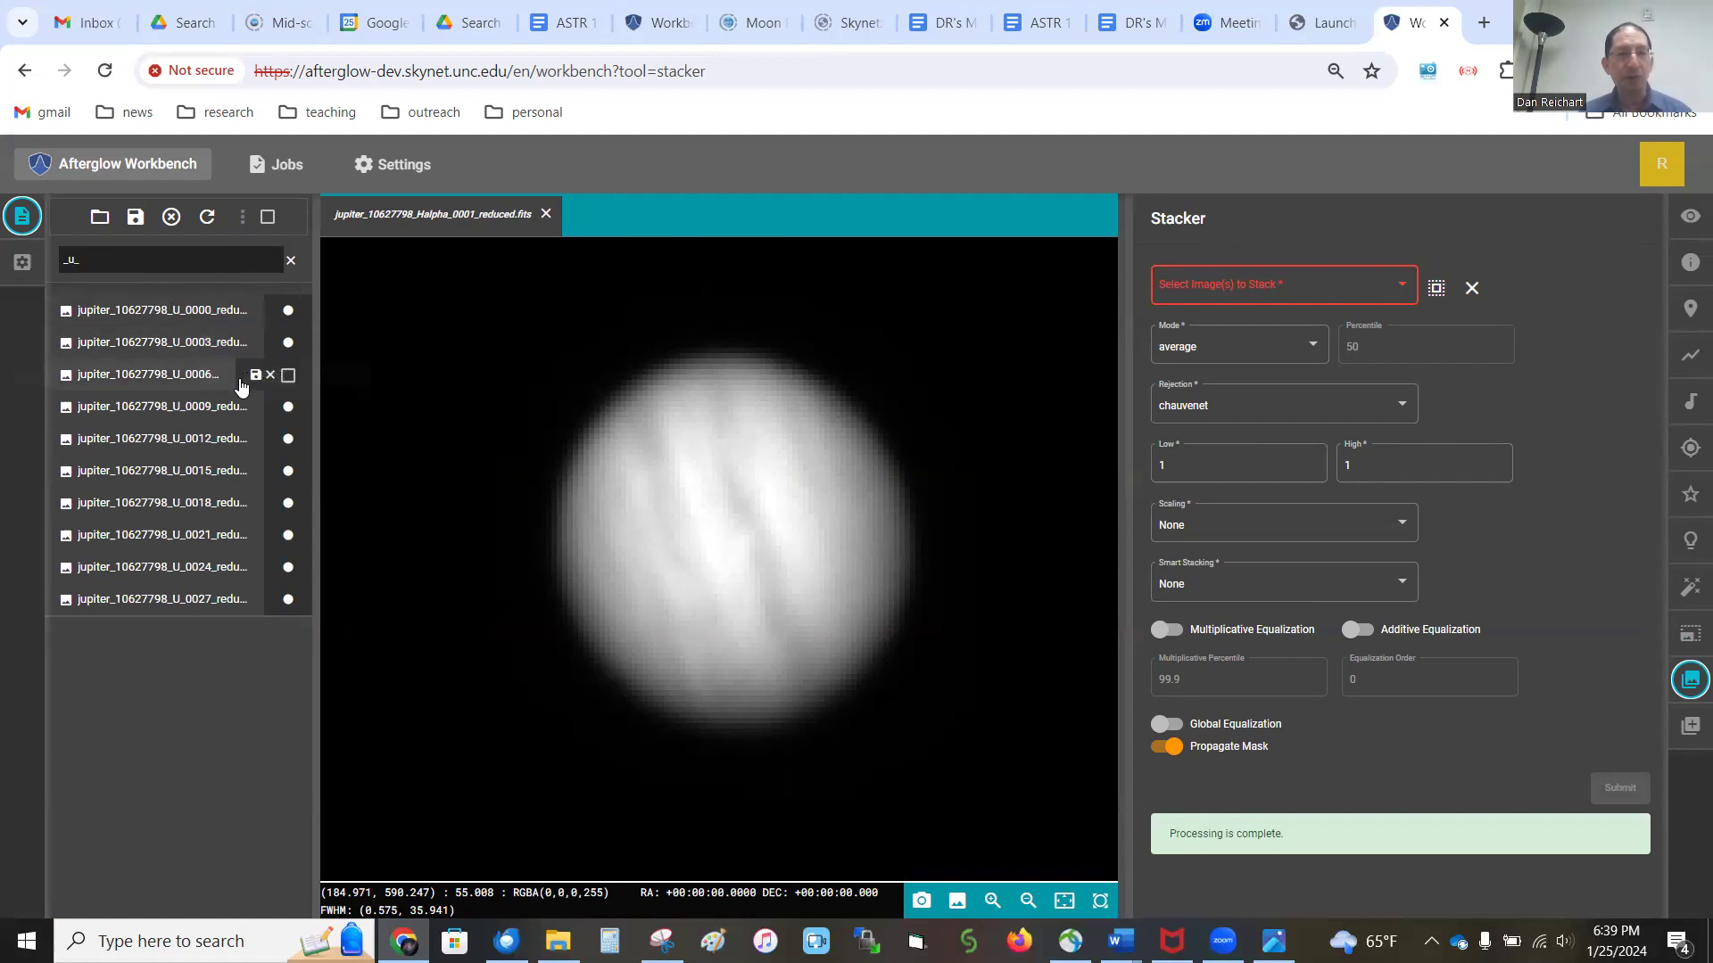
pyautogui.doubleClick(65, 256)
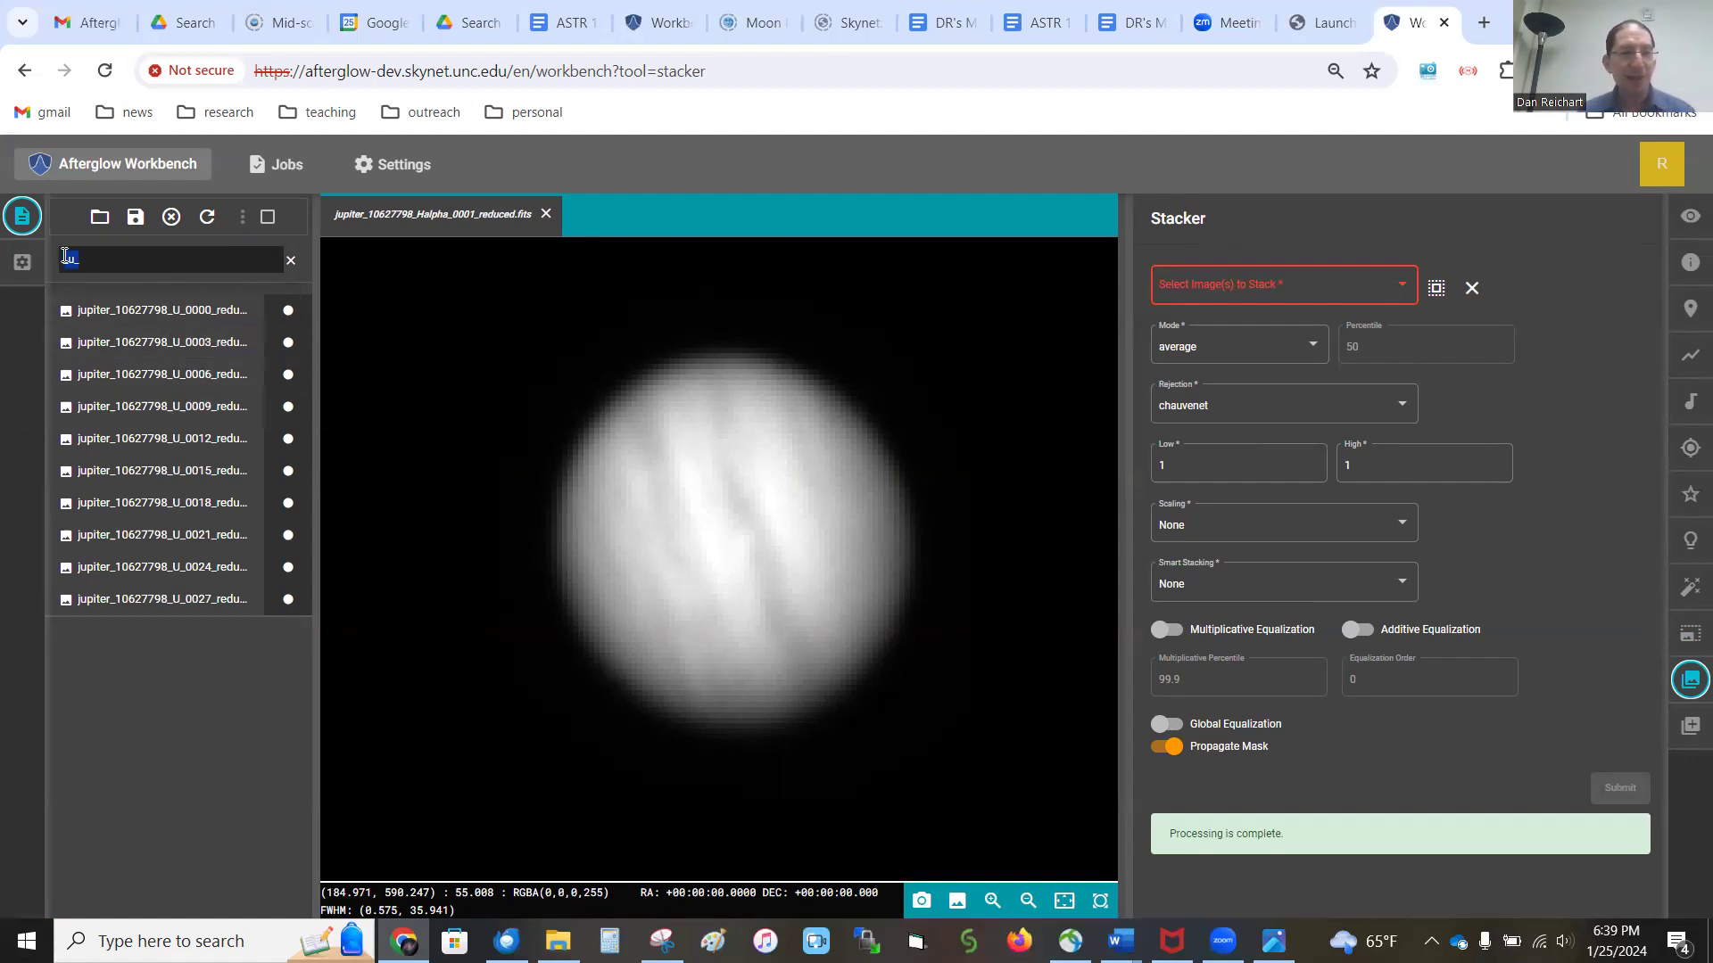
pyautogui.write('uu')
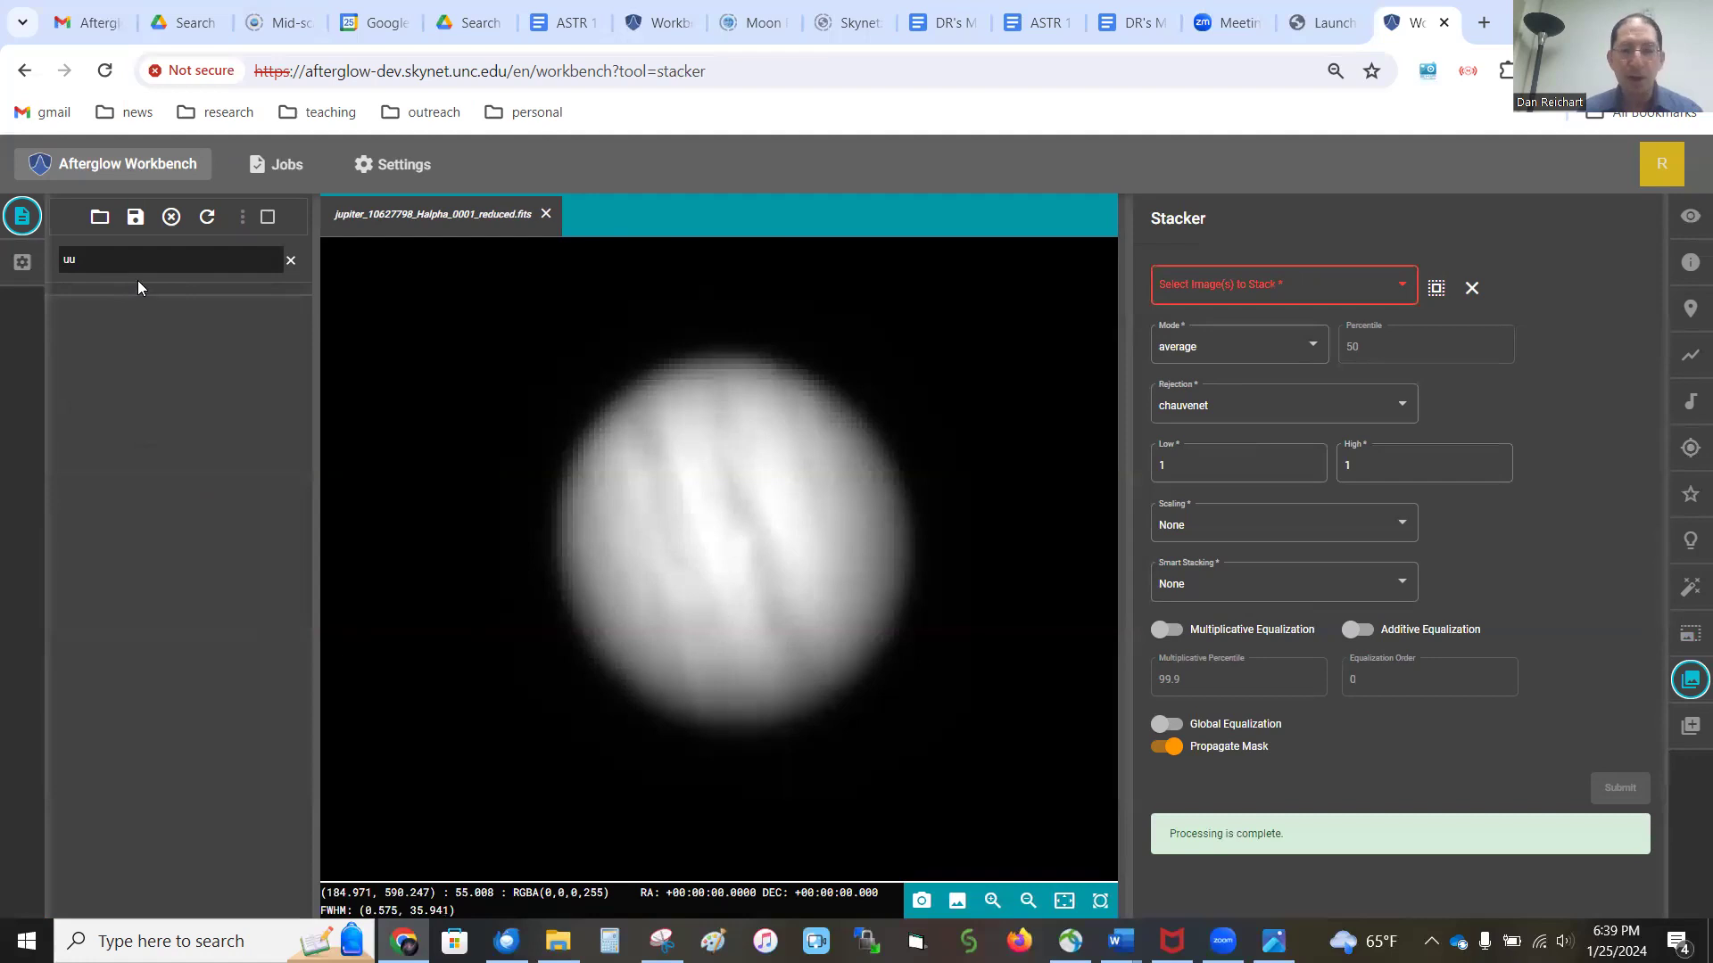
pyautogui.press('BackSpace')
pyautogui.scroll(-5, 167, 410)
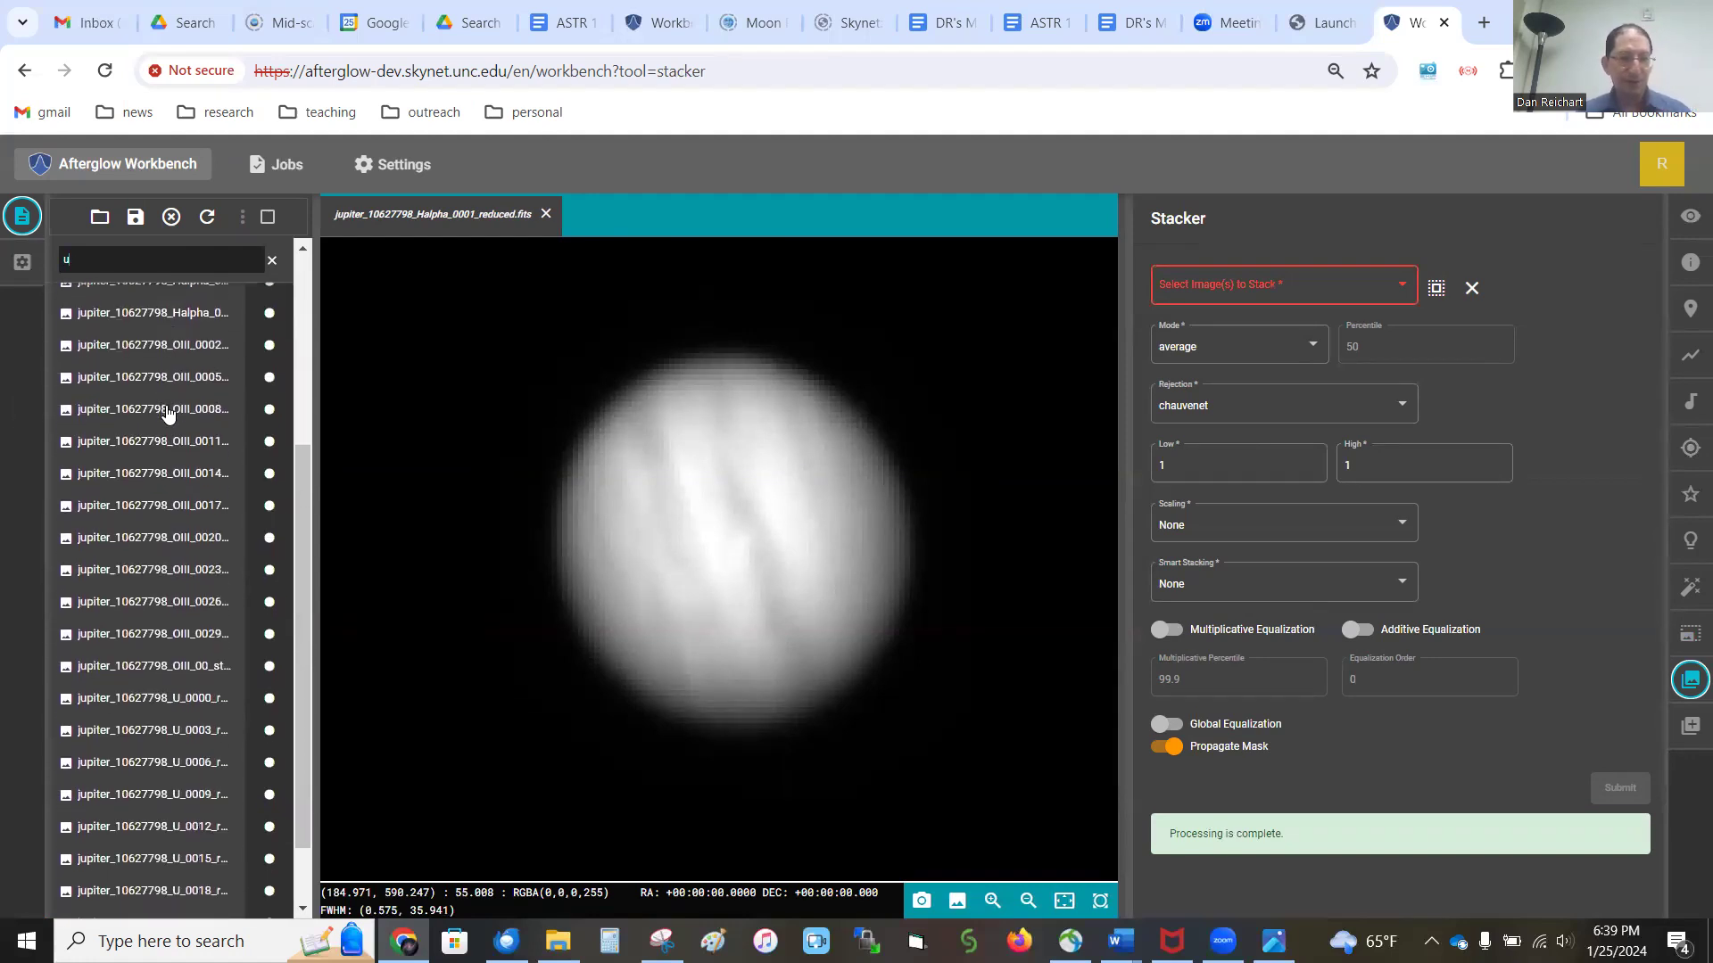
pyautogui.press('BackSpace')
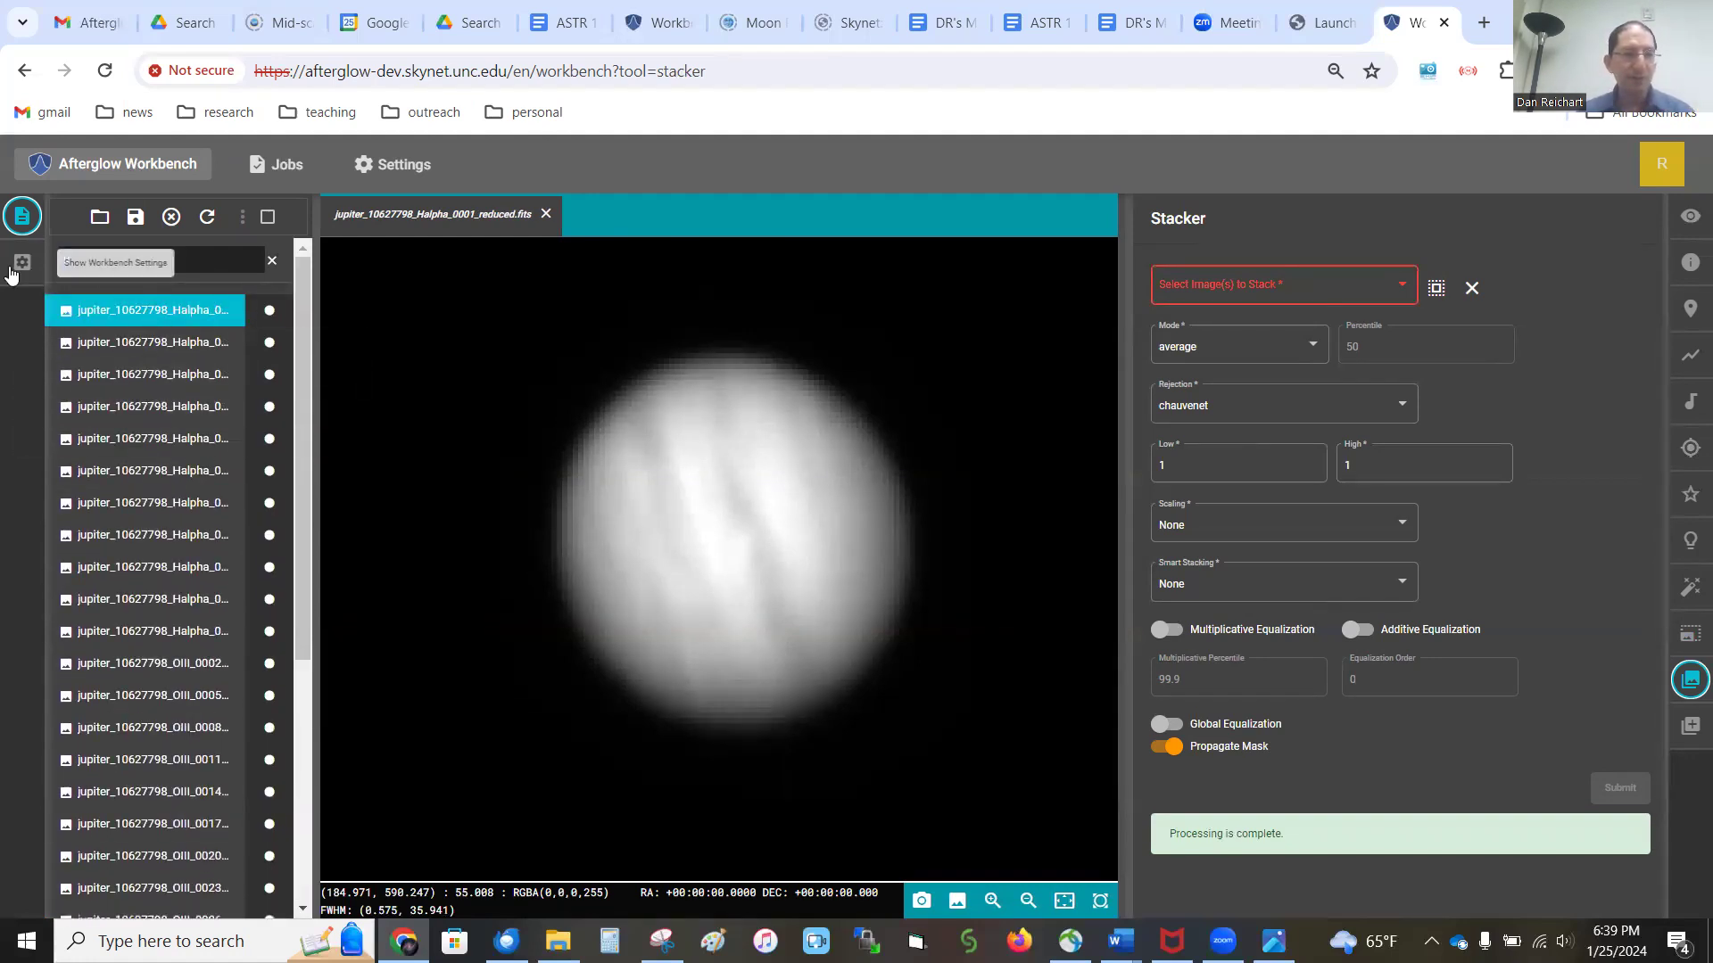
pyautogui.write('_U')
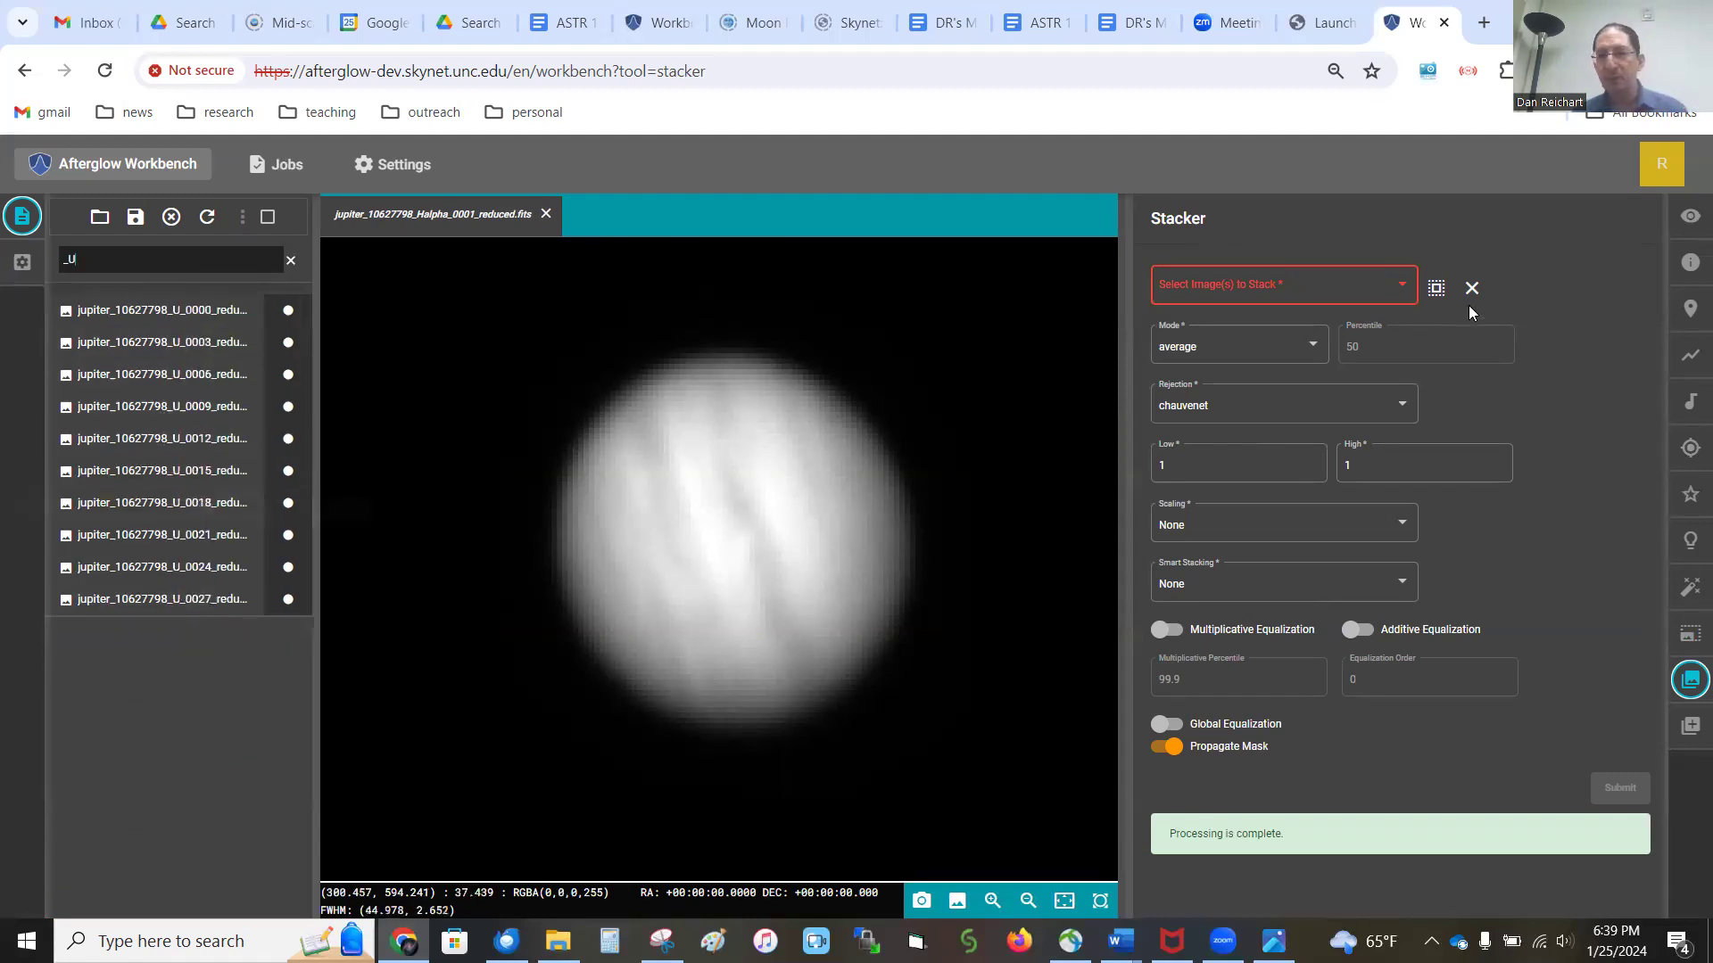
pyautogui.click(1436, 288)
pyautogui.click(1622, 789)
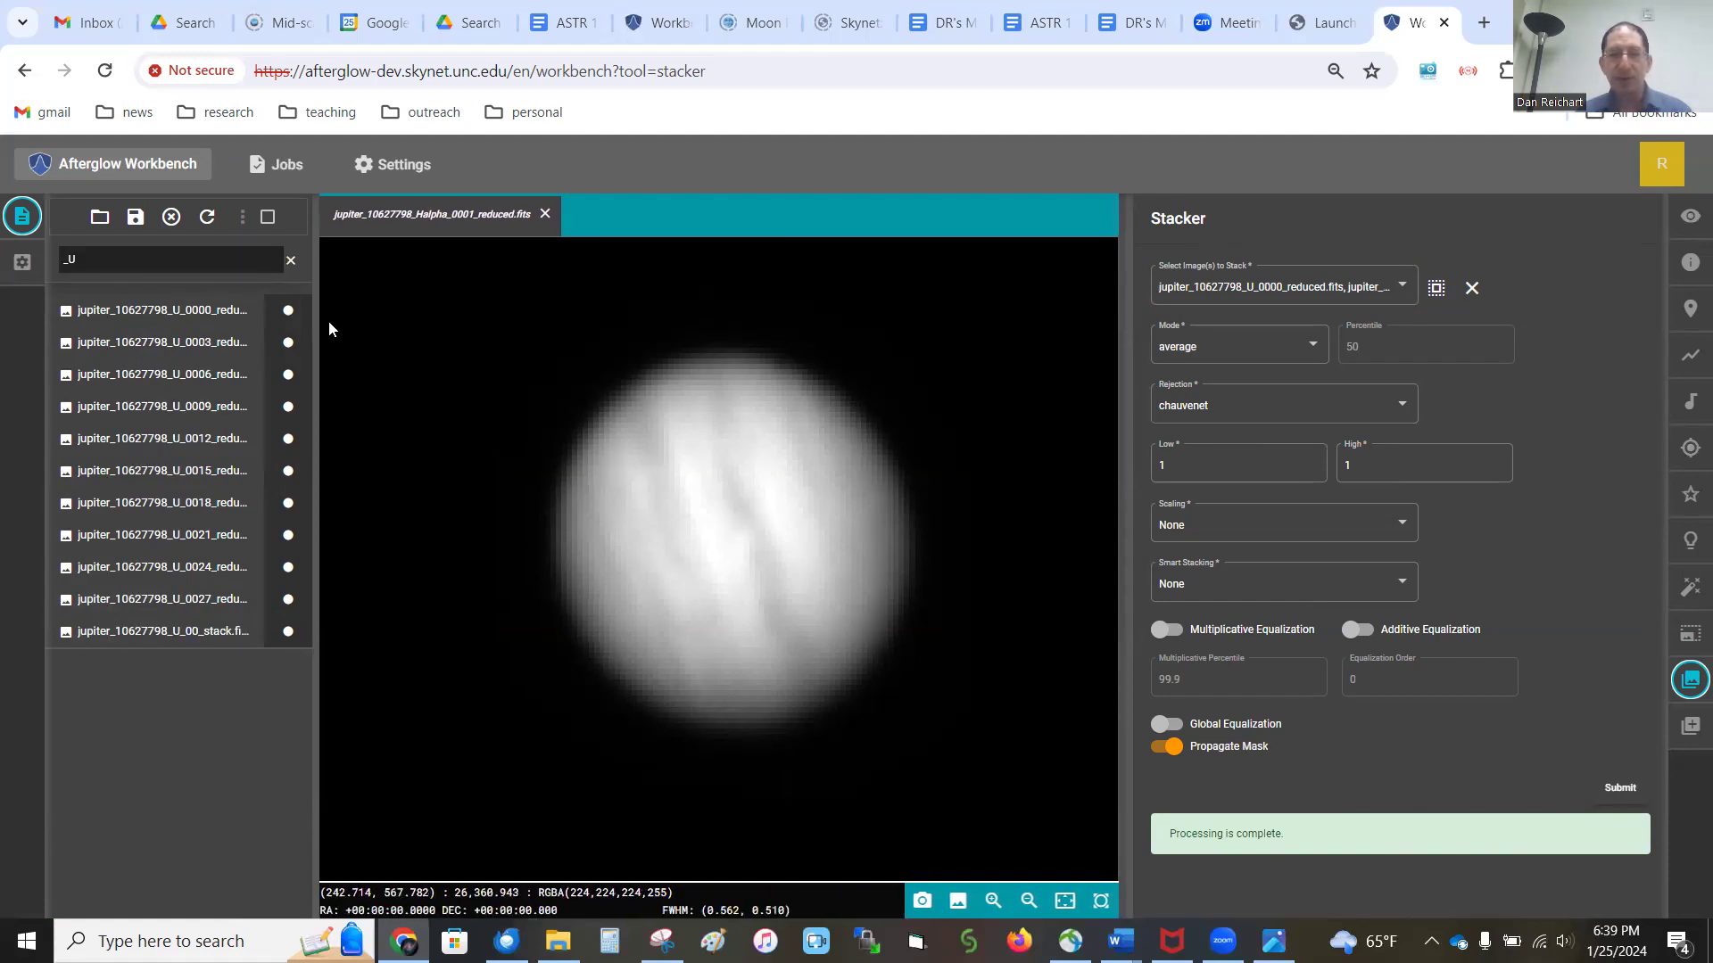
# Step: Filter the files by stack and view the Halpha, OIII and U stacked images one after another
pyautogui.doubleClick(198, 258)
pyautogui.write('stack')
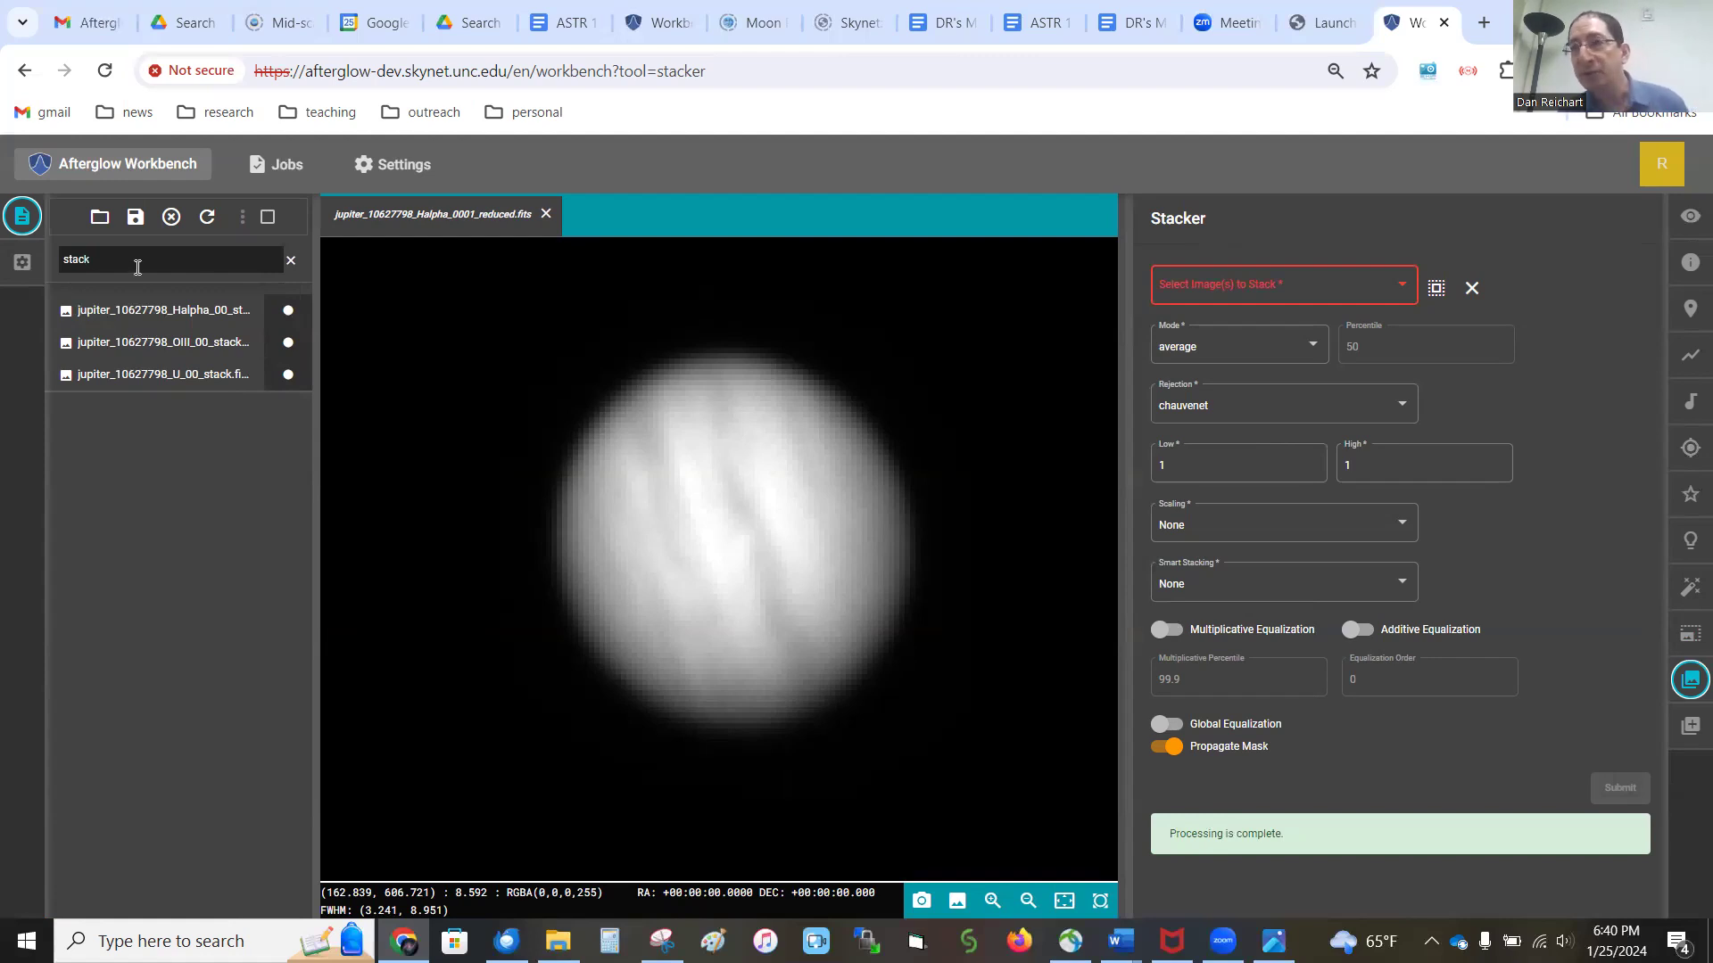
pyautogui.click(187, 313)
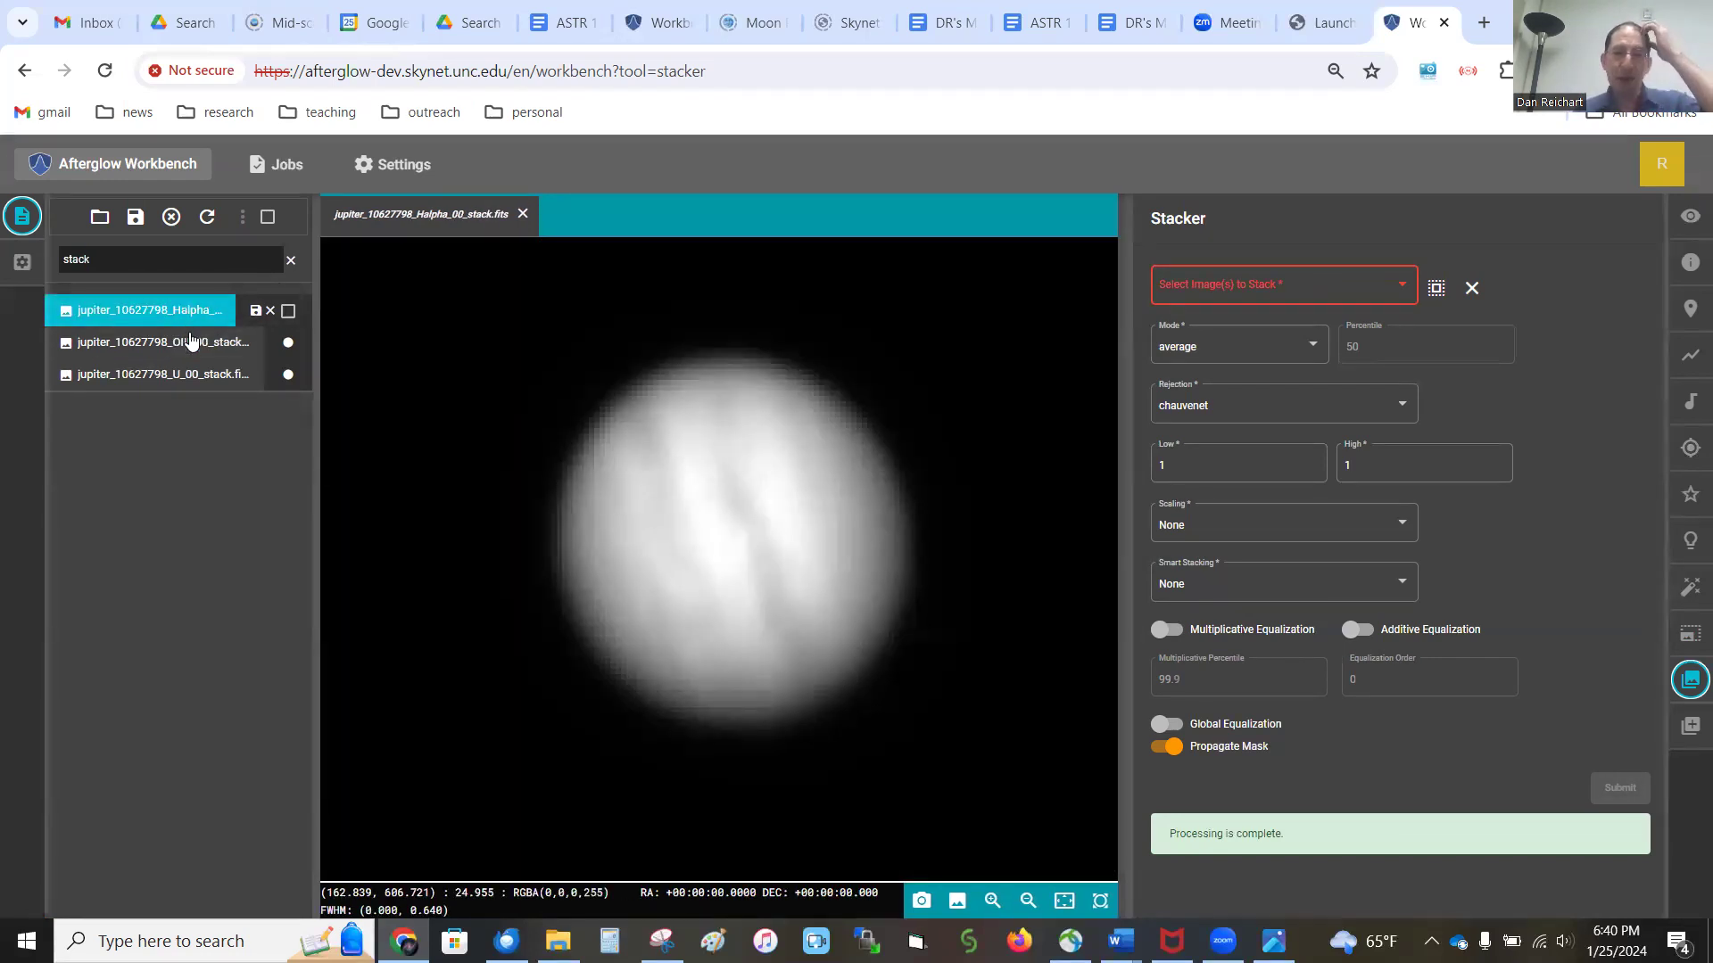
pyautogui.click(188, 346)
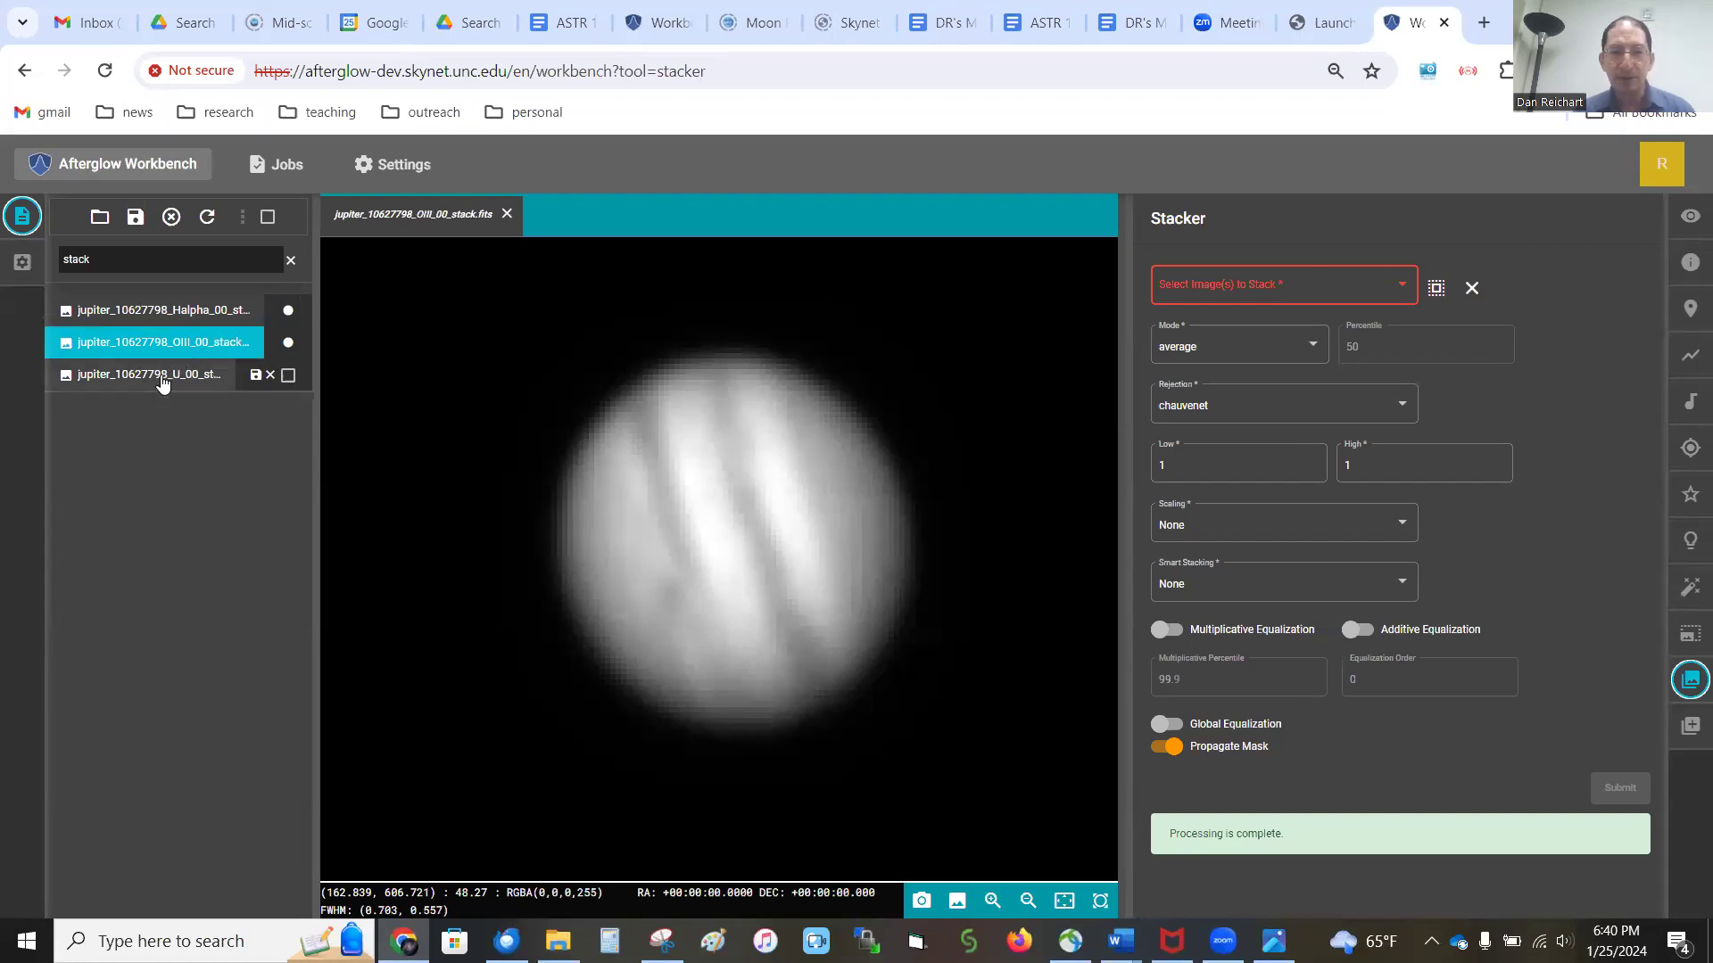
pyautogui.click(161, 379)
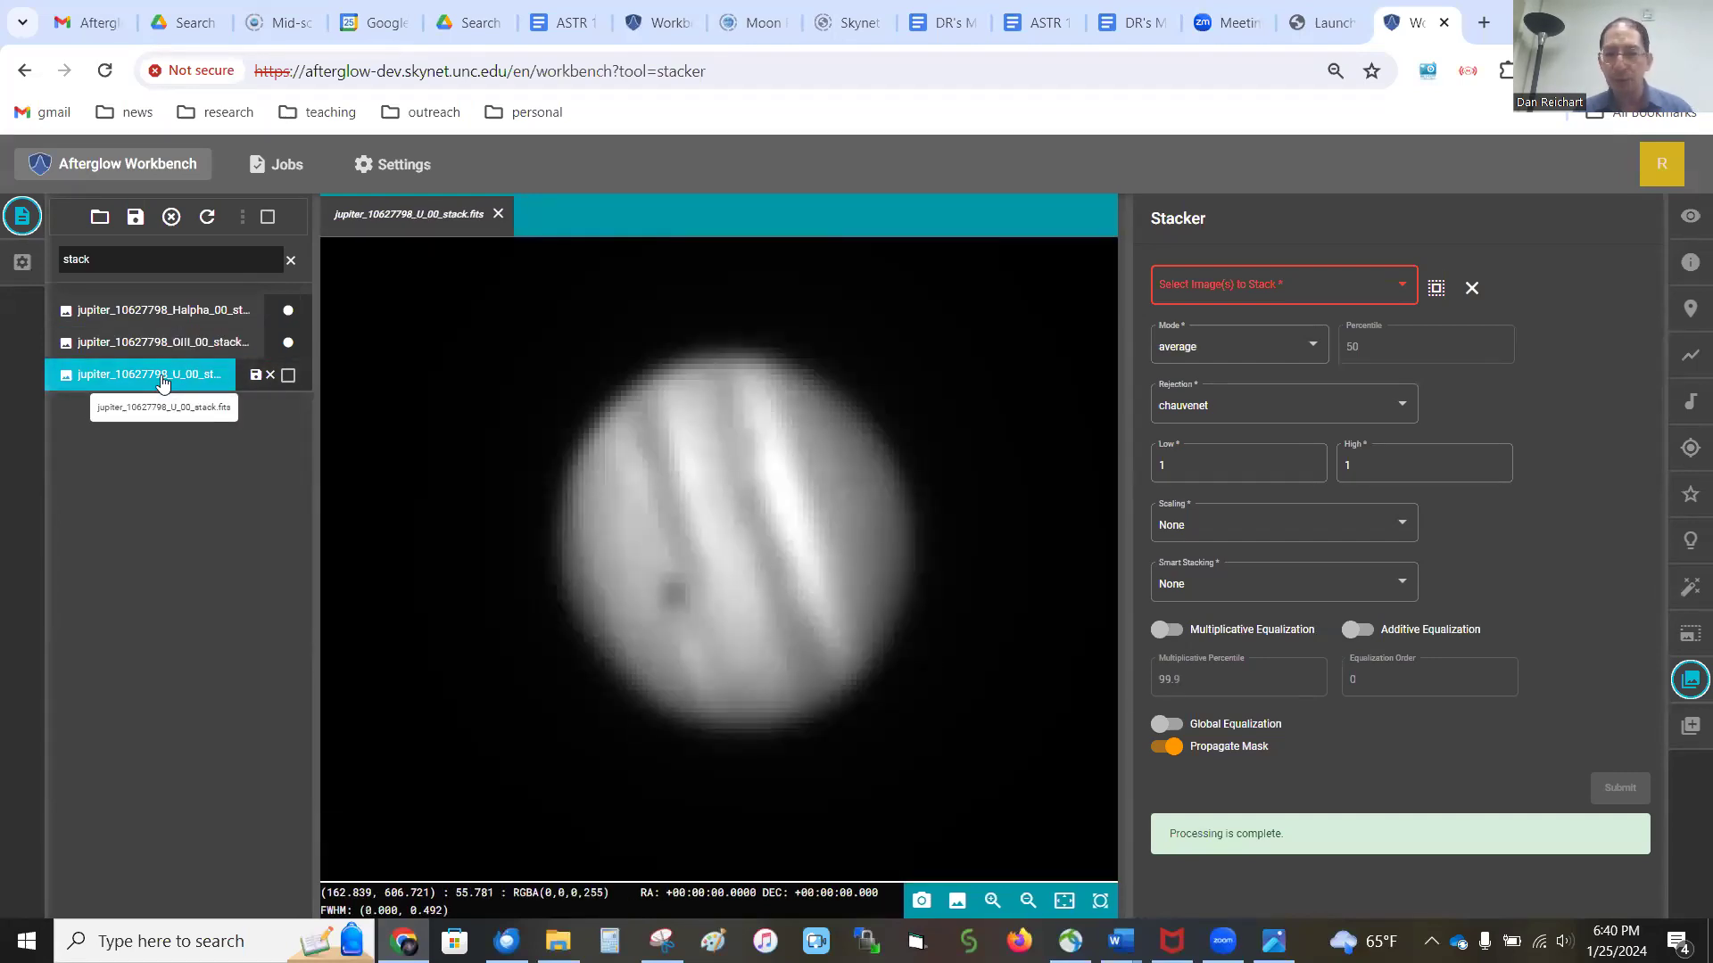
# Step: Select all three stacked files and group them into a single file with multiple layers
pyautogui.click(269, 219)
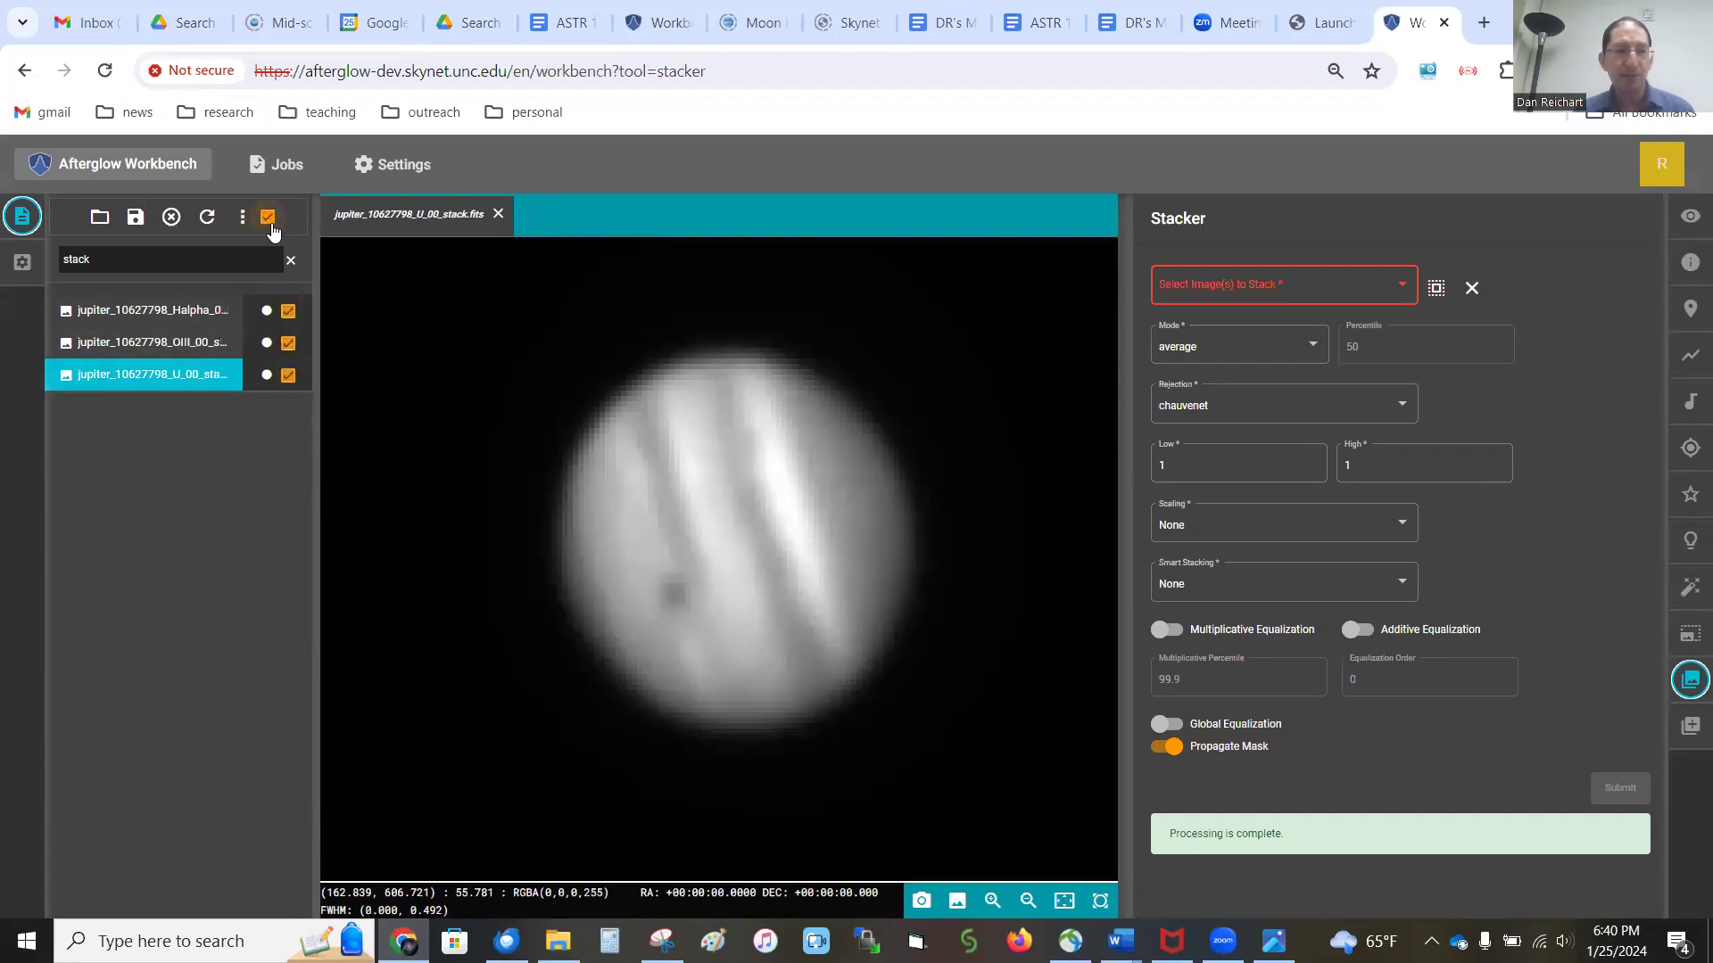
pyautogui.click(241, 217)
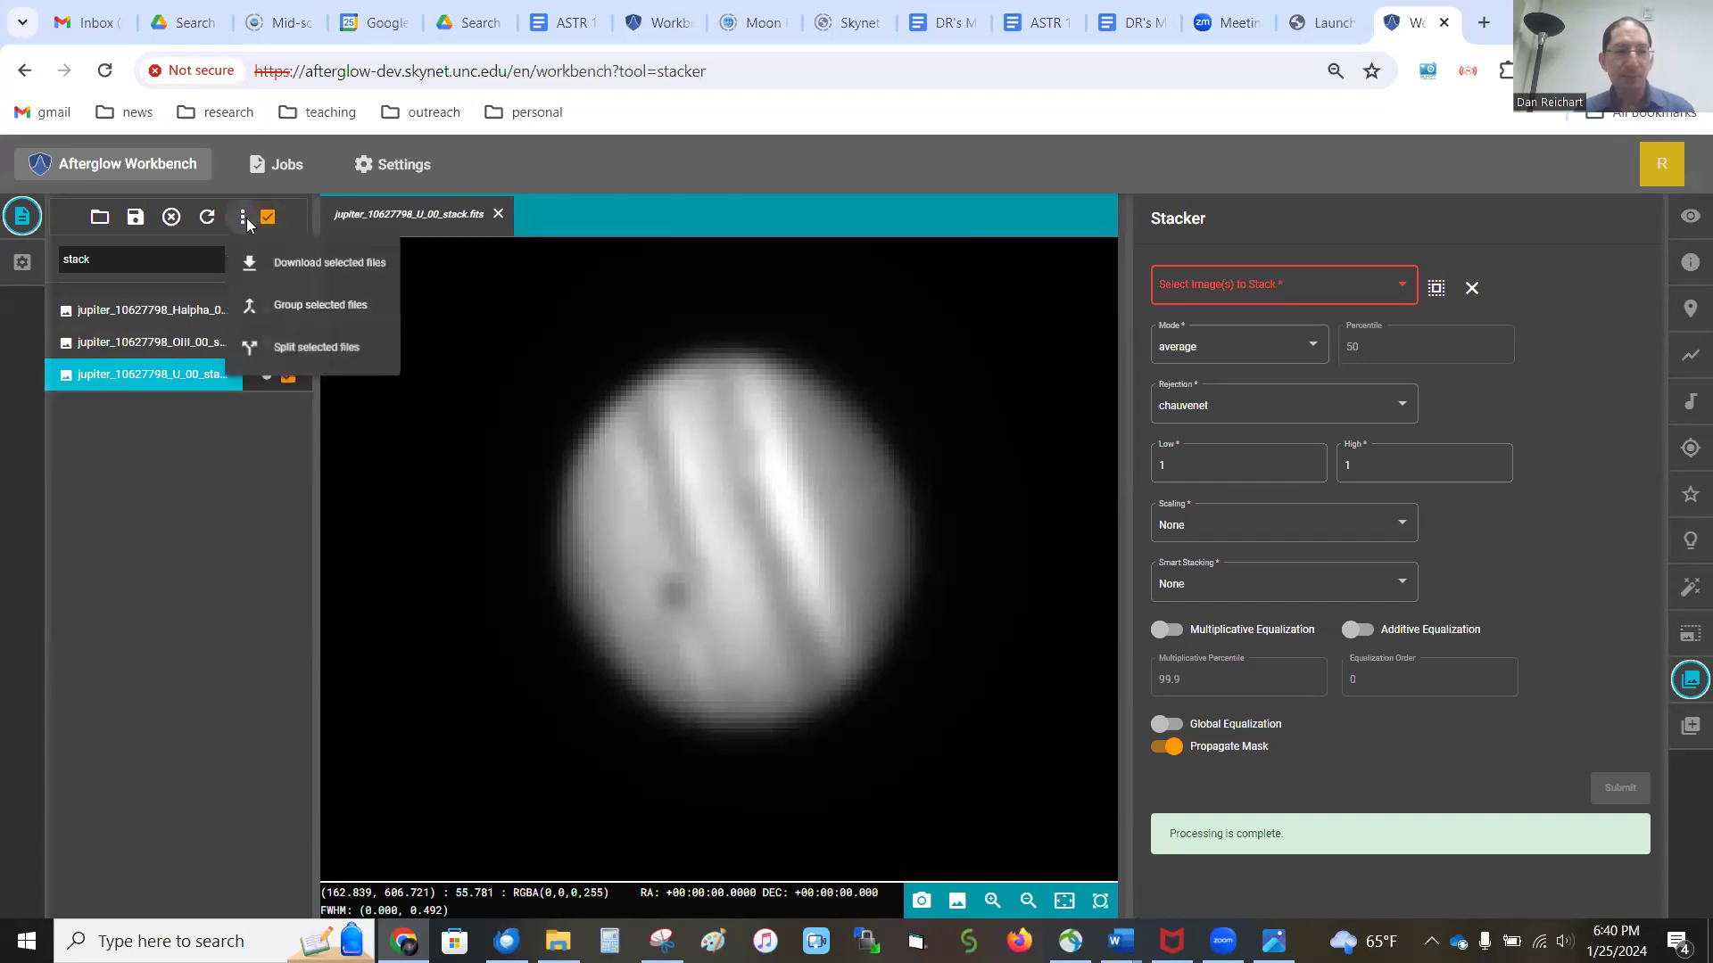
pyautogui.click(283, 310)
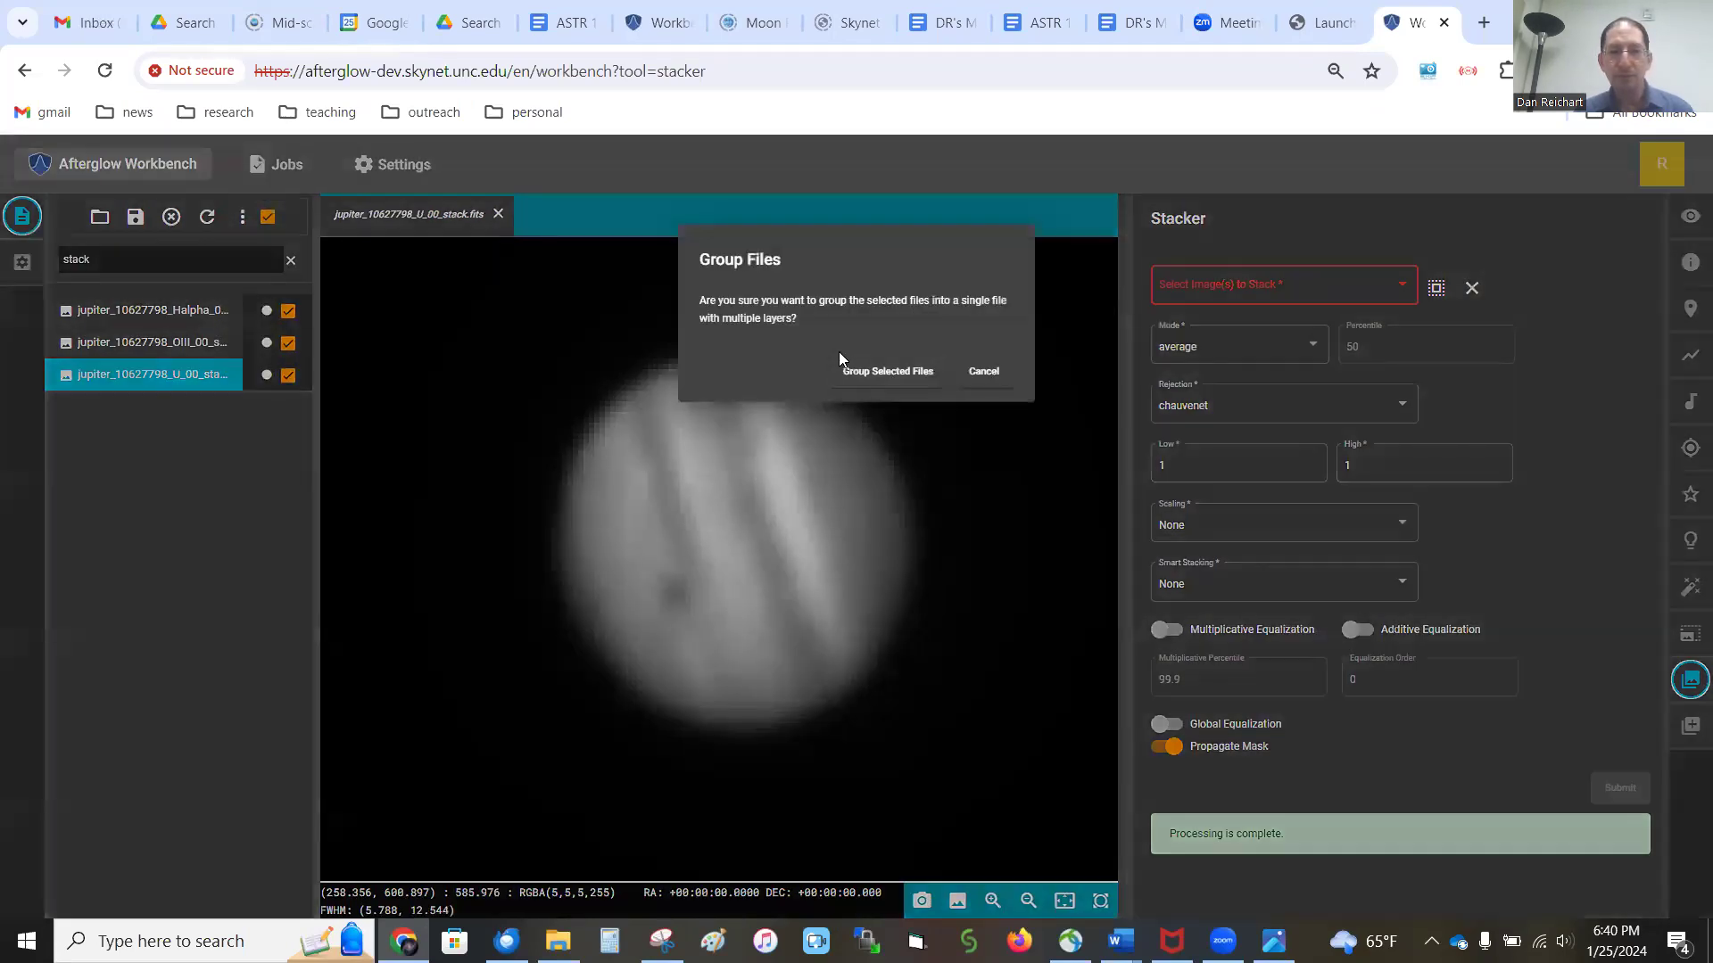
pyautogui.click(890, 375)
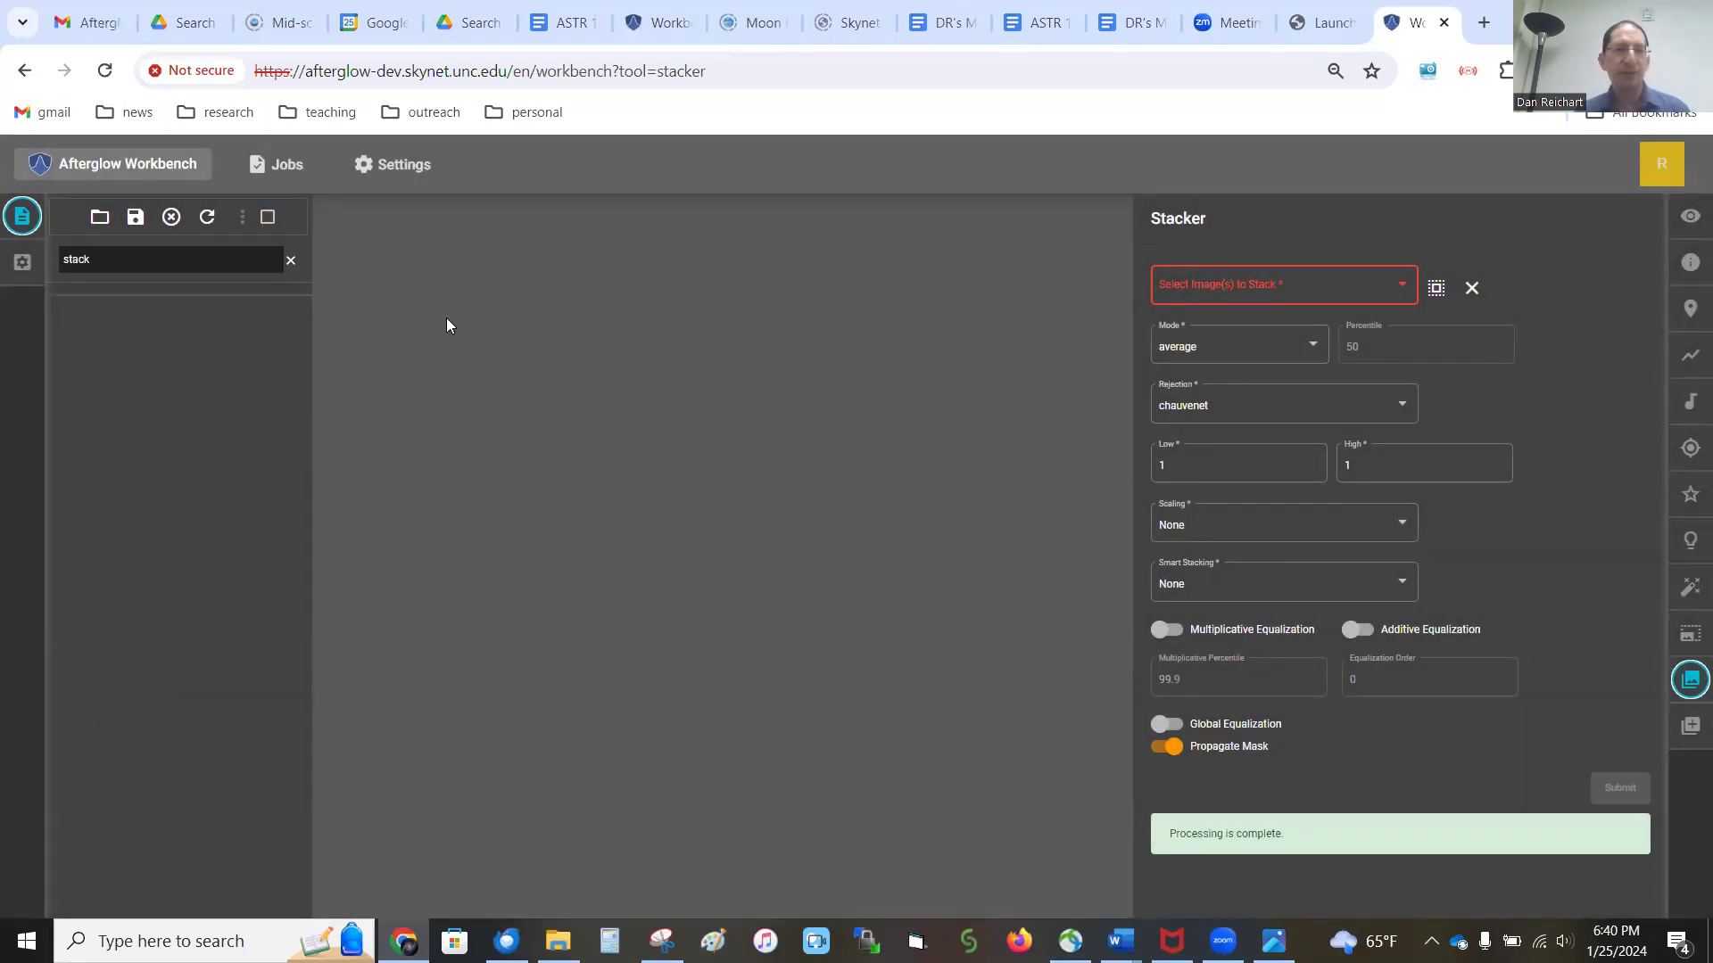
# Step: Clear the file filter and open the grouped composite jupiter_10627798.fits for a close view of Jupiter
pyautogui.click(291, 261)
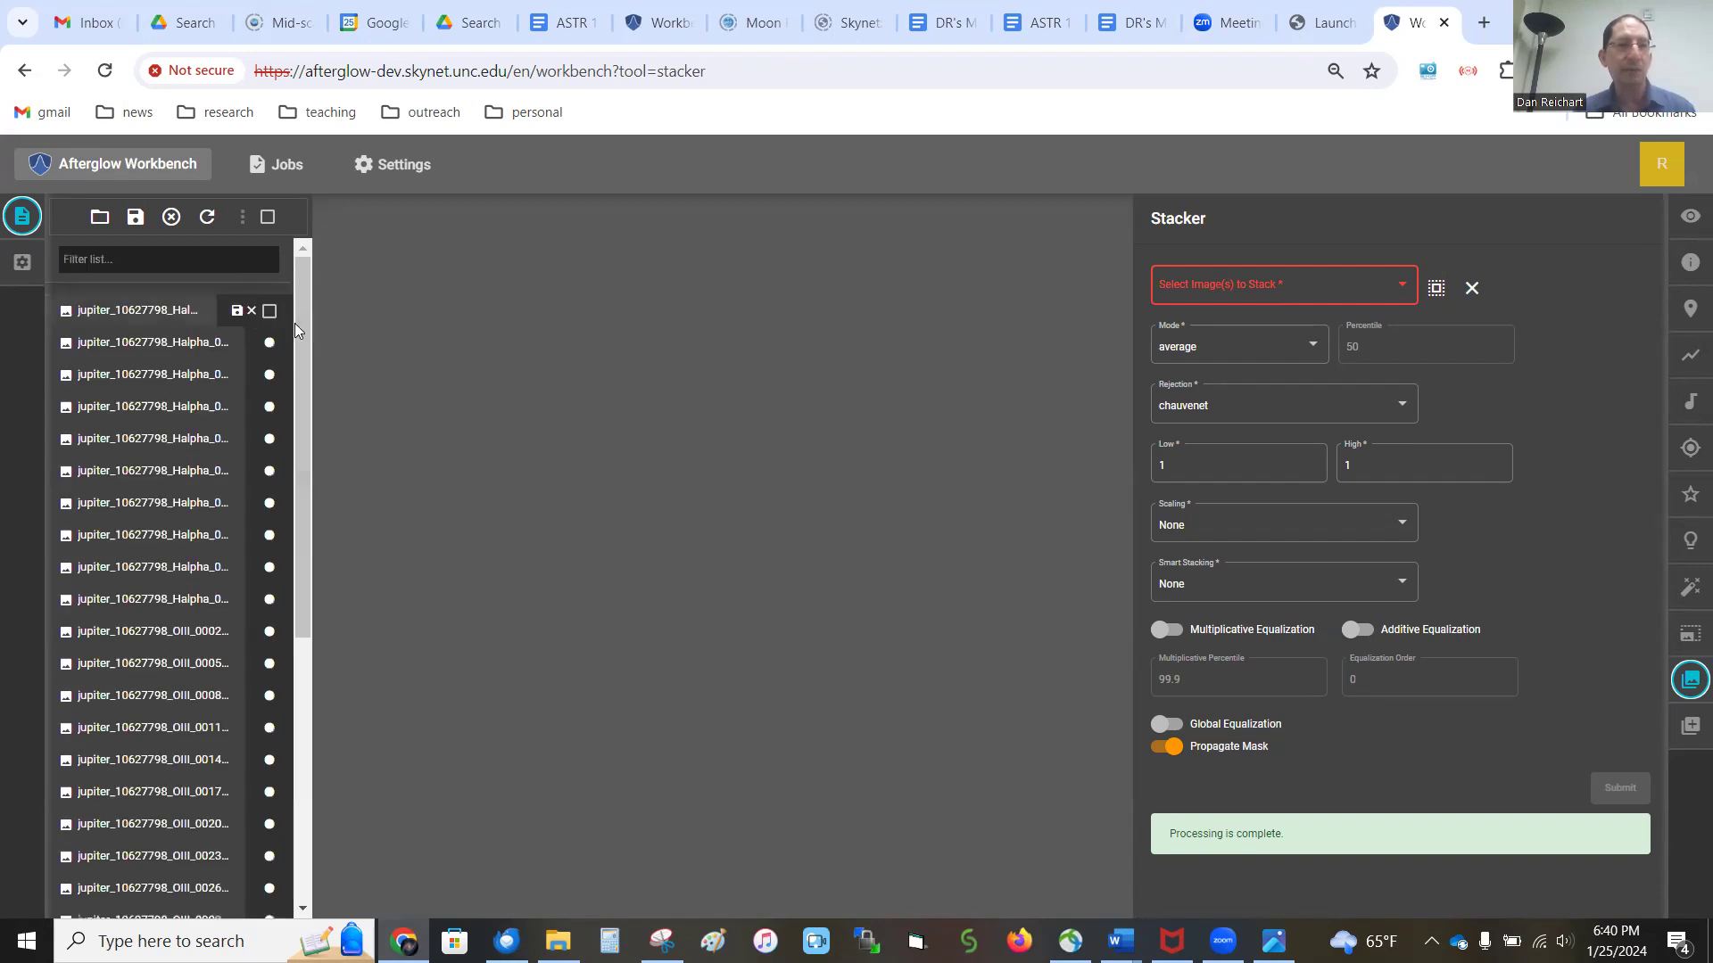
pyautogui.moveTo(297, 368); pyautogui.dragTo(297, 676)
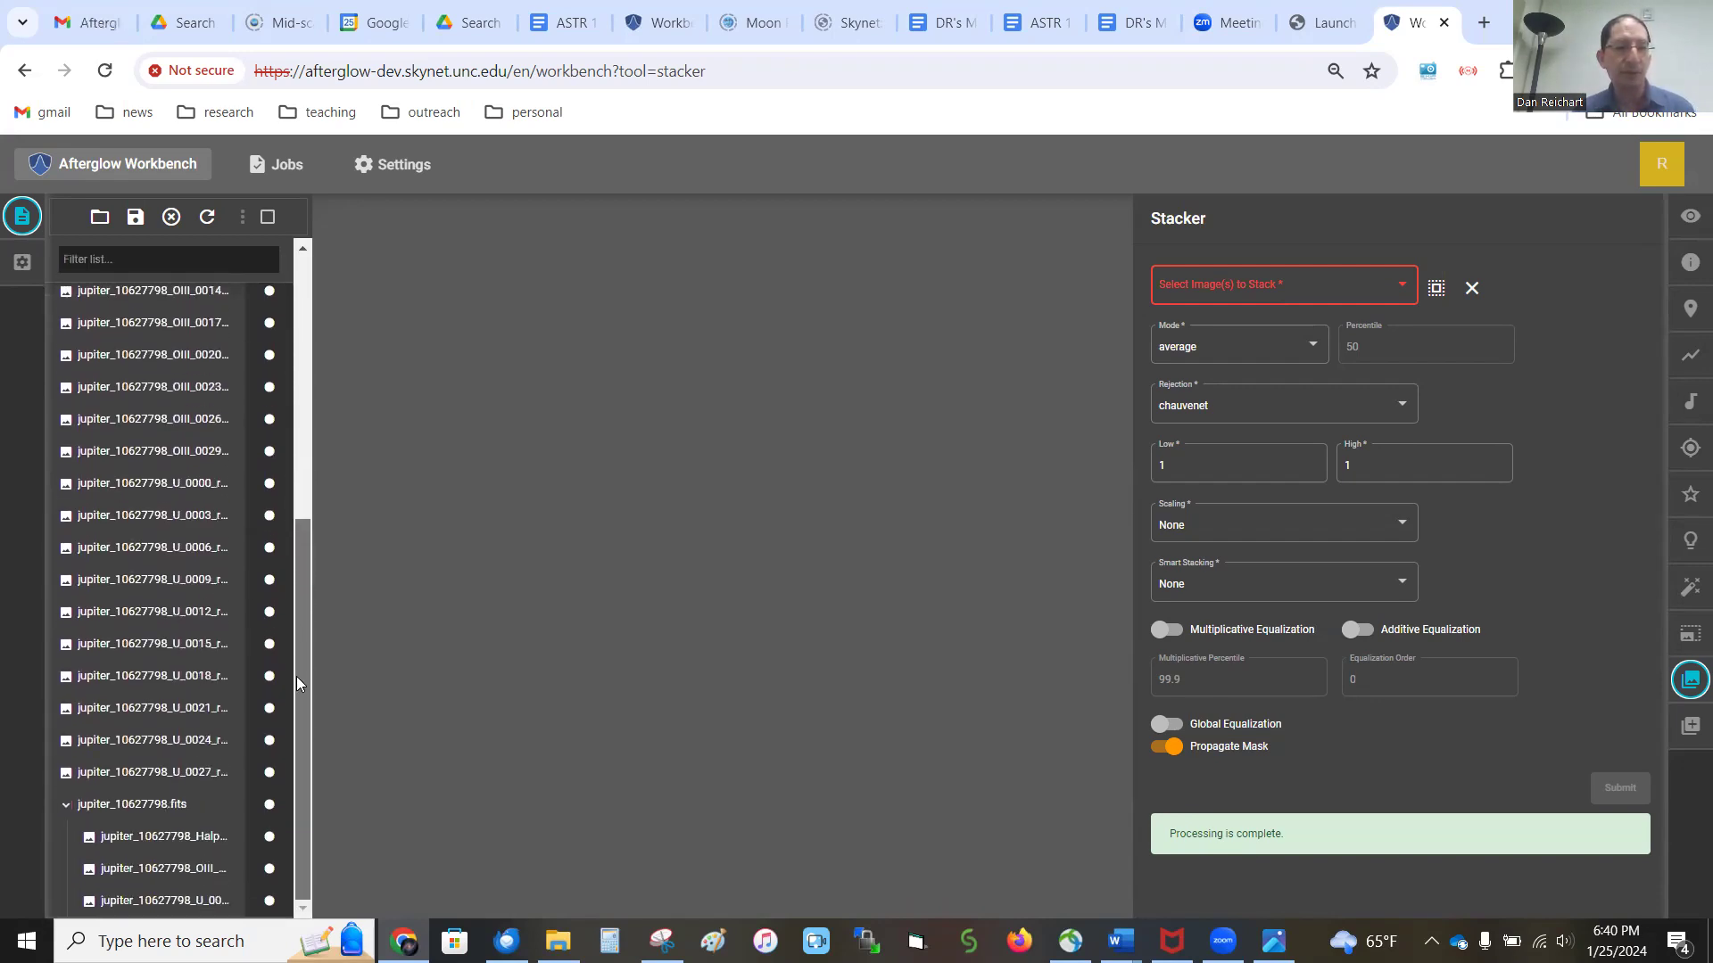
pyautogui.click(127, 807)
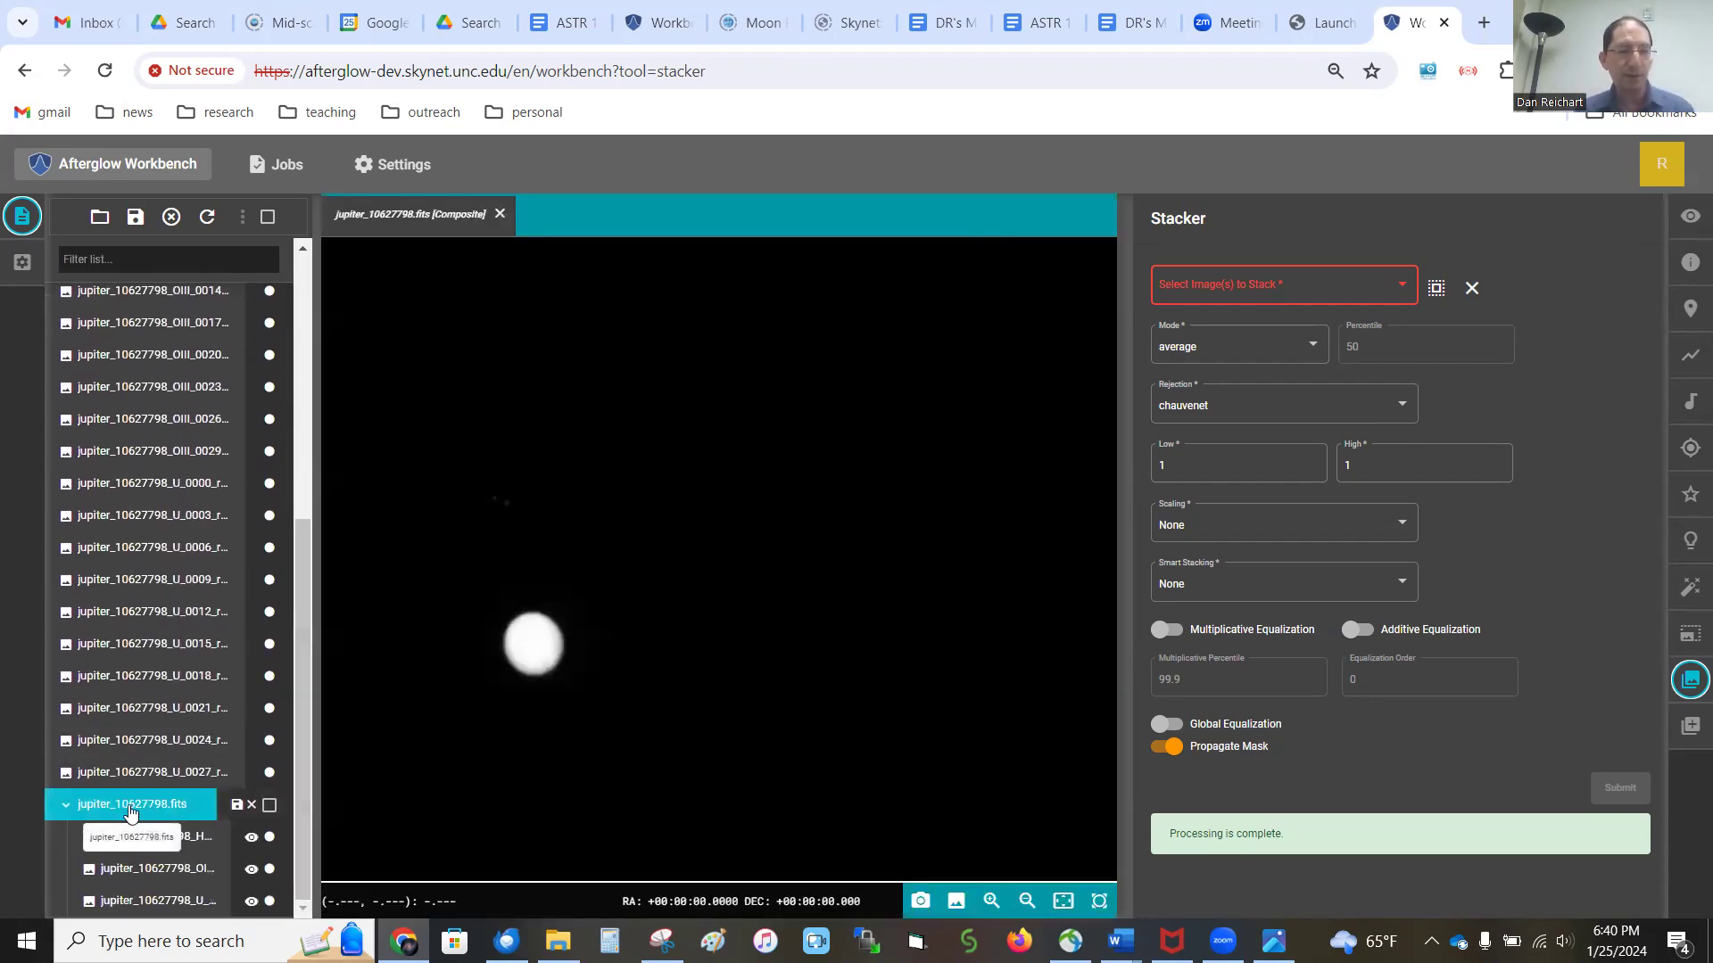
pyautogui.scroll(3, 544, 656)
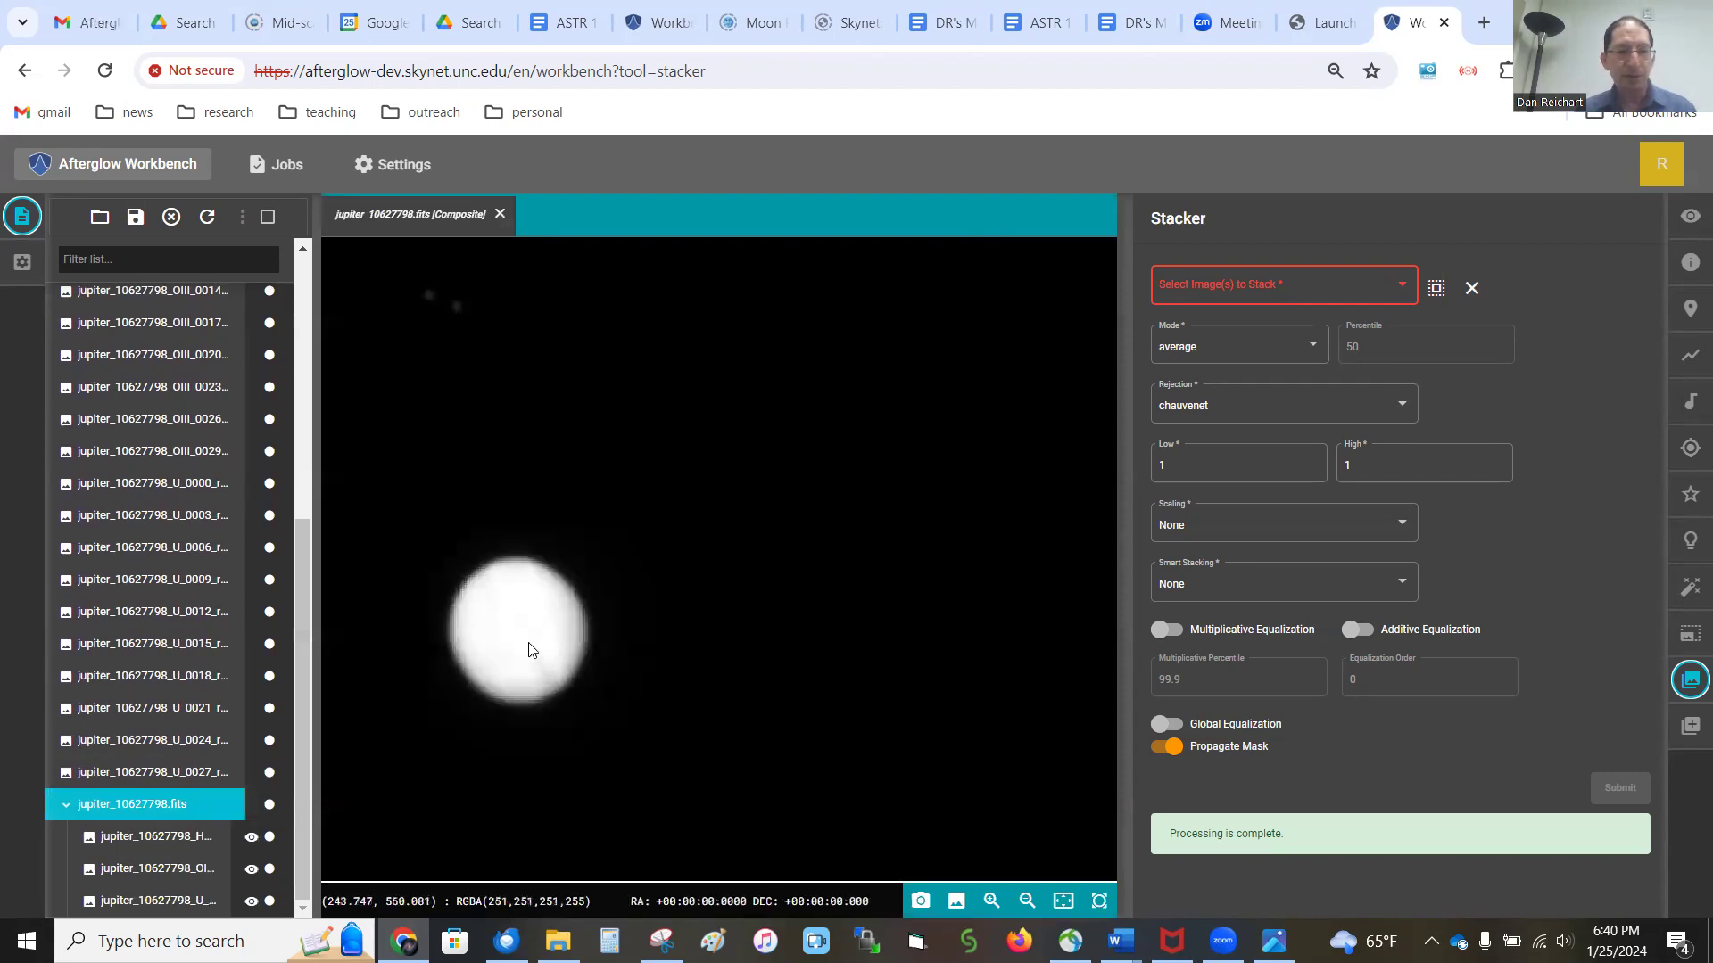
pyautogui.moveTo(527, 651); pyautogui.dragTo(750, 574)
pyautogui.scroll(4, 750, 574)
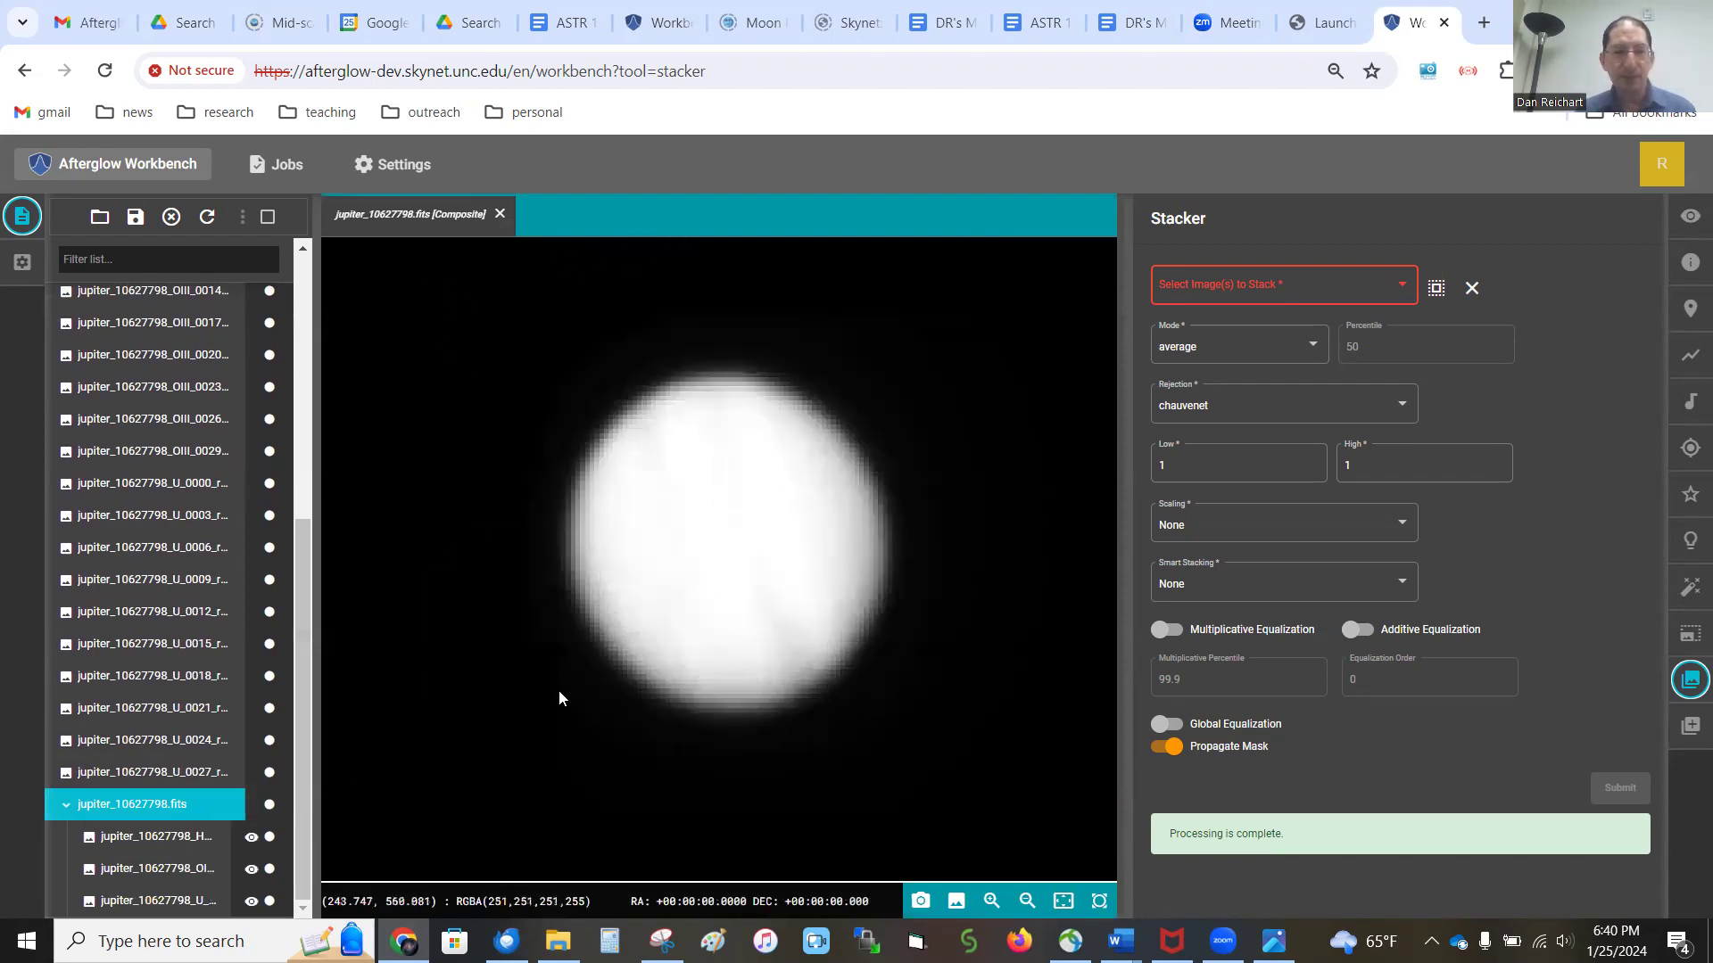
# Step: Set the composite's layer color maps to Red for Halpha, Green for OIII and Blue for U
pyautogui.rightClick(154, 844)
pyautogui.moveTo(267, 764)
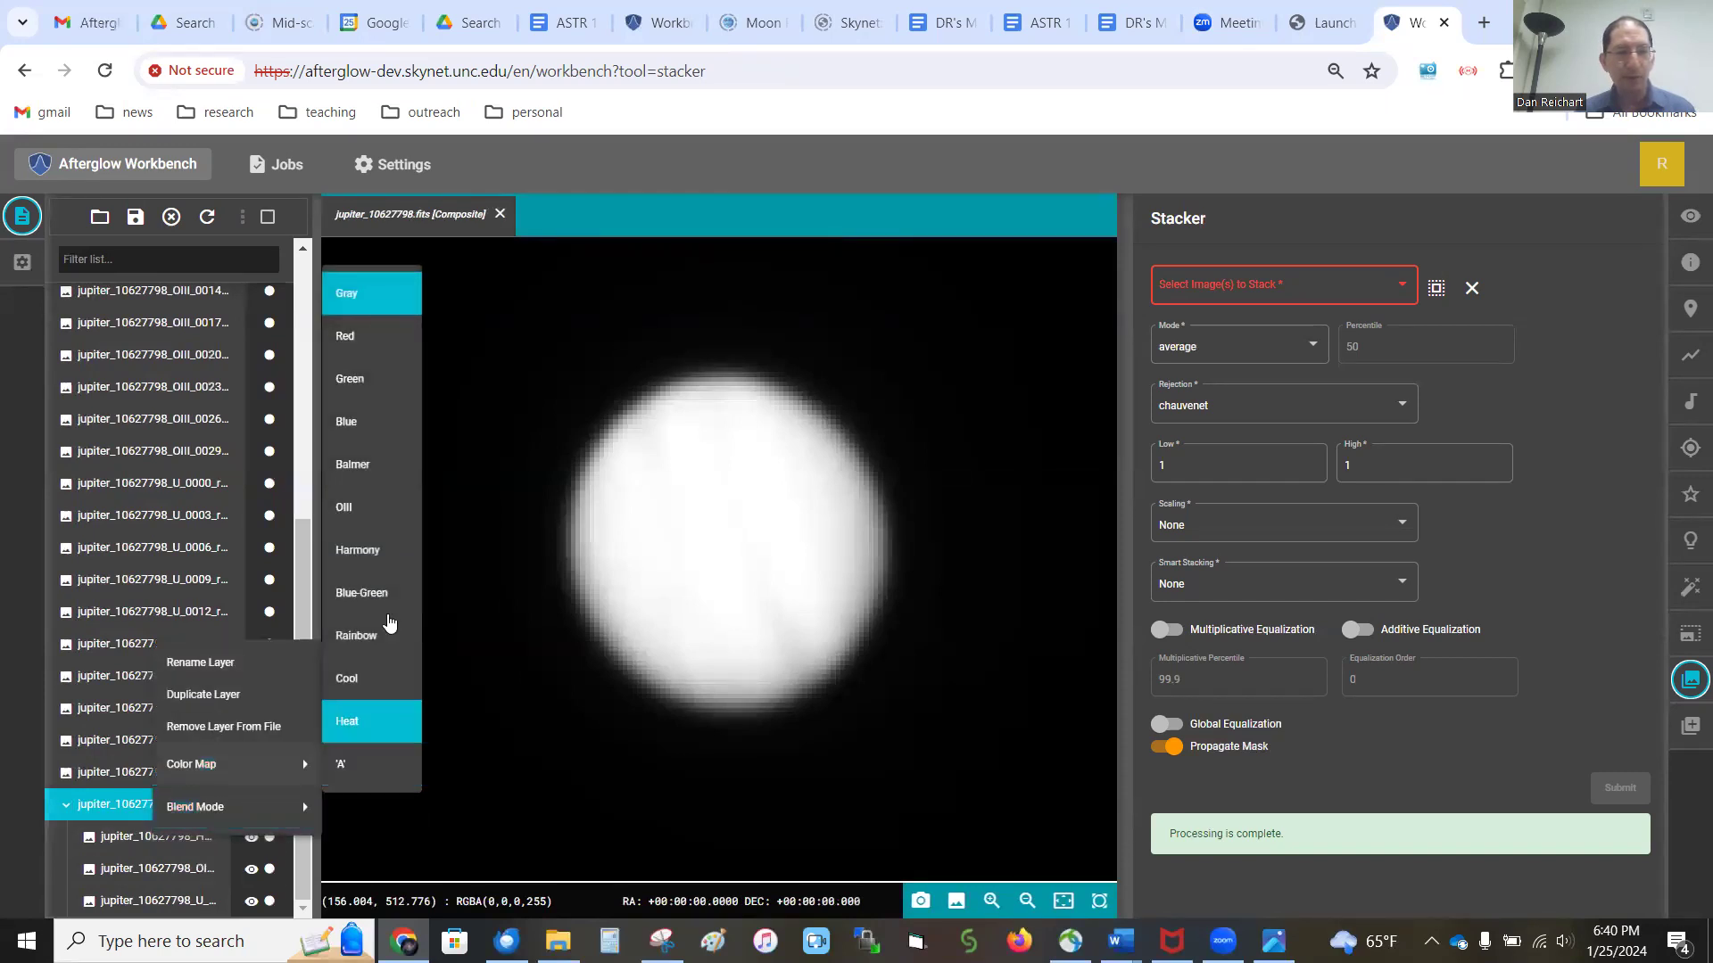
pyautogui.click(397, 339)
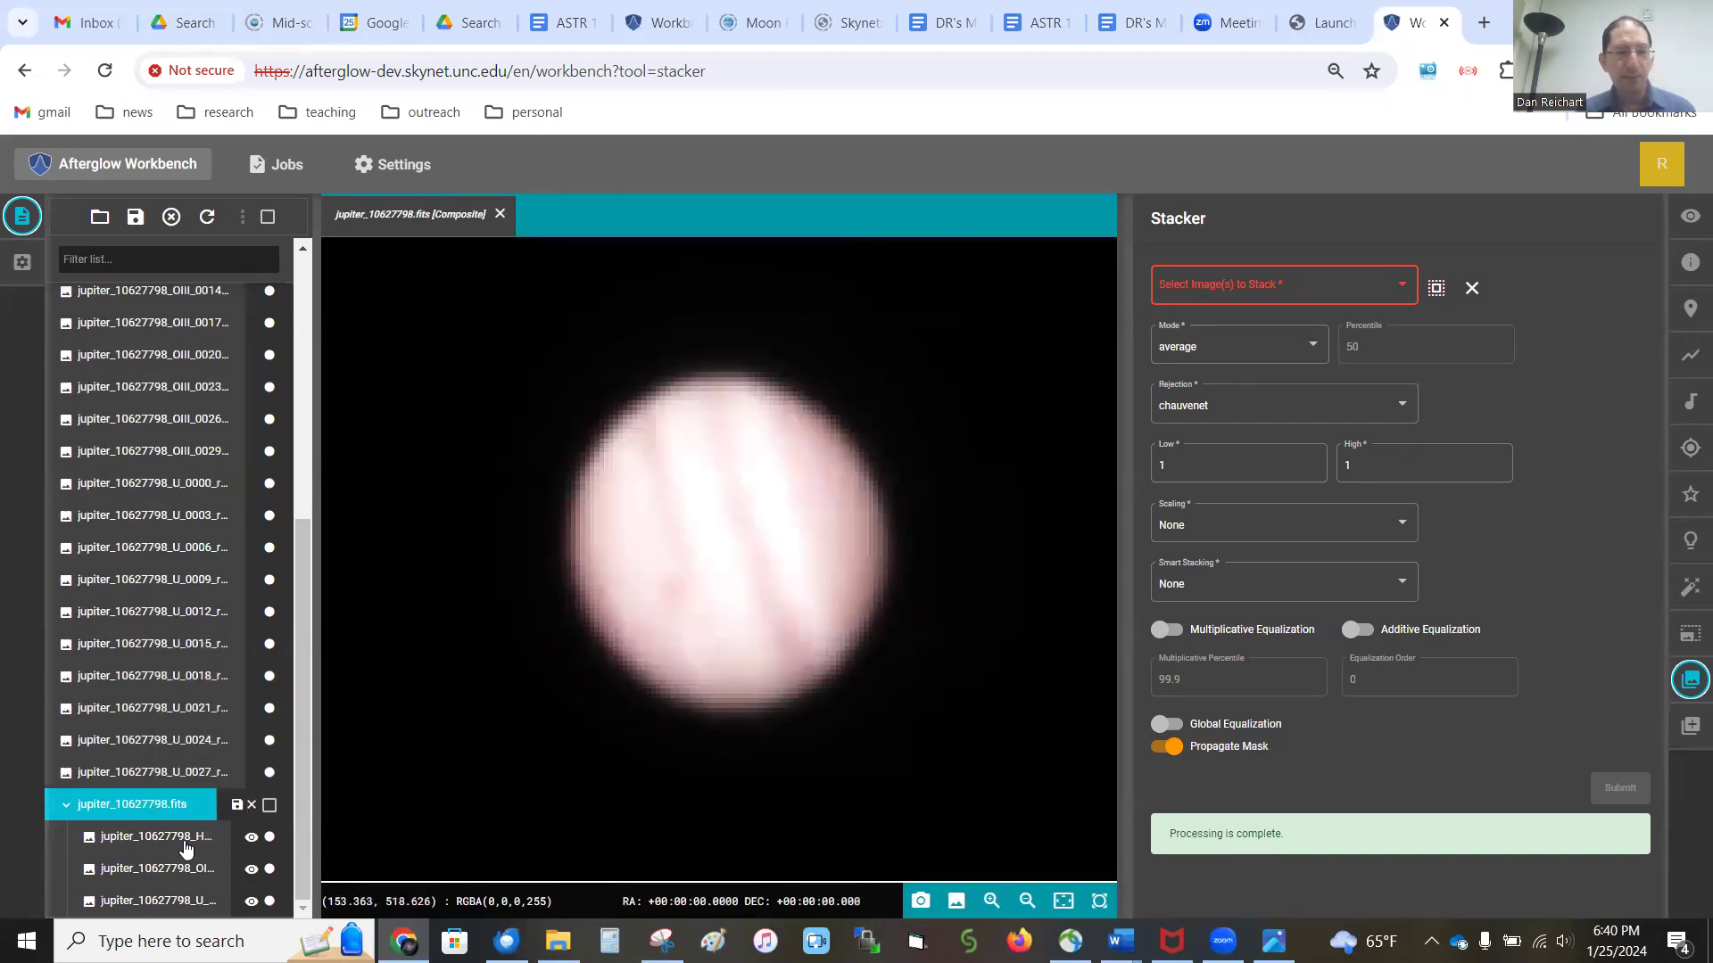
pyautogui.rightClick(140, 878)
pyautogui.moveTo(236, 807)
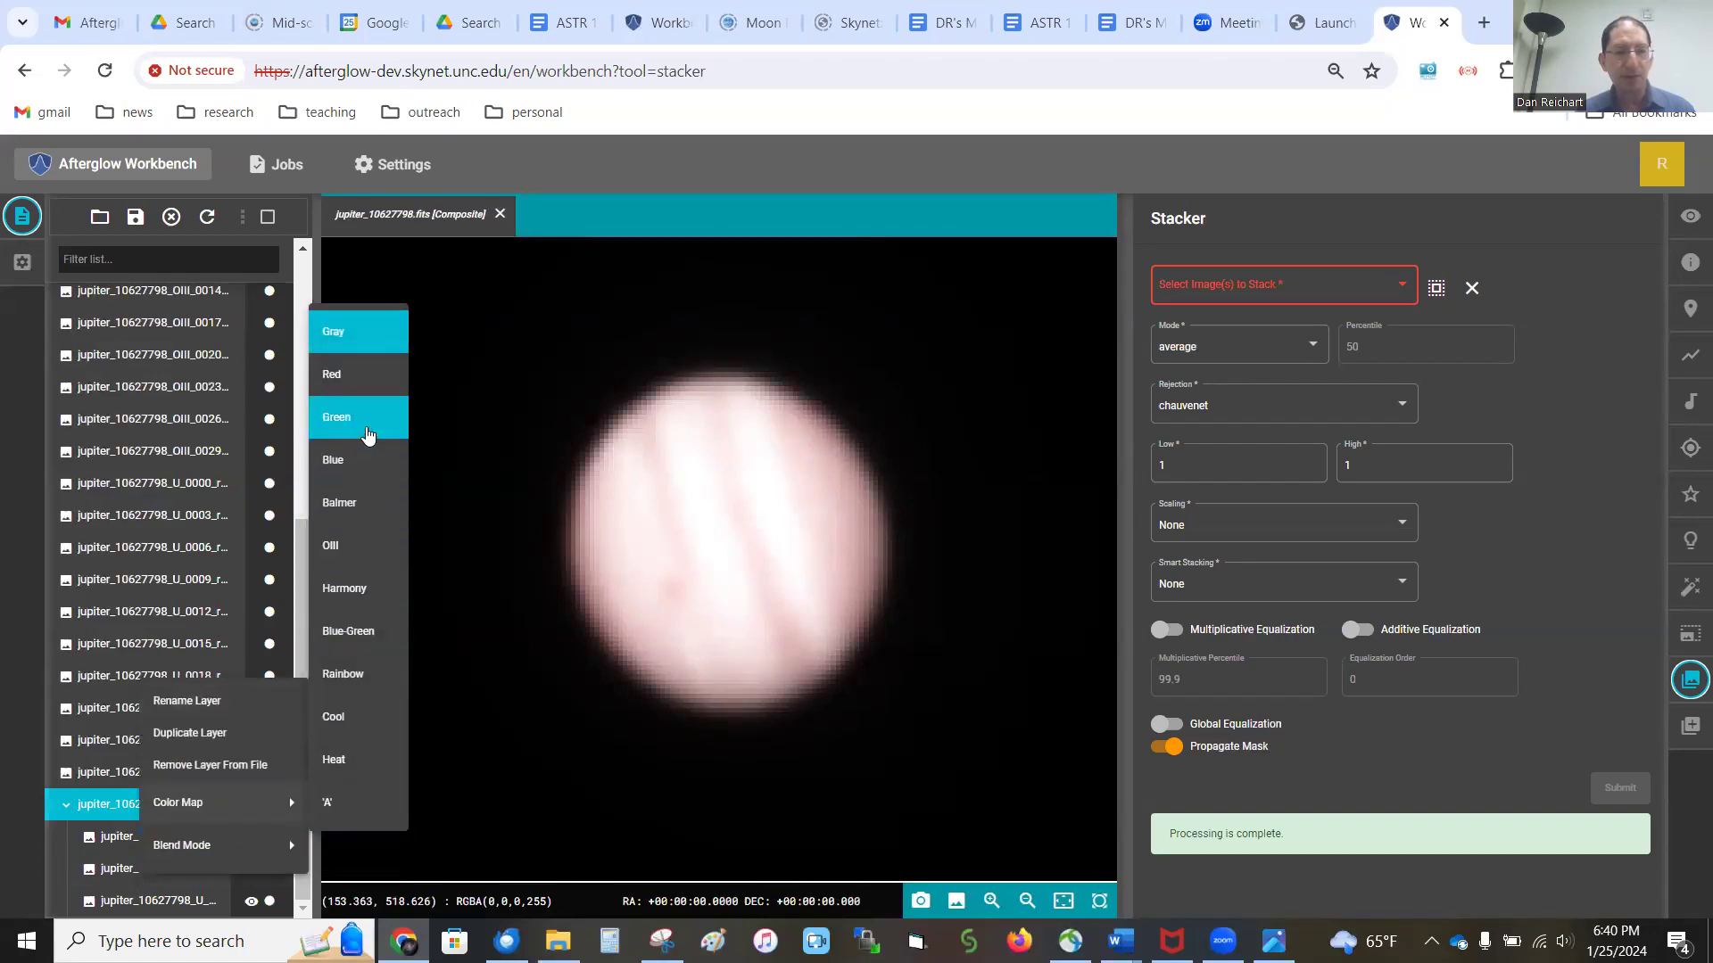
pyautogui.click(367, 434)
pyautogui.rightClick(150, 907)
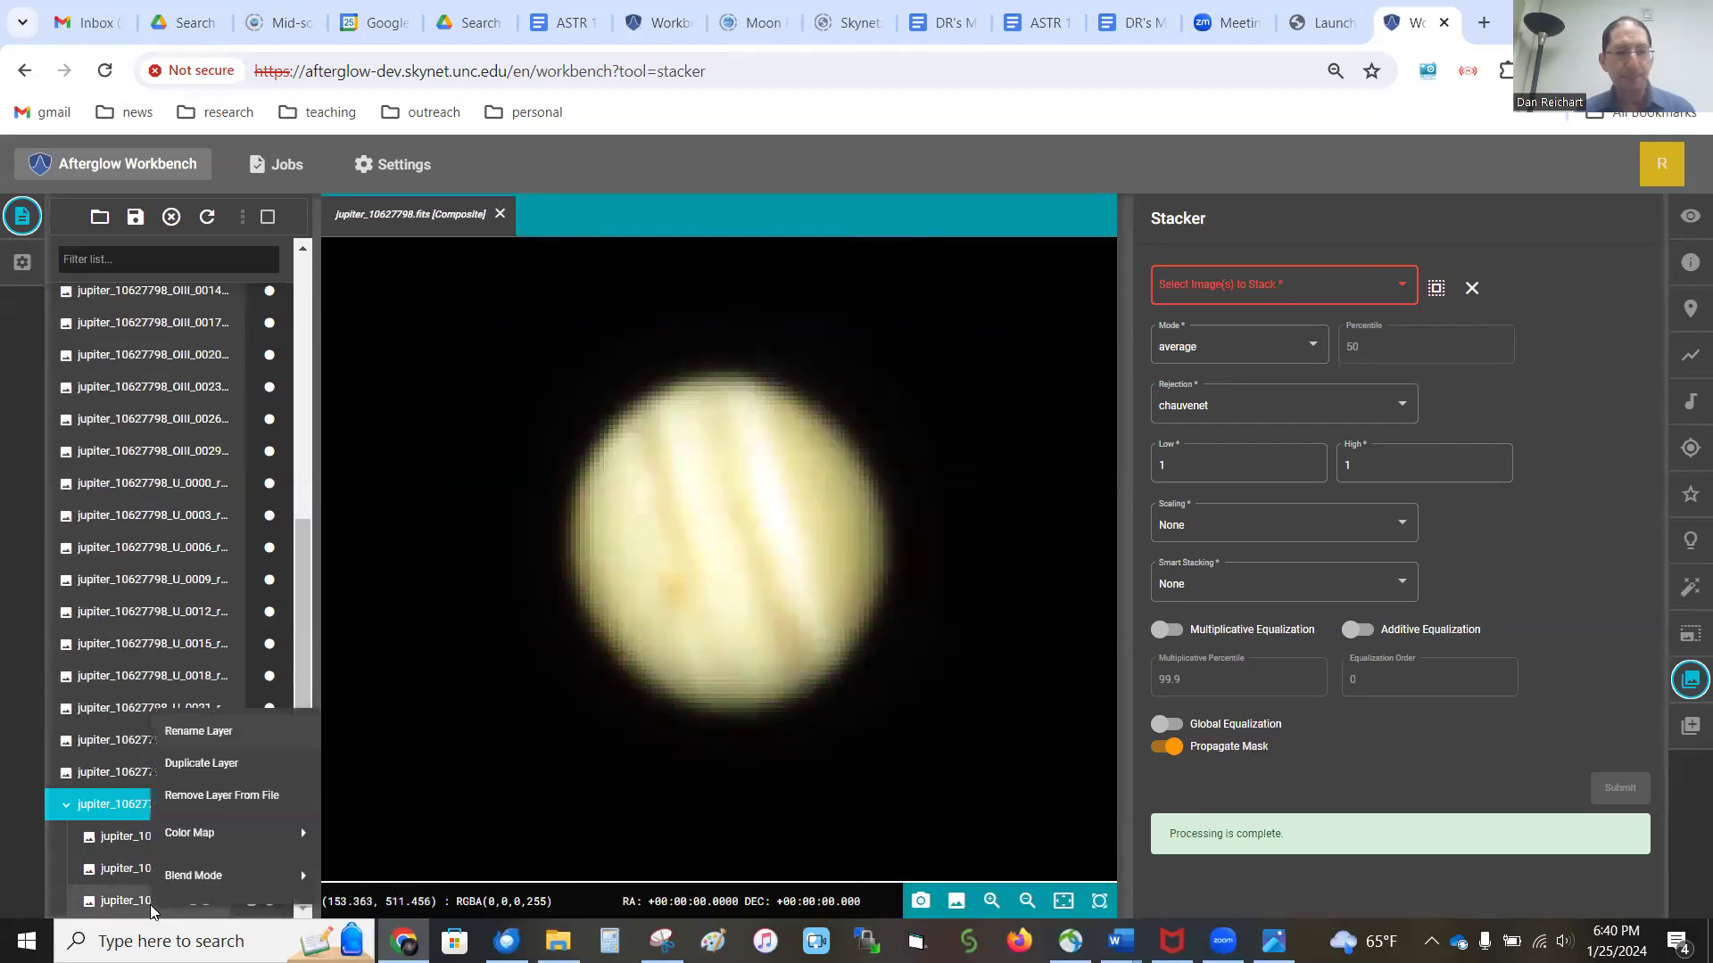
pyautogui.moveTo(237, 834)
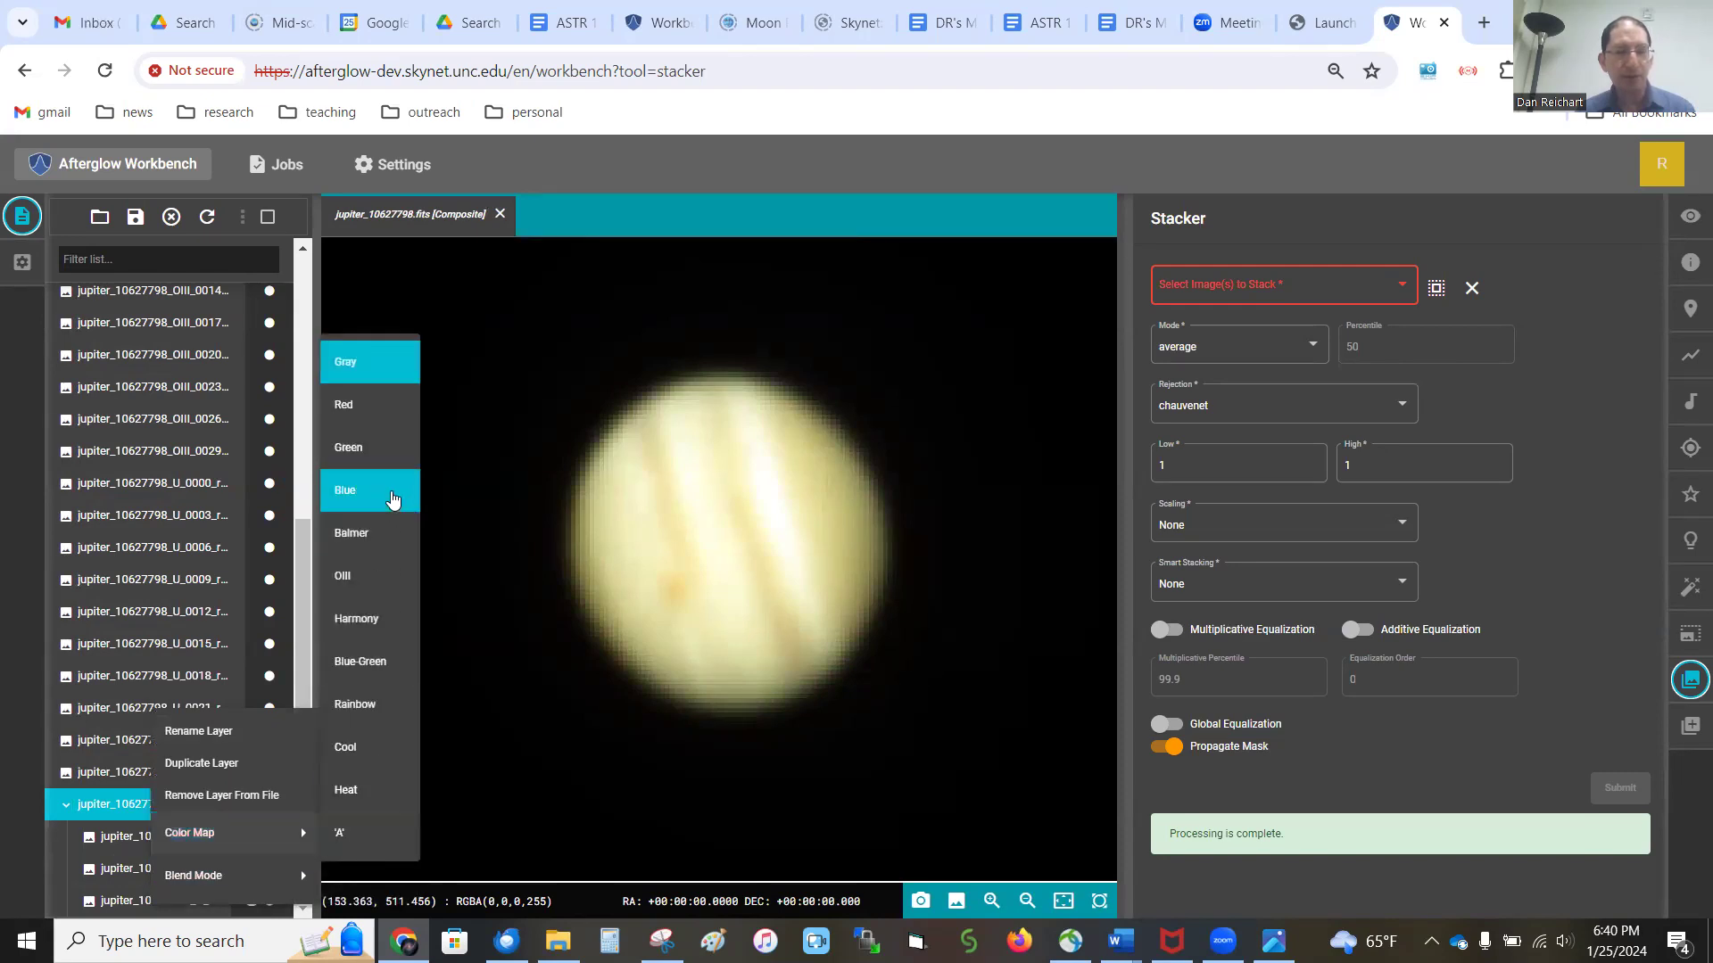
pyautogui.click(391, 494)
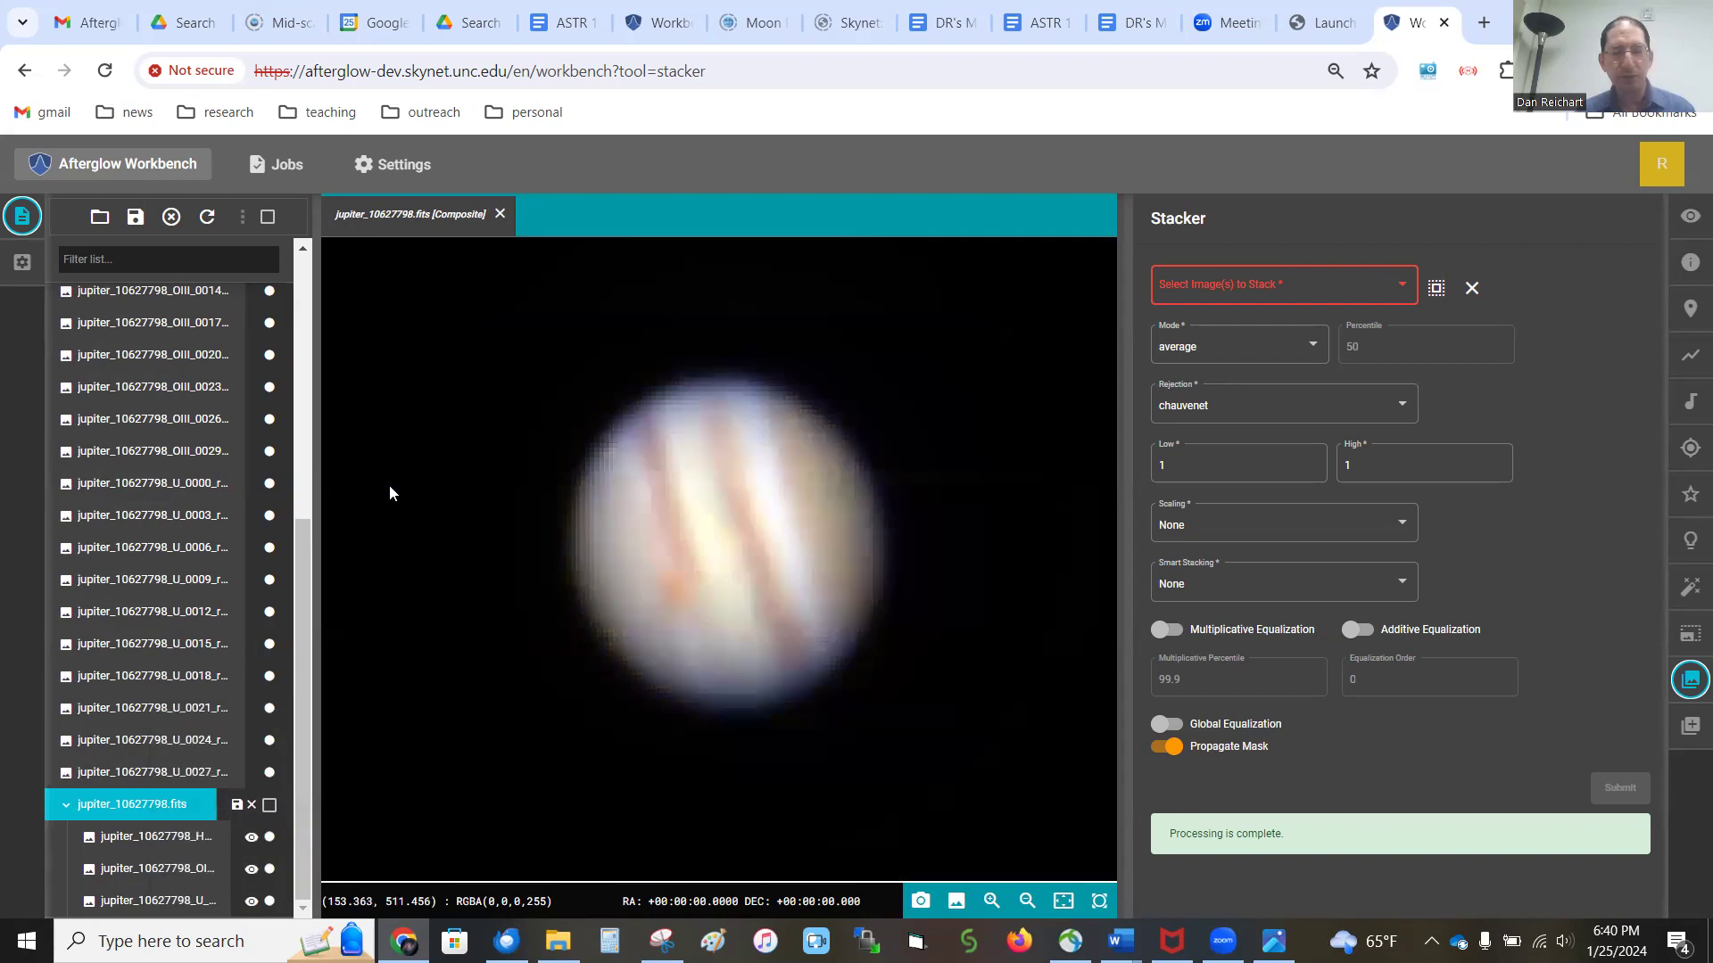
# Step: In the composite's display settings, review the layer list and link all layers by percentile
pyautogui.scroll(2, 758, 578)
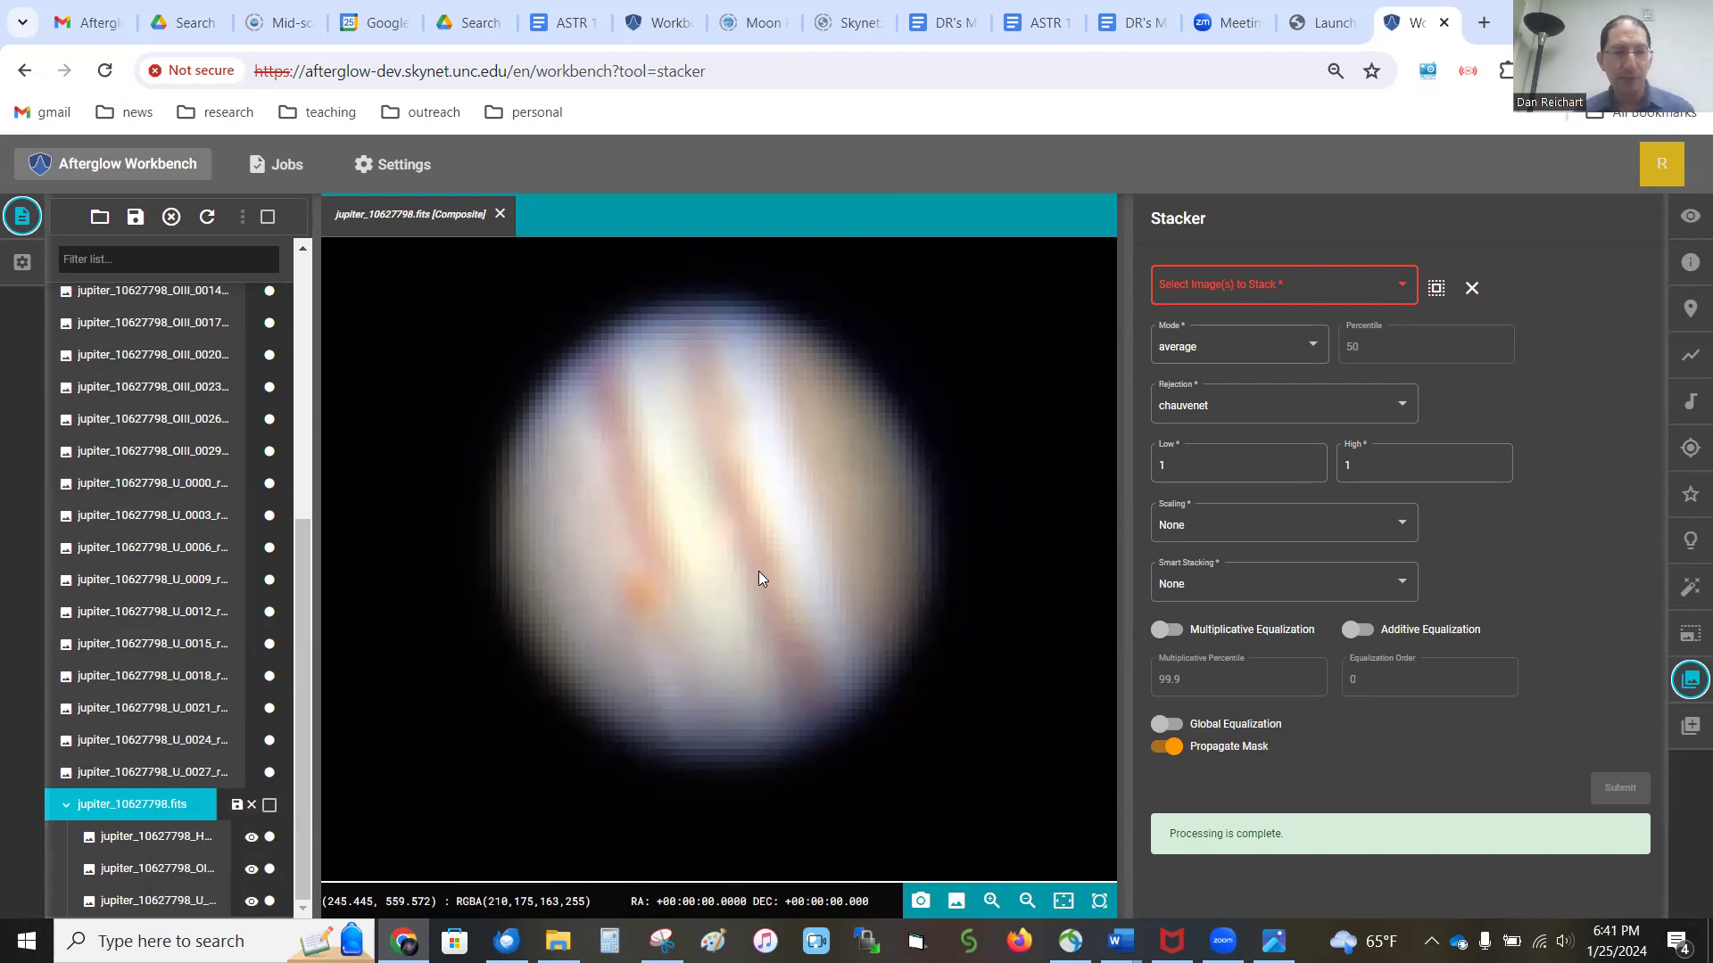
pyautogui.click(1687, 223)
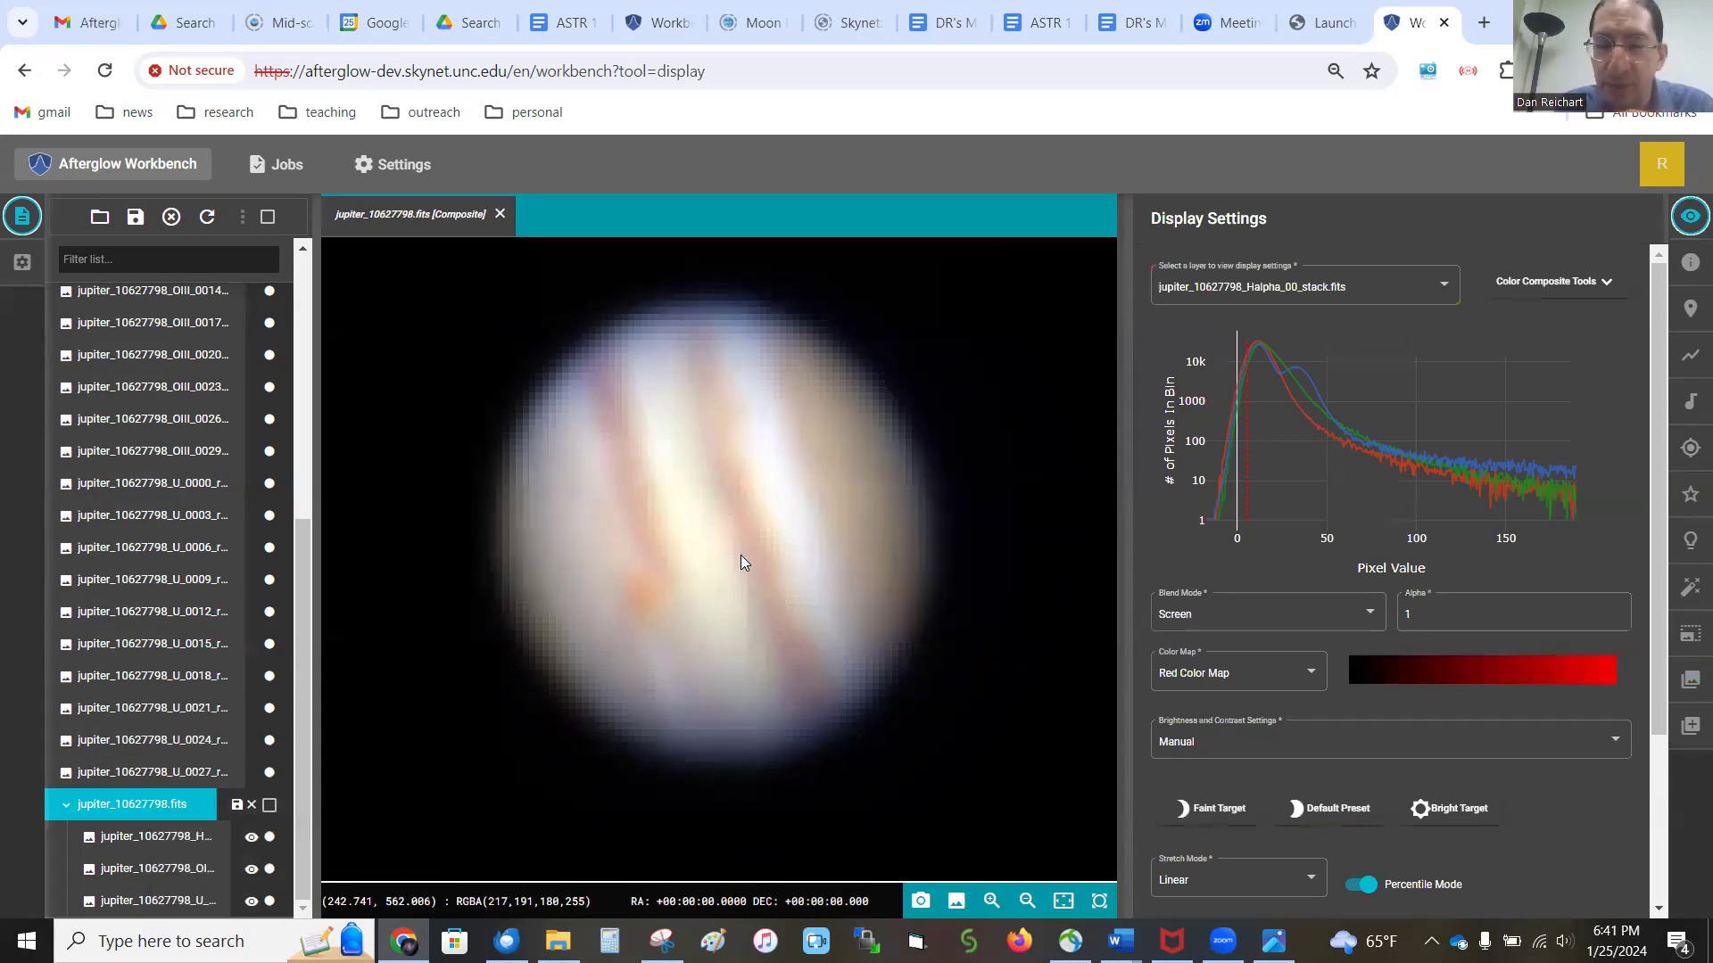
pyautogui.scroll(-5, 741, 555)
pyautogui.scroll(5, 740, 560)
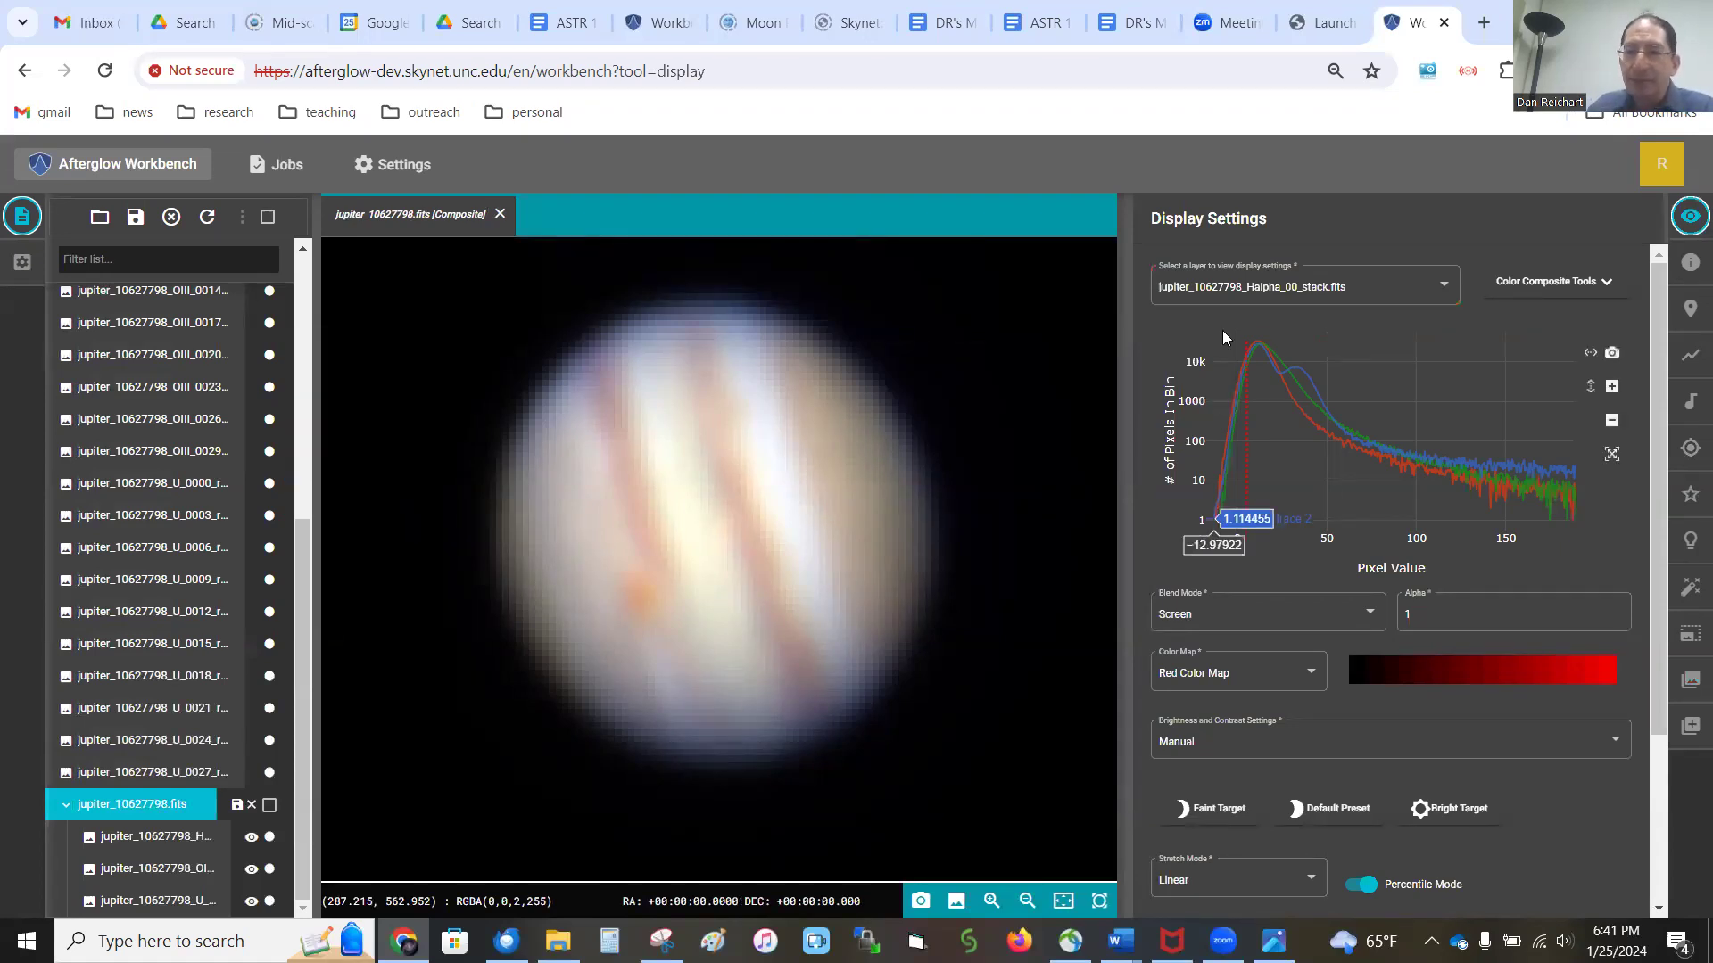
pyautogui.click(1251, 297)
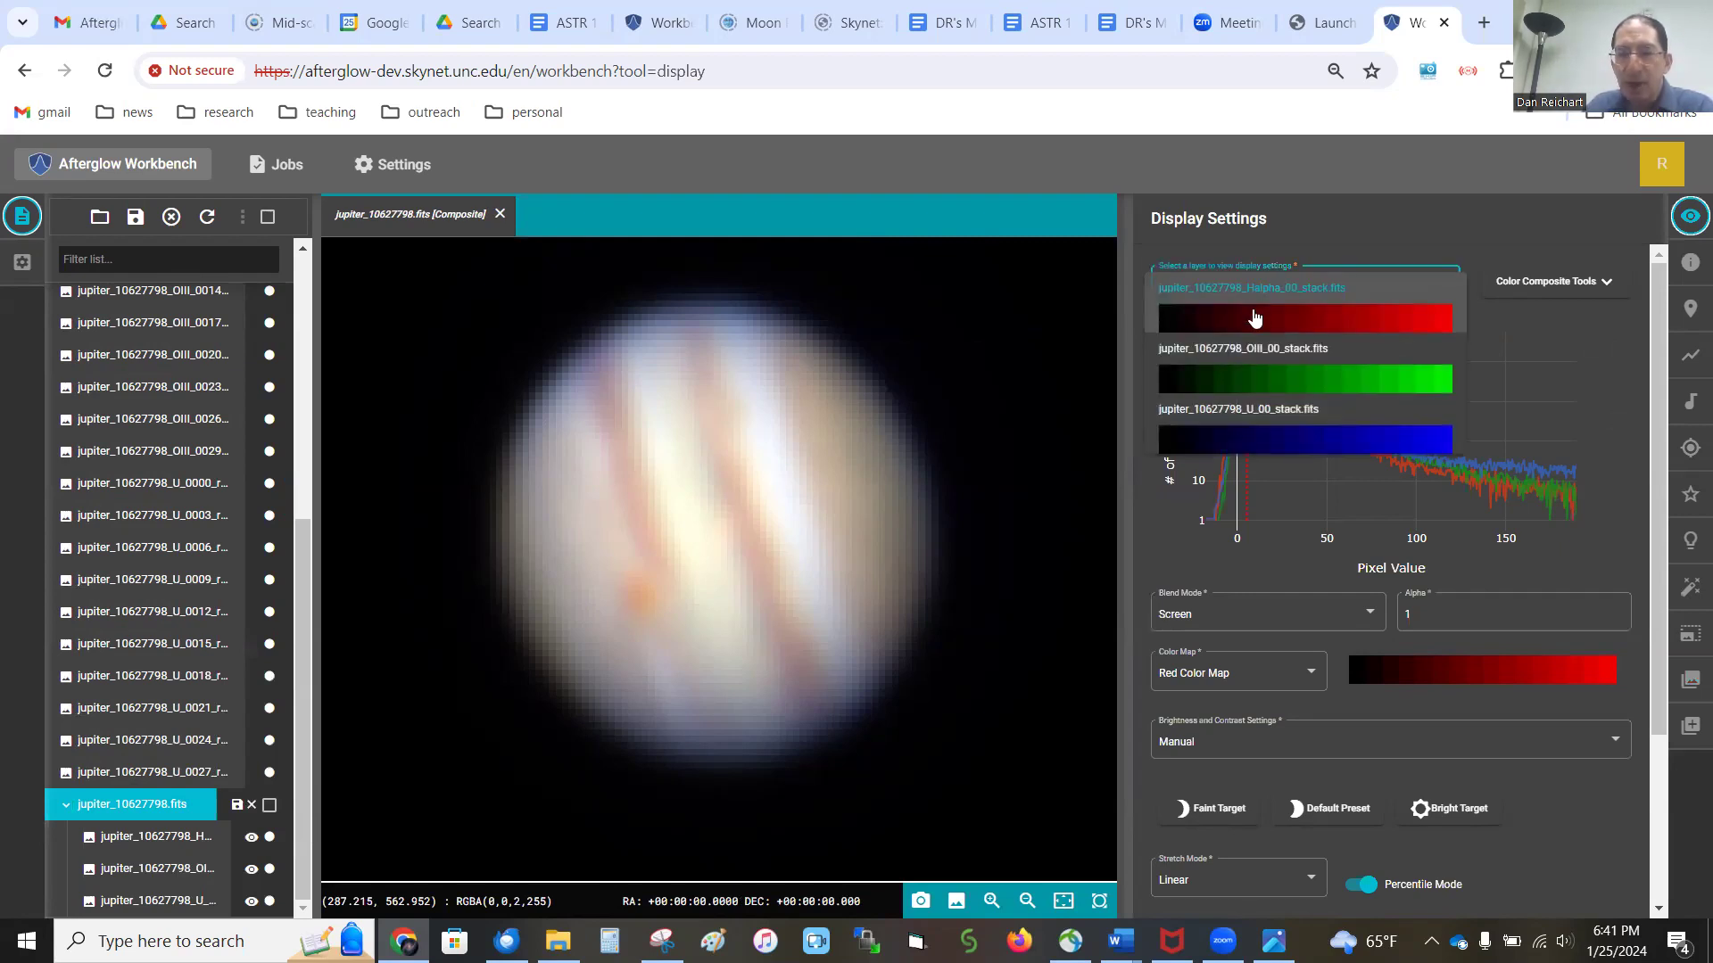
pyautogui.click(1382, 223)
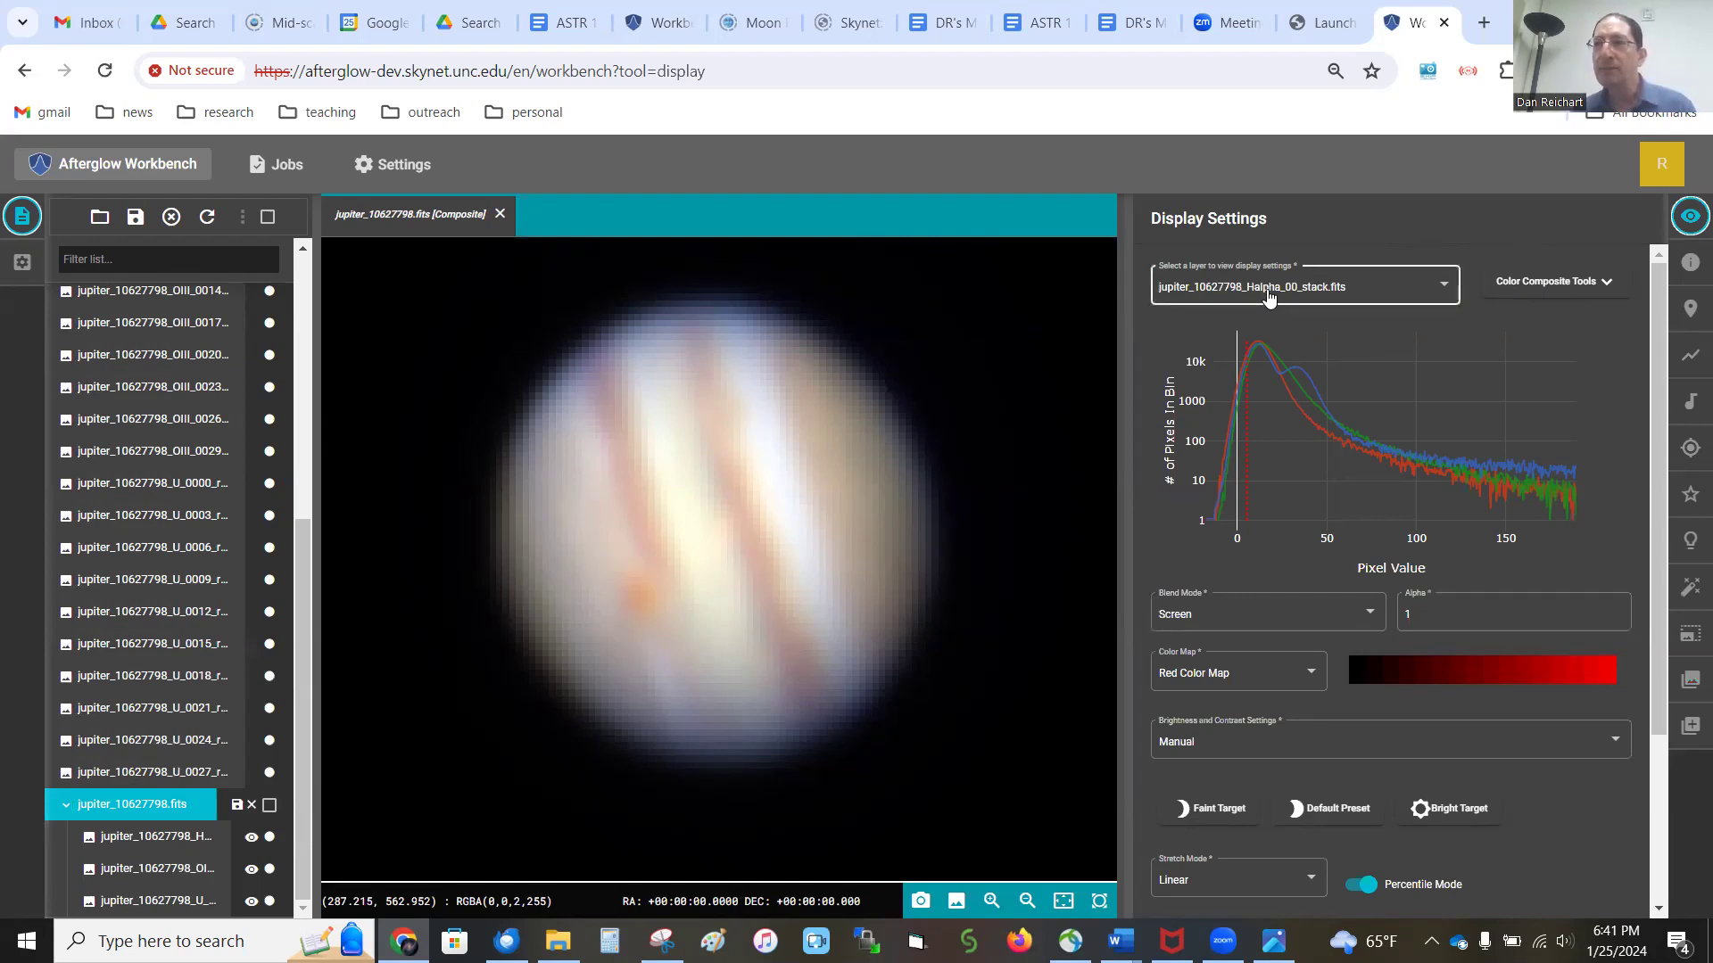
pyautogui.click(1552, 282)
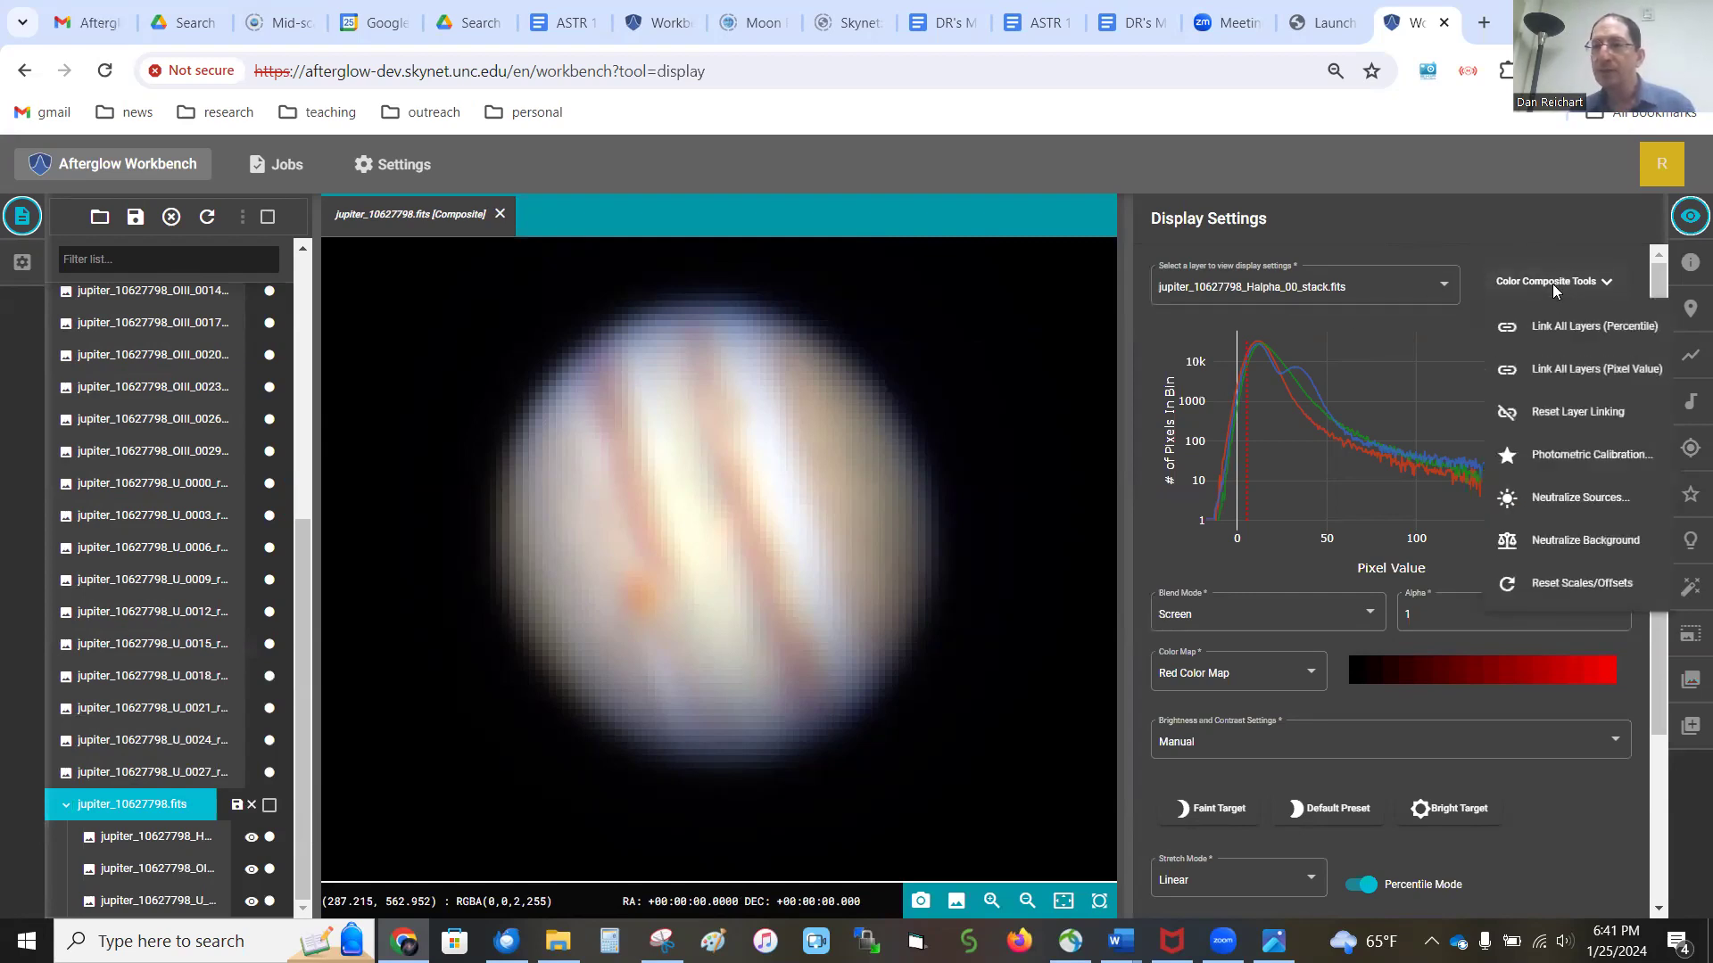
pyautogui.click(1567, 328)
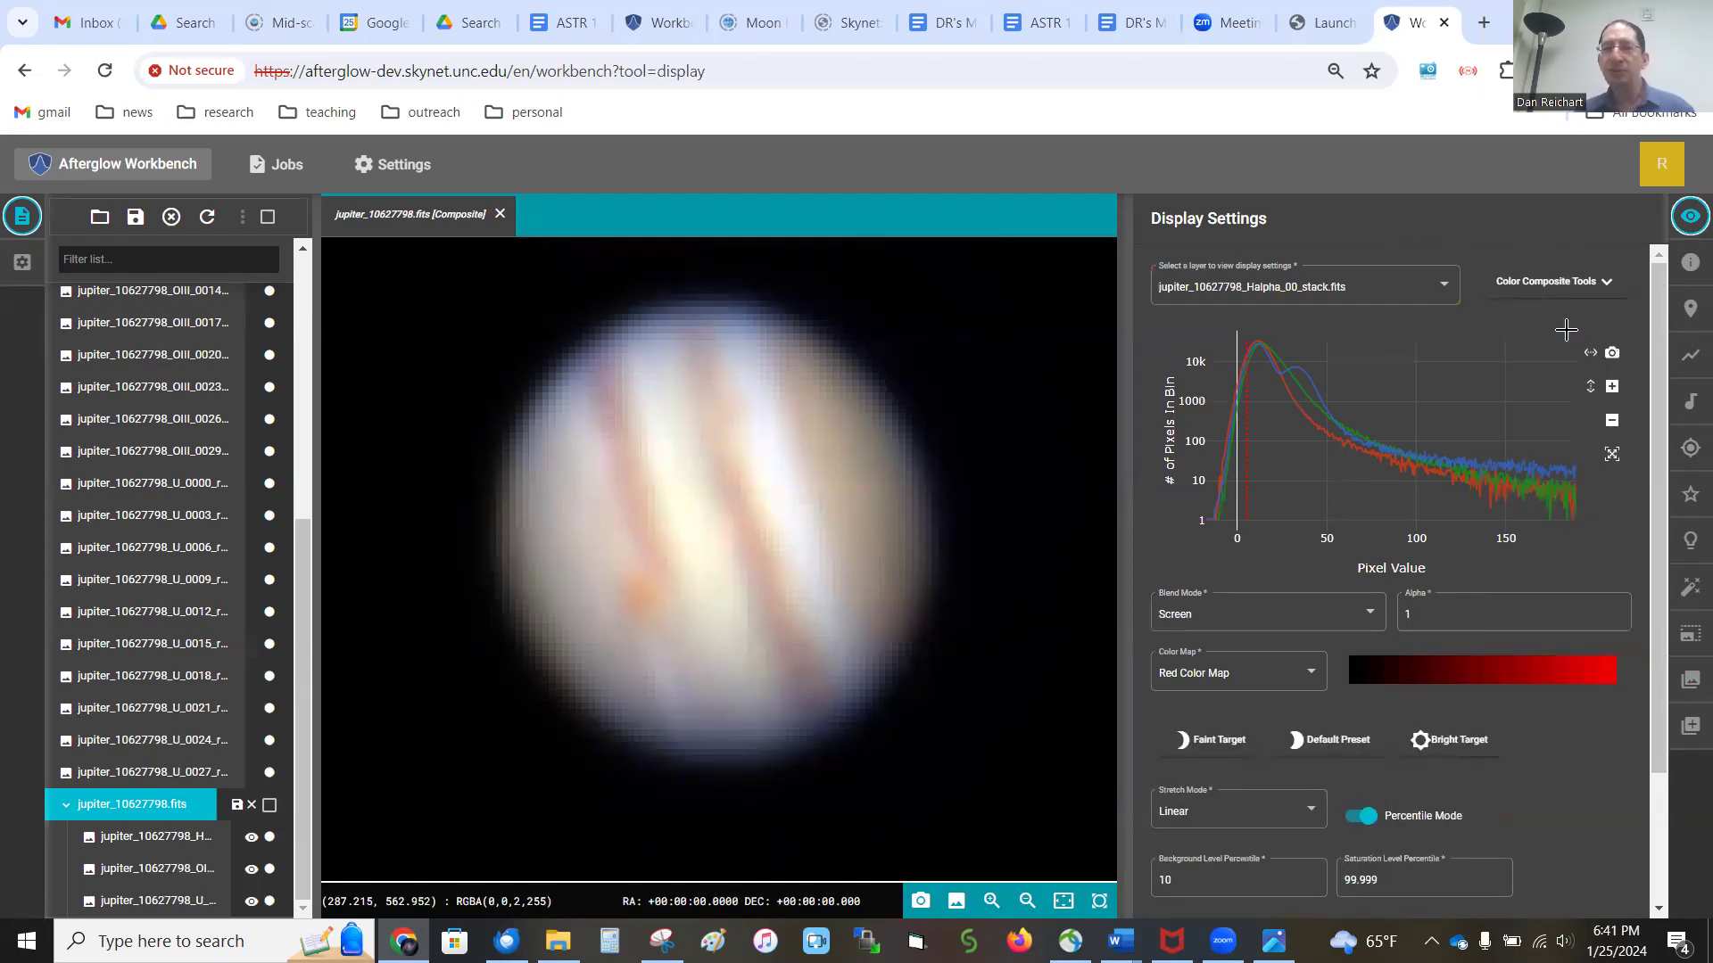
pyautogui.click(1269, 293)
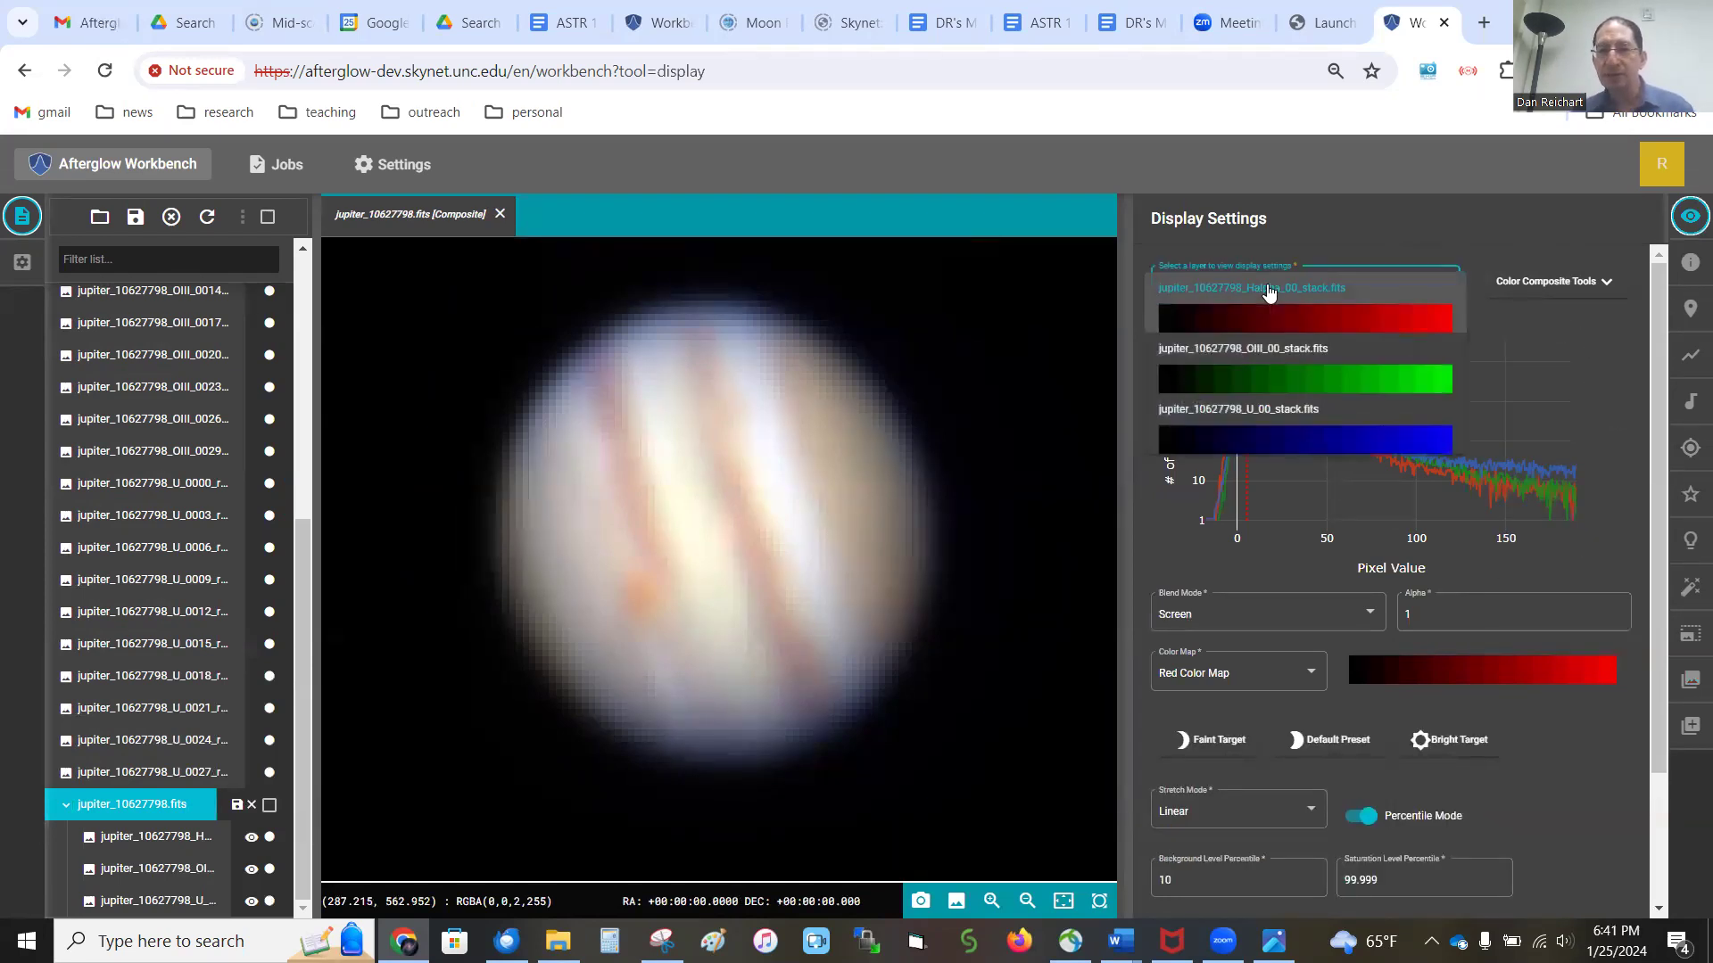
pyautogui.click(1381, 214)
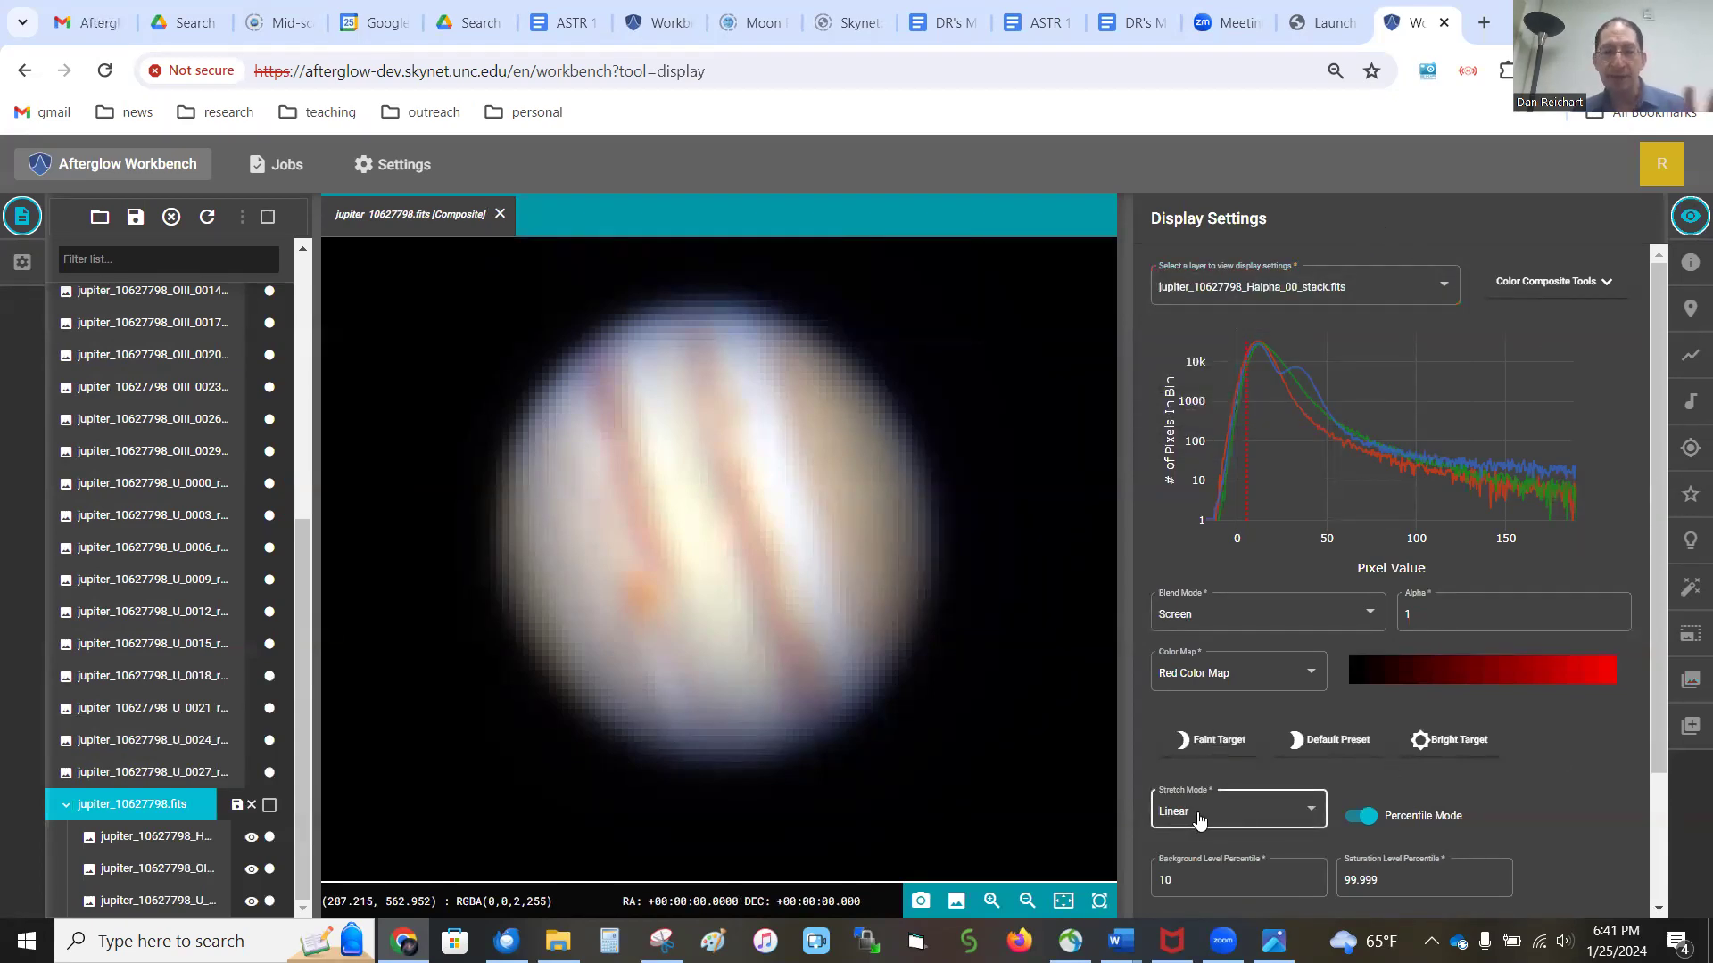
# Step: Raise the linked layers' Saturation Level Percentile to 100 with the Linear stretch
pyautogui.click(1386, 884)
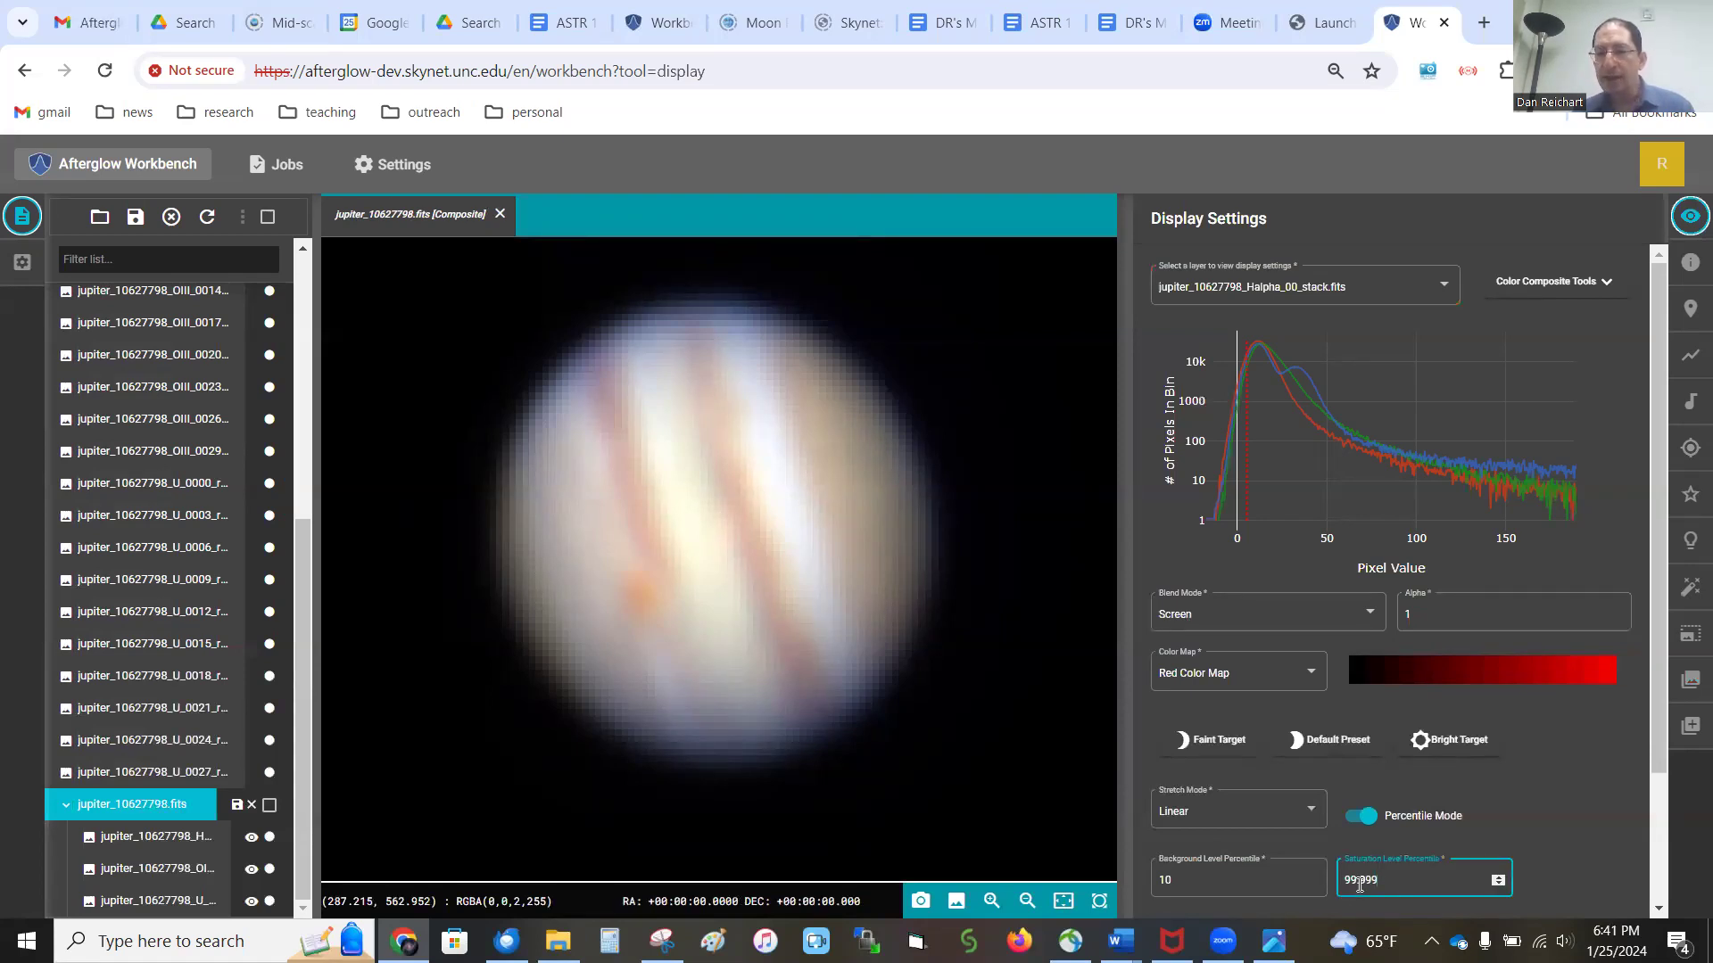
pyautogui.moveTo(1381, 880); pyautogui.dragTo(1349, 880)
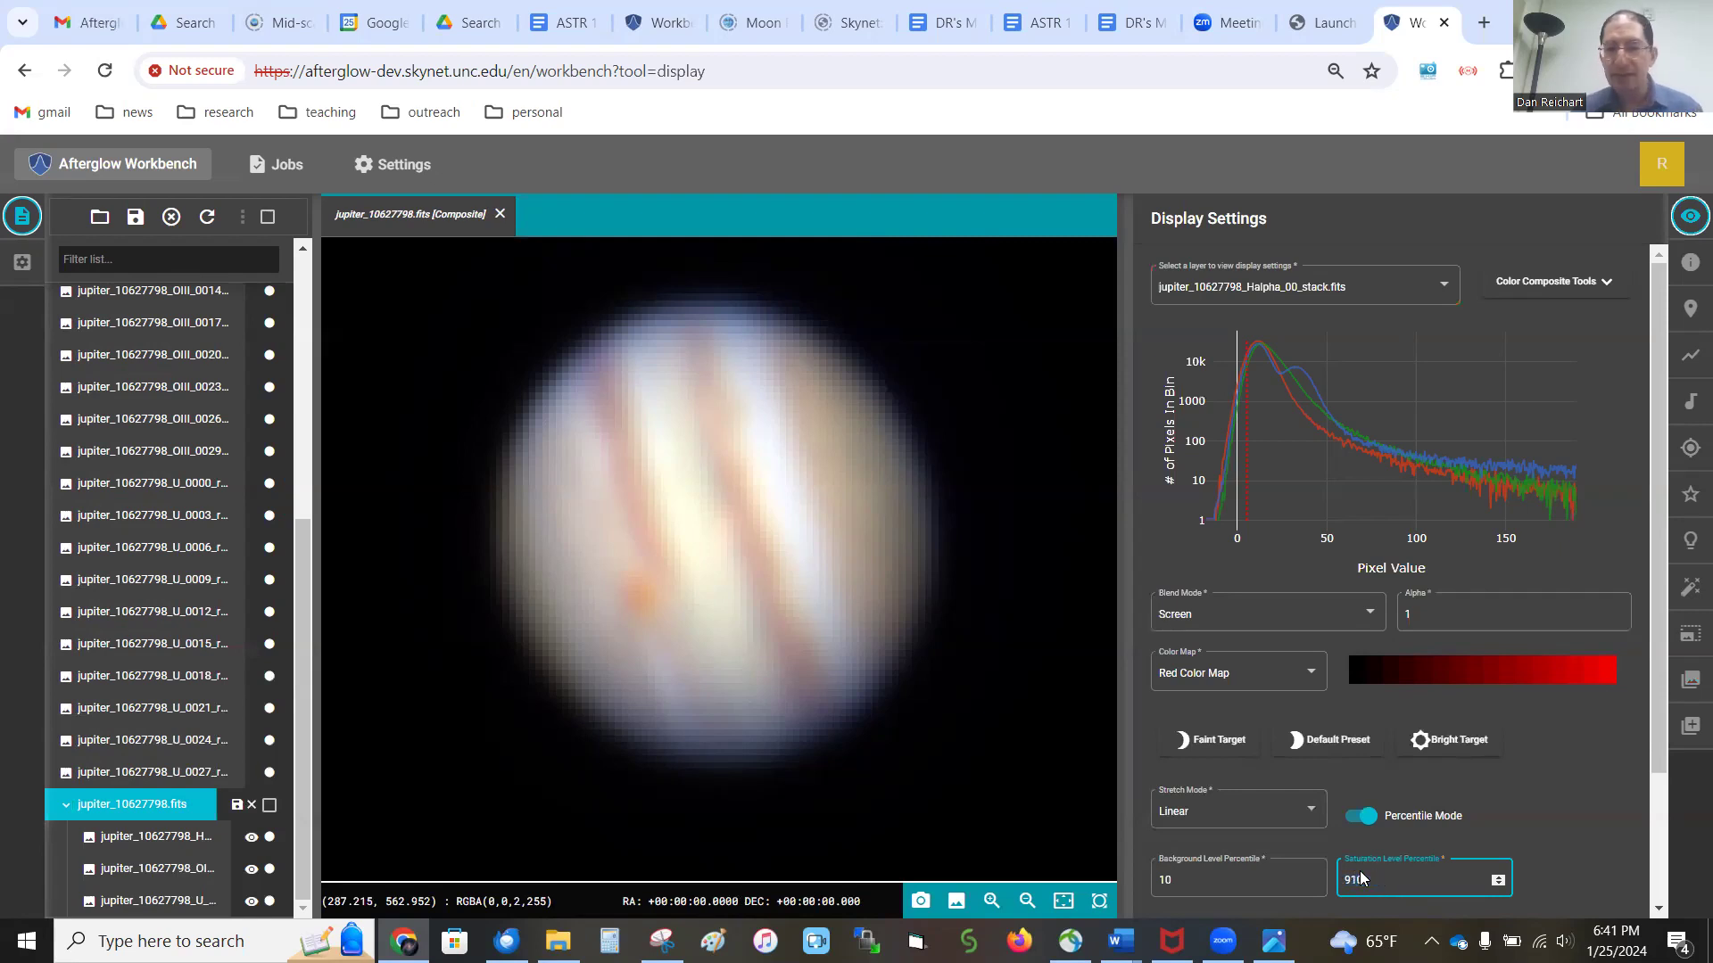
pyautogui.write('10')
pyautogui.press('BackSpace')
pyautogui.press('BackSpace')
pyautogui.press('BackSpace')
pyautogui.write('100')
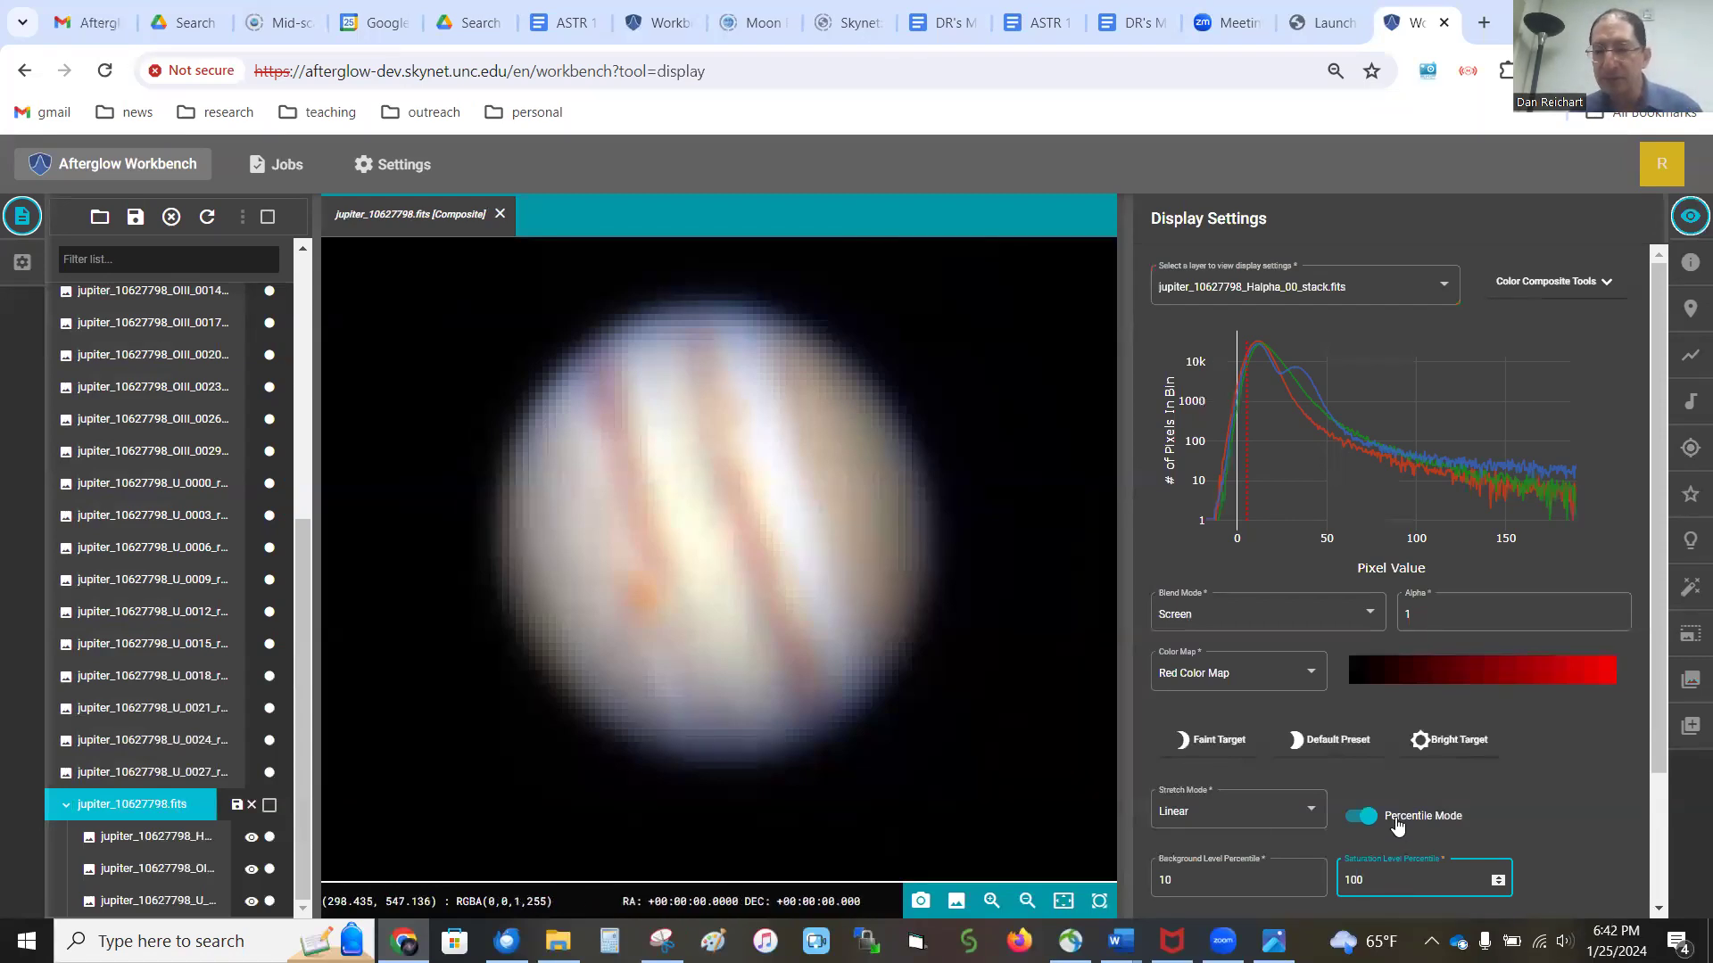
# Step: Try lower Saturation Level Percentile values of 99.99 and 99.9 on the composite
pyautogui.moveTo(1416, 880); pyautogui.dragTo(1336, 888)
pyautogui.write('99.999')
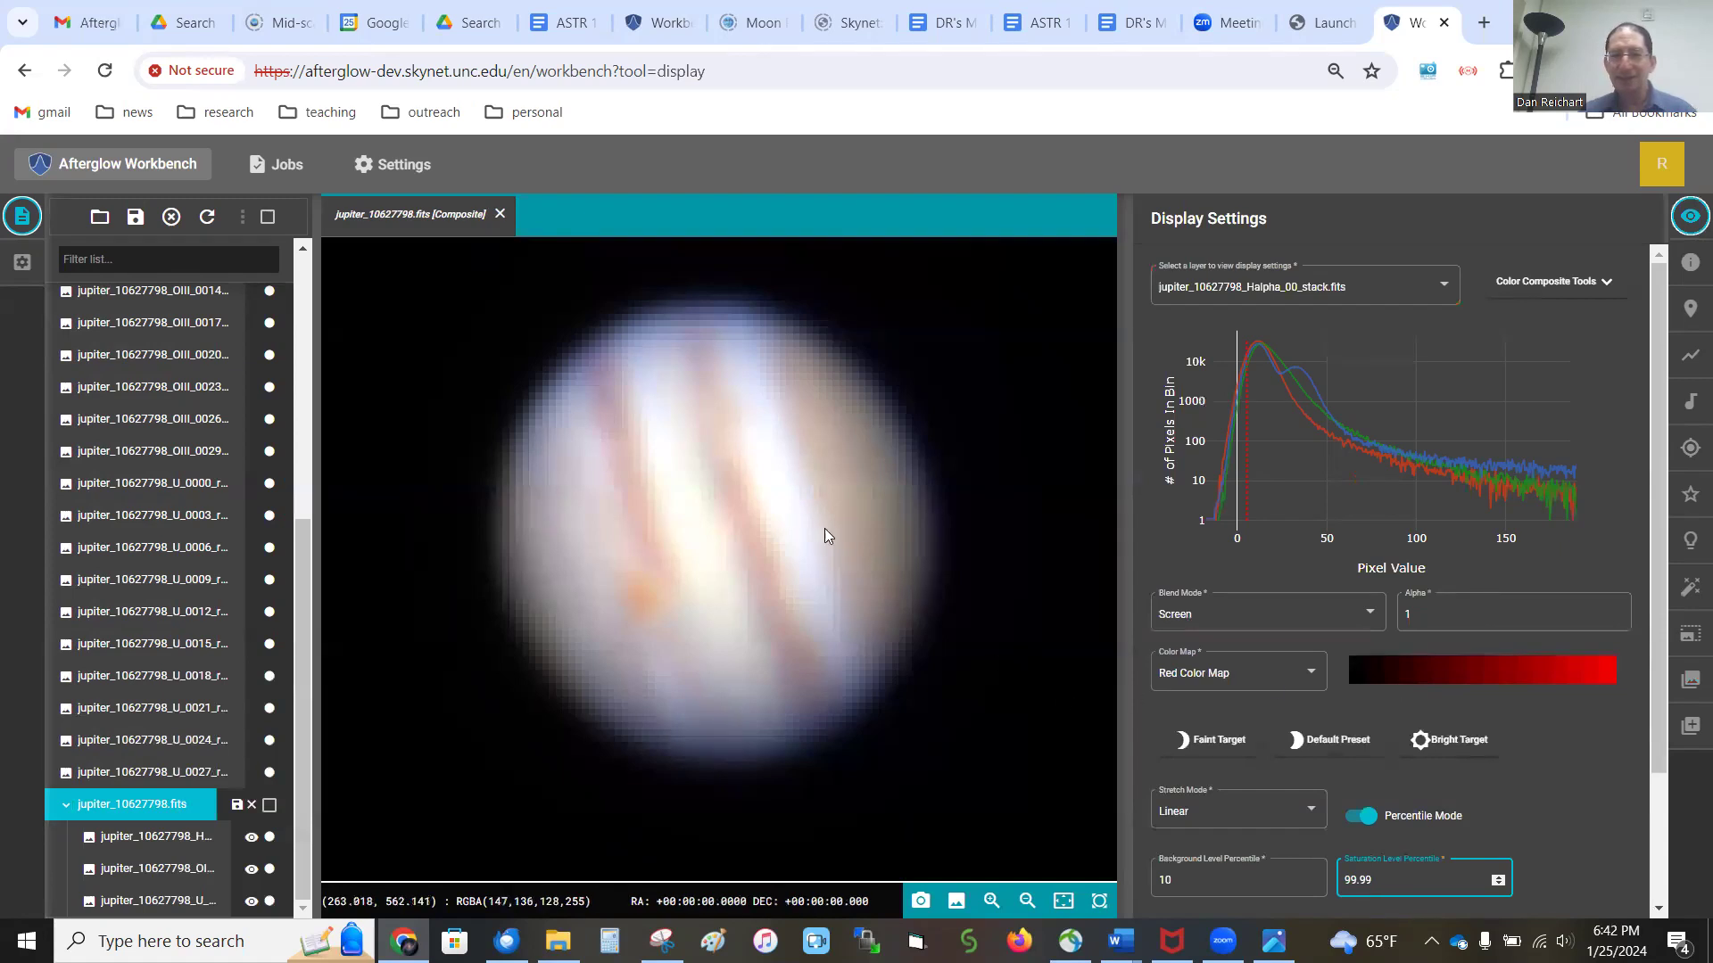
pyautogui.press('BackSpace')
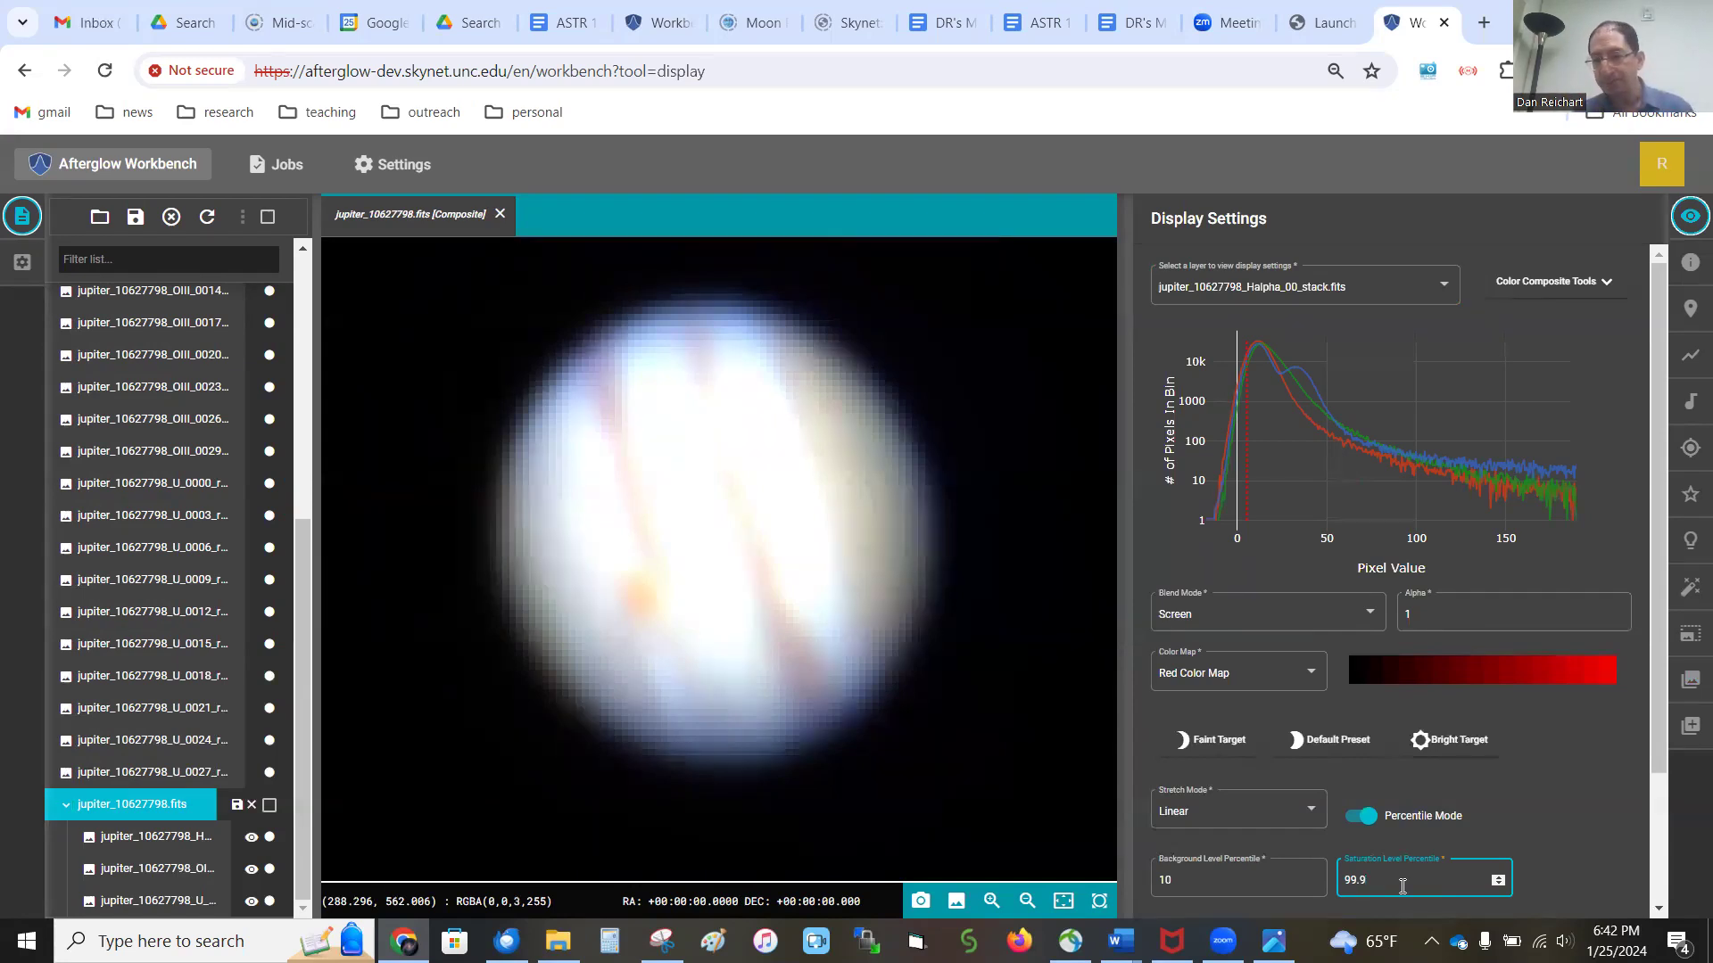
# Step: Return the composite's Saturation Level Percentile to 100 and inspect Jupiter's bands
pyautogui.moveTo(1402, 887); pyautogui.dragTo(1338, 890)
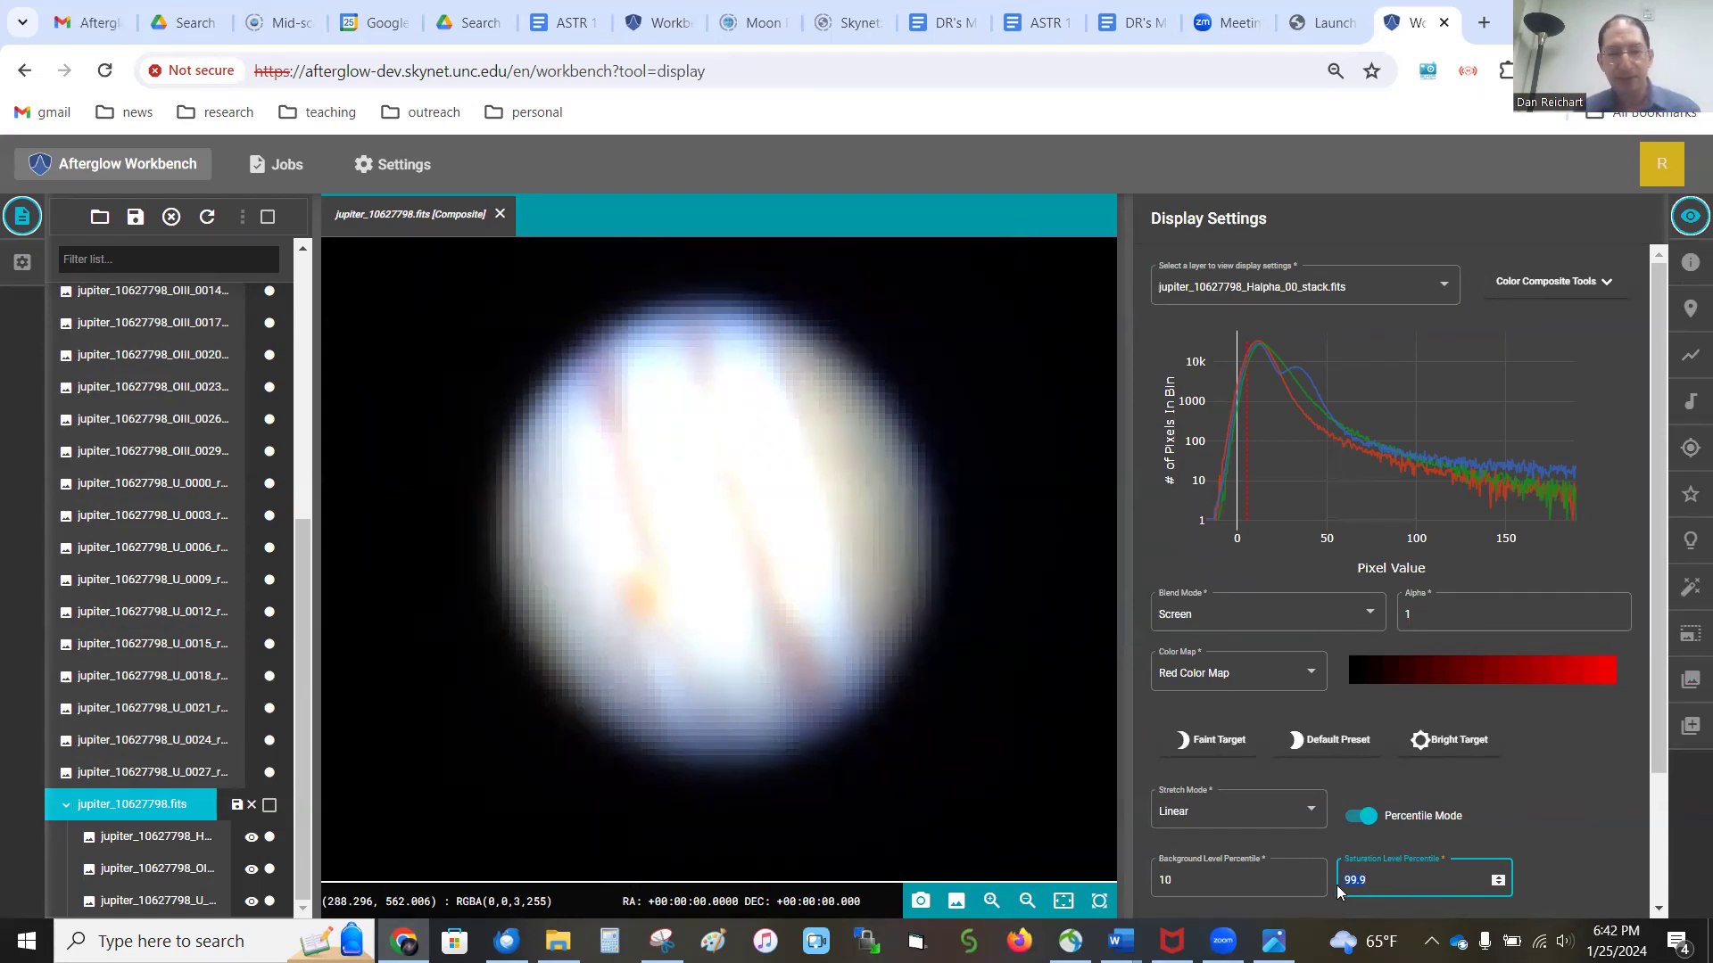
pyautogui.write('1000')
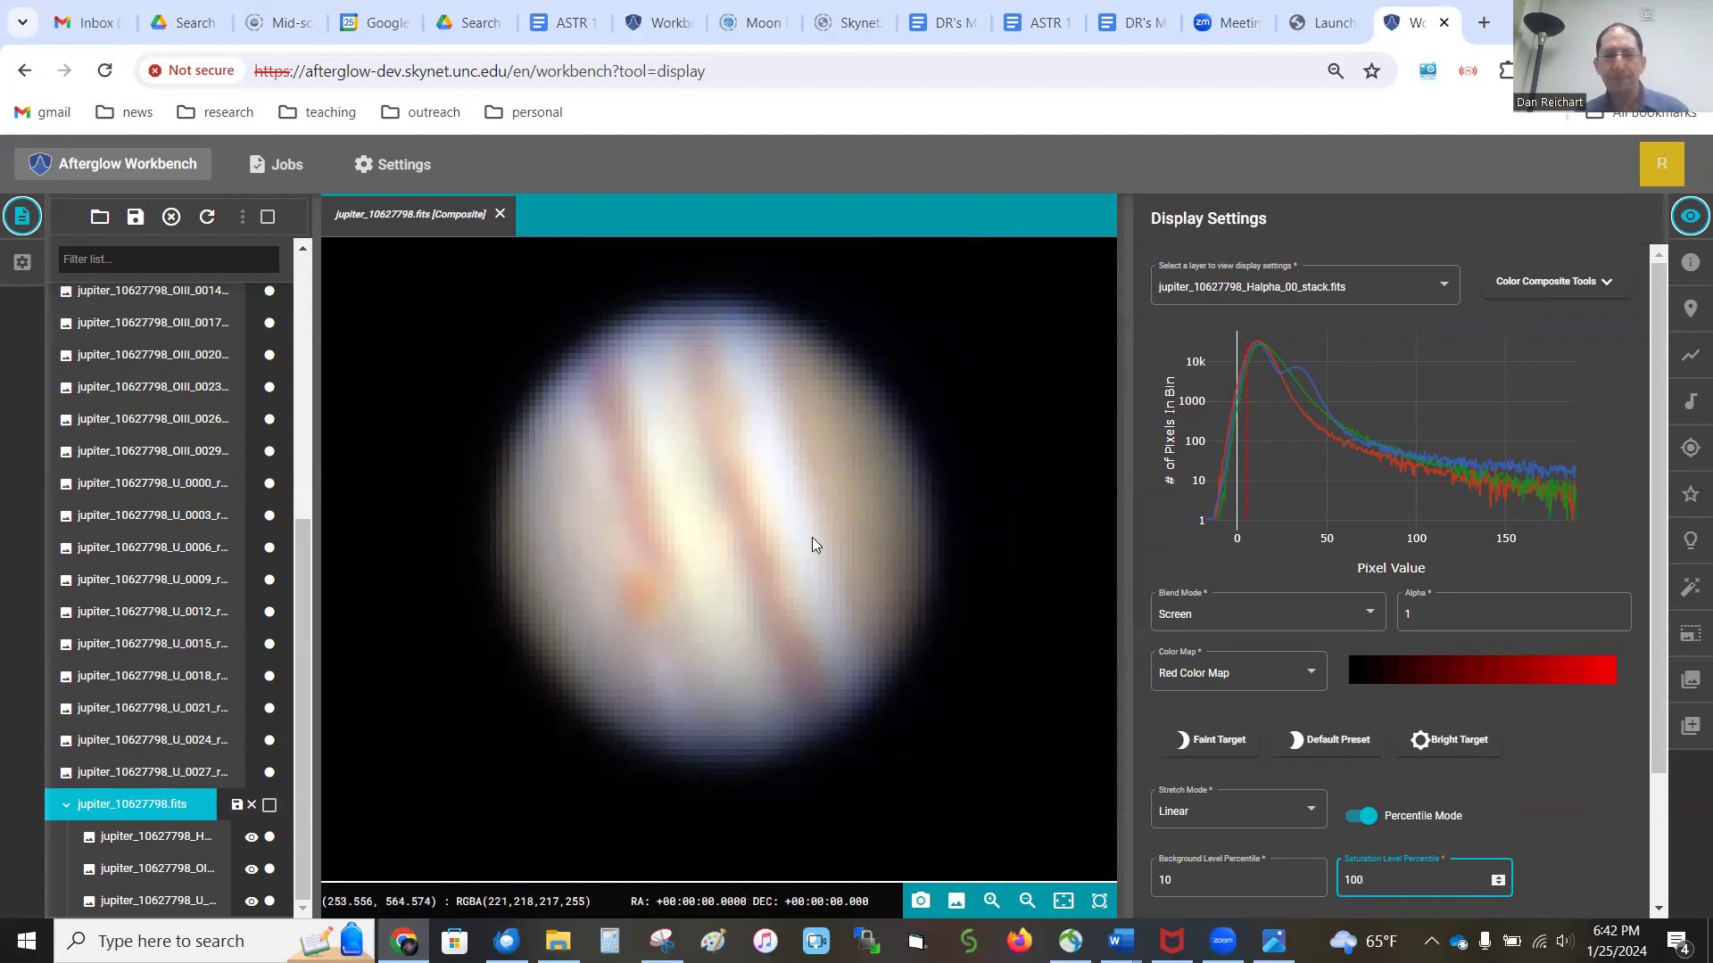
pyautogui.moveTo(684, 516); pyautogui.dragTo(693, 535)
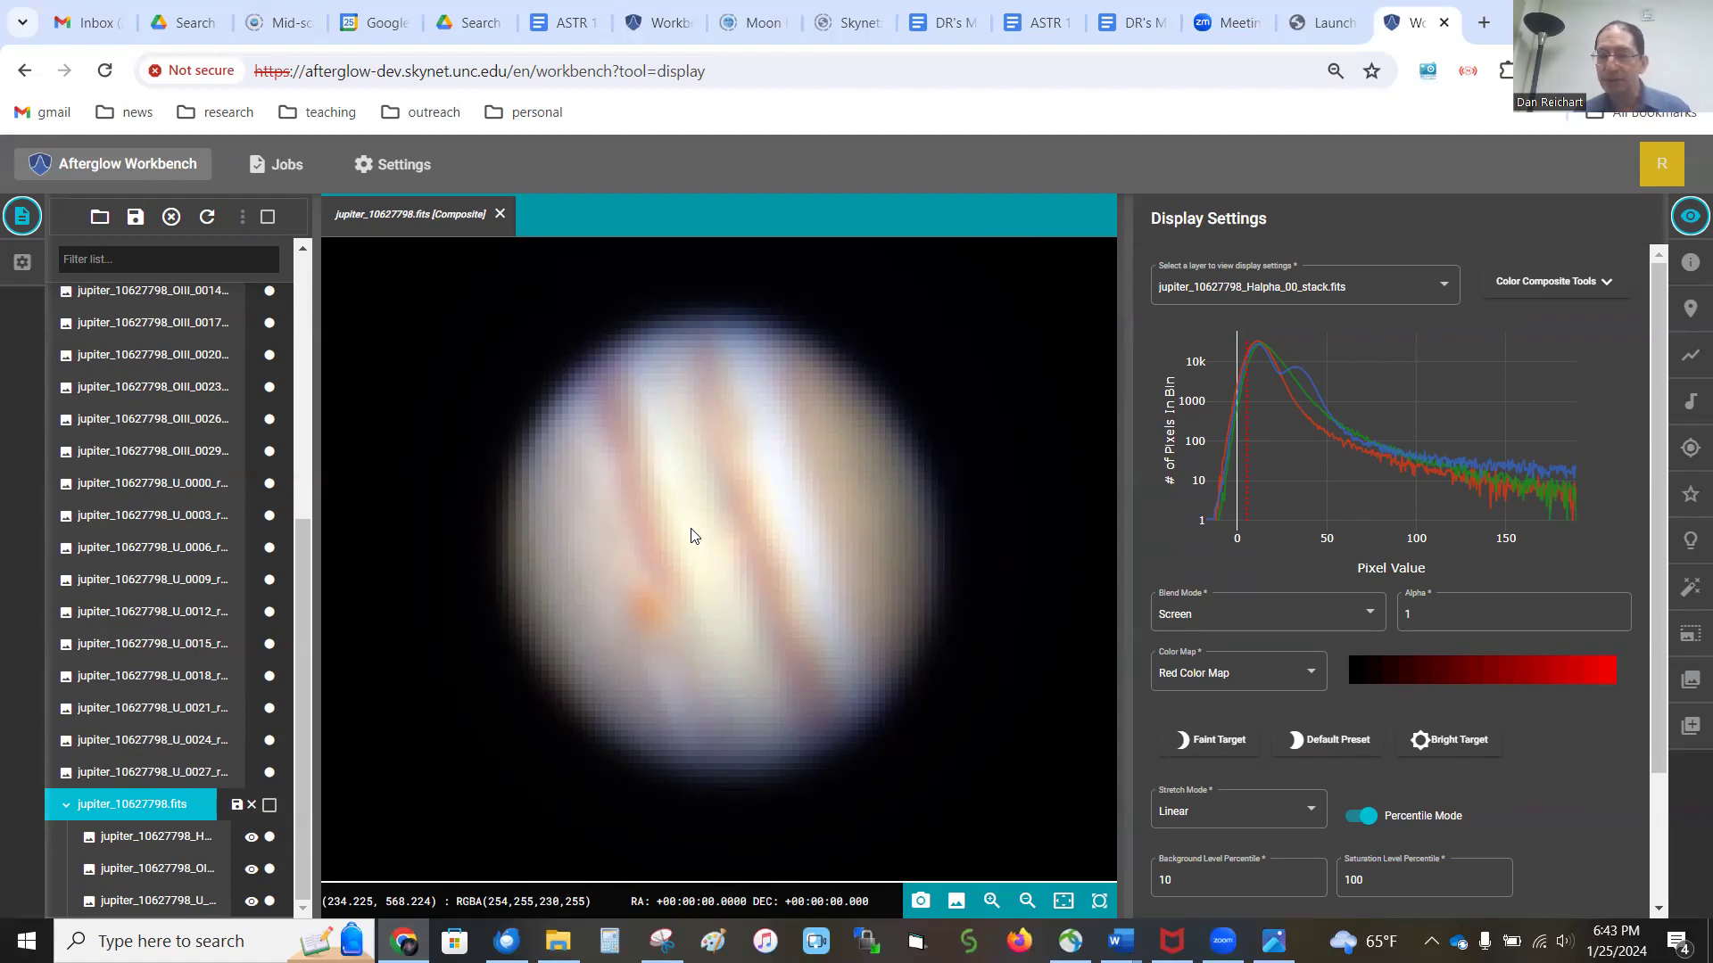
# Step: Switch the composite's stretch mode to Midtone and apply the Default Preset, viewing Jupiter together with its moons
pyautogui.click(1209, 814)
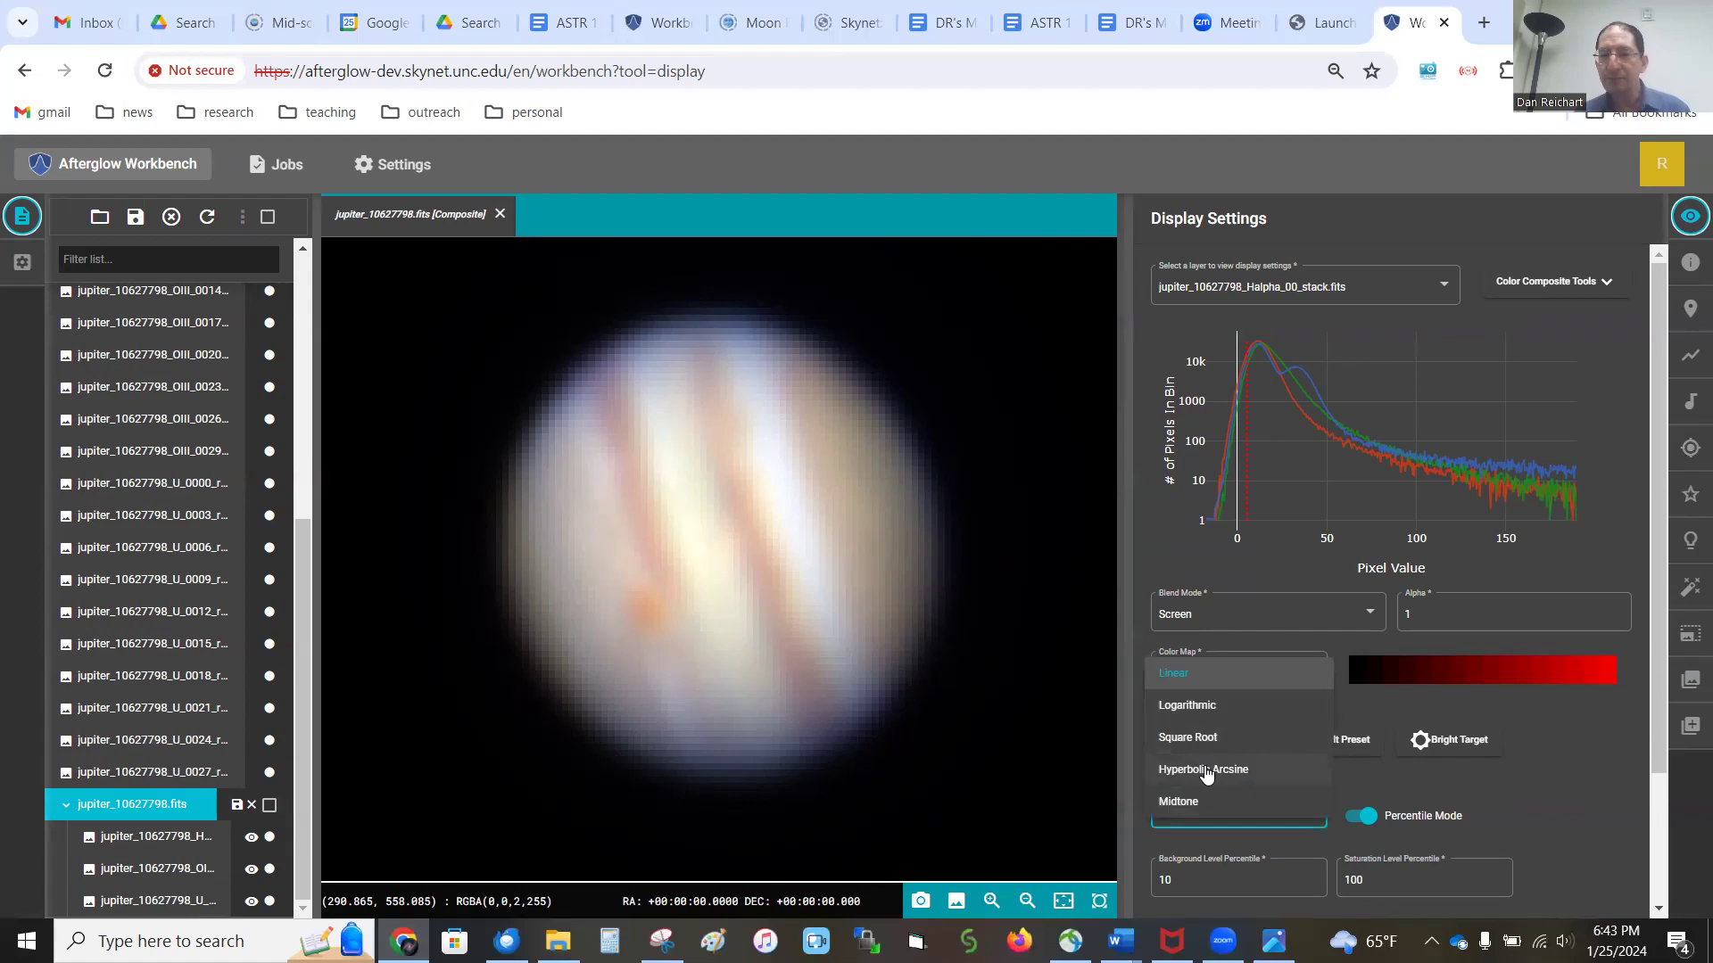
pyautogui.click(1195, 802)
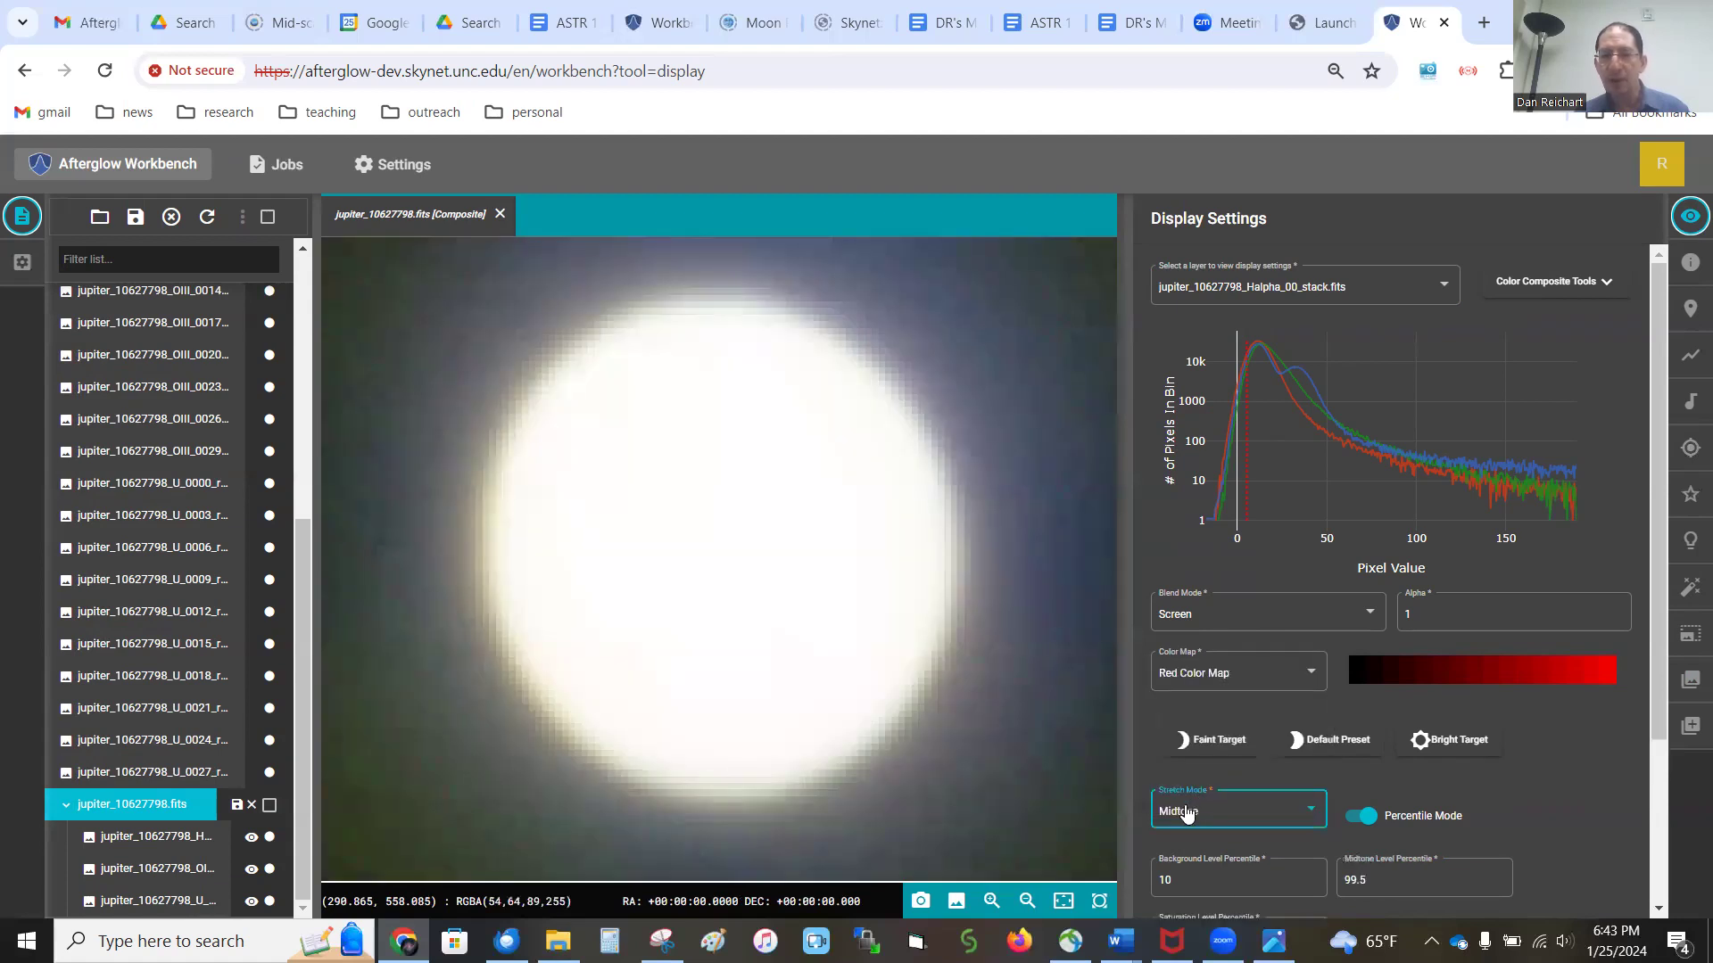
pyautogui.click(1321, 740)
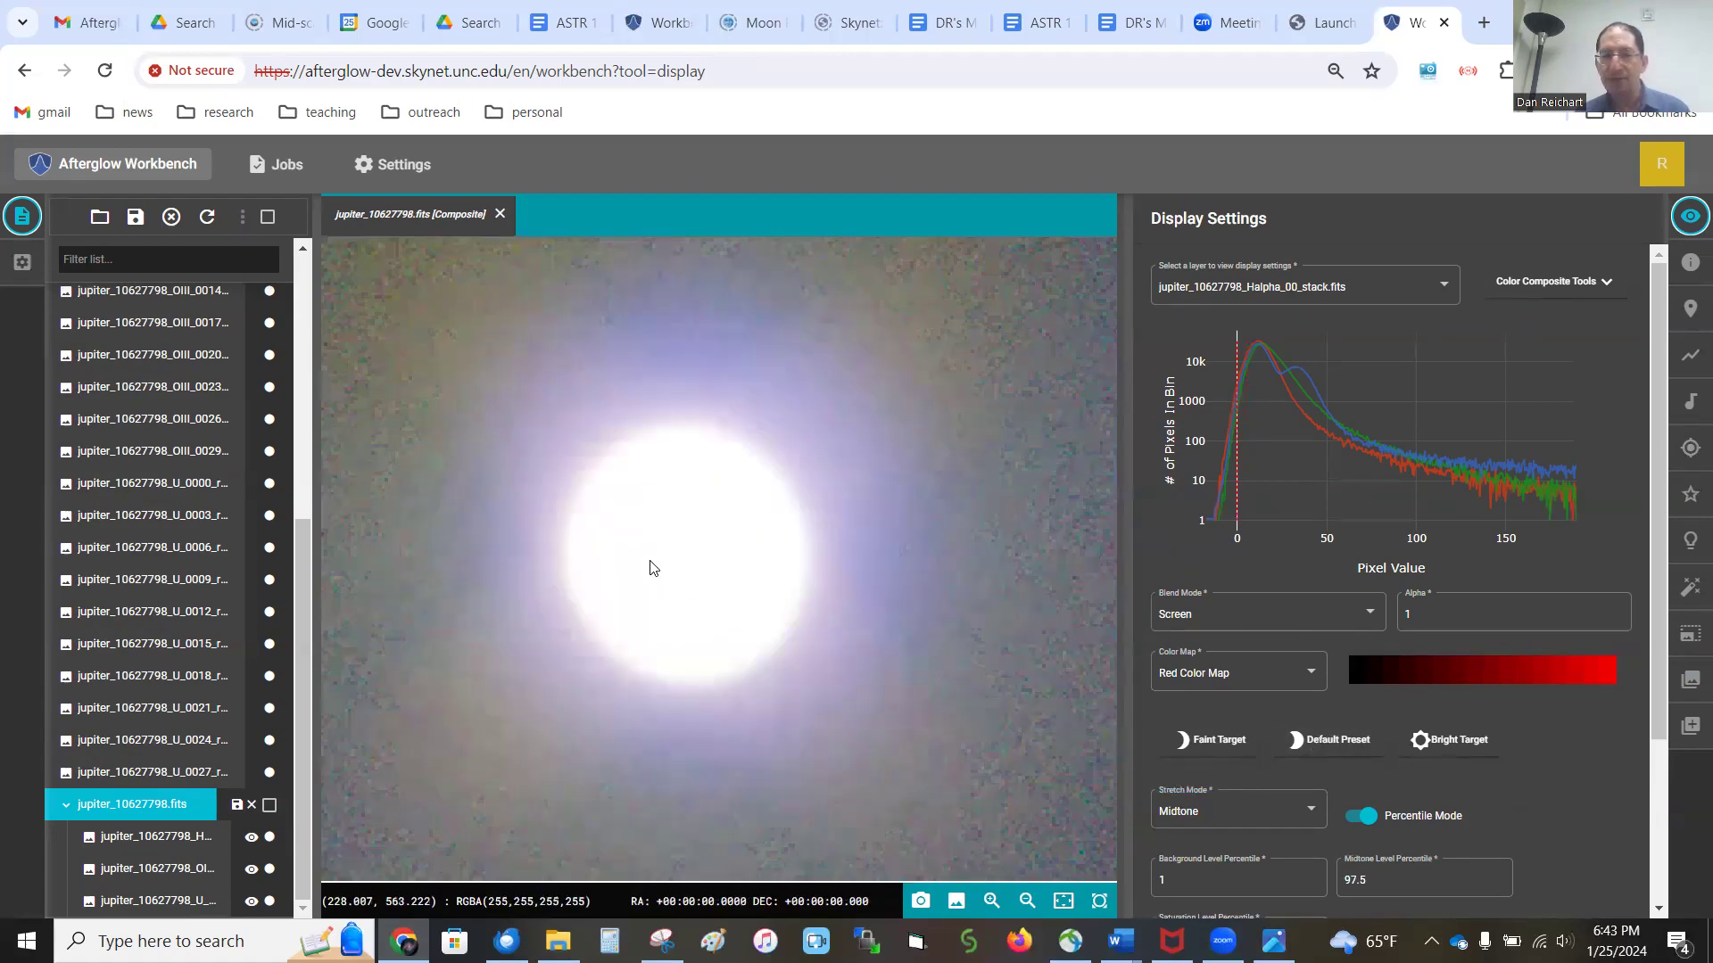
pyautogui.scroll(-3, 700, 675)
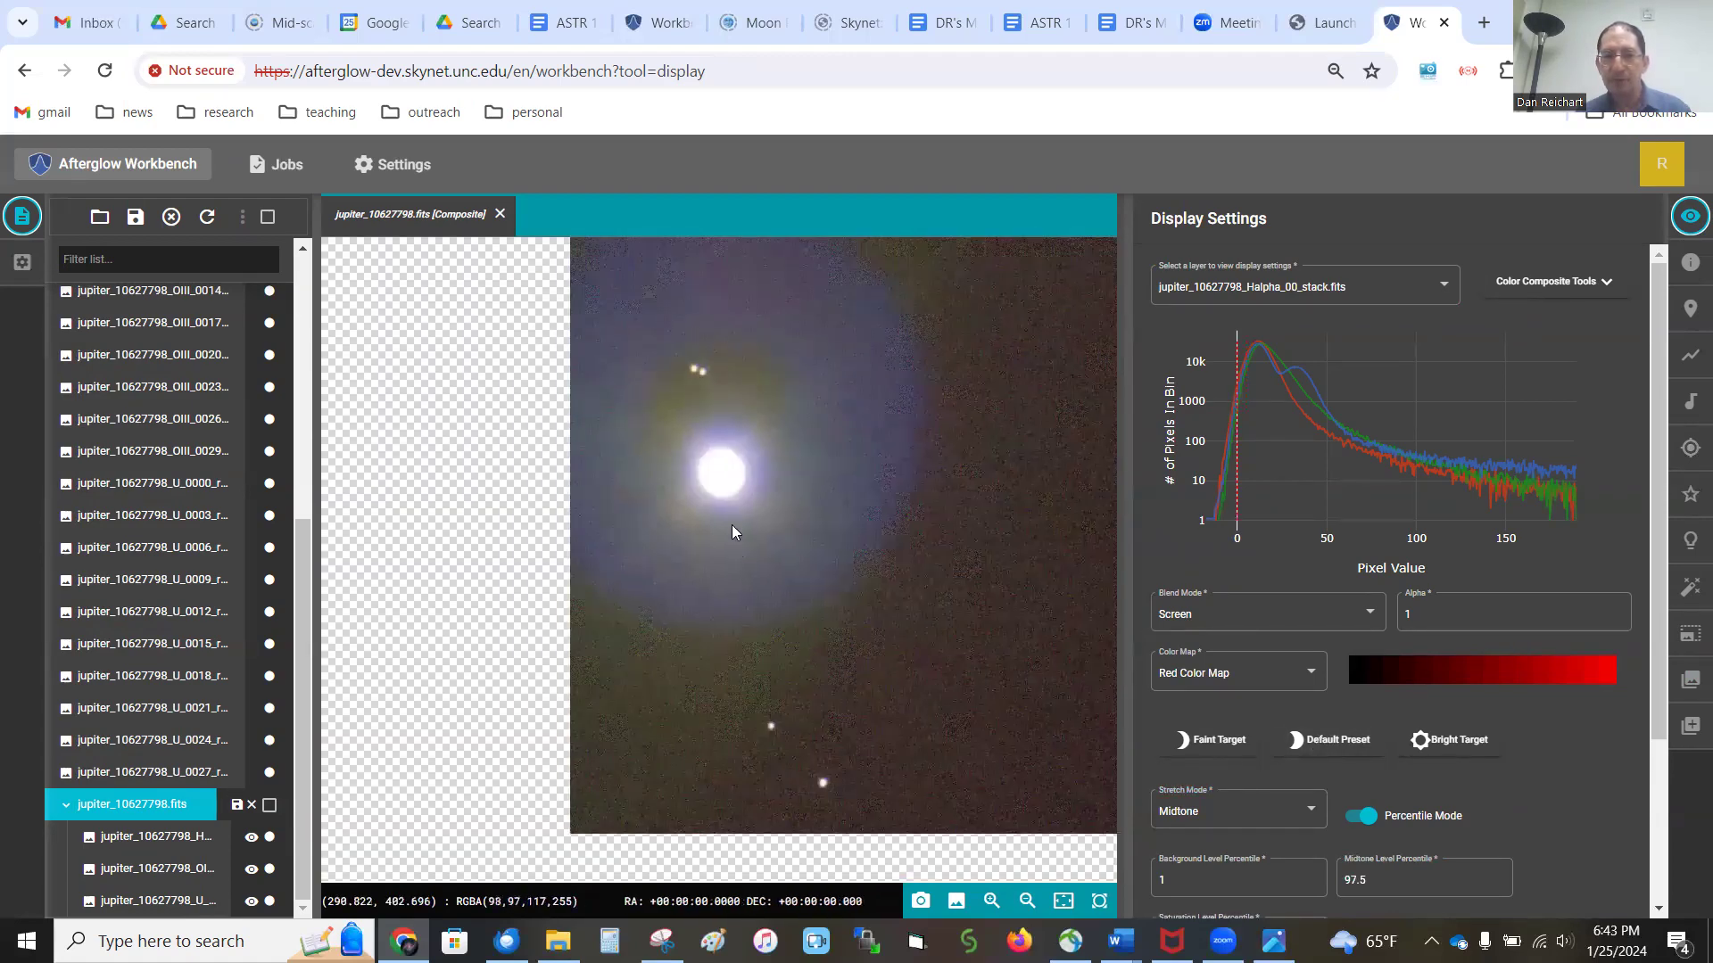
pyautogui.scroll(2, 731, 526)
pyautogui.scroll(-2, 727, 544)
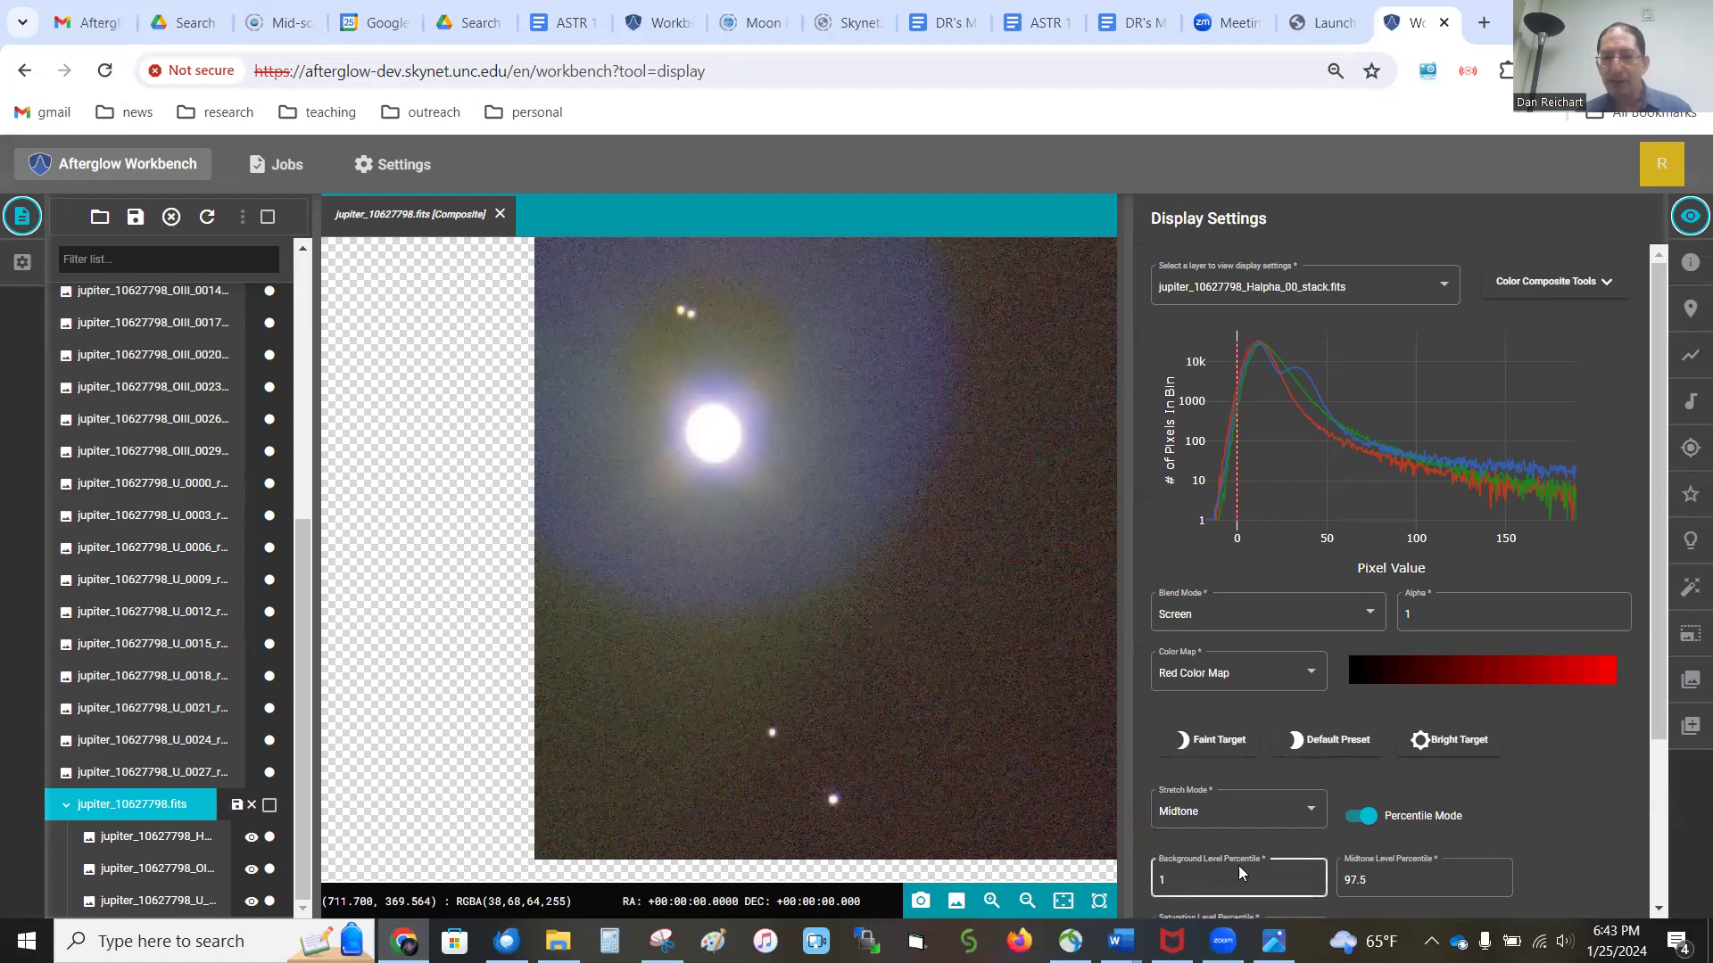
pyautogui.scroll(-1, 1378, 858)
pyautogui.click(1203, 831)
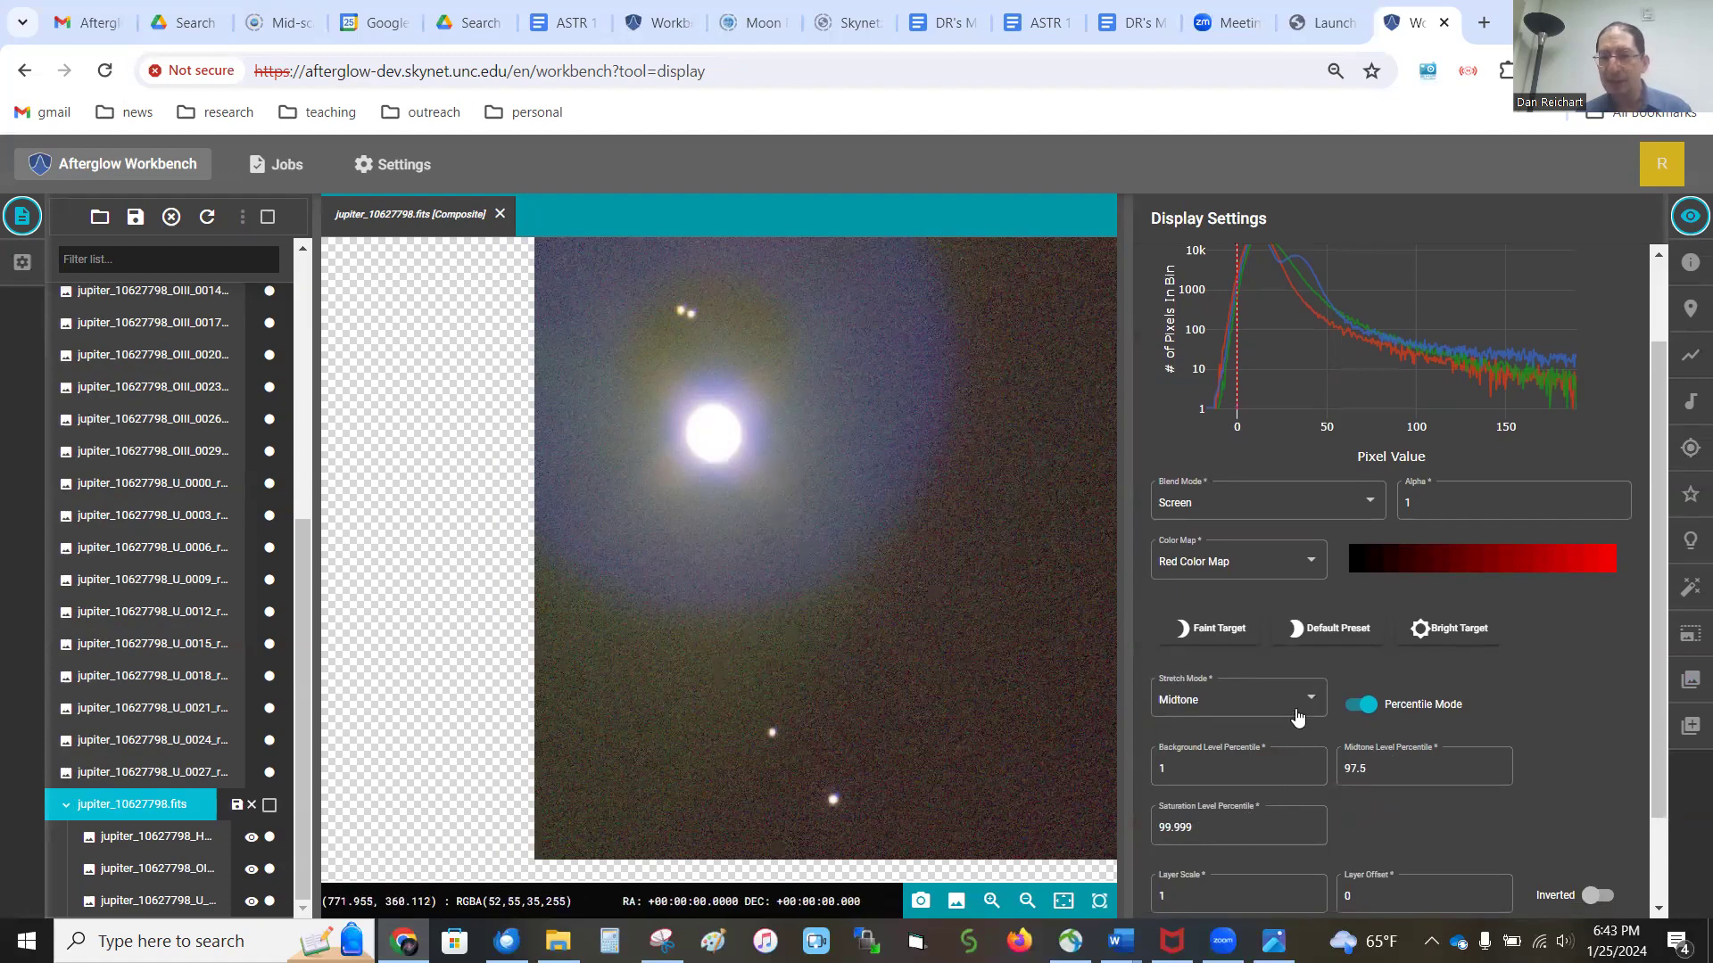
# Step: Try a Midtone Level Percentile of 99.999 on the composite, then set it to 99.25
pyautogui.scroll(-2, 712, 567)
pyautogui.moveTo(1396, 768); pyautogui.dragTo(1340, 768)
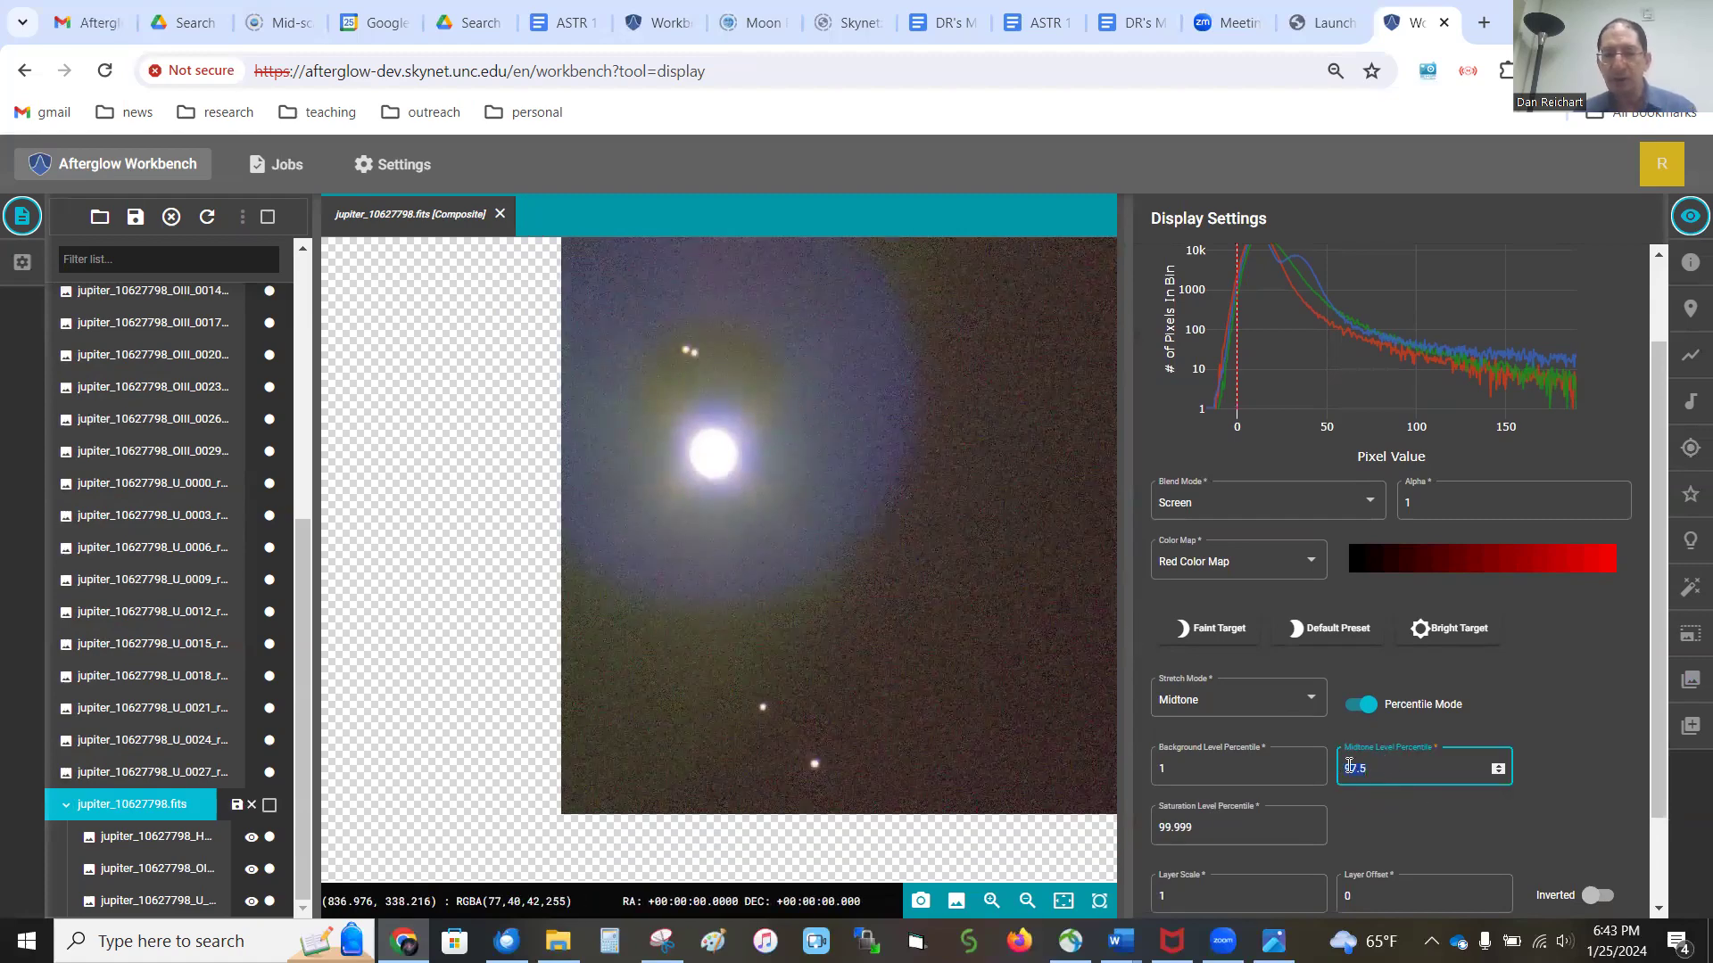
pyautogui.write('9.999')
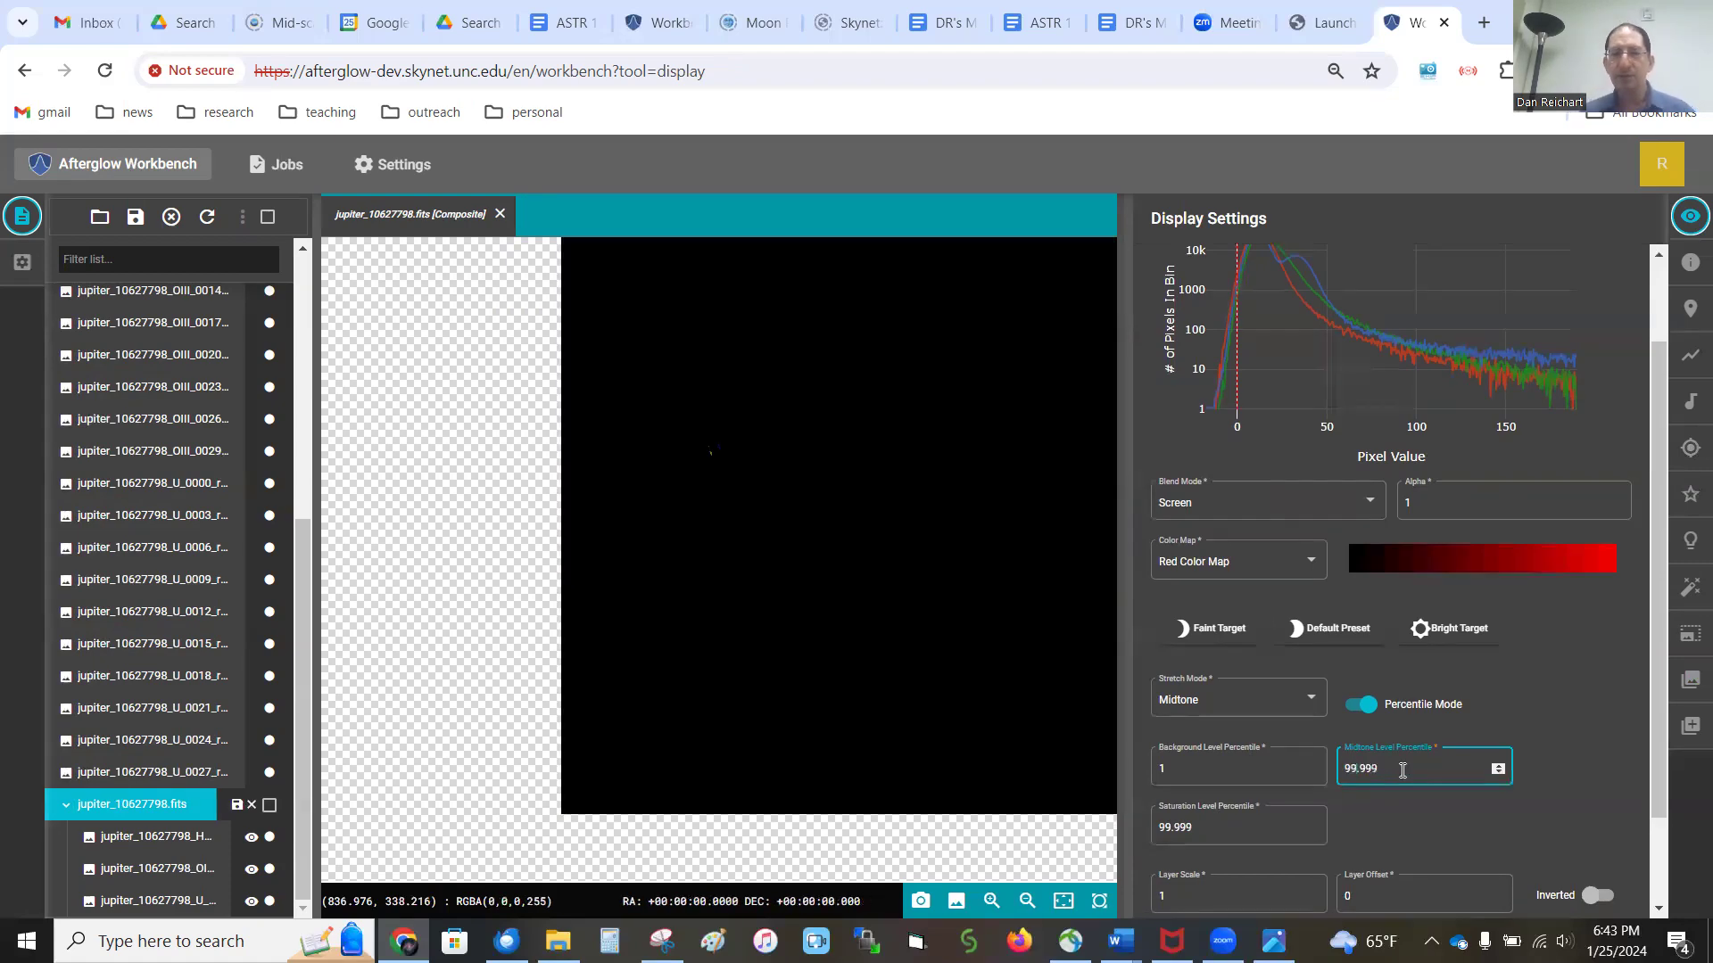
pyautogui.moveTo(743, 525); pyautogui.dragTo(722, 575)
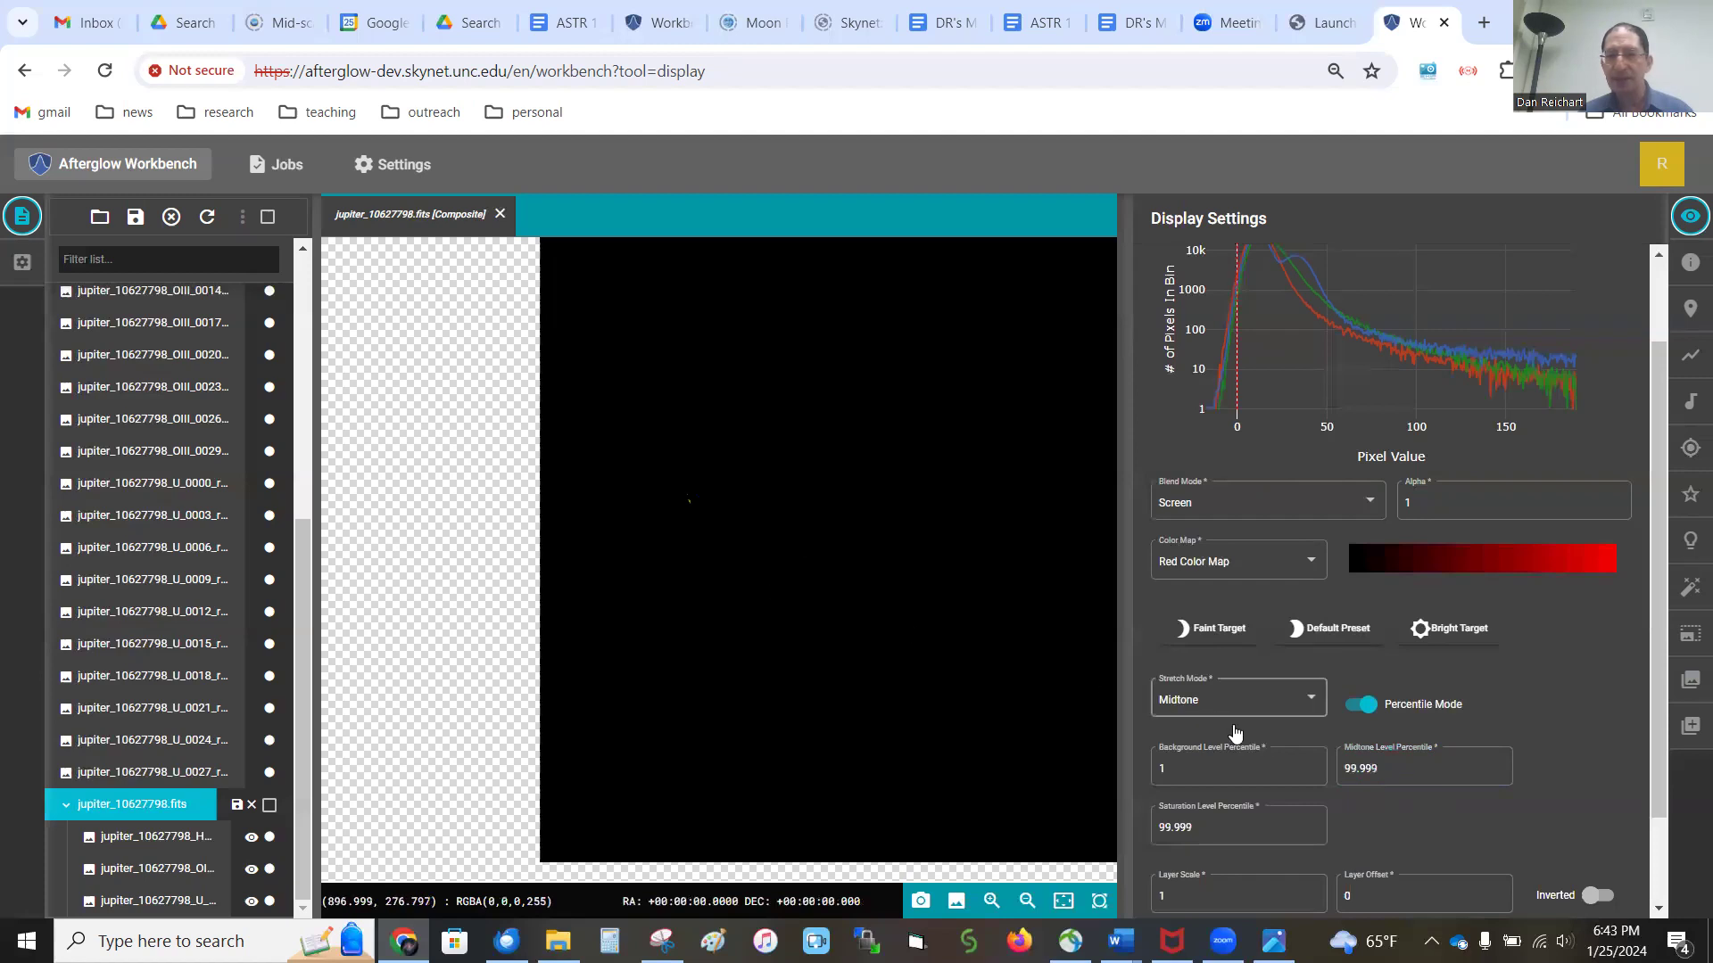
pyautogui.click(1397, 772)
pyautogui.press('BackSpace')
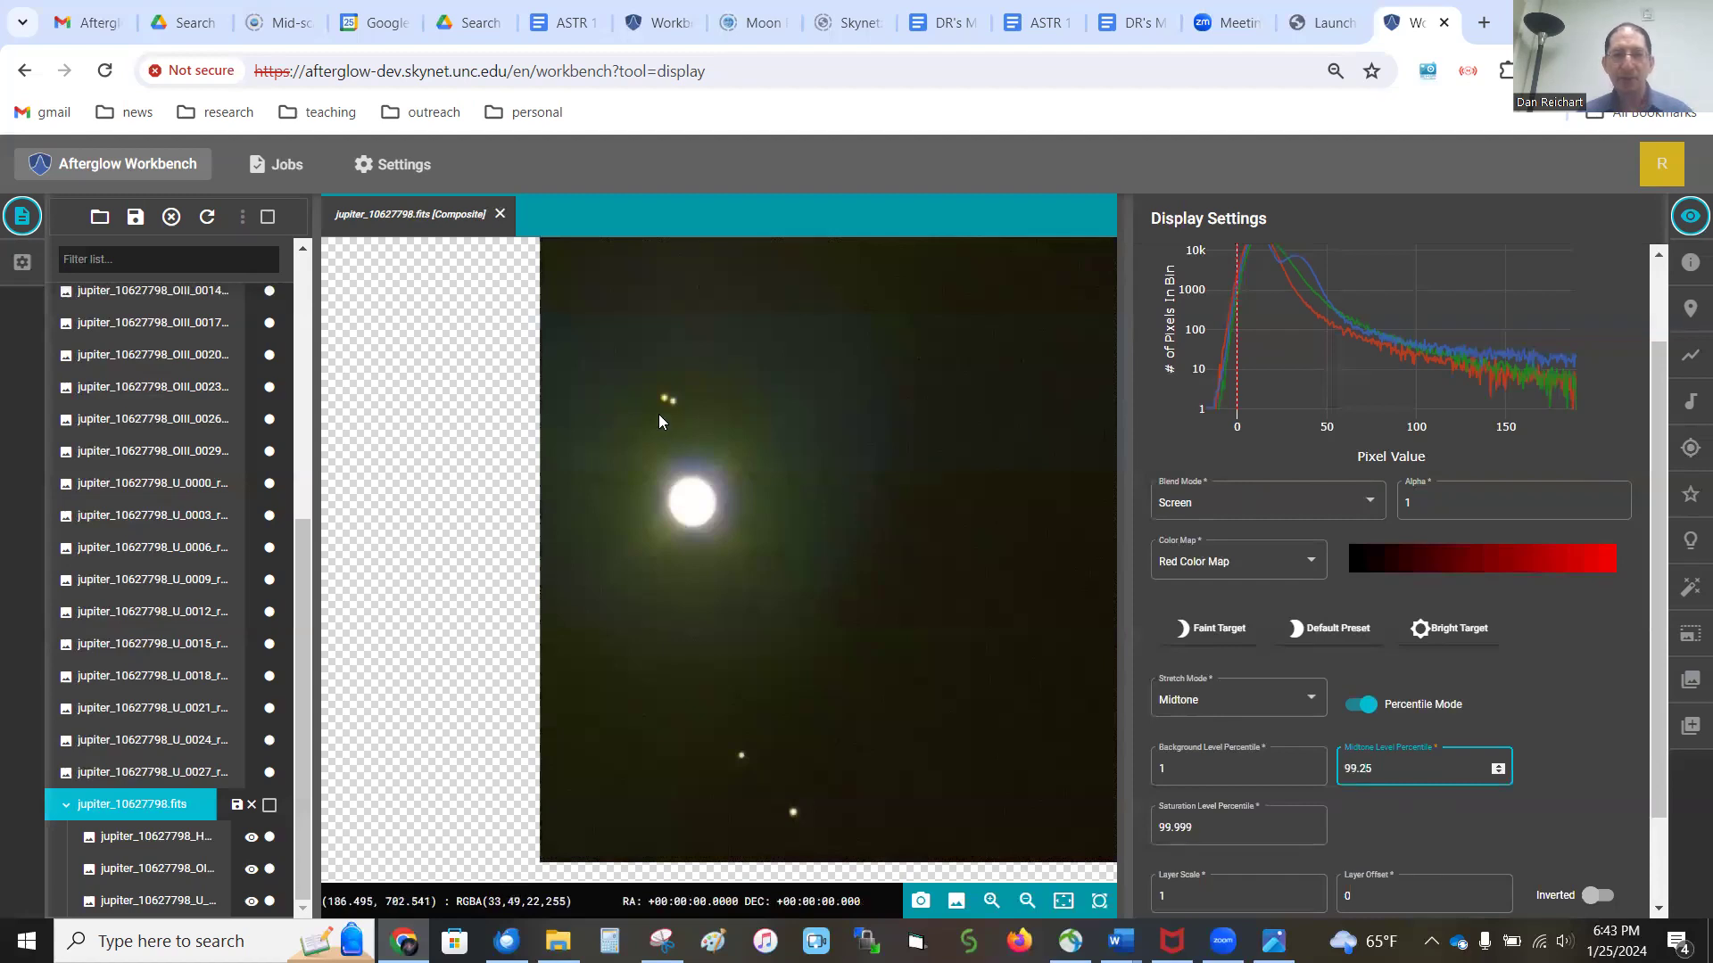
# Step: Examine the colors of the four moons around Jupiter up close, then view the planet and moons together
pyautogui.scroll(10, 658, 414)
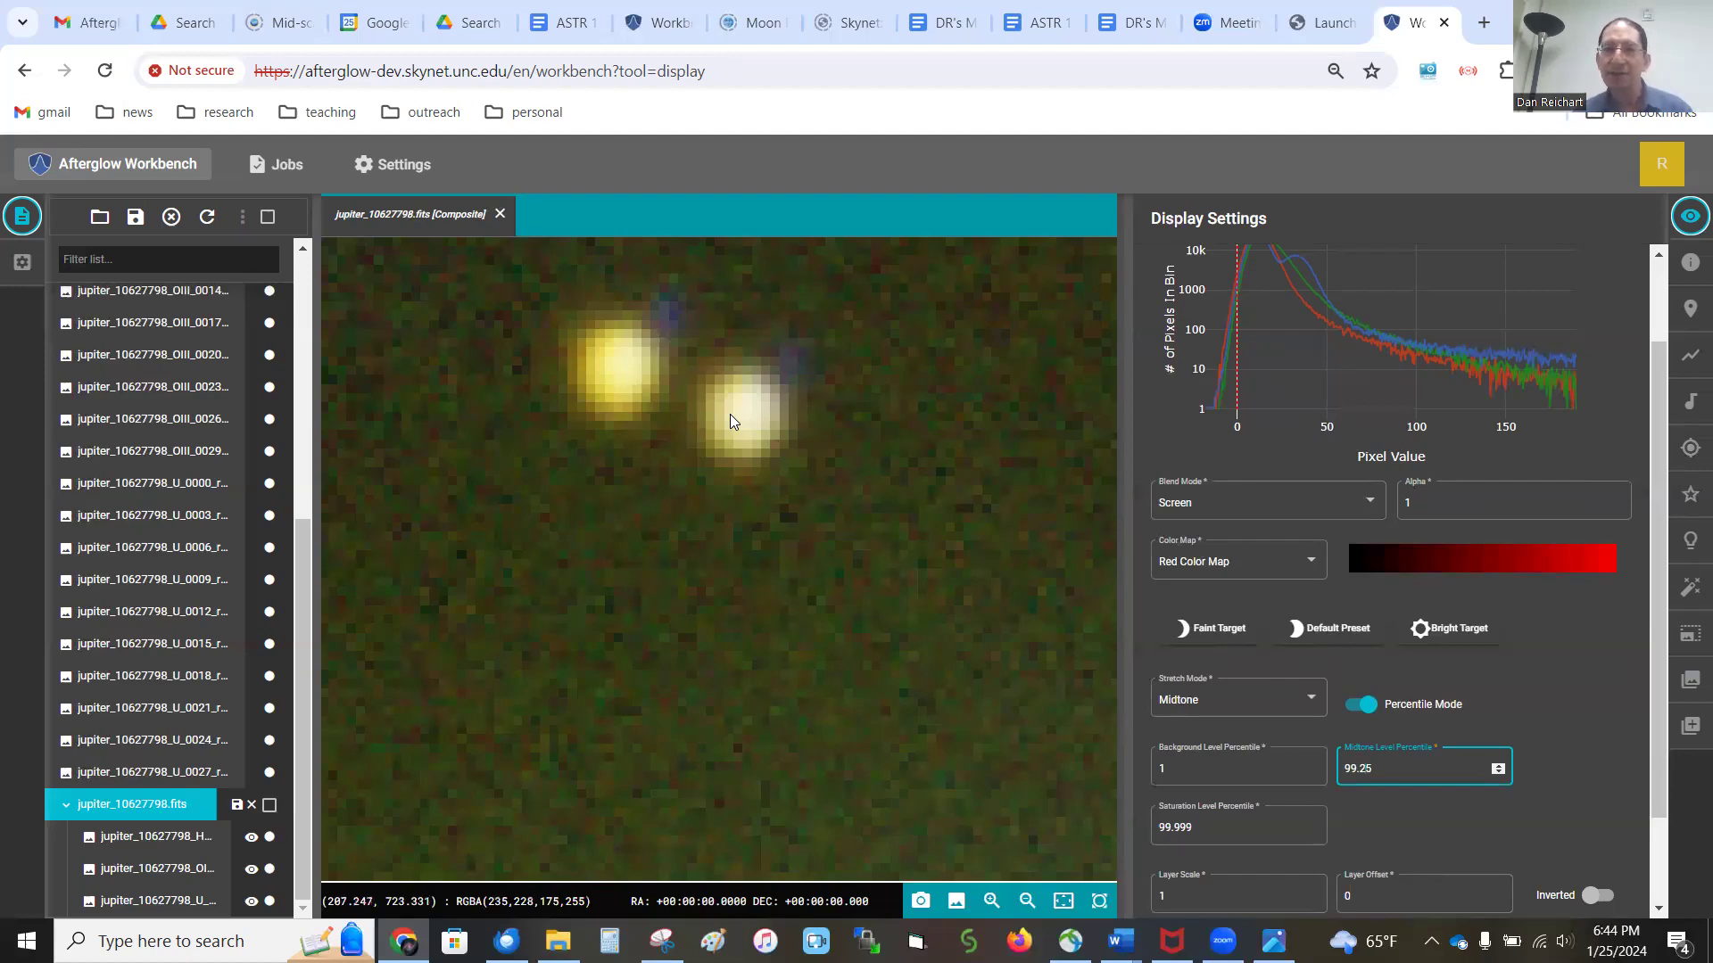
pyautogui.scroll(-5, 731, 414)
pyautogui.moveTo(836, 764); pyautogui.dragTo(767, 411)
pyautogui.scroll(1, 784, 595)
pyautogui.scroll(2, 785, 602)
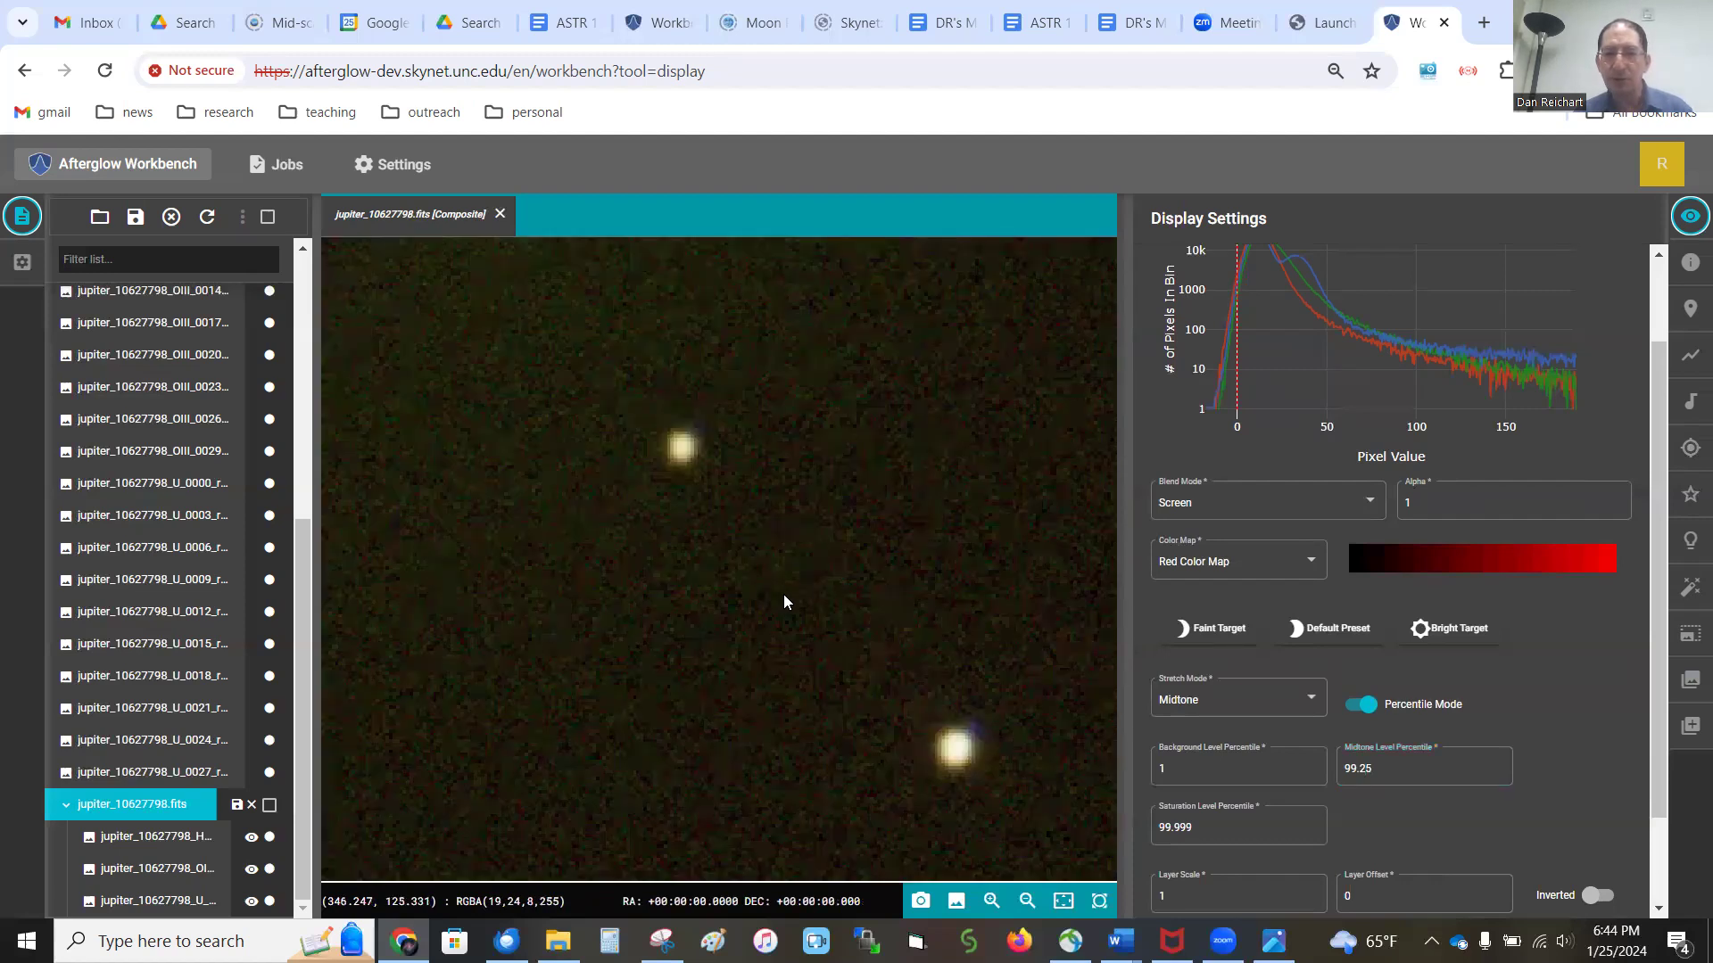
pyautogui.scroll(-4, 755, 551)
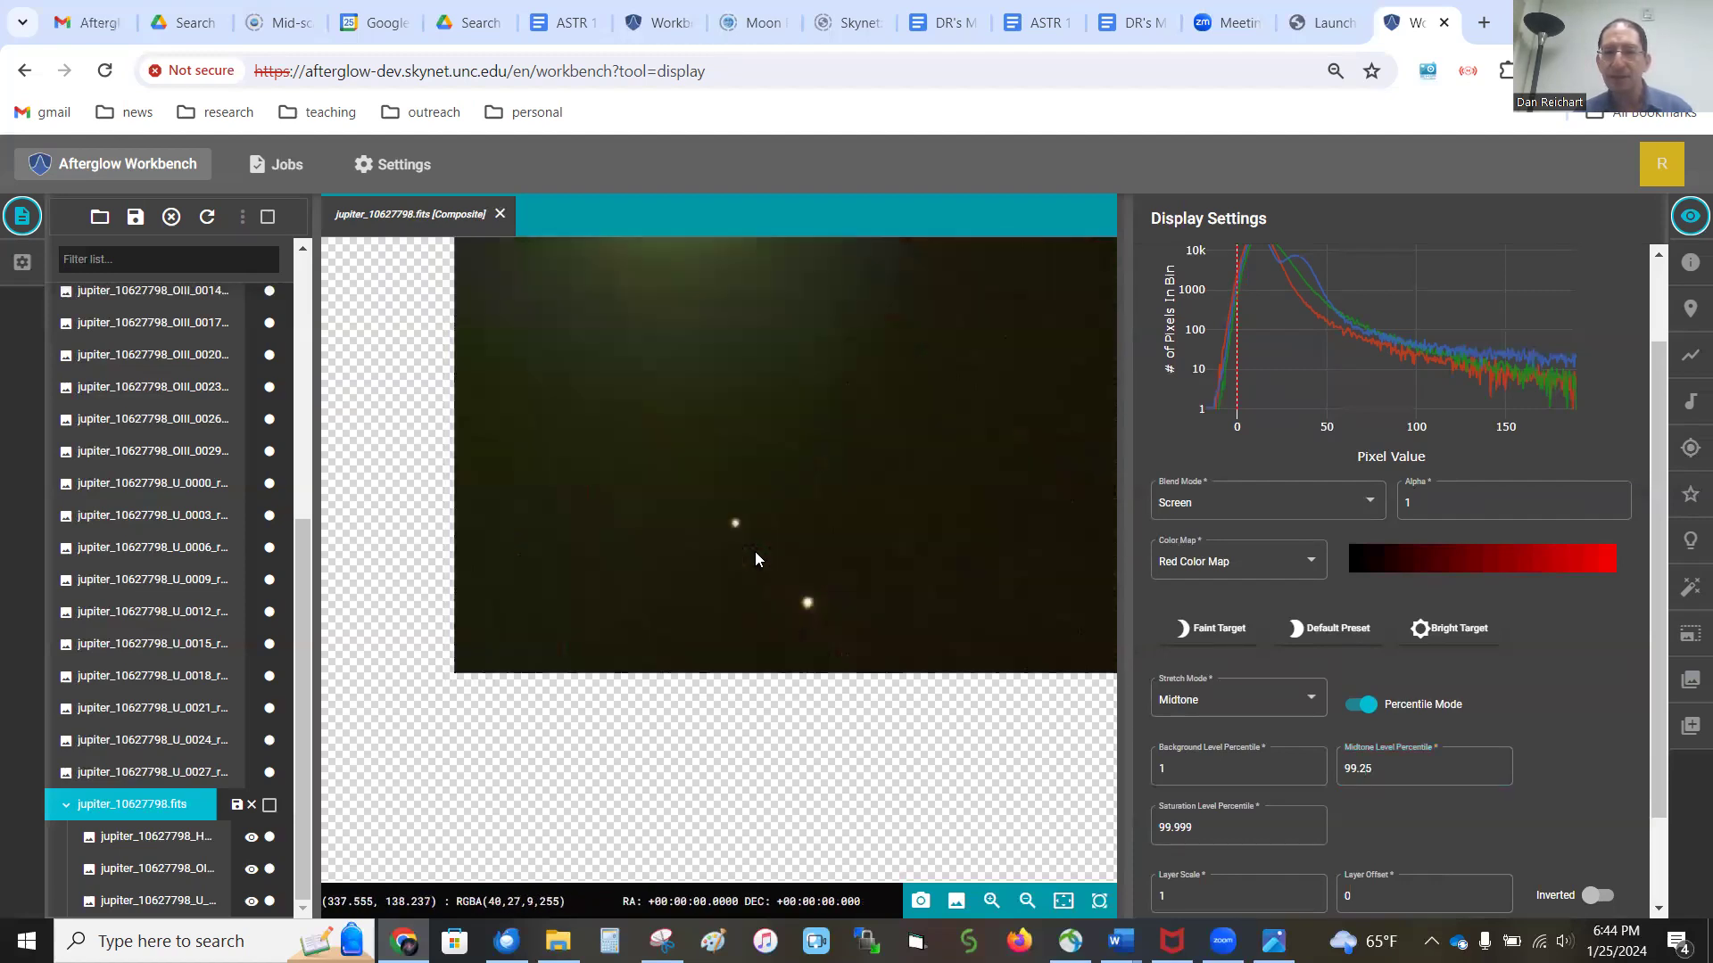
pyautogui.scroll(1, 721, 430)
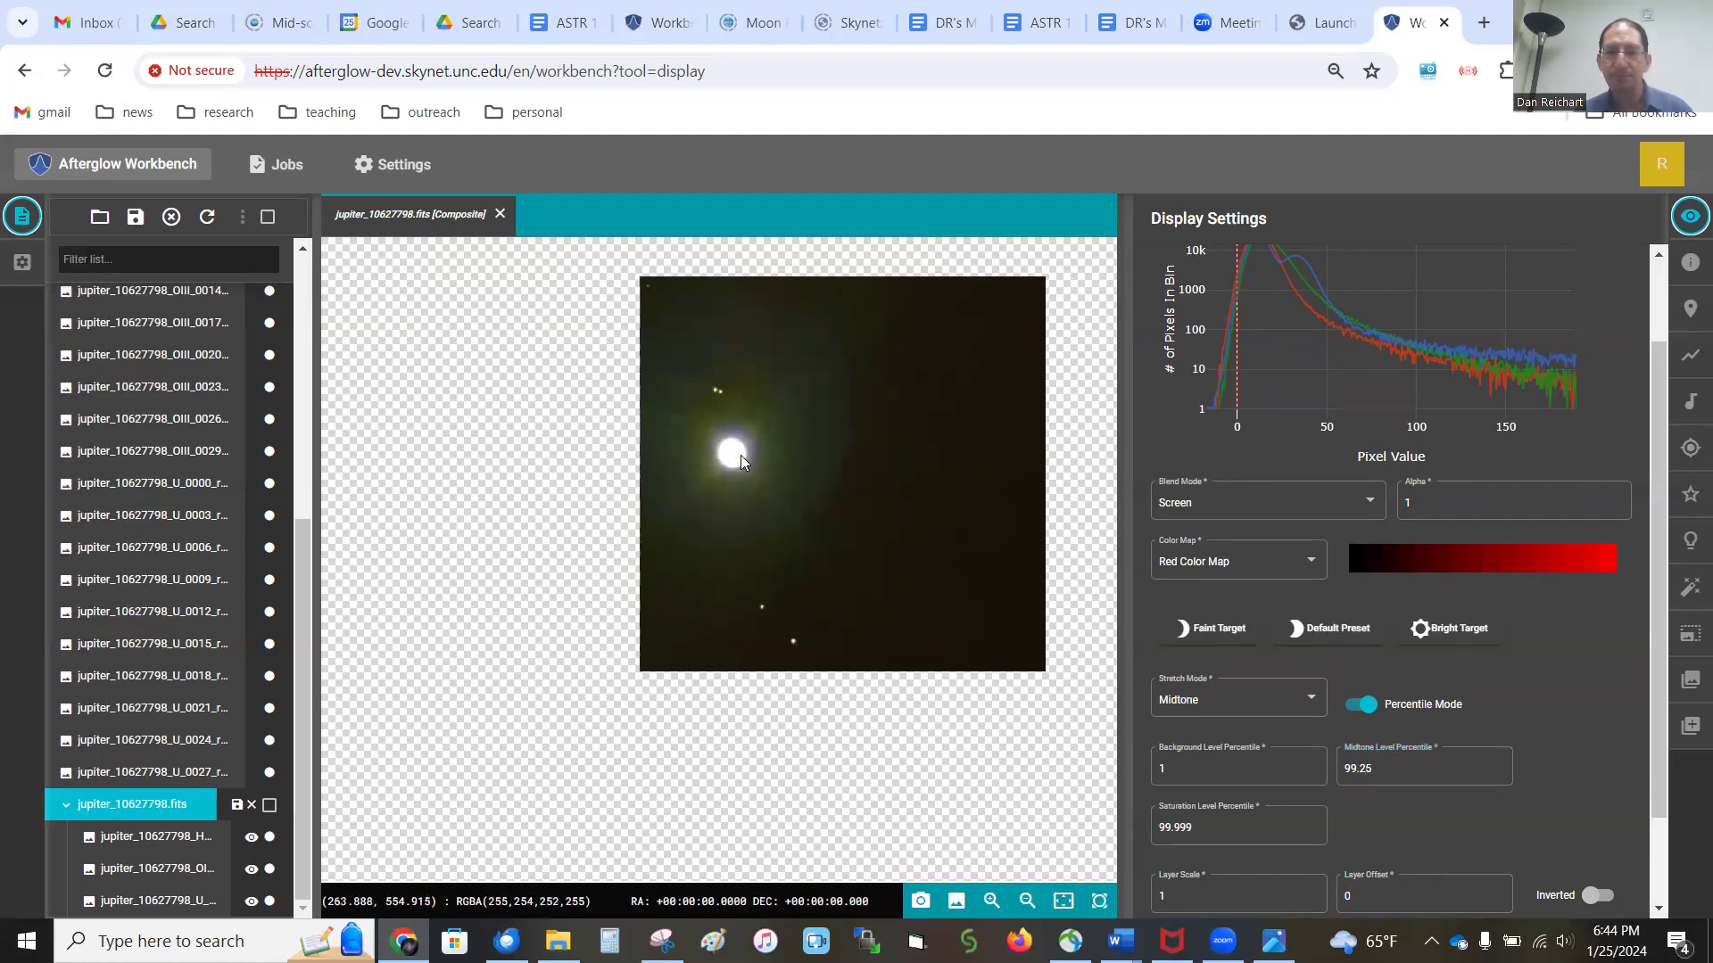
pyautogui.scroll(2, 740, 455)
pyautogui.scroll(1, 740, 455)
pyautogui.moveTo(769, 509); pyautogui.dragTo(759, 462)
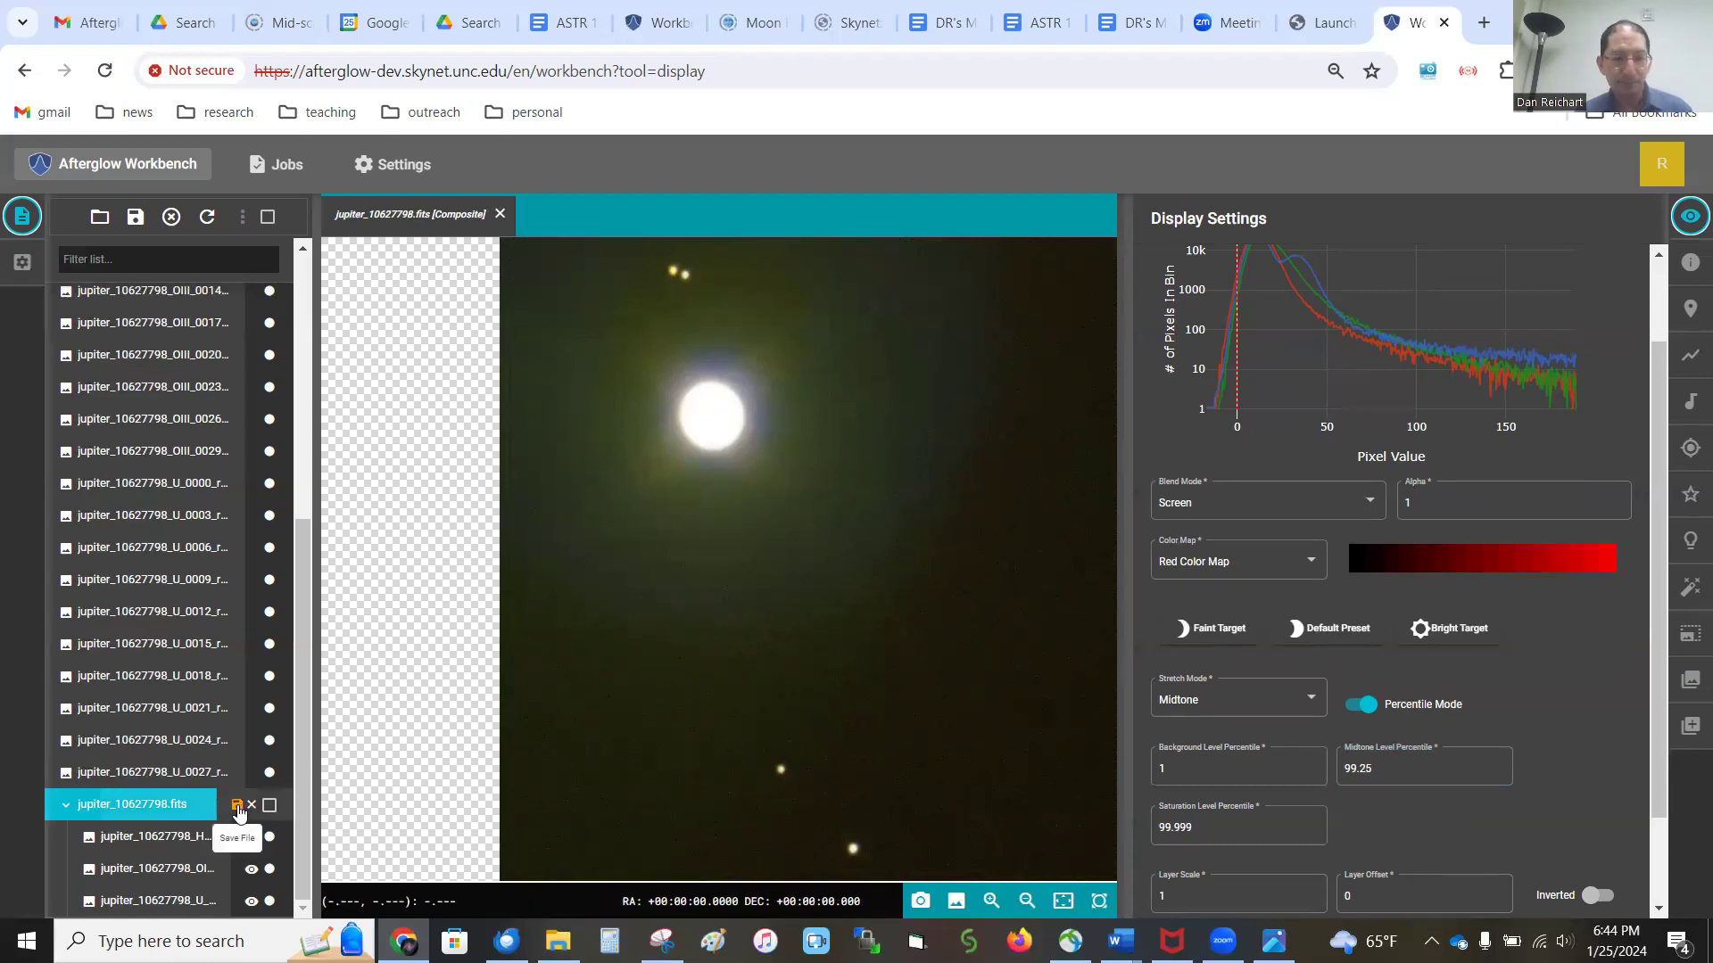
# Step: Save the composite file to the Workspace folder as jupiter_10627798.fits
pyautogui.click(237, 807)
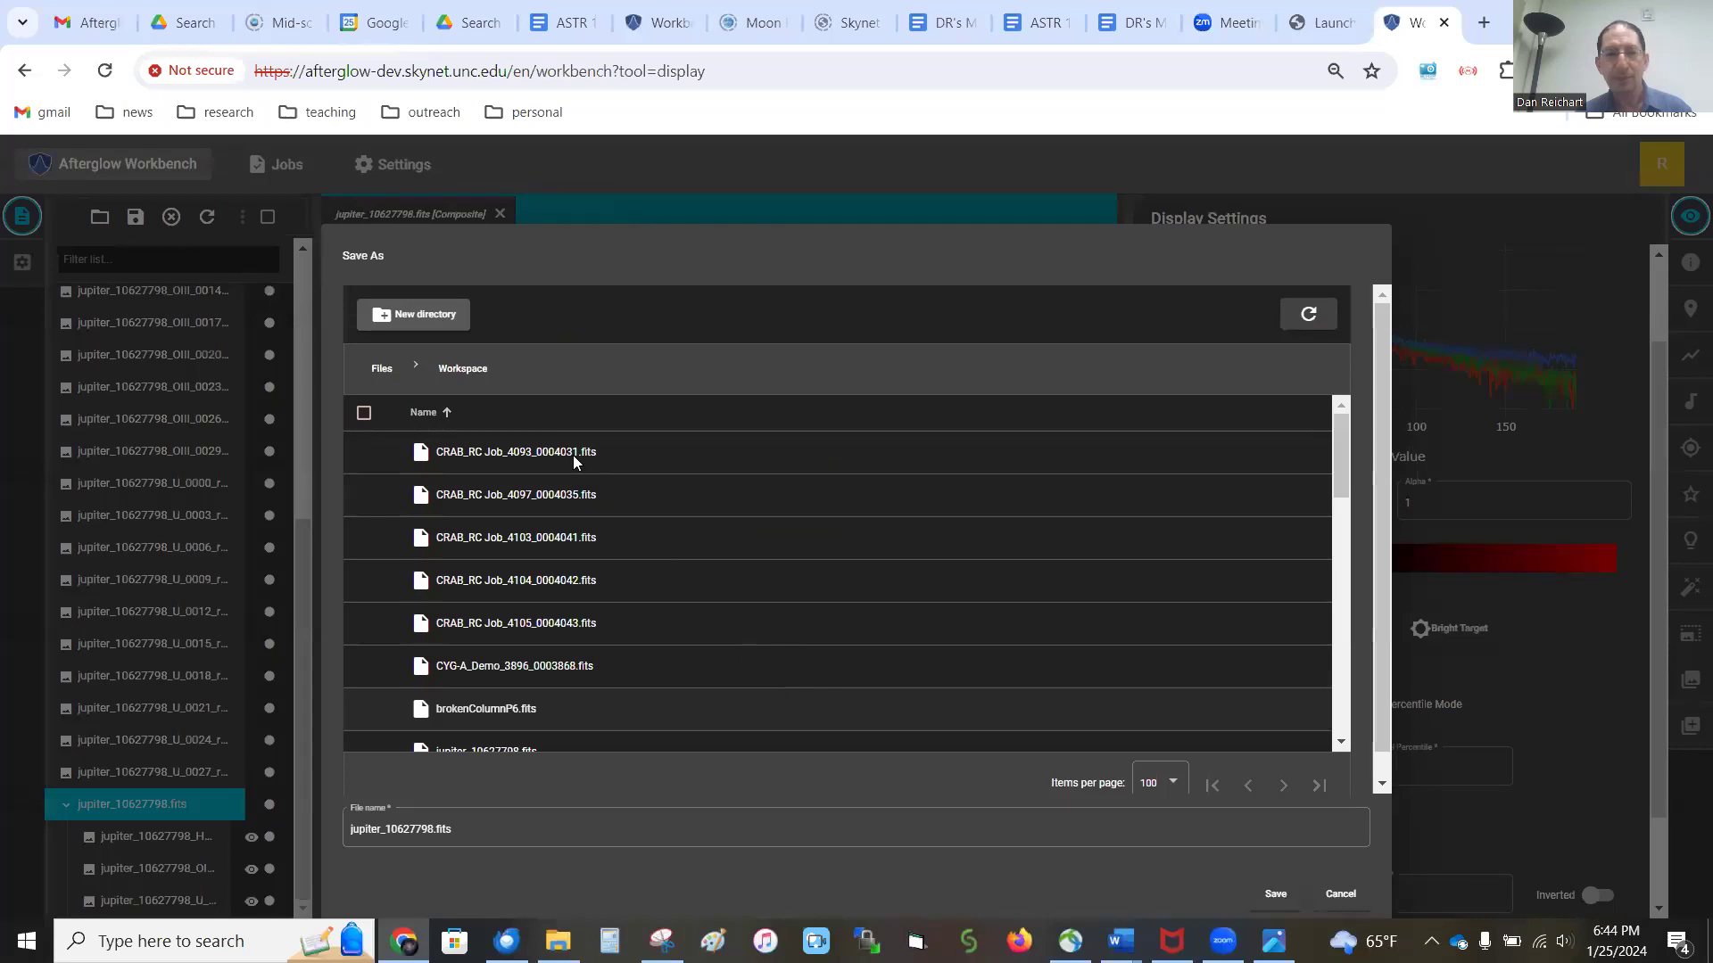
pyautogui.click(465, 369)
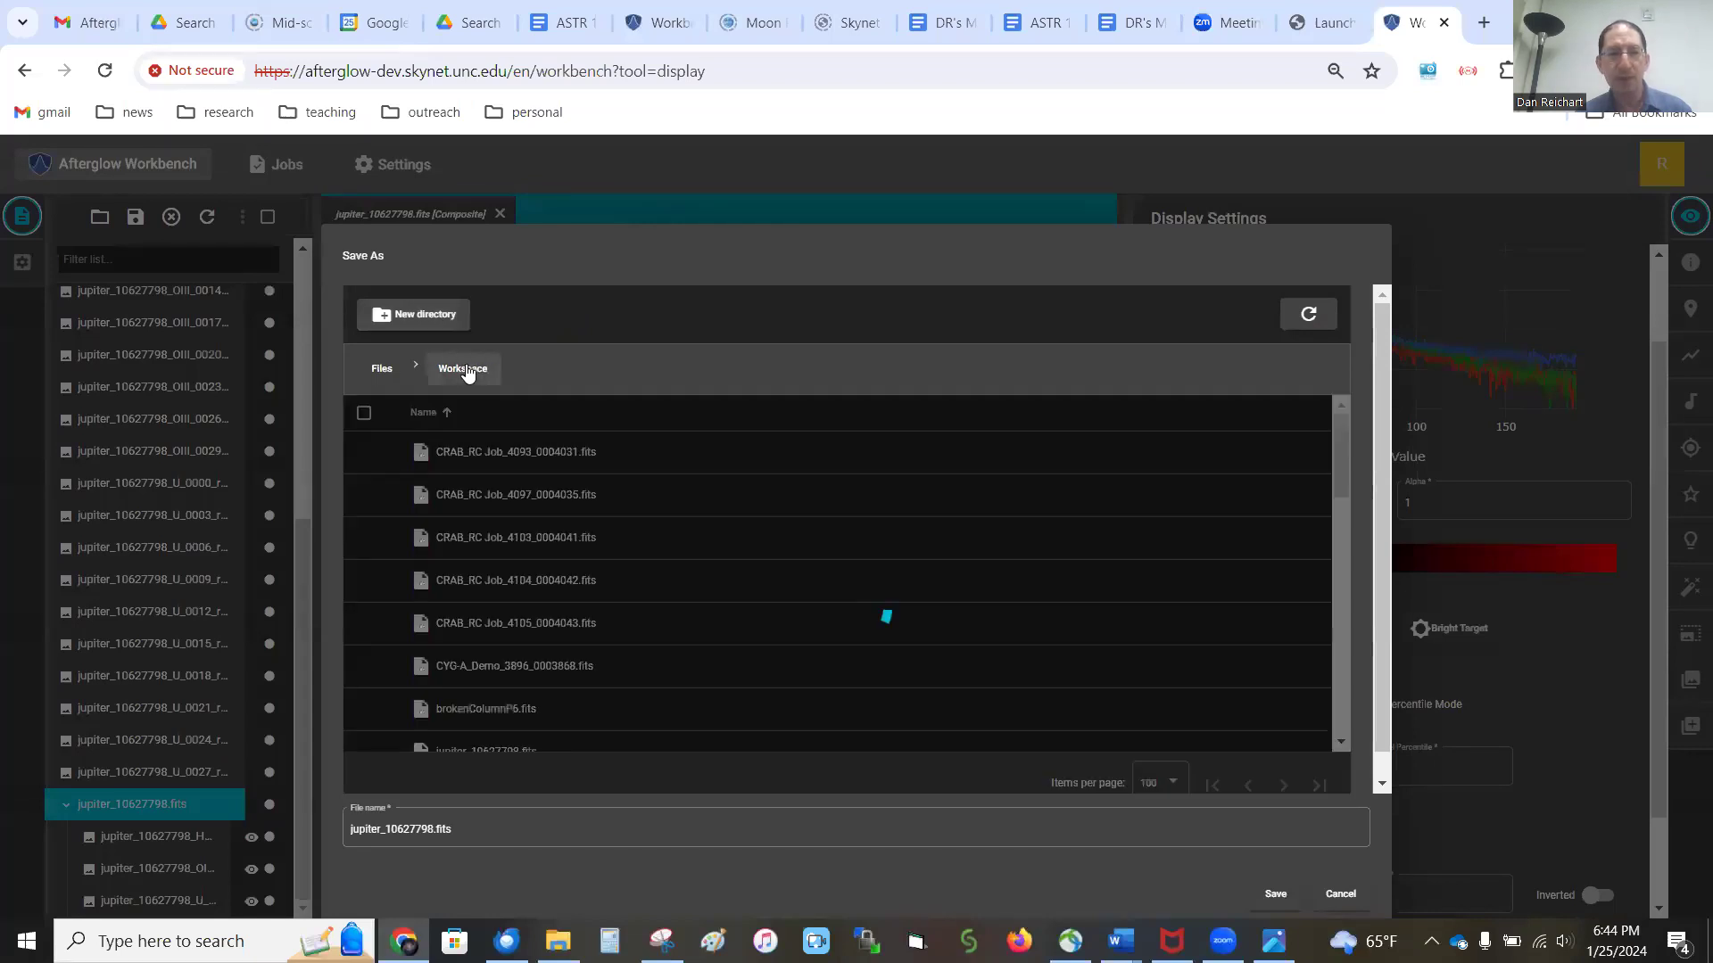
pyautogui.click(1268, 901)
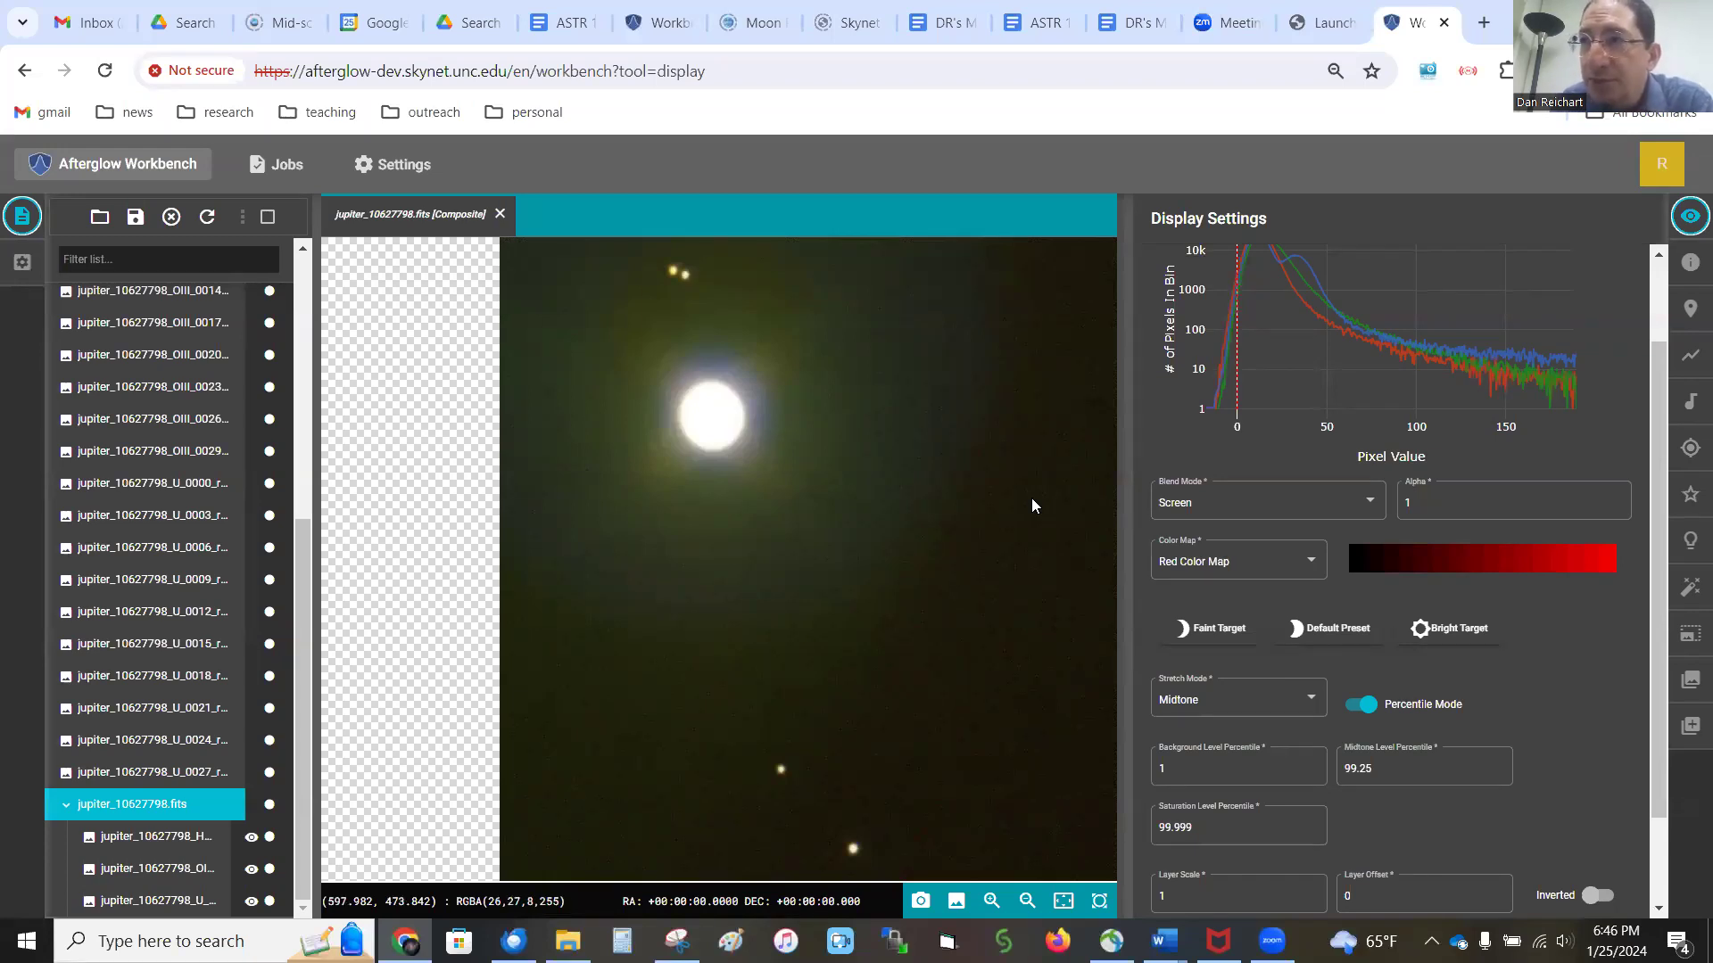
# Step: Export the color composite as a JPG image and open the downloaded picture
pyautogui.click(958, 903)
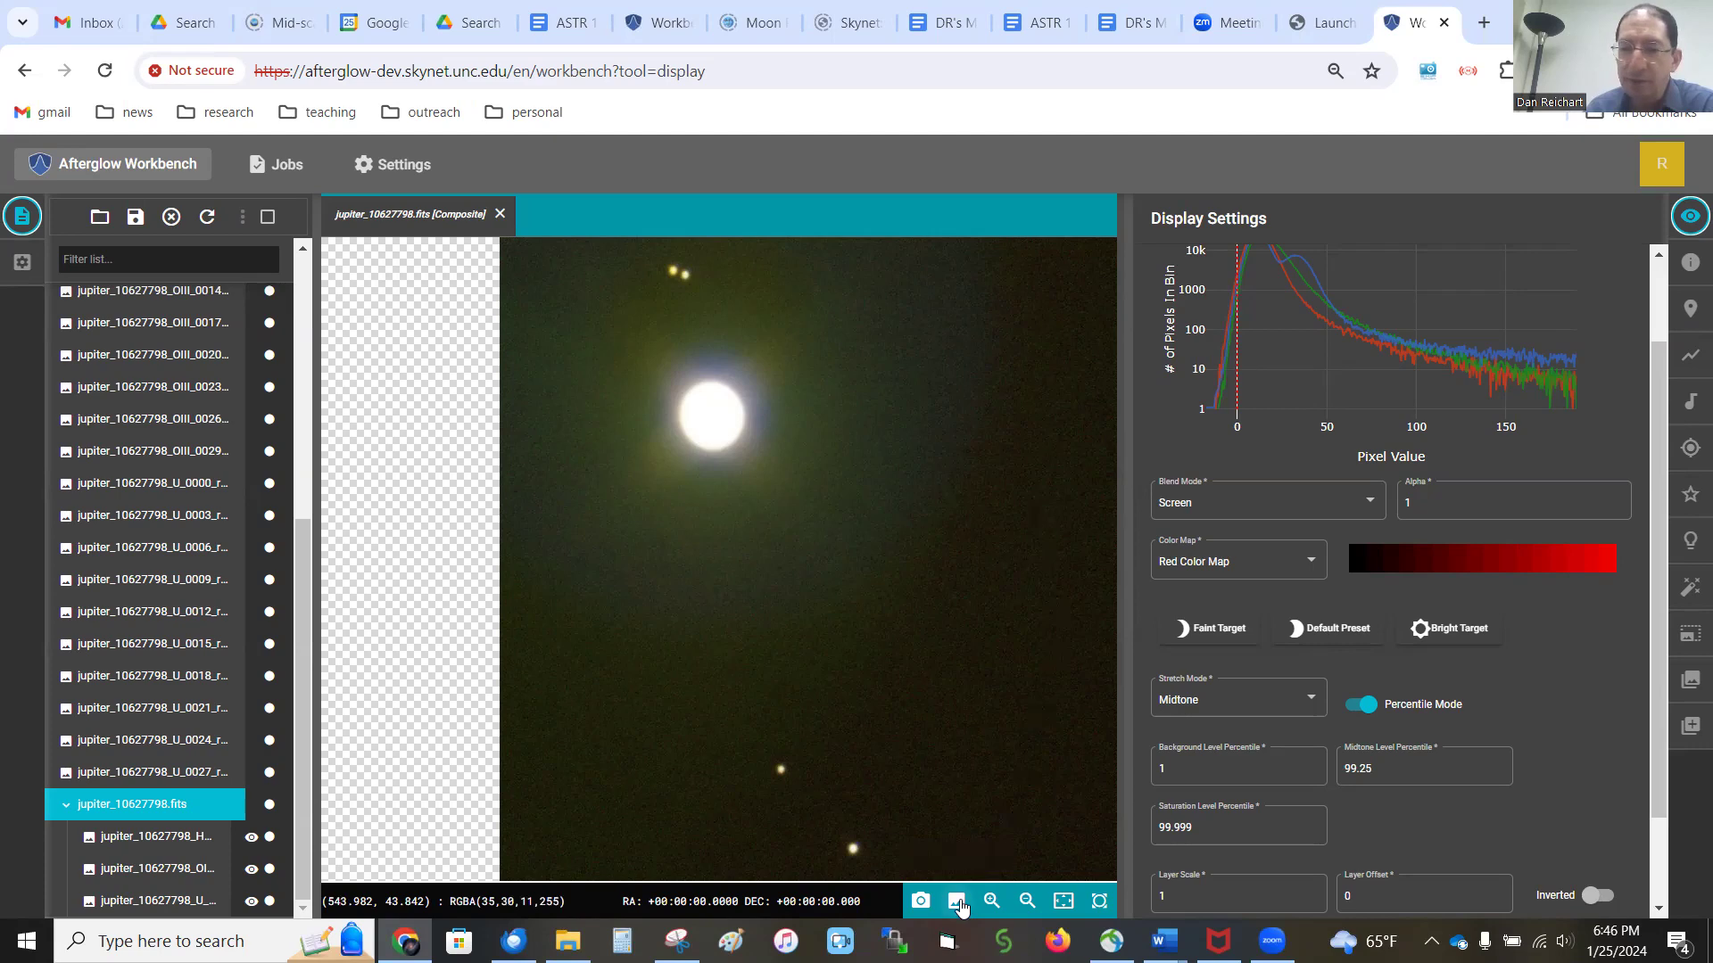
pyautogui.click(1316, 125)
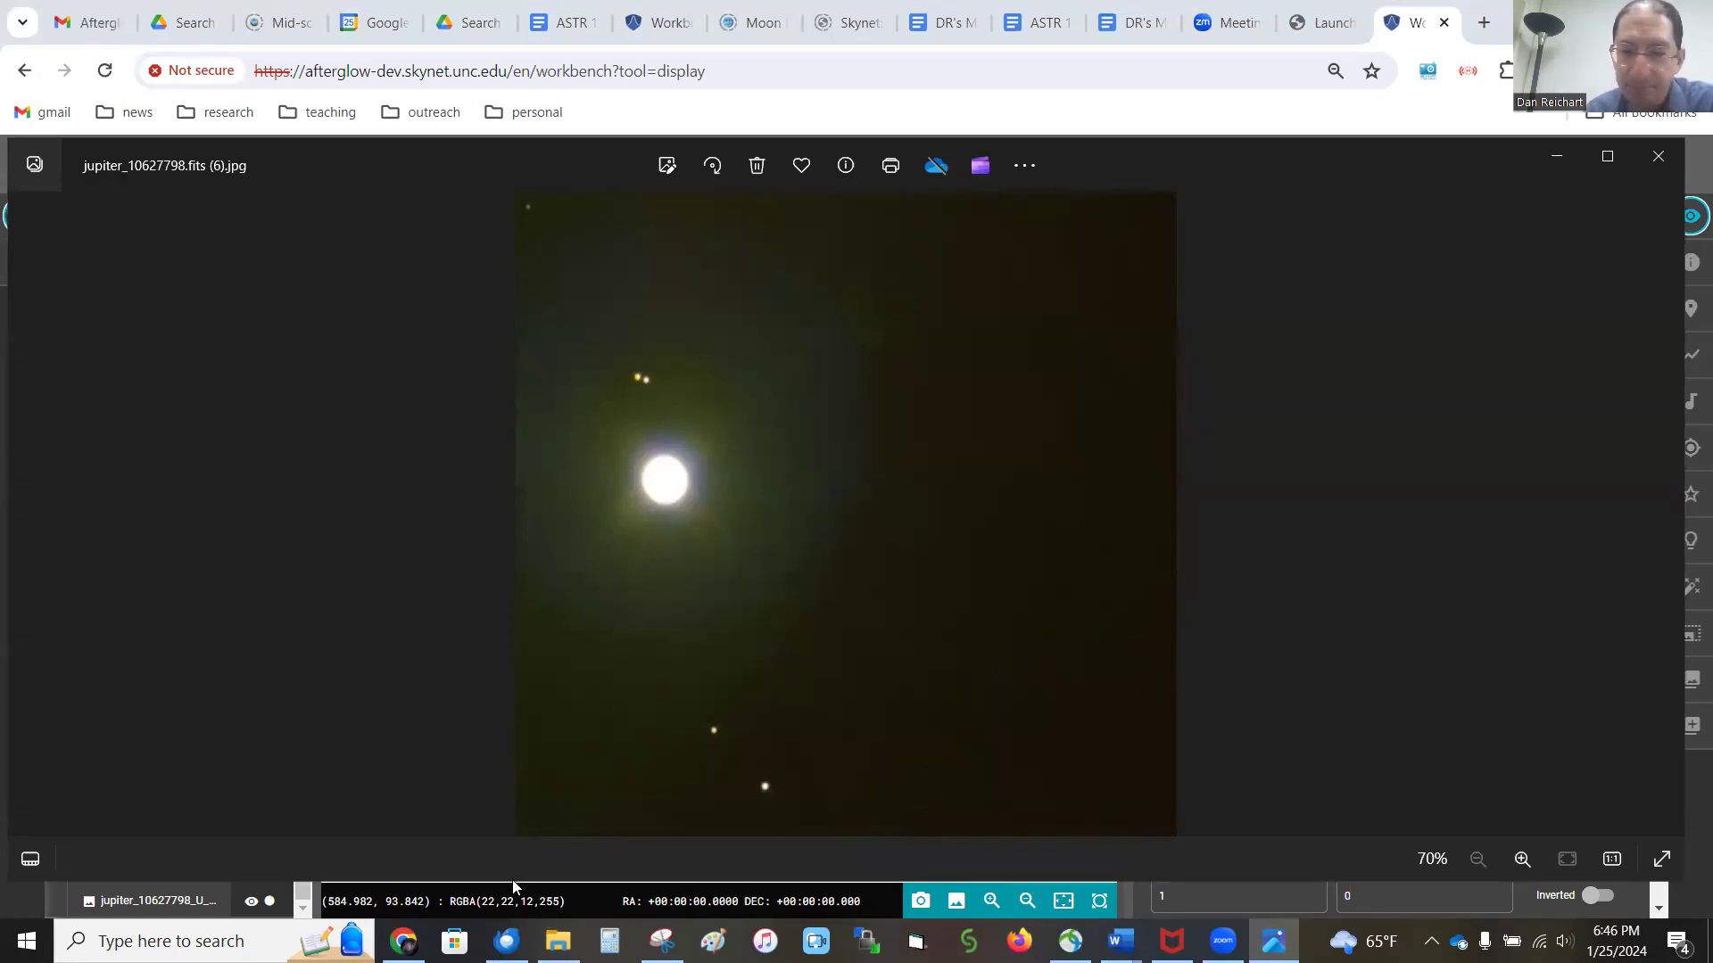
# Step: Launch the Stellarium app and switch it from full screen to a window
pyautogui.click(361, 927)
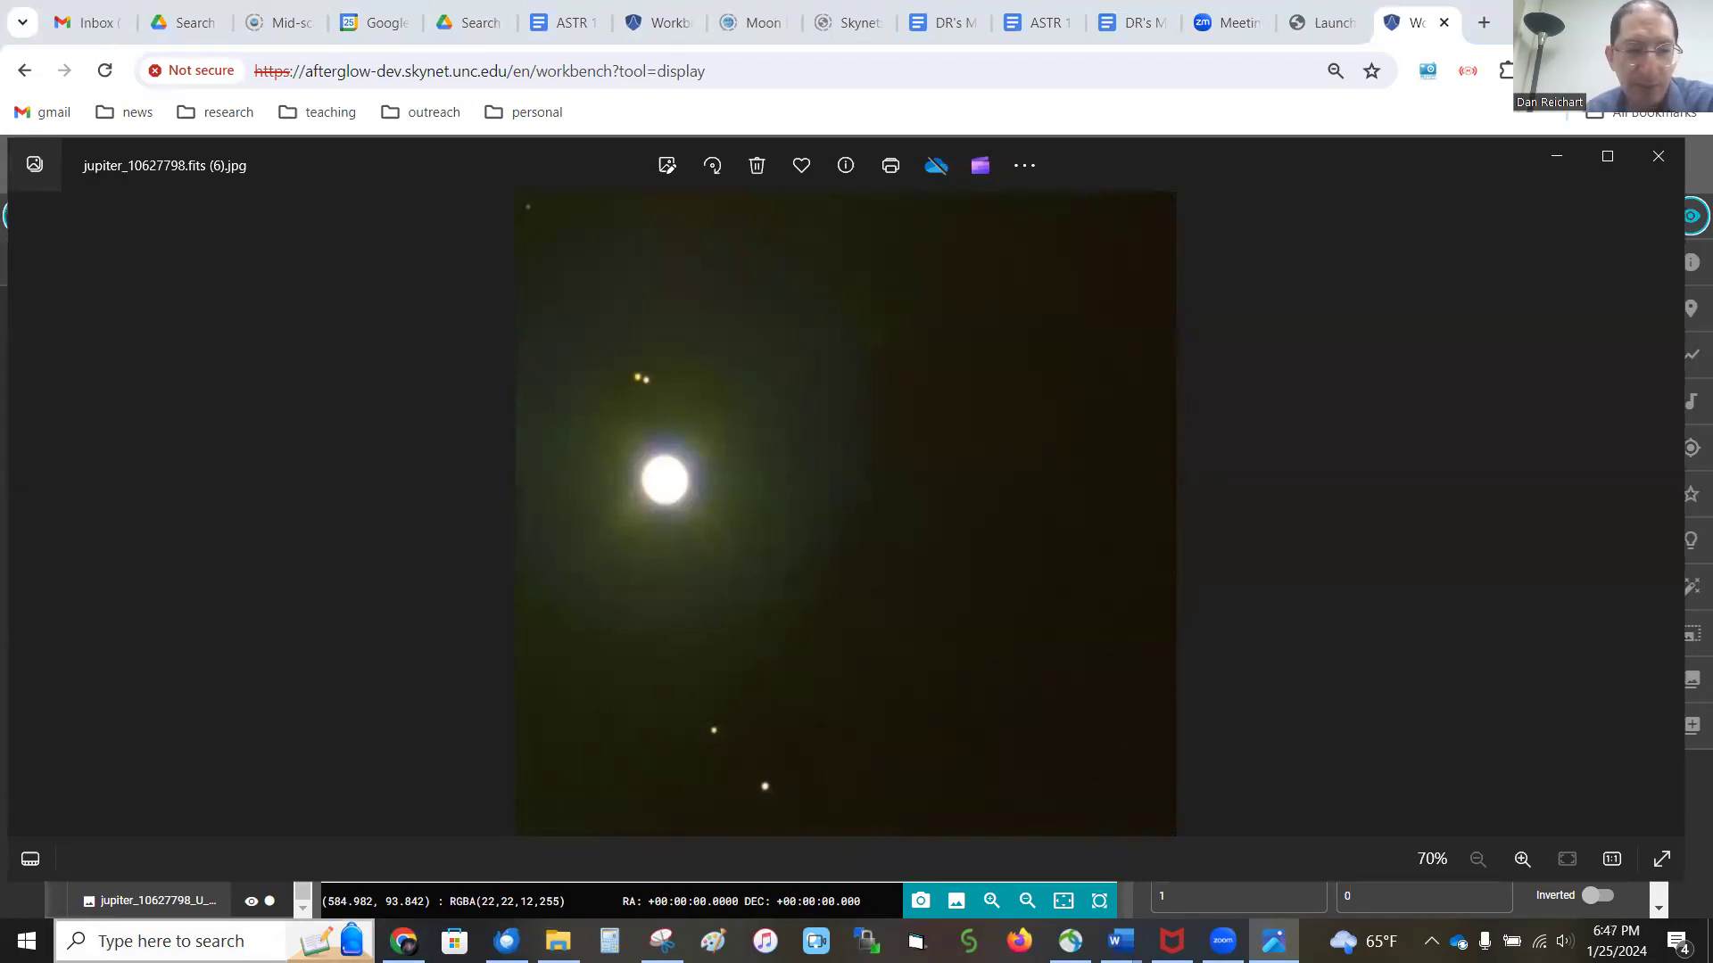
pyautogui.write('stelari')
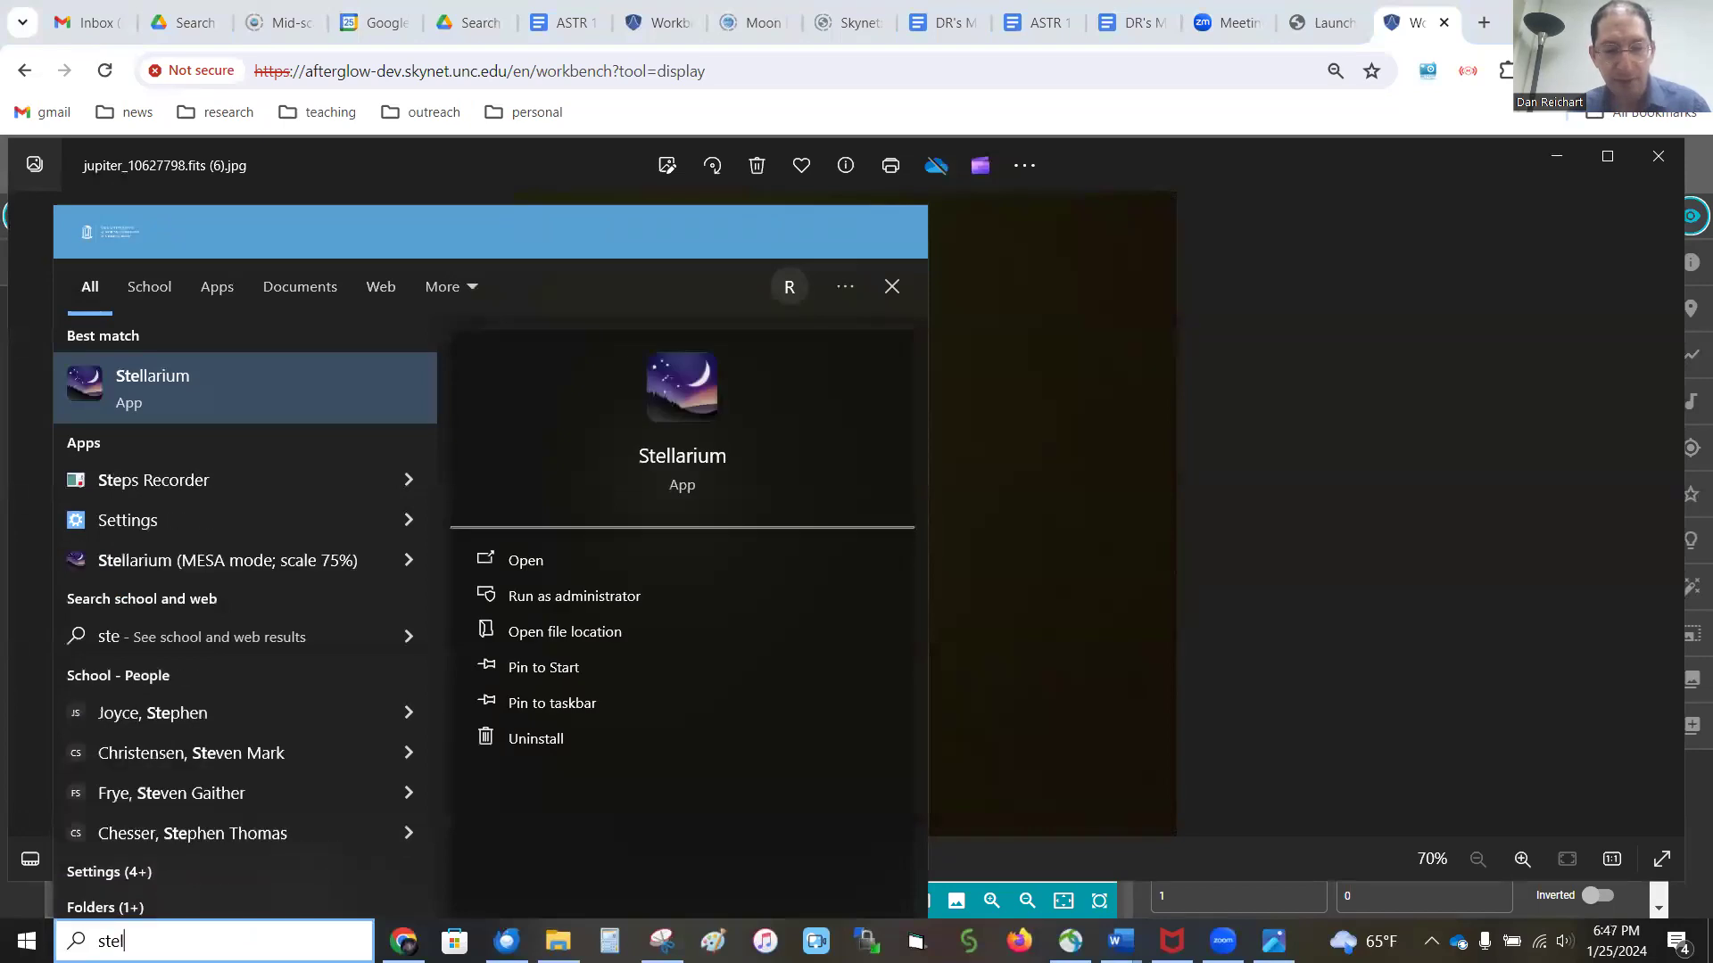
pyautogui.write('um')
pyautogui.press('Return')
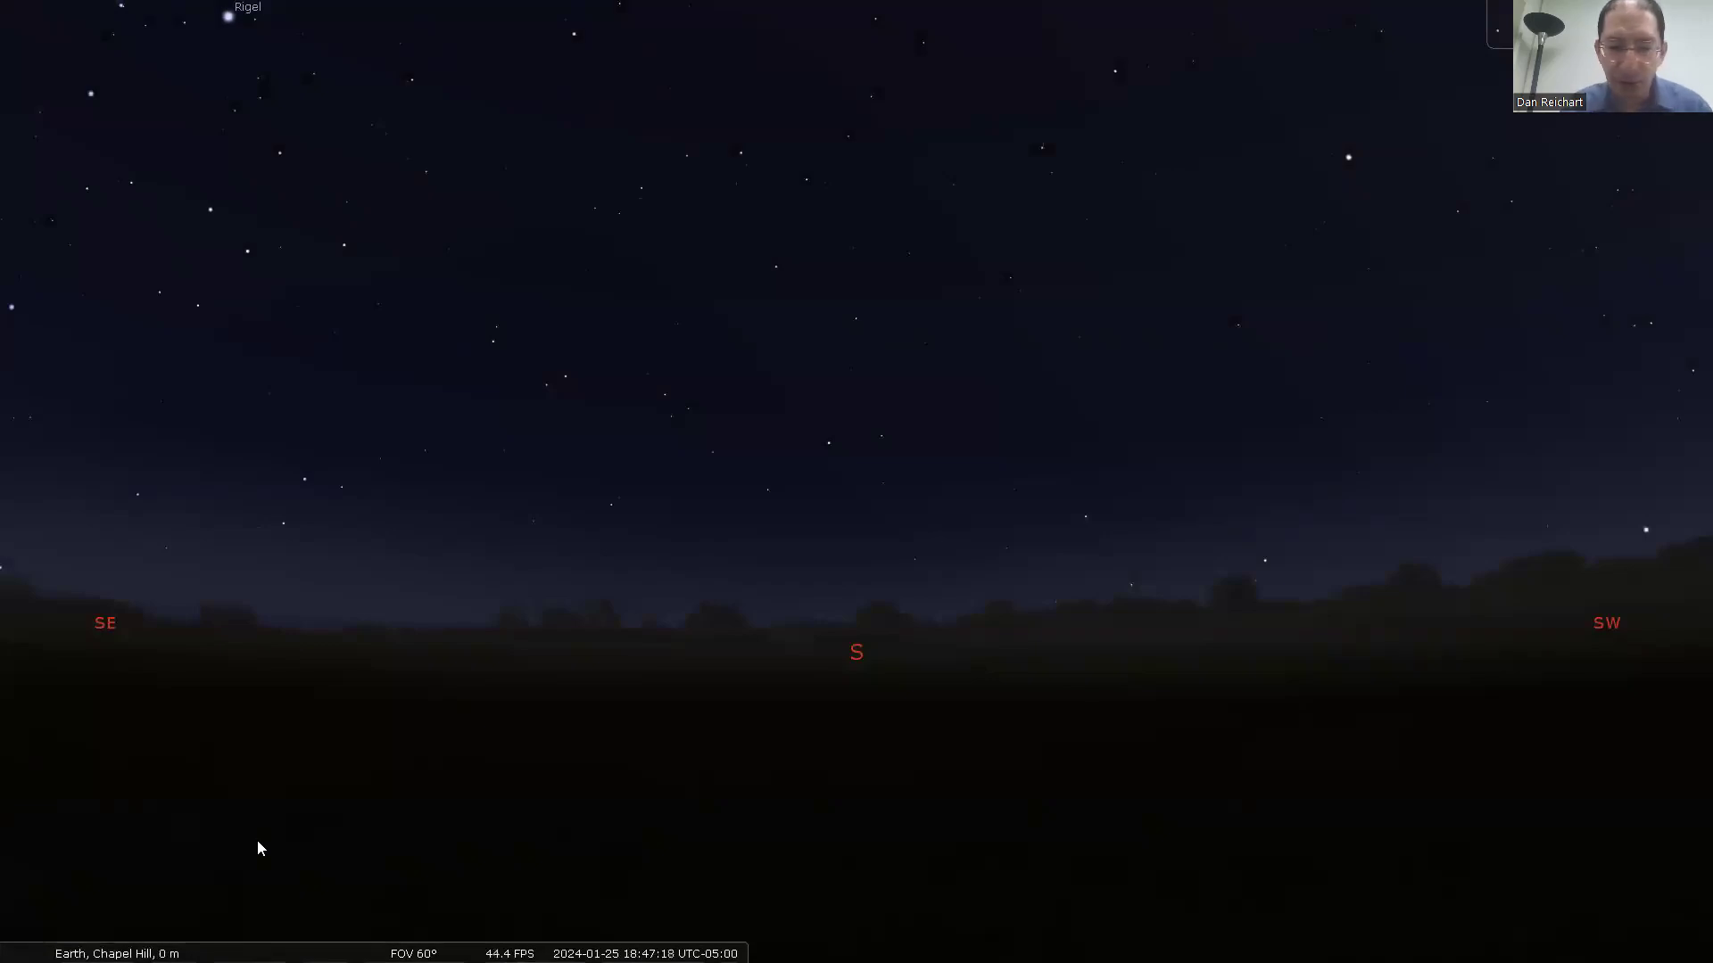
pyautogui.press('F11')
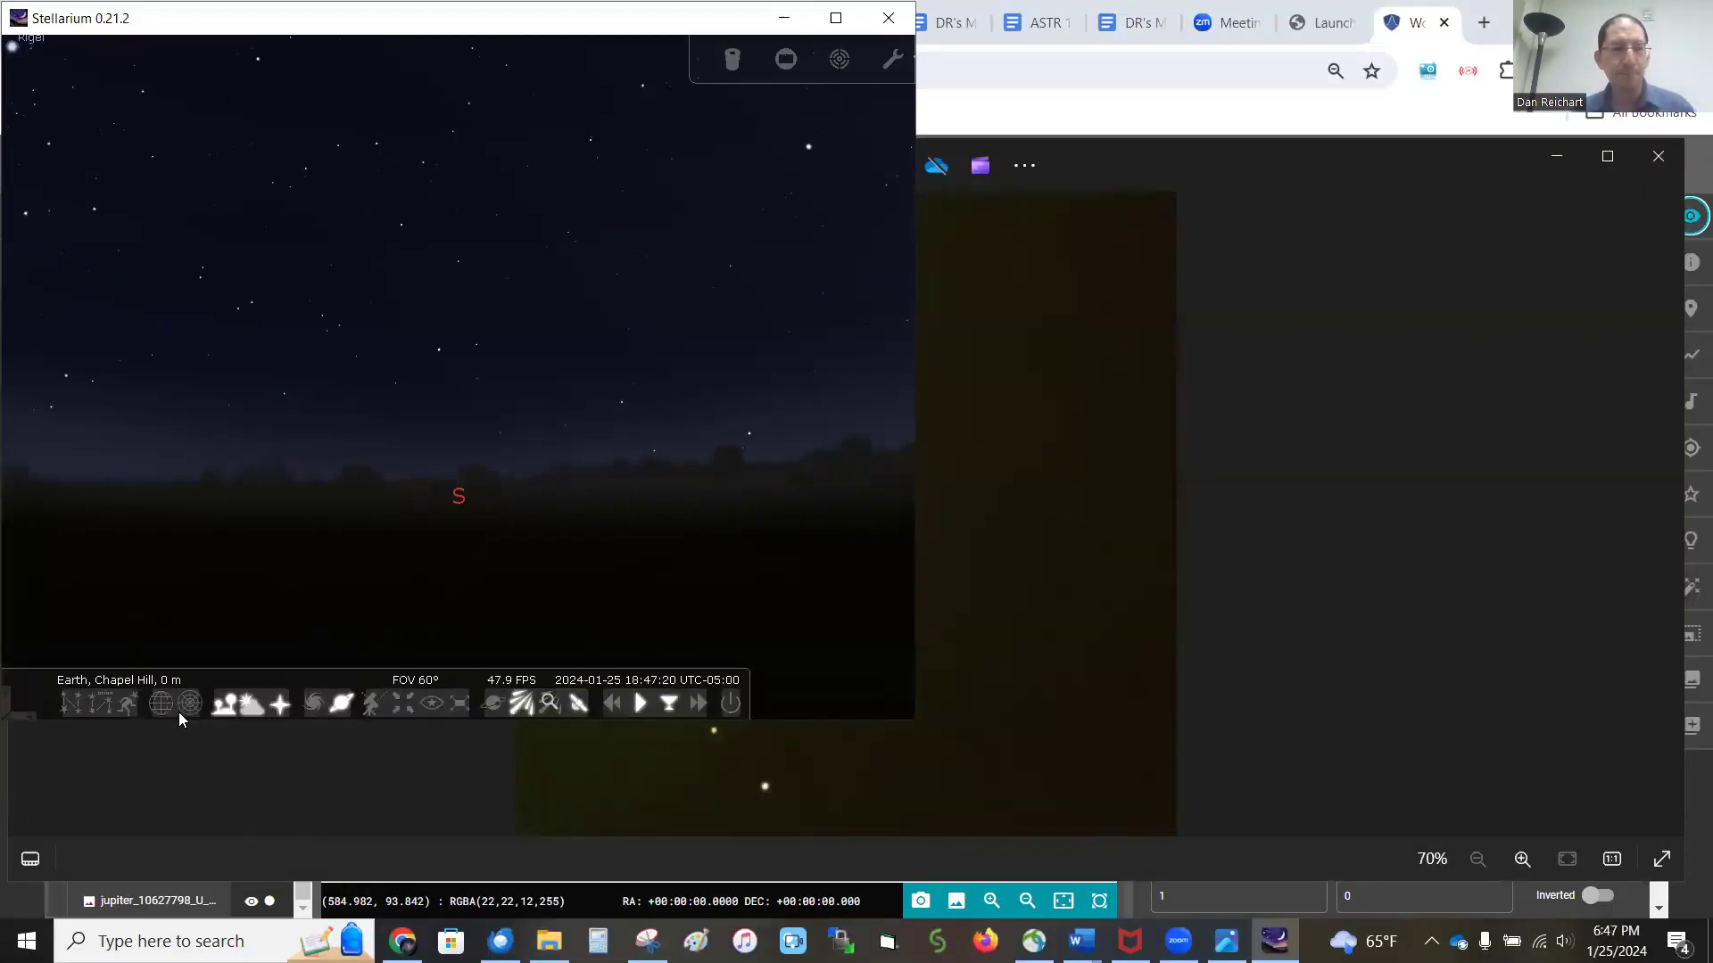
# Step: Set the time zone of the observing location to UTC in Stellarium and close the location settings
pyautogui.moveTo(9, 476)
pyautogui.moveTo(152, 705)
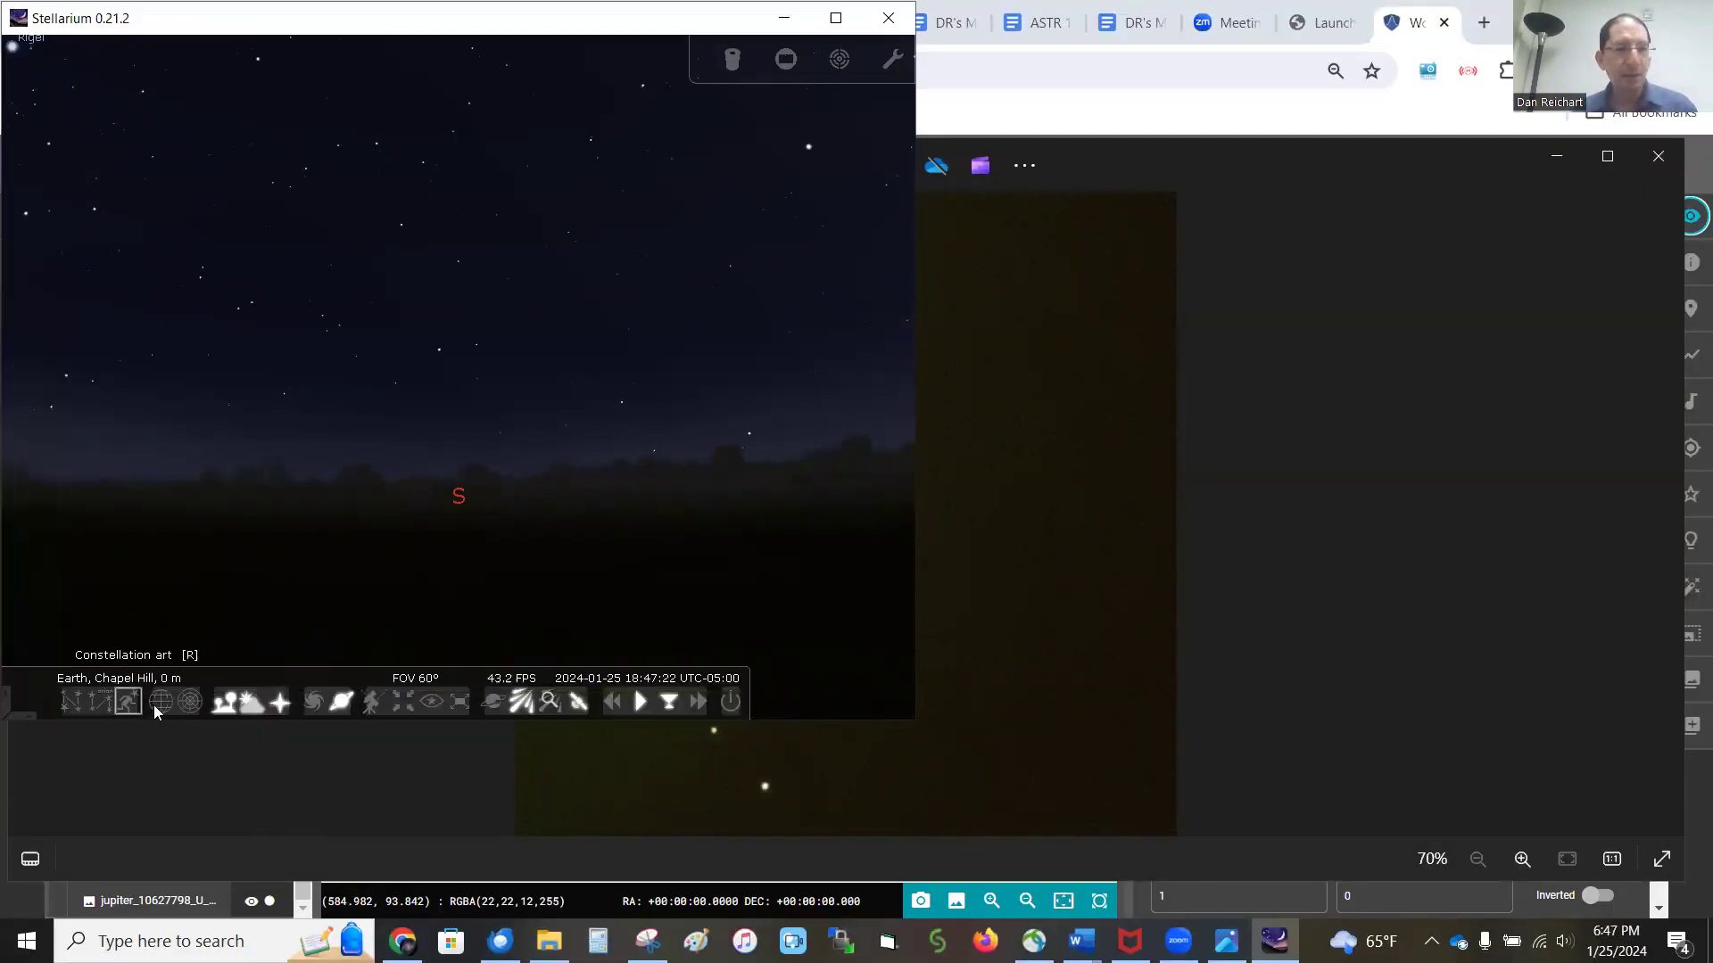
pyautogui.moveTo(26, 527)
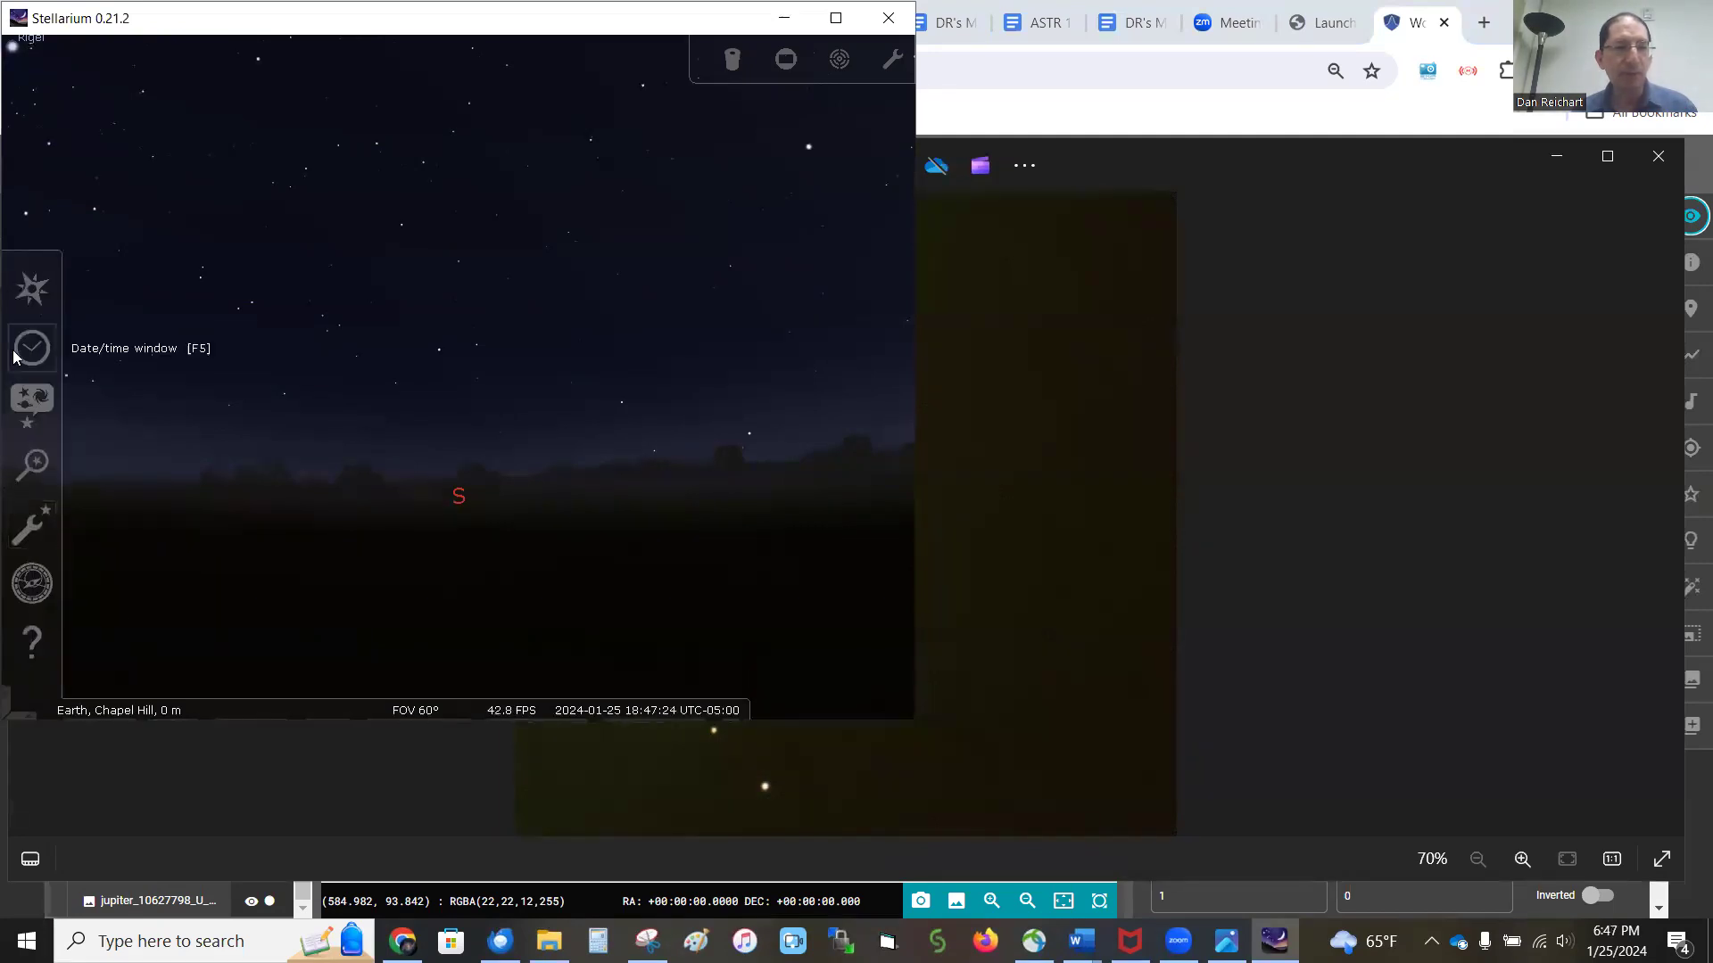
pyautogui.click(30, 291)
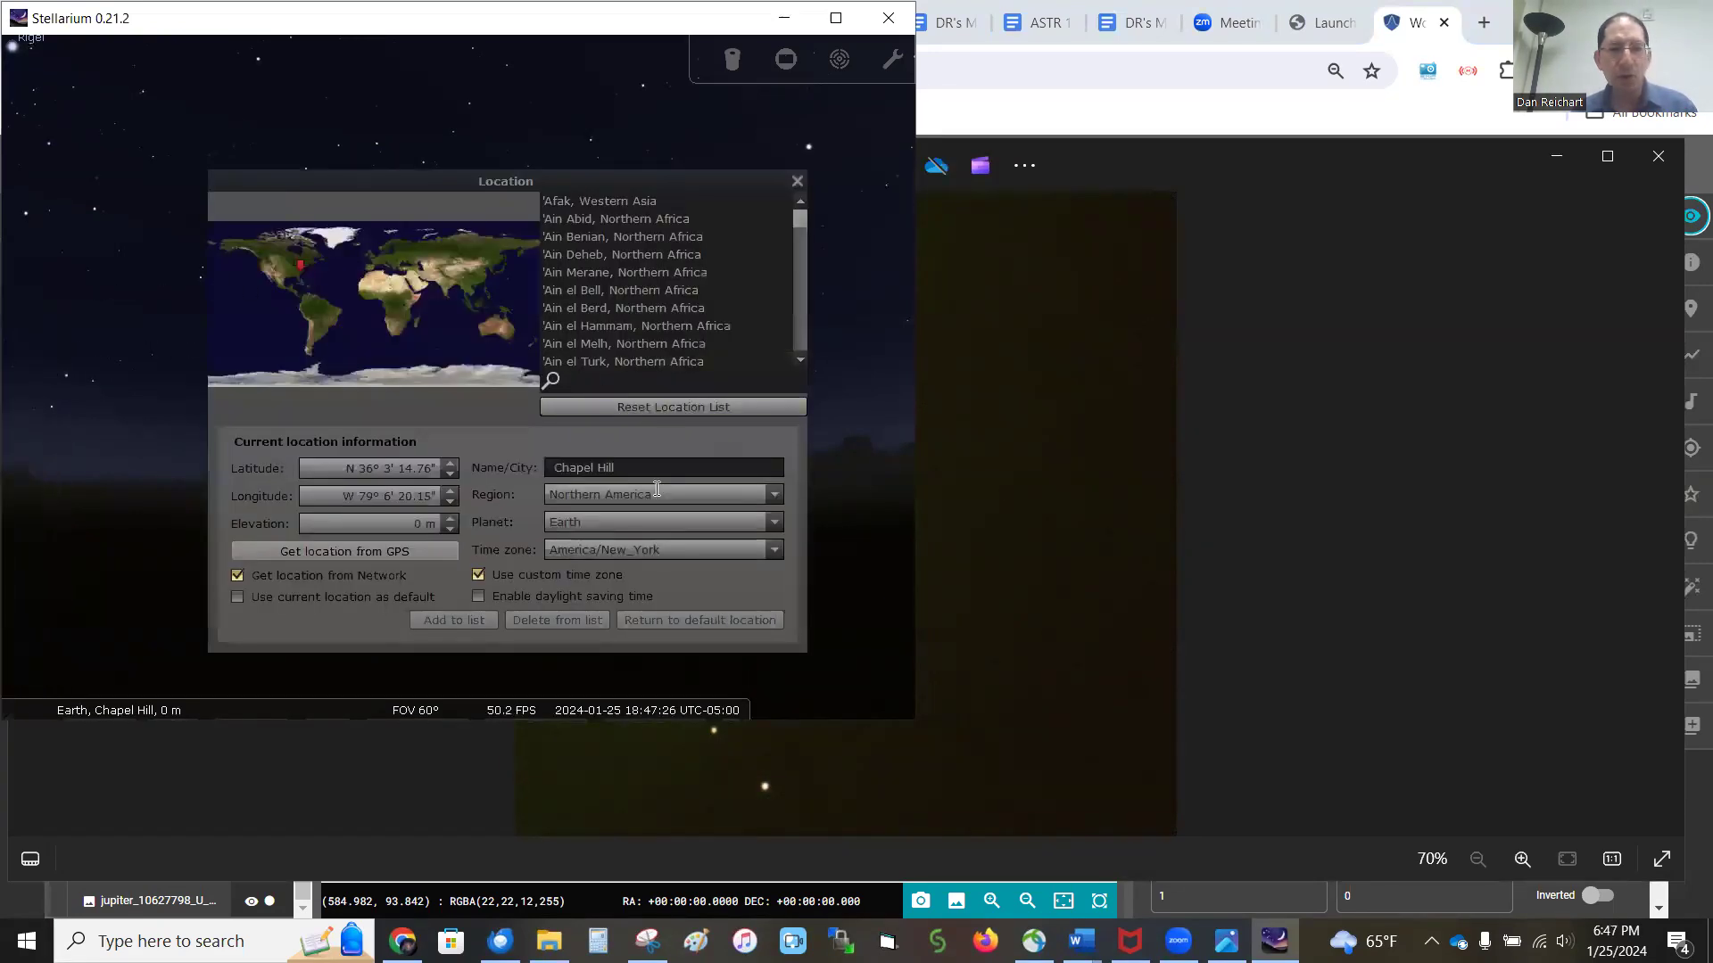
pyautogui.click(772, 549)
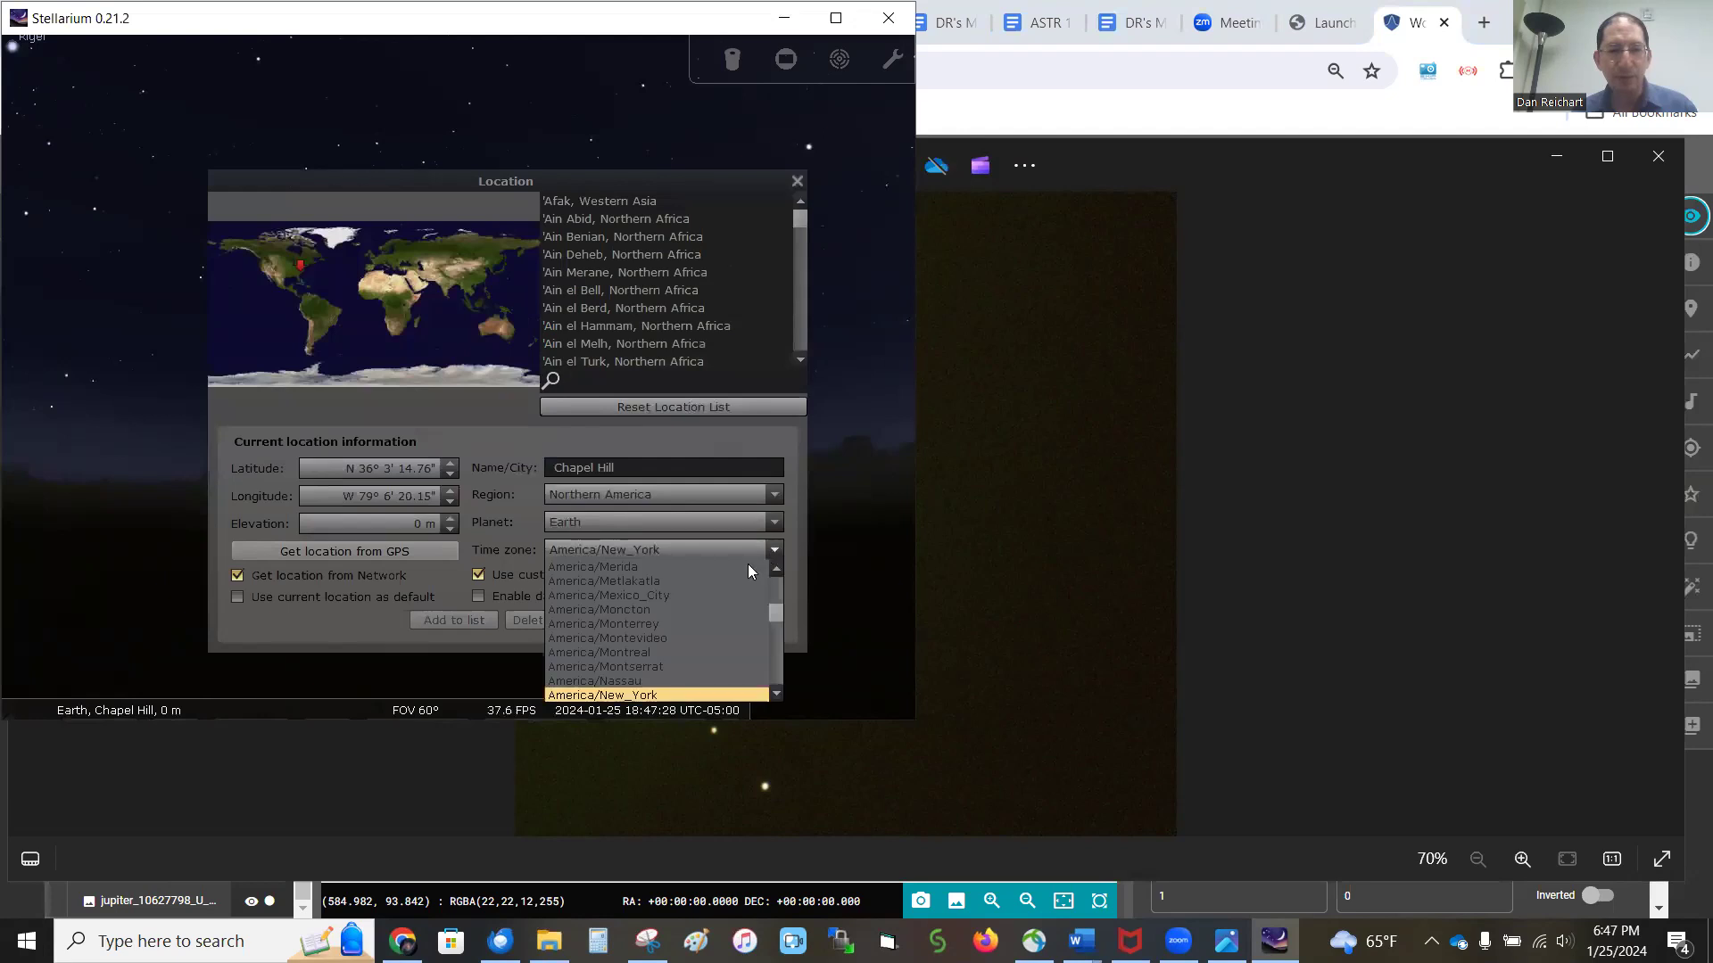
pyautogui.scroll(-15, 705, 623)
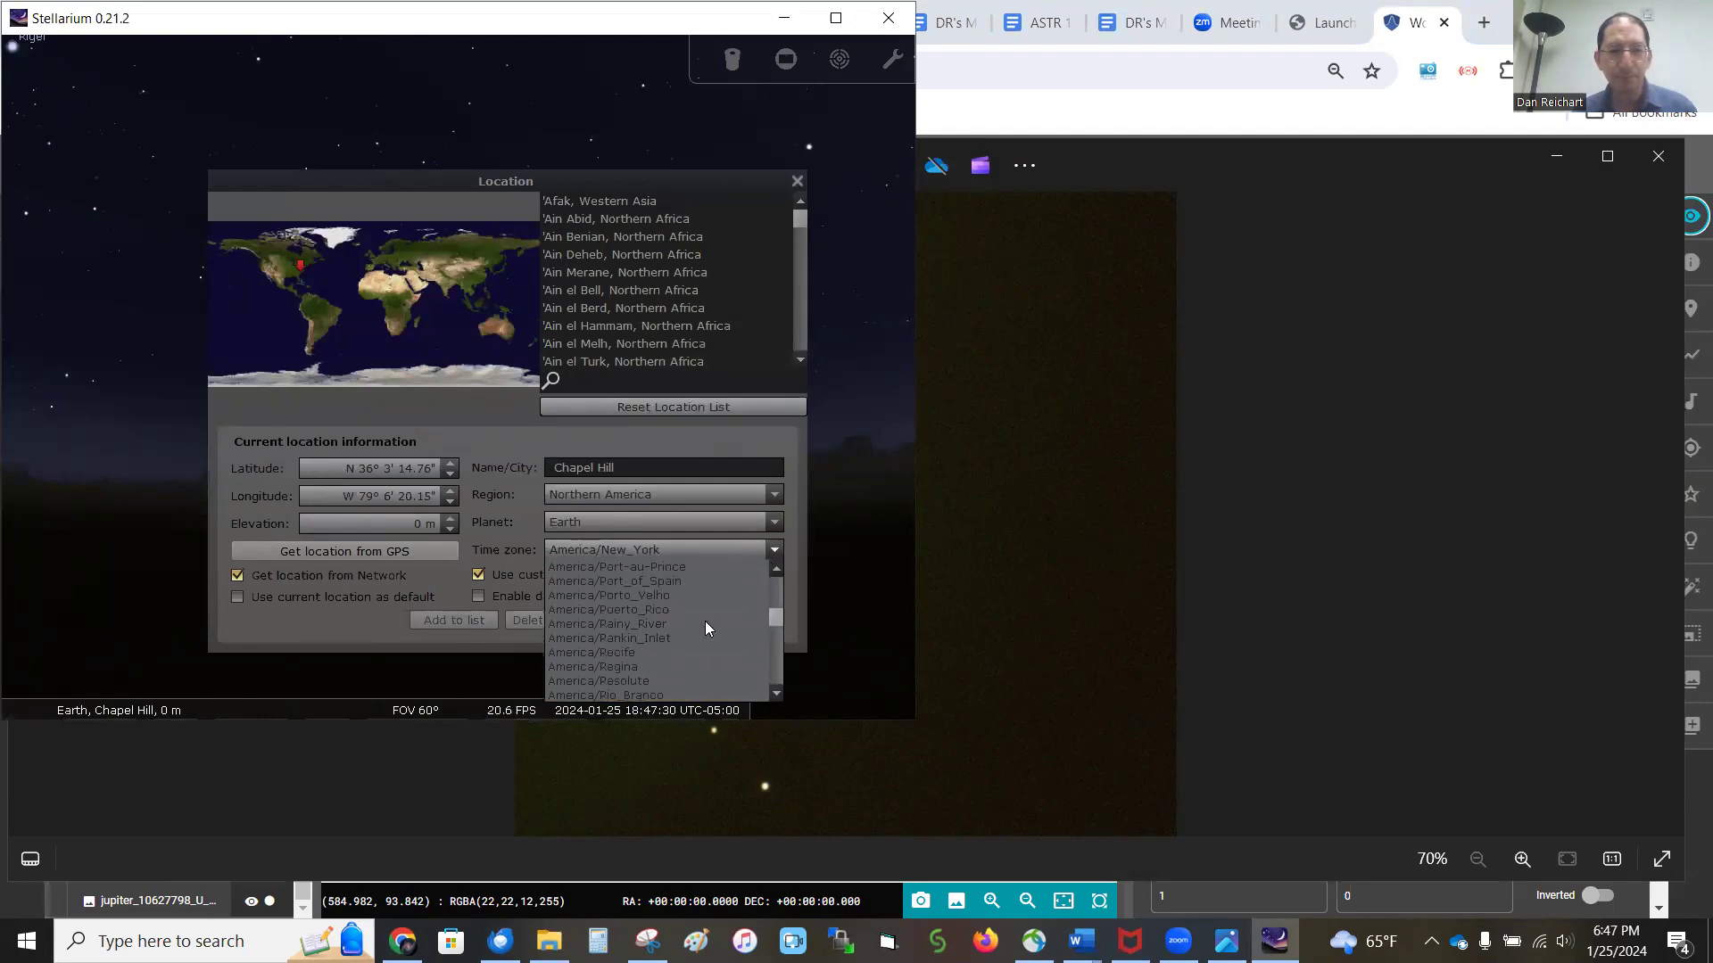
pyautogui.scroll(-15, 705, 623)
pyautogui.moveTo(779, 632); pyautogui.dragTo(730, 668)
pyautogui.scroll(3, 730, 668)
pyautogui.scroll(5, 730, 662)
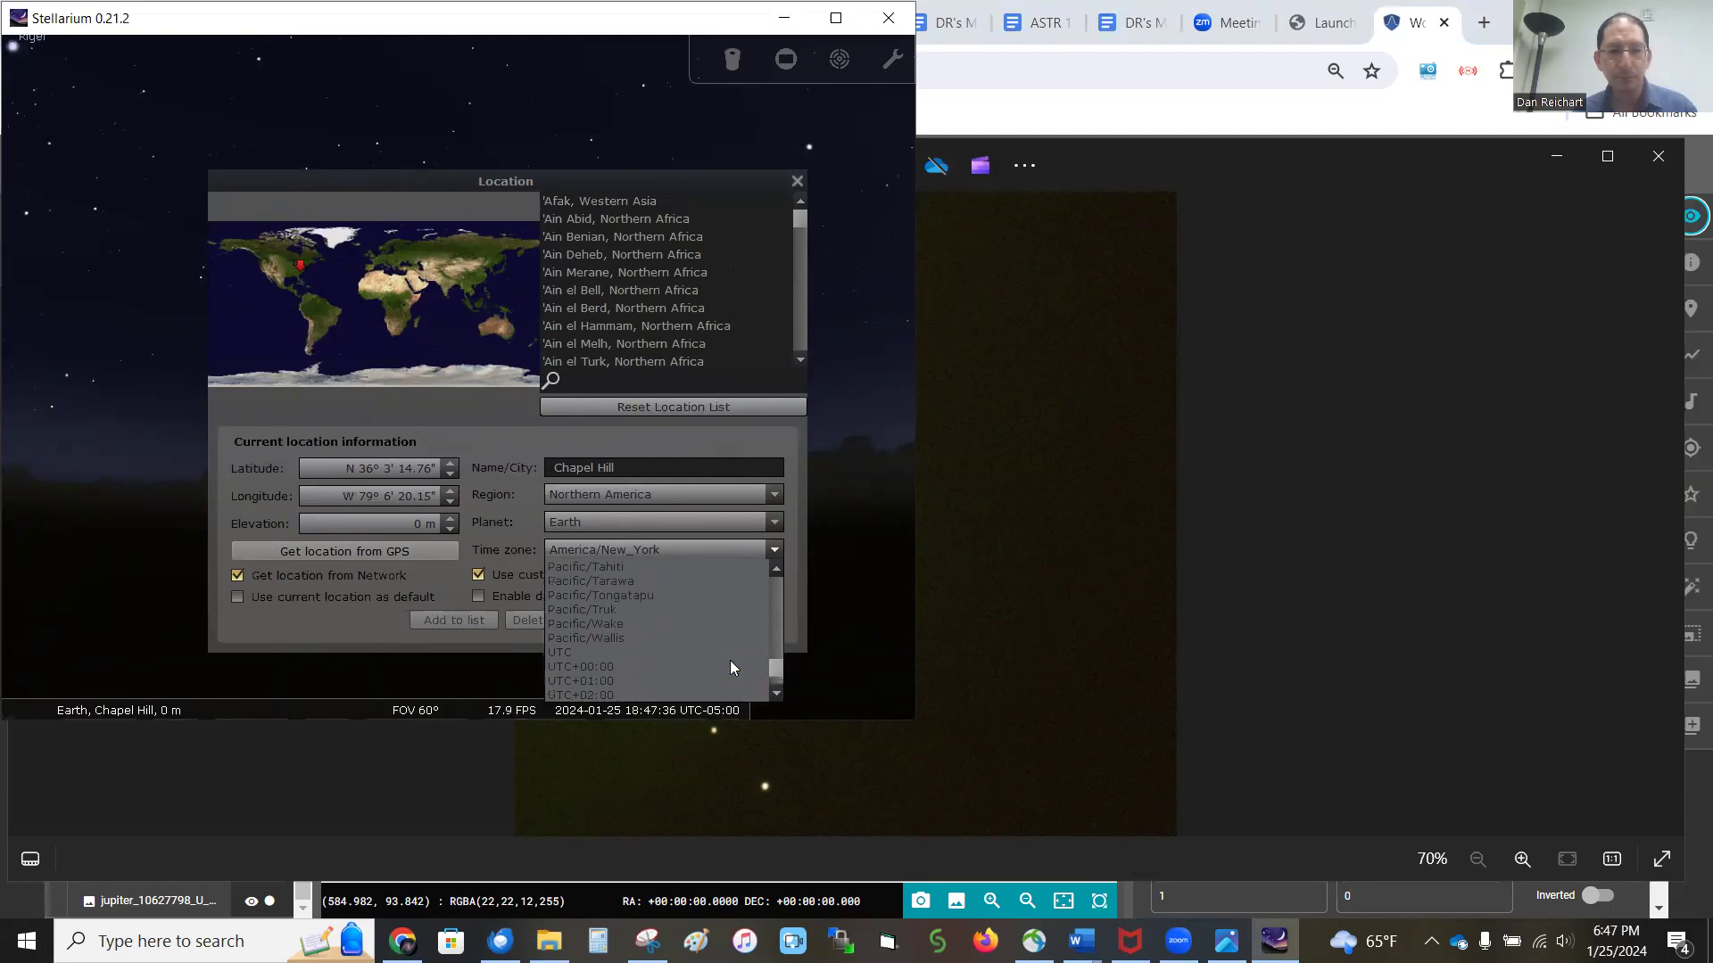
pyautogui.click(605, 651)
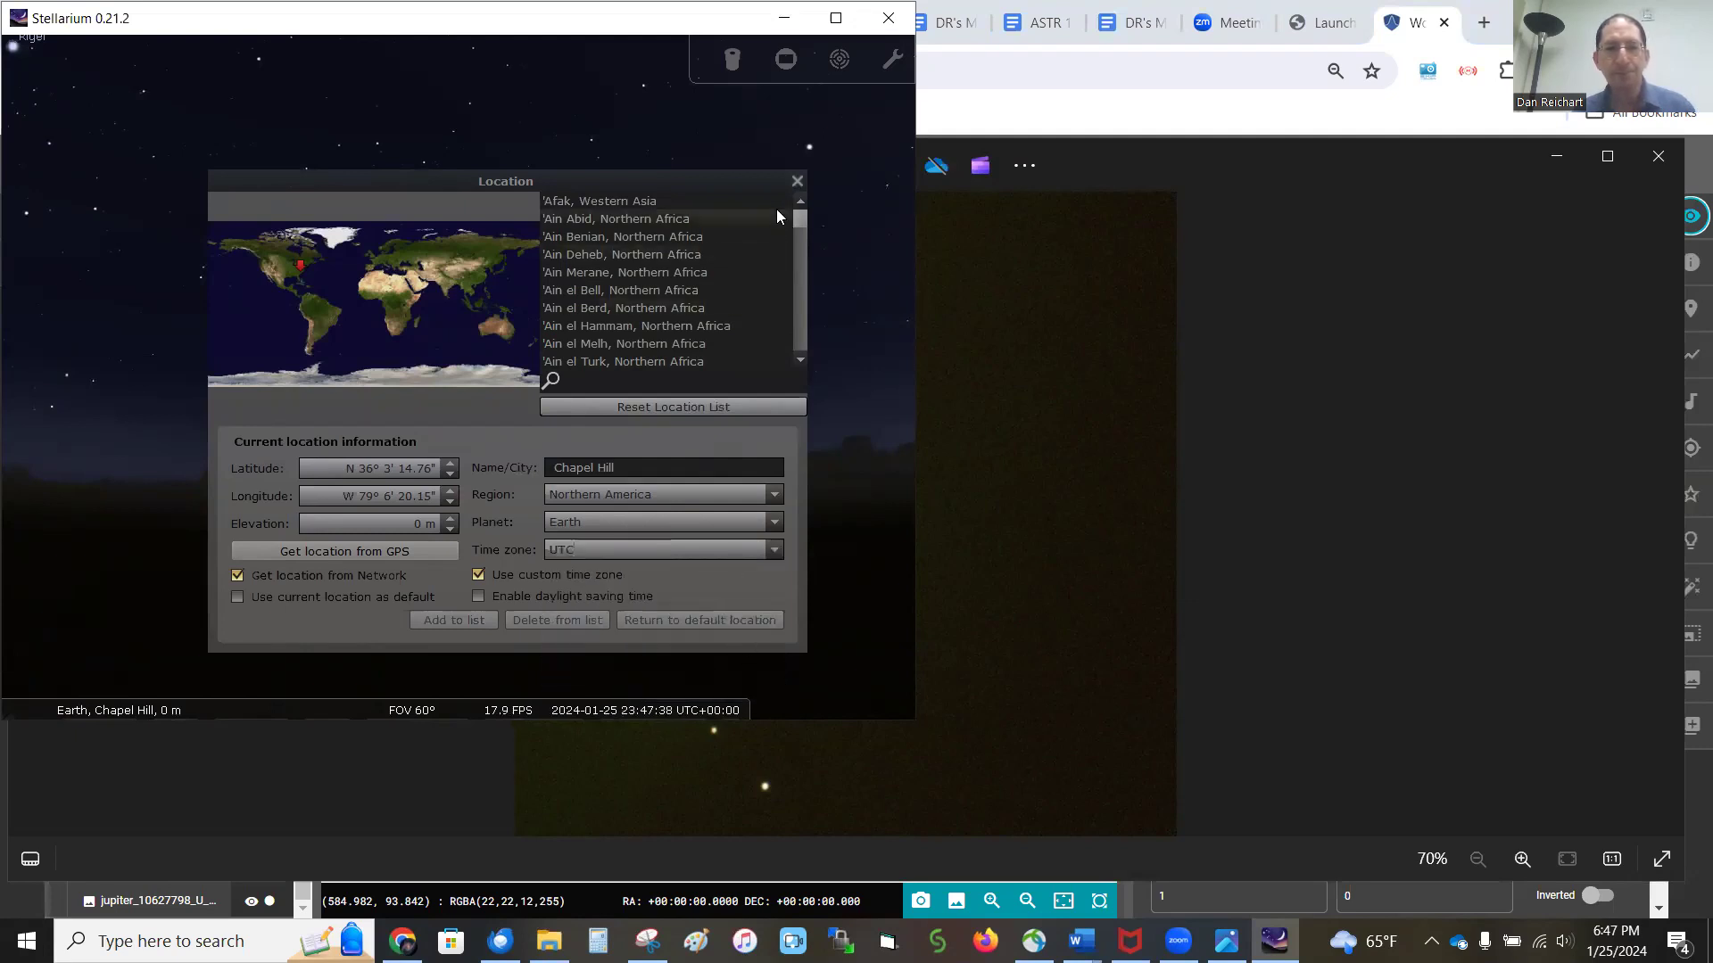
pyautogui.click(796, 181)
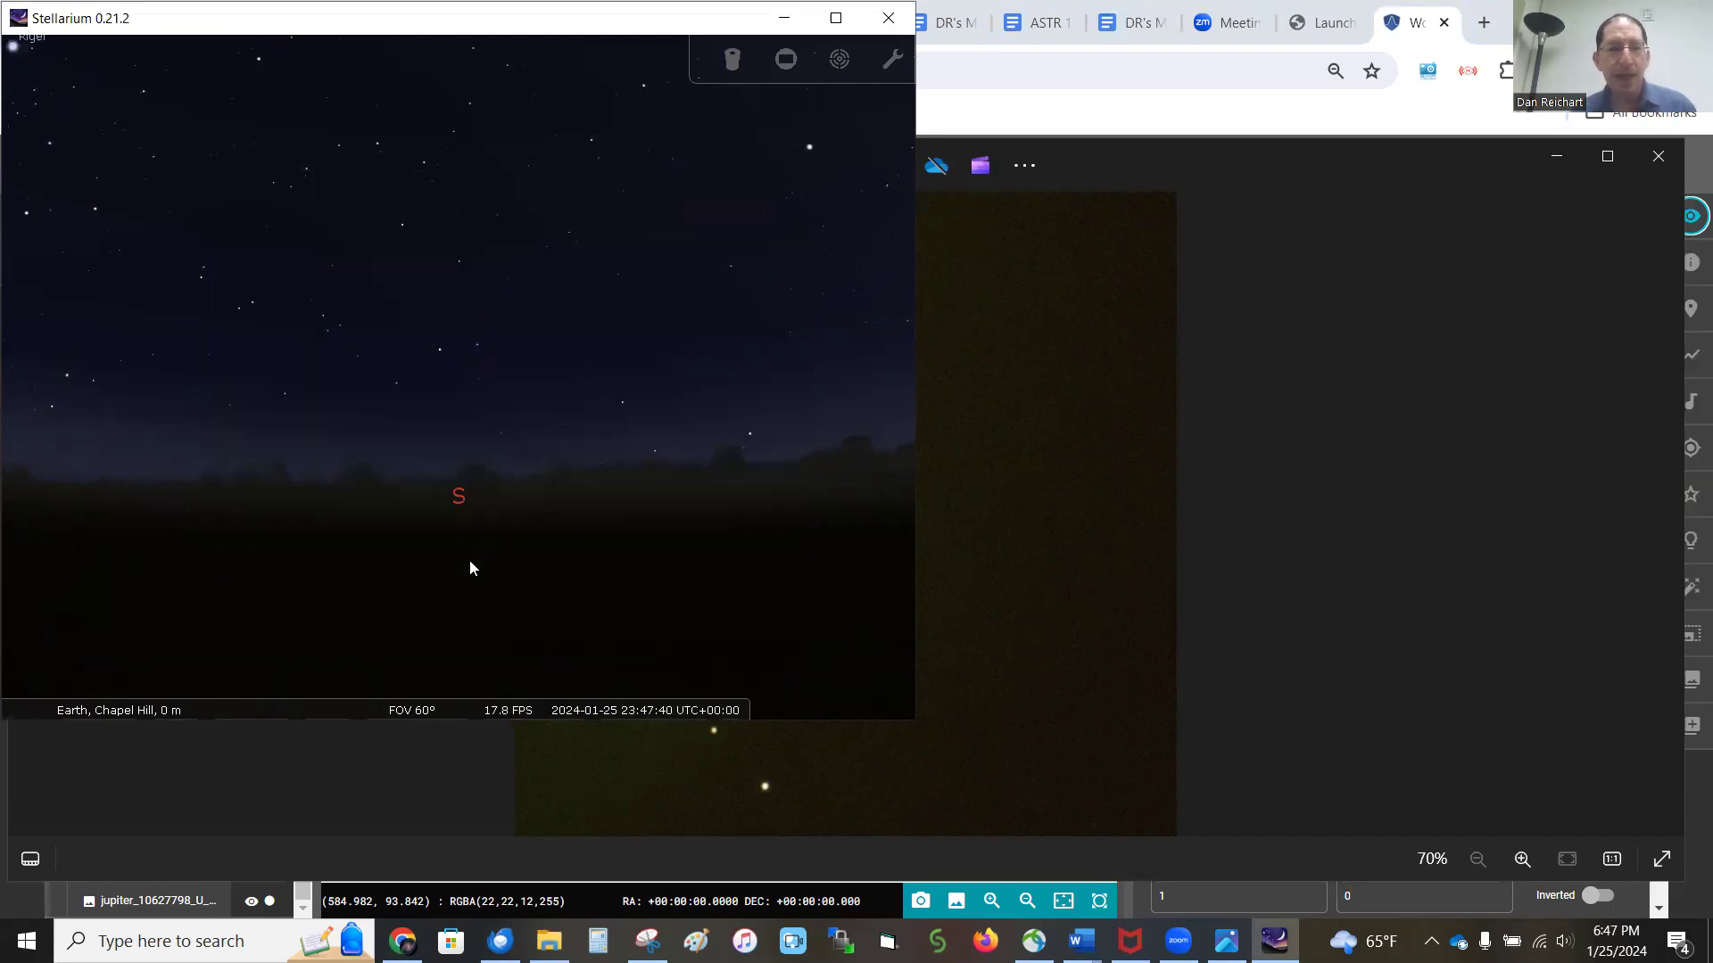
# Step: Turn off the ground and the atmosphere in the sky view
pyautogui.moveTo(258, 728)
pyautogui.click(239, 704)
pyautogui.click(247, 705)
# Step: Find Jupiter, zoom in until its moons are distinguishable, and switch the view to the equatorial mount
pyautogui.moveTo(25, 470)
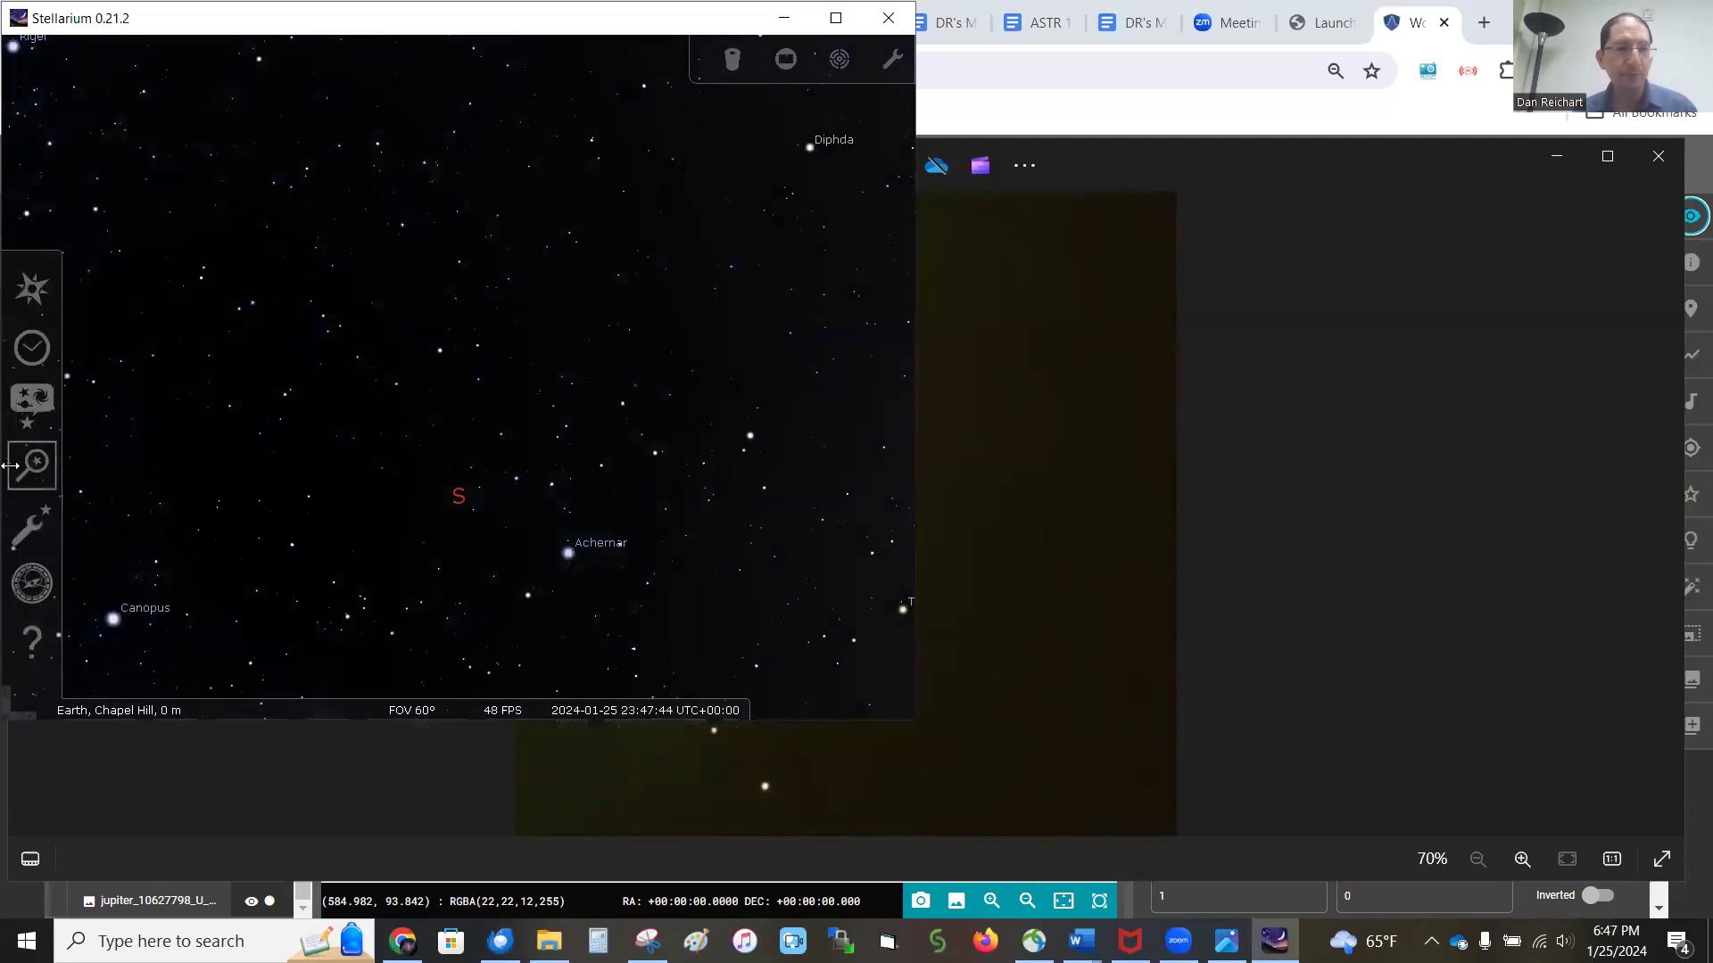
pyautogui.press('F3')
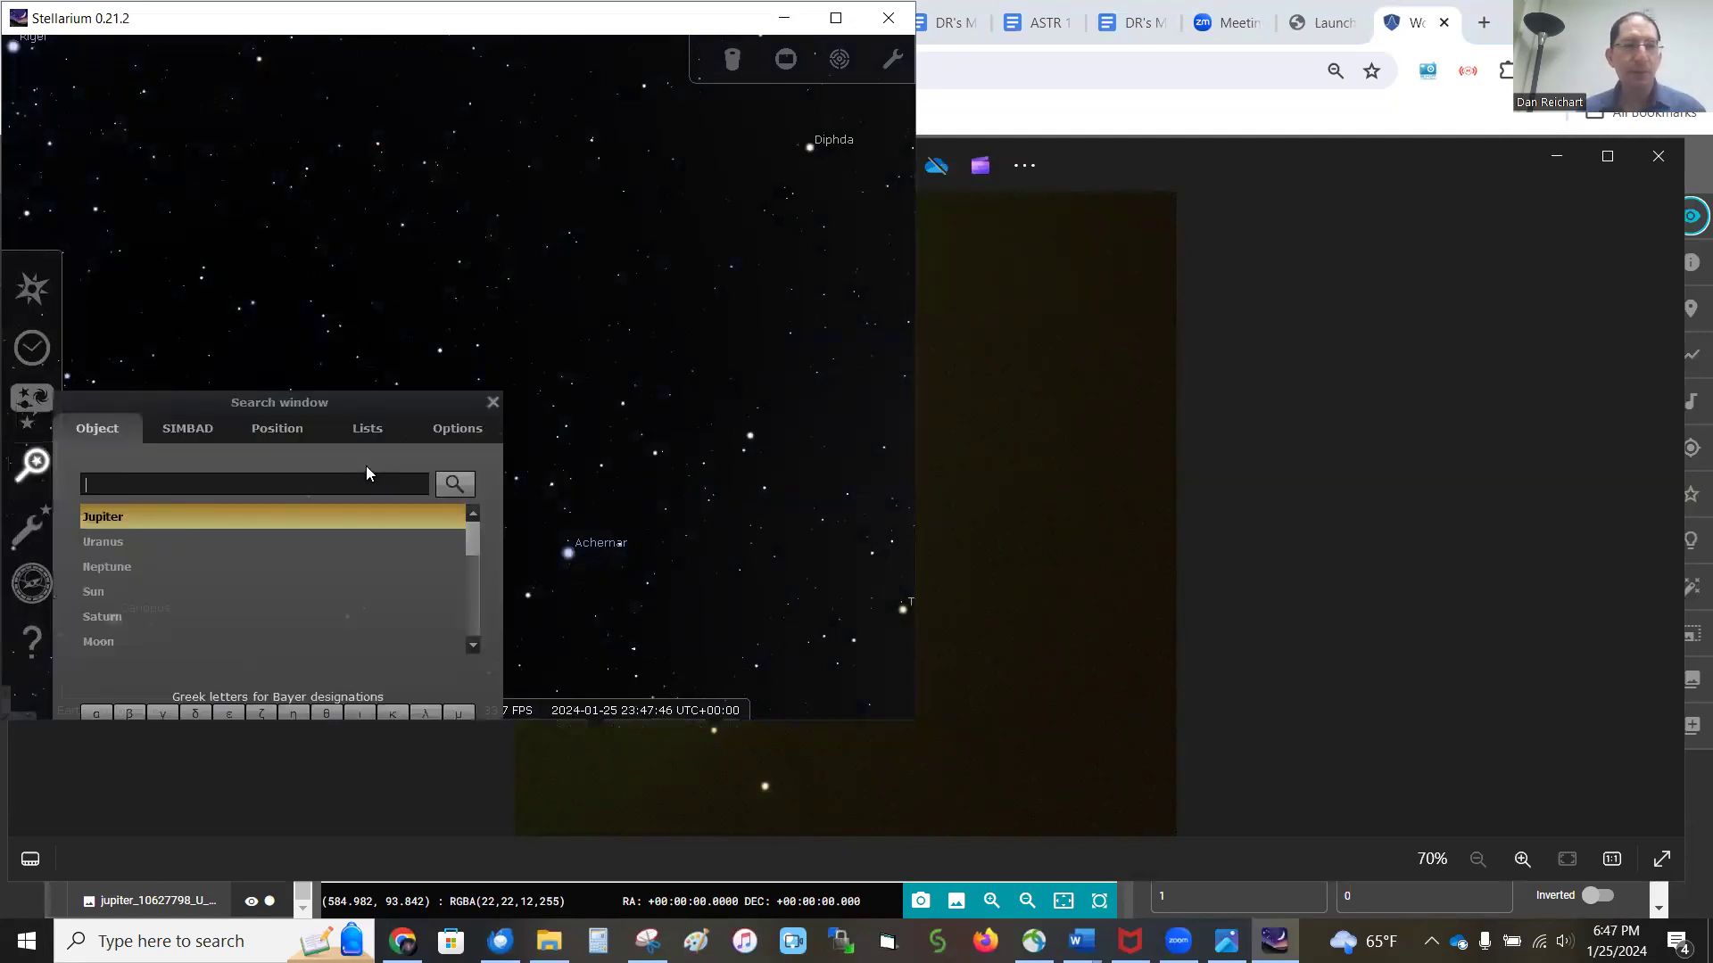
pyautogui.click(355, 519)
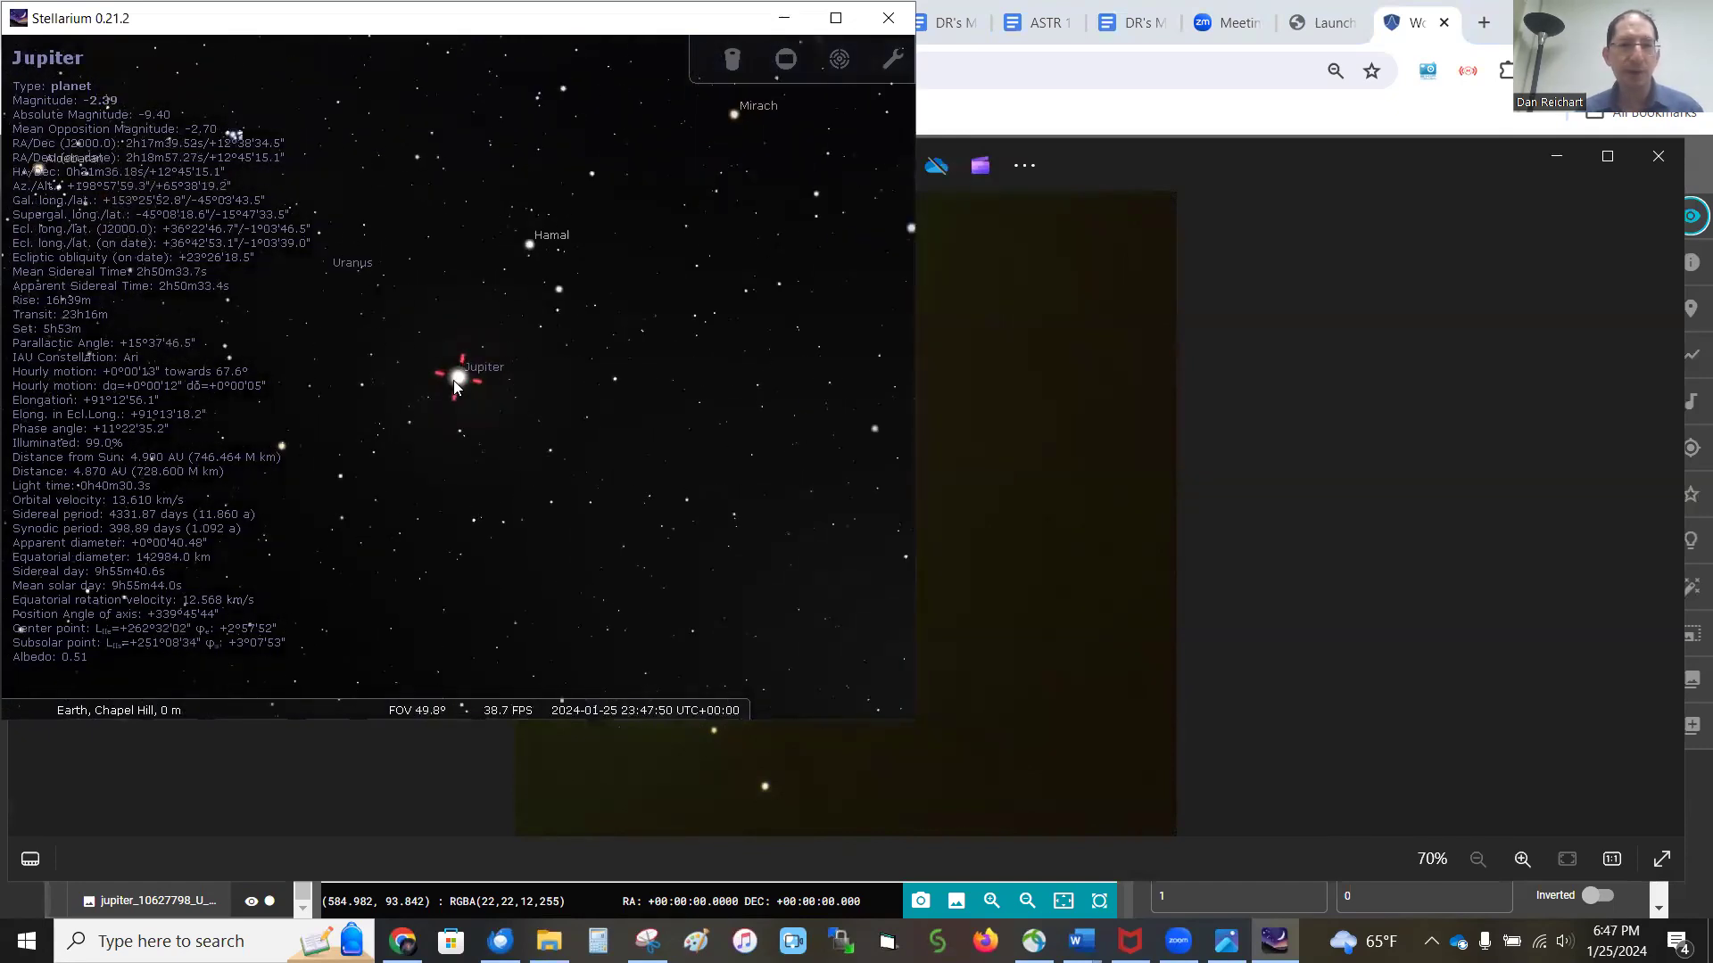
pyautogui.press('/')
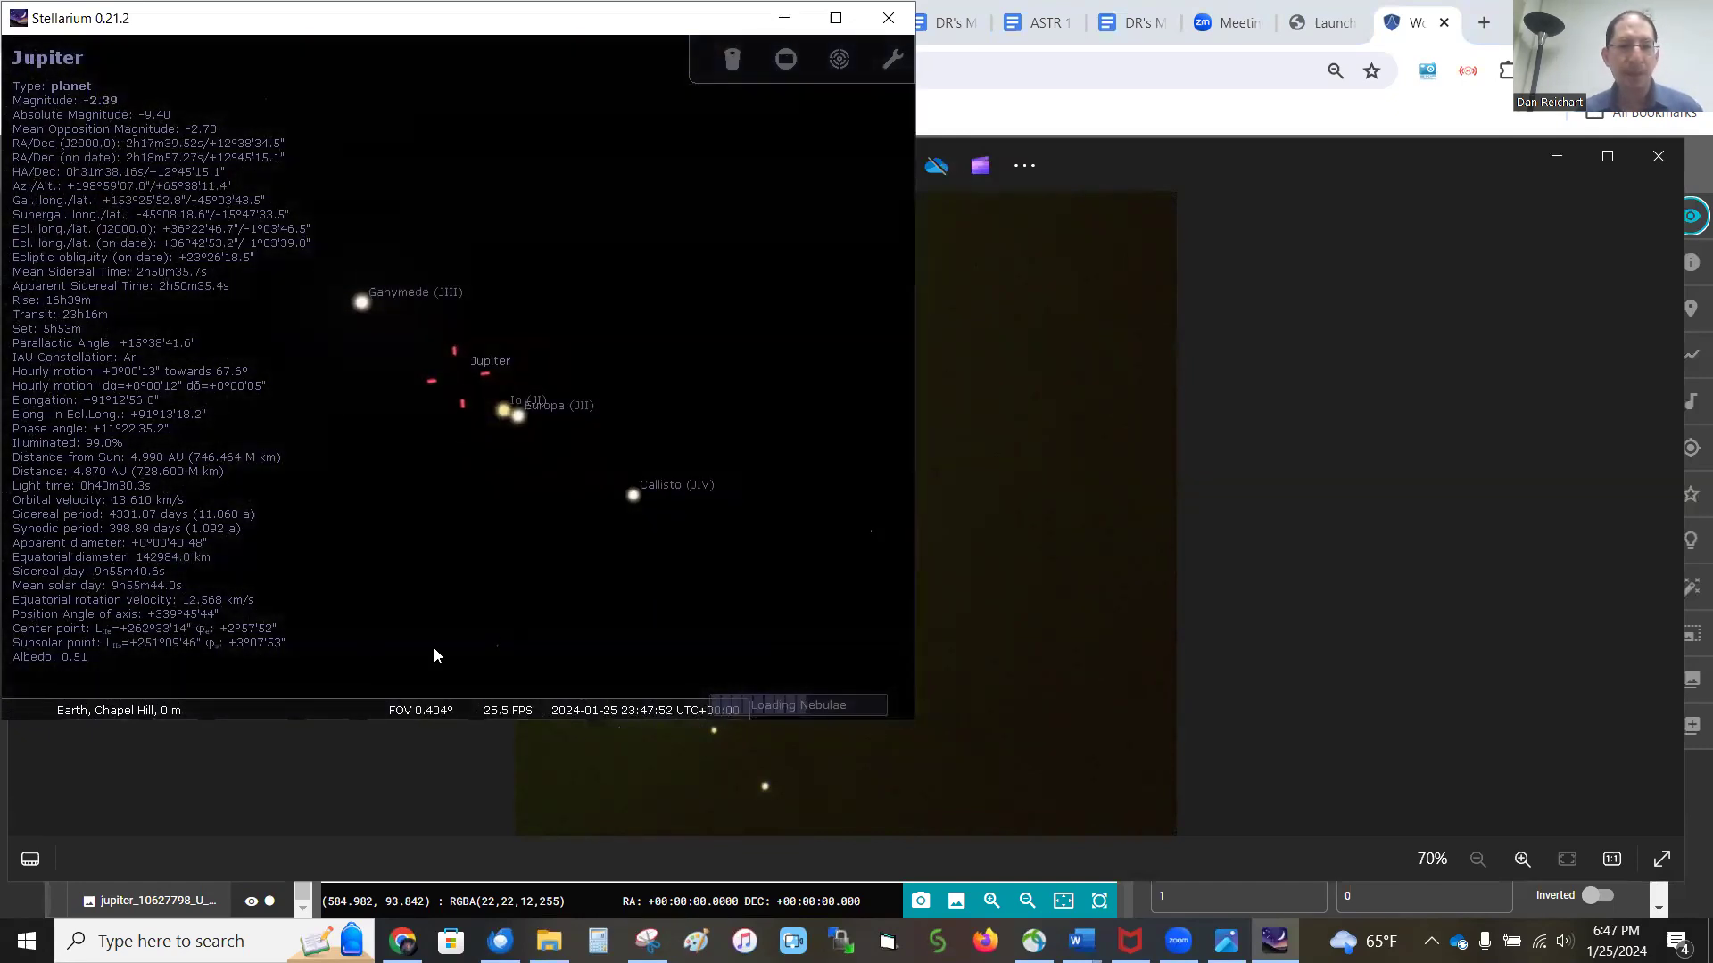
pyautogui.moveTo(428, 719)
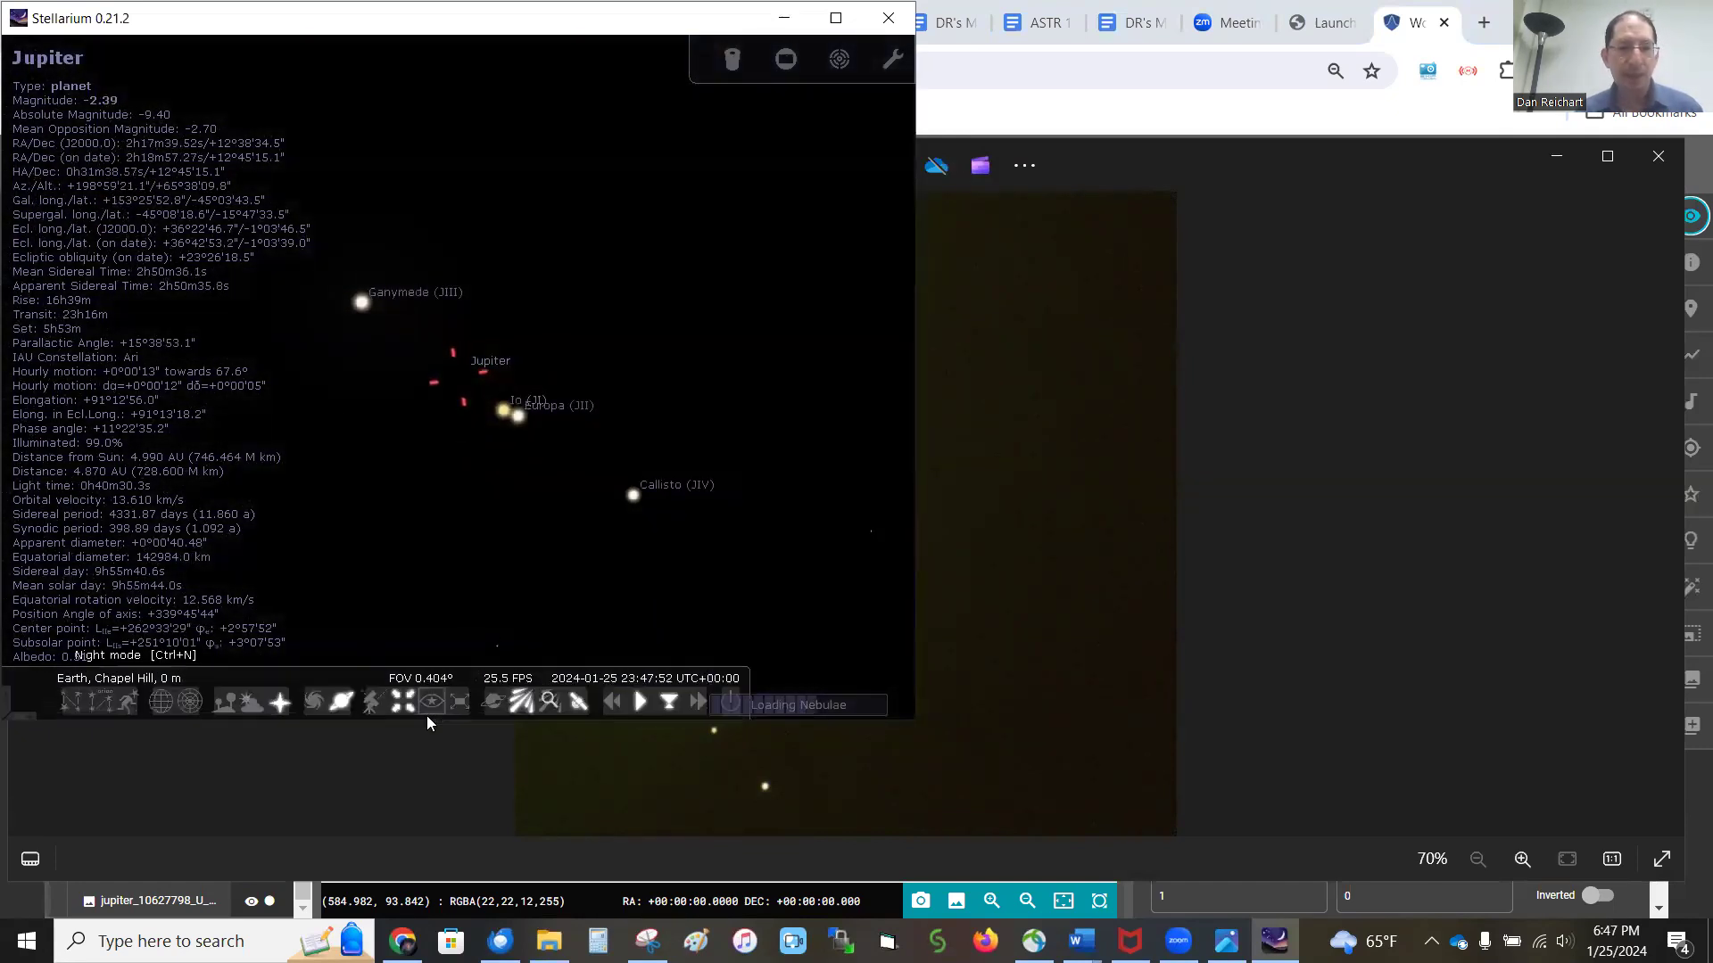
pyautogui.click(375, 703)
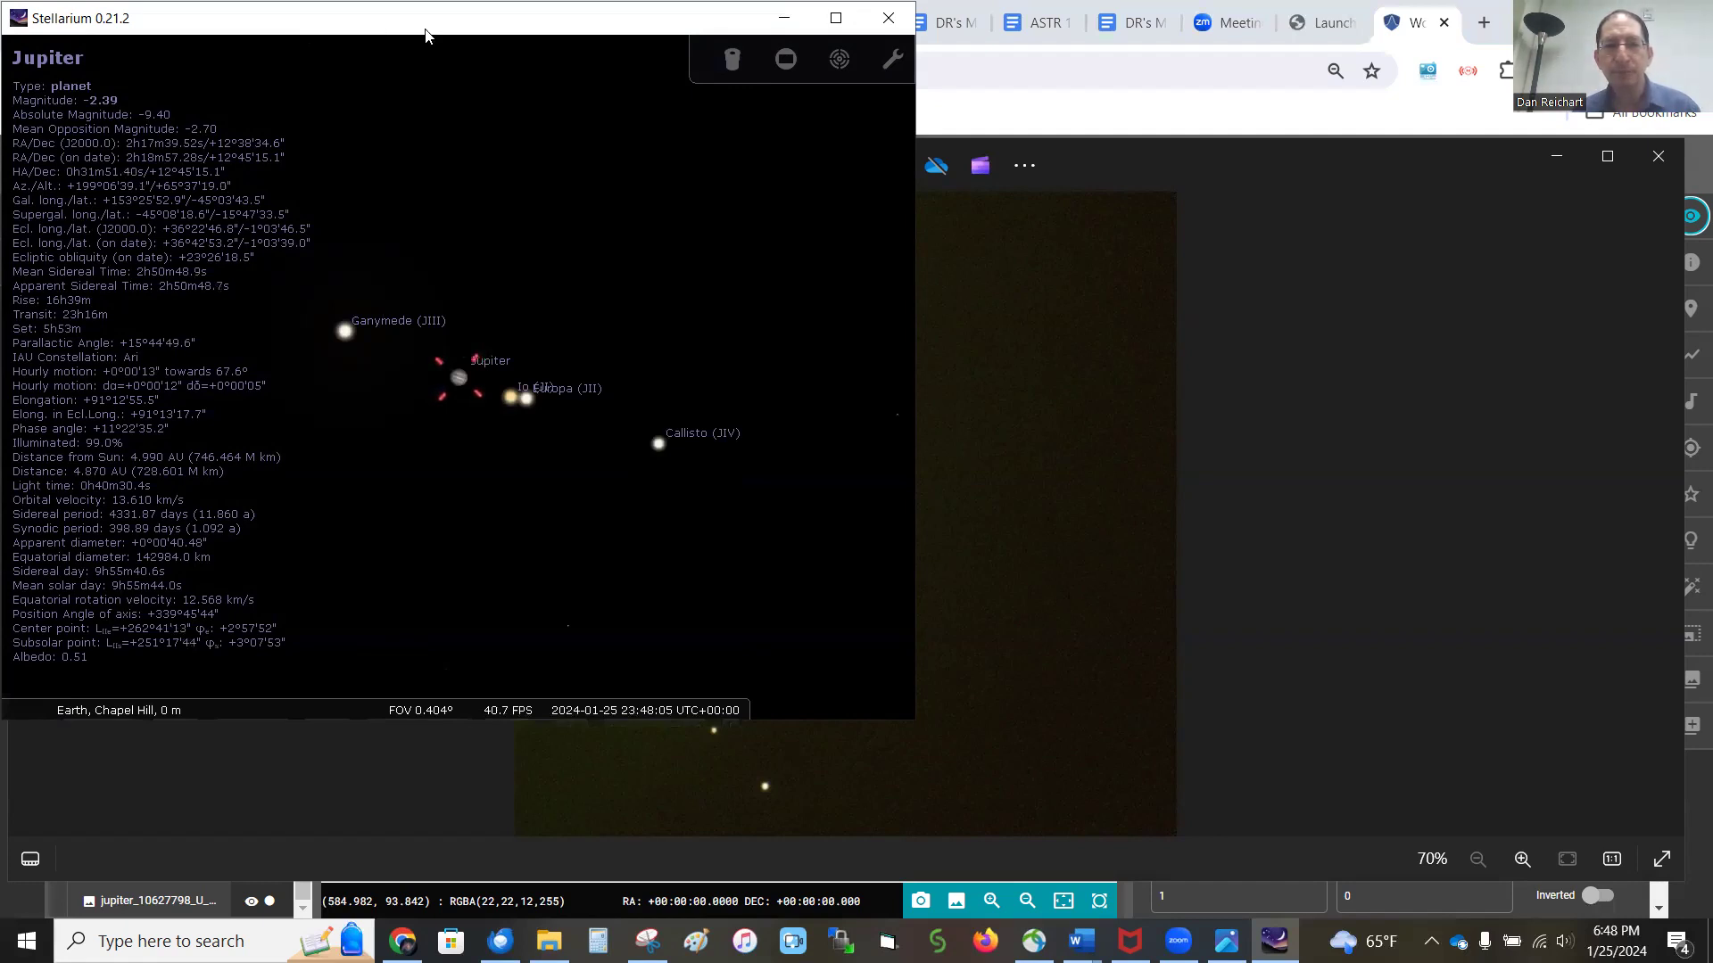
# Step: Move the Stellarium and picture windows aside and show the file info of the composite's Halpha stack layer in Afterglow
pyautogui.moveTo(426, 29); pyautogui.dragTo(1712, 107)
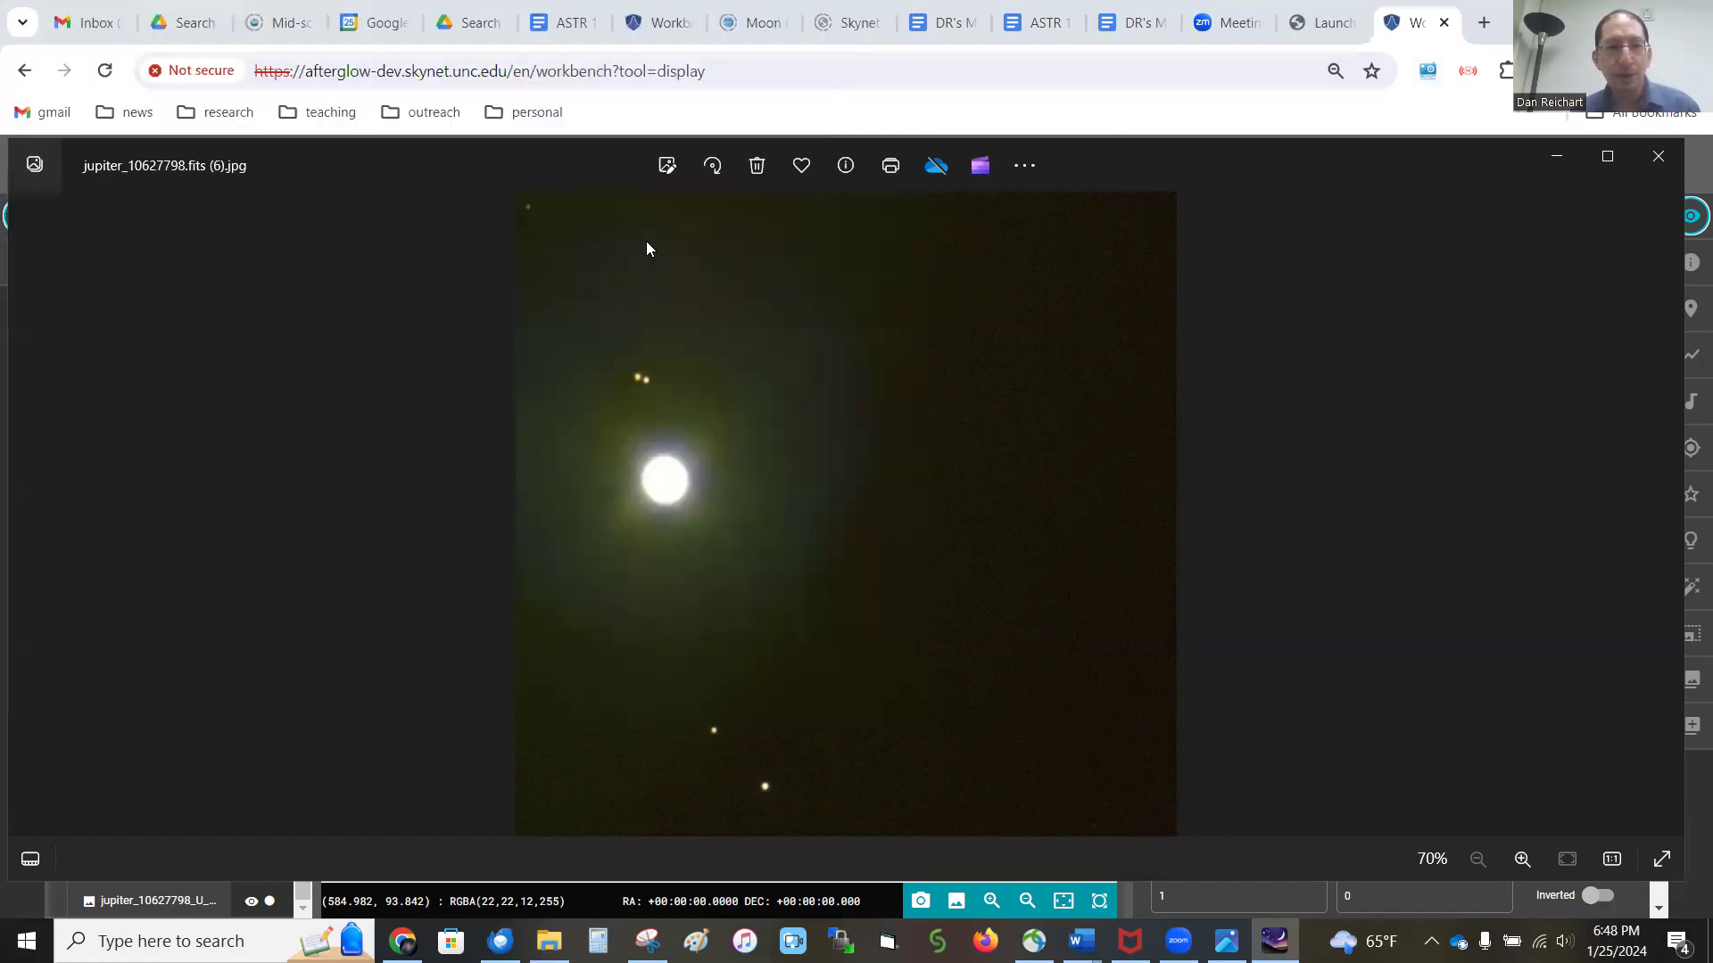
pyautogui.click(1248, 166)
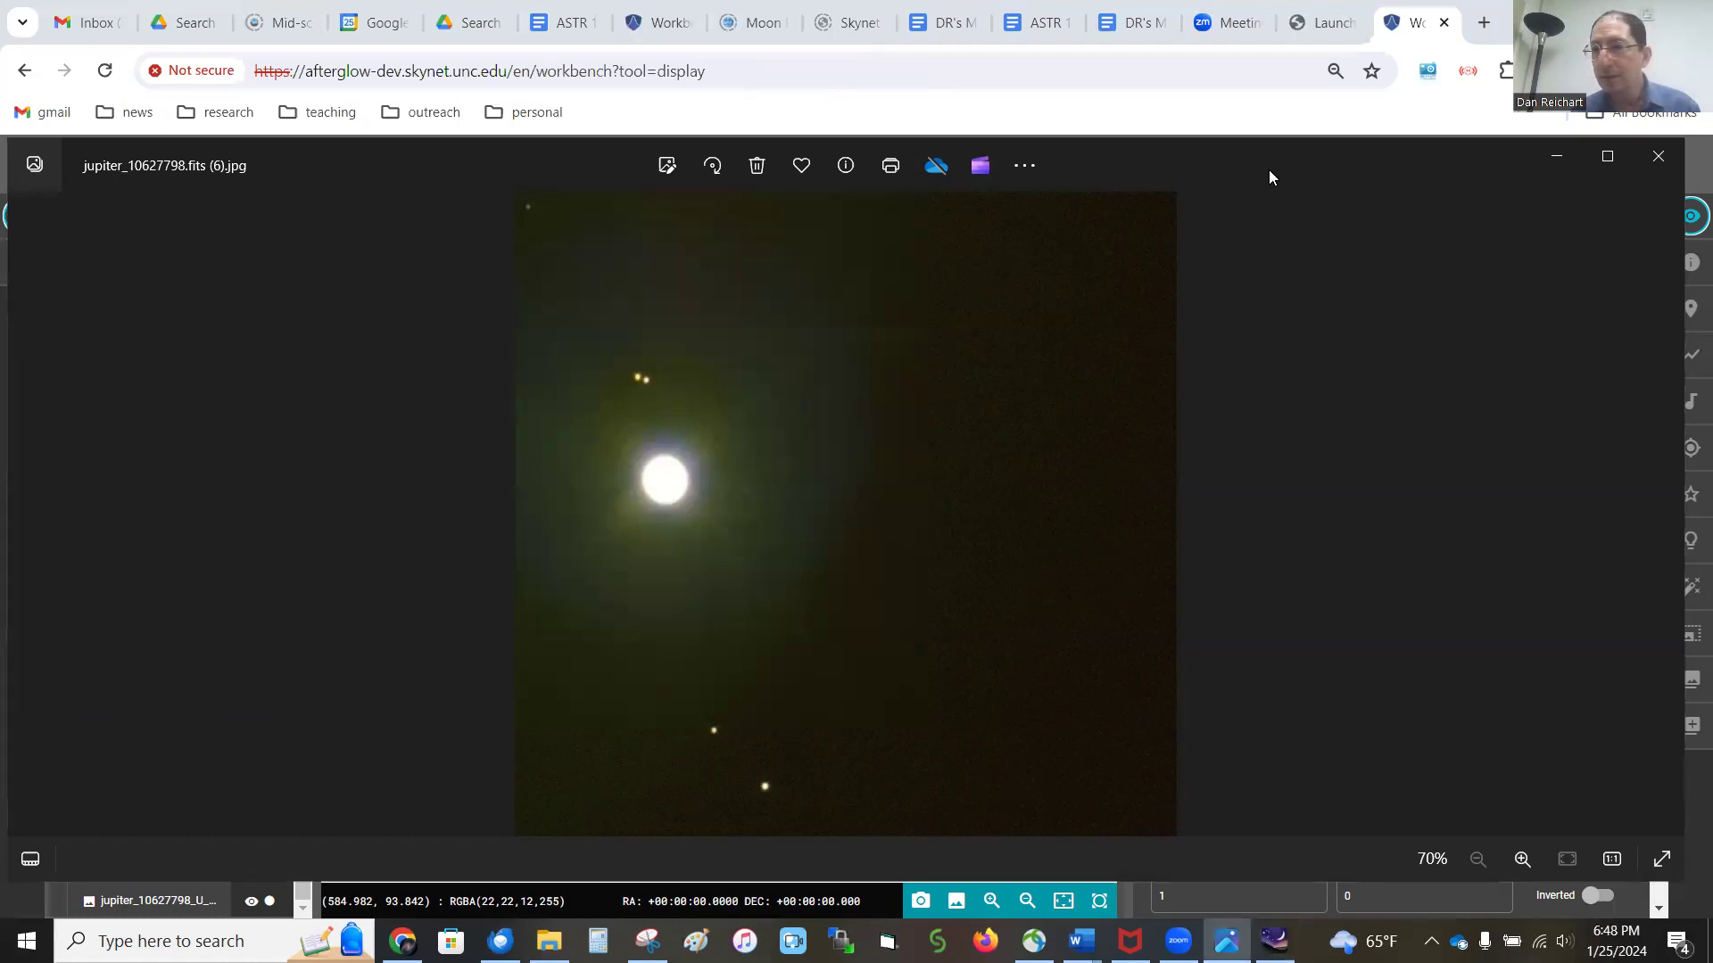
pyautogui.moveTo(1268, 169); pyautogui.dragTo(1711, 170)
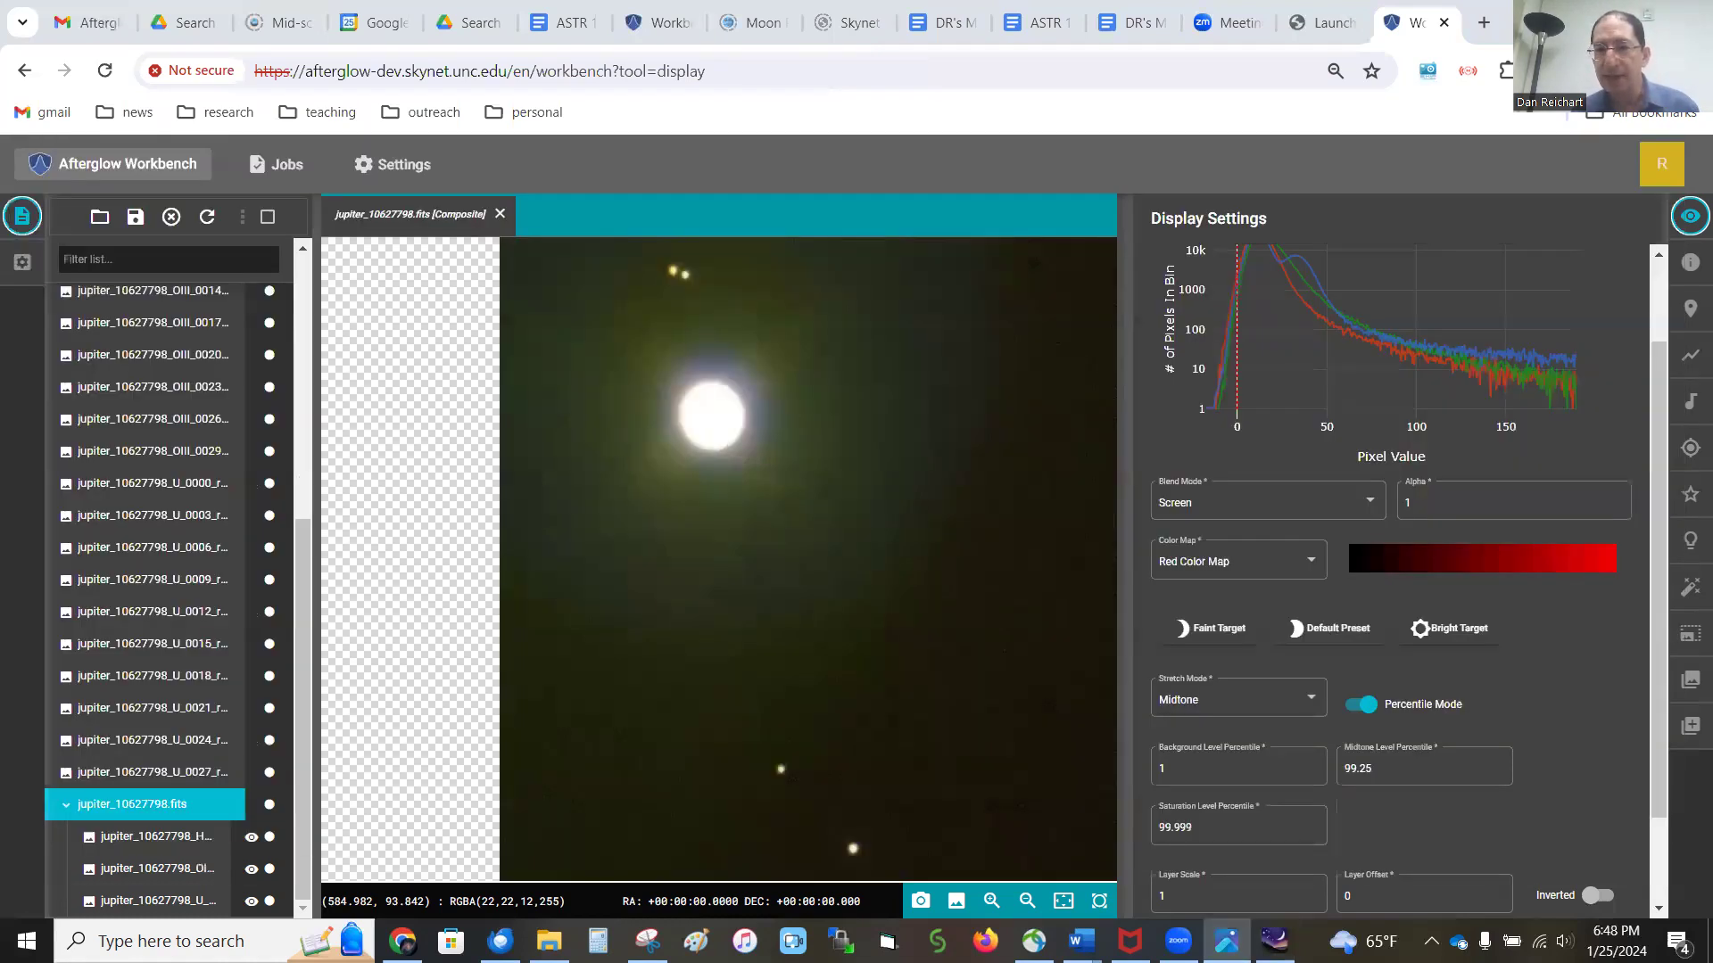
pyautogui.click(156, 836)
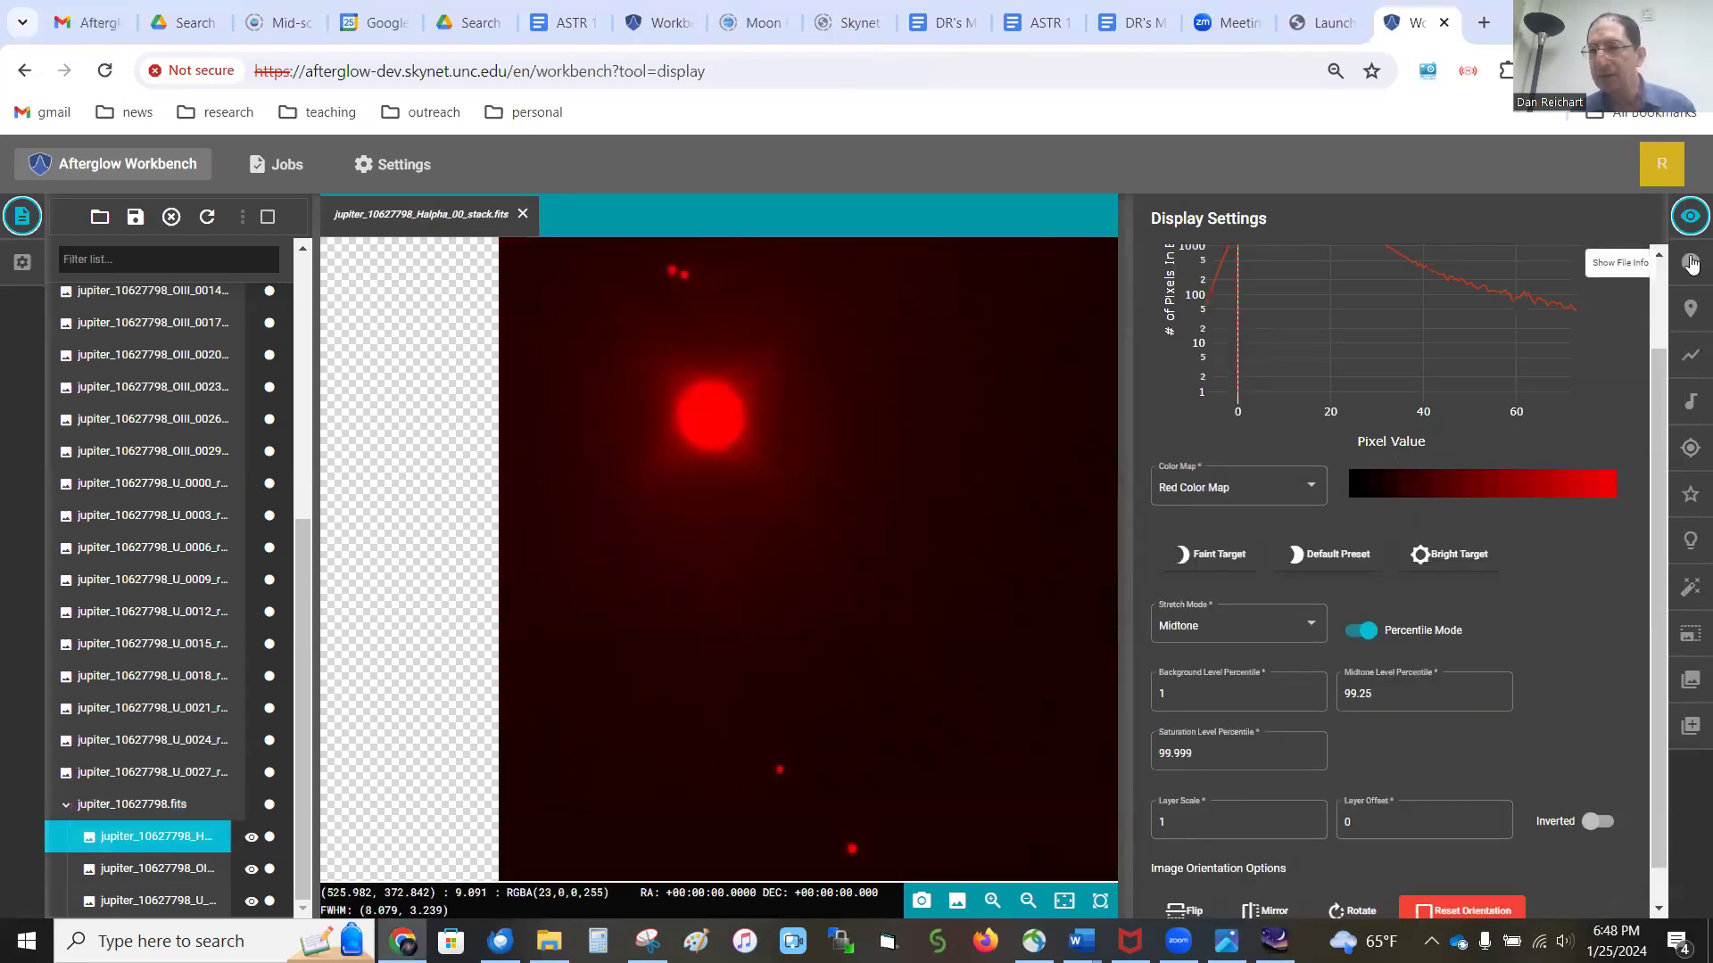
pyautogui.click(1690, 263)
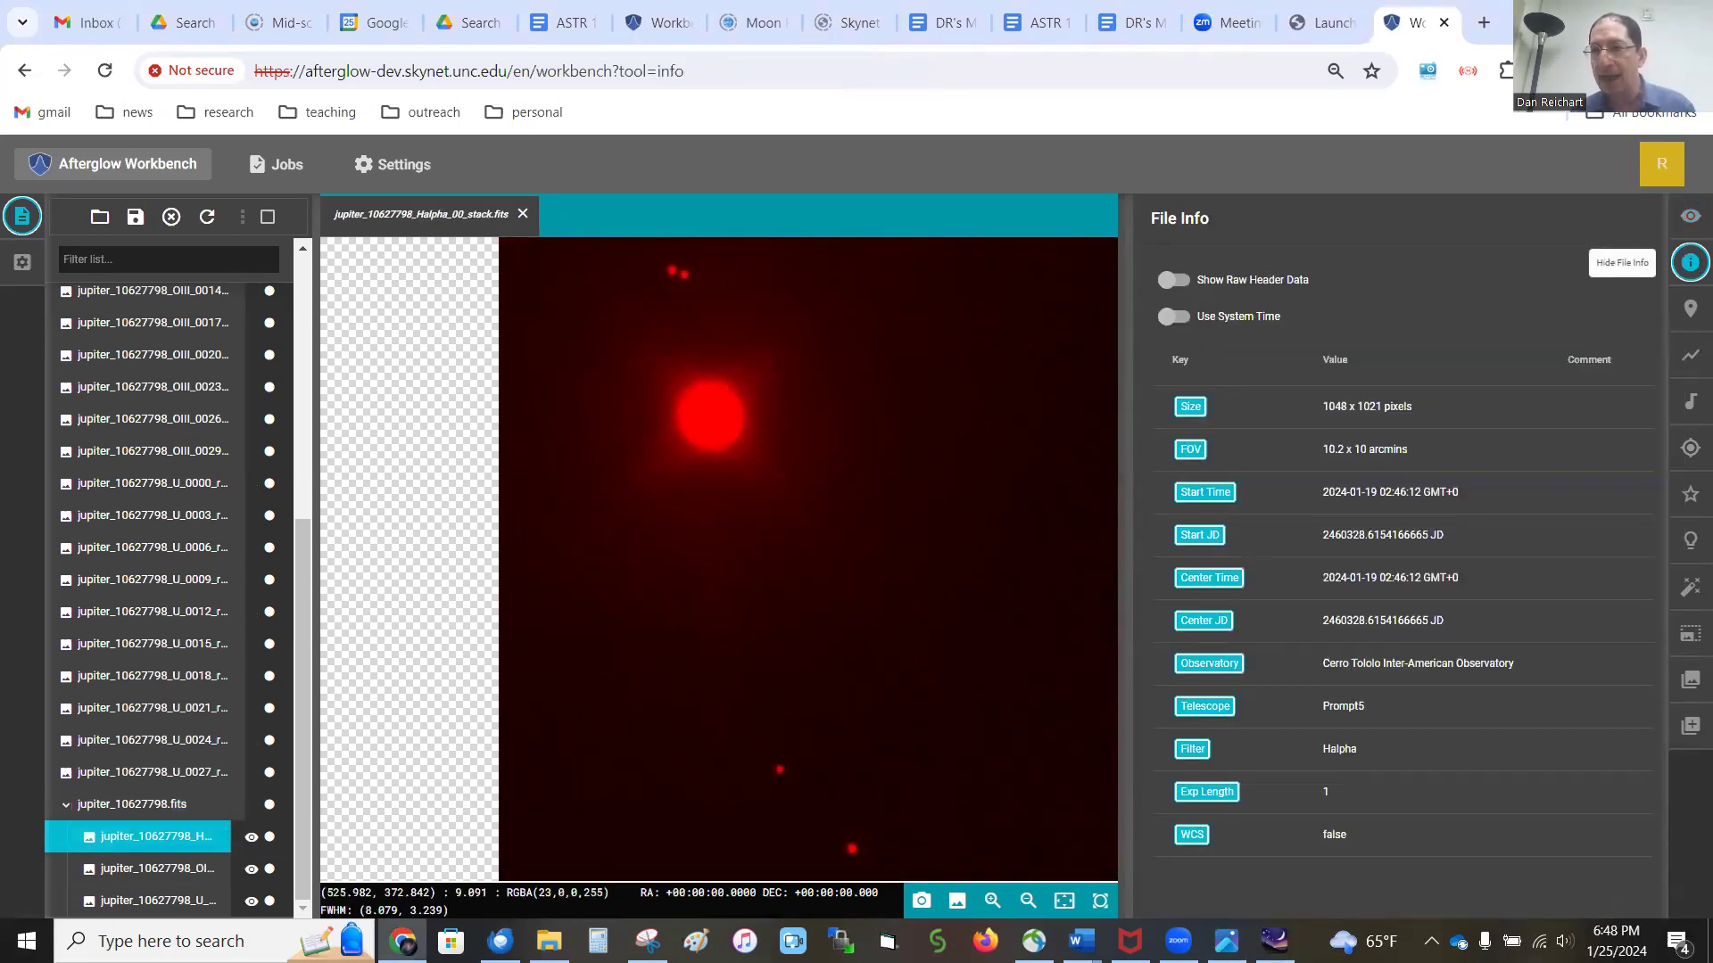
# Step: Return to Stellarium, set the date to 2024-1-19 and the time to 2:46, and frame Jupiter with its moons
pyautogui.hotkey('alt', 'Tab')
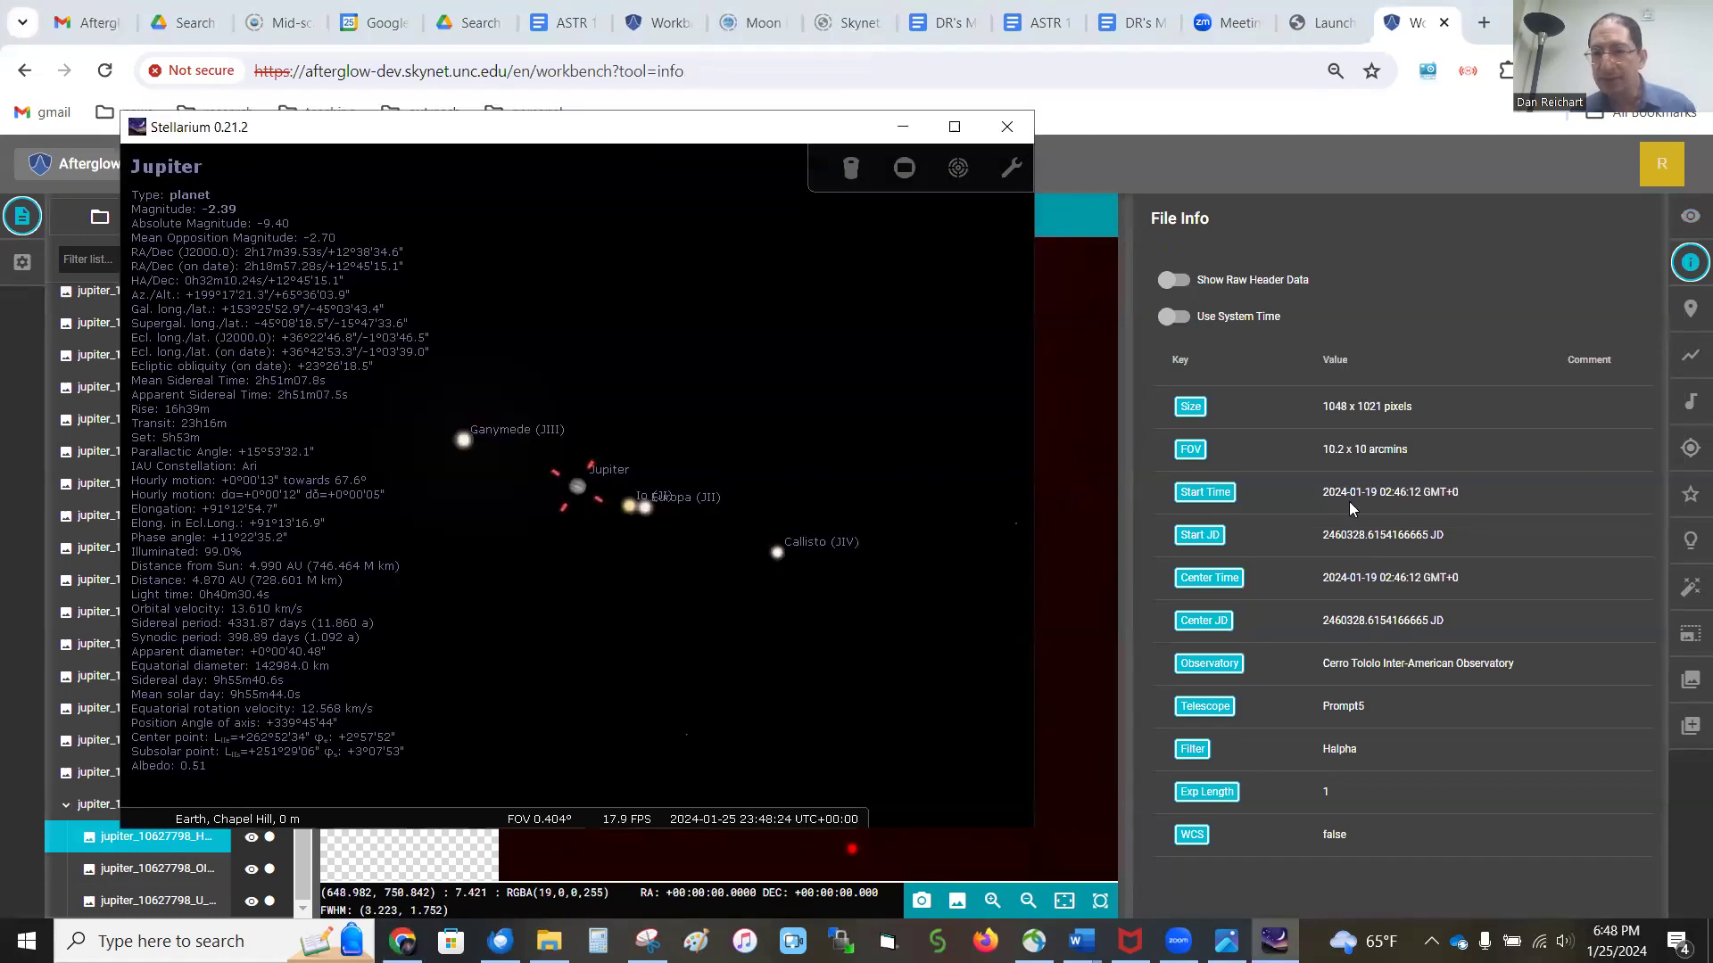
pyautogui.click(154, 455)
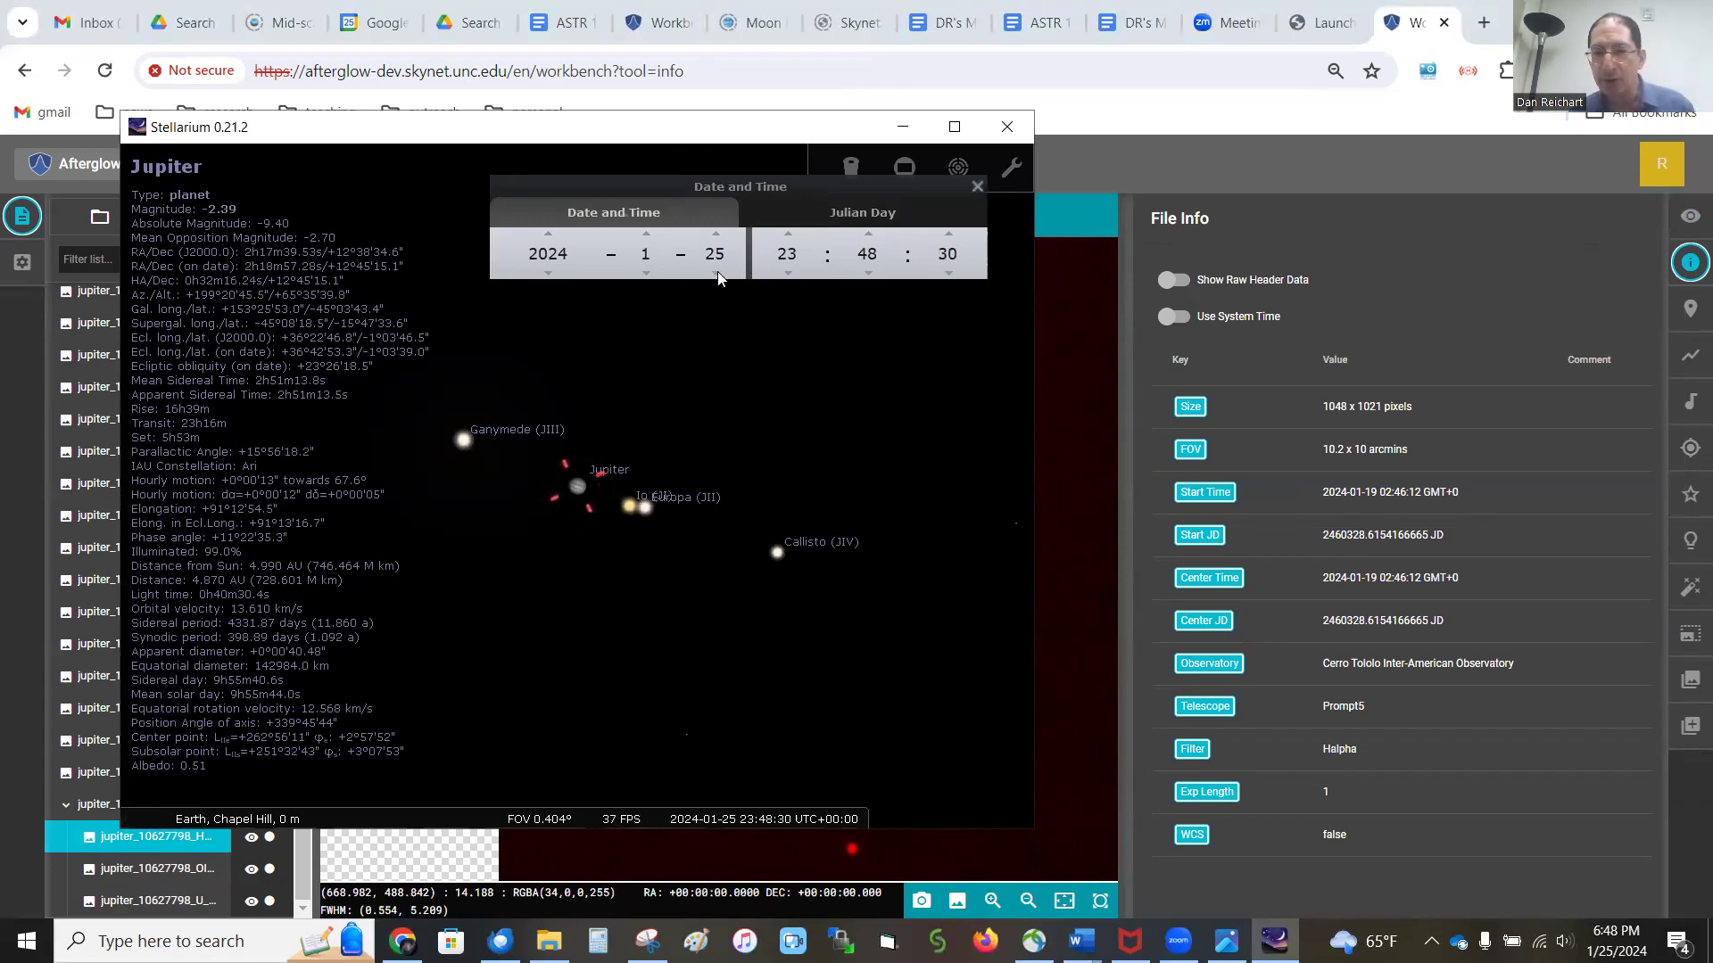
pyautogui.scroll(-6, 718, 279)
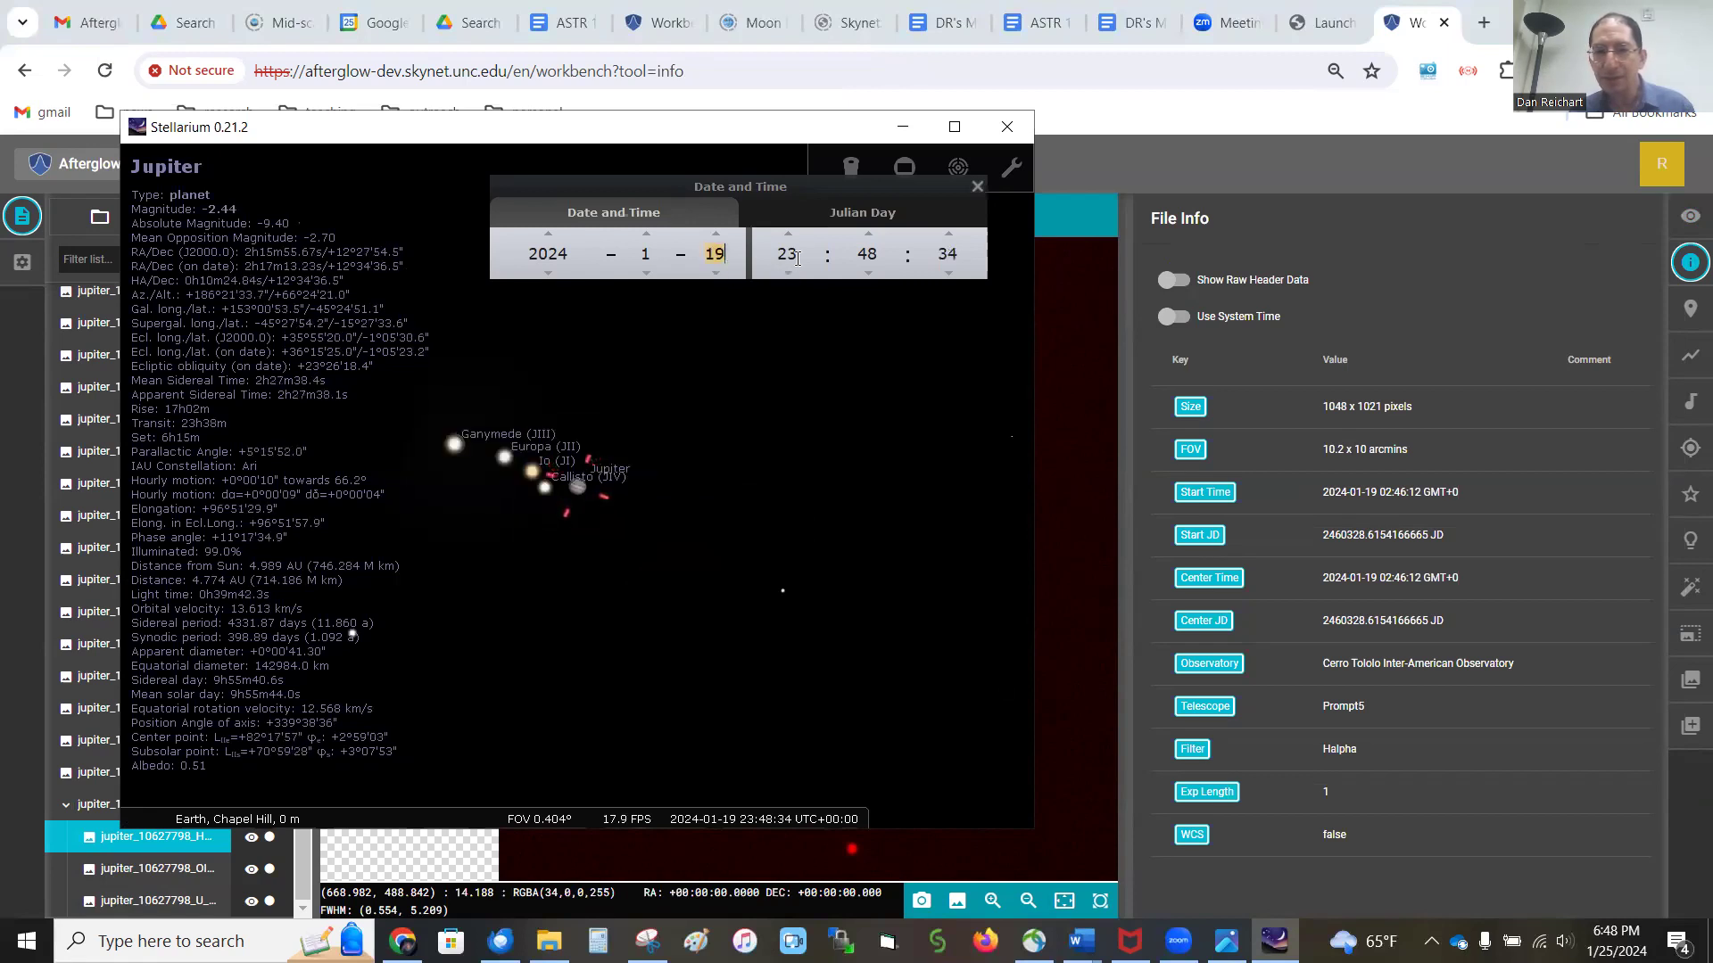
pyautogui.click(799, 256)
pyautogui.press('BackSpace')
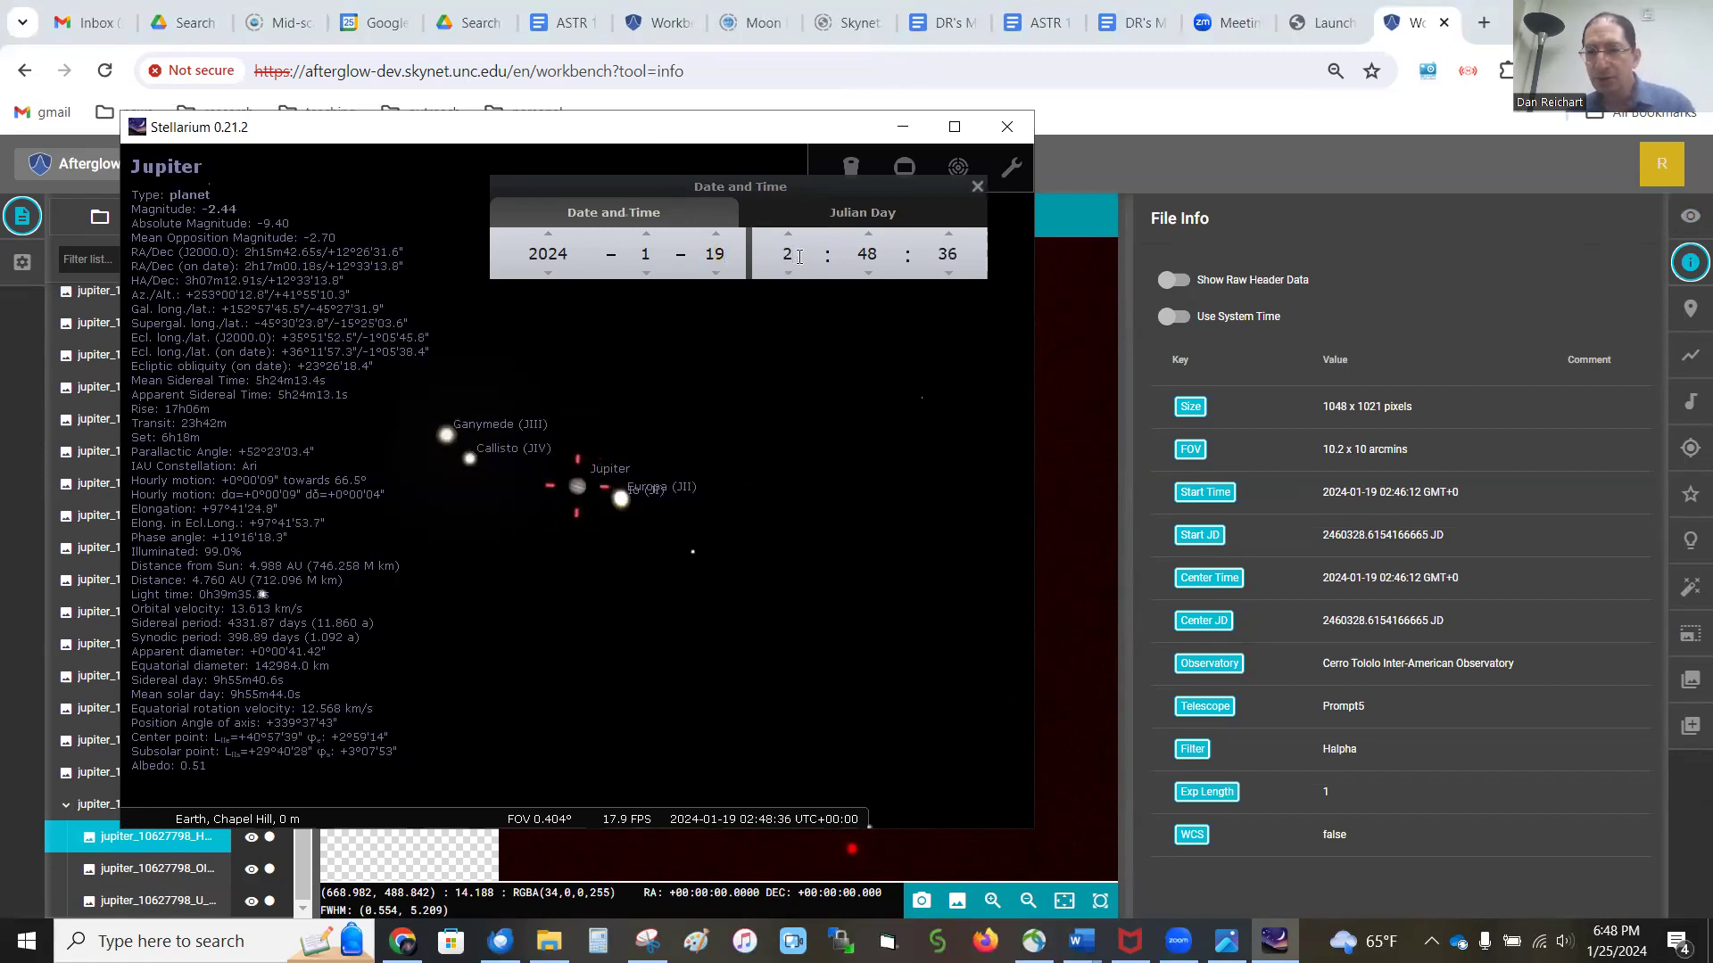
pyautogui.scroll(-2, 878, 256)
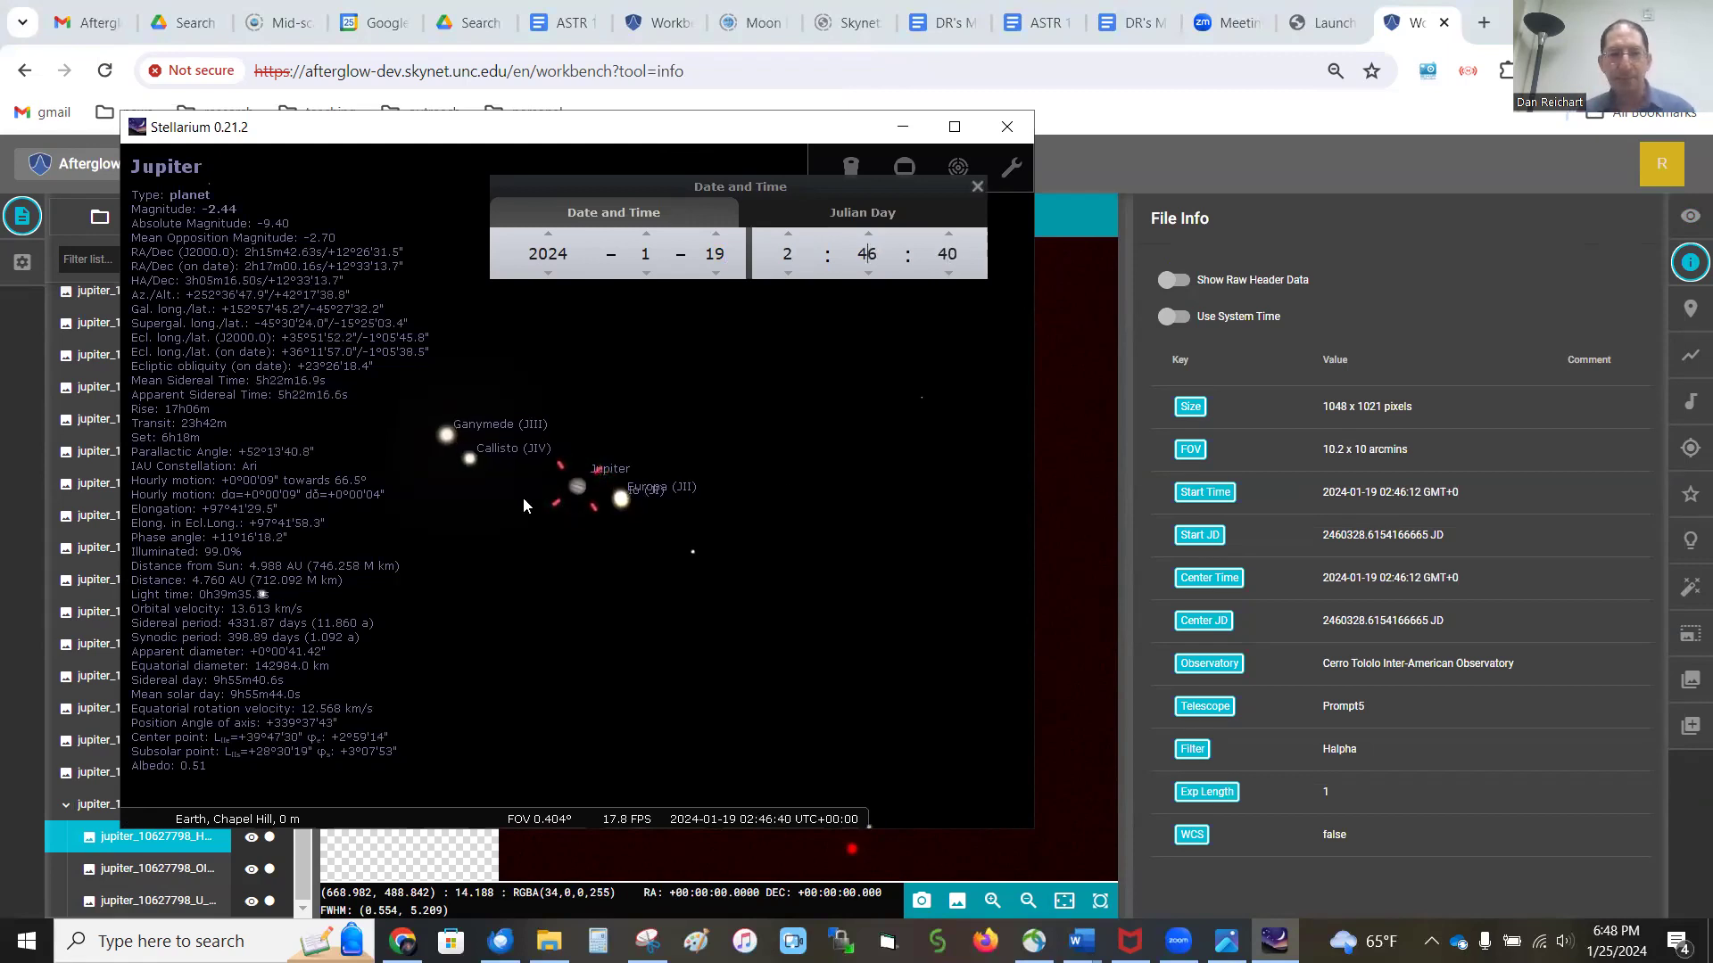
pyautogui.scroll(4, 517, 473)
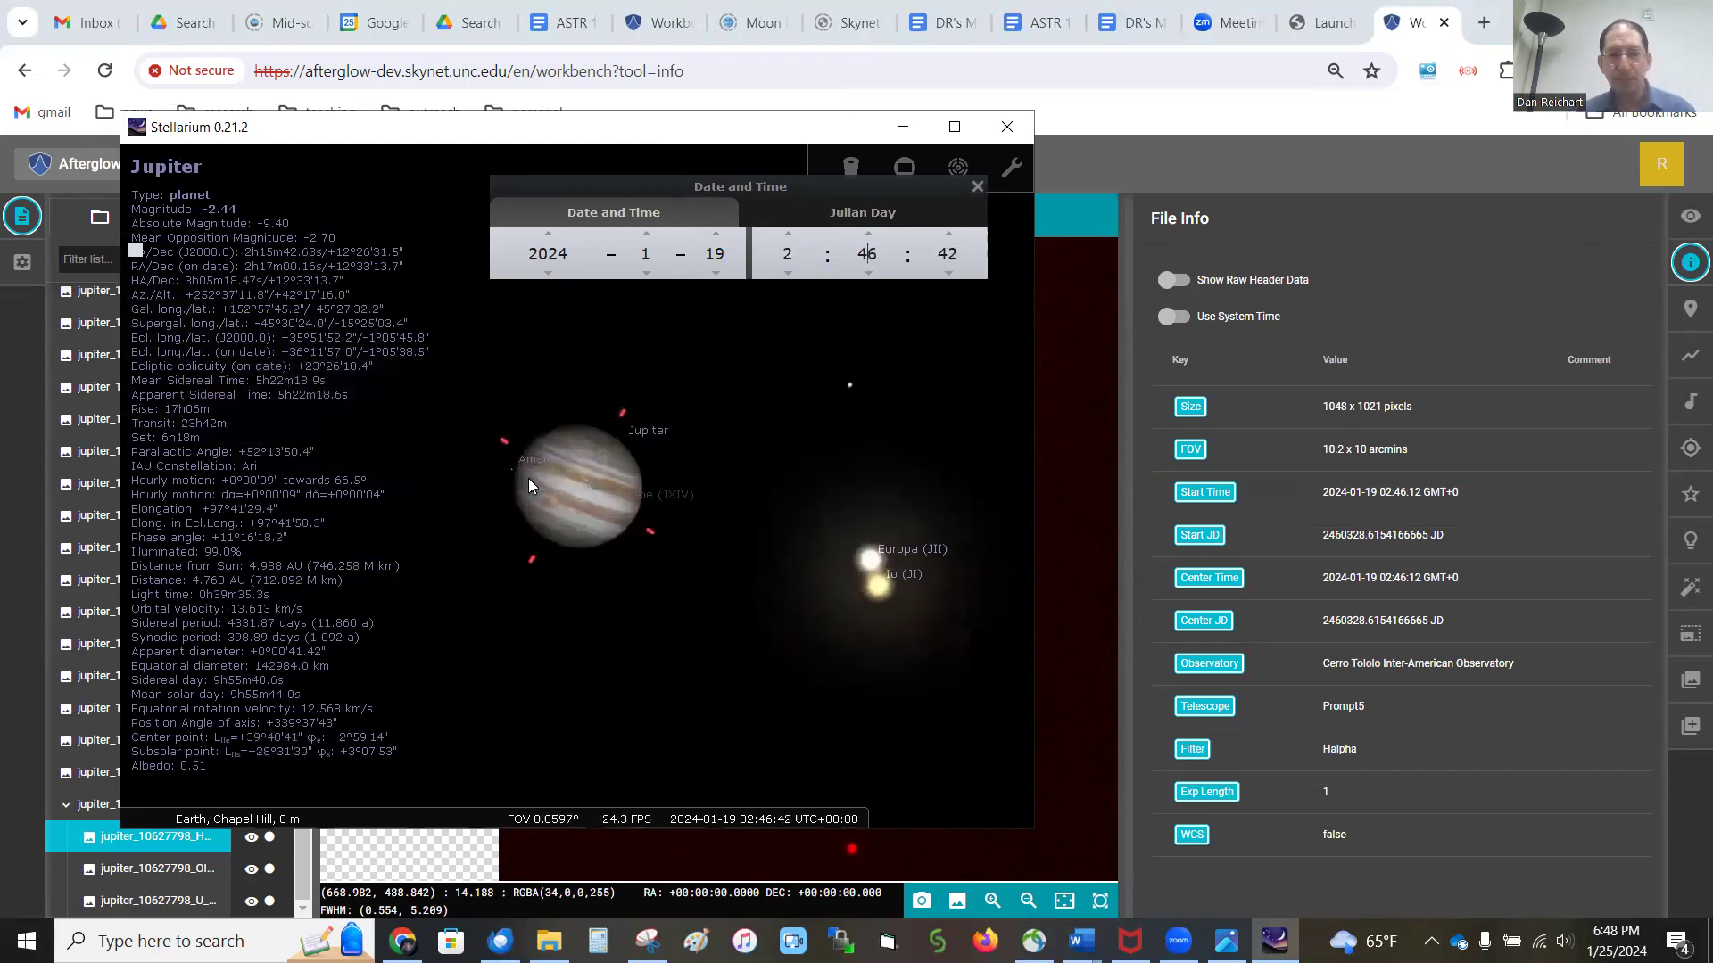
pyautogui.scroll(-1, 796, 564)
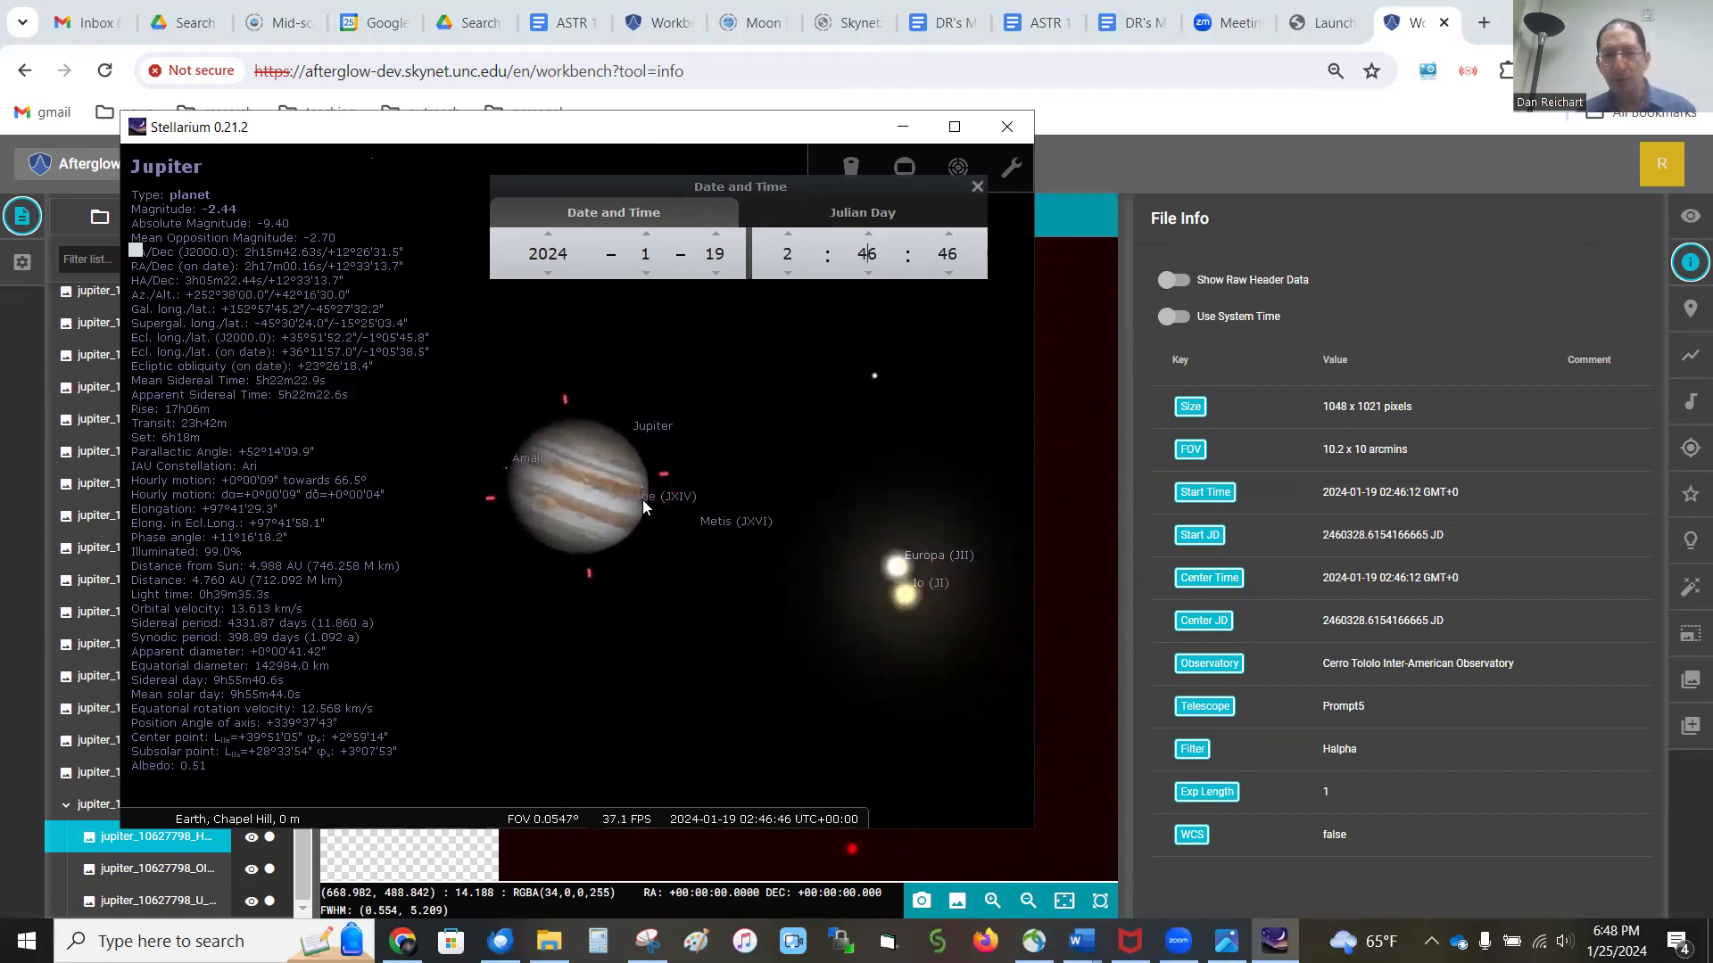
pyautogui.moveTo(545, 486); pyautogui.dragTo(784, 529)
pyautogui.scroll(-3, 784, 526)
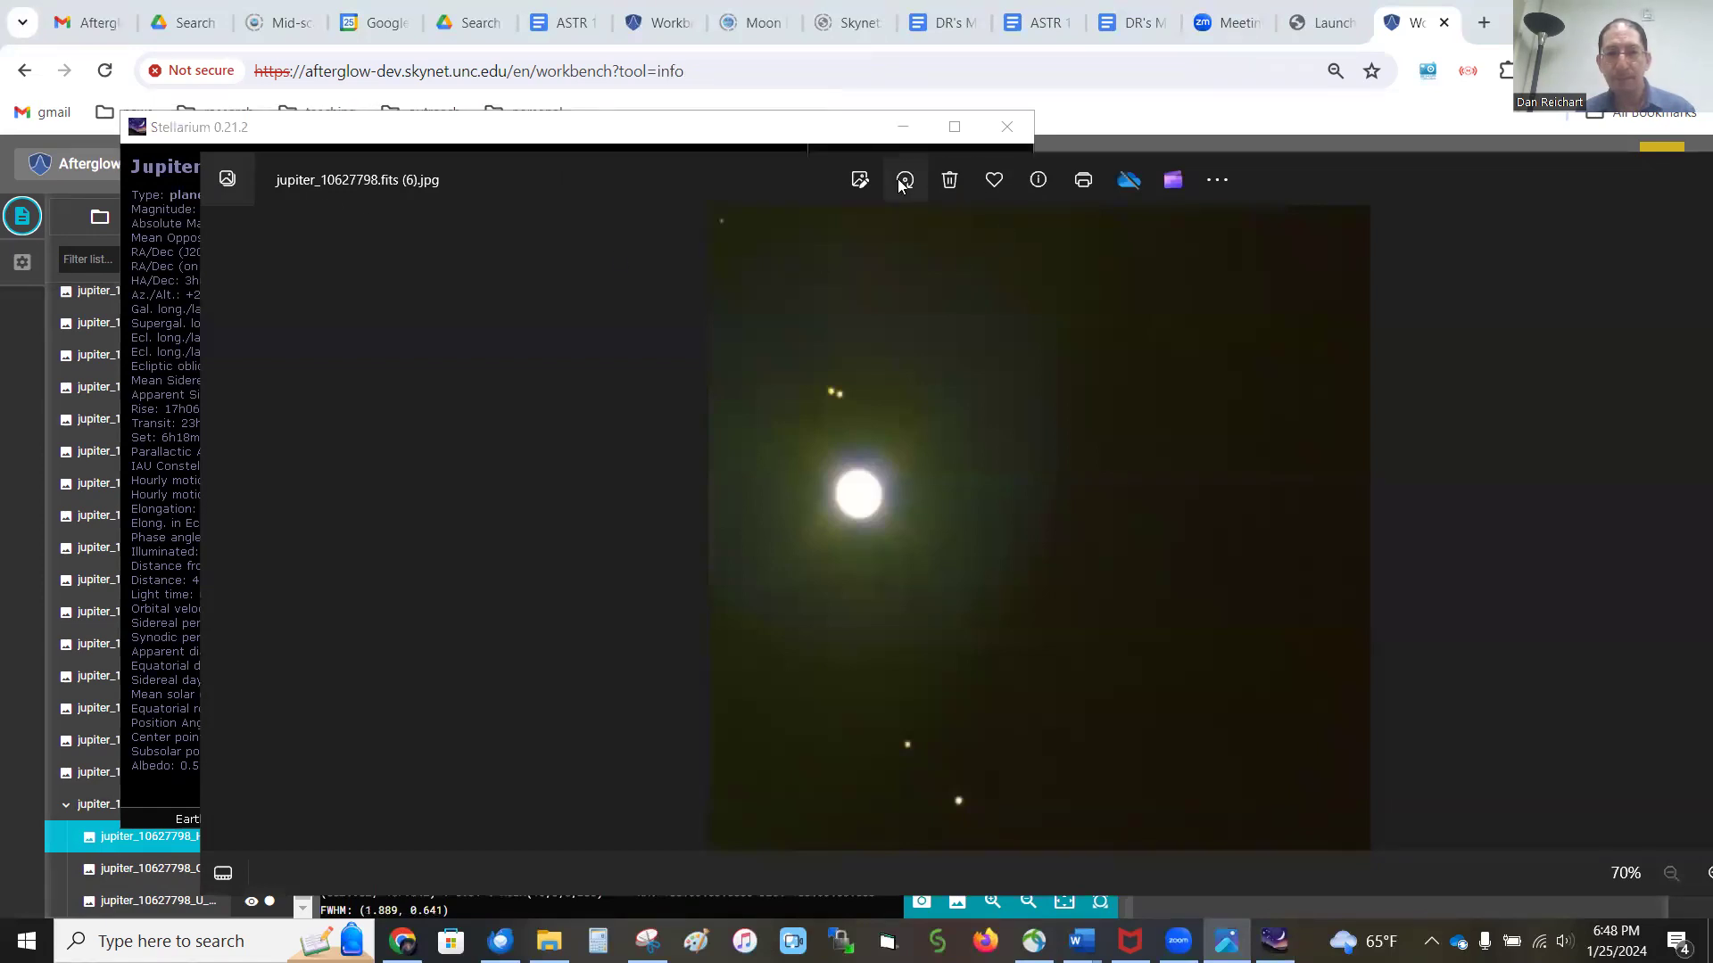
# Step: Rotate the exported Jupiter JPG 90 degrees clockwise overall and flip it vertically in the photo editor
pyautogui.click(904, 179)
pyautogui.click(904, 179)
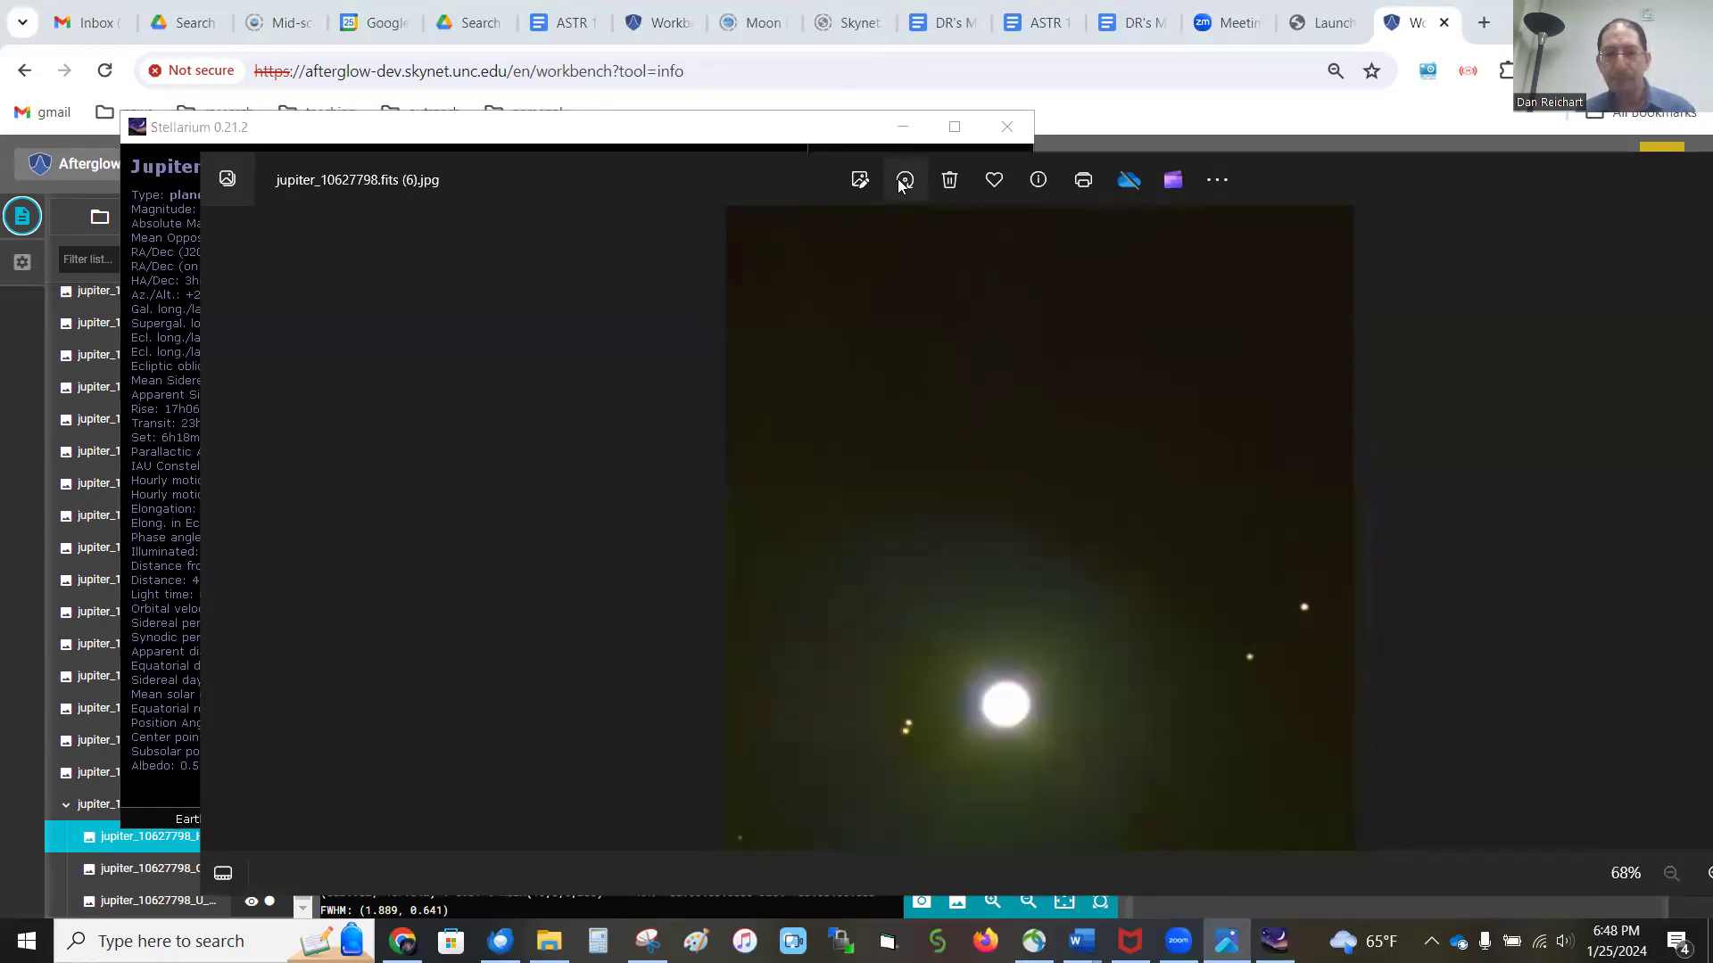
pyautogui.click(905, 179)
pyautogui.click(904, 179)
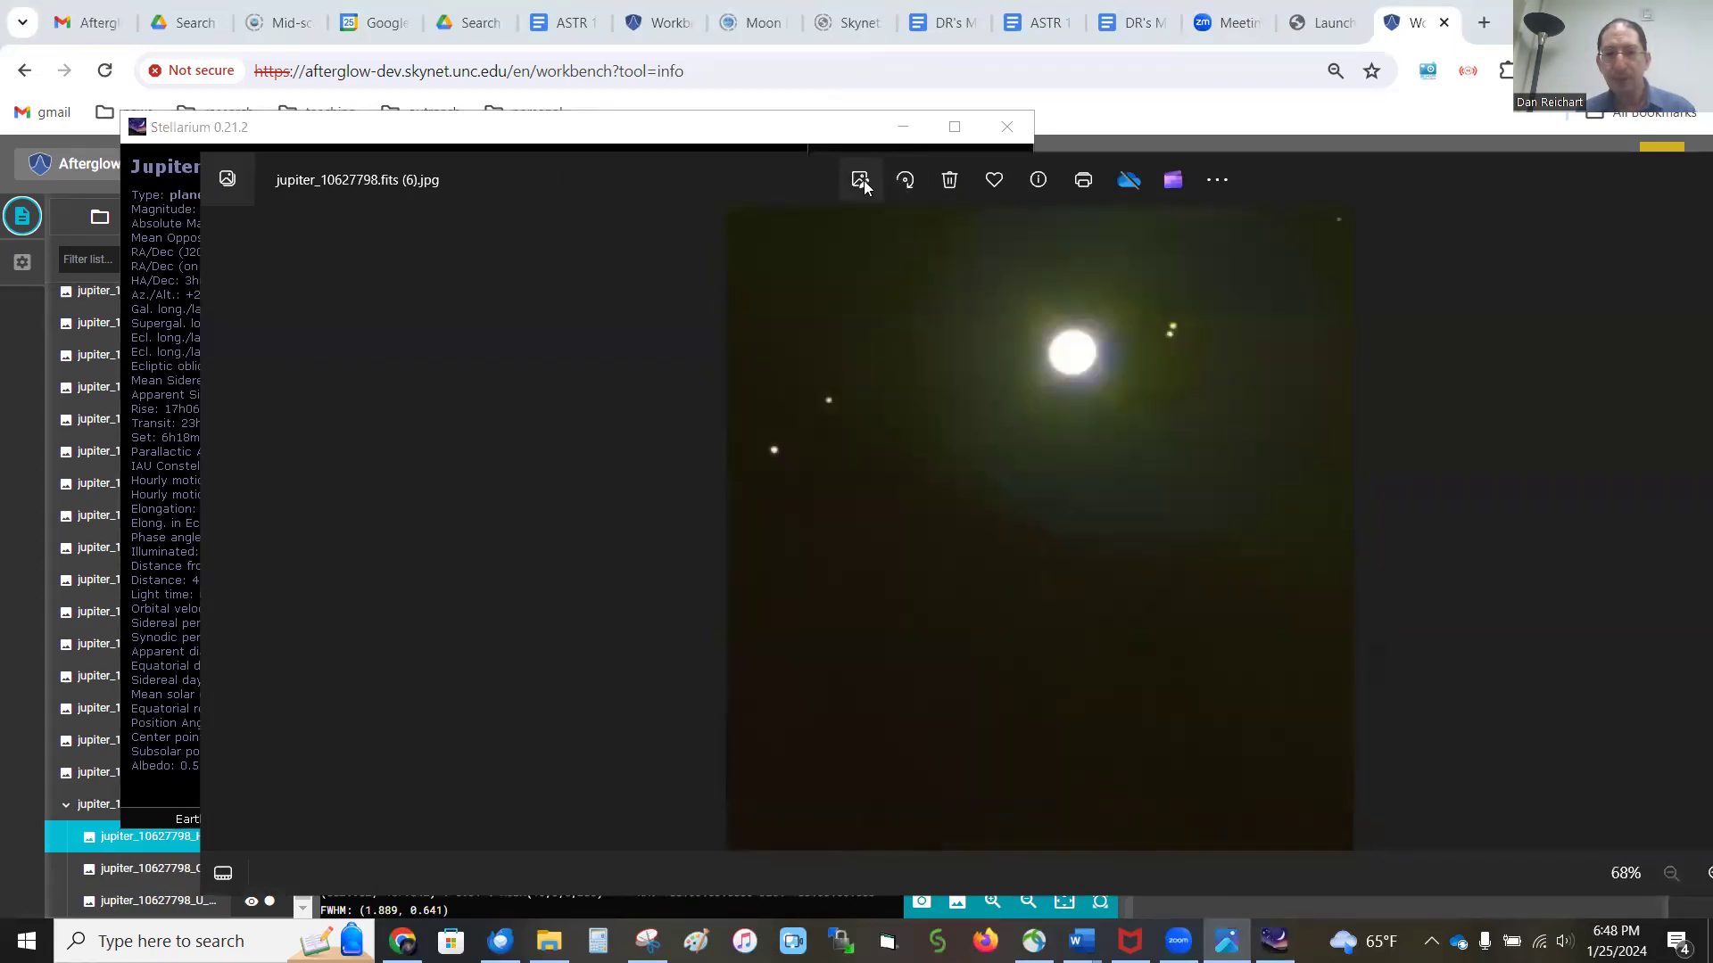
pyautogui.click(862, 180)
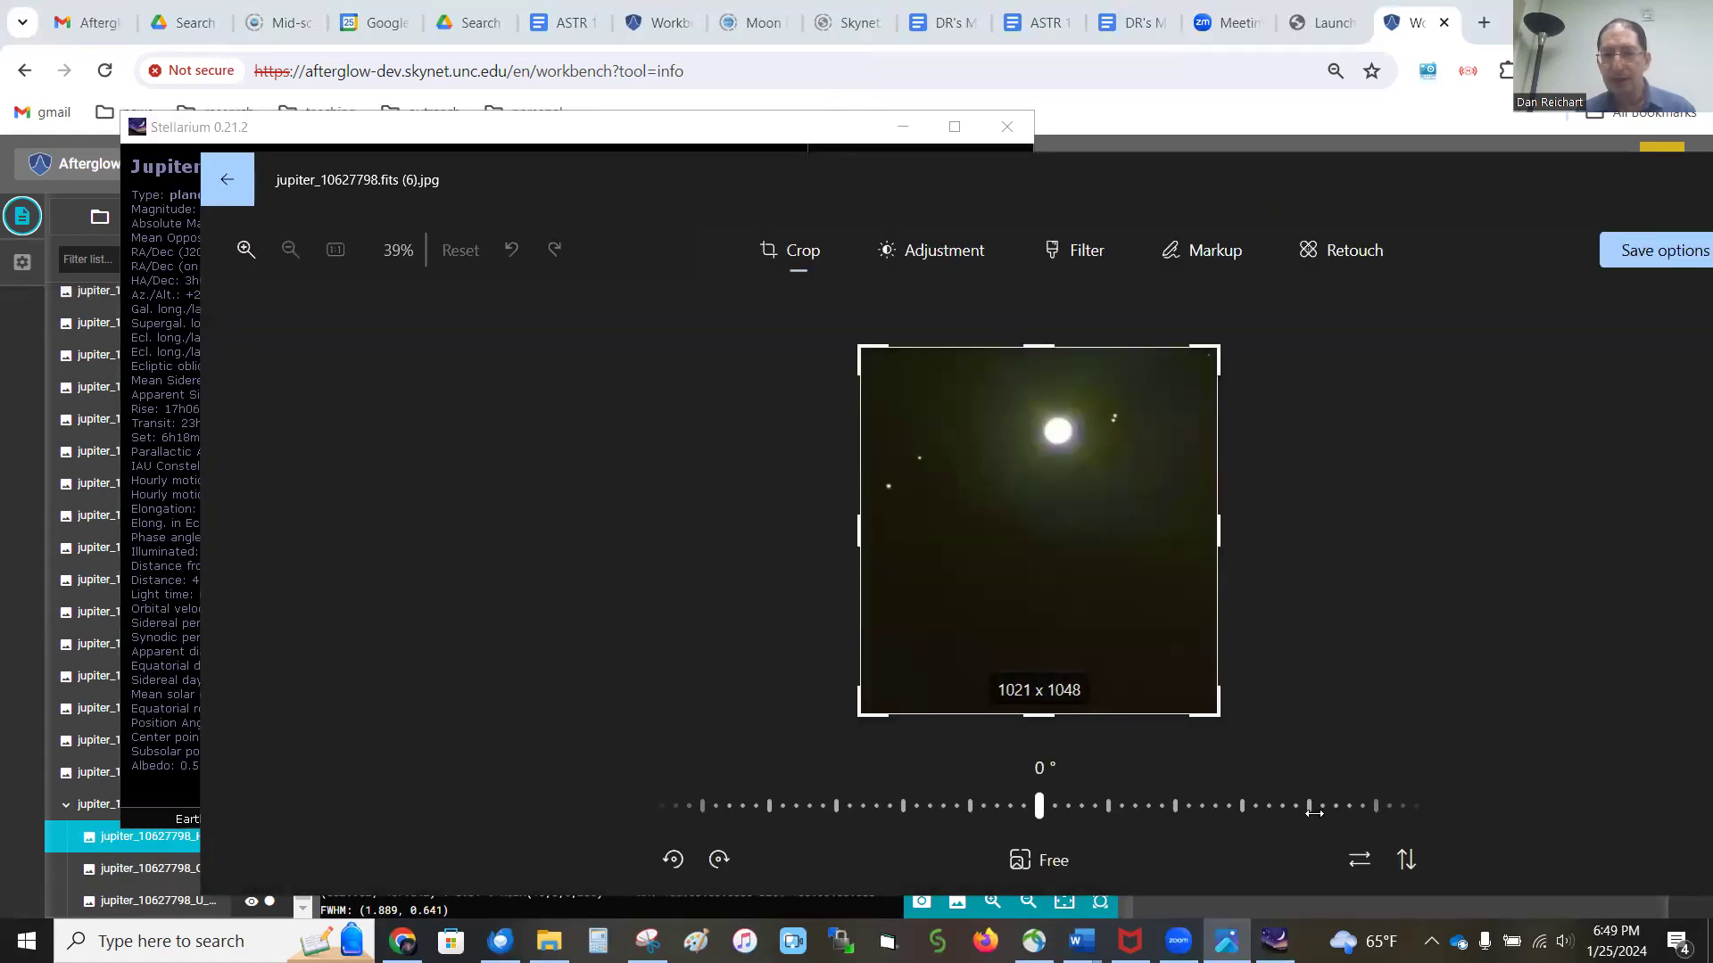
pyautogui.click(1406, 860)
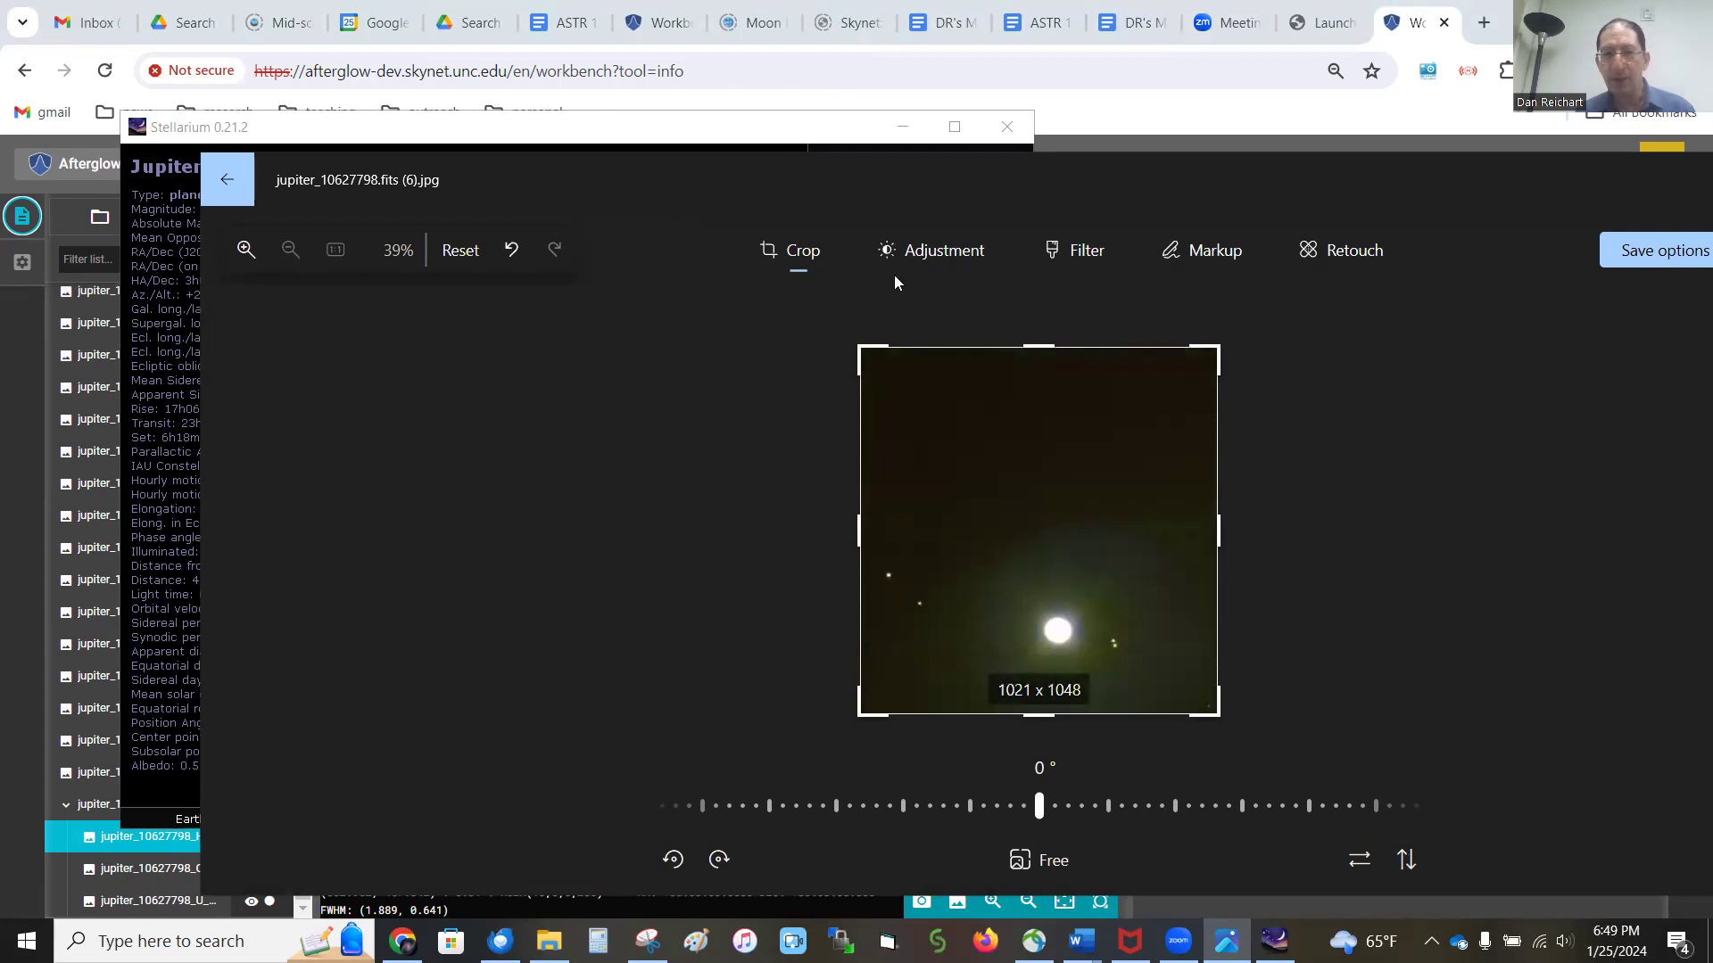
# Step: Crop the picture closely around Jupiter and its four moons, and rearrange the picture and Stellarium windows for comparison
pyautogui.click(615, 135)
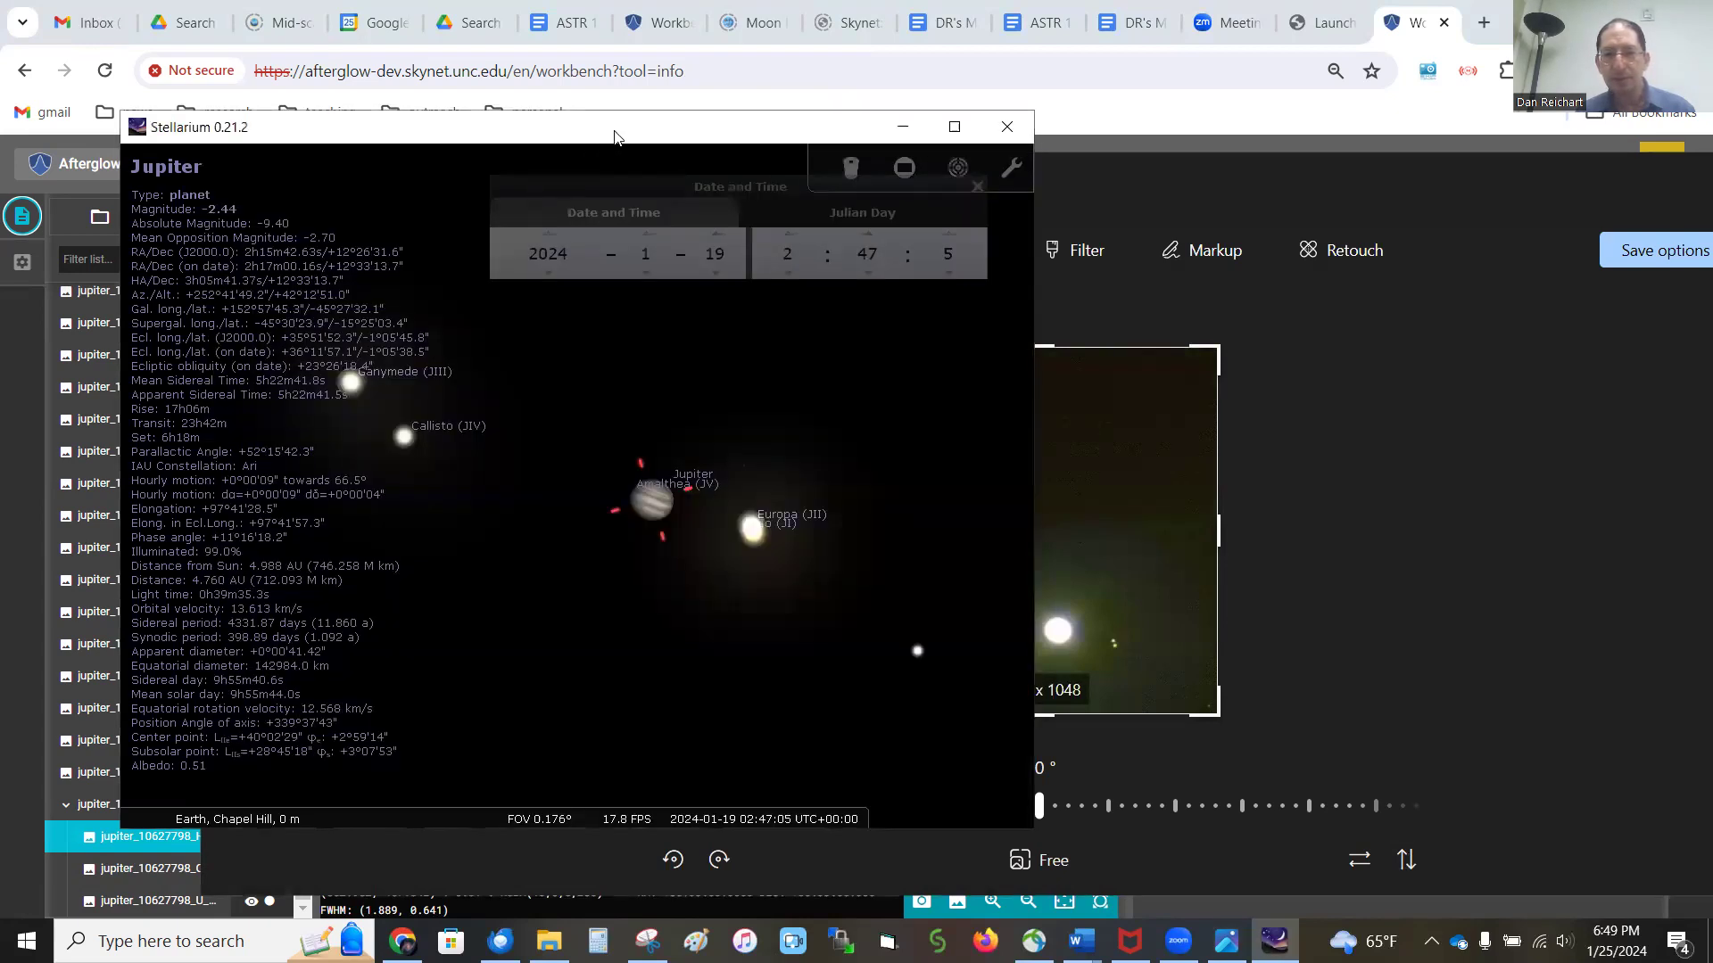
pyautogui.moveTo(615, 134); pyautogui.dragTo(437, 159)
pyautogui.click(1042, 365)
pyautogui.moveTo(1042, 365); pyautogui.dragTo(1045, 560)
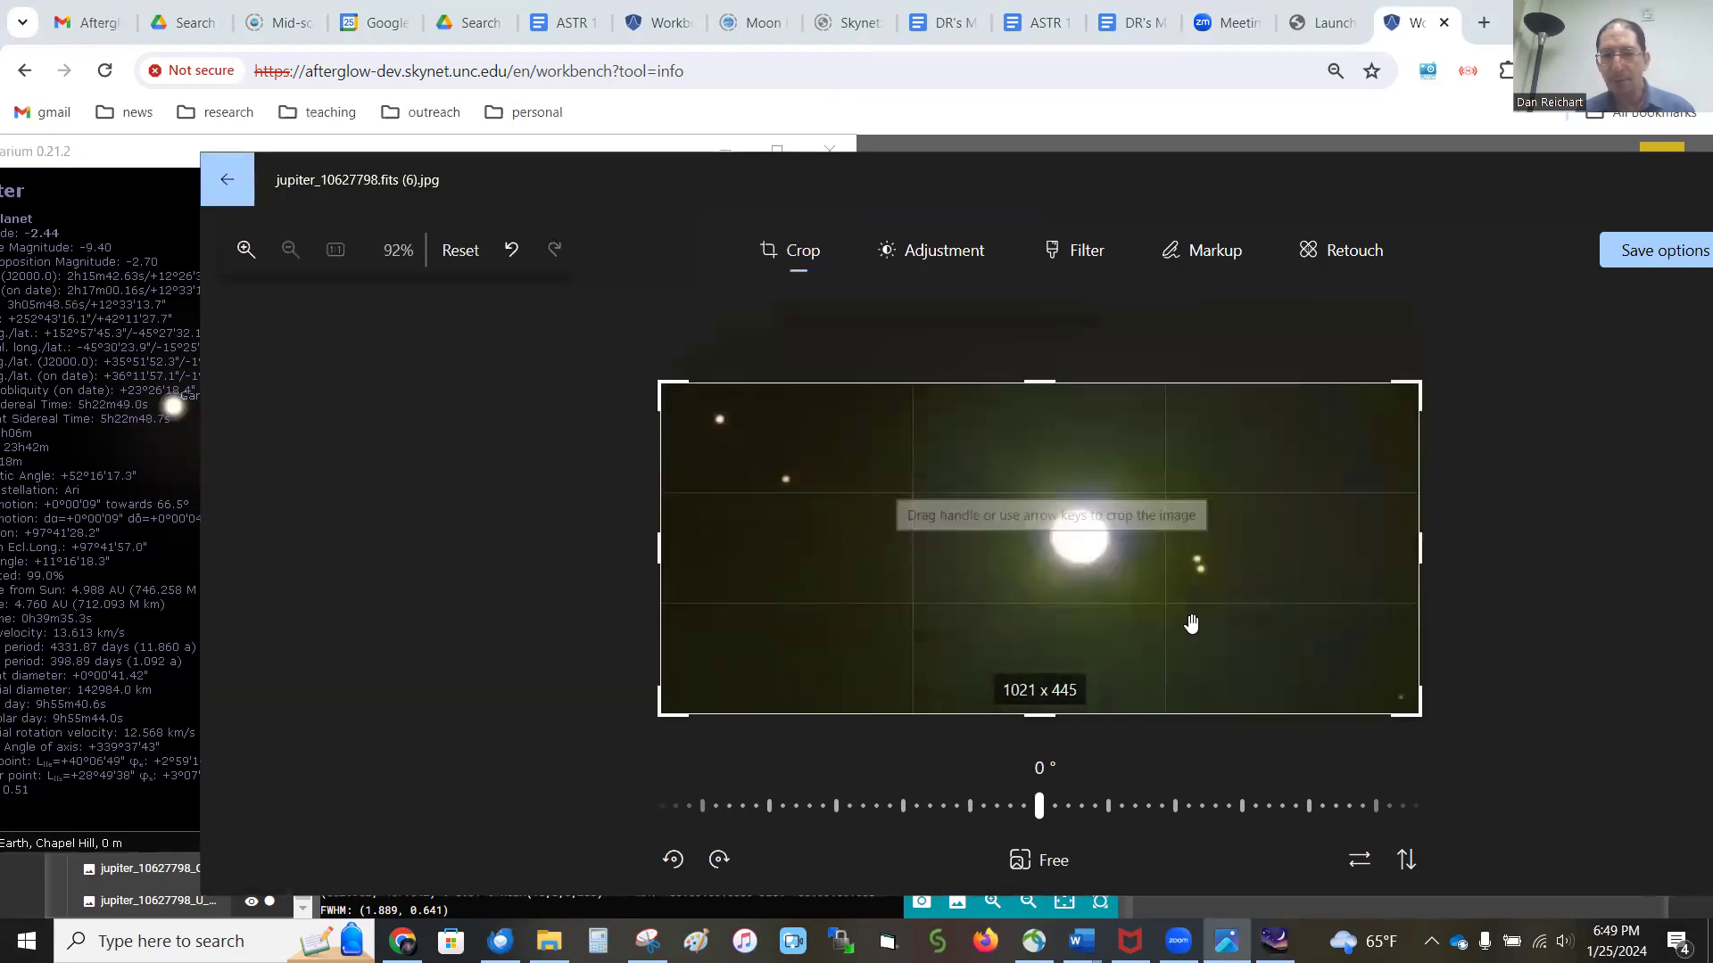
pyautogui.moveTo(1470, 534); pyautogui.dragTo(1256, 532)
pyautogui.moveTo(1032, 716); pyautogui.dragTo(1028, 599)
pyautogui.moveTo(561, 530); pyautogui.dragTo(605, 532)
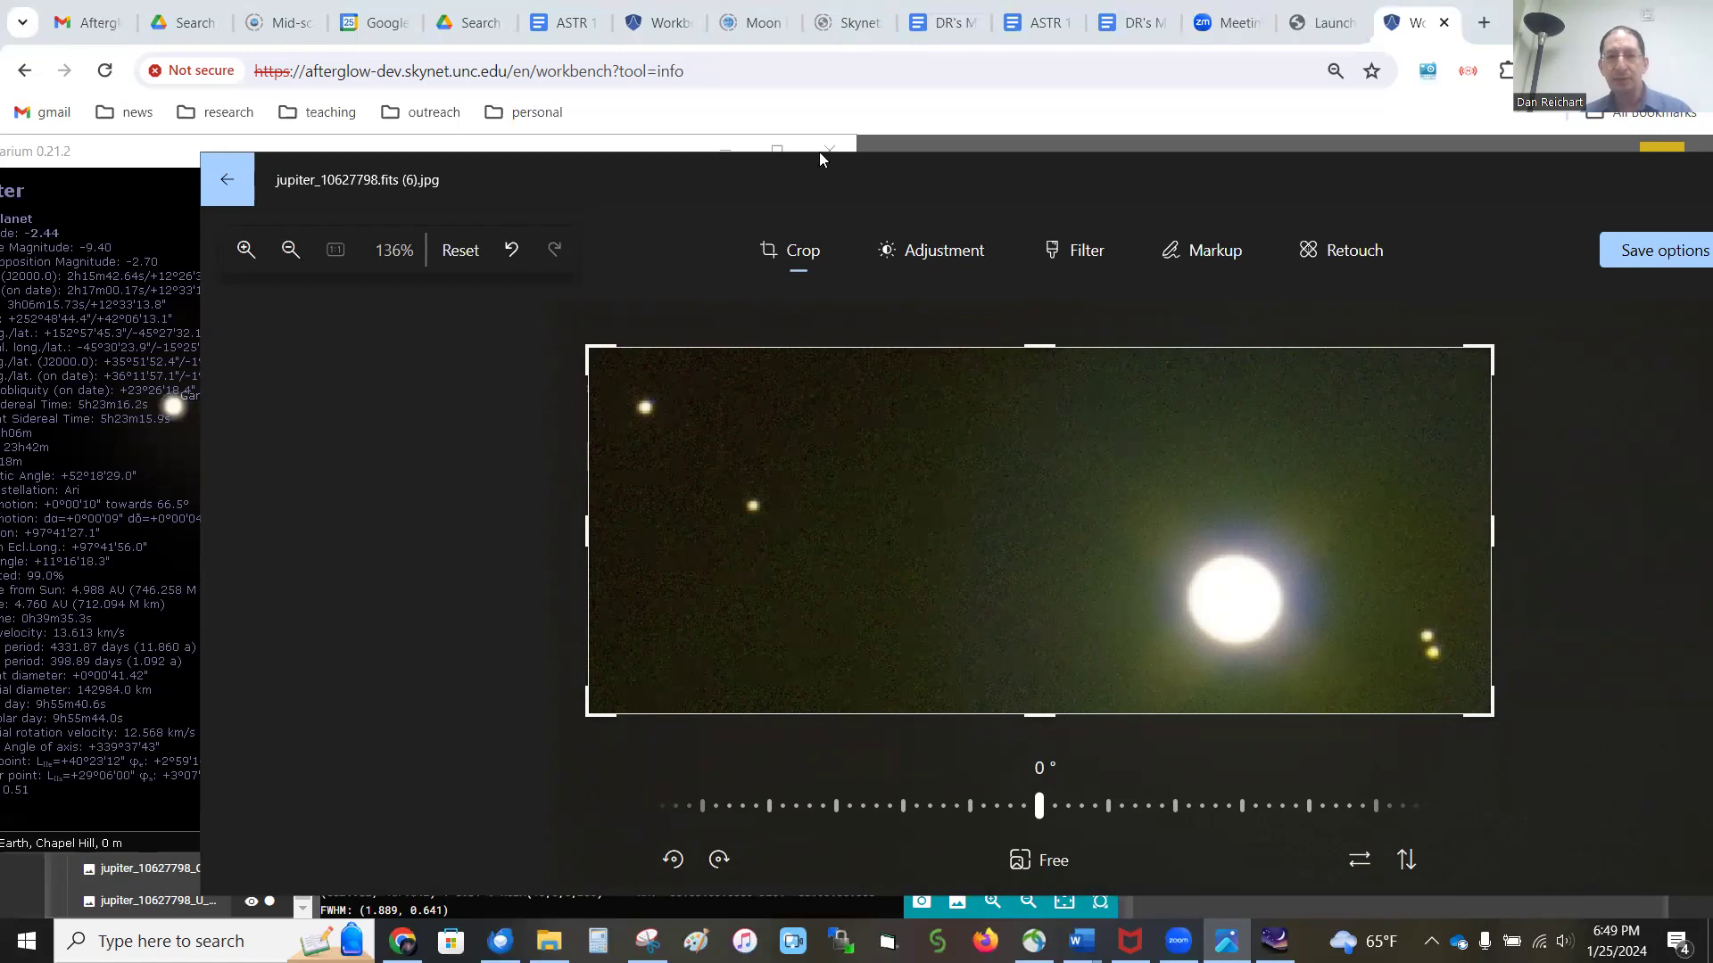
pyautogui.moveTo(696, 170); pyautogui.dragTo(1711, 179)
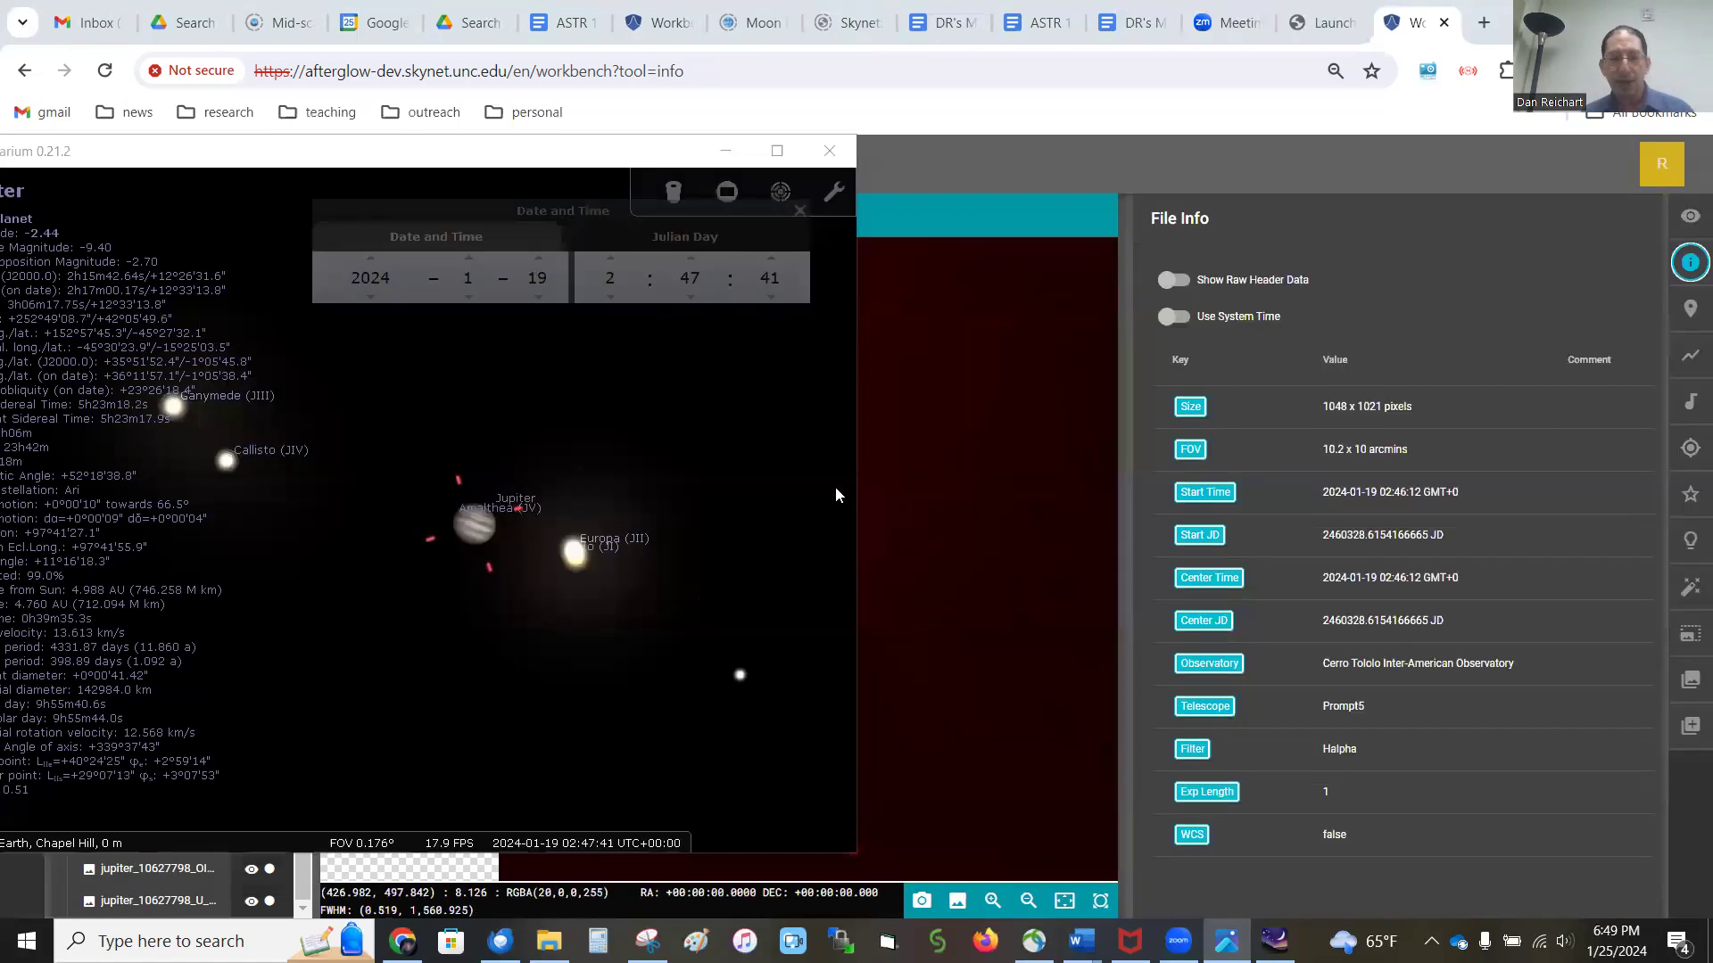
# Step: Enlarge and frame Jupiter's disk in Stellarium to examine the orientation of its cloud bands
pyautogui.scroll(3, 554, 548)
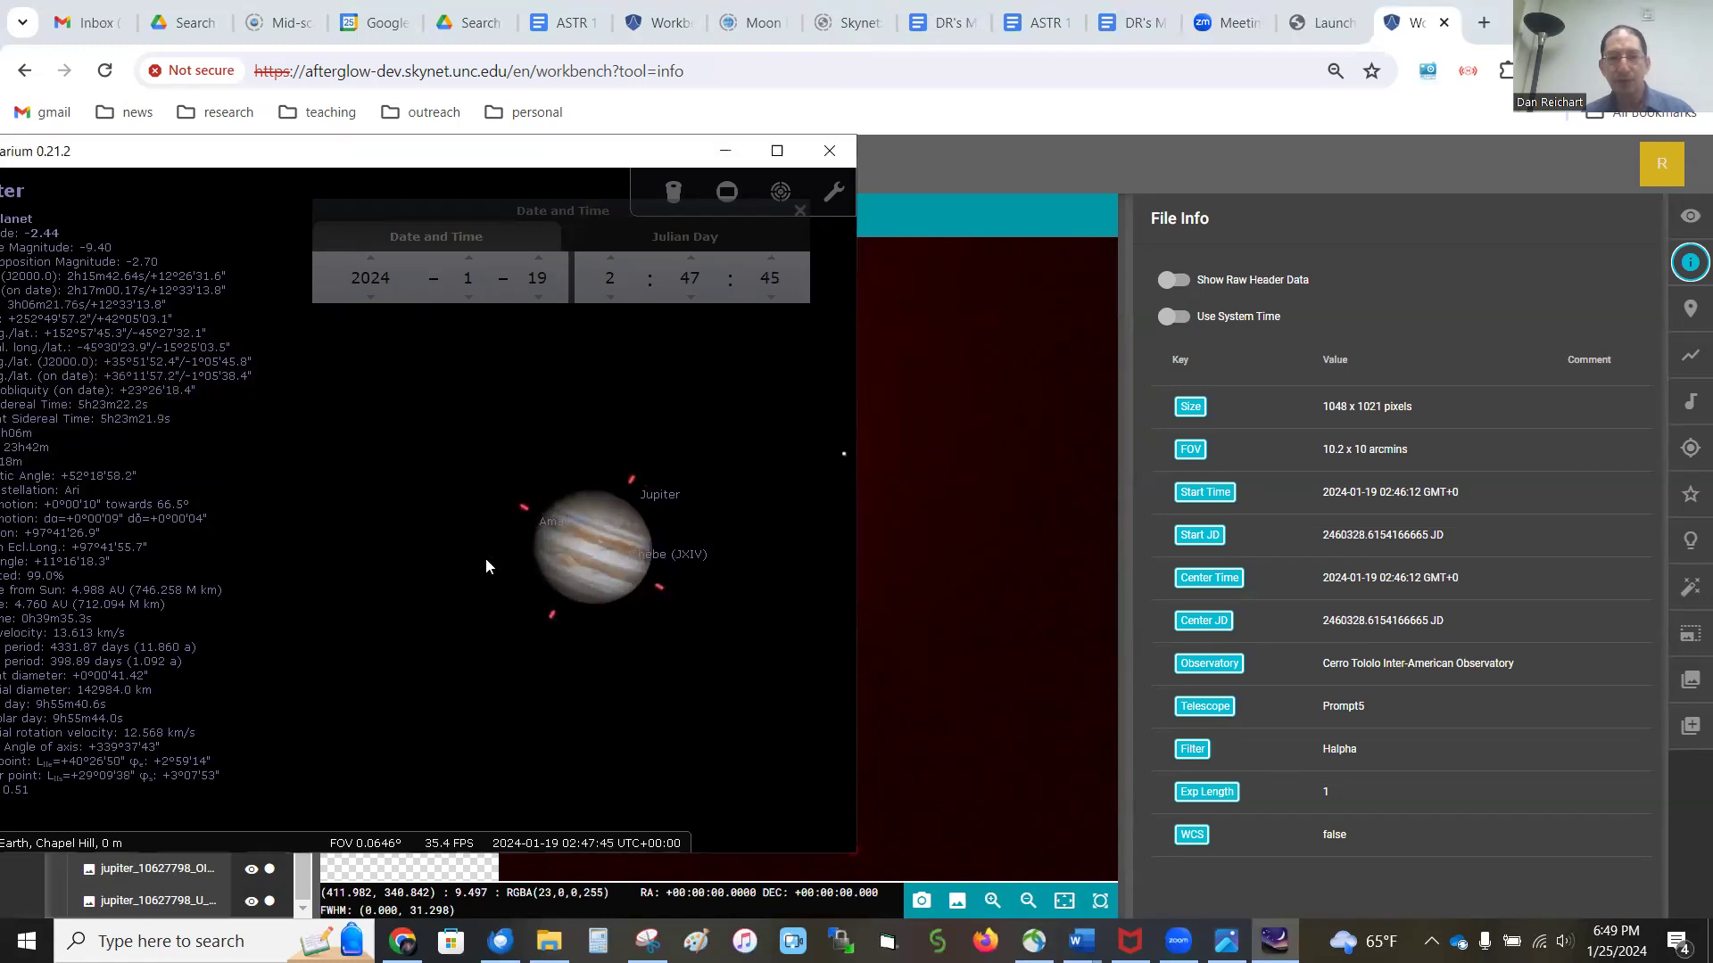
pyautogui.moveTo(530, 558); pyautogui.dragTo(393, 565)
pyautogui.scroll(2, 656, 641)
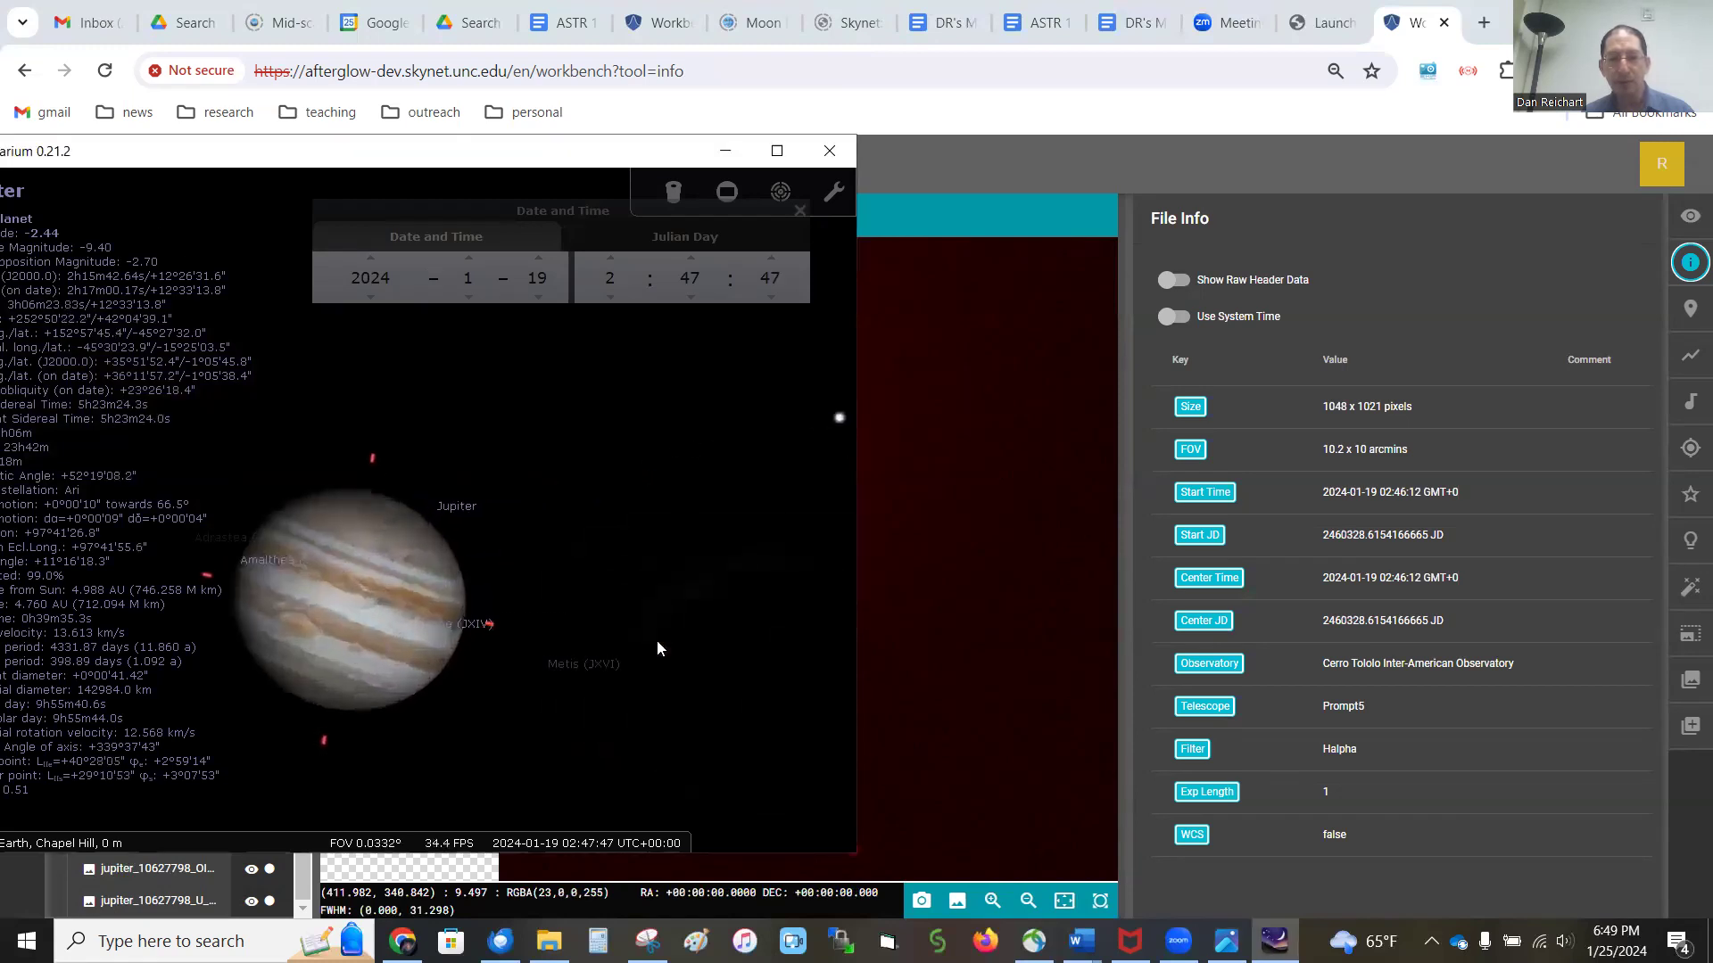
# Step: Minimize Stellarium and select the jupiter_10627798.fits composite in Afterglow's file list
pyautogui.click(732, 153)
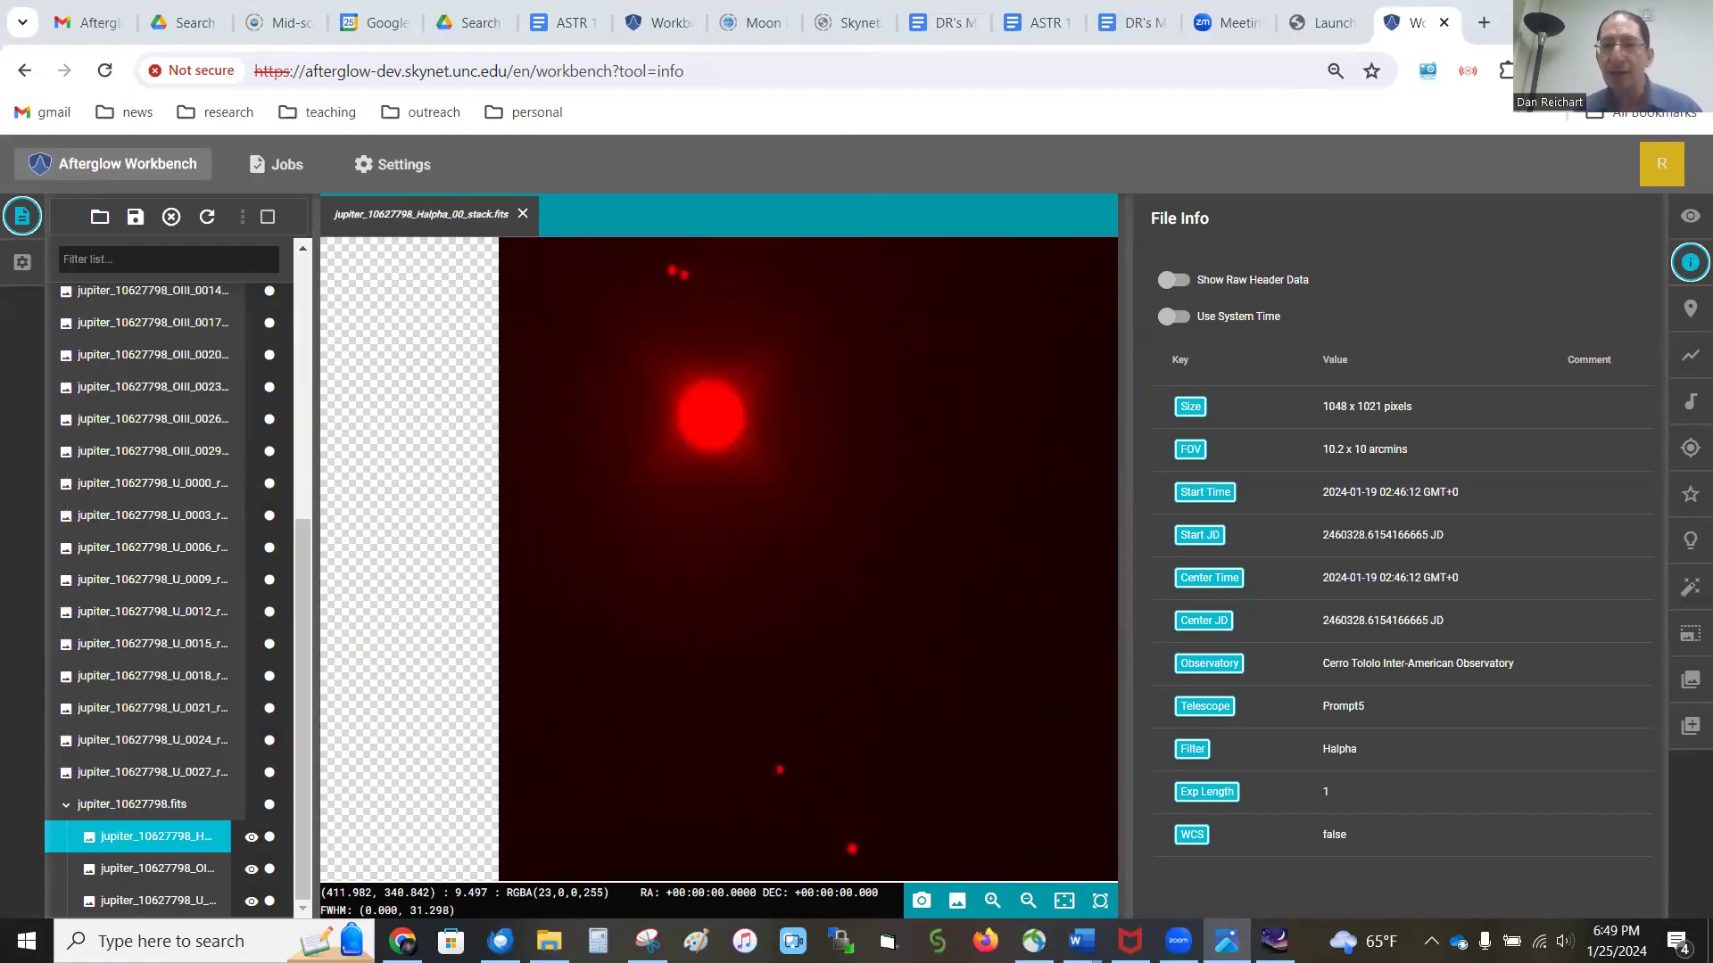
pyautogui.click(131, 807)
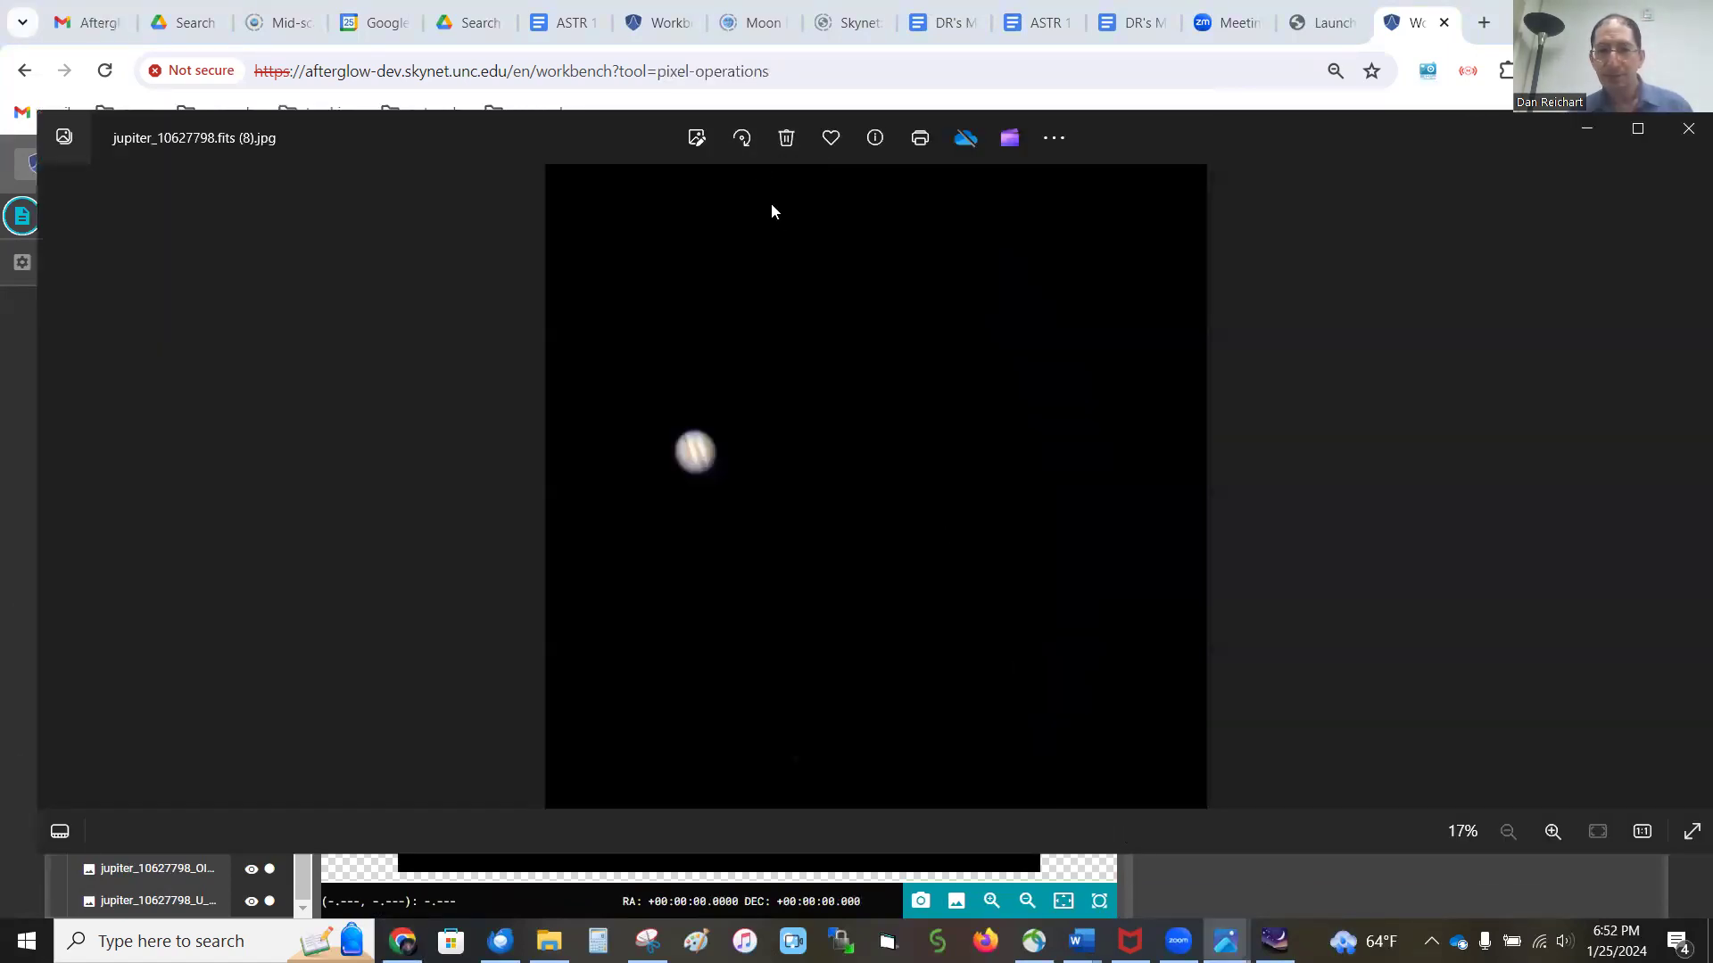
# Step: Open jupiter_10627798.fits (8).jpg for editing and crop it closely around Jupiter to about 717 x 721 pixels
pyautogui.click(698, 138)
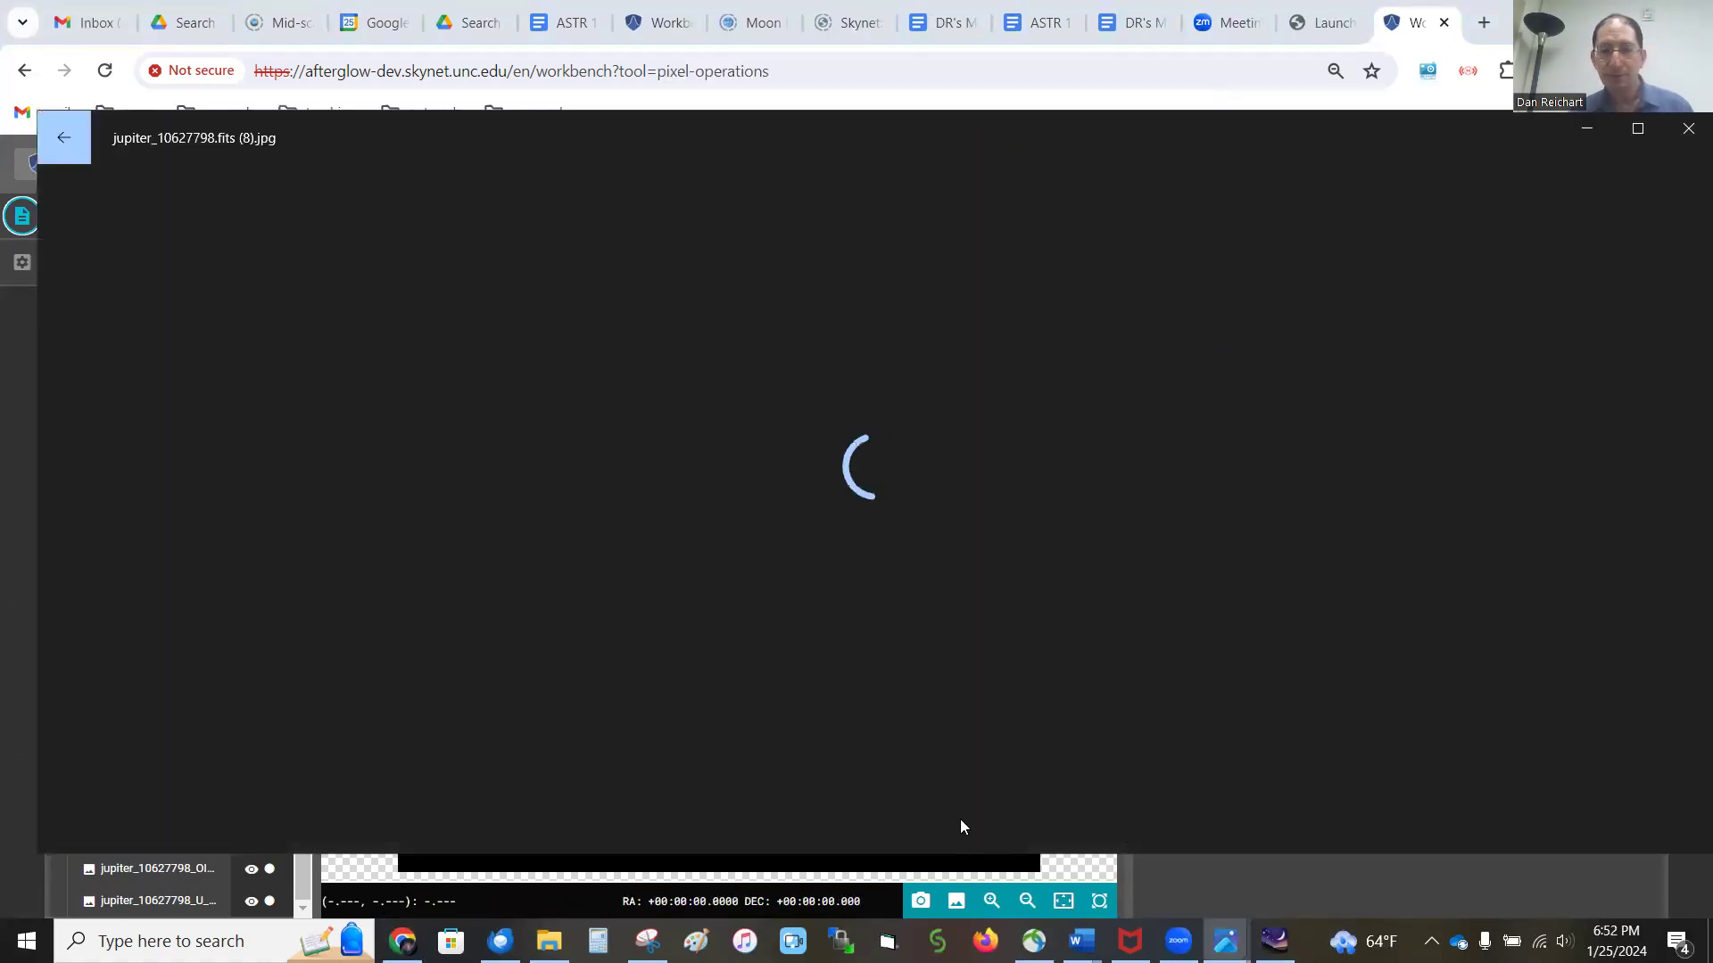
pyautogui.moveTo(876, 676); pyautogui.dragTo(852, 509)
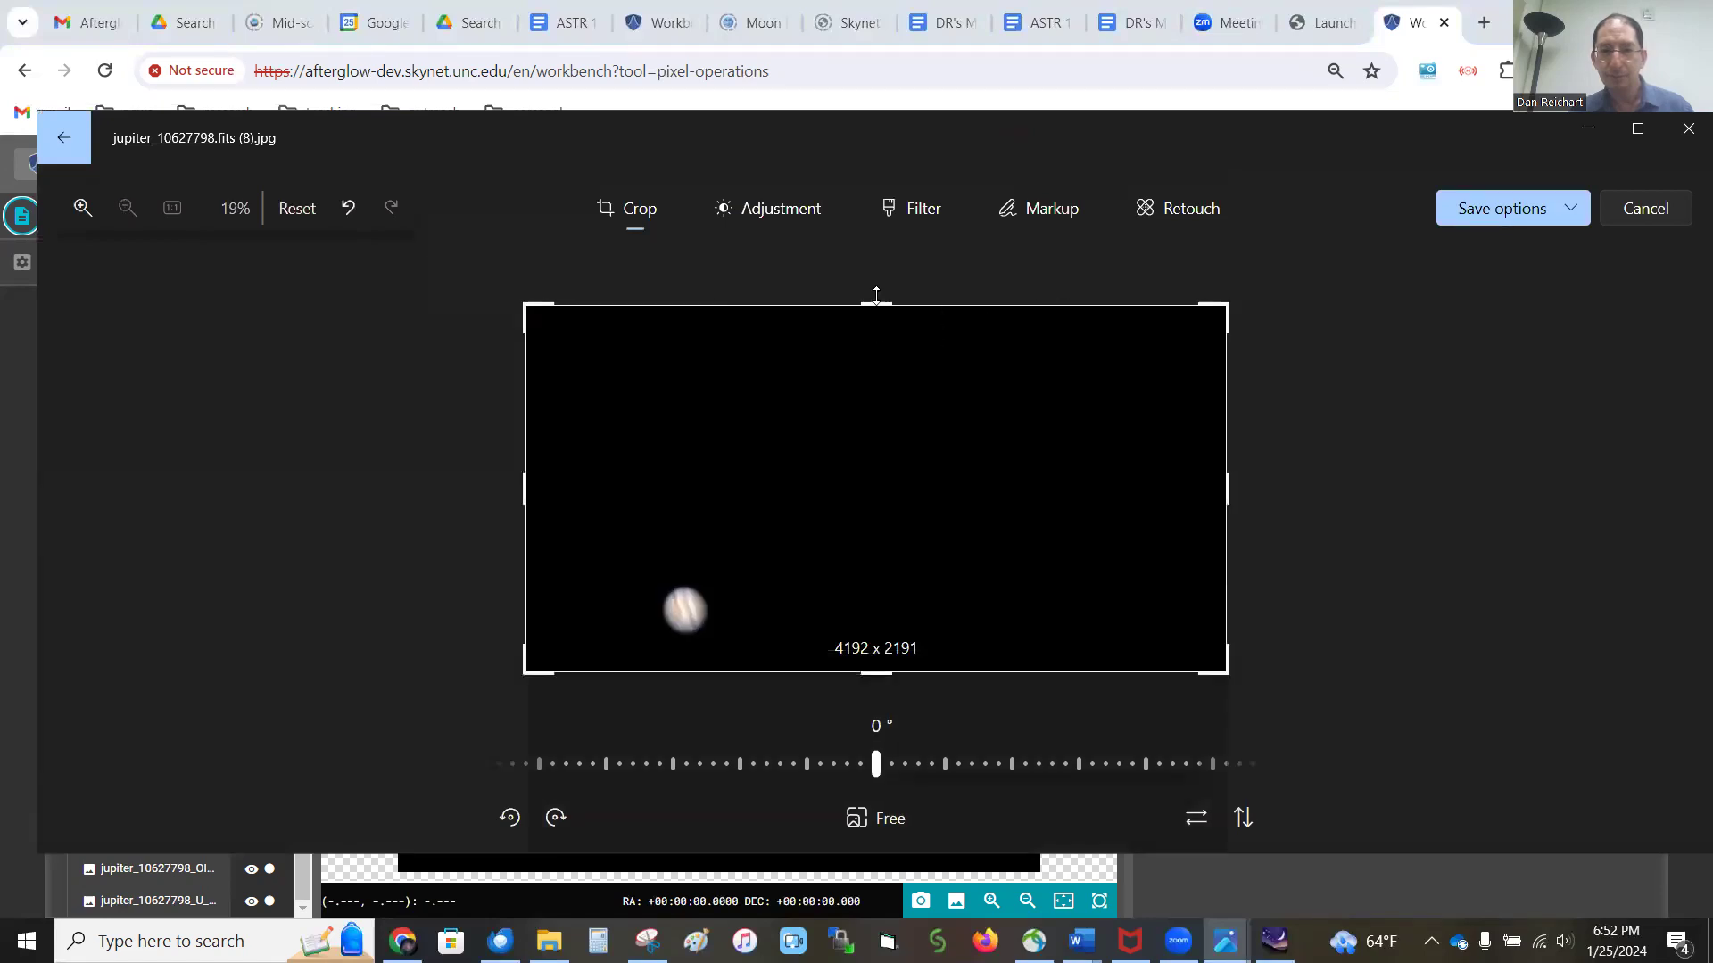
pyautogui.moveTo(876, 305); pyautogui.dragTo(885, 554)
pyautogui.moveTo(881, 550); pyautogui.dragTo(881, 548)
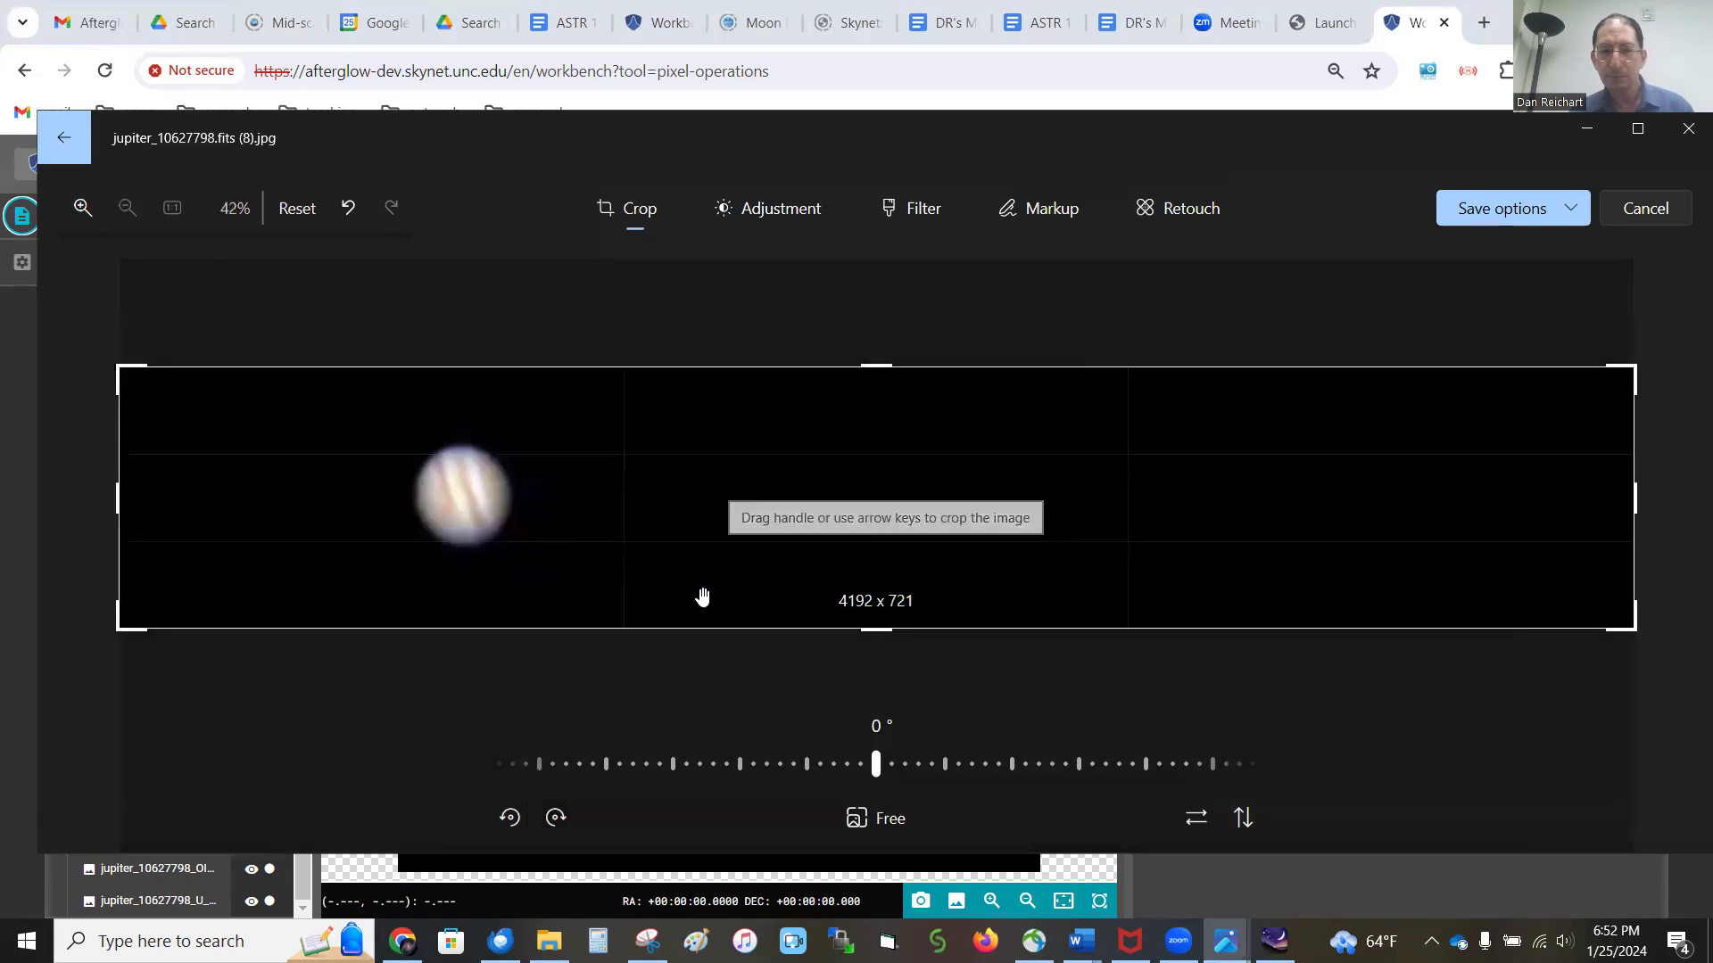
pyautogui.moveTo(78, 487); pyautogui.dragTo(301, 500)
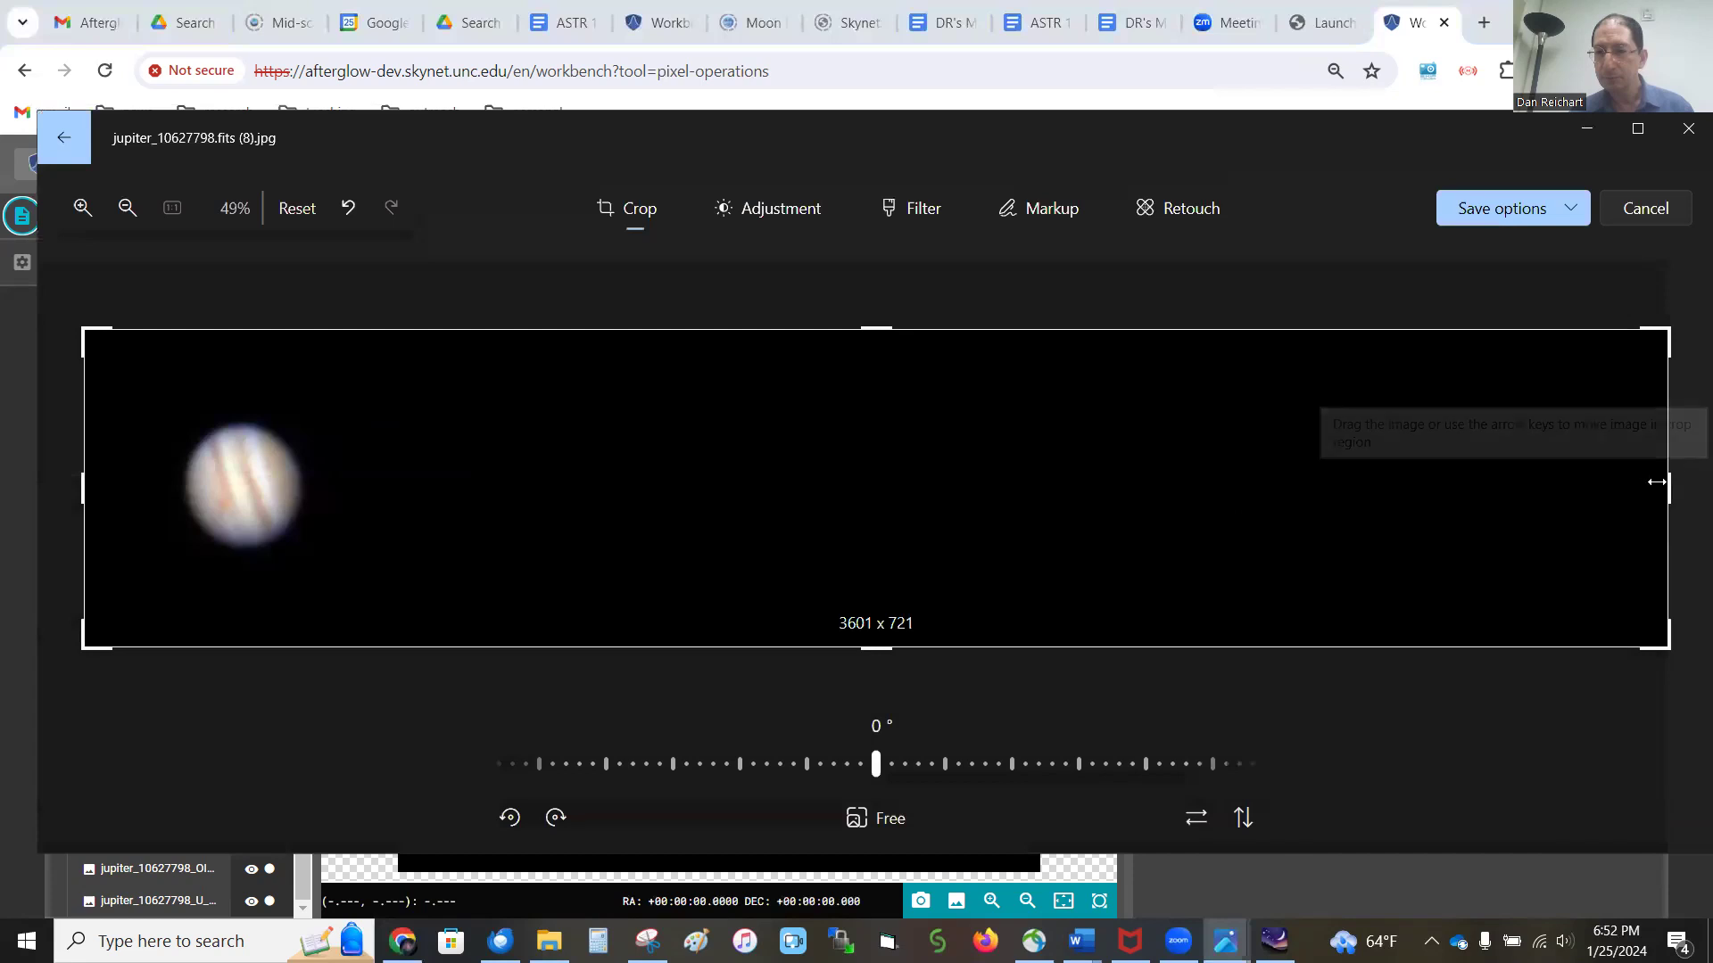
pyautogui.moveTo(1663, 485); pyautogui.dragTo(724, 526)
pyautogui.moveTo(609, 535); pyautogui.dragTo(392, 547)
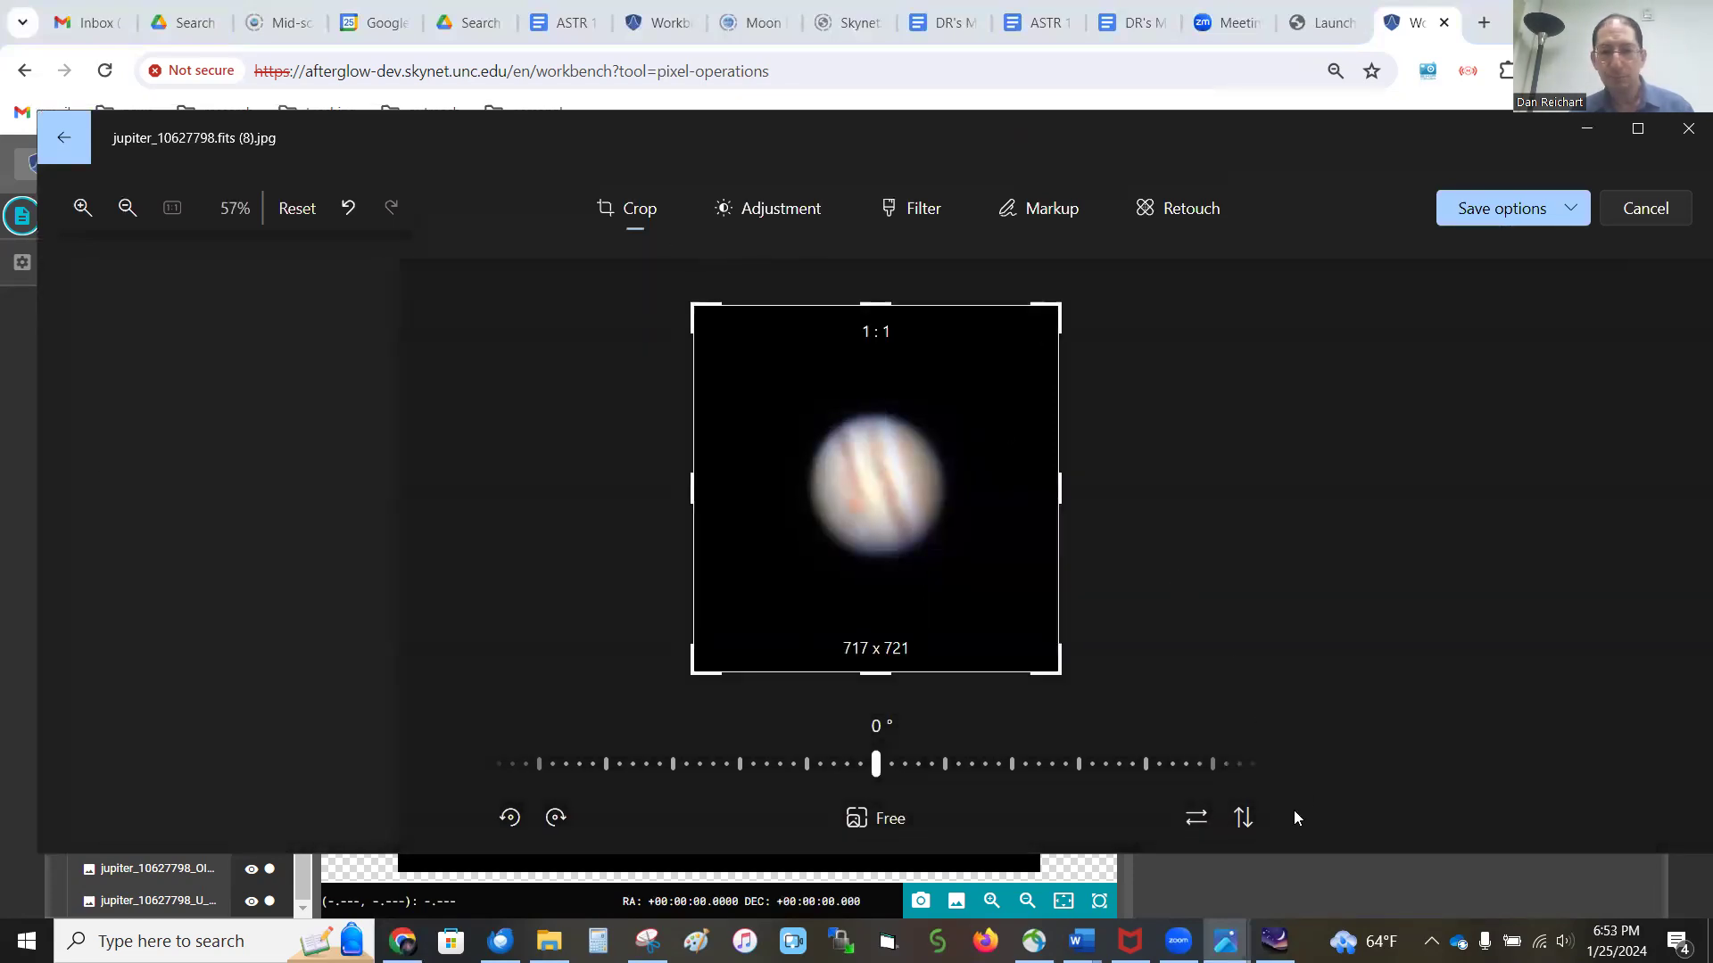
# Step: Rotate the cropped Jupiter picture 270 degrees clockwise overall and flip it horizontally
pyautogui.click(558, 821)
pyautogui.click(558, 819)
pyautogui.click(558, 818)
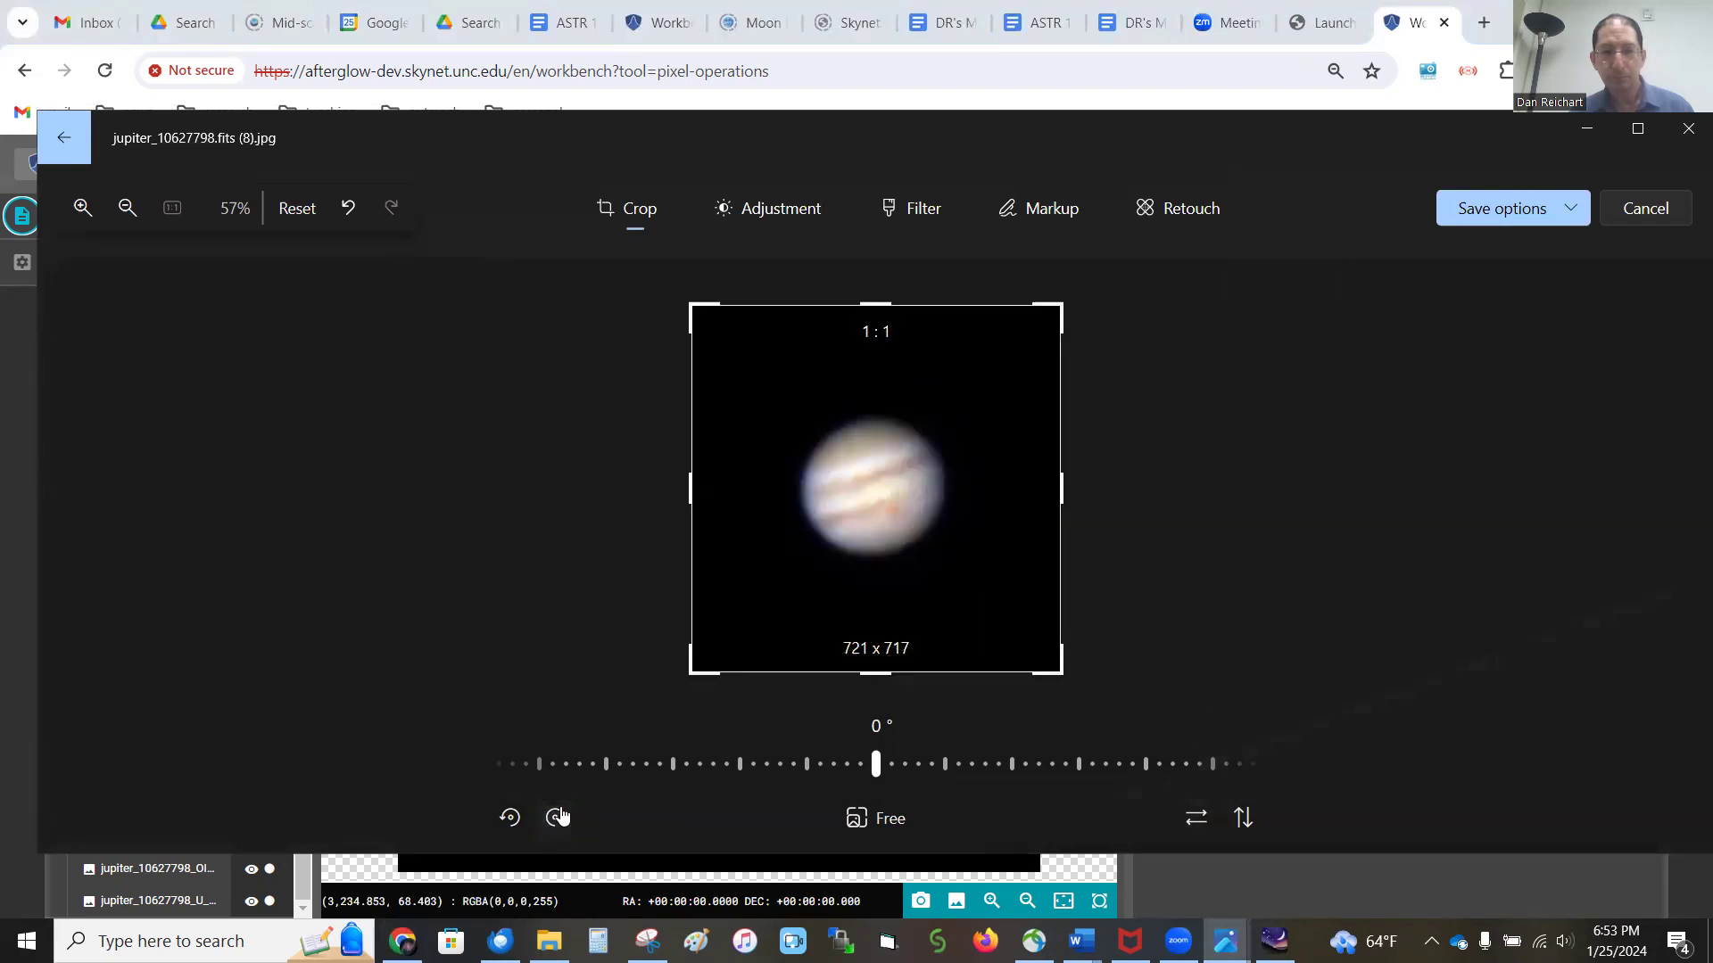
pyautogui.click(1206, 824)
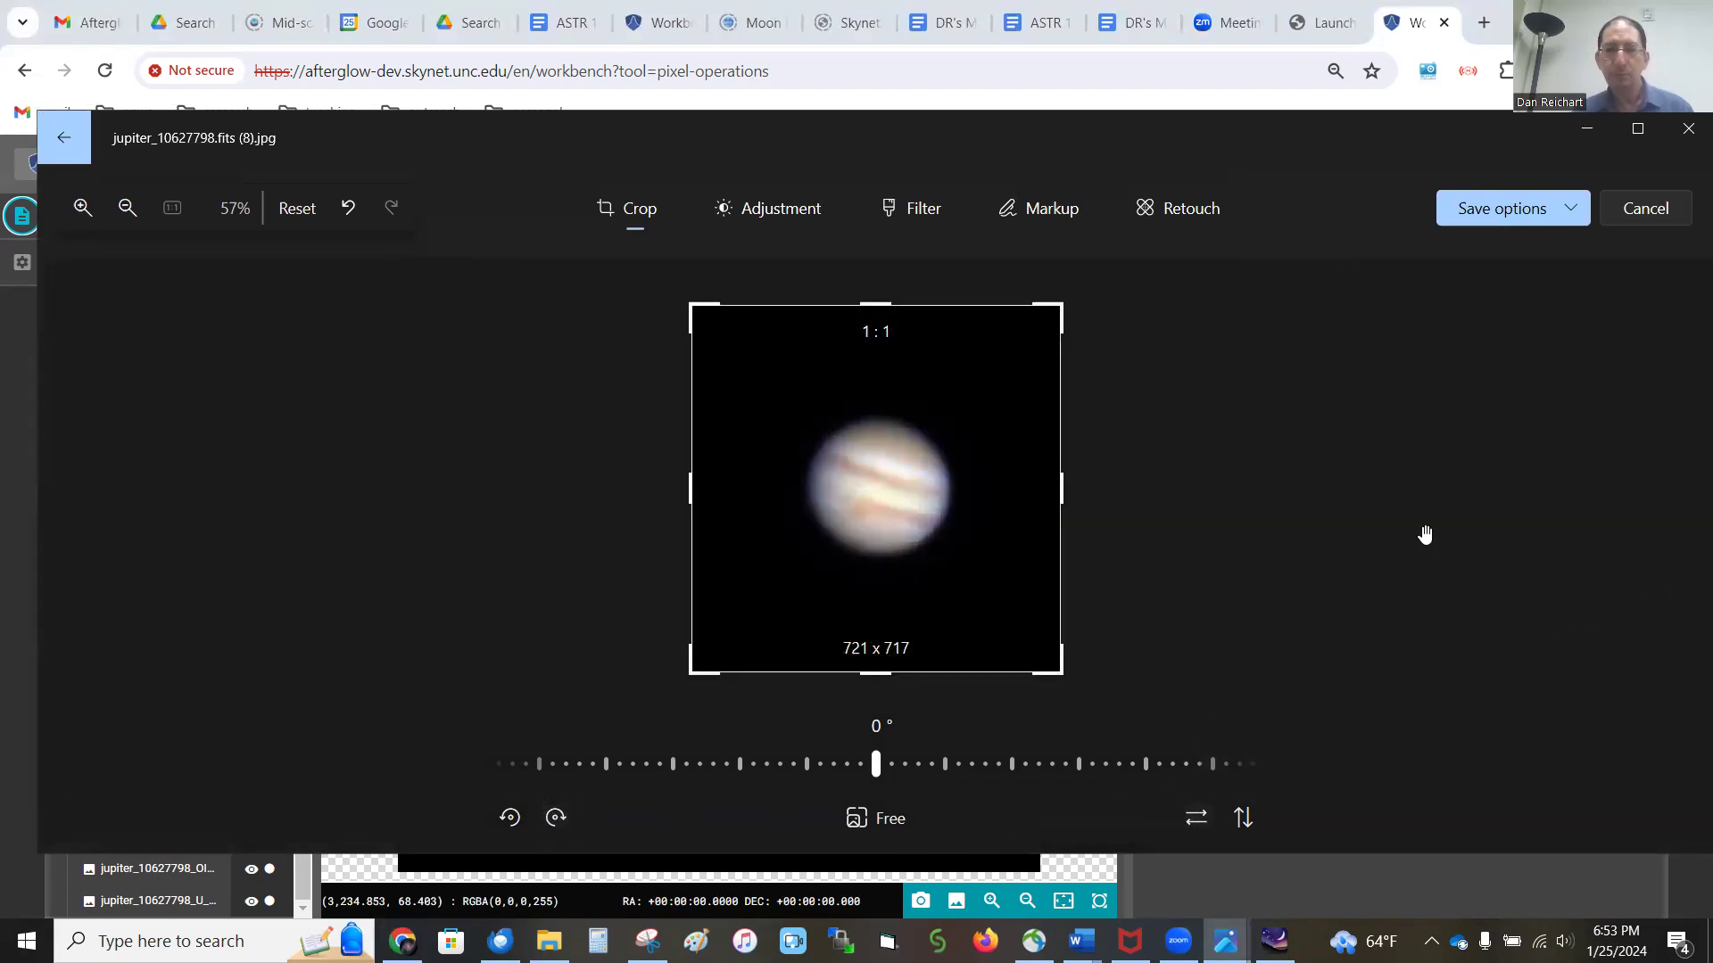